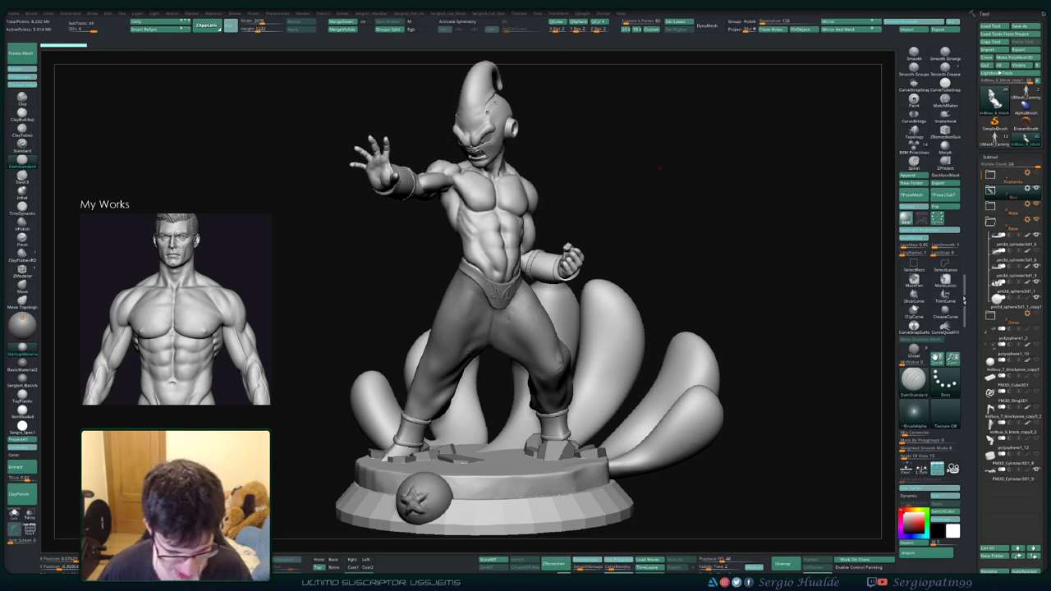
# Step: Select the pants subtool and hide the Base folder with the petals and round pedestal
pyautogui.moveTo(655, 264); pyautogui.dragTo(624, 267)
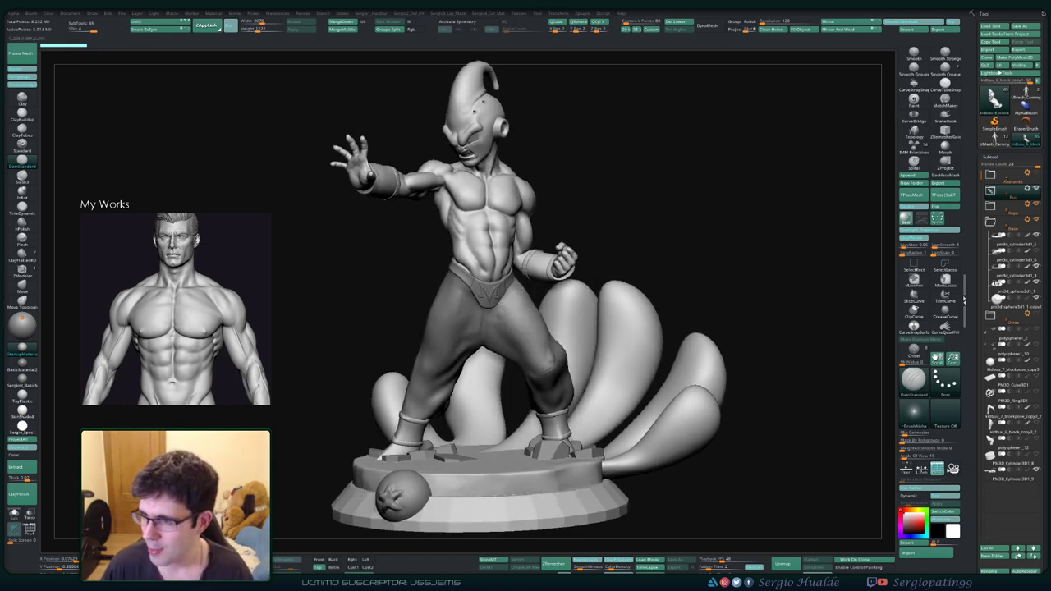
pyautogui.moveTo(659, 231)
pyautogui.mouseDown()
pyautogui.moveTo(591, 234)
pyautogui.moveTo(669, 232)
pyautogui.moveTo(599, 238)
pyautogui.moveTo(624, 255)
pyautogui.moveTo(567, 254)
pyautogui.moveTo(640, 256)
pyautogui.moveTo(519, 269)
pyautogui.moveTo(522, 278)
pyautogui.moveTo(563, 268)
pyautogui.mouseUp()
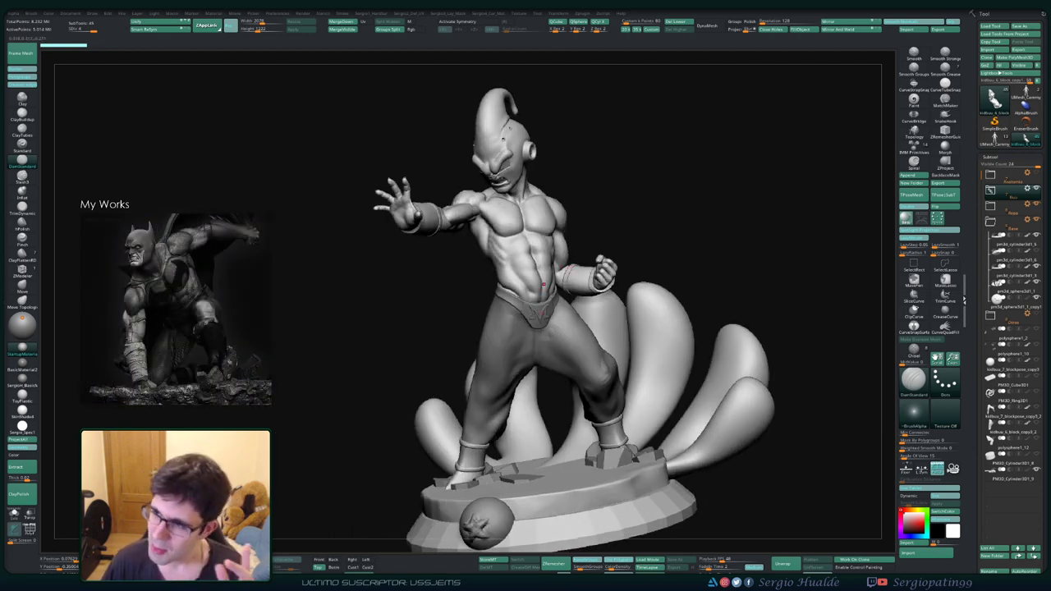
pyautogui.moveTo(624, 235)
pyautogui.mouseDown()
pyautogui.moveTo(575, 247)
pyautogui.moveTo(624, 246)
pyautogui.moveTo(624, 205)
pyautogui.mouseUp()
pyautogui.moveTo(591, 280)
pyautogui.mouseDown()
pyautogui.moveTo(514, 283)
pyautogui.moveTo(559, 283)
pyautogui.moveTo(558, 246)
pyautogui.mouseUp()
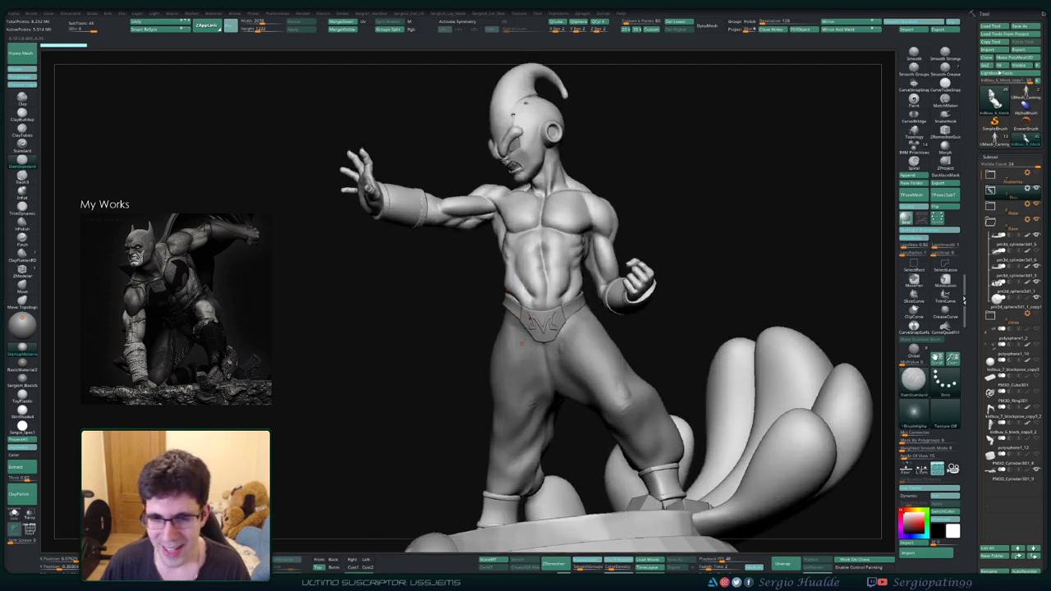
pyautogui.keyDown('alt'); pyautogui.click(522, 346); pyautogui.keyUp('alt')
pyautogui.moveTo(739, 206); pyautogui.dragTo(821, 193)
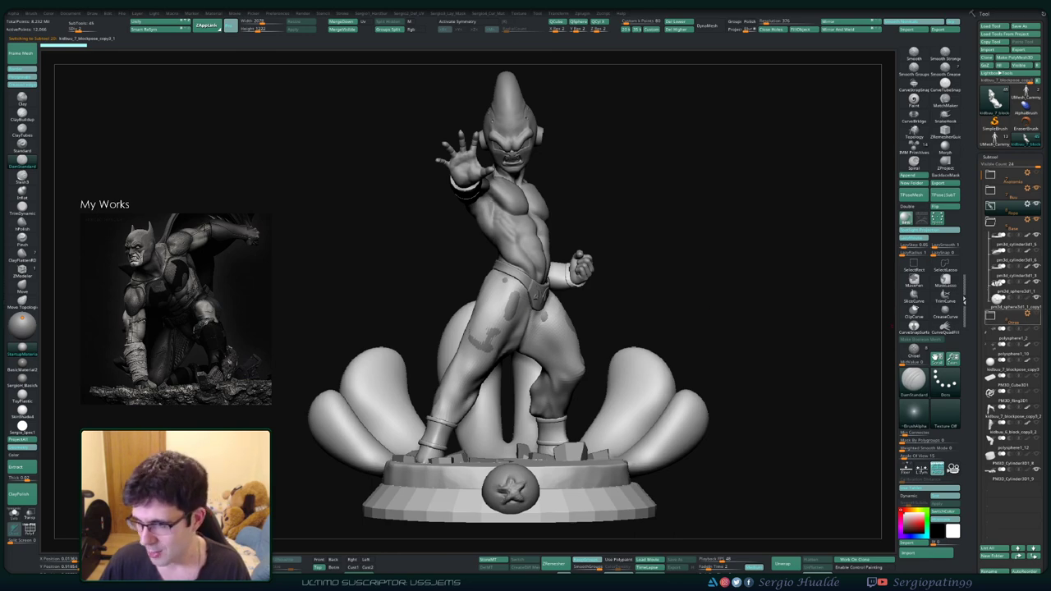
pyautogui.moveTo(1002, 227)
pyautogui.click(1027, 313)
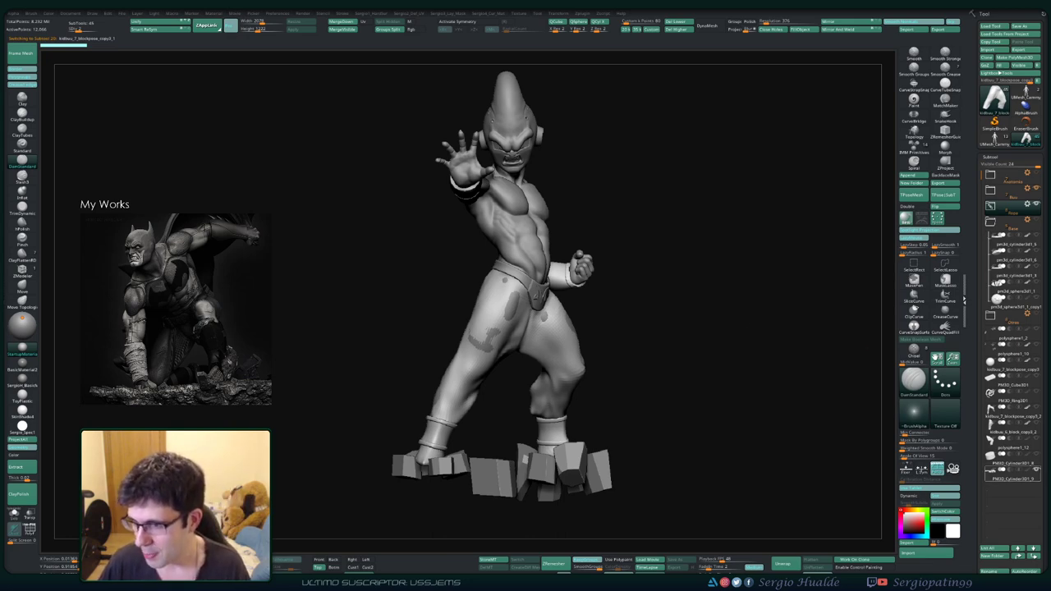
# Step: Move PM3D_Cylinder3D1_9 from the Otras group into the Base folder
pyautogui.click(990, 314)
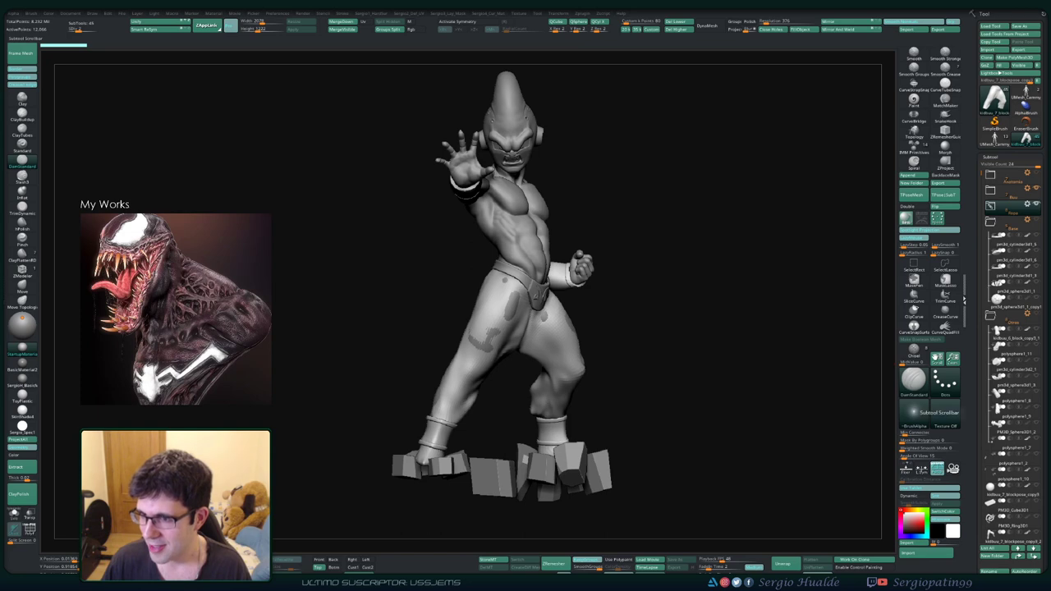
pyautogui.scroll(-2, 993, 271)
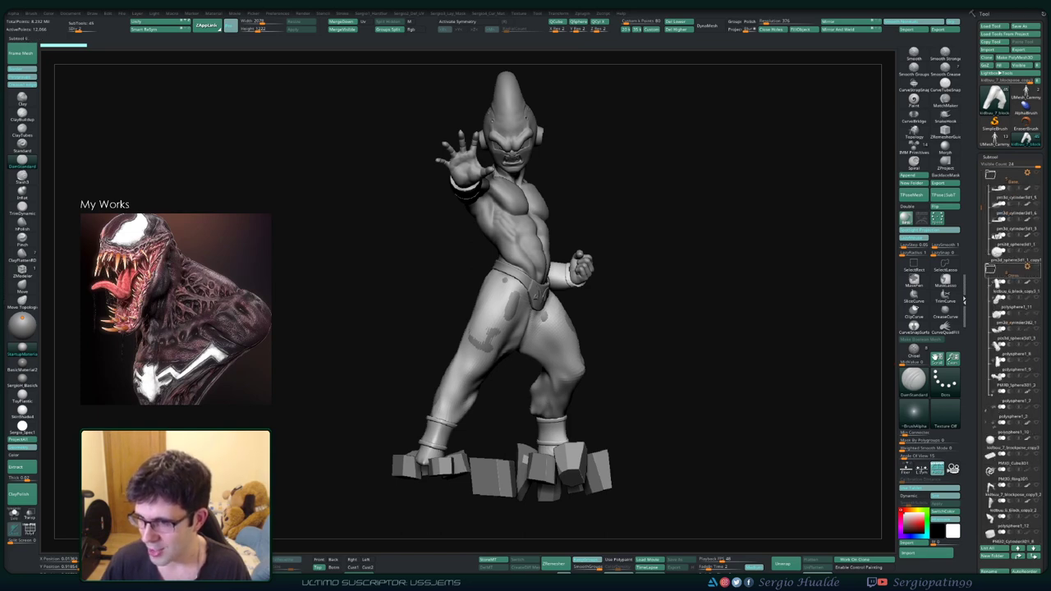
pyautogui.scroll(-3, 998, 353)
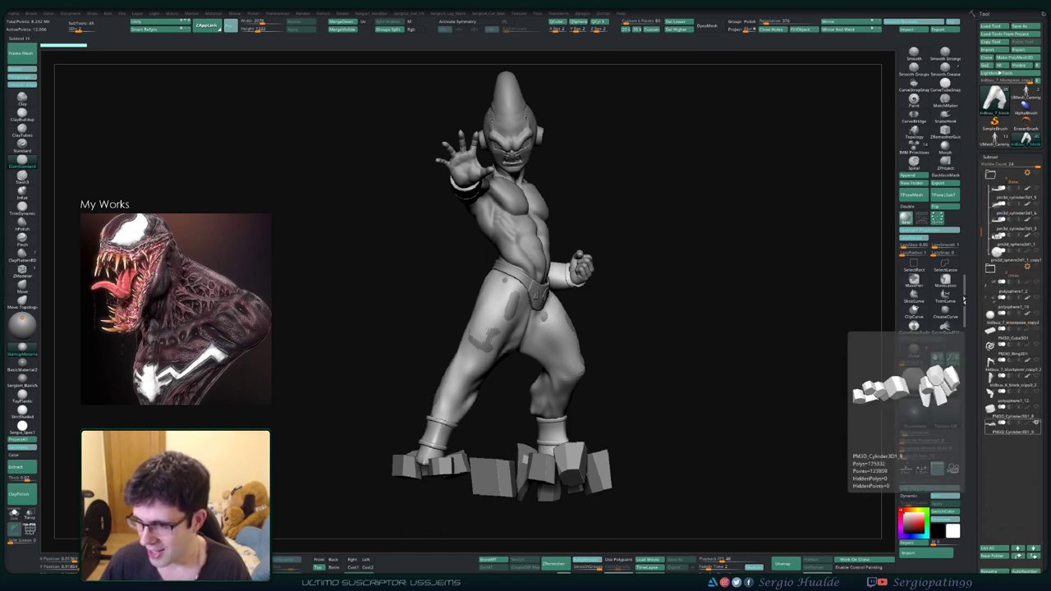
pyautogui.moveTo(998, 246); pyautogui.dragTo(998, 250)
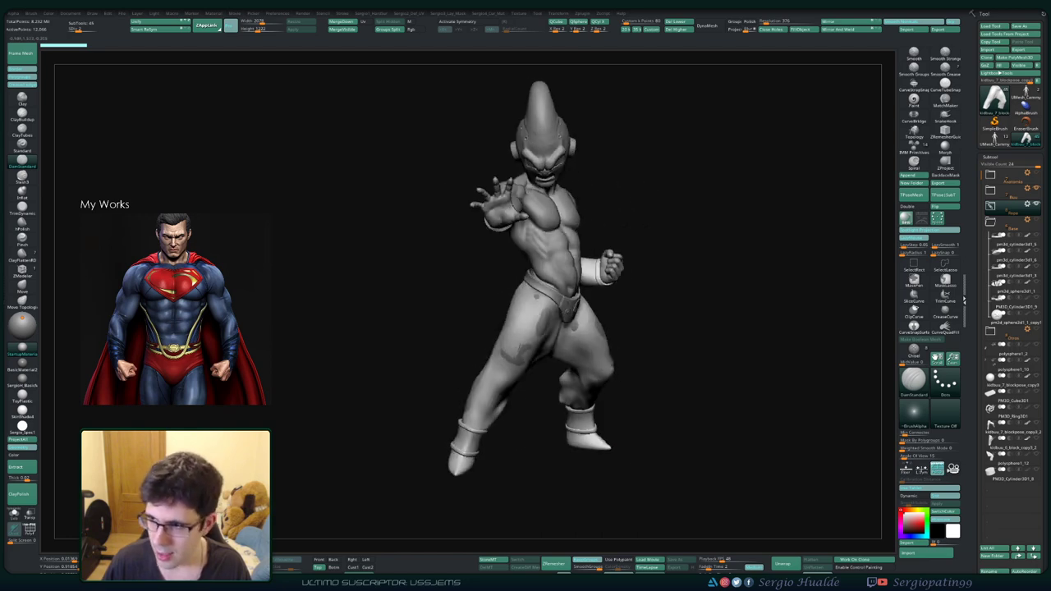
# Step: Collapse the Base folder and hide the belt, wristbands and boots subtools
pyautogui.moveTo(532, 397); pyautogui.dragTo(888, 233)
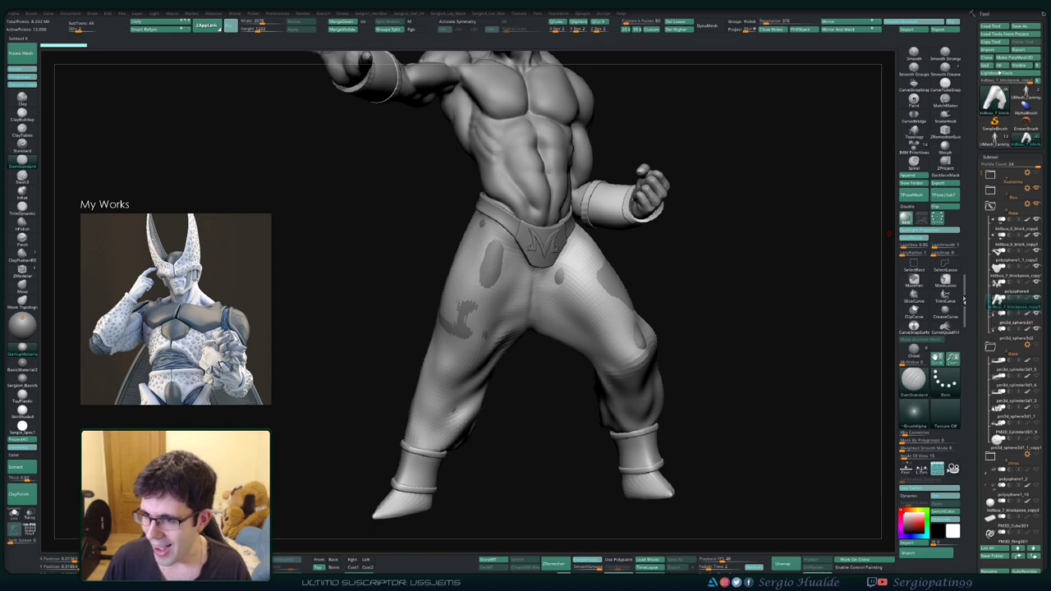
pyautogui.click(990, 347)
pyautogui.moveTo(990, 362)
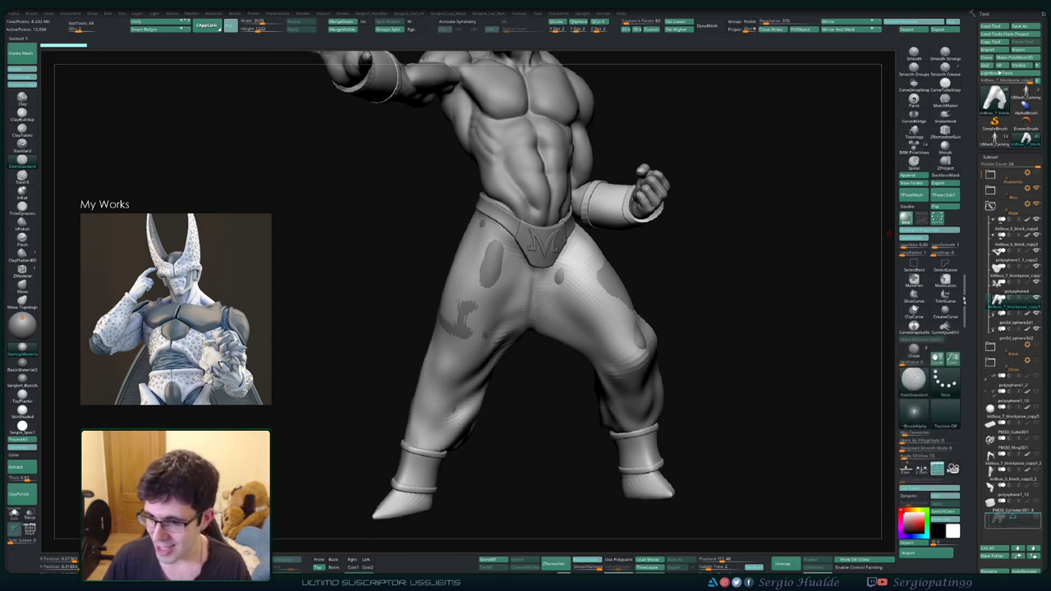
pyautogui.scroll(-1, 1012, 501)
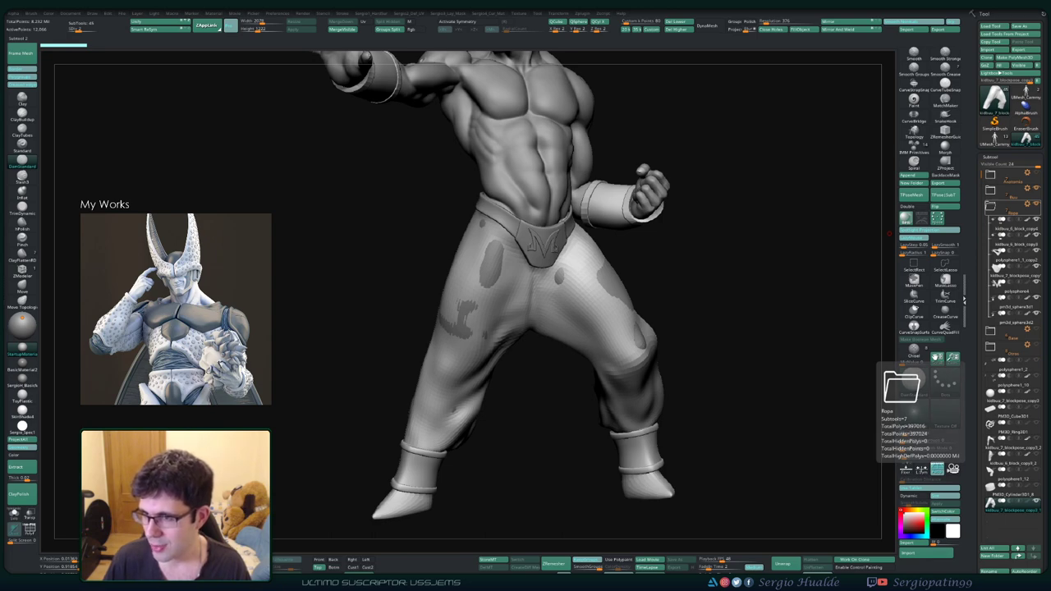
pyautogui.click(1027, 204)
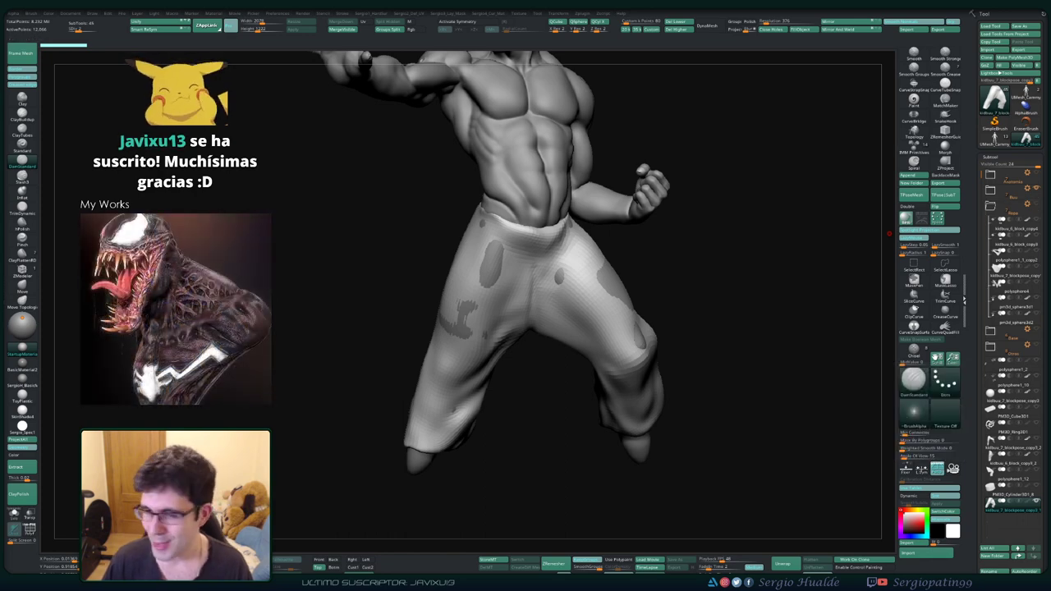
pyautogui.click(1001, 206)
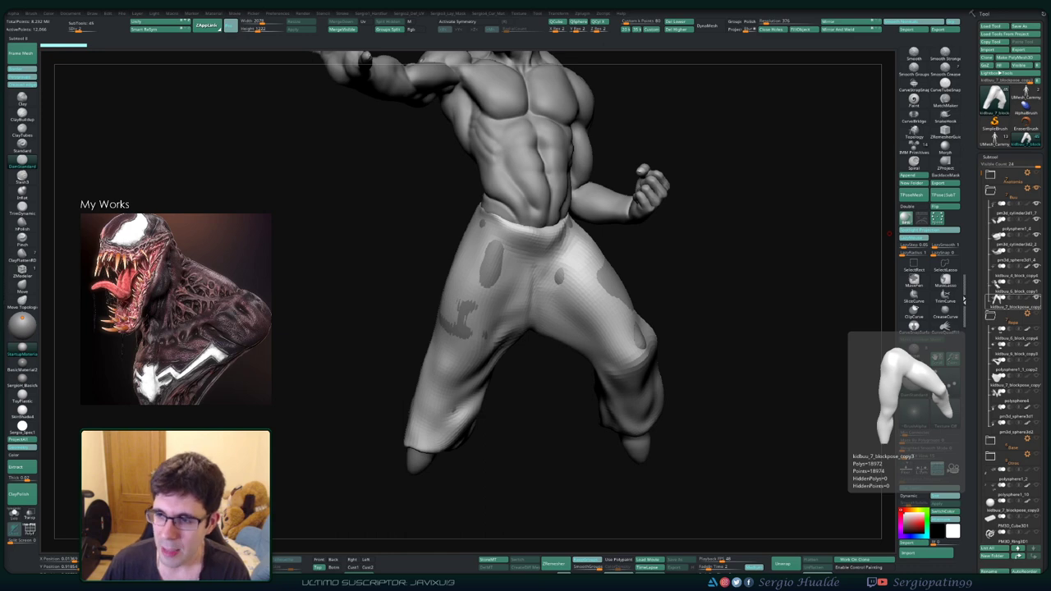
# Step: Solo the pants subtool and frame both pant legs in a three-quarter view
pyautogui.click(1014, 292)
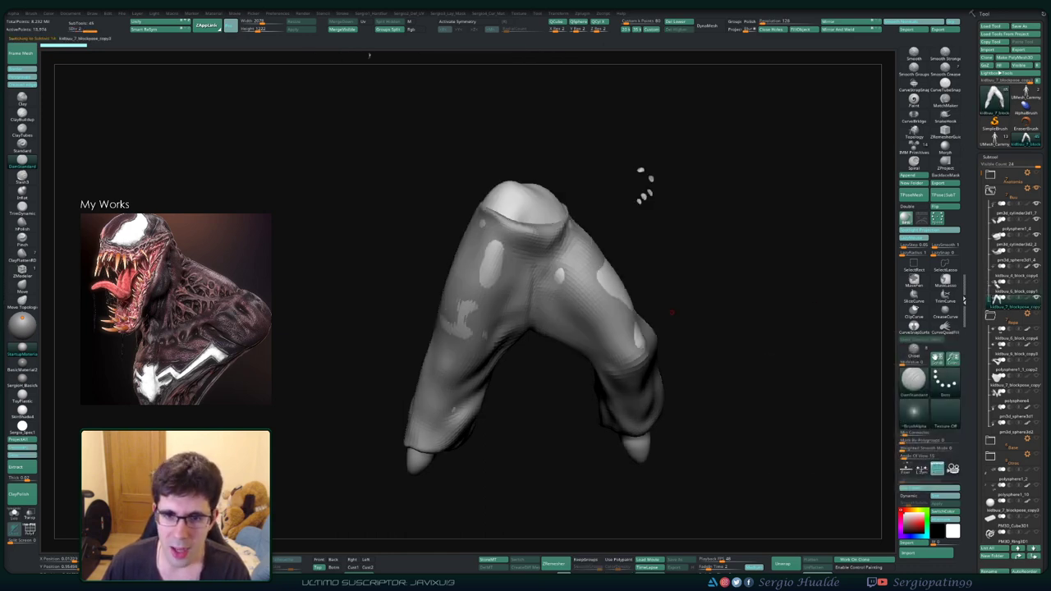
pyautogui.moveTo(672, 312); pyautogui.dragTo(561, 289)
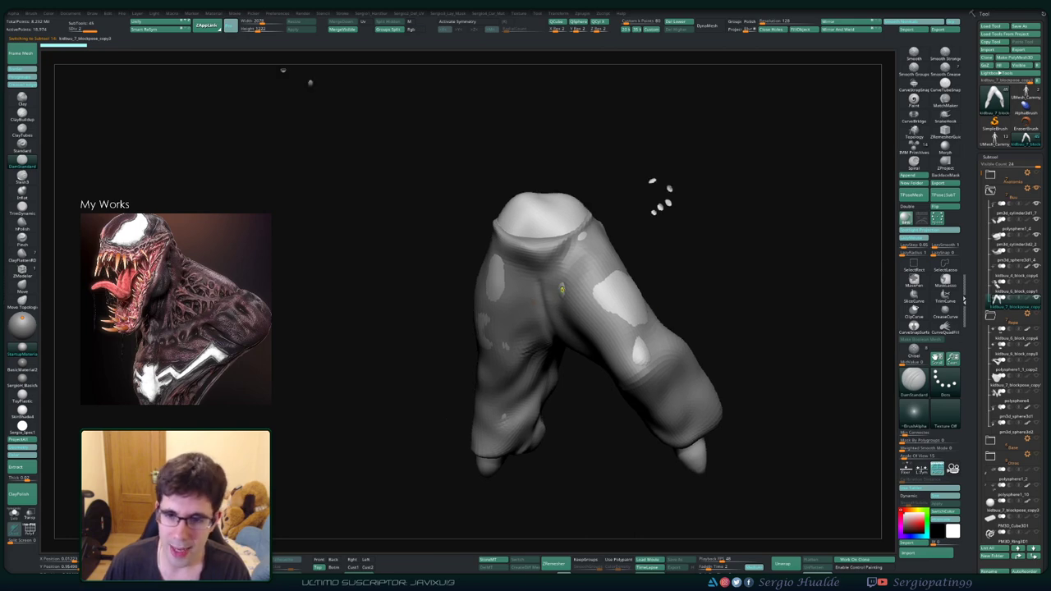
pyautogui.moveTo(586, 294); pyautogui.dragTo(579, 281)
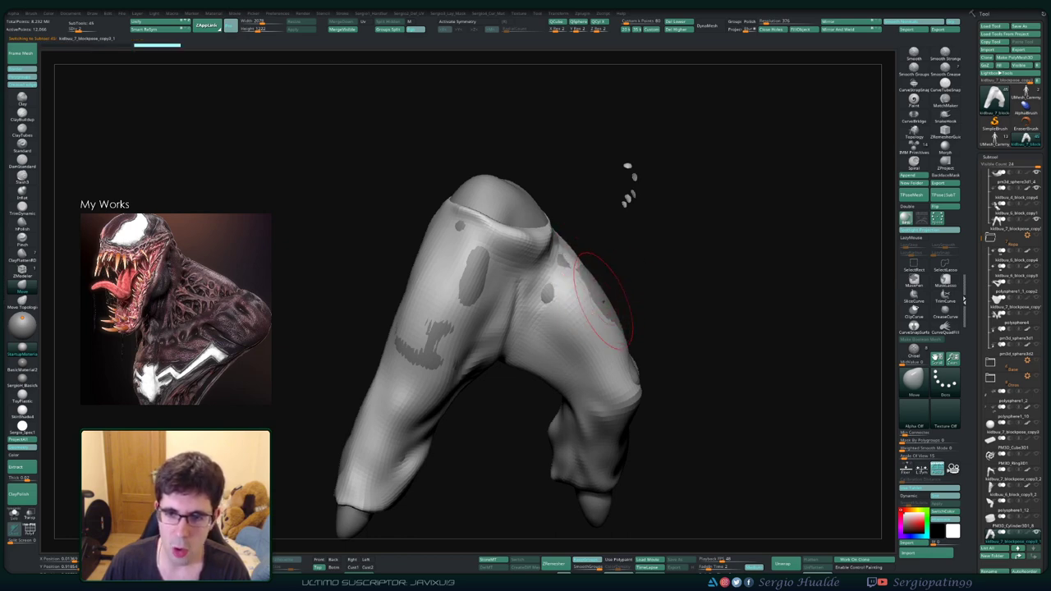
pyautogui.moveTo(575, 296); pyautogui.dragTo(536, 147)
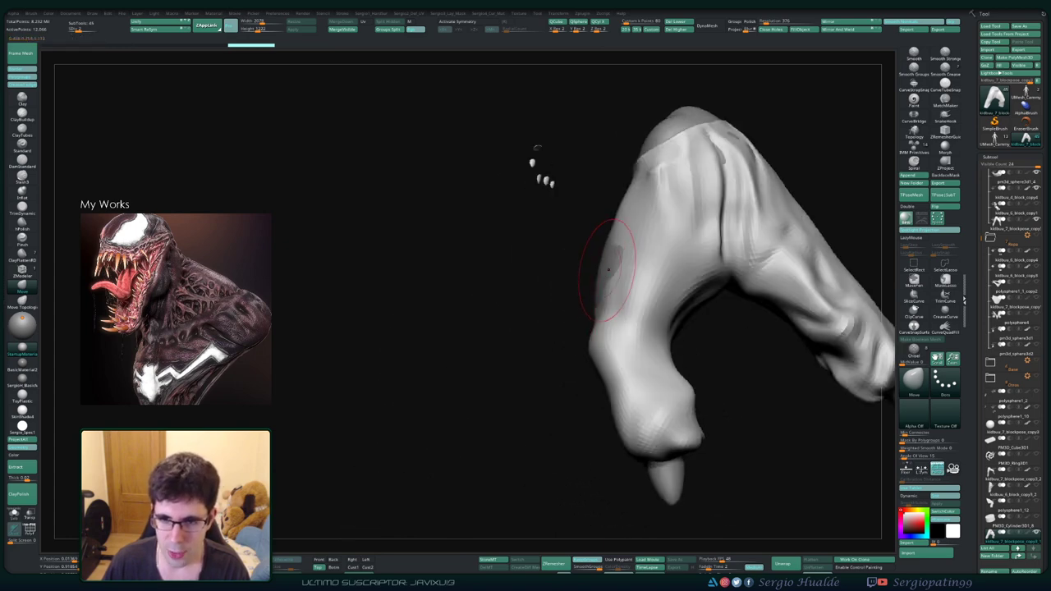
pyautogui.moveTo(608, 270); pyautogui.dragTo(509, 271)
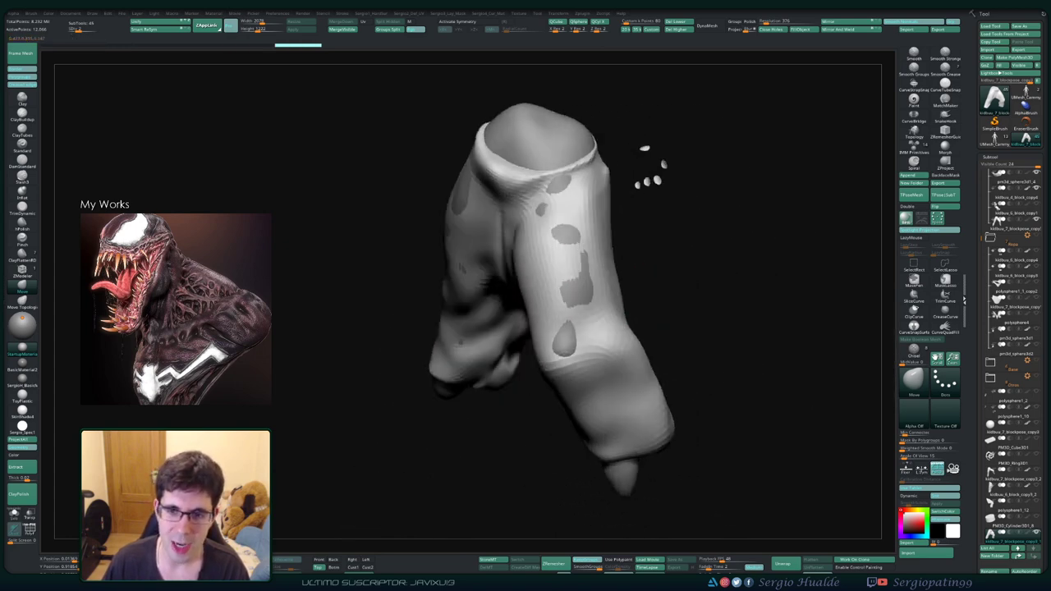
pyautogui.moveTo(591, 289); pyautogui.dragTo(607, 296)
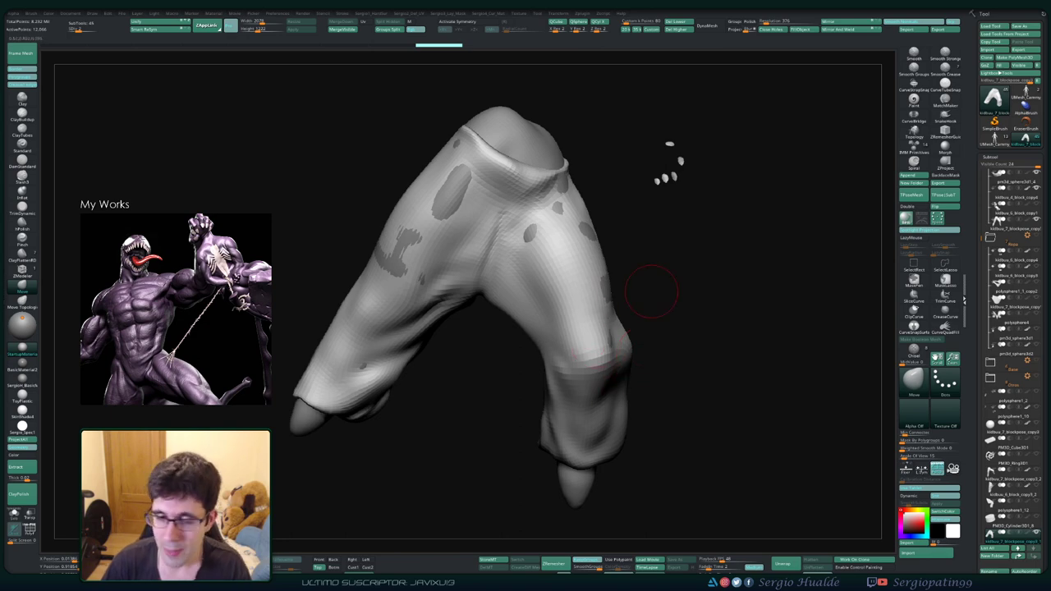
pyautogui.moveTo(652, 290); pyautogui.dragTo(454, 278)
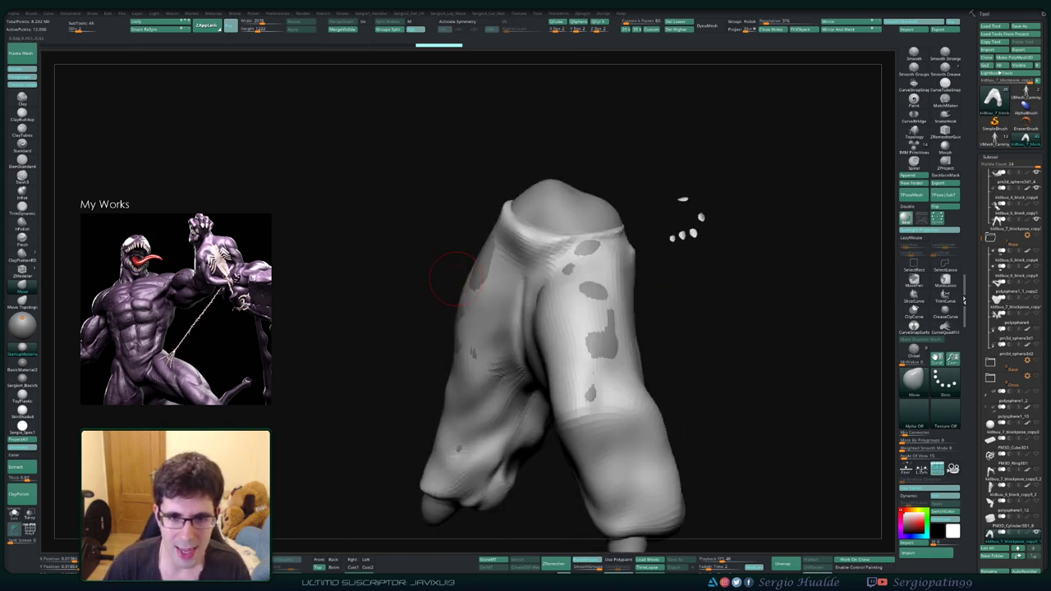
pyautogui.moveTo(460, 279); pyautogui.dragTo(525, 271)
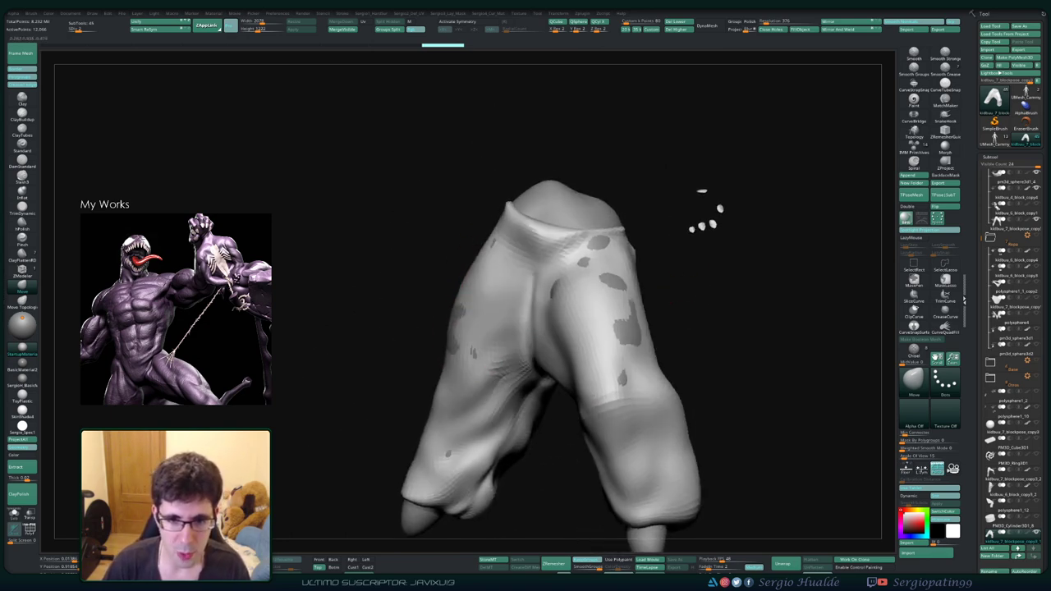
# Step: Push the left thigh fold into shape with the Move brush, checking several angles
pyautogui.keyDown('shift'); pyautogui.moveTo(468, 316); pyautogui.dragTo(454, 331); pyautogui.keyUp('shift')
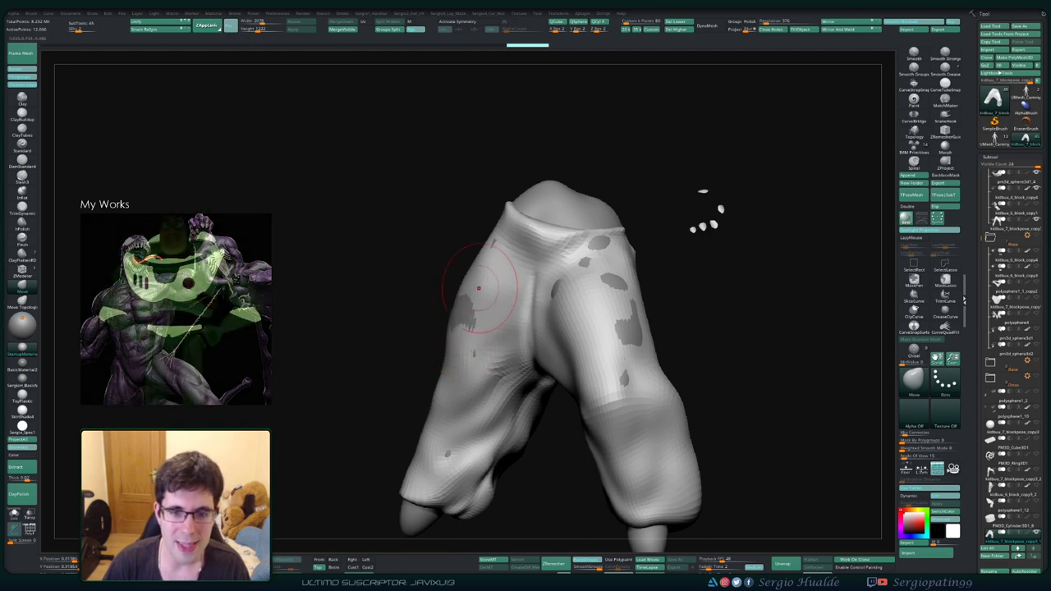
pyautogui.moveTo(476, 293); pyautogui.dragTo(472, 284)
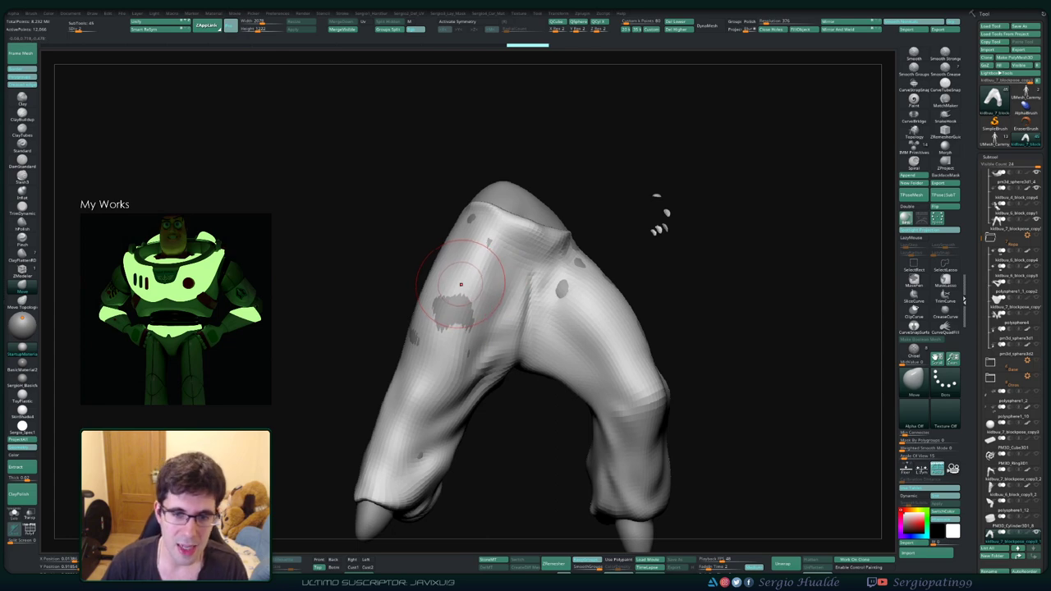
pyautogui.keyDown('shift'); pyautogui.moveTo(472, 285); pyautogui.dragTo(446, 306); pyautogui.keyUp('shift')
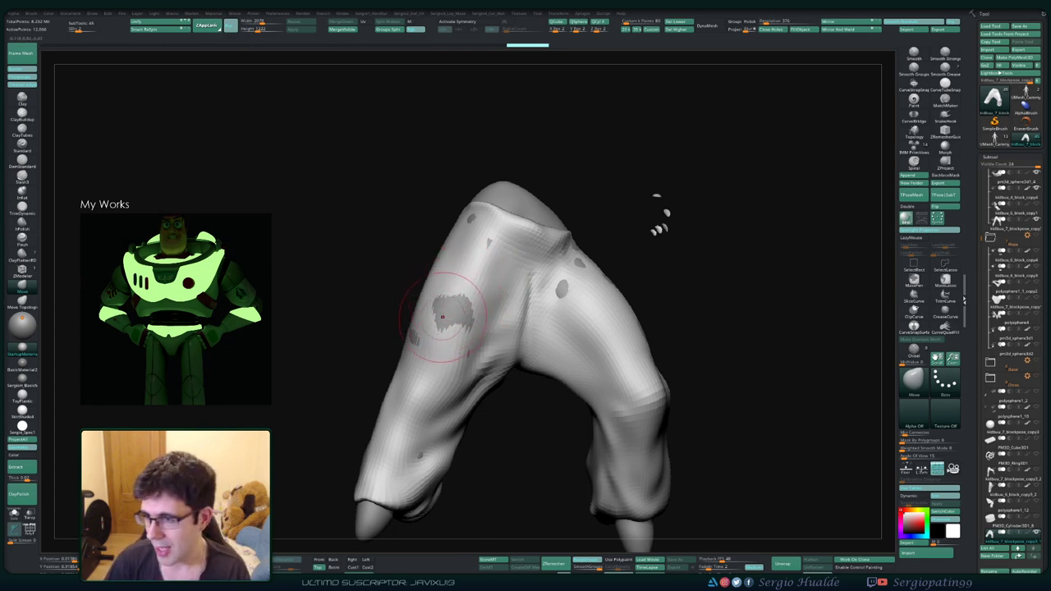
pyautogui.moveTo(449, 313)
pyautogui.mouseDown()
pyautogui.moveTo(465, 263)
pyautogui.moveTo(427, 271)
pyautogui.mouseUp()
pyautogui.moveTo(473, 132)
pyautogui.mouseDown()
pyautogui.moveTo(435, 123)
pyautogui.moveTo(566, 99)
pyautogui.moveTo(433, 353)
pyautogui.mouseUp()
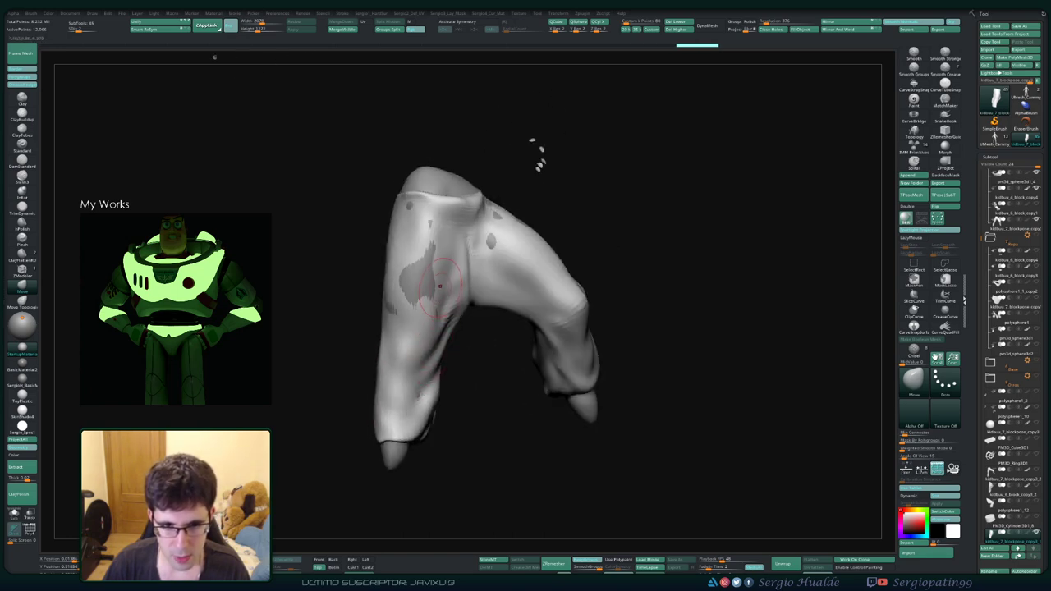
pyautogui.moveTo(537, 156)
pyautogui.mouseDown()
pyautogui.moveTo(400, 140)
pyautogui.moveTo(505, 143)
pyautogui.mouseUp()
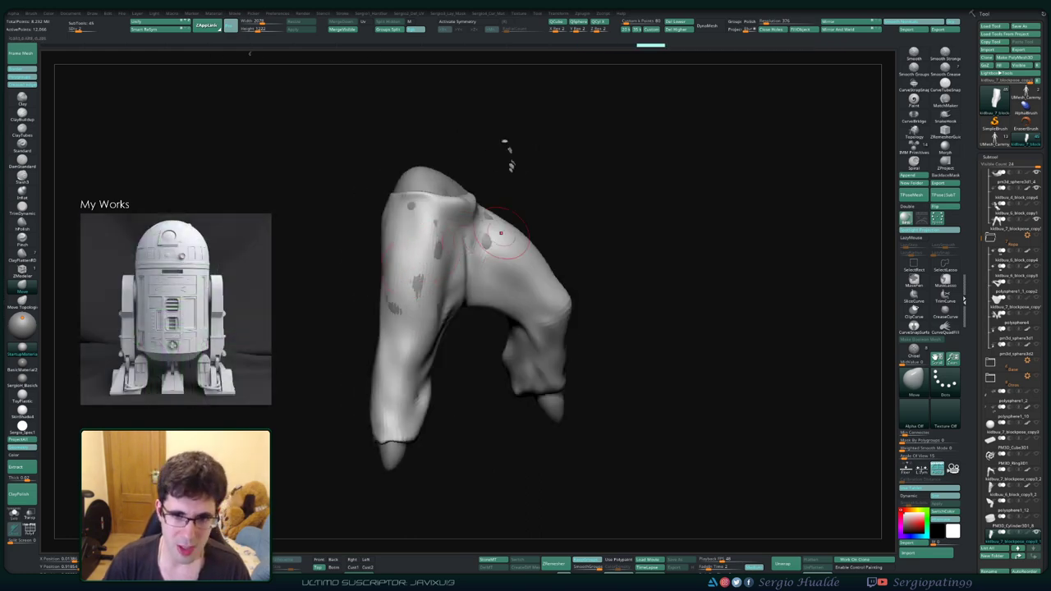
pyautogui.moveTo(500, 233)
pyautogui.mouseDown()
pyautogui.moveTo(582, 255)
pyautogui.moveTo(566, 279)
pyautogui.moveTo(493, 261)
pyautogui.mouseUp()
# Step: Mask the right leg and down the front leg of the pants
pyautogui.moveTo(460, 191)
pyautogui.keyDown('ctrl'); pyautogui.mouseDown()
pyautogui.moveTo(503, 257)
pyautogui.moveTo(493, 278)
pyautogui.moveTo(525, 320)
pyautogui.mouseUp(); pyautogui.keyUp('ctrl')
pyautogui.moveTo(624, 345); pyautogui.dragTo(648, 386)
pyautogui.keyDown('ctrl'); pyautogui.moveTo(526, 296); pyautogui.dragTo(546, 320); pyautogui.keyUp('ctrl')
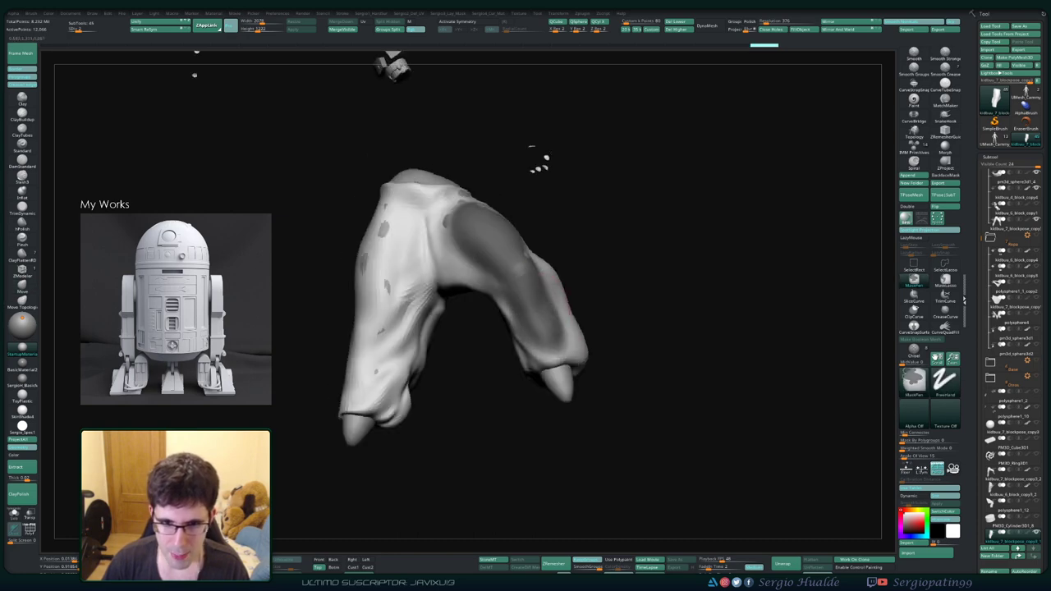
pyautogui.moveTo(540, 162); pyautogui.dragTo(423, 169)
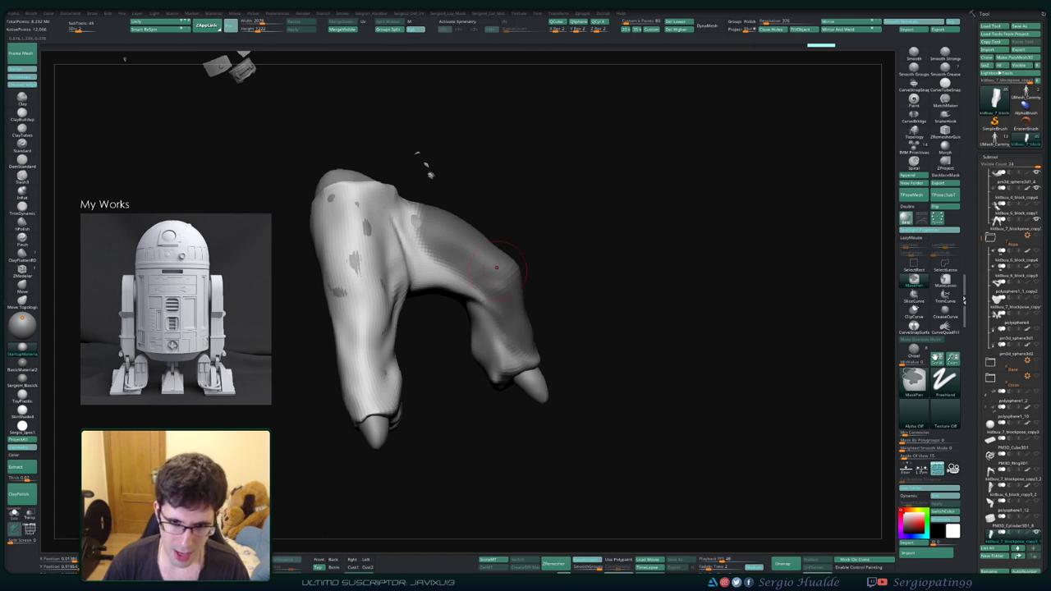
pyautogui.moveTo(422, 164)
pyautogui.mouseDown()
pyautogui.moveTo(605, 145)
pyautogui.moveTo(453, 264)
pyautogui.moveTo(460, 229)
pyautogui.moveTo(382, 390)
pyautogui.mouseUp()
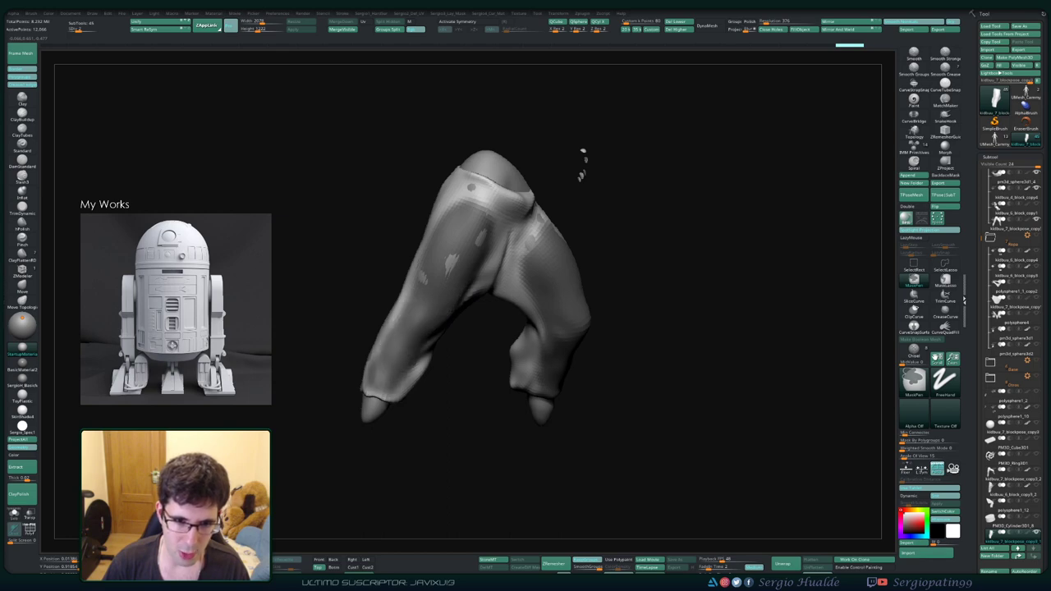
pyautogui.moveTo(574, 369); pyautogui.dragTo(534, 370)
pyautogui.moveTo(443, 205)
pyautogui.keyDown('ctrl'); pyautogui.mouseDown()
pyautogui.moveTo(402, 279)
pyautogui.moveTo(370, 382)
pyautogui.mouseUp(); pyautogui.keyUp('ctrl')
pyautogui.moveTo(592, 345); pyautogui.dragTo(460, 279)
# Step: Soften the pants mask and mask a strip along the right leg
pyautogui.press('ctrl')
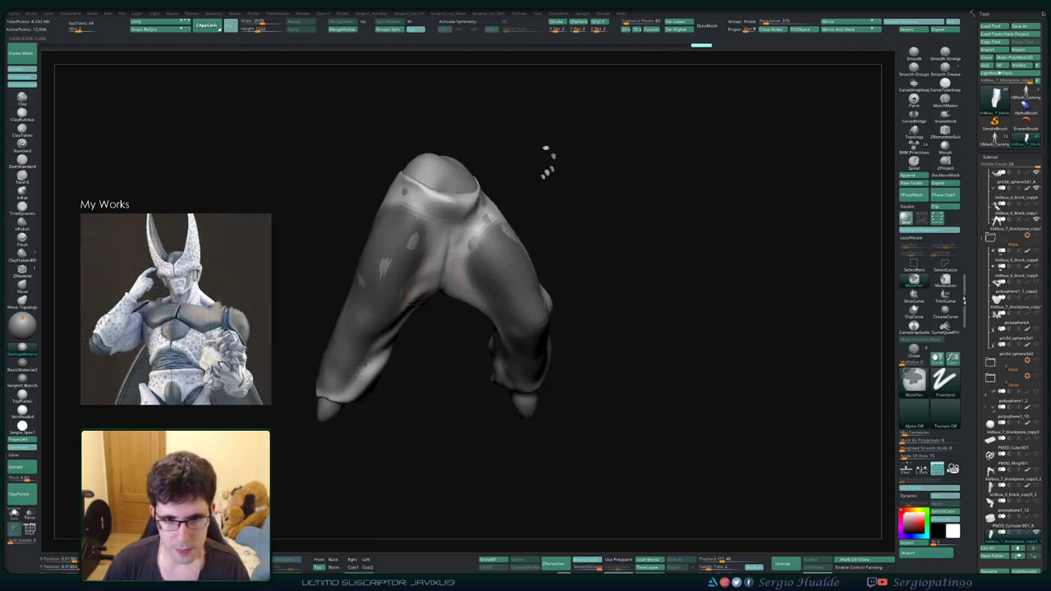
pyautogui.keyDown('ctrl'); pyautogui.click(405, 356); pyautogui.keyUp('ctrl')
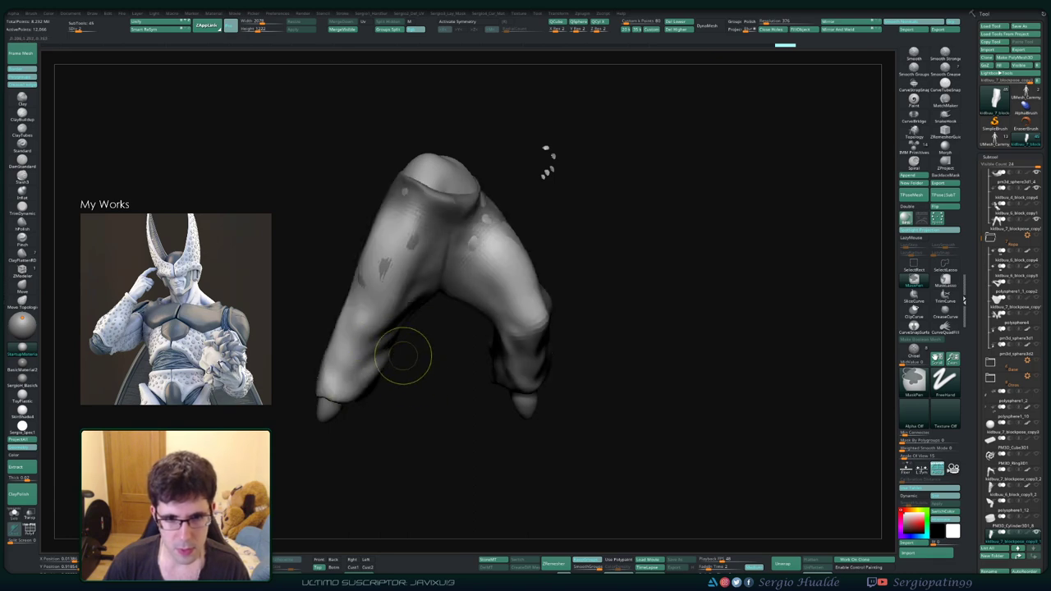
pyautogui.keyDown('ctrl'); pyautogui.click(364, 348); pyautogui.keyUp('ctrl')
pyautogui.keyDown('ctrl'); pyautogui.moveTo(394, 361); pyautogui.dragTo(488, 368); pyautogui.keyUp('ctrl')
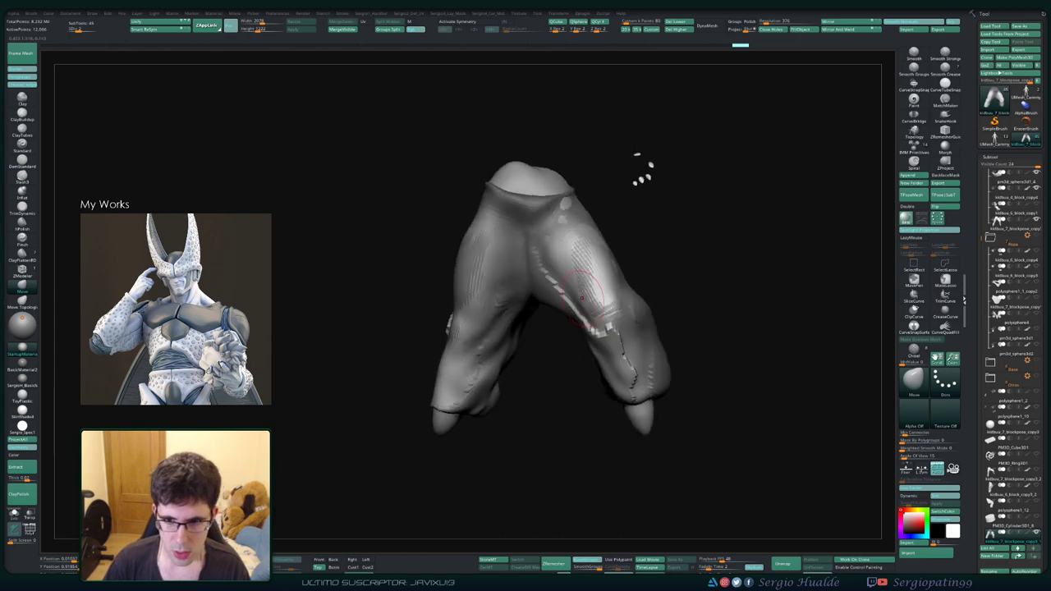
pyautogui.moveTo(640, 312)
pyautogui.mouseDown()
pyautogui.moveTo(606, 319)
pyautogui.moveTo(631, 314)
pyautogui.mouseUp()
# Step: Turn the masked areas into a new polygroup with Ctrl+W, then blur the mask
pyautogui.hotkey('shift', 'f')
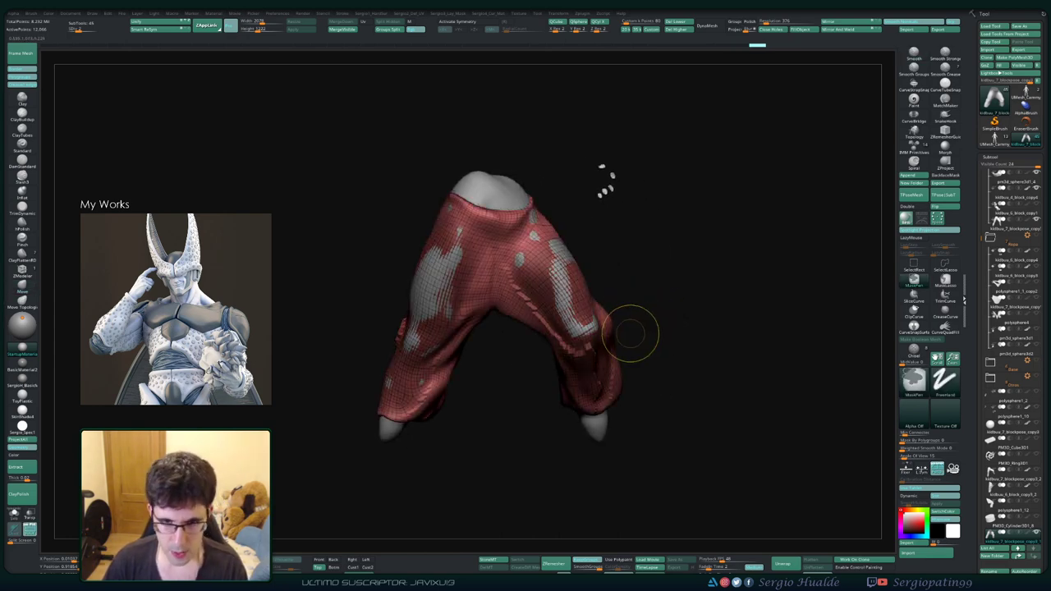
pyautogui.hotkey('ctrl', 'w')
pyautogui.hotkey('shift', 'f')
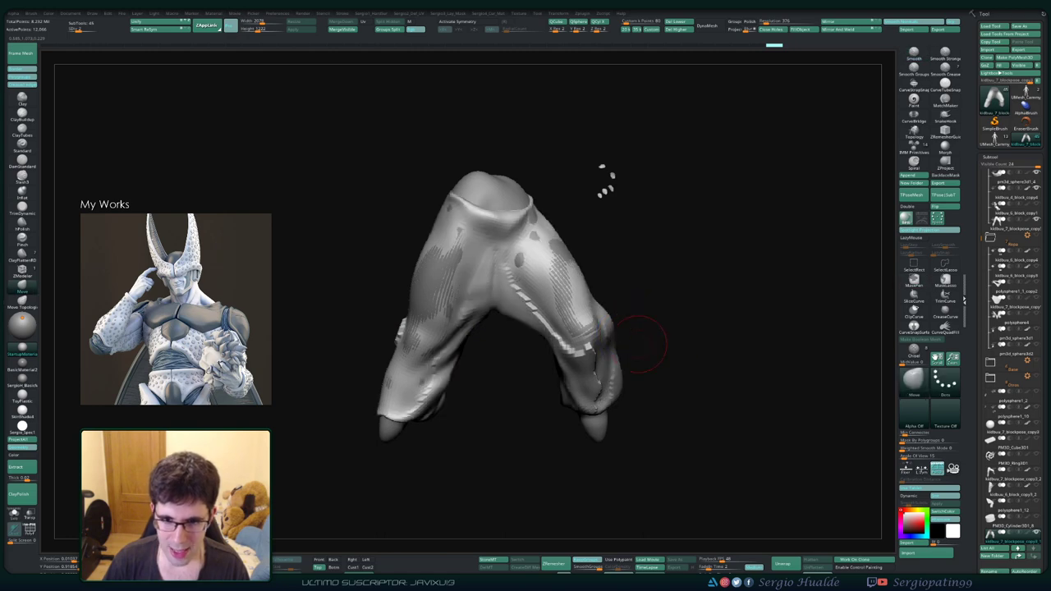
pyautogui.keyDown('ctrl'); pyautogui.click(660, 321); pyautogui.keyUp('ctrl')
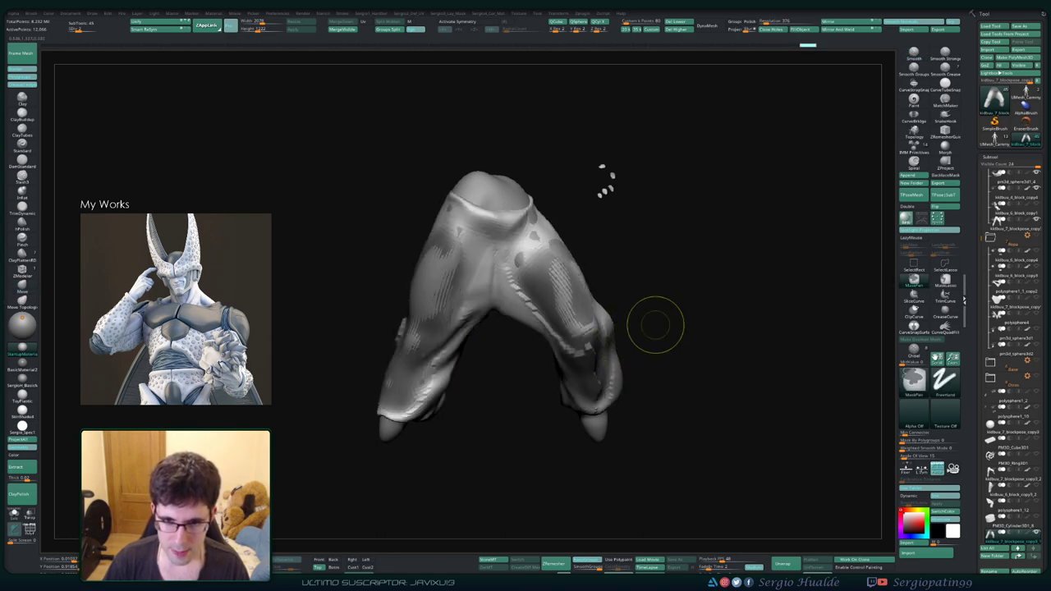
pyautogui.keyDown('ctrl'); pyautogui.click(654, 324); pyautogui.keyUp('ctrl')
pyautogui.keyDown('ctrl'); pyautogui.click(621, 345); pyautogui.keyUp('ctrl')
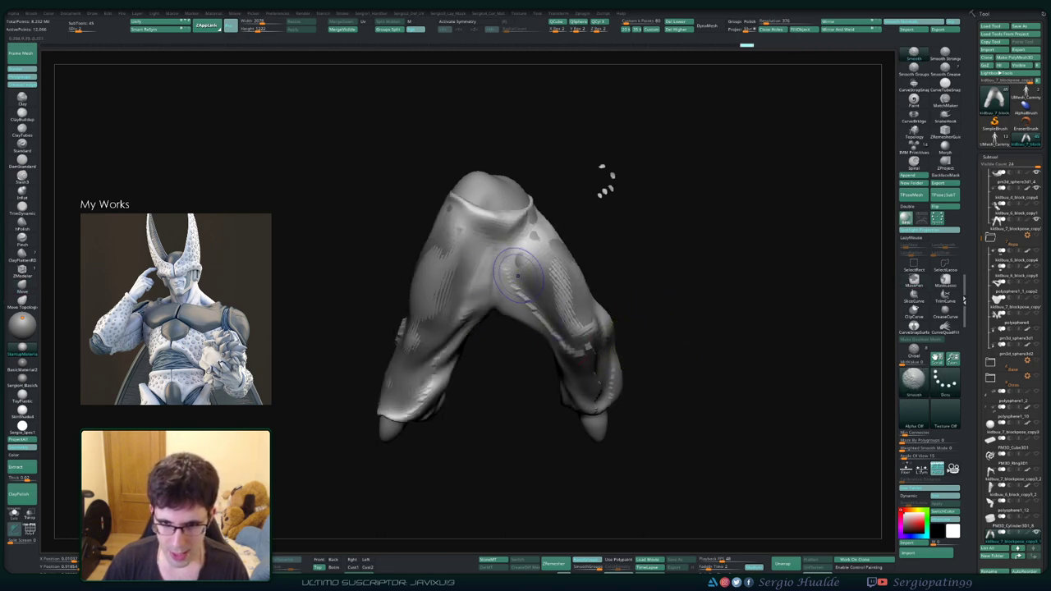
pyautogui.moveTo(604, 181)
pyautogui.mouseDown()
pyautogui.moveTo(590, 191)
pyautogui.moveTo(620, 228)
pyautogui.moveTo(616, 254)
pyautogui.moveTo(696, 265)
pyautogui.moveTo(715, 242)
pyautogui.moveTo(669, 335)
pyautogui.moveTo(669, 317)
pyautogui.moveTo(602, 336)
pyautogui.moveTo(644, 336)
pyautogui.moveTo(588, 375)
pyautogui.moveTo(600, 358)
pyautogui.moveTo(611, 371)
pyautogui.mouseUp()
# Step: Carve a fold line down the right pant leg, then undo the groove stroke
pyautogui.moveTo(615, 296); pyautogui.dragTo(605, 397)
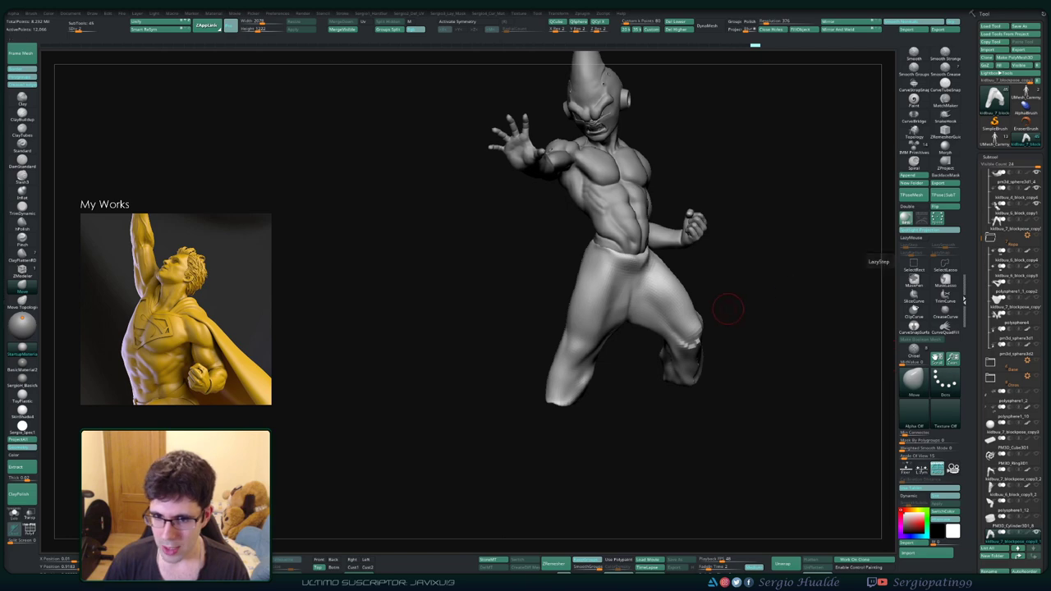
pyautogui.moveTo(728, 309); pyautogui.dragTo(650, 295)
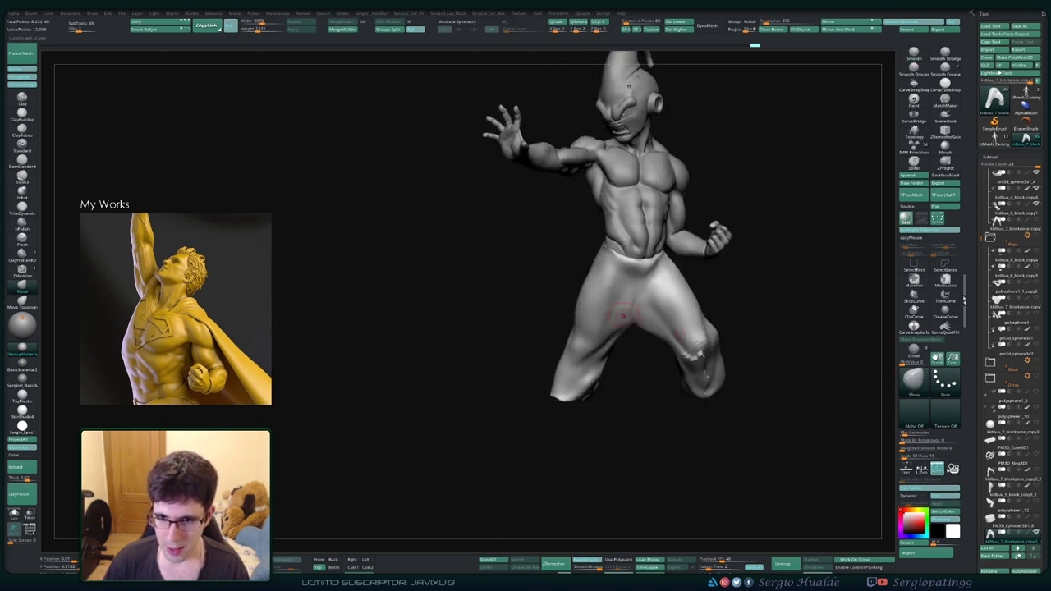
pyautogui.keyDown('ctrl'); pyautogui.moveTo(624, 316); pyautogui.dragTo(637, 273, button='right'); pyautogui.keyUp('ctrl')
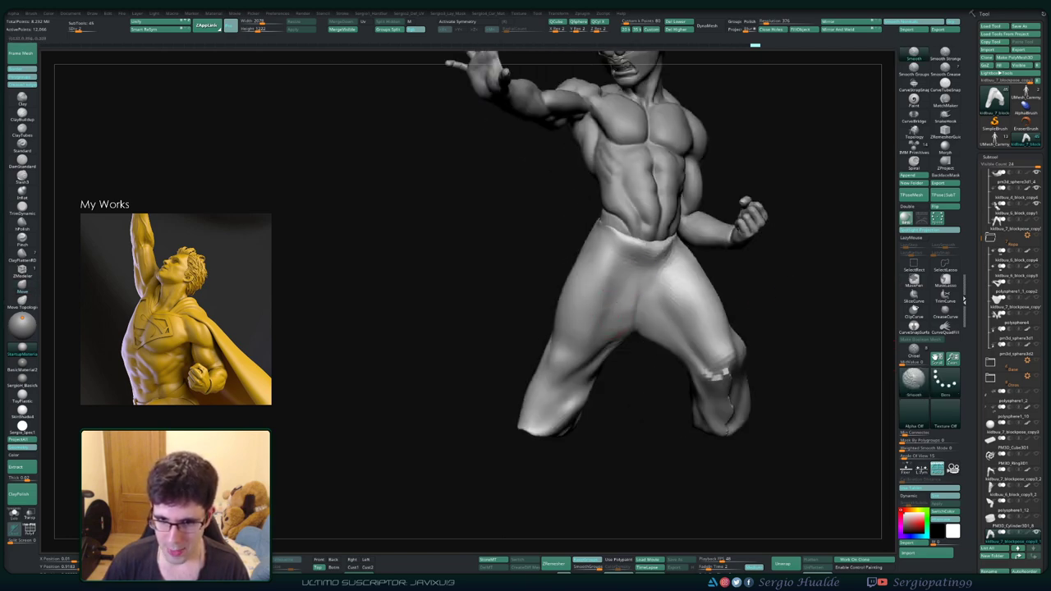
pyautogui.moveTo(587, 345); pyautogui.dragTo(579, 364, button='right')
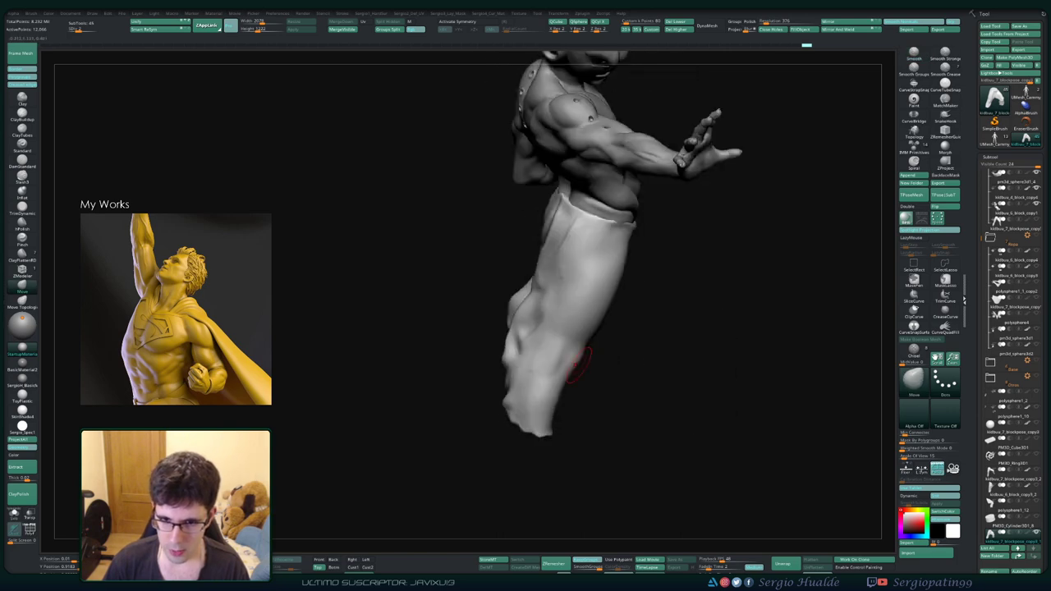
pyautogui.moveTo(563, 281)
pyautogui.mouseDown(button='right')
pyautogui.moveTo(581, 231)
pyautogui.moveTo(568, 254)
pyautogui.mouseUp(button='right')
pyautogui.moveTo(520, 406); pyautogui.dragTo(519, 400, button='right')
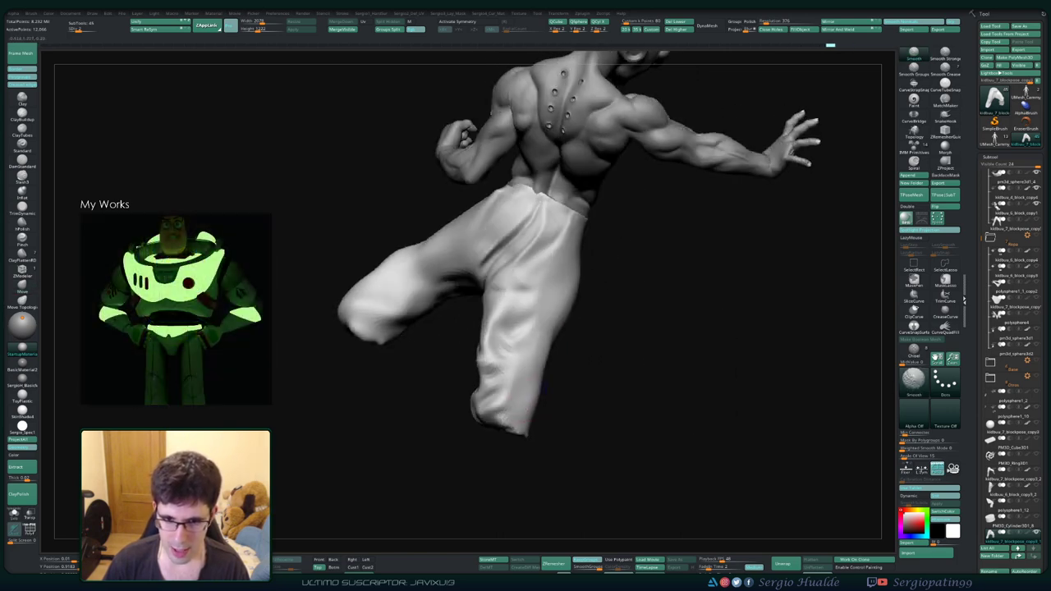
pyautogui.moveTo(551, 320)
pyautogui.keyDown('alt'); pyautogui.mouseDown(button='right')
pyautogui.moveTo(568, 318)
pyautogui.moveTo(537, 374)
pyautogui.moveTo(622, 338)
pyautogui.moveTo(608, 312)
pyautogui.mouseUp(button='right'); pyautogui.keyUp('alt')
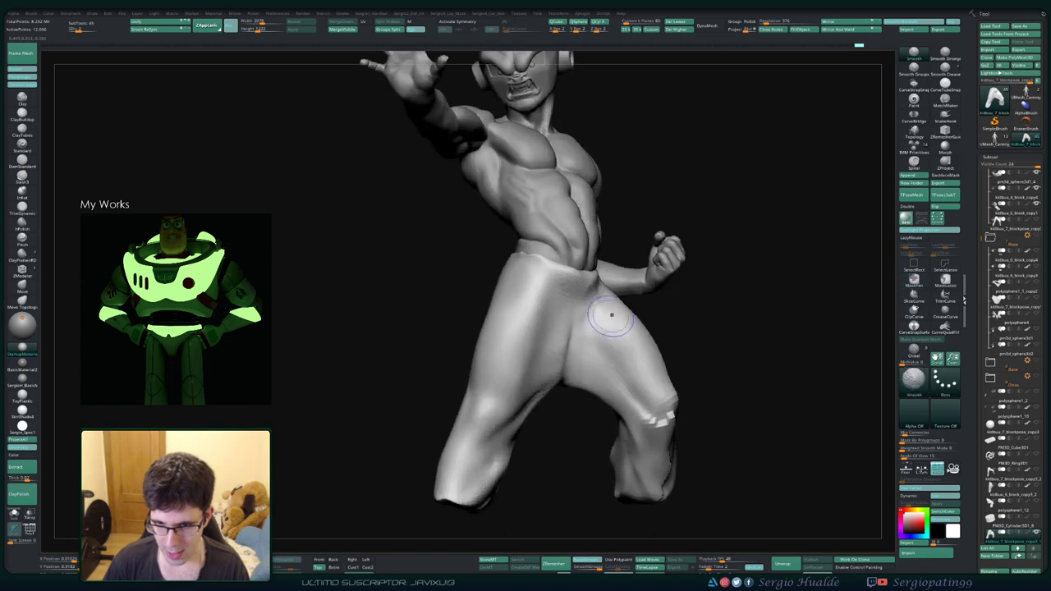
pyautogui.keyDown('ctrl'); pyautogui.moveTo(611, 325); pyautogui.dragTo(661, 427); pyautogui.keyUp('ctrl')
pyautogui.keyDown('alt'); pyautogui.moveTo(648, 411); pyautogui.dragTo(629, 370, button='right'); pyautogui.keyUp('alt')
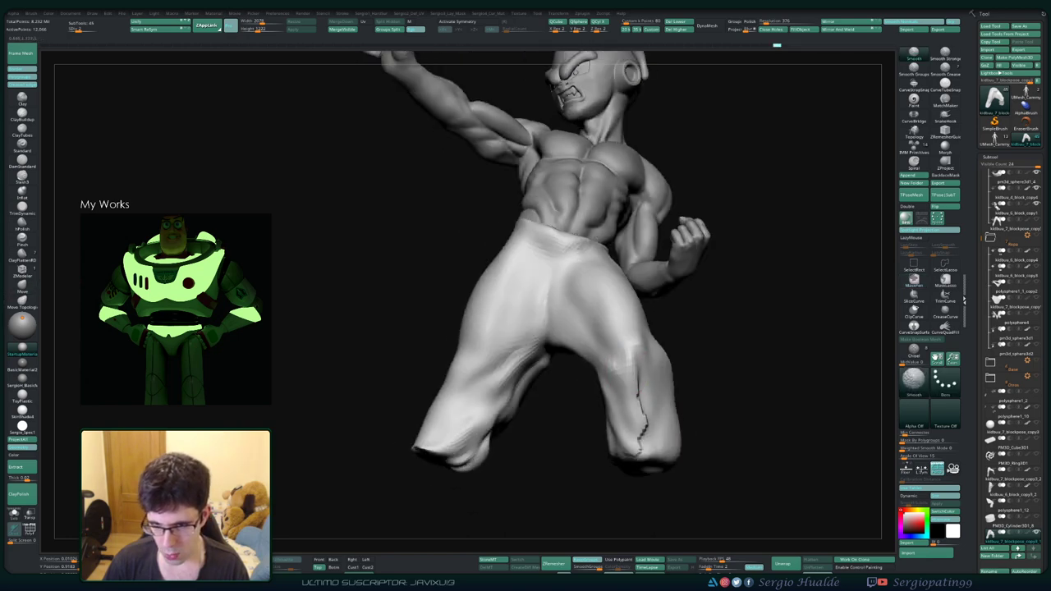
pyautogui.hotkey('ctrl', 'z')
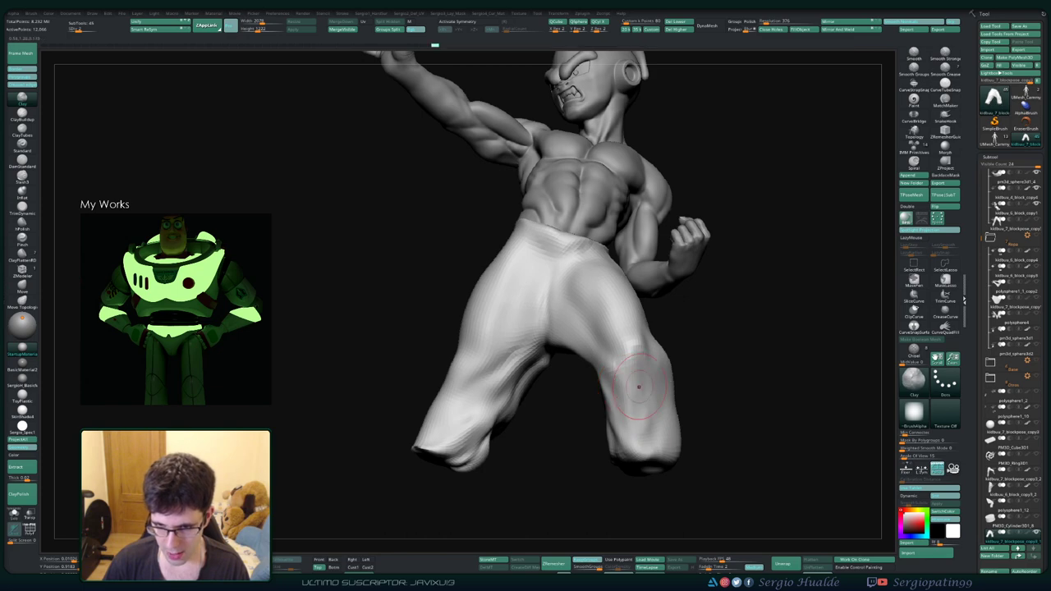
# Step: Build up a fold on the right pant leg with the Clay brush
pyautogui.moveTo(625, 349); pyautogui.dragTo(622, 377)
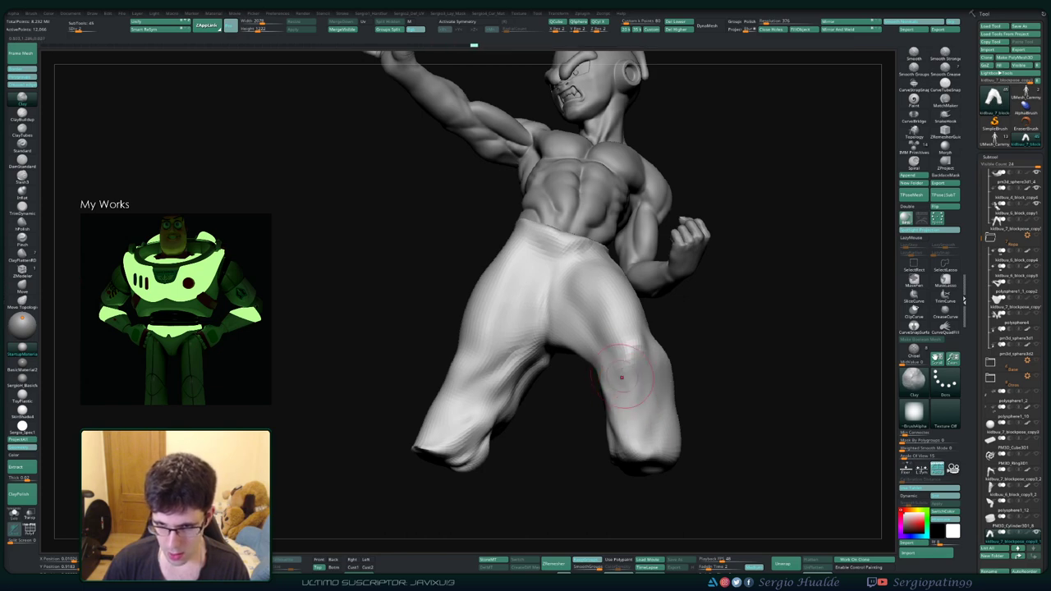
pyautogui.moveTo(723, 410)
pyautogui.mouseDown()
pyautogui.moveTo(641, 417)
pyautogui.moveTo(670, 414)
pyautogui.mouseUp()
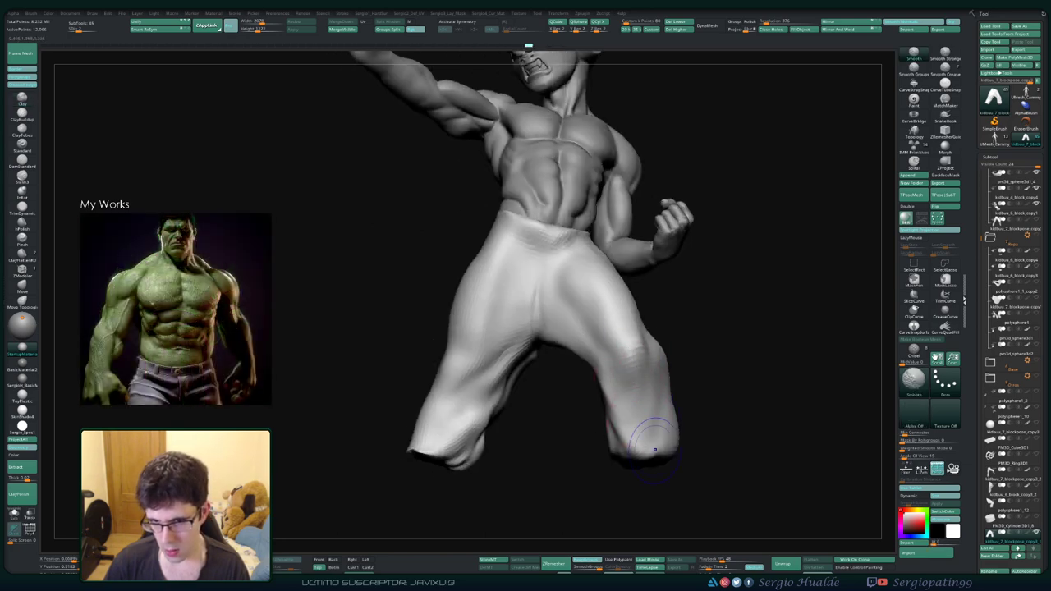
pyautogui.keyDown('alt'); pyautogui.moveTo(722, 411); pyautogui.dragTo(723, 460); pyautogui.keyUp('alt')
pyautogui.moveTo(740, 288); pyautogui.dragTo(684, 281)
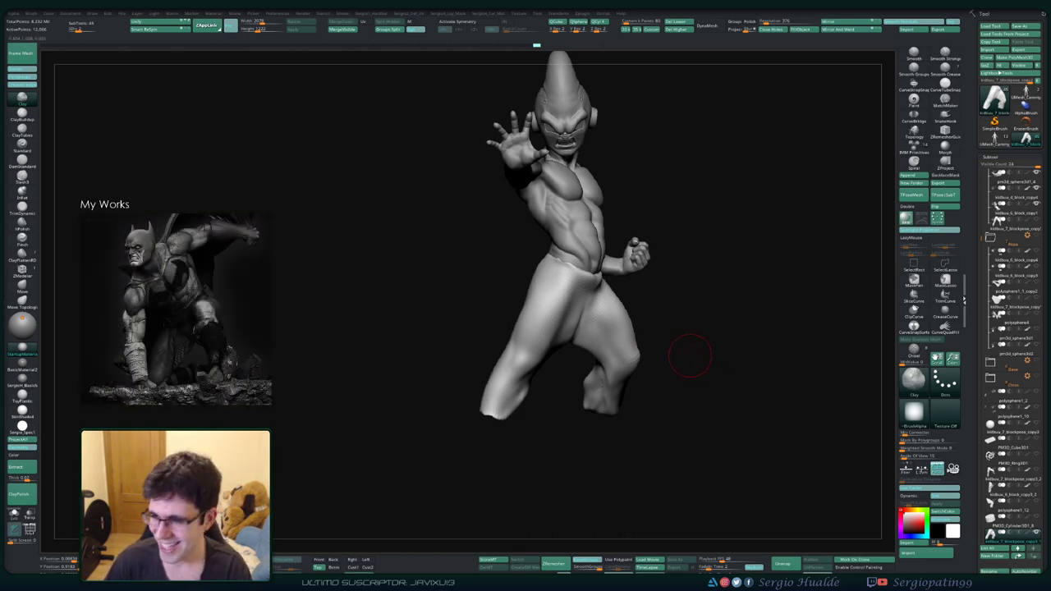
pyautogui.moveTo(690, 356)
pyautogui.mouseDown()
pyautogui.moveTo(657, 361)
pyautogui.moveTo(657, 329)
pyautogui.mouseUp()
pyautogui.moveTo(558, 379); pyautogui.dragTo(586, 369)
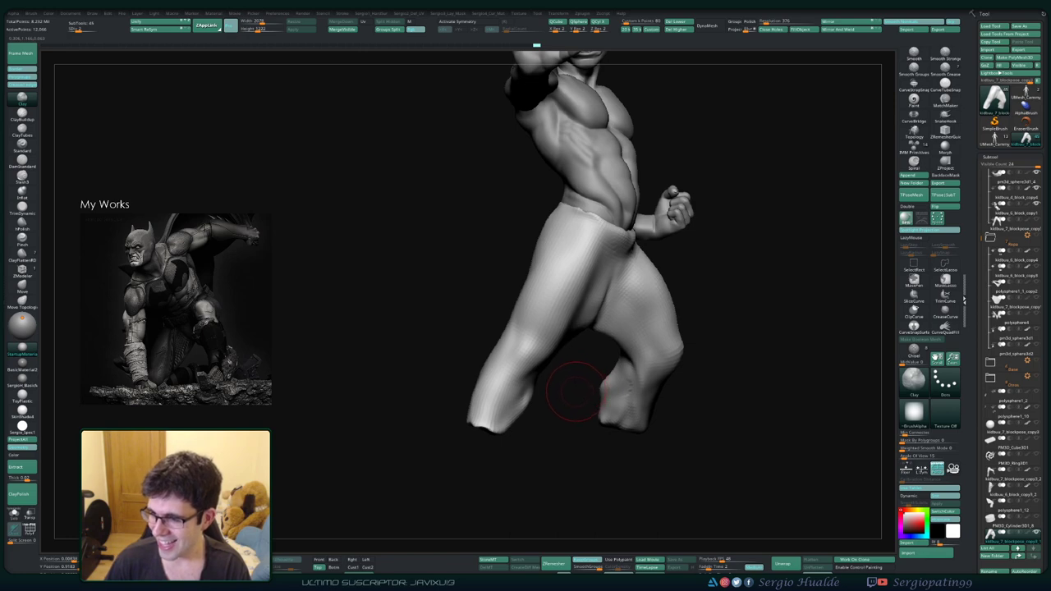
pyautogui.moveTo(602, 406)
pyautogui.mouseDown()
pyautogui.moveTo(588, 389)
pyautogui.moveTo(608, 329)
pyautogui.moveTo(574, 296)
pyautogui.mouseUp()
# Step: Smooth the leg folds and solo the pants, hiding the torso
pyautogui.press('shift')
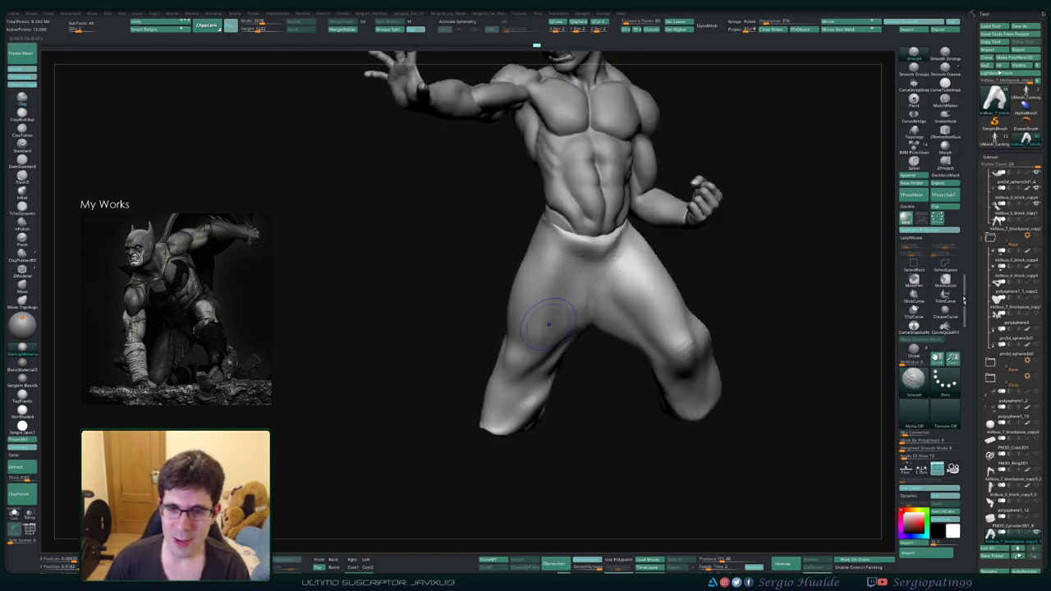
pyautogui.scroll(2, 599, 265)
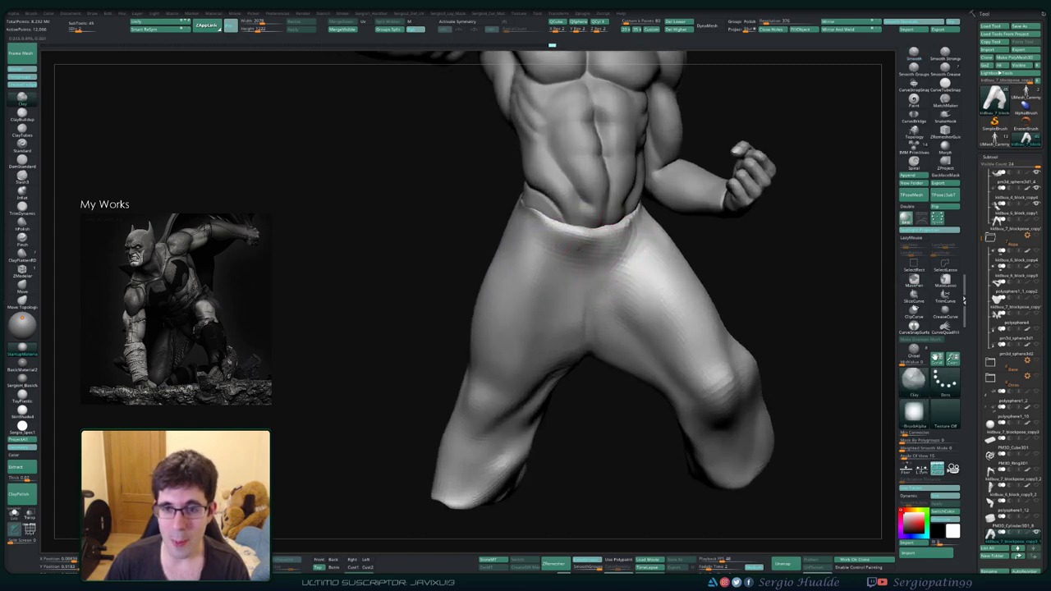
pyautogui.keyDown('ctrl'); pyautogui.keyDown('shift'); pyautogui.click(604, 265); pyautogui.keyUp('shift'); pyautogui.keyUp('ctrl')
pyautogui.moveTo(603, 265); pyautogui.dragTo(528, 282)
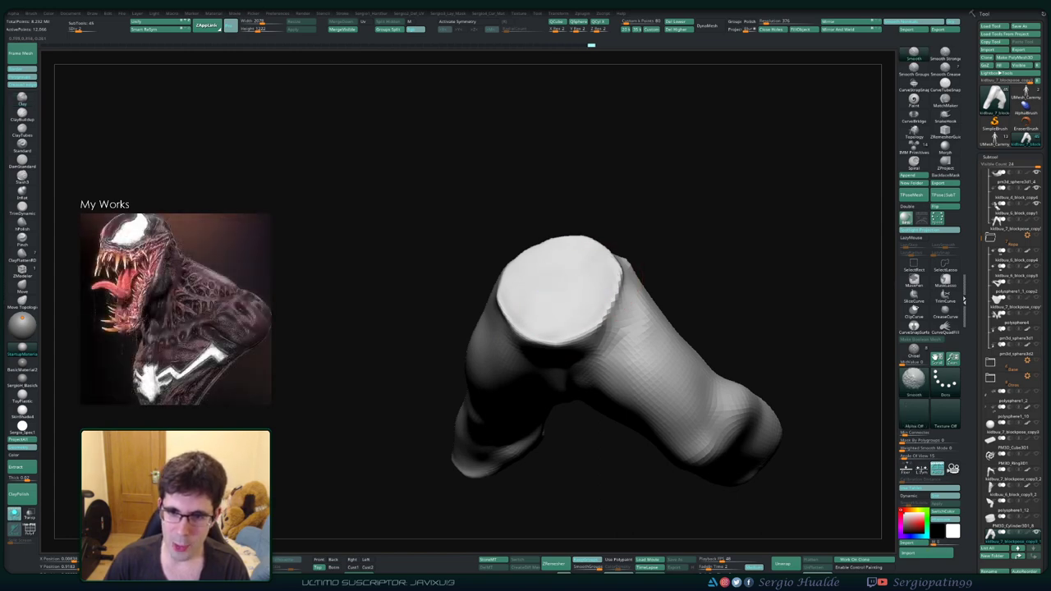
# Step: Build up the pants' flat top with the Clay Buildup brush (BCL)
pyautogui.moveTo(563, 277); pyautogui.dragTo(535, 295, button='right')
pyautogui.press('b')
pyautogui.press('c')
pyautogui.press('l')
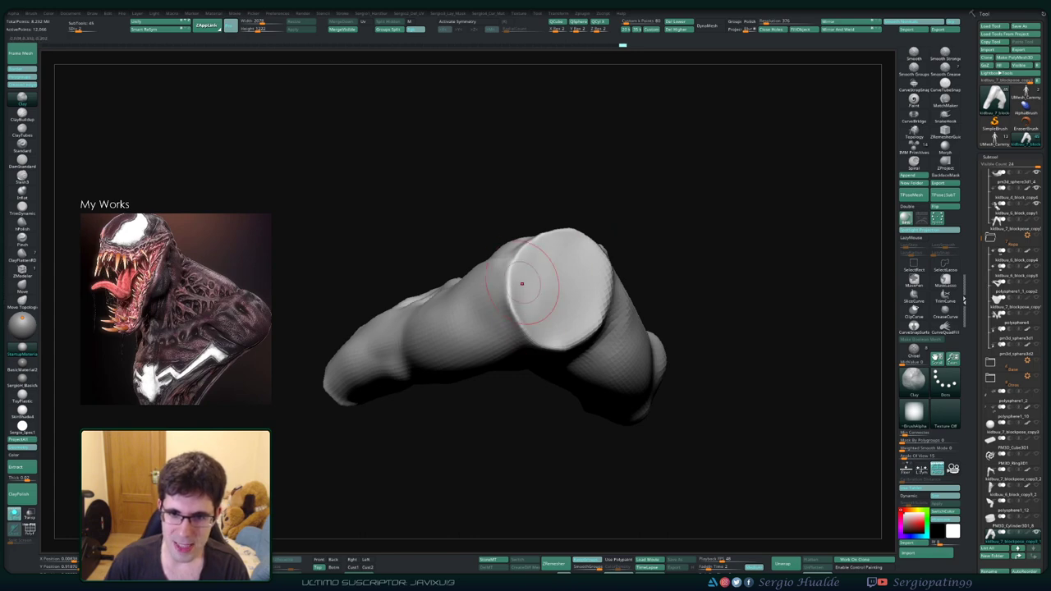
pyautogui.moveTo(579, 296)
pyautogui.mouseDown(button='right')
pyautogui.moveTo(564, 254)
pyautogui.moveTo(577, 289)
pyautogui.moveTo(534, 328)
pyautogui.moveTo(546, 357)
pyautogui.moveTo(542, 298)
pyautogui.moveTo(546, 327)
pyautogui.mouseUp(button='right')
# Step: Flatten the pants' top cap with TrimDynamic (BTD), checking from several angles
pyautogui.press('b')
pyautogui.press('t')
pyautogui.press('d')
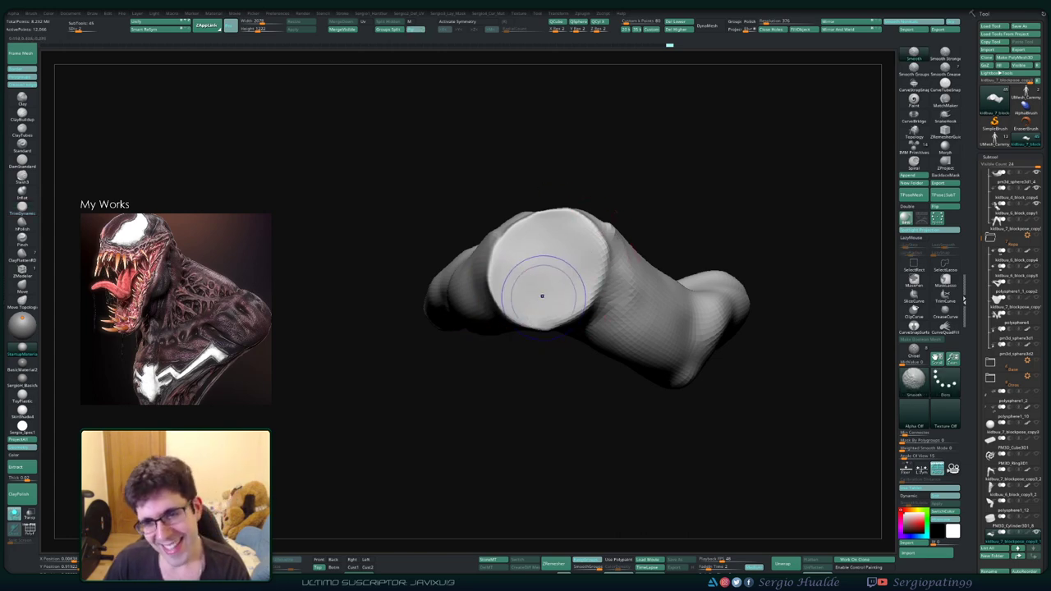
pyautogui.moveTo(539, 298)
pyautogui.mouseDown(button='right')
pyautogui.moveTo(557, 275)
pyautogui.moveTo(531, 276)
pyautogui.mouseUp(button='right')
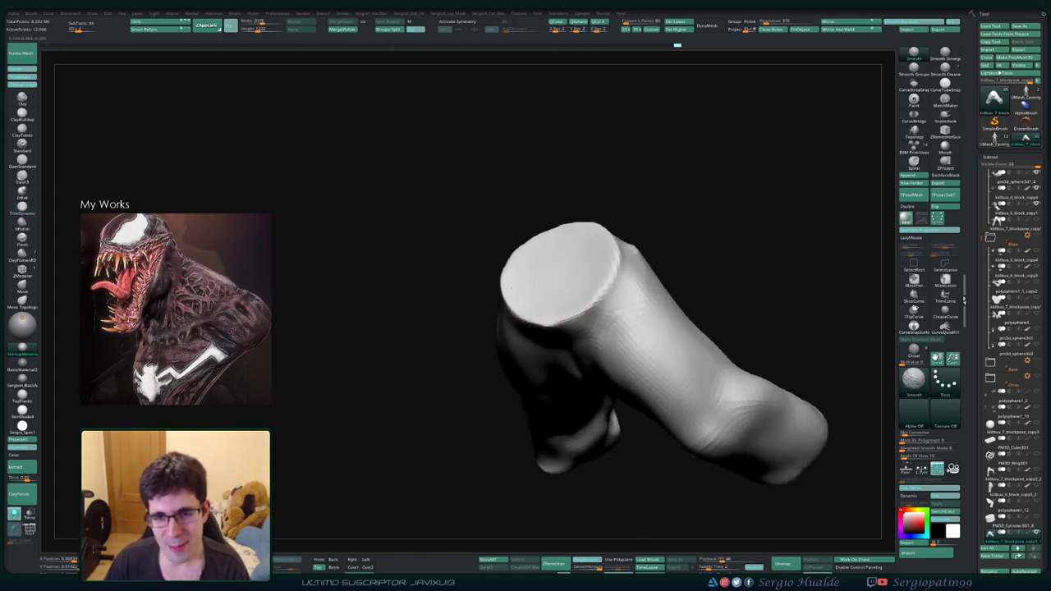
pyautogui.moveTo(585, 247); pyautogui.dragTo(566, 234, button='right')
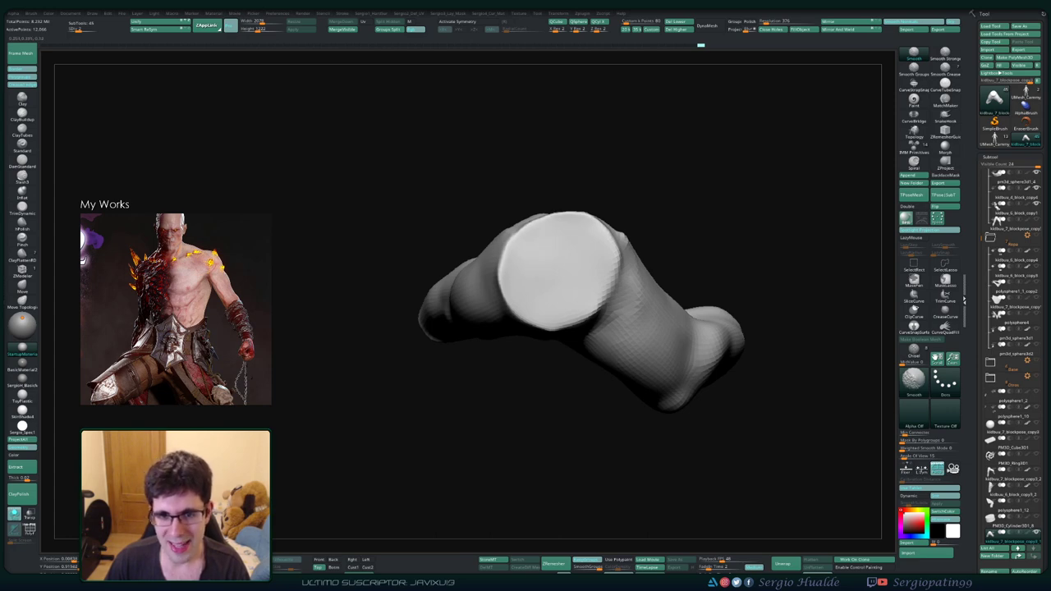
pyautogui.moveTo(570, 284)
pyautogui.mouseDown(button='right')
pyautogui.moveTo(608, 264)
pyautogui.moveTo(525, 304)
pyautogui.mouseUp(button='right')
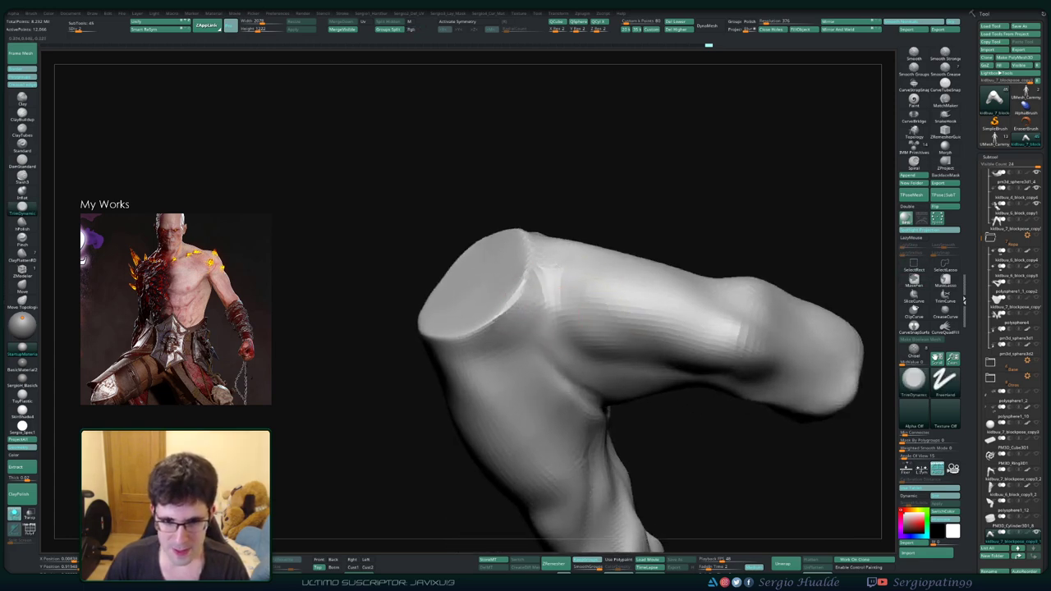
pyautogui.moveTo(526, 316)
pyautogui.mouseDown(button='right')
pyautogui.moveTo(524, 344)
pyautogui.moveTo(581, 222)
pyautogui.moveTo(605, 265)
pyautogui.mouseUp(button='right')
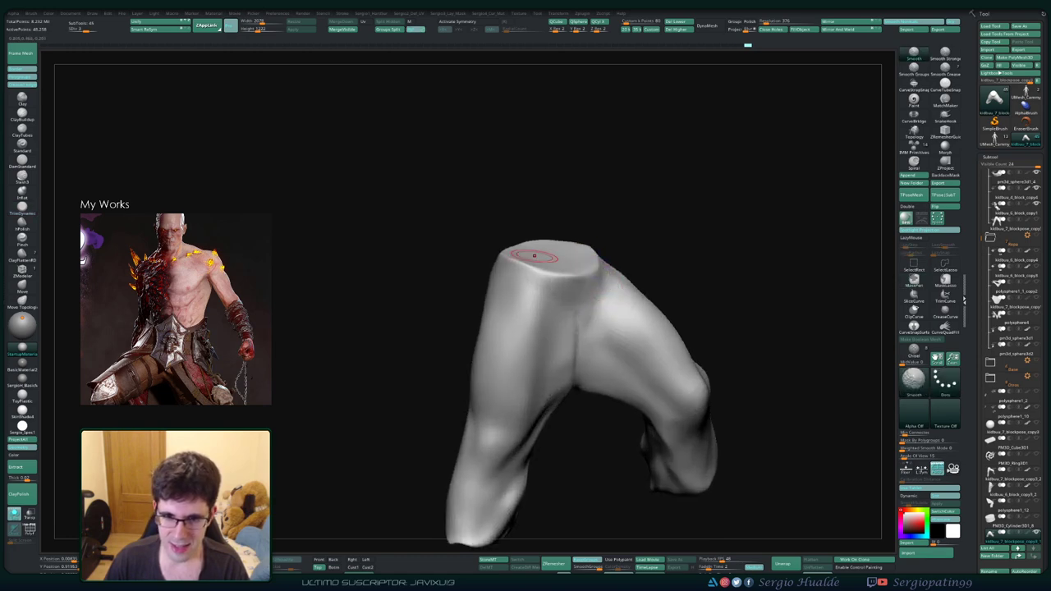
pyautogui.moveTo(534, 256); pyautogui.dragTo(528, 278, button='right')
pyautogui.moveTo(525, 329)
pyautogui.mouseDown(button='right')
pyautogui.moveTo(535, 348)
pyautogui.moveTo(522, 352)
pyautogui.mouseUp(button='right')
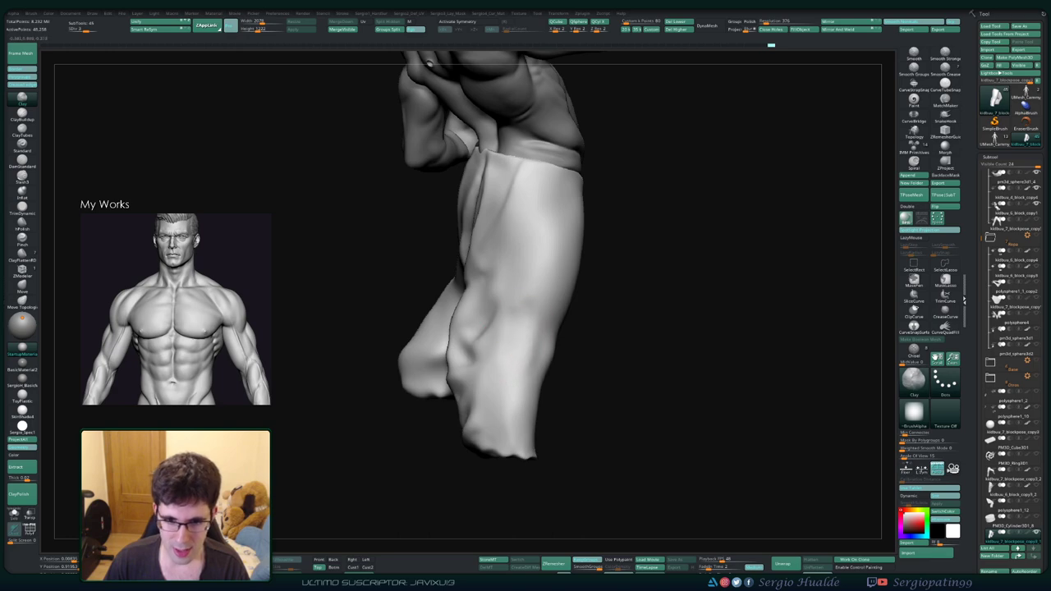
# Step: Clay and Shift-smooth the fold shapes across the front of the pants and legs
pyautogui.moveTo(517, 349); pyautogui.dragTo(514, 344, button='right')
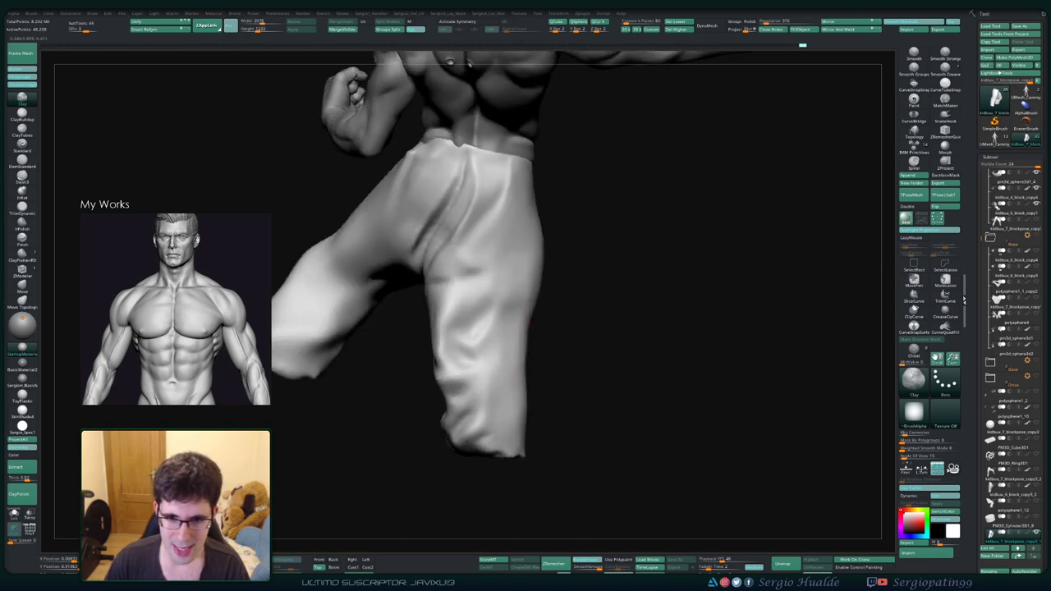
pyautogui.moveTo(524, 401); pyautogui.dragTo(532, 360, button='right')
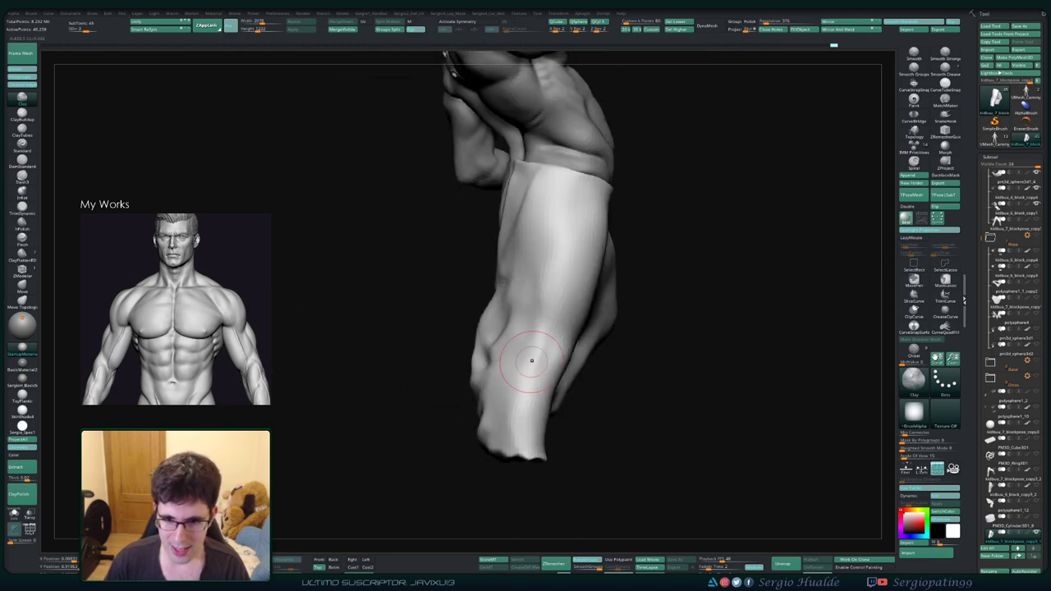
pyautogui.moveTo(539, 415); pyautogui.dragTo(545, 296, button='right')
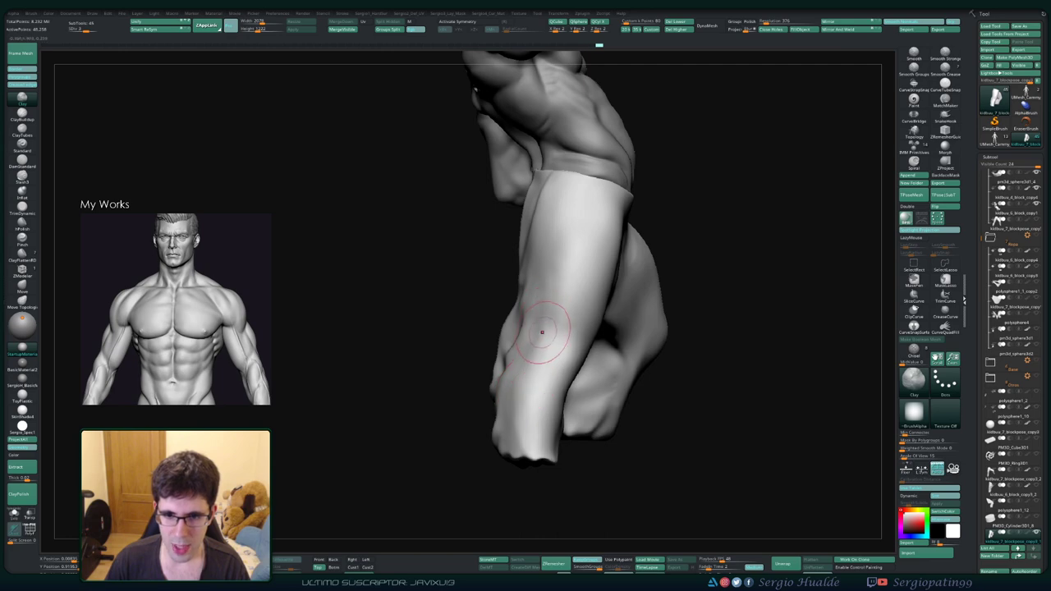
pyautogui.press('shift')
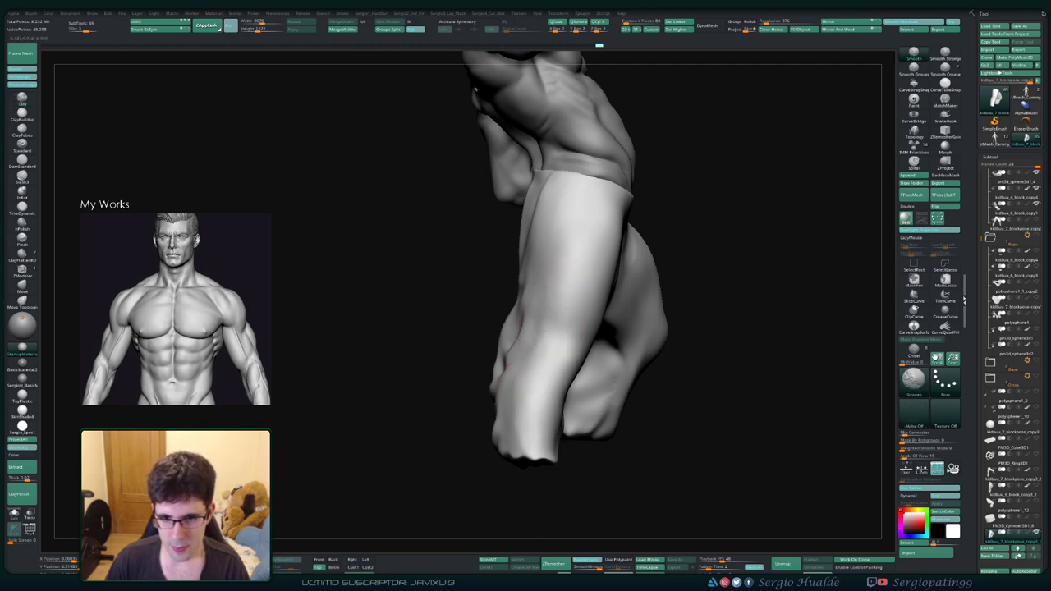
pyautogui.moveTo(598, 45); pyautogui.dragTo(606, 45)
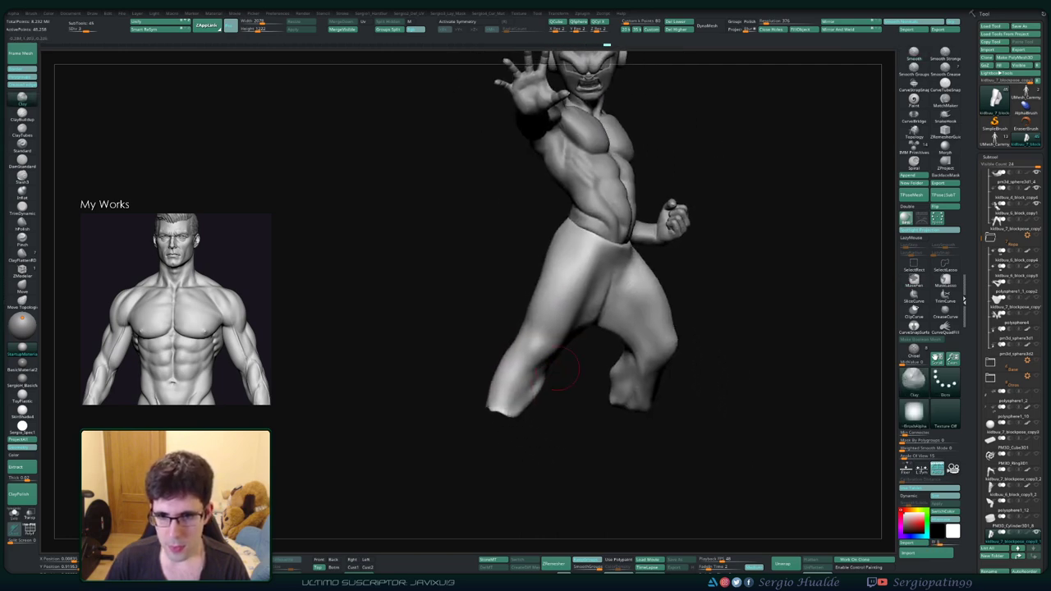
pyautogui.moveTo(561, 370); pyautogui.dragTo(620, 308)
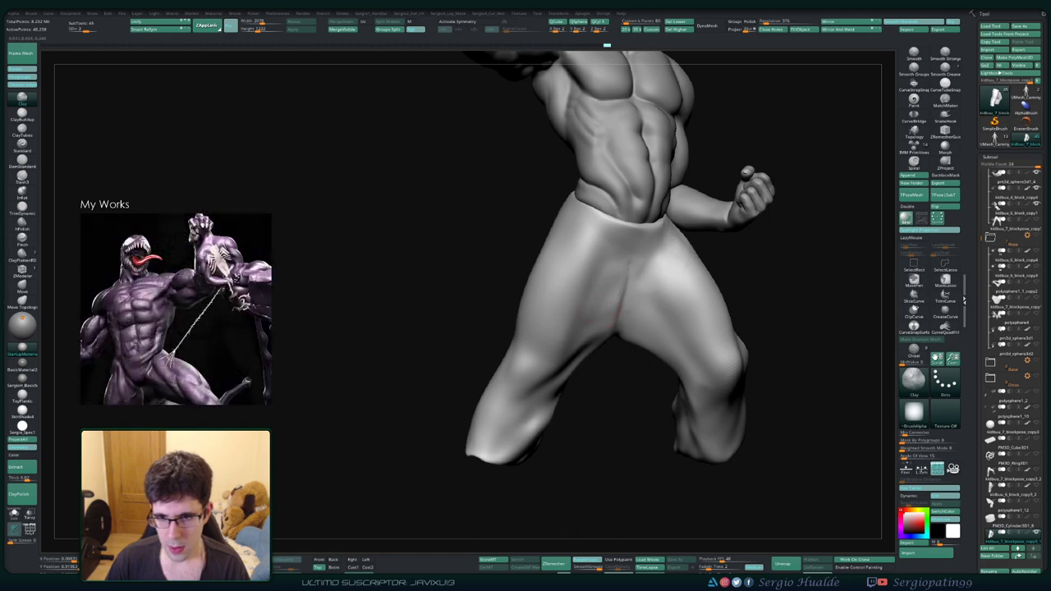
pyautogui.press('shift')
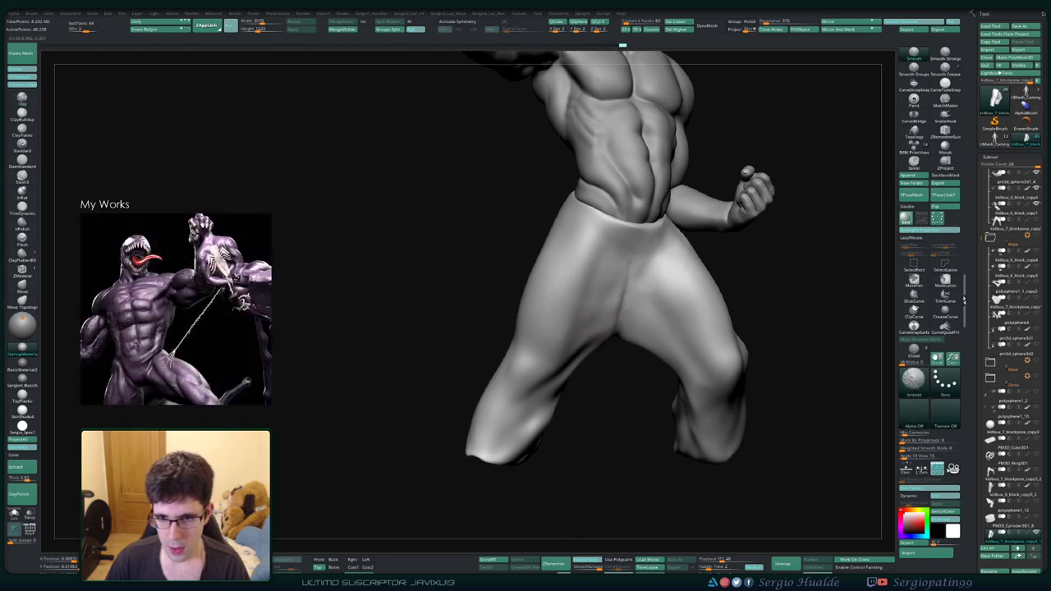
pyautogui.moveTo(592, 335); pyautogui.dragTo(613, 283, button='right')
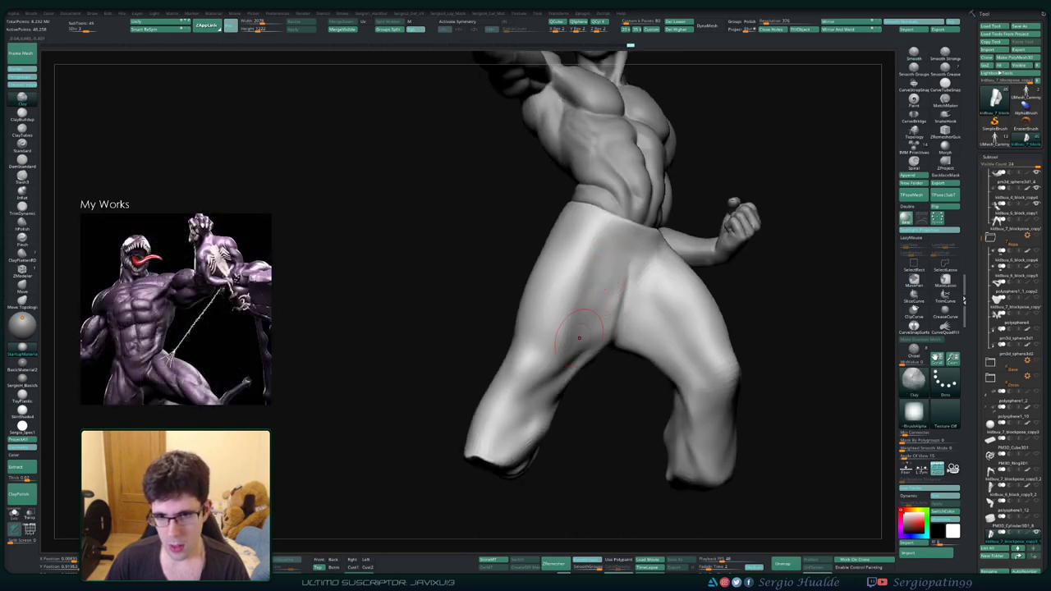
pyautogui.moveTo(600, 246)
pyautogui.mouseDown(button='right')
pyautogui.moveTo(611, 325)
pyautogui.moveTo(607, 294)
pyautogui.moveTo(595, 296)
pyautogui.moveTo(625, 262)
pyautogui.moveTo(592, 282)
pyautogui.mouseUp(button='right')
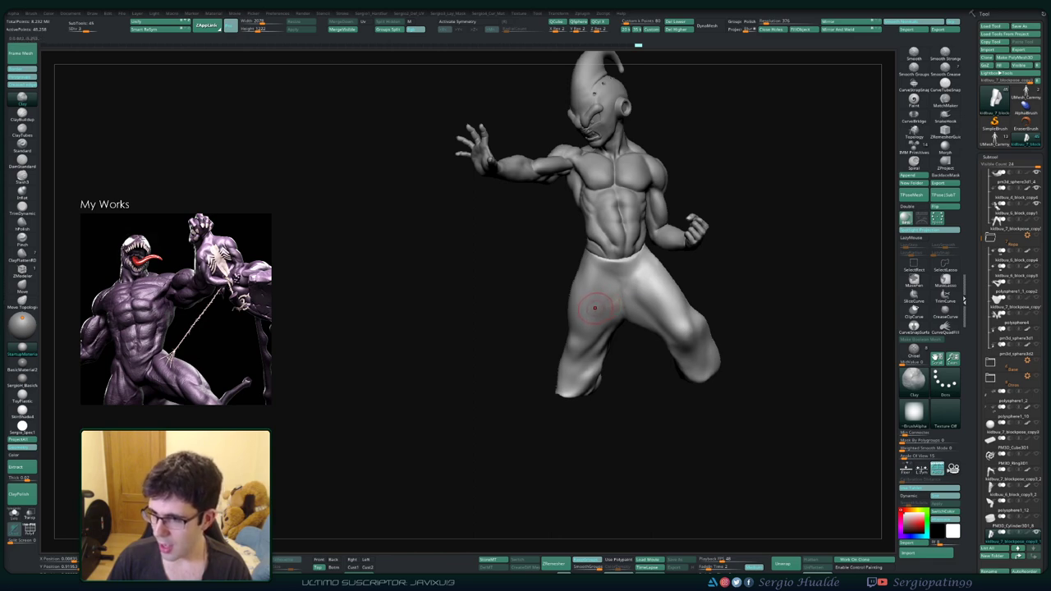
# Step: Shift-smooth the back-of-pants folds and round off the raised leg's open cuff
pyautogui.moveTo(592, 314); pyautogui.dragTo(585, 351, button='right')
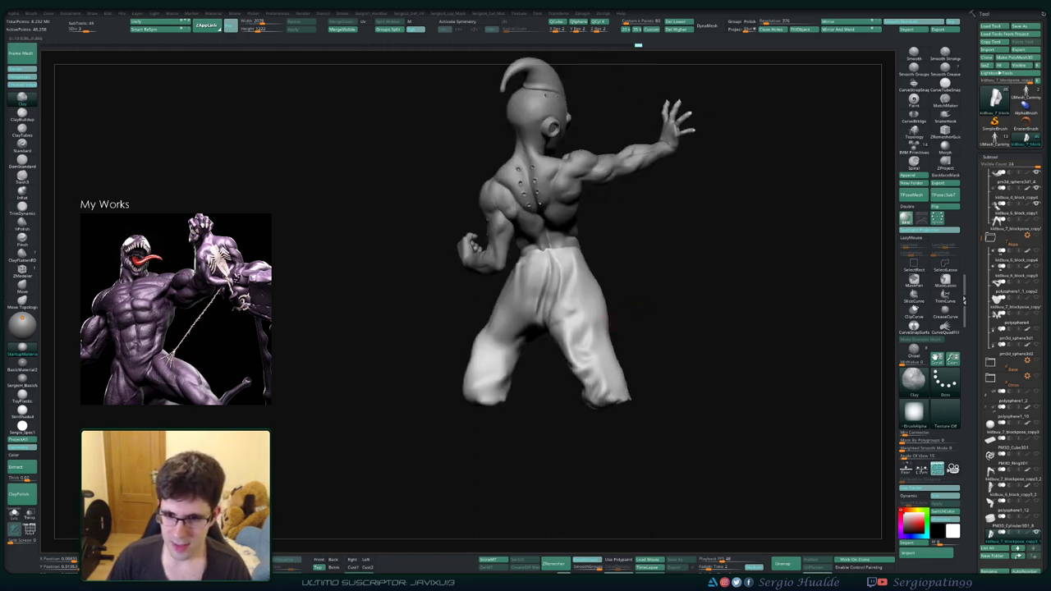
pyautogui.press('shift')
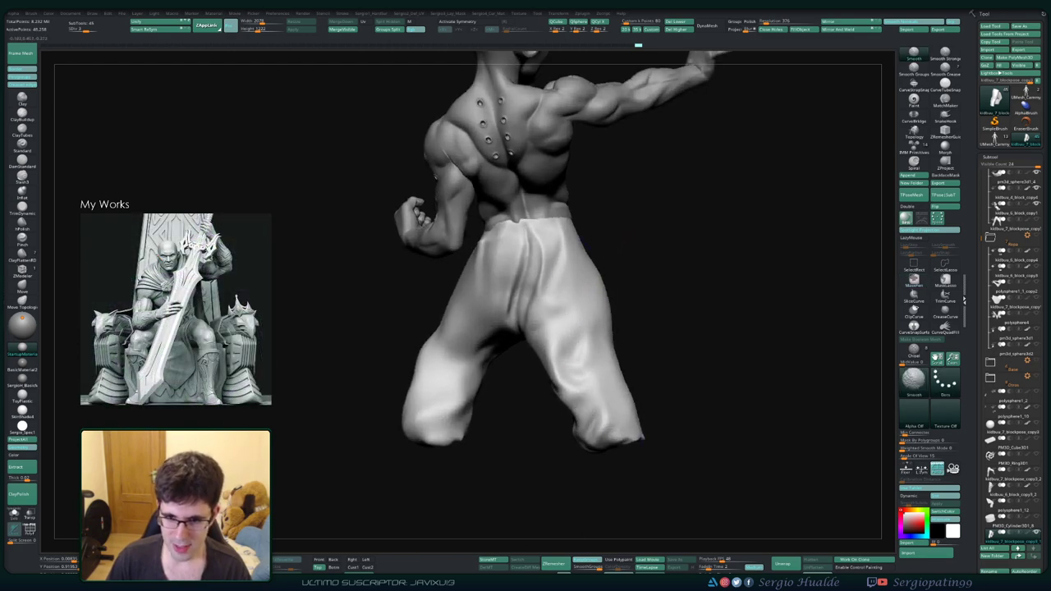
pyautogui.moveTo(586, 351); pyautogui.dragTo(542, 345, button='right')
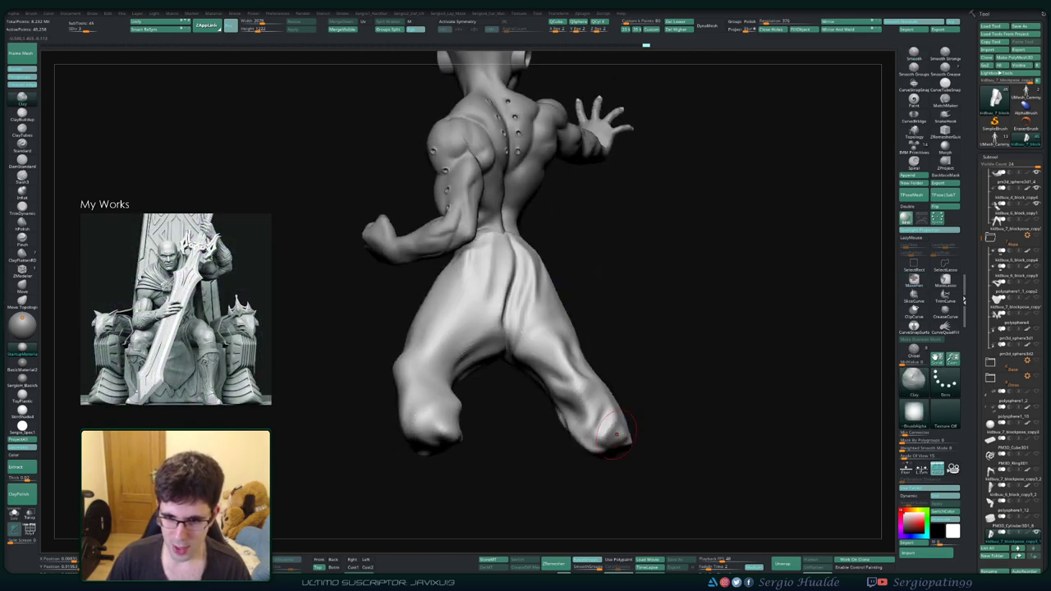
pyautogui.moveTo(556, 382)
pyautogui.mouseDown(button='right')
pyautogui.moveTo(582, 406)
pyautogui.moveTo(598, 404)
pyautogui.mouseUp(button='right')
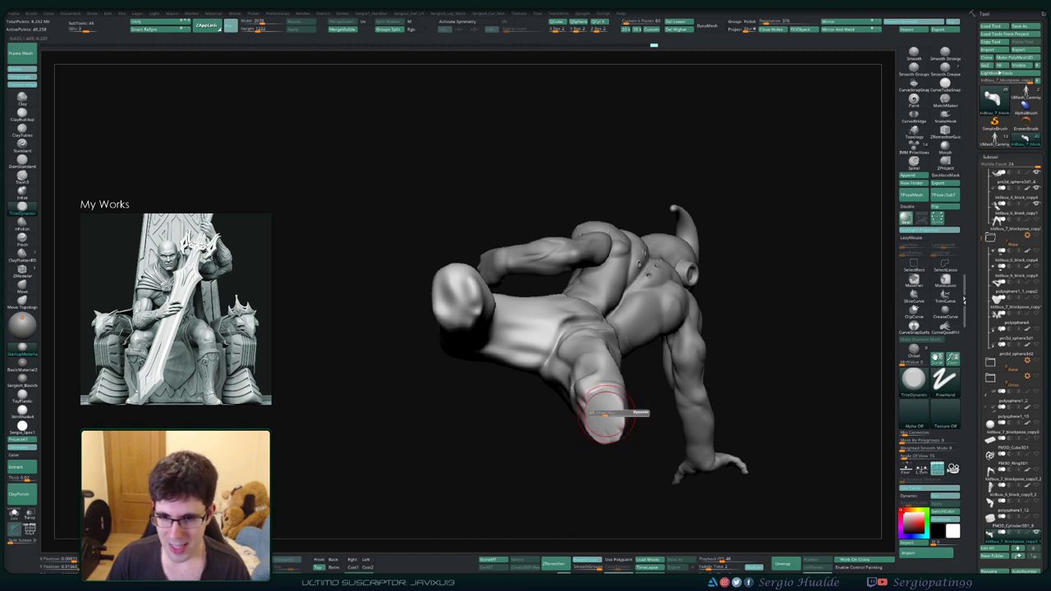
pyautogui.press('shift')
pyautogui.moveTo(590, 432); pyautogui.dragTo(591, 429, button='right')
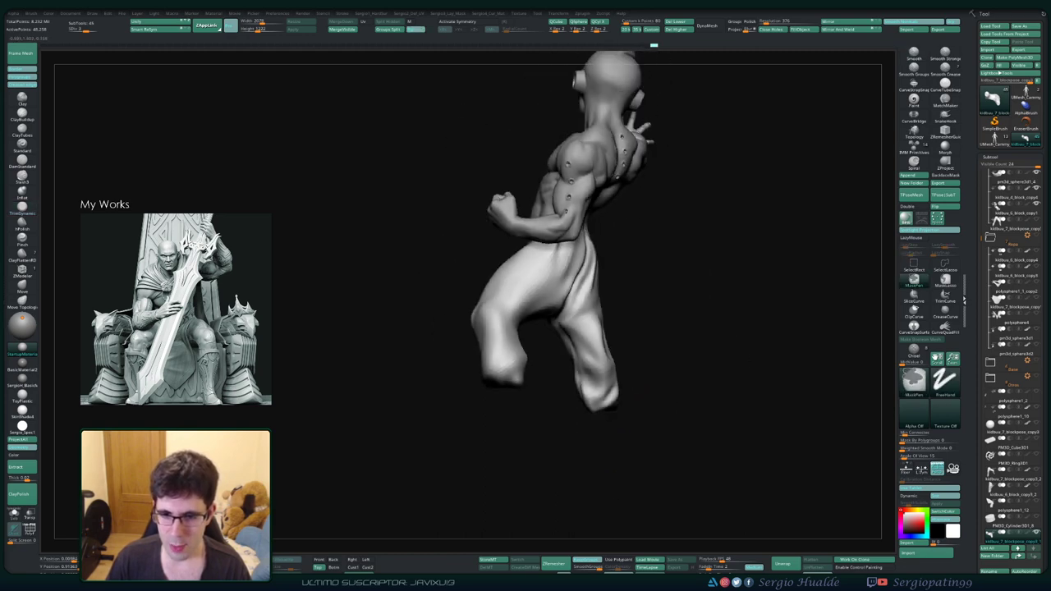
pyautogui.press('shift')
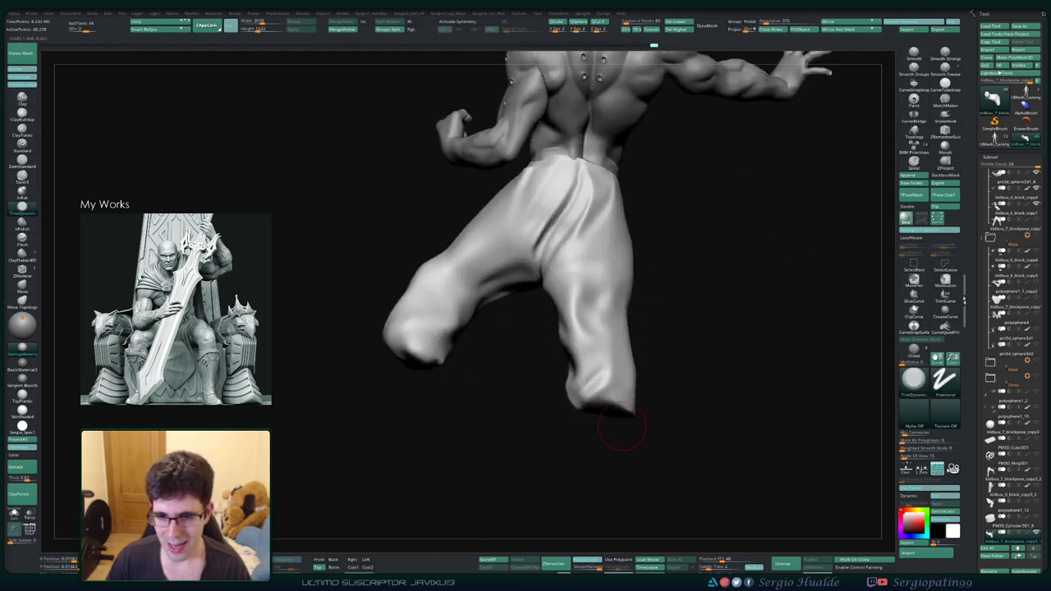
pyautogui.moveTo(611, 412)
pyautogui.mouseDown(button='right')
pyautogui.moveTo(581, 417)
pyautogui.moveTo(587, 382)
pyautogui.moveTo(575, 384)
pyautogui.mouseUp(button='right')
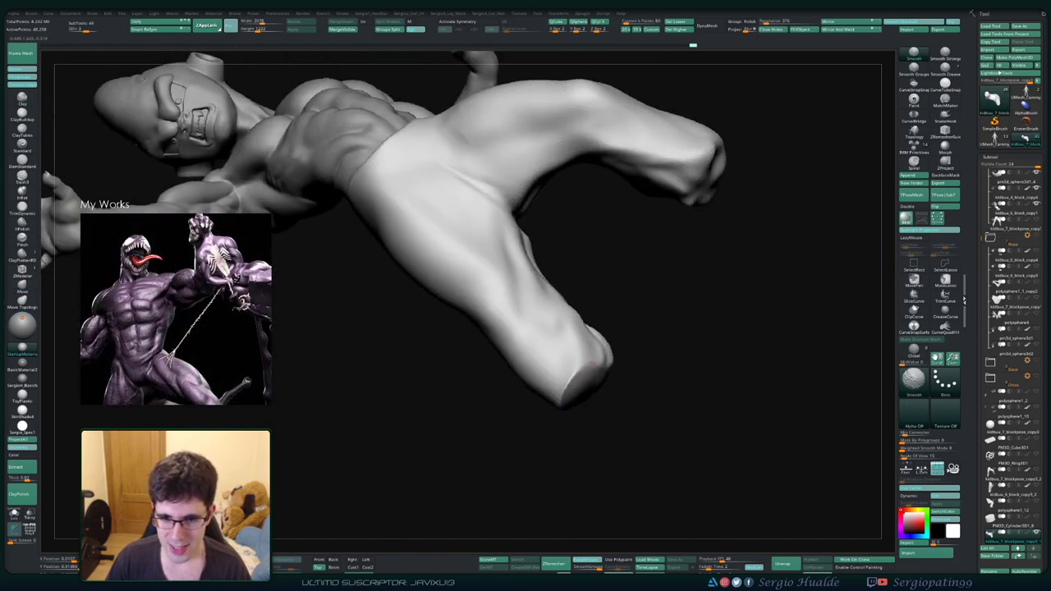
pyautogui.press('shift')
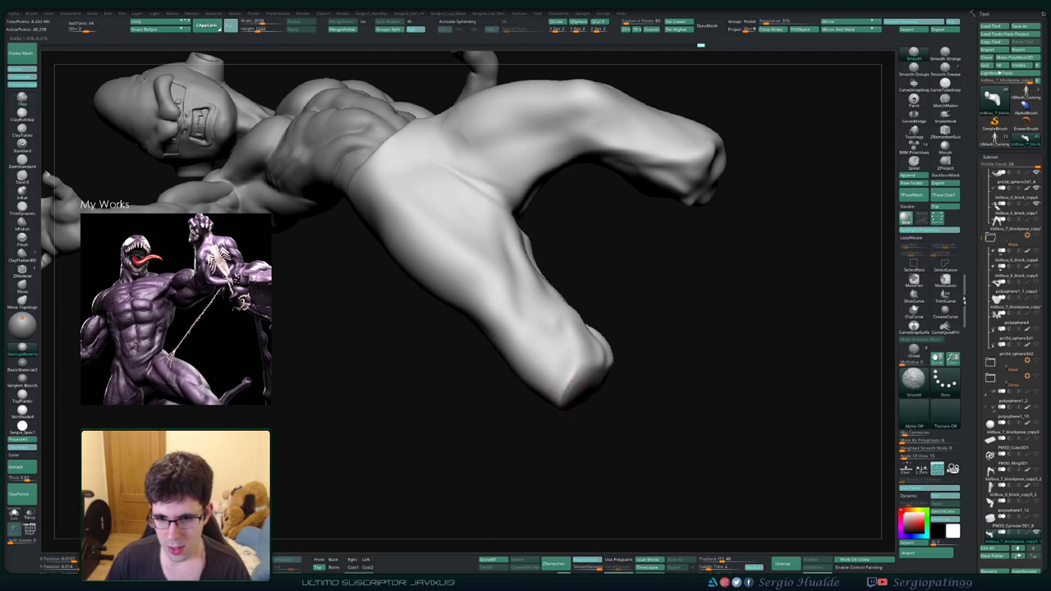
pyautogui.moveTo(588, 386)
pyautogui.mouseDown(button='right')
pyautogui.moveTo(631, 326)
pyautogui.moveTo(611, 346)
pyautogui.mouseUp(button='right')
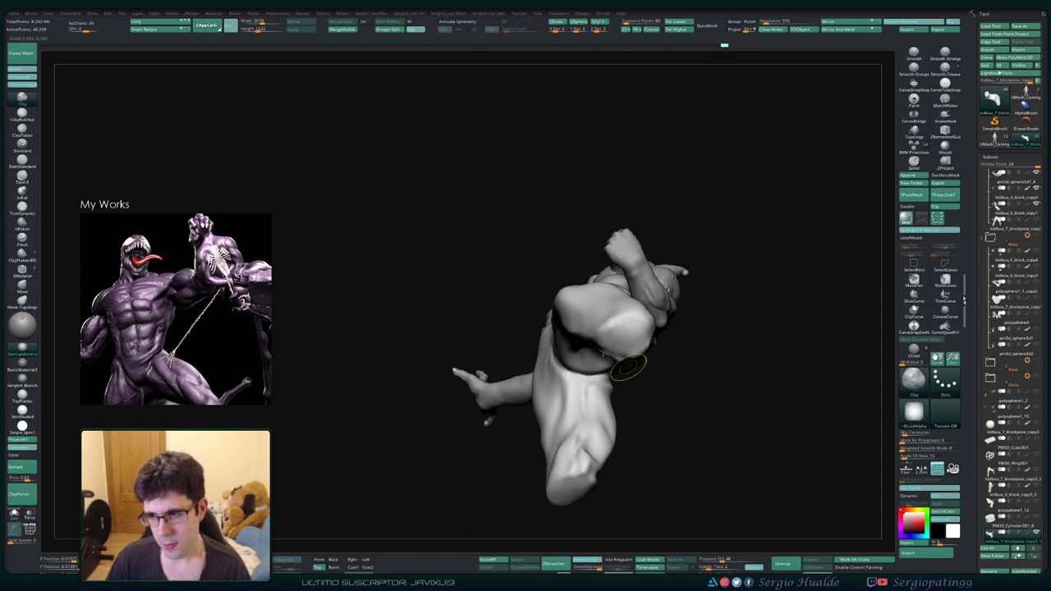
# Step: Smooth the knee and thigh folds on the kicking pant leg
pyautogui.moveTo(611, 347)
pyautogui.mouseDown(button='right')
pyautogui.moveTo(567, 366)
pyautogui.moveTo(610, 349)
pyautogui.moveTo(536, 364)
pyautogui.moveTo(614, 347)
pyautogui.moveTo(603, 352)
pyautogui.mouseUp(button='right')
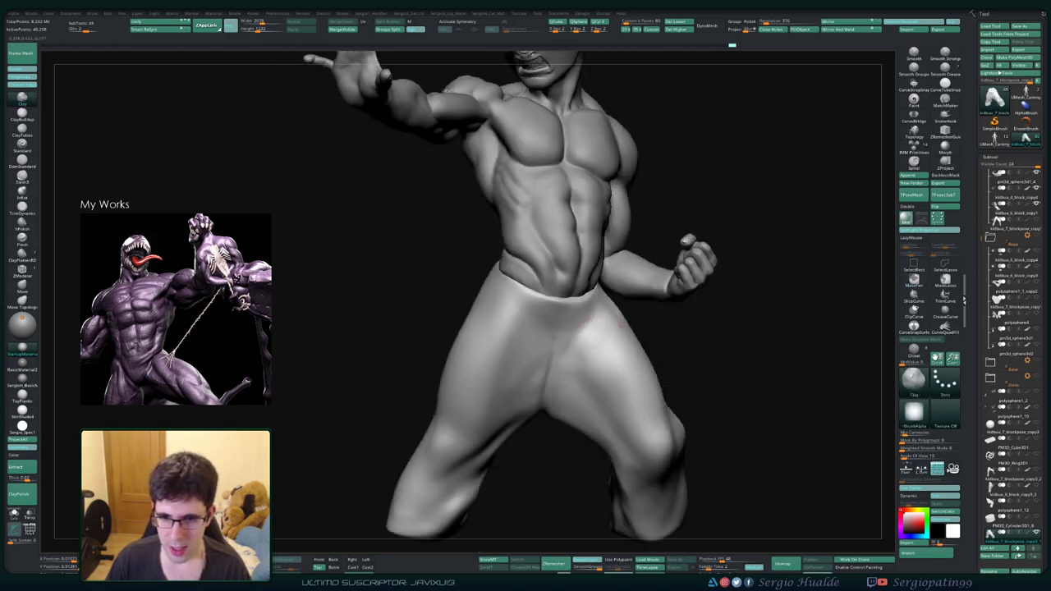
pyautogui.moveTo(532, 436); pyautogui.dragTo(624, 324, button='right')
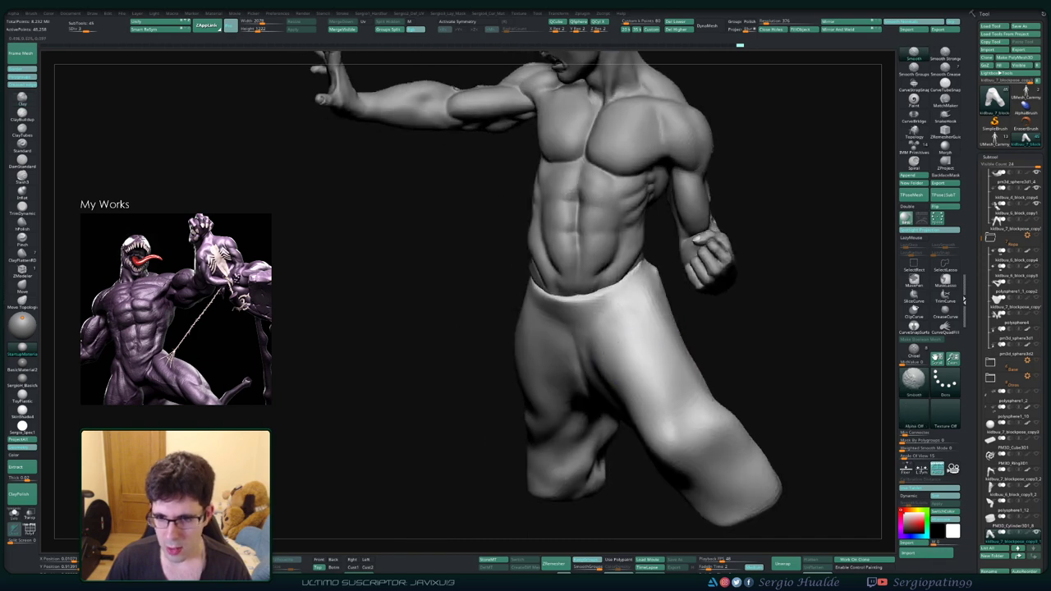
pyautogui.moveTo(662, 375)
pyautogui.mouseDown(button='right')
pyautogui.moveTo(671, 389)
pyautogui.moveTo(618, 362)
pyautogui.mouseUp(button='right')
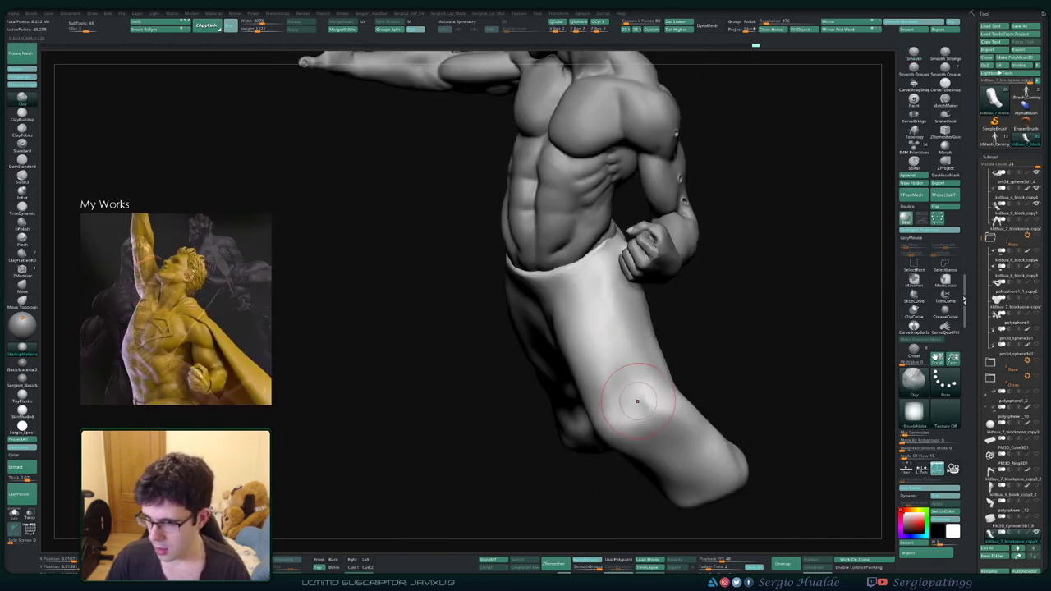
pyautogui.moveTo(629, 399)
pyautogui.mouseDown(button='right')
pyautogui.moveTo(623, 425)
pyautogui.moveTo(651, 365)
pyautogui.mouseUp(button='right')
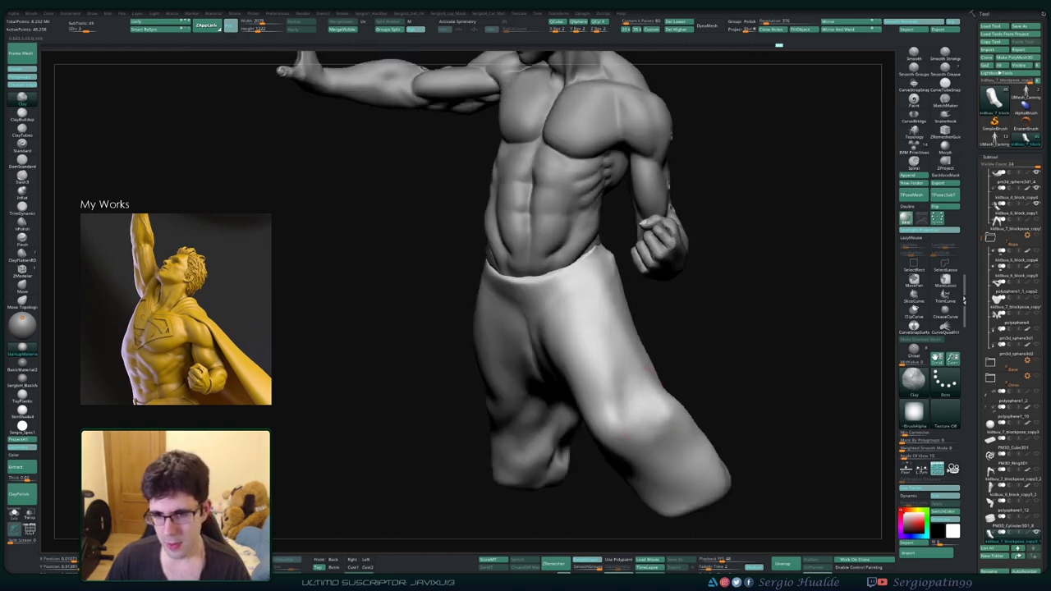
pyautogui.moveTo(651, 368)
pyautogui.mouseDown(button='right')
pyautogui.moveTo(687, 435)
pyautogui.moveTo(664, 414)
pyautogui.moveTo(673, 417)
pyautogui.mouseUp(button='right')
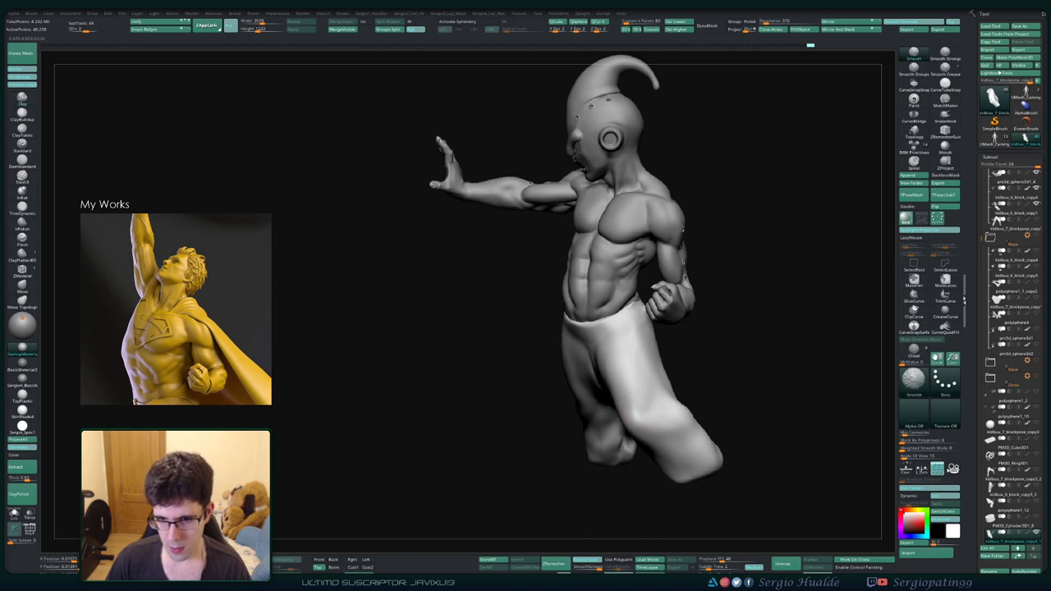
pyautogui.moveTo(643, 382)
pyautogui.mouseDown(button='right')
pyautogui.moveTo(690, 386)
pyautogui.moveTo(626, 377)
pyautogui.mouseUp(button='right')
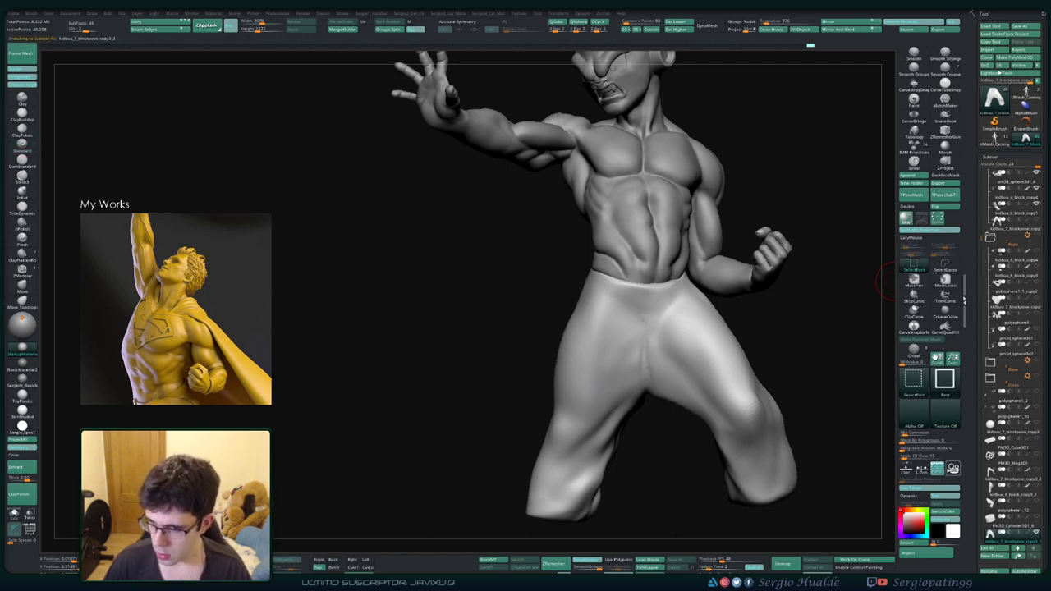
# Step: Move kitbou_7_blockpose_copy3 below polysphere4 and unhide the belt, wristbands and ankle bands
pyautogui.hotkey('alt', 'Down')
pyautogui.hotkey('alt', 'Up')
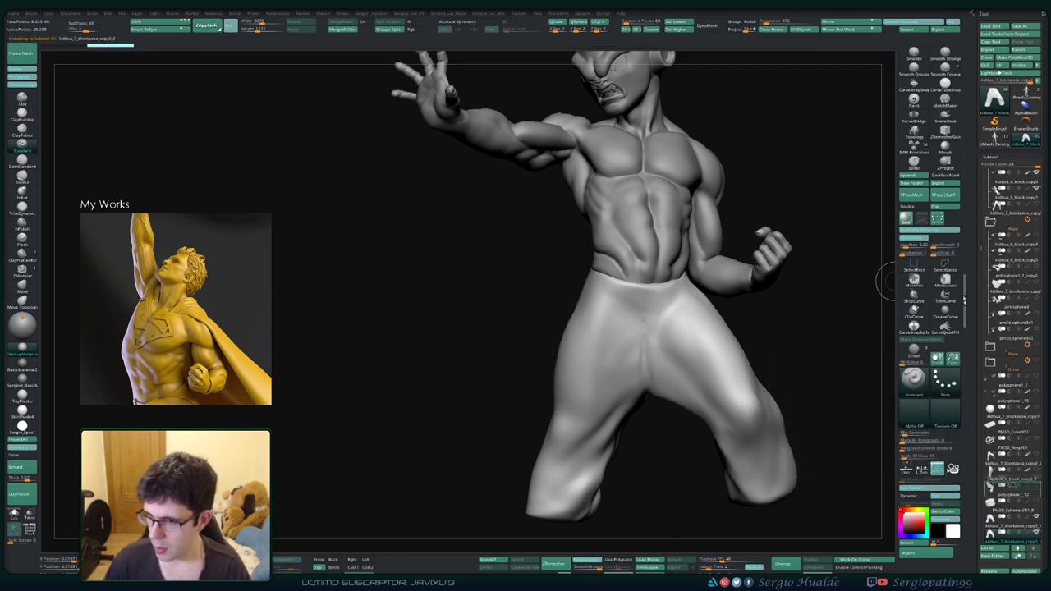
pyautogui.hotkey('alt', 'Up')
pyautogui.hotkey('alt', 'Up')
pyautogui.hotkey('alt', 'Up')
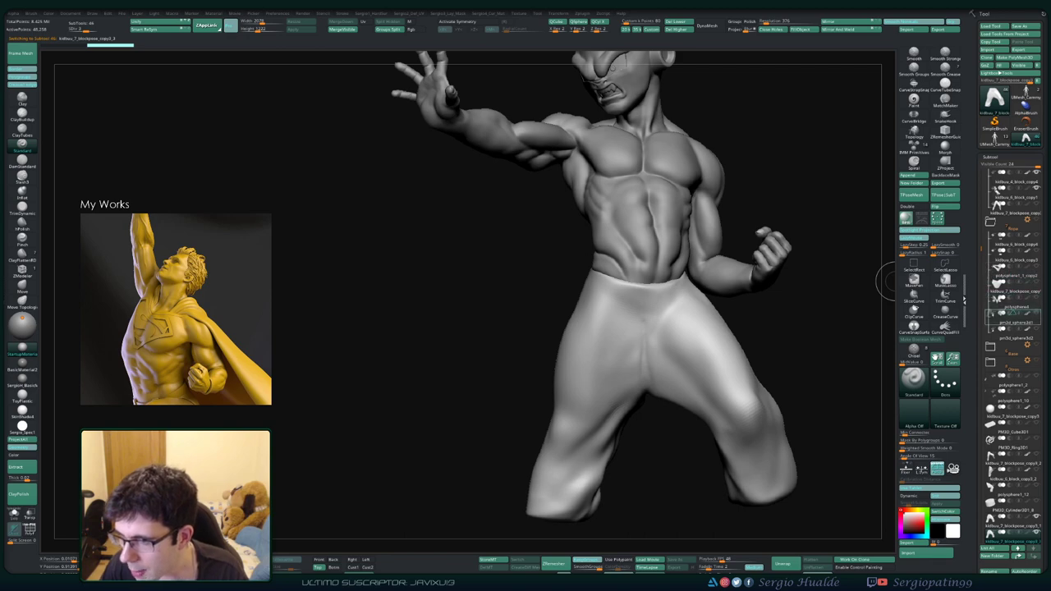
pyautogui.moveTo(1012, 291); pyautogui.dragTo(1012, 322)
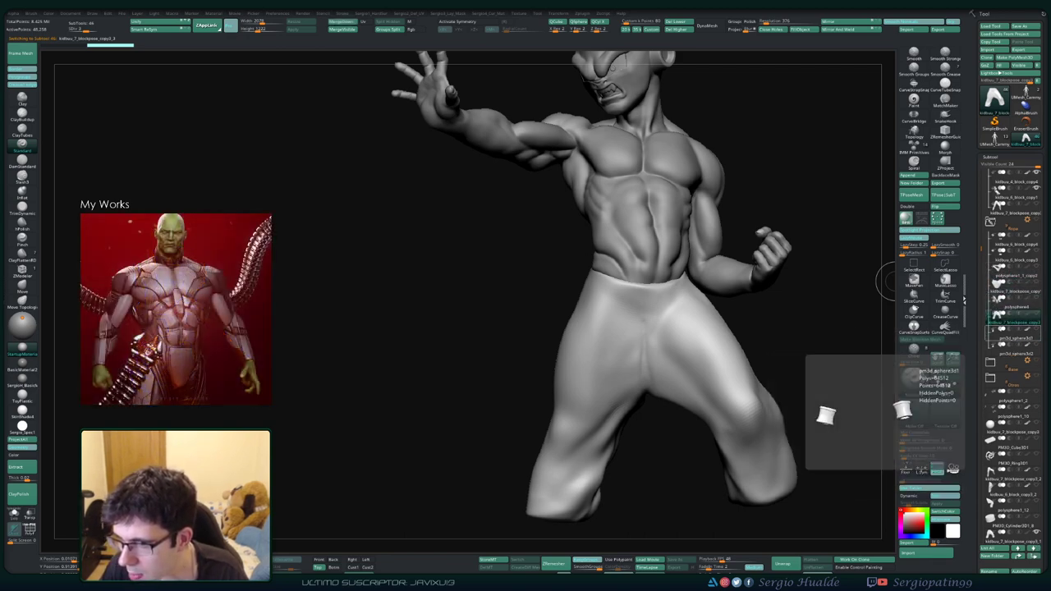
pyautogui.moveTo(1012, 322)
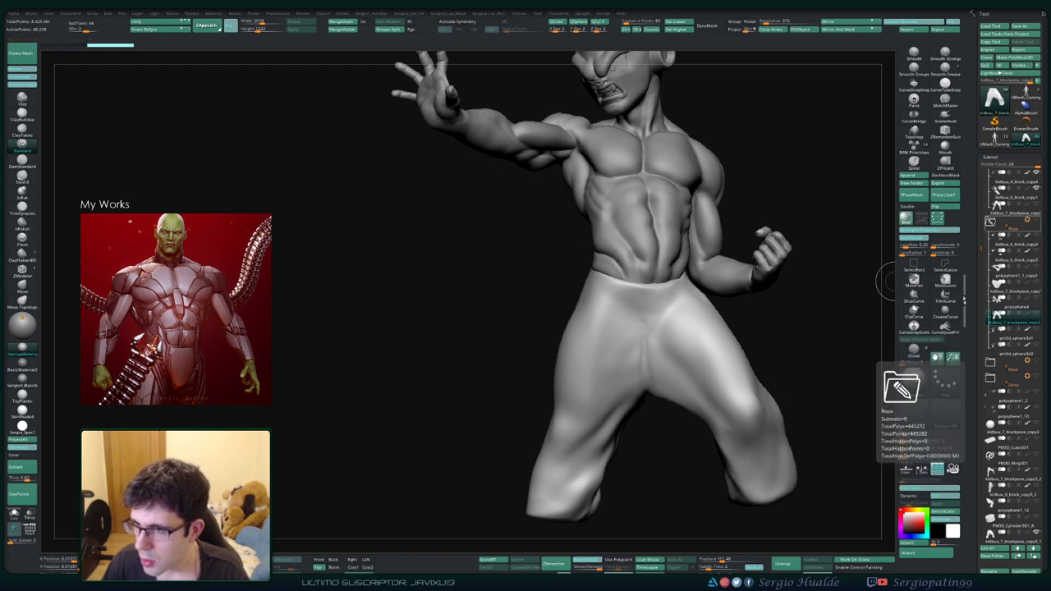
pyautogui.click(1027, 293)
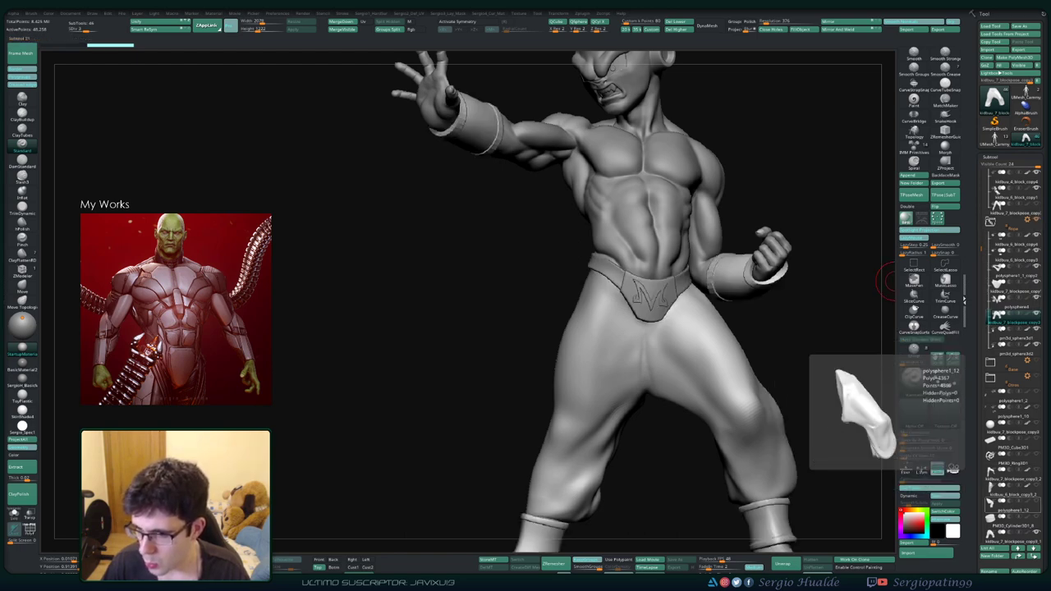
# Step: Sculpt creases through the crotch of the pants with the Standard brush
pyautogui.moveTo(582, 385); pyautogui.dragTo(632, 355)
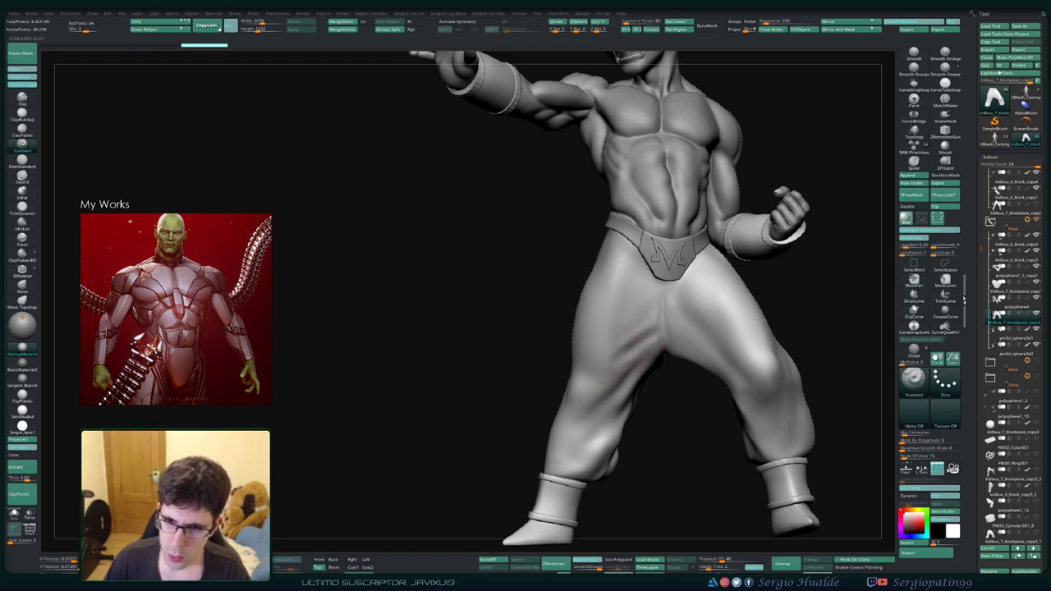
pyautogui.moveTo(648, 329); pyautogui.dragTo(649, 326, button='right')
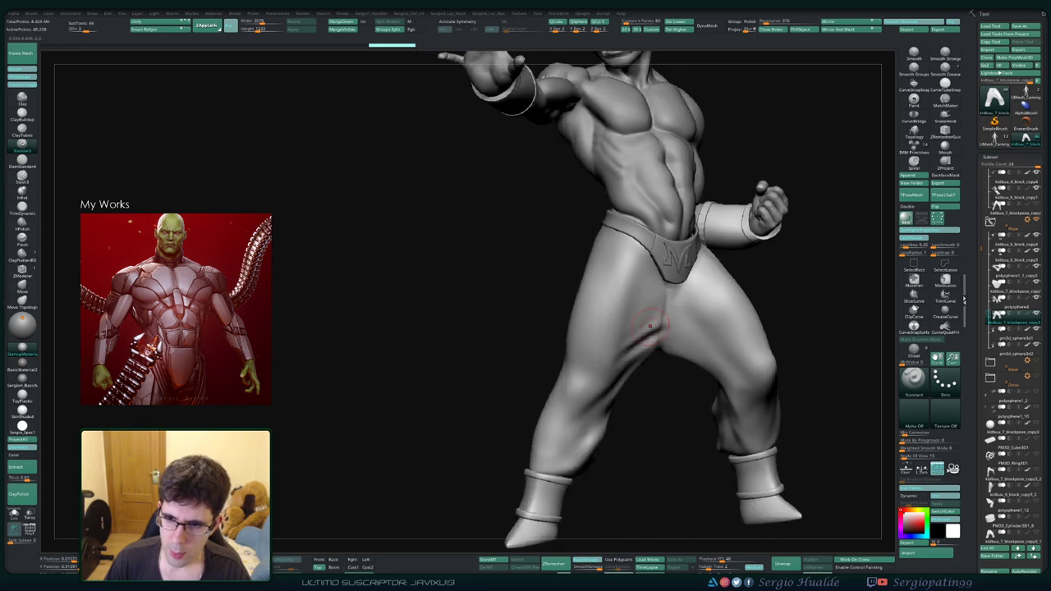
pyautogui.press('ctrl')
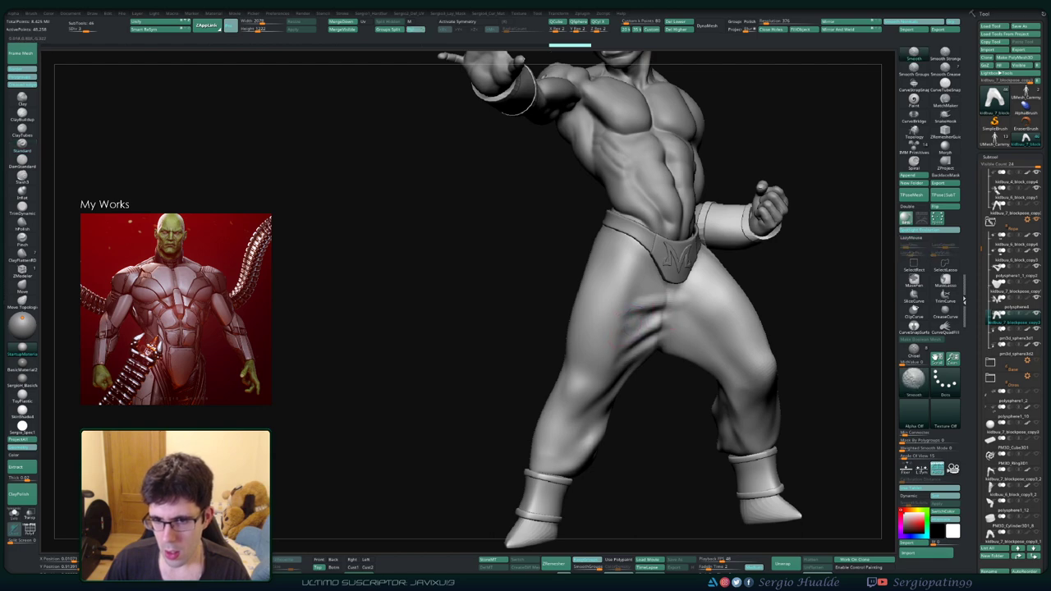
pyautogui.scroll(2, 657, 353)
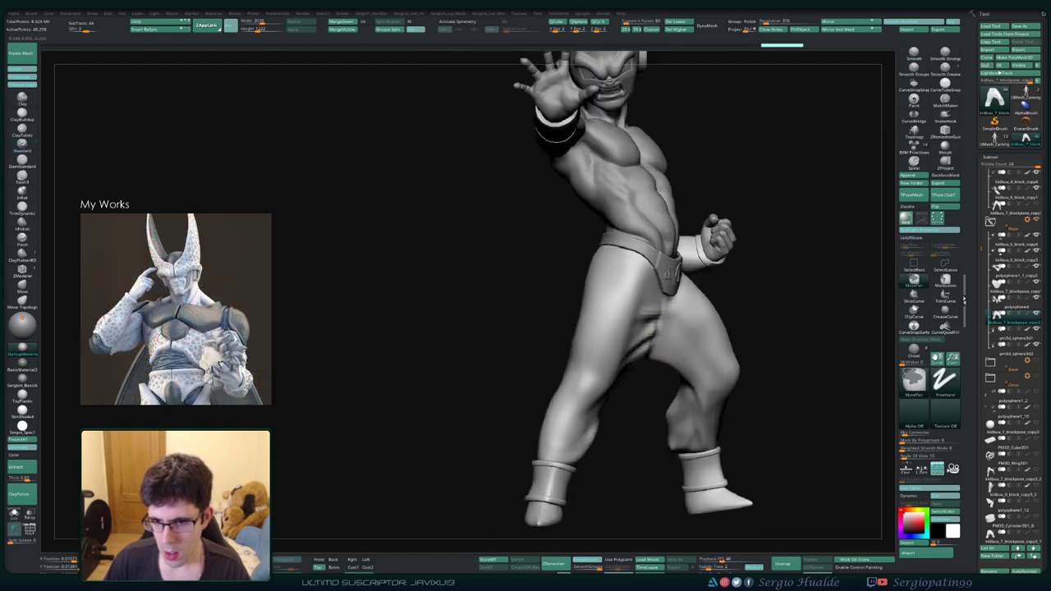
pyautogui.scroll(2, 657, 353)
pyautogui.moveTo(637, 337); pyautogui.dragTo(675, 319, button='right')
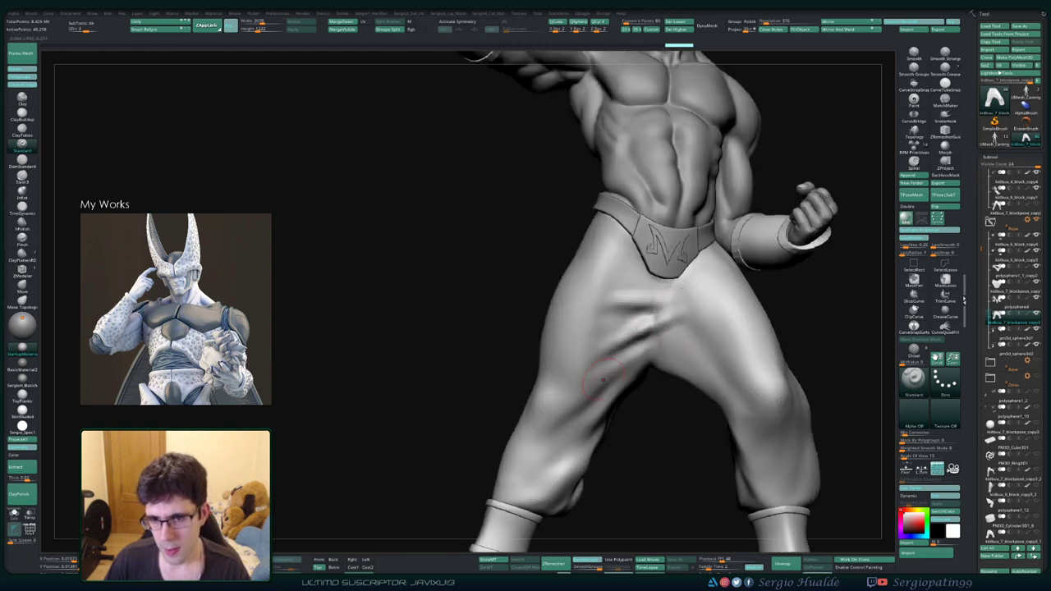
pyautogui.moveTo(604, 379)
pyautogui.mouseDown(button='right')
pyautogui.moveTo(657, 345)
pyautogui.moveTo(662, 399)
pyautogui.moveTo(649, 377)
pyautogui.moveTo(649, 411)
pyautogui.moveTo(659, 377)
pyautogui.mouseUp(button='right')
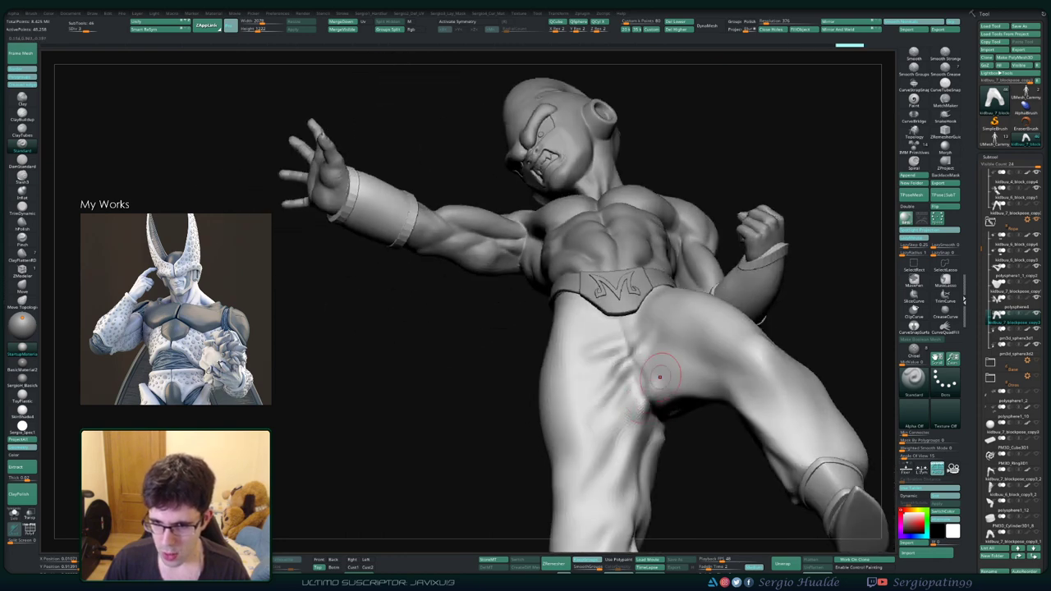
pyautogui.moveTo(638, 419); pyautogui.dragTo(635, 432)
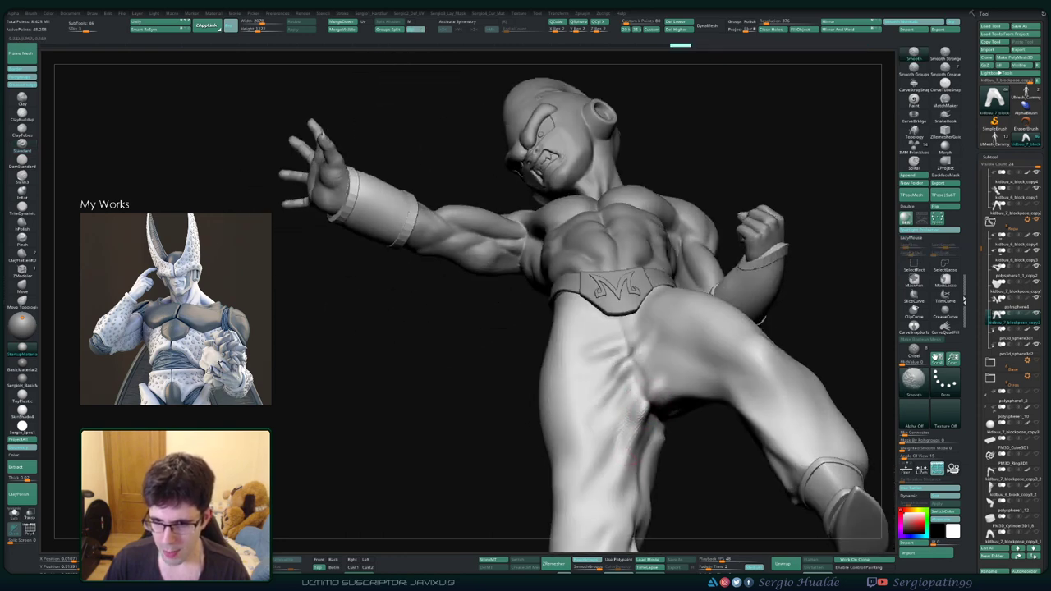
pyautogui.moveTo(649, 410)
pyautogui.mouseDown(button='right')
pyautogui.moveTo(625, 394)
pyautogui.moveTo(644, 402)
pyautogui.mouseUp(button='right')
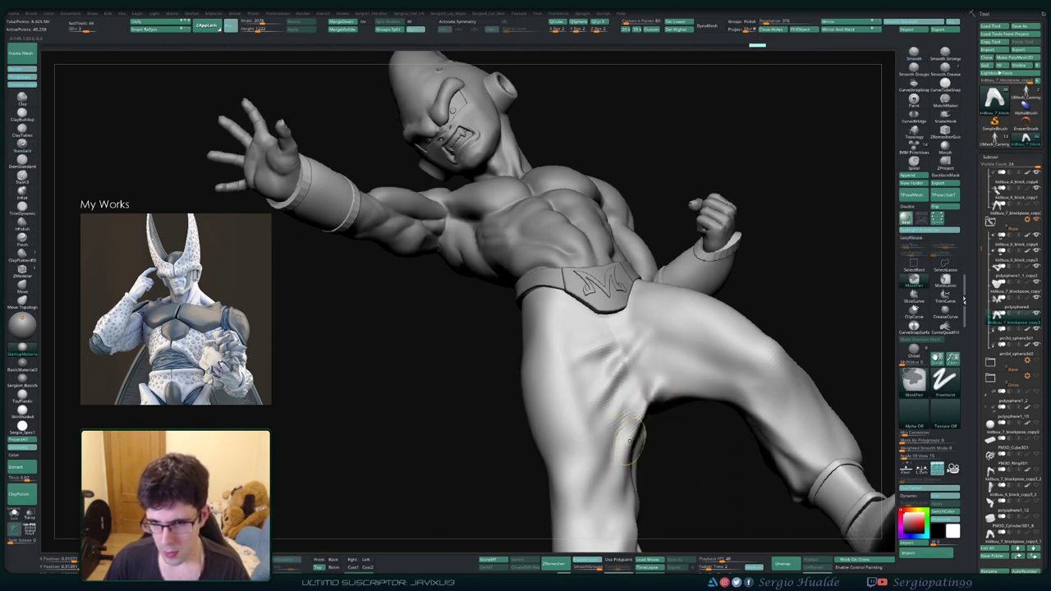
pyautogui.moveTo(640, 411); pyautogui.dragTo(625, 386, button='right')
# Step: Toggle polygroup colours to inspect the pants, then smooth the crotch crease with two strokes
pyautogui.moveTo(631, 434)
pyautogui.mouseDown(button='right')
pyautogui.moveTo(642, 451)
pyautogui.moveTo(647, 432)
pyautogui.mouseUp(button='right')
pyautogui.hotkey('shift', 'f')
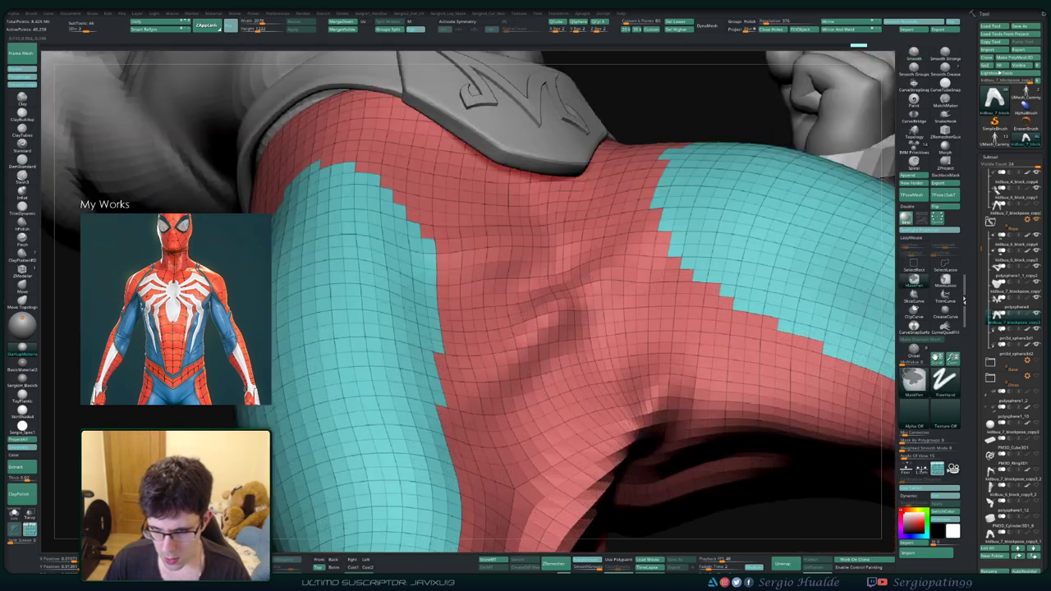
pyautogui.hotkey('shift', 'f')
pyautogui.keyDown('shift'); pyautogui.moveTo(660, 395); pyautogui.dragTo(648, 403); pyautogui.keyUp('shift')
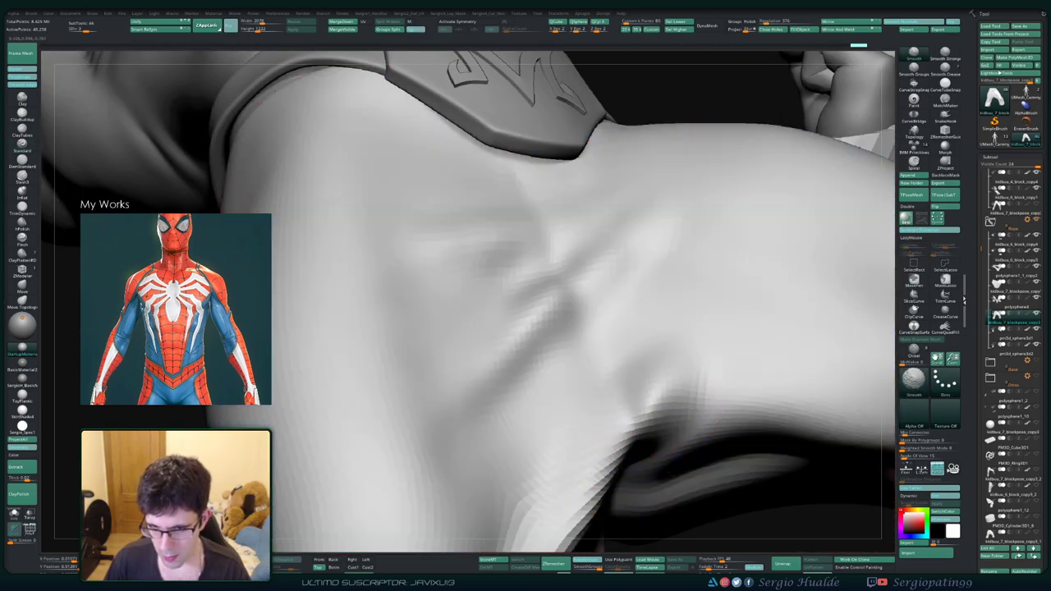
pyautogui.keyDown('shift'); pyautogui.moveTo(629, 447); pyautogui.dragTo(621, 435); pyautogui.keyUp('shift')
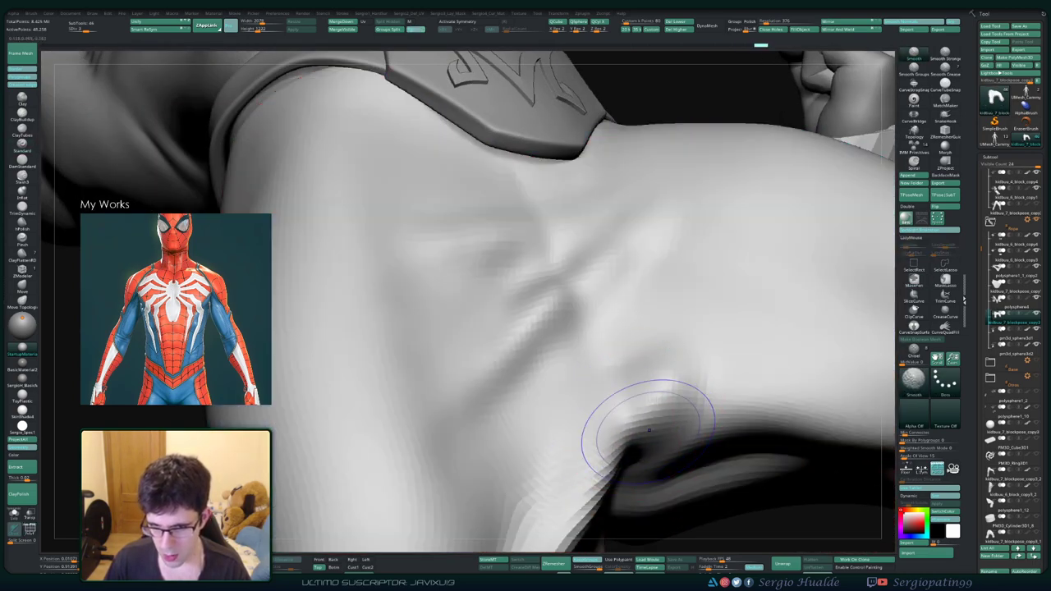
pyautogui.moveTo(622, 434)
pyautogui.mouseDown(button='right')
pyautogui.moveTo(634, 352)
pyautogui.moveTo(645, 356)
pyautogui.mouseUp(button='right')
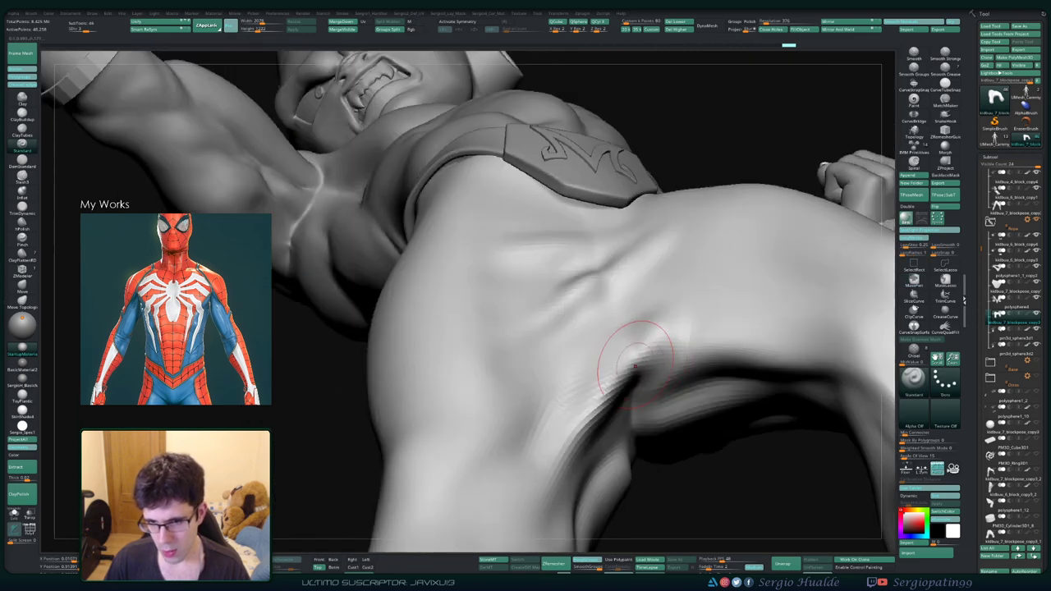
pyautogui.moveTo(632, 404)
pyautogui.mouseDown(button='right')
pyautogui.moveTo(682, 358)
pyautogui.moveTo(642, 389)
pyautogui.moveTo(626, 327)
pyautogui.moveTo(718, 337)
pyautogui.moveTo(632, 345)
pyautogui.mouseUp(button='right')
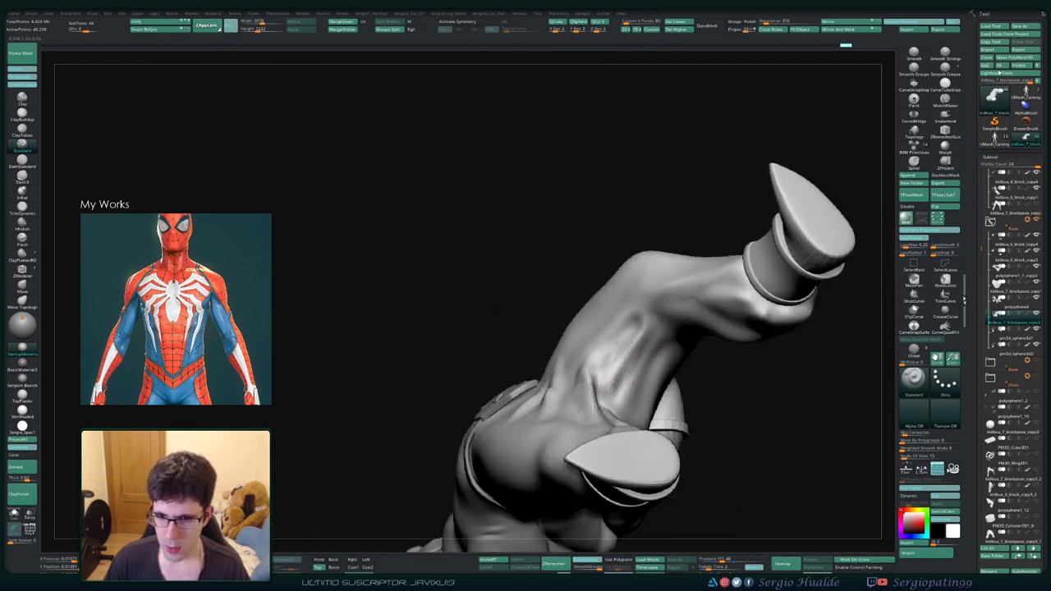
# Step: Orbit and zoom to a frontal close-up of Kid Buu's torso and pants
pyautogui.moveTo(630, 342); pyautogui.dragTo(624, 316, button='right')
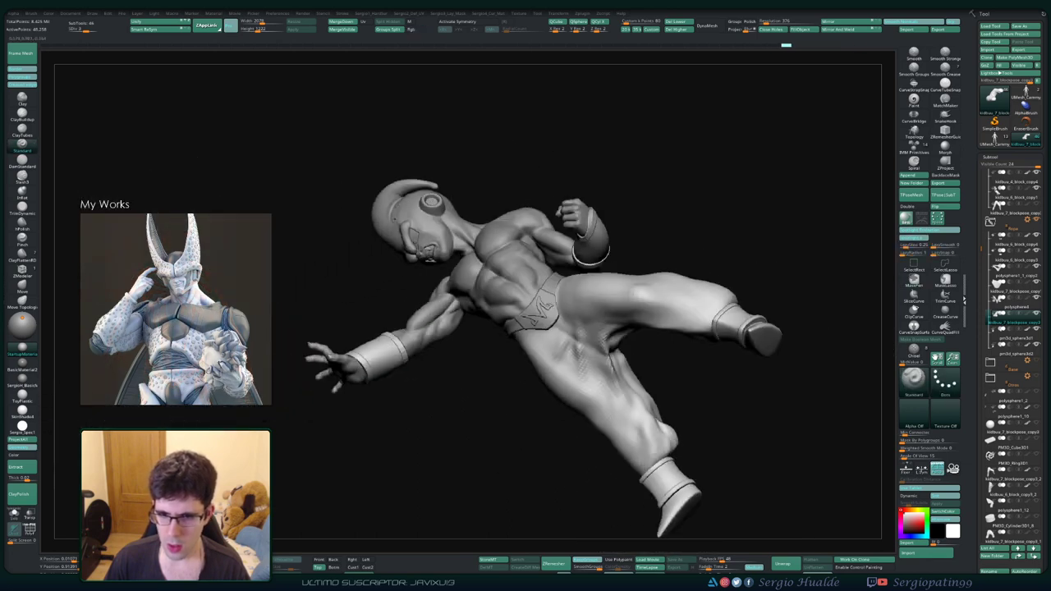
pyautogui.moveTo(597, 413); pyautogui.dragTo(752, 340, button='right')
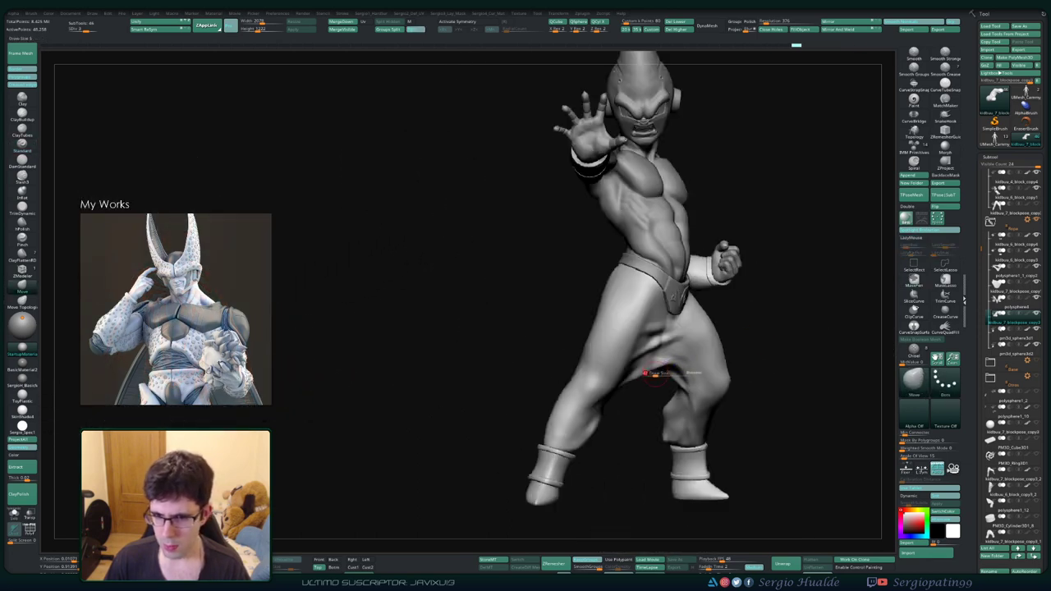
pyautogui.moveTo(673, 374); pyautogui.dragTo(664, 400, button='right')
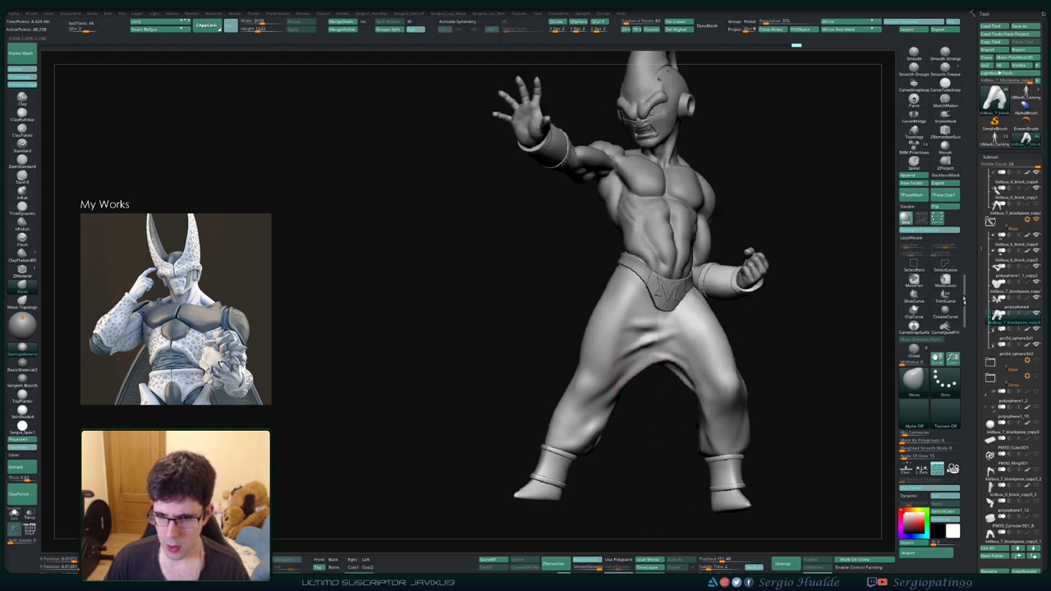
pyautogui.moveTo(664, 378)
pyautogui.mouseDown(button='right')
pyautogui.moveTo(666, 361)
pyautogui.moveTo(632, 366)
pyautogui.mouseUp(button='right')
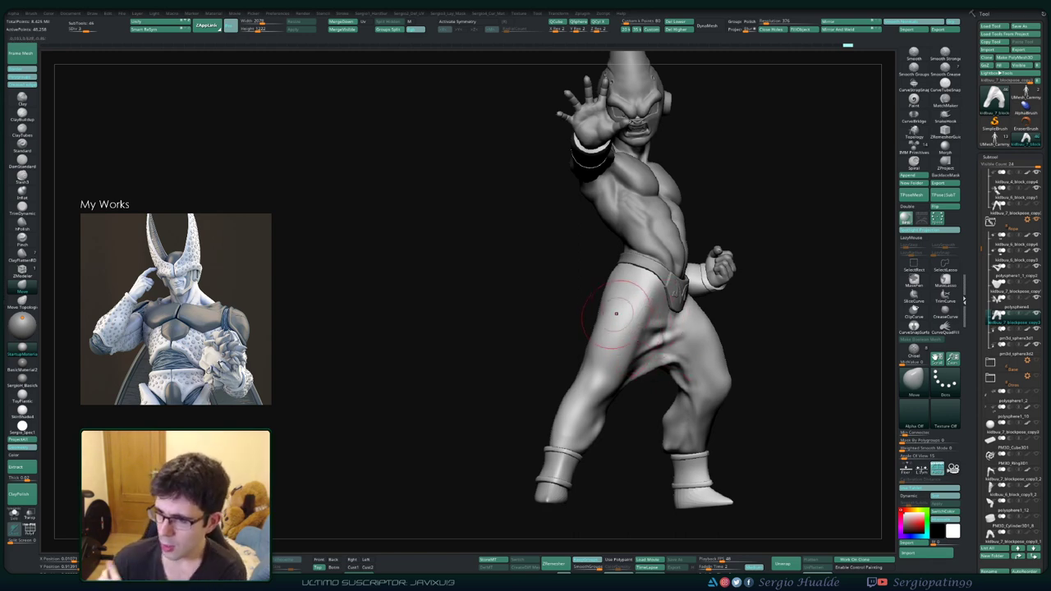
pyautogui.moveTo(614, 304)
pyautogui.mouseDown(button='right')
pyautogui.moveTo(657, 307)
pyautogui.moveTo(637, 326)
pyautogui.mouseUp(button='right')
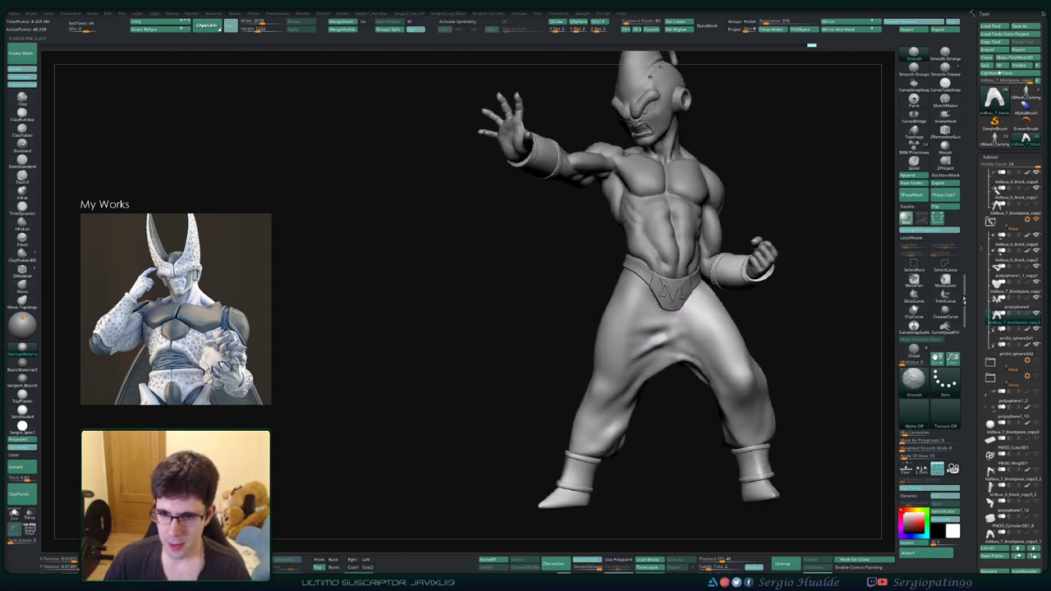
pyautogui.moveTo(634, 373); pyautogui.dragTo(642, 339, button='right')
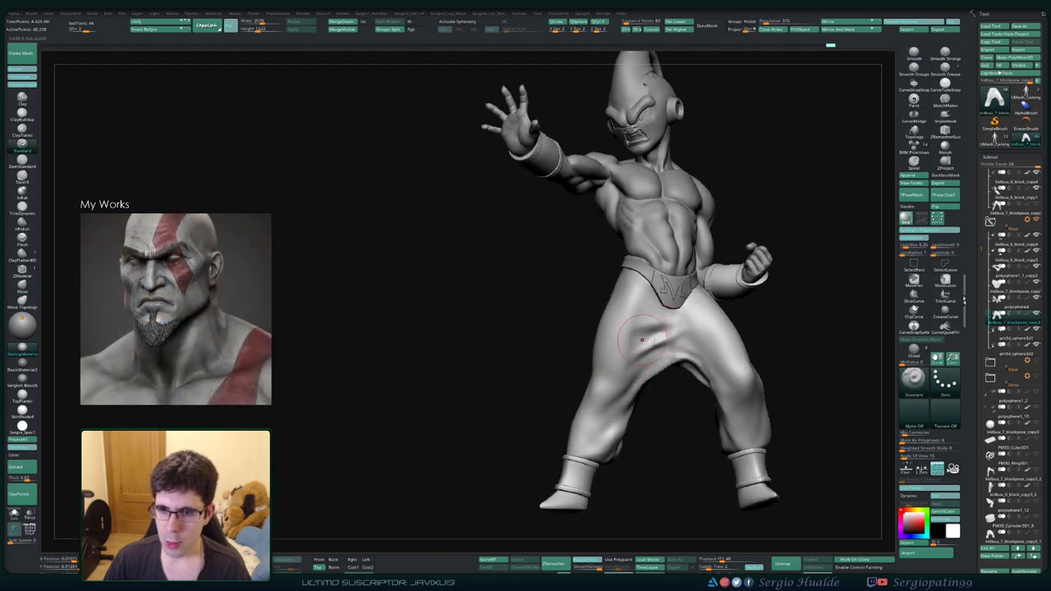
pyautogui.moveTo(680, 324); pyautogui.dragTo(647, 332, button='right')
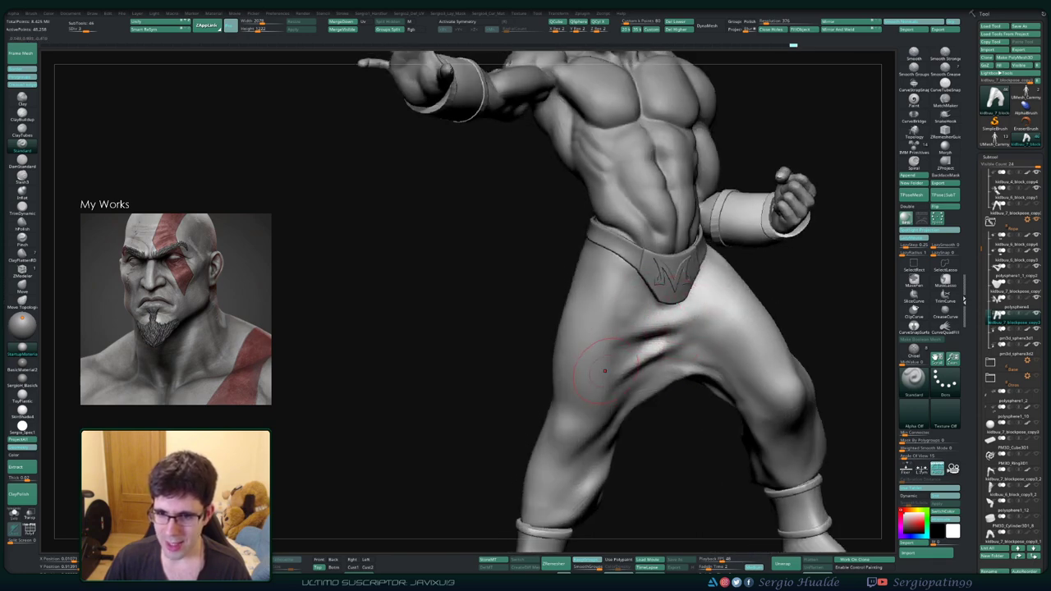
# Step: Smooth the fold across the front crotch of the pants, undoing the last change
pyautogui.keyDown('shift'); pyautogui.moveTo(633, 320); pyautogui.dragTo(657, 294); pyautogui.keyUp('shift')
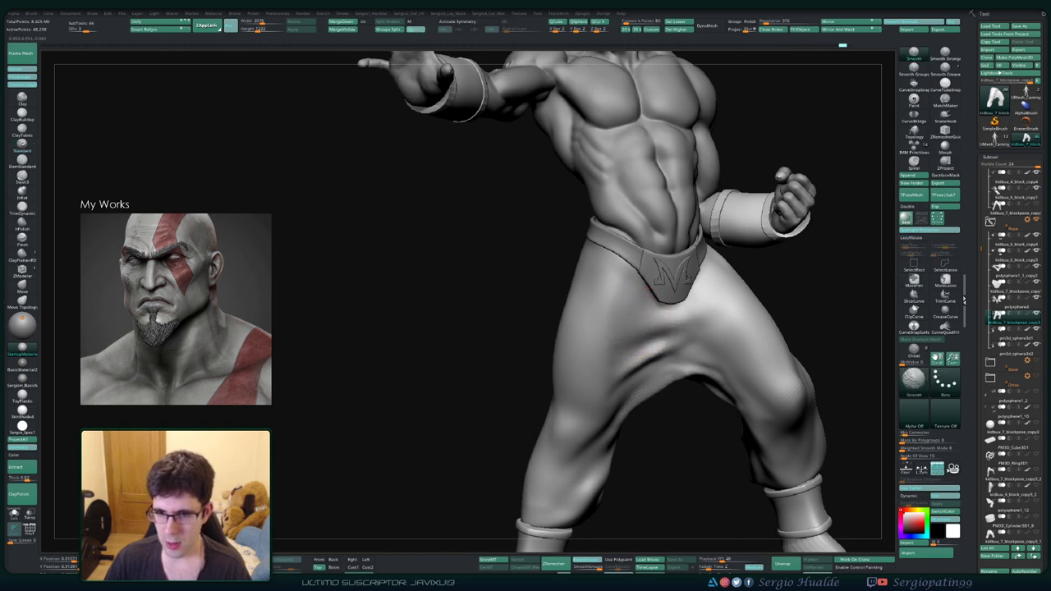
pyautogui.keyDown('alt'); pyautogui.moveTo(644, 394); pyautogui.dragTo(649, 295, button='right'); pyautogui.keyUp('alt')
pyautogui.keyDown('shift'); pyautogui.moveTo(624, 386); pyautogui.dragTo(649, 402); pyautogui.keyUp('shift')
pyautogui.keyDown('ctrl'); pyautogui.moveTo(644, 395); pyautogui.dragTo(645, 328, button='right'); pyautogui.keyUp('ctrl')
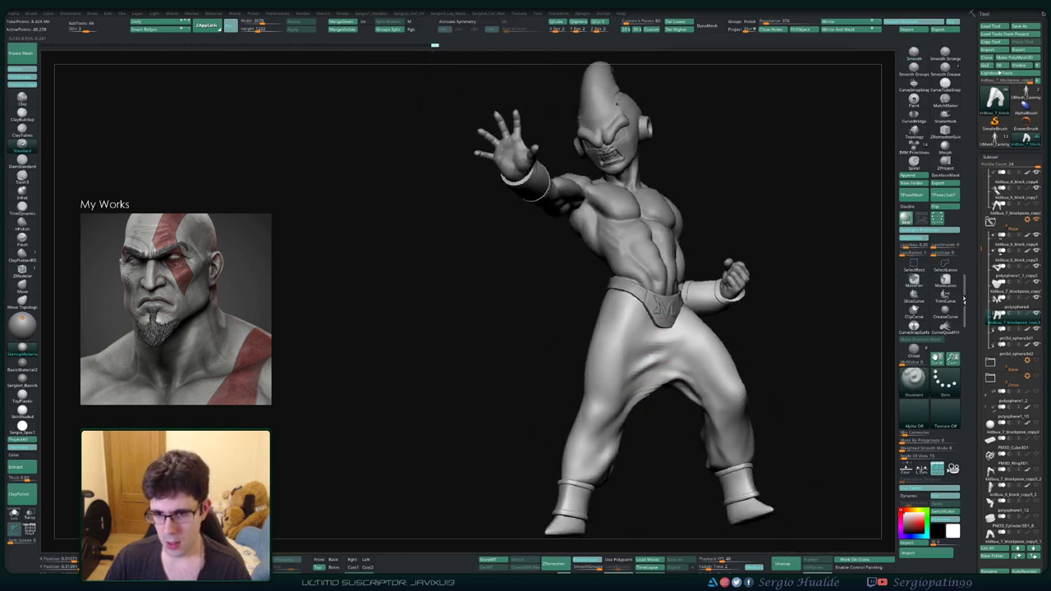
pyautogui.moveTo(575, 366)
pyautogui.mouseDown(button='right')
pyautogui.moveTo(692, 371)
pyautogui.moveTo(654, 333)
pyautogui.mouseUp(button='right')
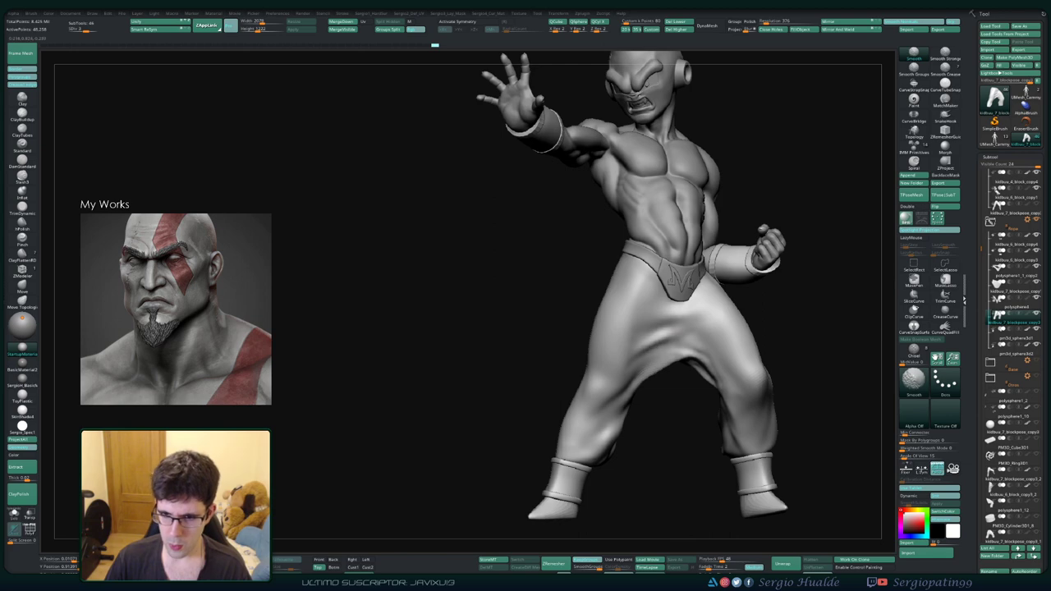
pyautogui.hotkey('ctrl', 'z')
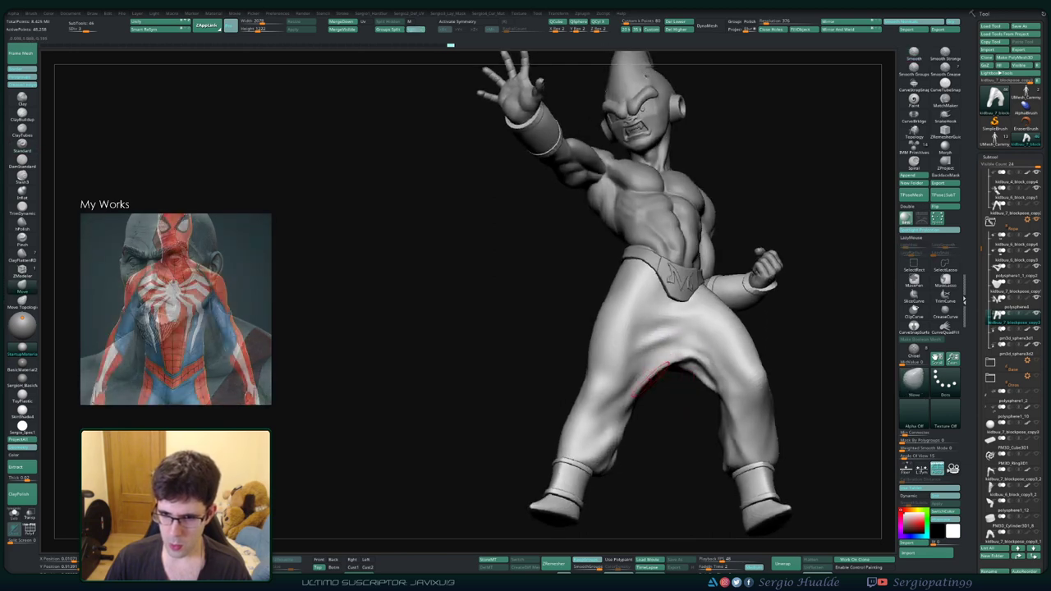
# Step: Reangle the figure to show the legs and select the Clay brush (BCL)
pyautogui.moveTo(661, 369); pyautogui.dragTo(647, 292, button='right')
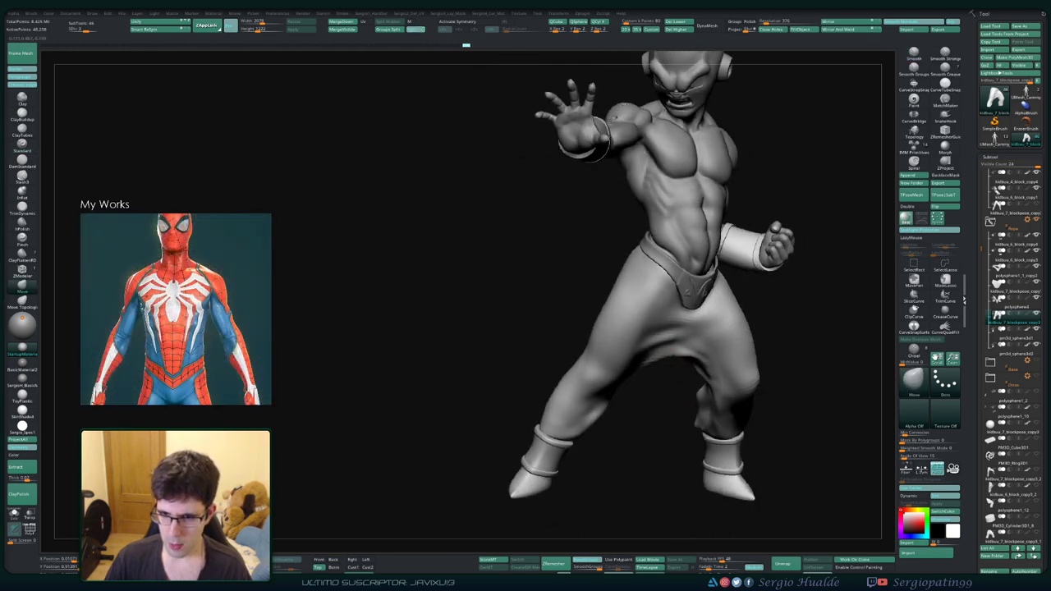
pyautogui.scroll(2, 646, 292)
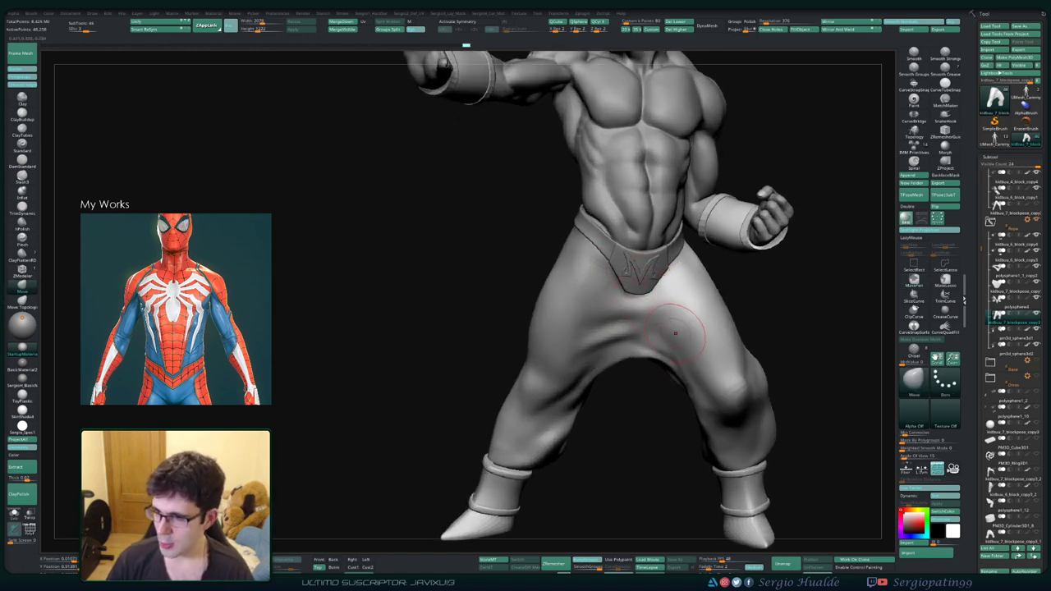
pyautogui.moveTo(676, 336)
pyautogui.mouseDown(button='right')
pyautogui.moveTo(678, 316)
pyautogui.moveTo(653, 373)
pyautogui.mouseUp(button='right')
pyautogui.press('b')
pyautogui.press('c')
pyautogui.press('l')
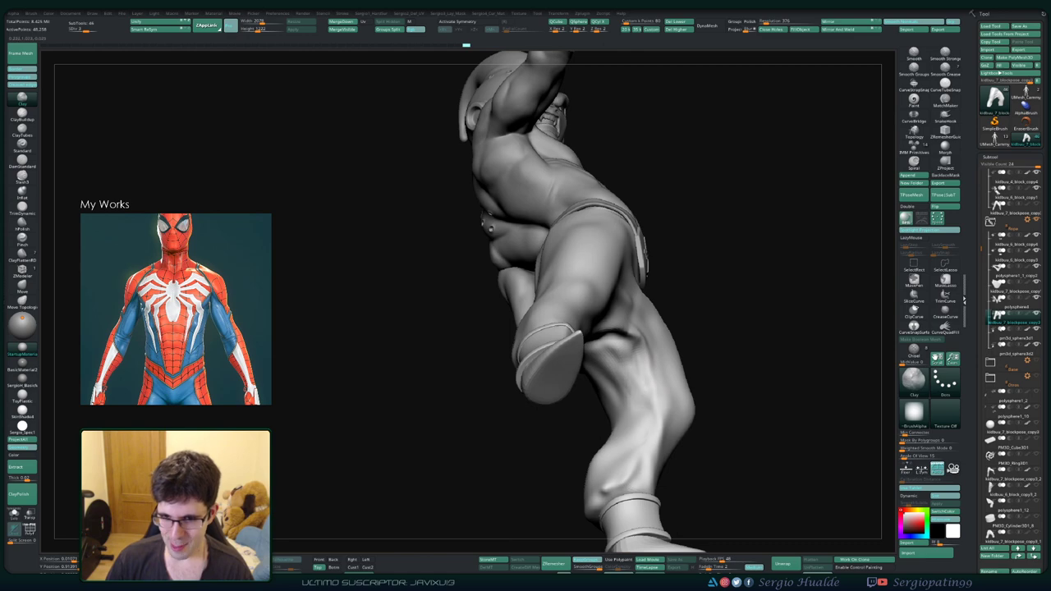
# Step: Build up a fold on the back of the pants with the Clay brush
pyautogui.moveTo(641, 398); pyautogui.dragTo(608, 370, button='right')
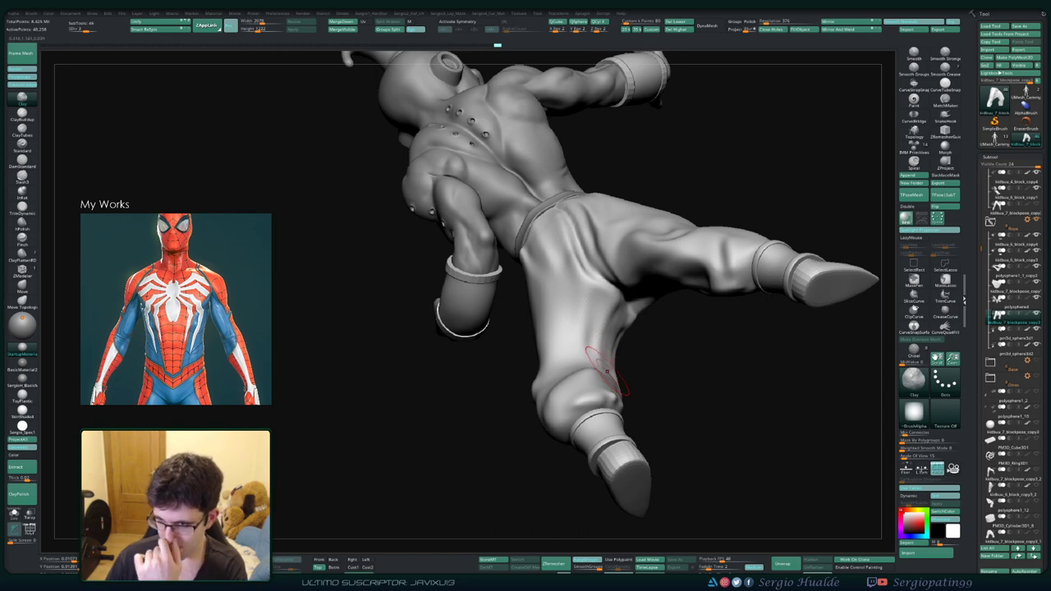
pyautogui.moveTo(608, 370); pyautogui.dragTo(604, 289, button='right')
pyautogui.moveTo(604, 289); pyautogui.dragTo(599, 267)
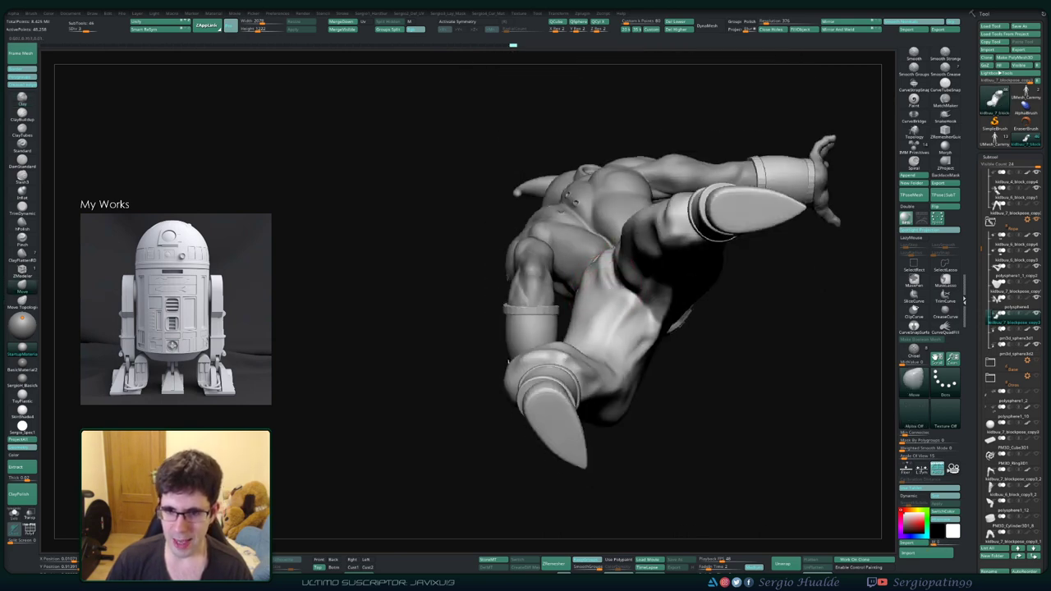
pyautogui.moveTo(625, 313); pyautogui.dragTo(638, 305, button='right')
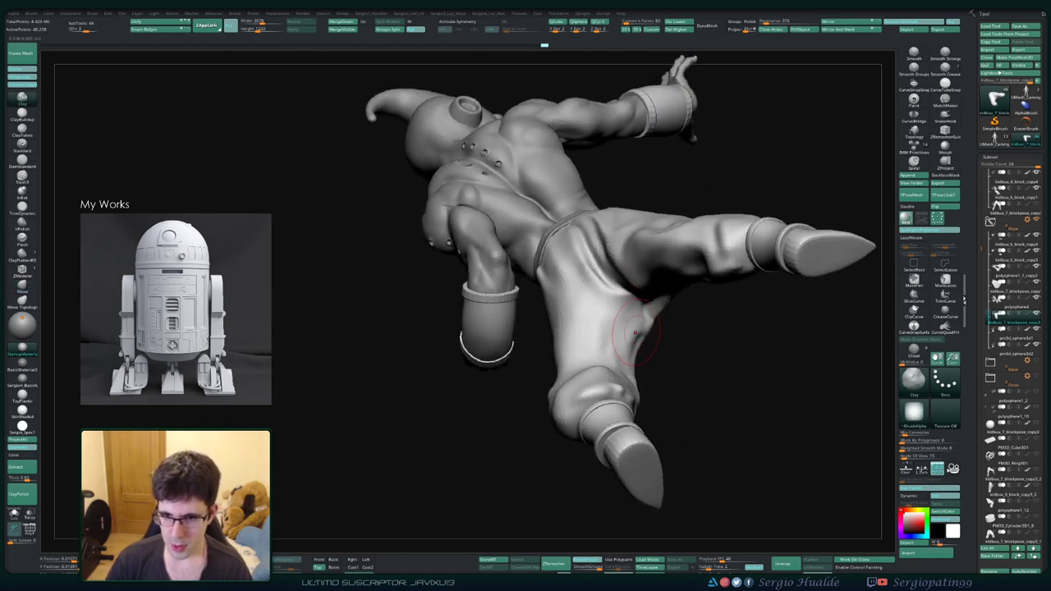
pyautogui.moveTo(636, 332); pyautogui.dragTo(631, 341, button='right')
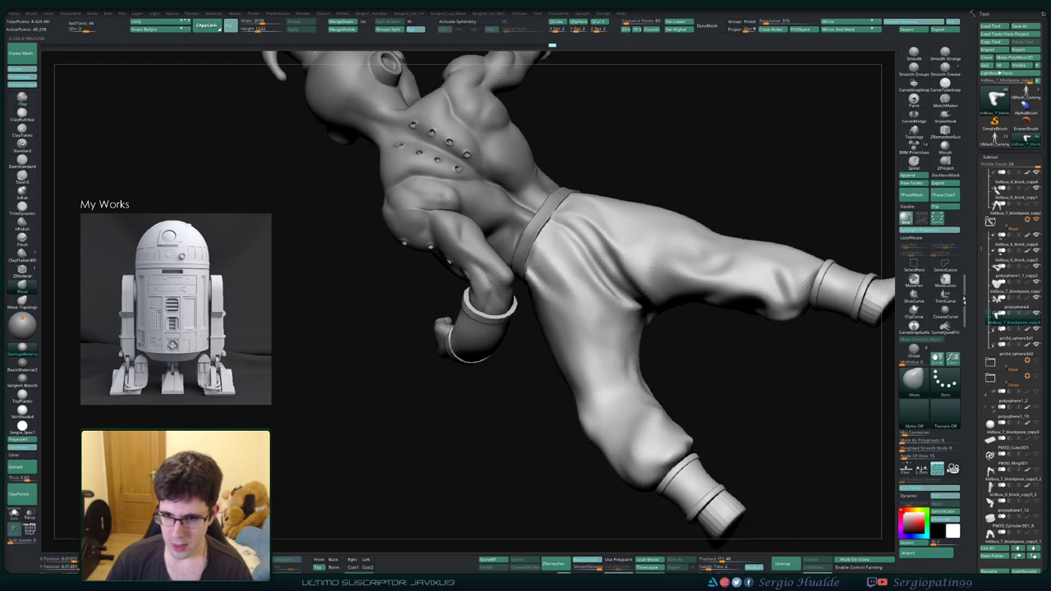
# Step: Reorient to a low frontal view and switch to smoothing for the lower-leg fold
pyautogui.moveTo(651, 382)
pyautogui.mouseDown(button='right')
pyautogui.moveTo(655, 357)
pyautogui.moveTo(681, 364)
pyautogui.moveTo(667, 297)
pyautogui.mouseUp(button='right')
pyautogui.moveTo(676, 362); pyautogui.dragTo(665, 337, button='right')
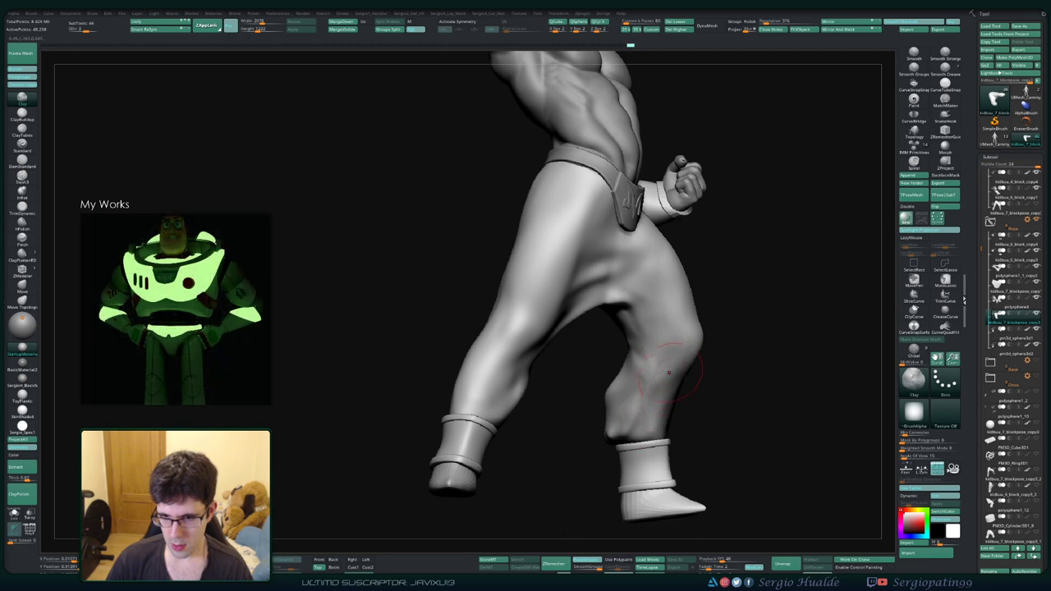
pyautogui.moveTo(662, 375); pyautogui.dragTo(659, 339, button='right')
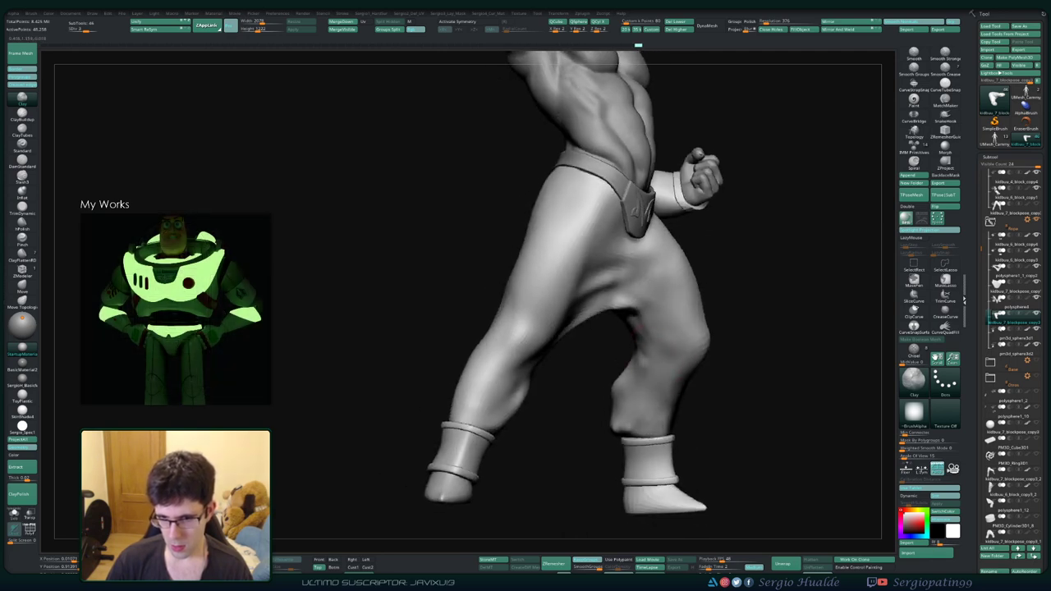
pyautogui.moveTo(658, 339)
pyautogui.mouseDown(button='right')
pyautogui.moveTo(674, 362)
pyautogui.moveTo(659, 387)
pyautogui.moveTo(659, 375)
pyautogui.mouseUp(button='right')
pyautogui.press('b')
pyautogui.press('c')
pyautogui.press('l')
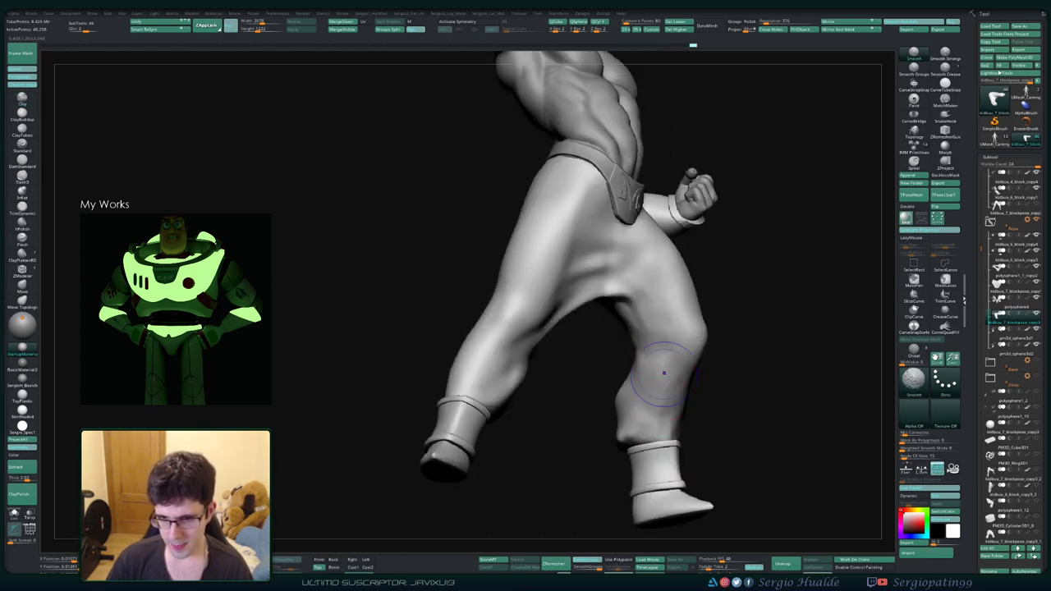
pyautogui.moveTo(664, 438)
pyautogui.mouseDown(button='right')
pyautogui.moveTo(667, 395)
pyautogui.moveTo(644, 348)
pyautogui.mouseUp(button='right')
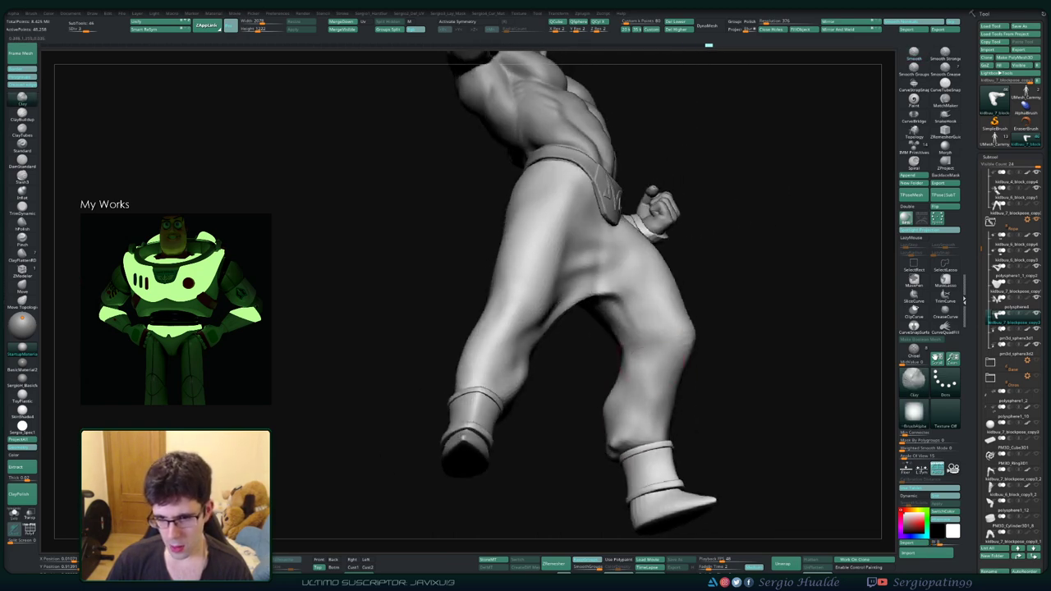
pyautogui.press('shift')
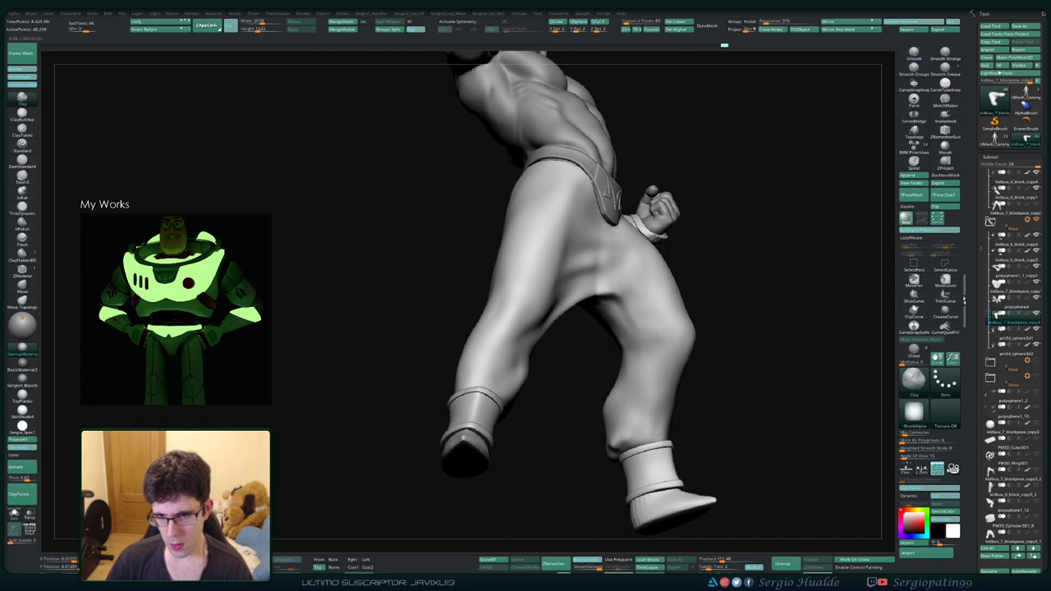
pyautogui.moveTo(651, 383)
pyautogui.mouseDown(button='right')
pyautogui.moveTo(599, 353)
pyautogui.moveTo(624, 304)
pyautogui.mouseUp(button='right')
# Step: Isolate the pants, cut a vertical crease down the front, then show the full figure
pyautogui.keyDown('ctrl'); pyautogui.keyDown('shift'); pyautogui.click(618, 303); pyautogui.keyUp('shift'); pyautogui.keyUp('ctrl')
pyautogui.moveTo(612, 259); pyautogui.dragTo(620, 302)
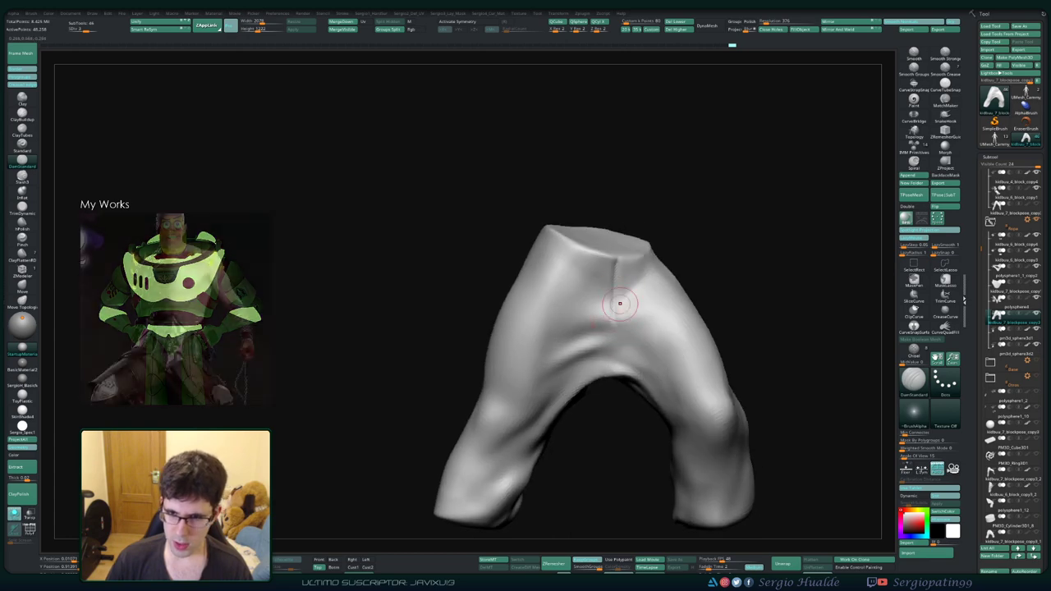
pyautogui.moveTo(619, 318); pyautogui.dragTo(624, 287, button='right')
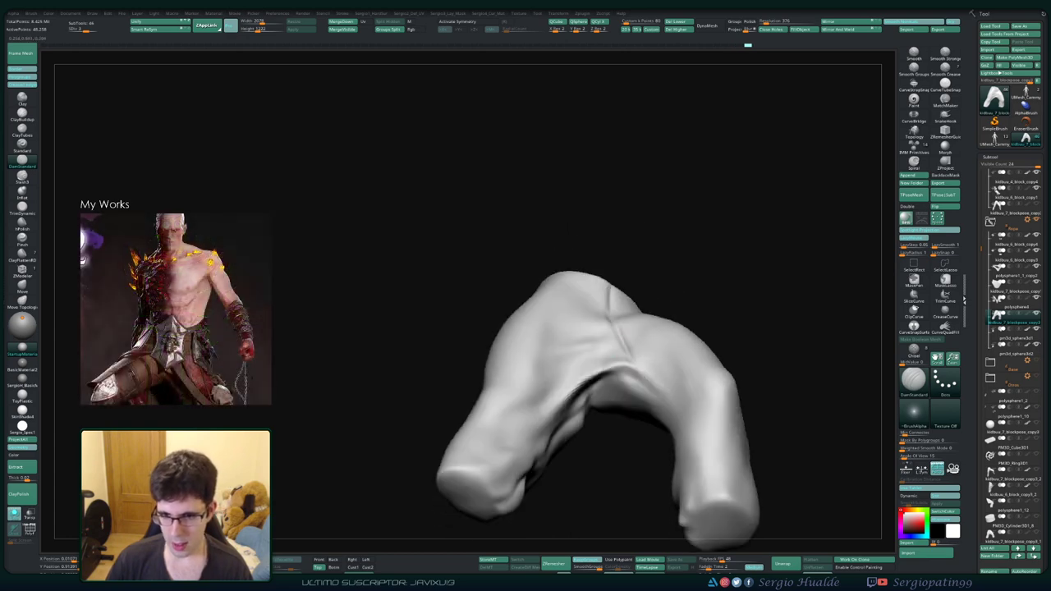
pyautogui.moveTo(610, 405); pyautogui.dragTo(612, 361, button='right')
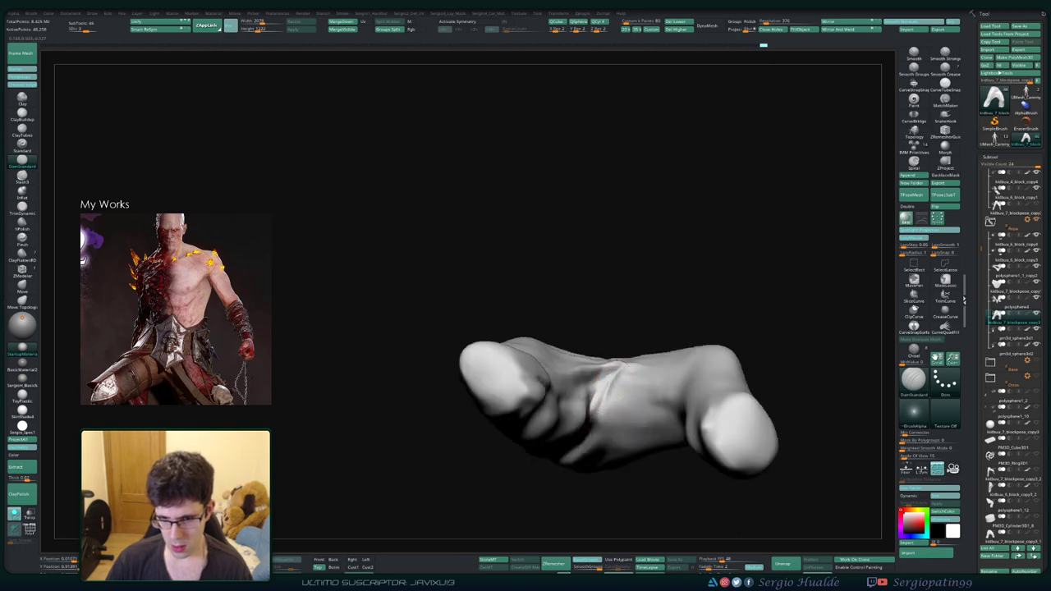
pyautogui.moveTo(597, 417)
pyautogui.mouseDown(button='right')
pyautogui.moveTo(624, 361)
pyautogui.moveTo(637, 374)
pyautogui.moveTo(624, 345)
pyautogui.moveTo(620, 373)
pyautogui.mouseUp(button='right')
pyautogui.keyDown('ctrl'); pyautogui.keyDown('shift'); pyautogui.click(698, 386); pyautogui.keyUp('shift'); pyautogui.keyUp('ctrl')
# Step: Re-isolate the pants and orbit to inspect the crotch and top fold
pyautogui.keyDown('ctrl'); pyautogui.keyDown('shift'); pyautogui.click(625, 370); pyautogui.keyUp('shift'); pyautogui.keyUp('ctrl')
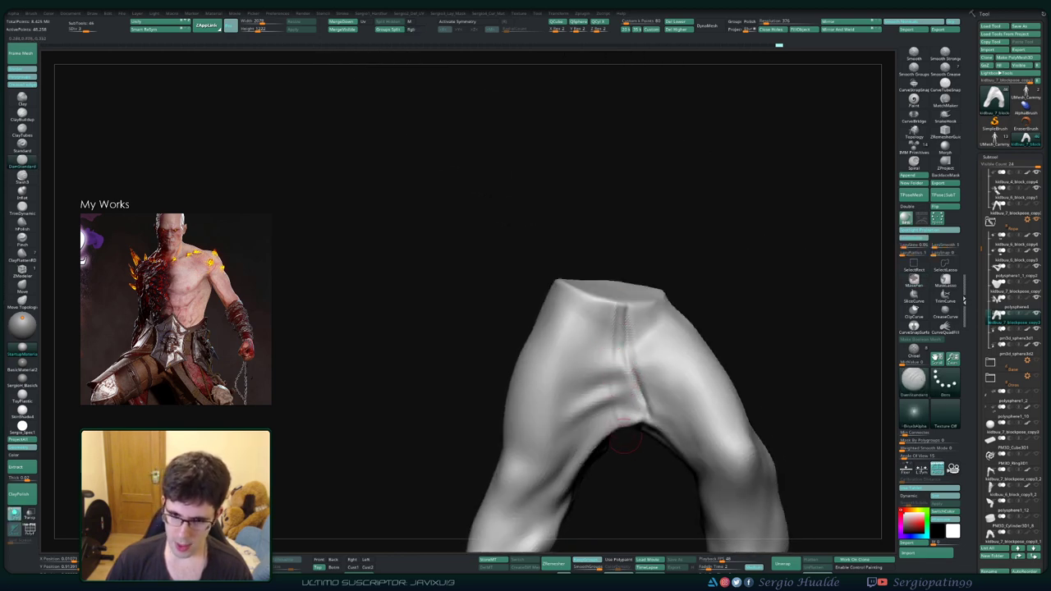
pyautogui.moveTo(624, 439); pyautogui.dragTo(612, 370, button='right')
pyautogui.moveTo(632, 470)
pyautogui.mouseDown(button='right')
pyautogui.moveTo(603, 427)
pyautogui.moveTo(632, 464)
pyautogui.moveTo(595, 443)
pyautogui.moveTo(698, 292)
pyautogui.mouseUp(button='right')
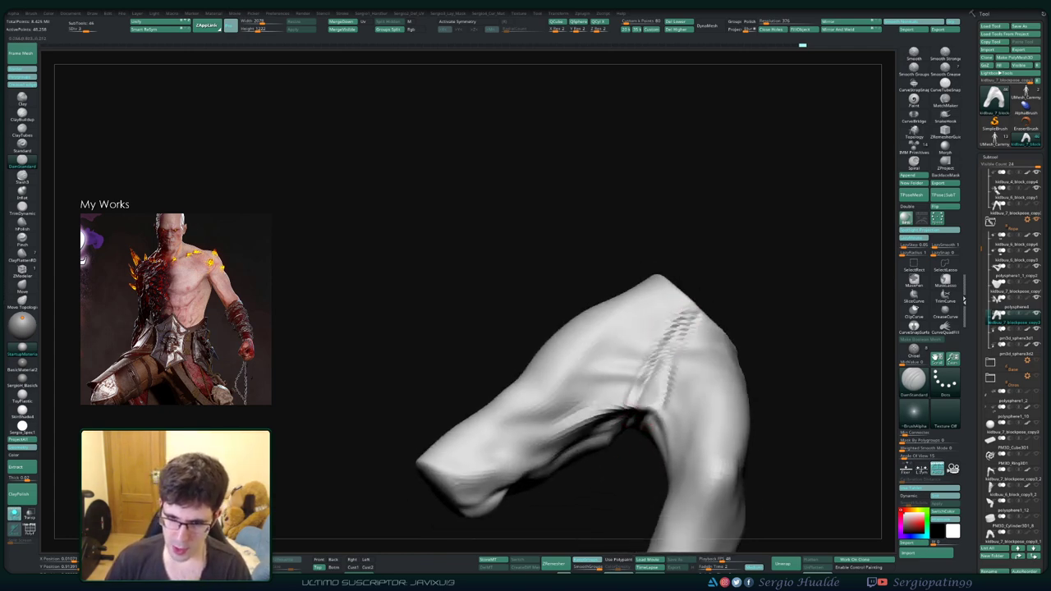
pyautogui.moveTo(672, 336)
pyautogui.mouseDown(button='right')
pyautogui.moveTo(625, 409)
pyautogui.moveTo(649, 386)
pyautogui.moveTo(626, 440)
pyautogui.moveTo(630, 397)
pyautogui.moveTo(649, 409)
pyautogui.moveTo(626, 422)
pyautogui.moveTo(624, 379)
pyautogui.moveTo(590, 372)
pyautogui.mouseUp(button='right')
pyautogui.press('b')
pyautogui.press('c')
pyautogui.press('l')
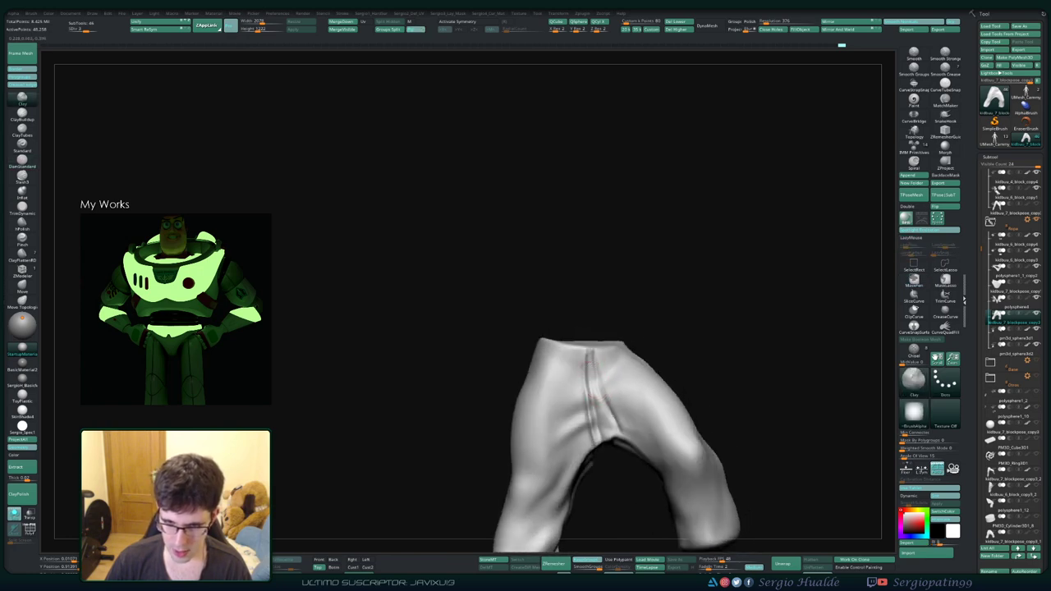
# Step: Carve a deeper crease along the centre seam with the DamStandard brush
pyautogui.moveTo(622, 410); pyautogui.dragTo(609, 365, button='right')
pyautogui.press('b')
pyautogui.press('d')
pyautogui.press('s')
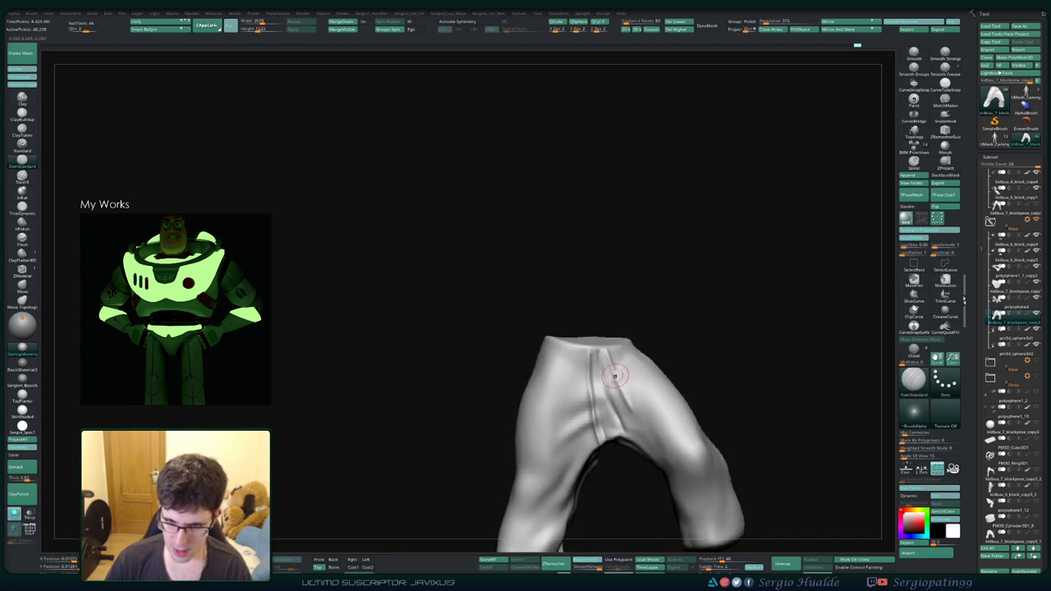
pyautogui.moveTo(614, 376); pyautogui.dragTo(604, 435)
pyautogui.moveTo(607, 369); pyautogui.dragTo(632, 429, button='right')
pyautogui.moveTo(632, 470)
pyautogui.mouseDown(button='right')
pyautogui.moveTo(631, 404)
pyautogui.moveTo(621, 538)
pyautogui.mouseUp(button='right')
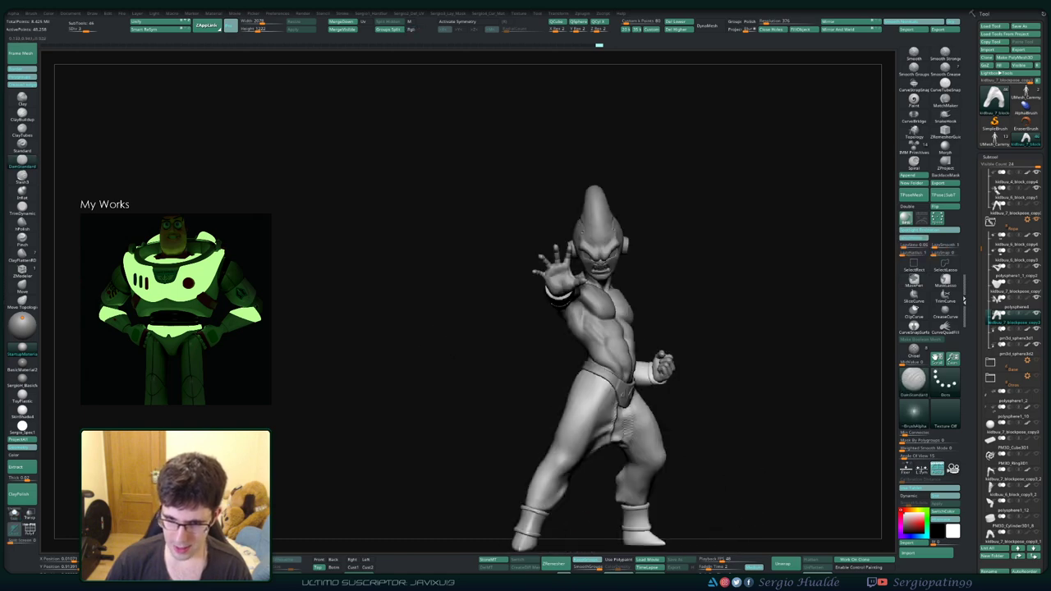
pyautogui.moveTo(633, 401); pyautogui.dragTo(626, 424, button='right')
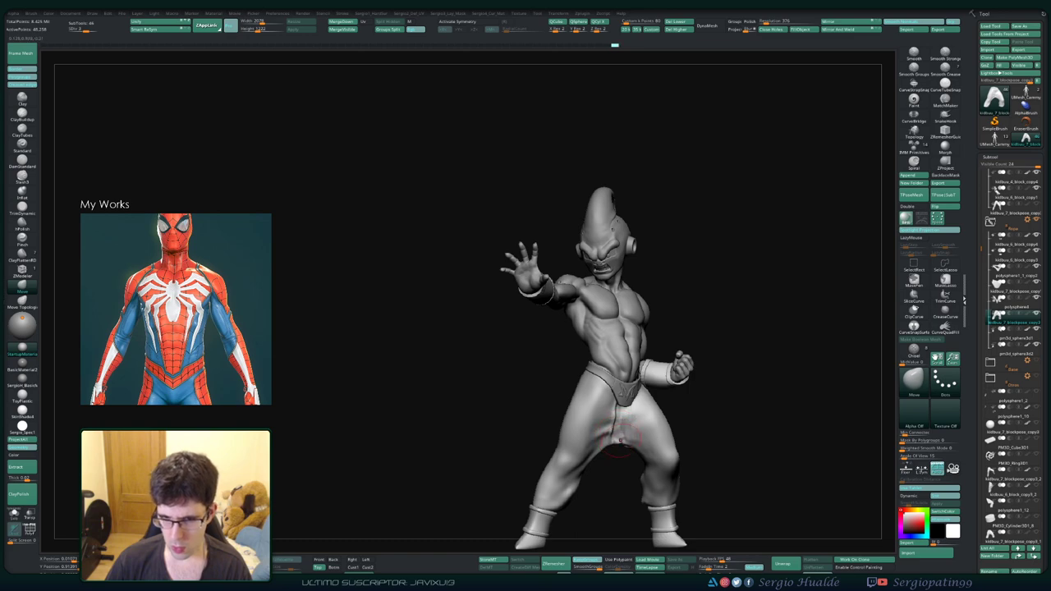
pyautogui.keyDown('alt'); pyautogui.moveTo(621, 438); pyautogui.dragTo(624, 460, button='right'); pyautogui.keyUp('alt')
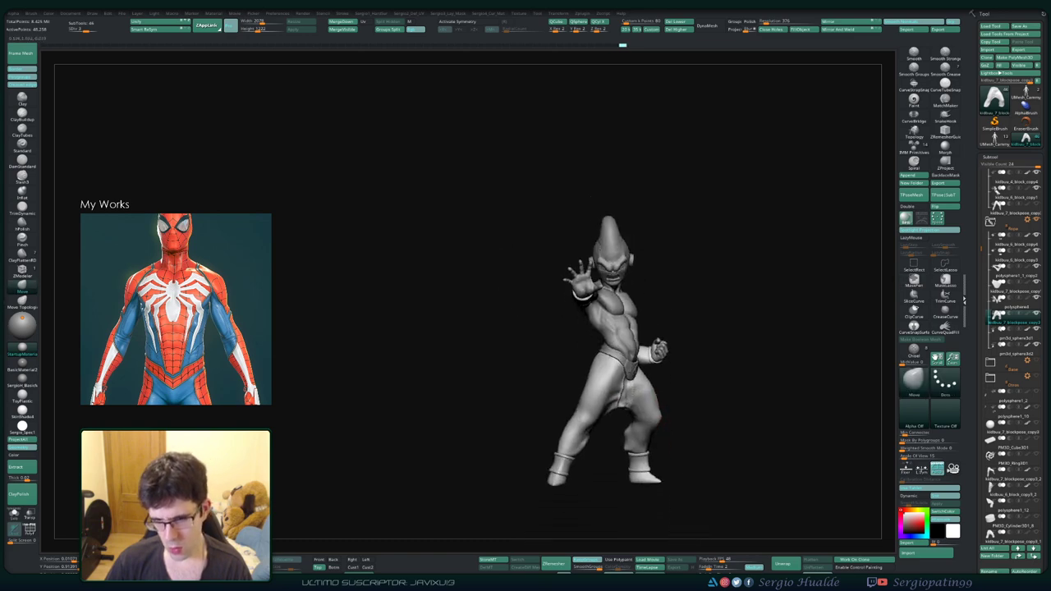
pyautogui.press('f')
pyautogui.moveTo(617, 415)
pyautogui.mouseDown(button='right')
pyautogui.moveTo(590, 382)
pyautogui.moveTo(593, 338)
pyautogui.moveTo(563, 431)
pyautogui.moveTo(549, 411)
pyautogui.mouseUp(button='right')
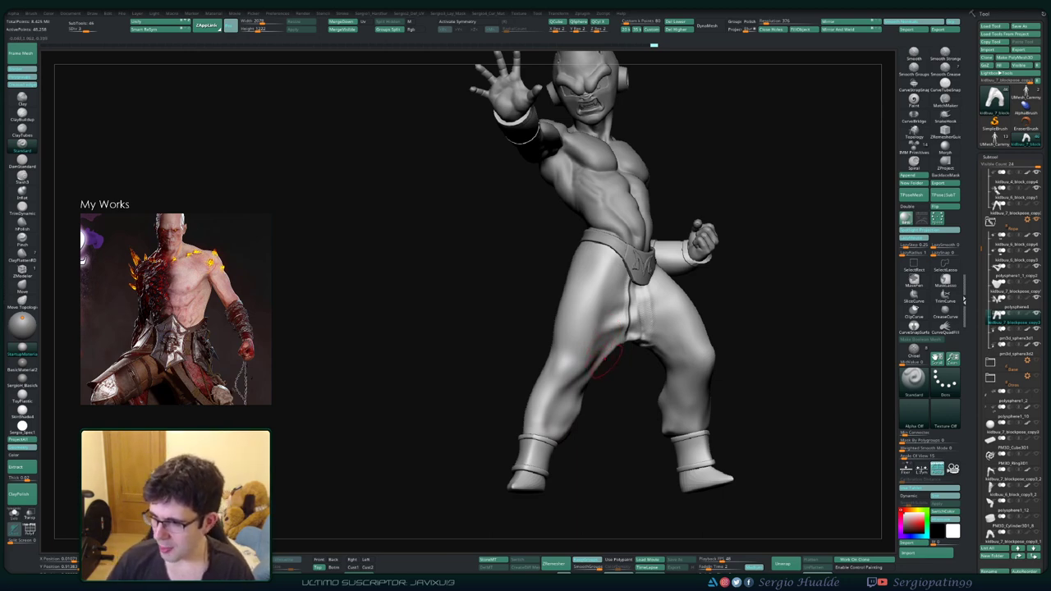
# Step: Zoom in on the legs, smooth the surface, and open the quick brush settings
pyautogui.moveTo(593, 364)
pyautogui.mouseDown(button='right')
pyautogui.moveTo(591, 353)
pyautogui.moveTo(547, 386)
pyautogui.mouseUp(button='right')
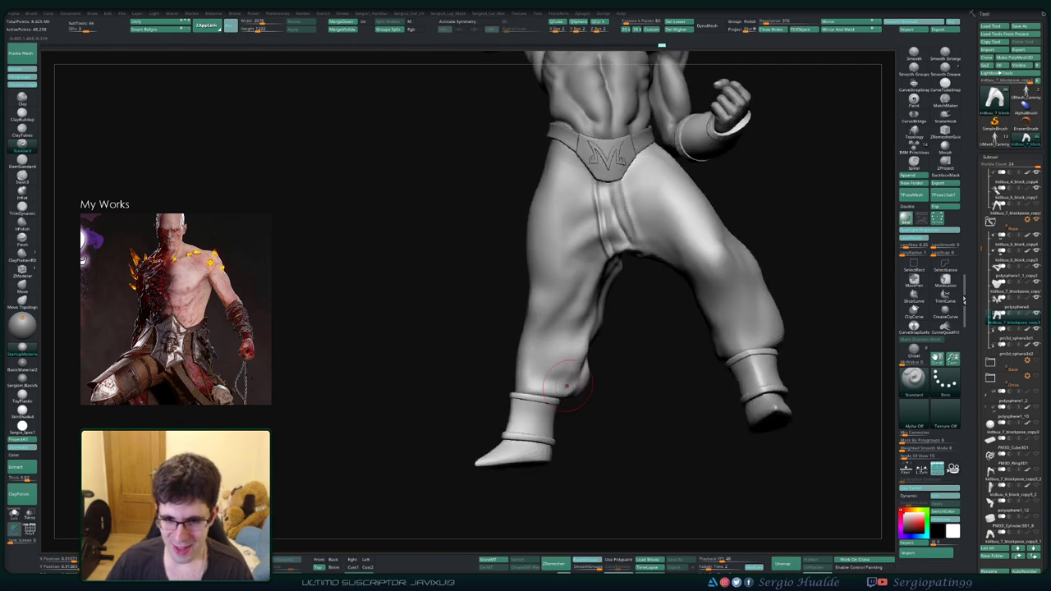
pyautogui.keyDown('shift'); pyautogui.moveTo(545, 379); pyautogui.dragTo(575, 369); pyautogui.keyUp('shift')
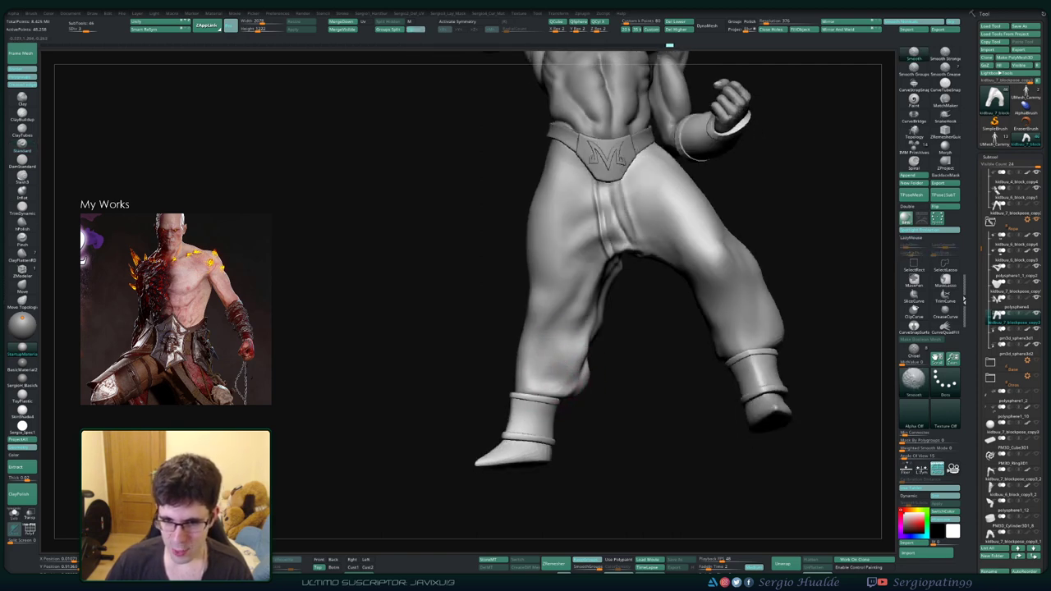
pyautogui.moveTo(574, 370); pyautogui.dragTo(566, 353, button='right')
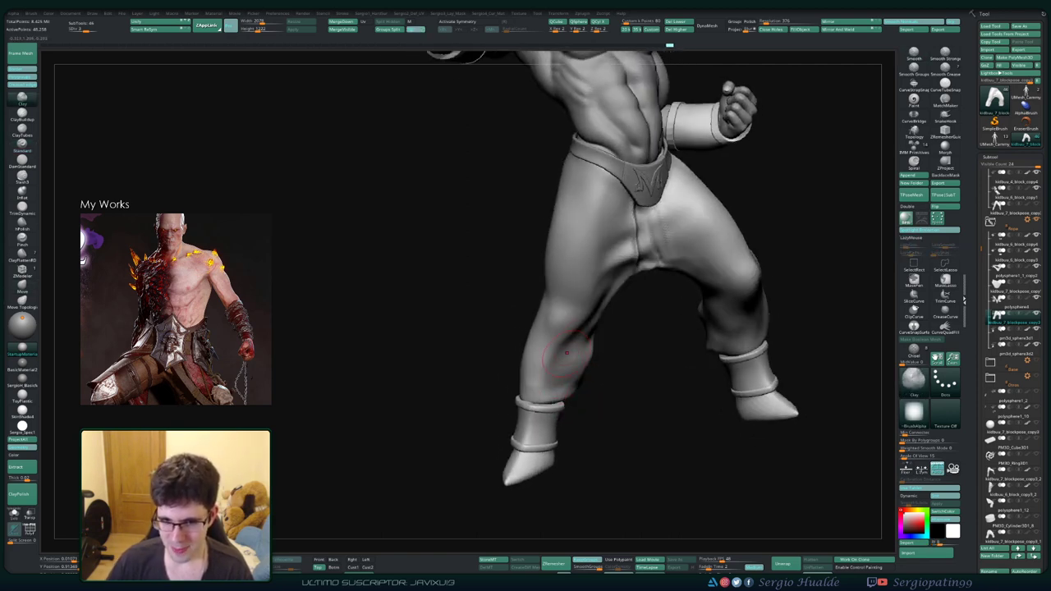
pyautogui.moveTo(549, 374)
pyautogui.mouseDown(button='right')
pyautogui.moveTo(544, 386)
pyautogui.moveTo(527, 383)
pyautogui.moveTo(565, 357)
pyautogui.moveTo(563, 346)
pyautogui.moveTo(579, 353)
pyautogui.mouseUp(button='right')
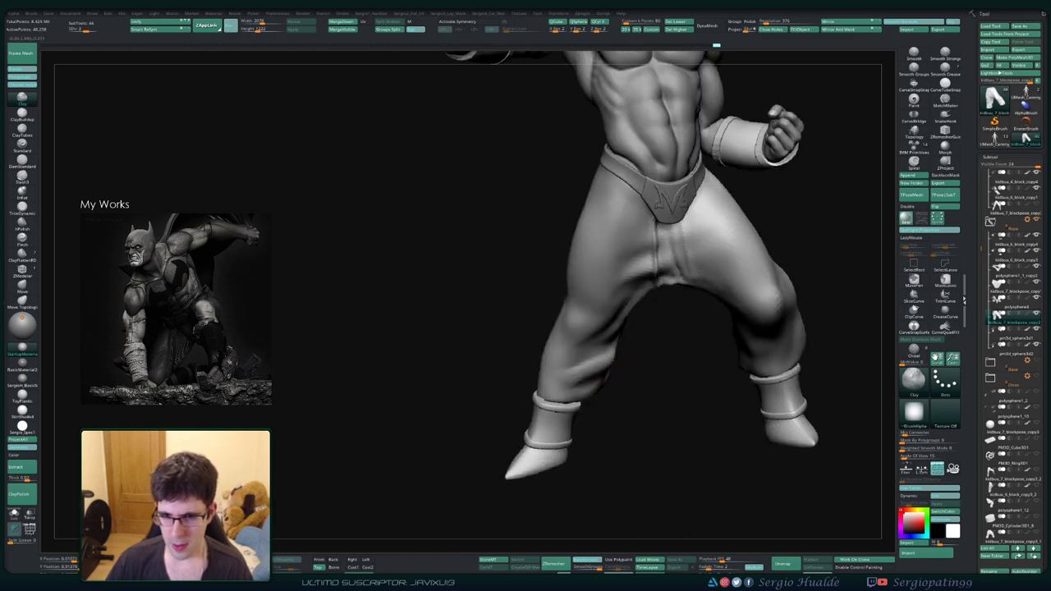
pyautogui.moveTo(561, 374)
pyautogui.mouseDown(button='right')
pyautogui.moveTo(611, 353)
pyautogui.moveTo(624, 365)
pyautogui.mouseUp(button='right')
pyautogui.rightClick(612, 386)
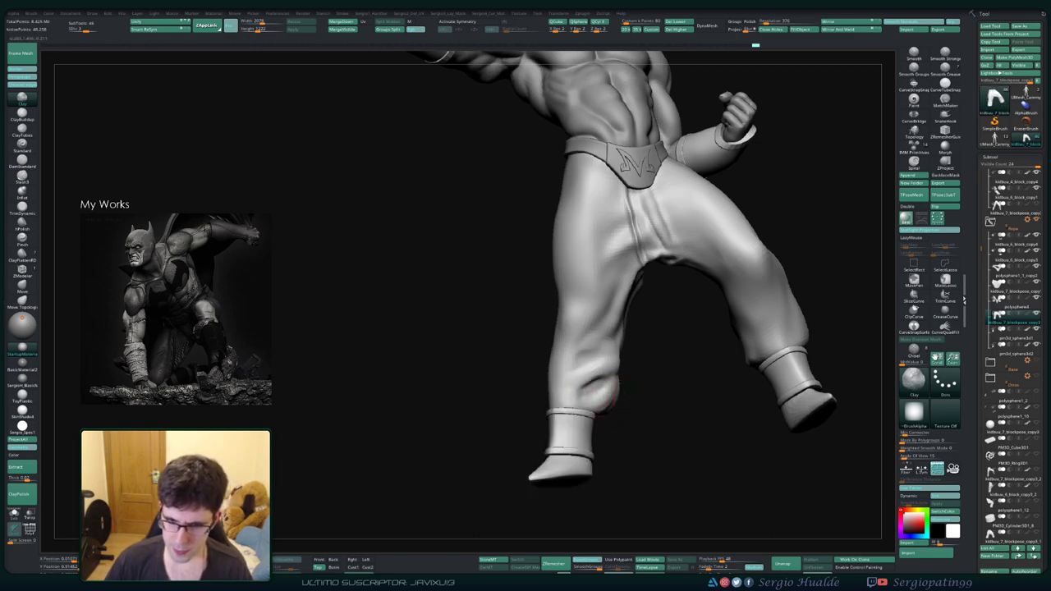
# Step: Orbit around the raised leg and bring the legs into a frontal close-up
pyautogui.moveTo(564, 398)
pyautogui.mouseDown(button='right')
pyautogui.moveTo(558, 410)
pyautogui.moveTo(569, 389)
pyautogui.moveTo(568, 410)
pyautogui.moveTo(565, 371)
pyautogui.moveTo(542, 361)
pyautogui.mouseUp(button='right')
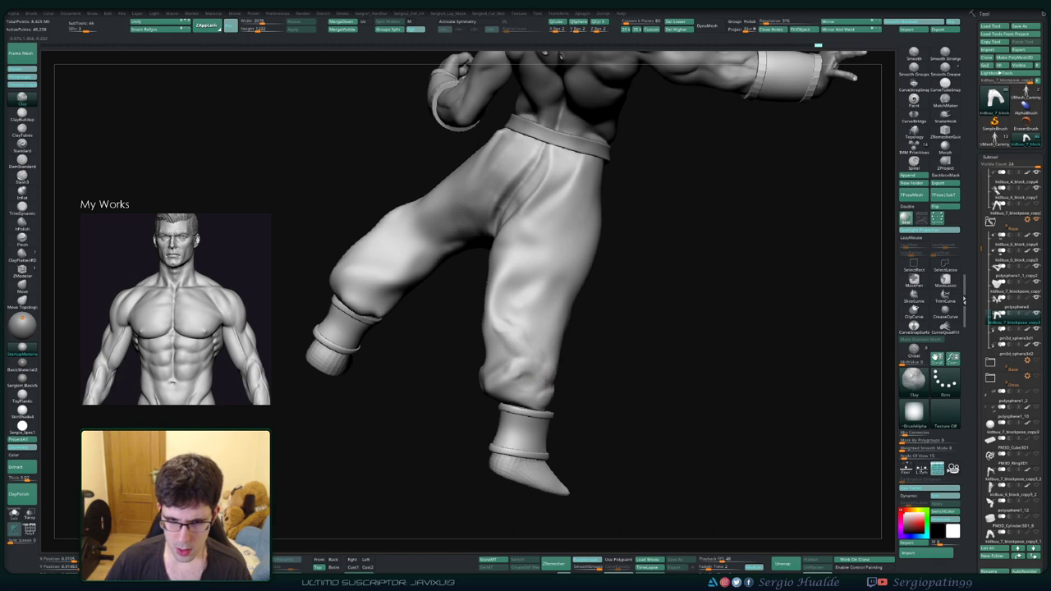
pyautogui.moveTo(518, 392); pyautogui.dragTo(525, 406, button='right')
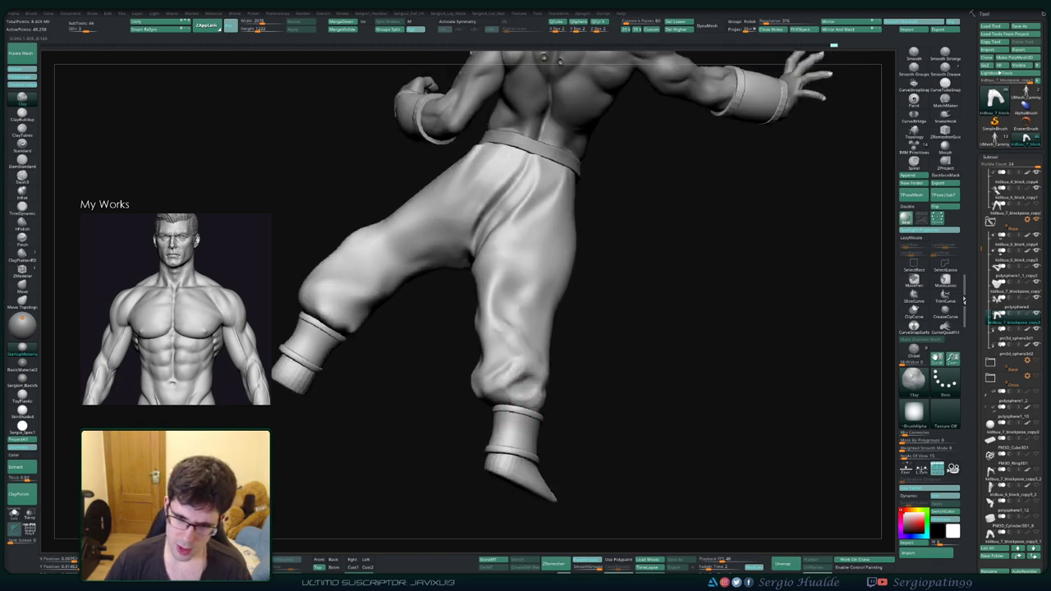
pyautogui.moveTo(516, 373); pyautogui.dragTo(526, 371, button='right')
pyautogui.moveTo(567, 61); pyautogui.dragTo(608, 74, button='right')
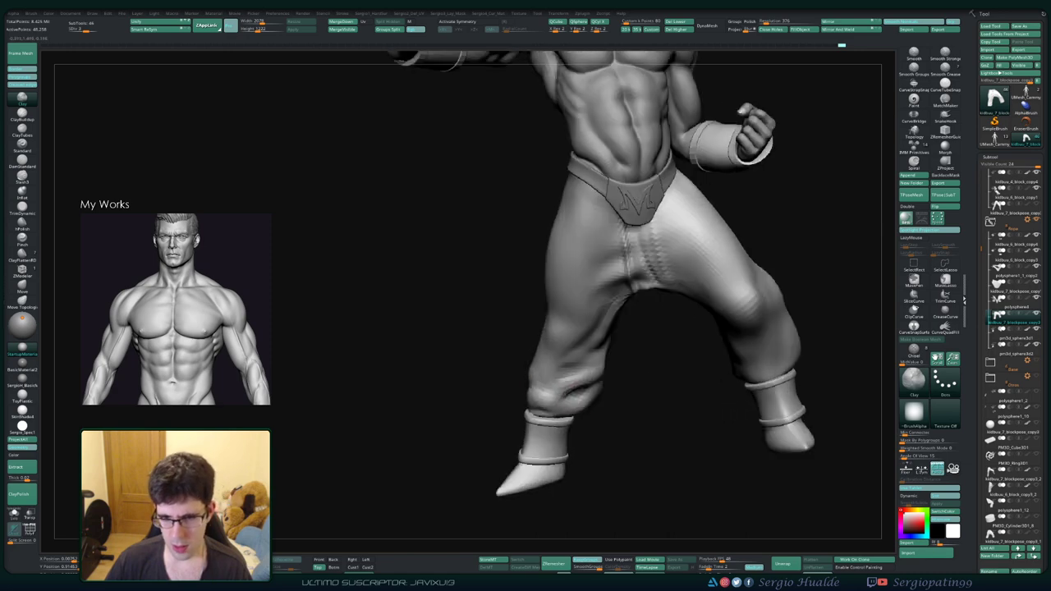
pyautogui.moveTo(580, 359)
pyautogui.mouseDown(button='right')
pyautogui.moveTo(584, 346)
pyautogui.moveTo(572, 366)
pyautogui.moveTo(624, 284)
pyautogui.moveTo(590, 225)
pyautogui.mouseUp(button='right')
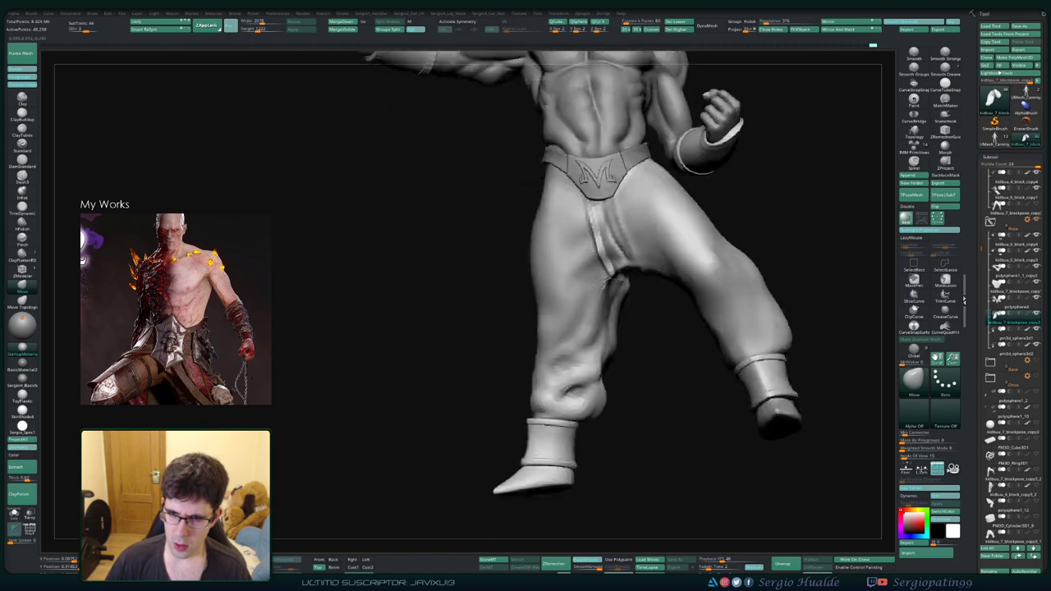
pyautogui.moveTo(587, 337)
pyautogui.keyDown('ctrl'); pyautogui.mouseDown(button='right')
pyautogui.moveTo(583, 357)
pyautogui.moveTo(551, 352)
pyautogui.moveTo(540, 315)
pyautogui.mouseUp(button='right'); pyautogui.keyUp('ctrl')
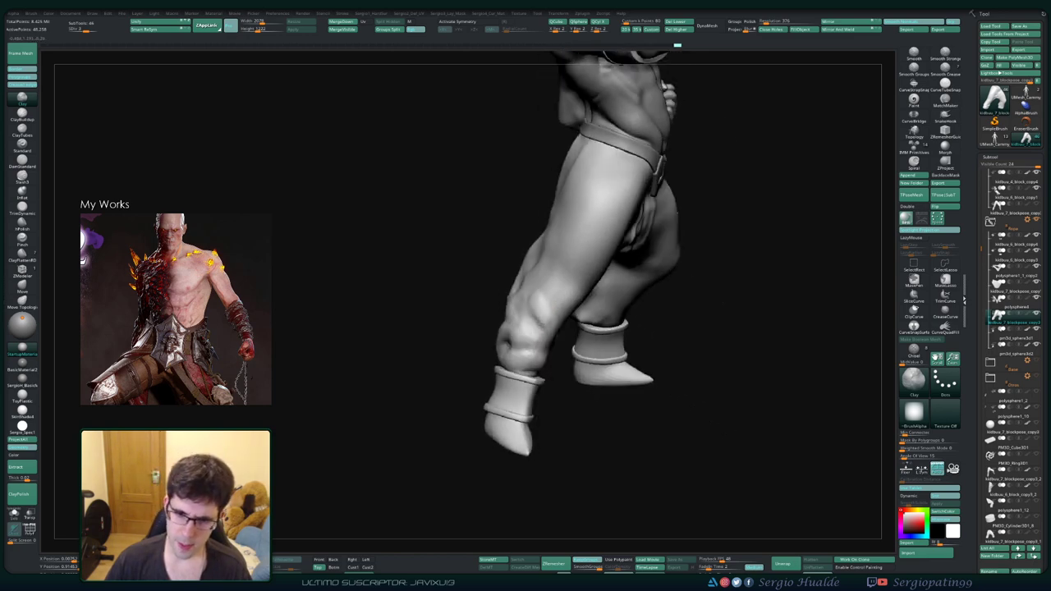
# Step: Work the lower pant-leg folds from rear and front three-quarter angles
pyautogui.moveTo(533, 311); pyautogui.dragTo(553, 305, button='right')
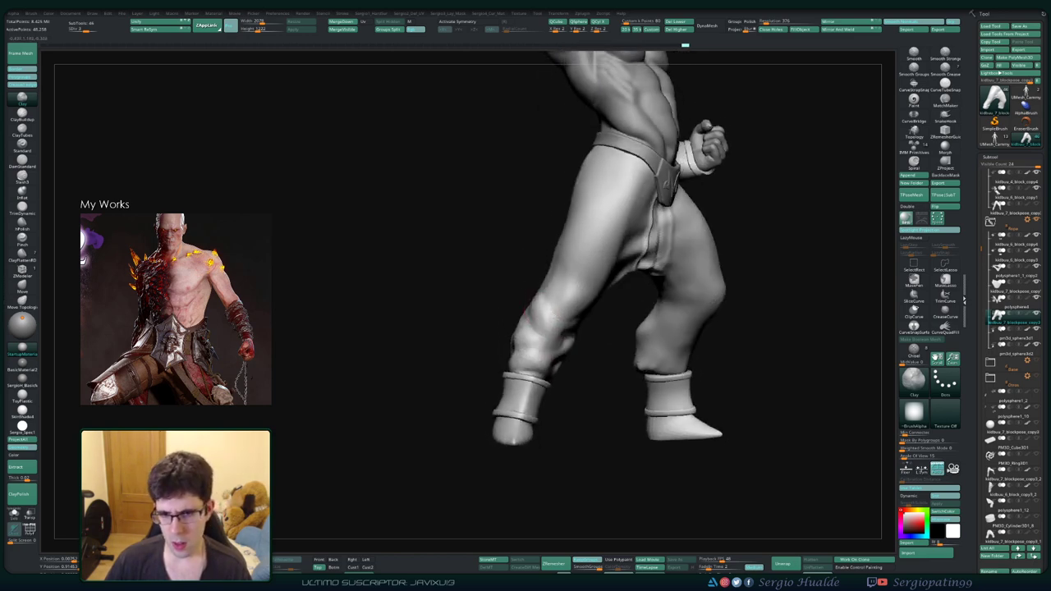
pyautogui.moveTo(573, 349); pyautogui.dragTo(548, 349, button='right')
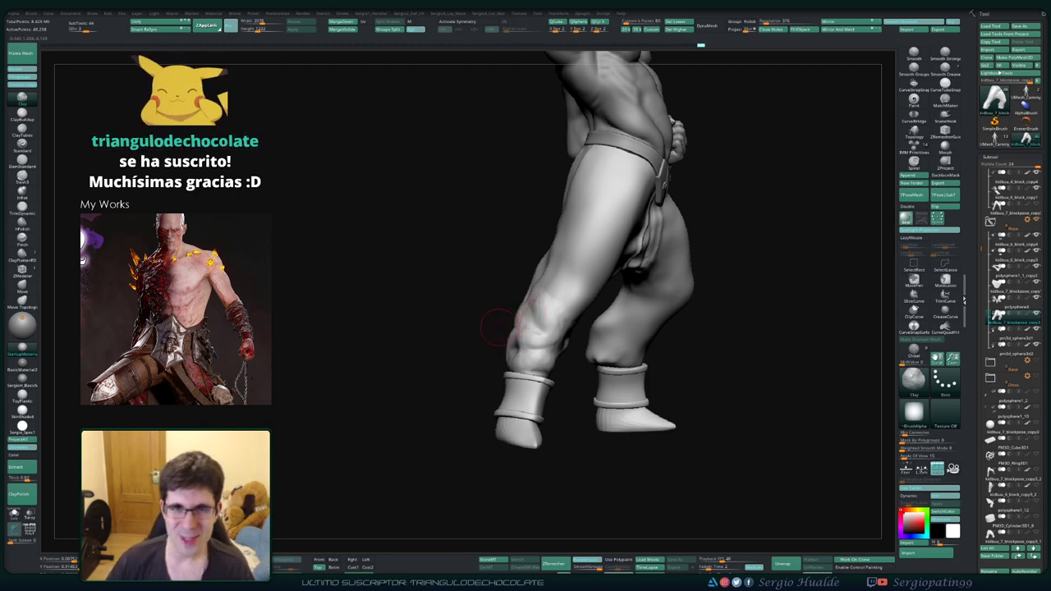
pyautogui.moveTo(516, 333)
pyautogui.mouseDown()
pyautogui.moveTo(551, 329)
pyautogui.moveTo(504, 318)
pyautogui.moveTo(524, 335)
pyautogui.moveTo(568, 308)
pyautogui.moveTo(542, 337)
pyautogui.moveTo(533, 302)
pyautogui.moveTo(522, 312)
pyautogui.moveTo(547, 333)
pyautogui.moveTo(560, 305)
pyautogui.moveTo(649, 312)
pyautogui.moveTo(612, 272)
pyautogui.moveTo(591, 279)
pyautogui.moveTo(535, 368)
pyautogui.mouseUp()
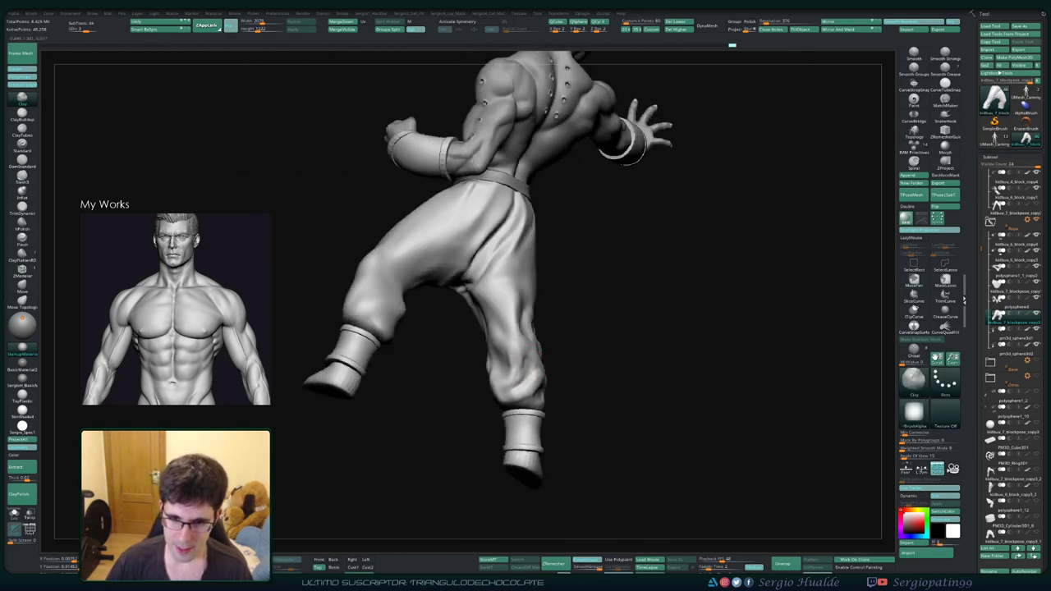
pyautogui.moveTo(538, 328)
pyautogui.mouseDown()
pyautogui.moveTo(493, 382)
pyautogui.moveTo(436, 254)
pyautogui.moveTo(514, 377)
pyautogui.mouseUp()
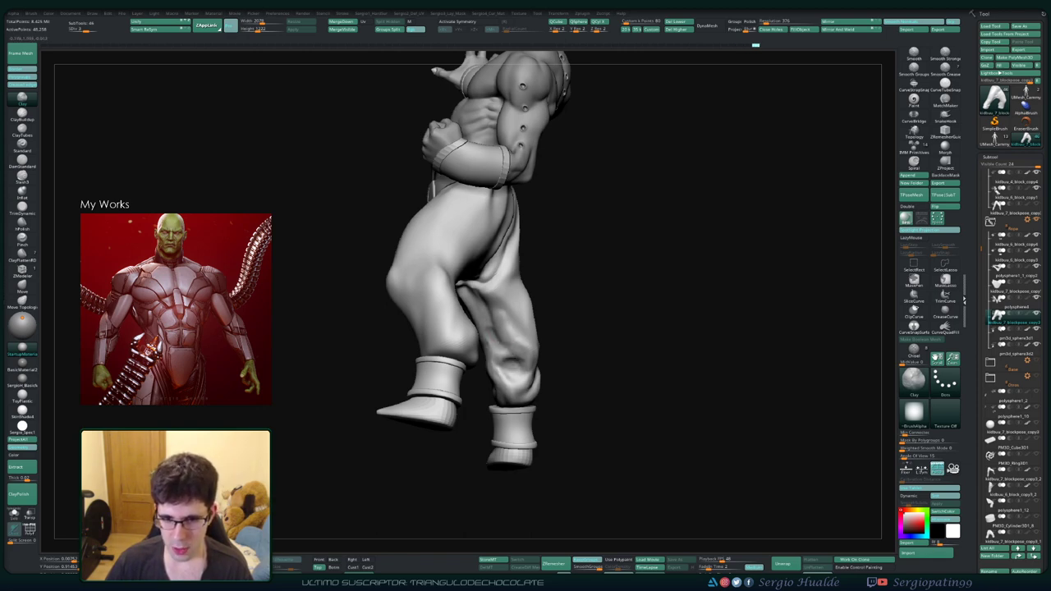
pyautogui.moveTo(513, 342); pyautogui.dragTo(538, 333)
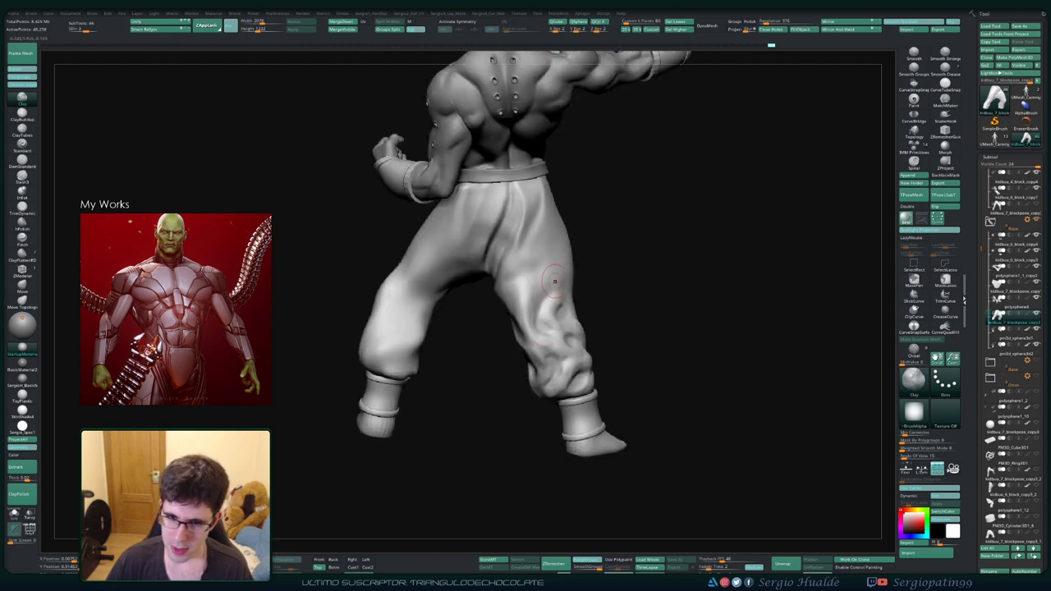
pyautogui.moveTo(572, 270)
pyautogui.mouseDown()
pyautogui.moveTo(629, 264)
pyautogui.moveTo(534, 333)
pyautogui.mouseUp()
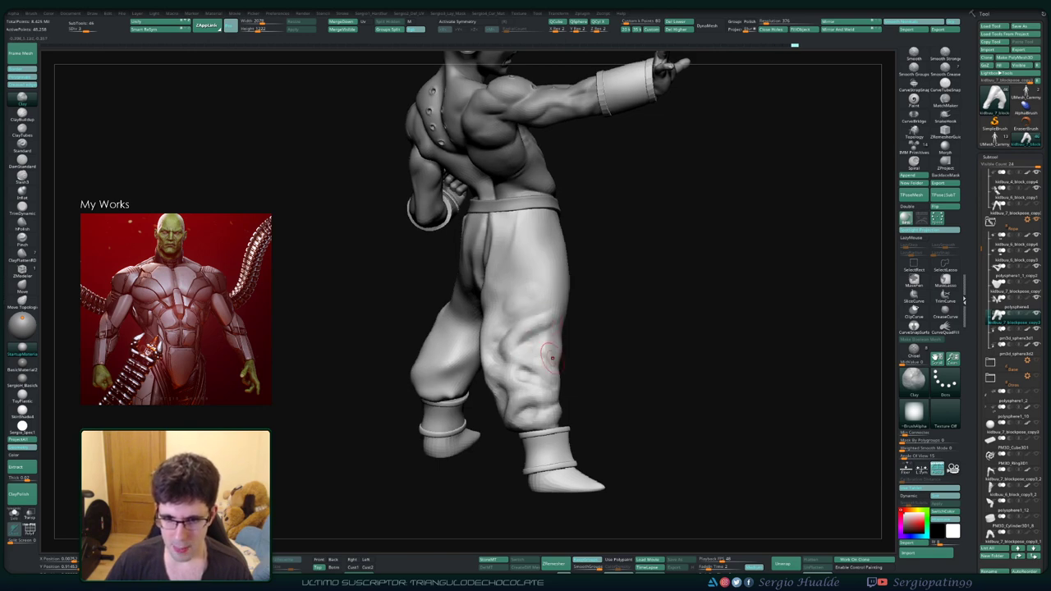
pyautogui.moveTo(552, 357); pyautogui.dragTo(477, 356)
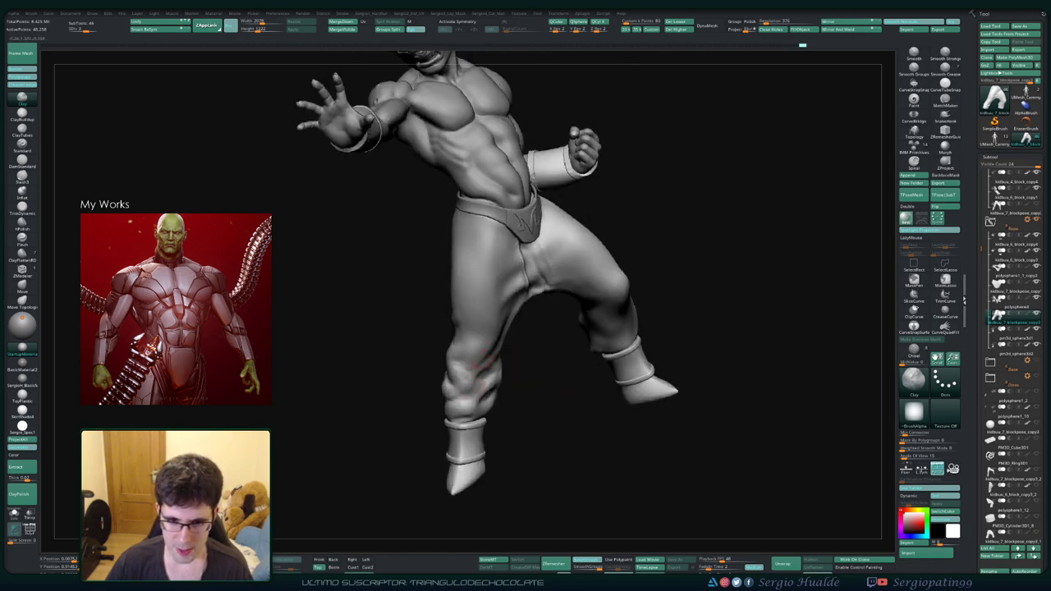
pyautogui.moveTo(480, 378); pyautogui.dragTo(427, 373)
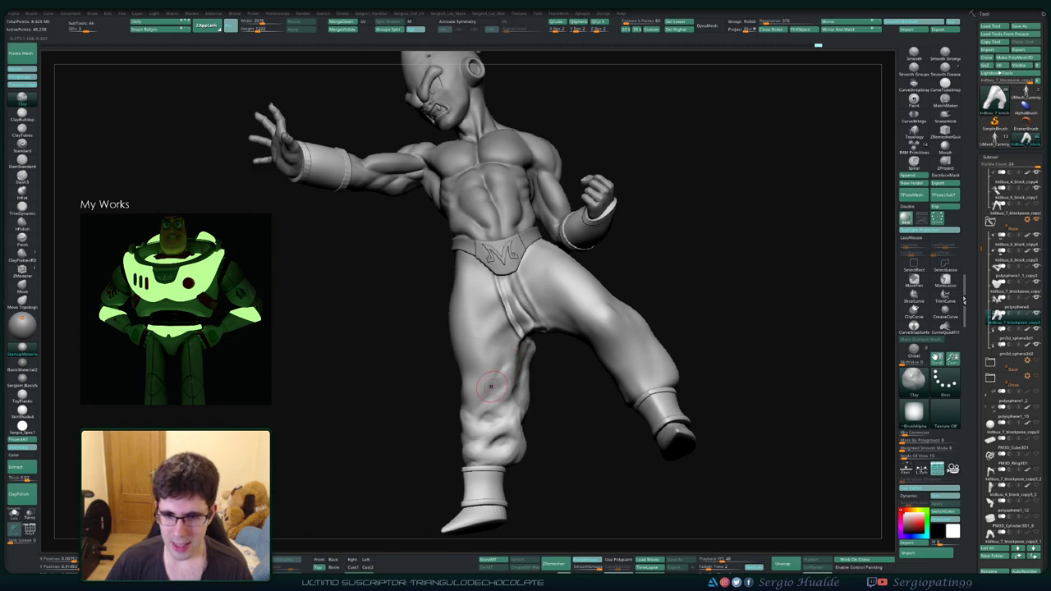
pyautogui.moveTo(510, 370); pyautogui.dragTo(494, 361)
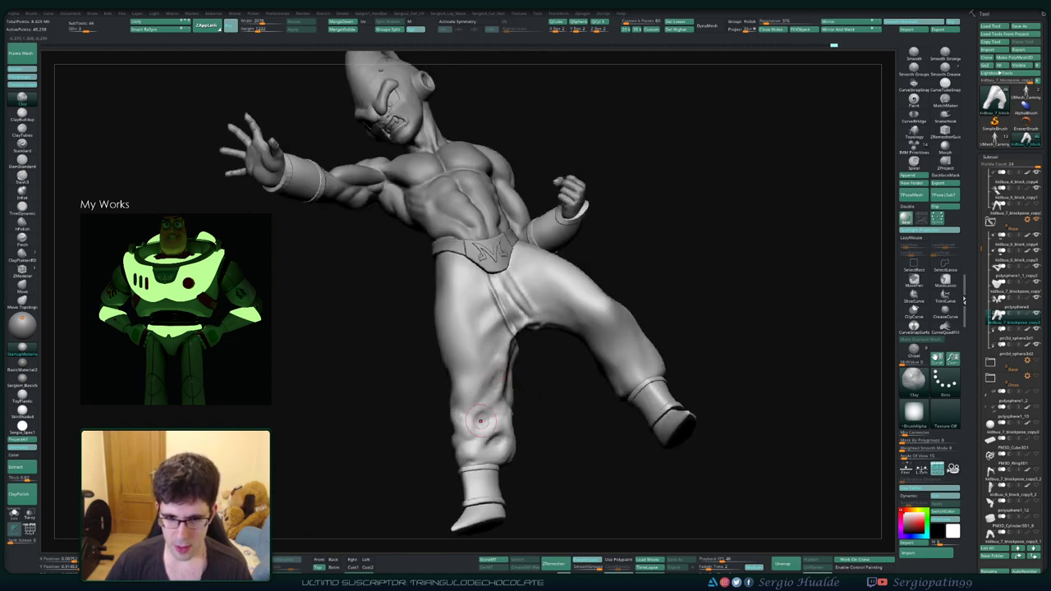
pyautogui.moveTo(500, 427); pyautogui.dragTo(496, 364)
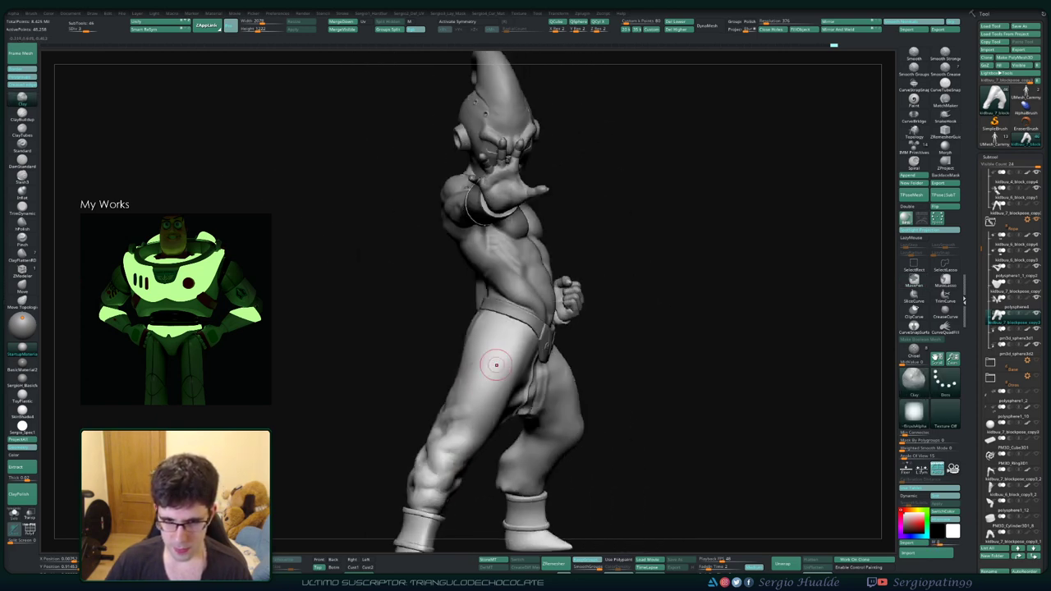
pyautogui.moveTo(504, 377); pyautogui.dragTo(553, 336)
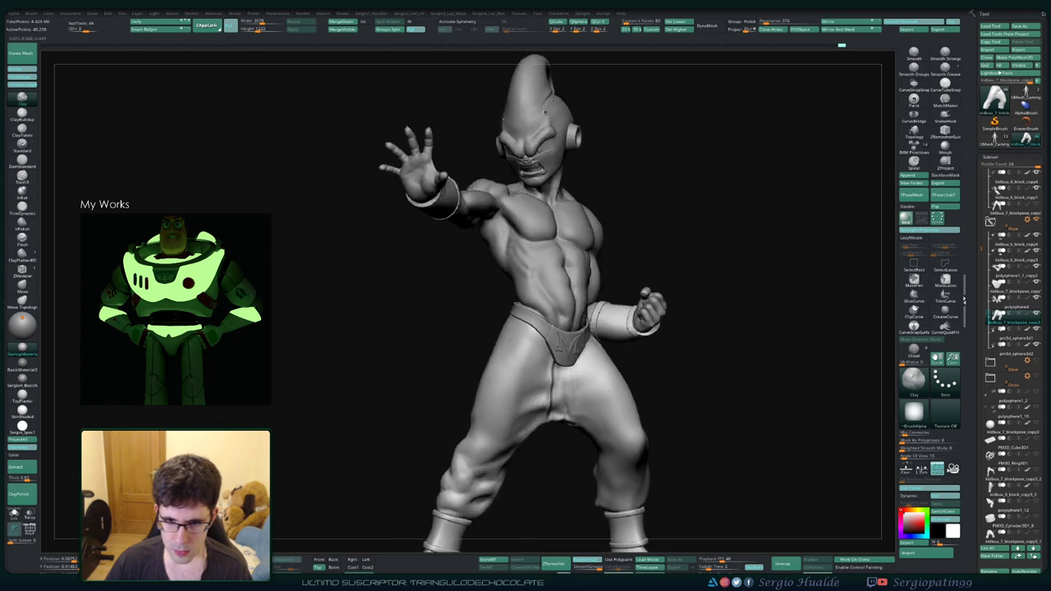
pyautogui.moveTo(491, 381)
pyautogui.mouseDown()
pyautogui.moveTo(537, 356)
pyautogui.moveTo(518, 372)
pyautogui.moveTo(496, 355)
pyautogui.mouseUp()
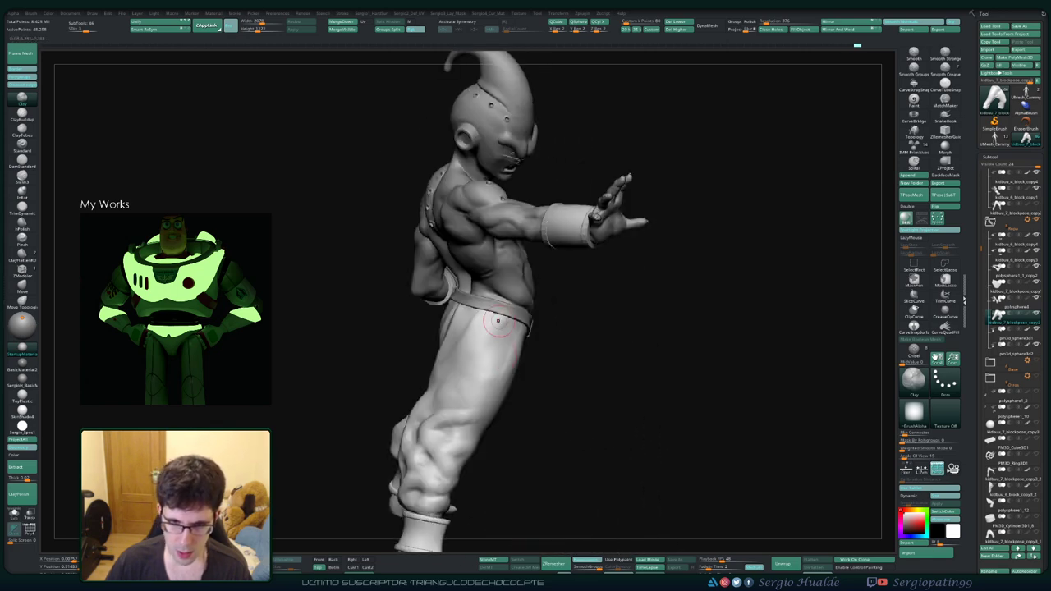
pyautogui.moveTo(510, 314); pyautogui.dragTo(500, 378)
pyautogui.press('b')
pyautogui.press('c')
pyautogui.press('l')
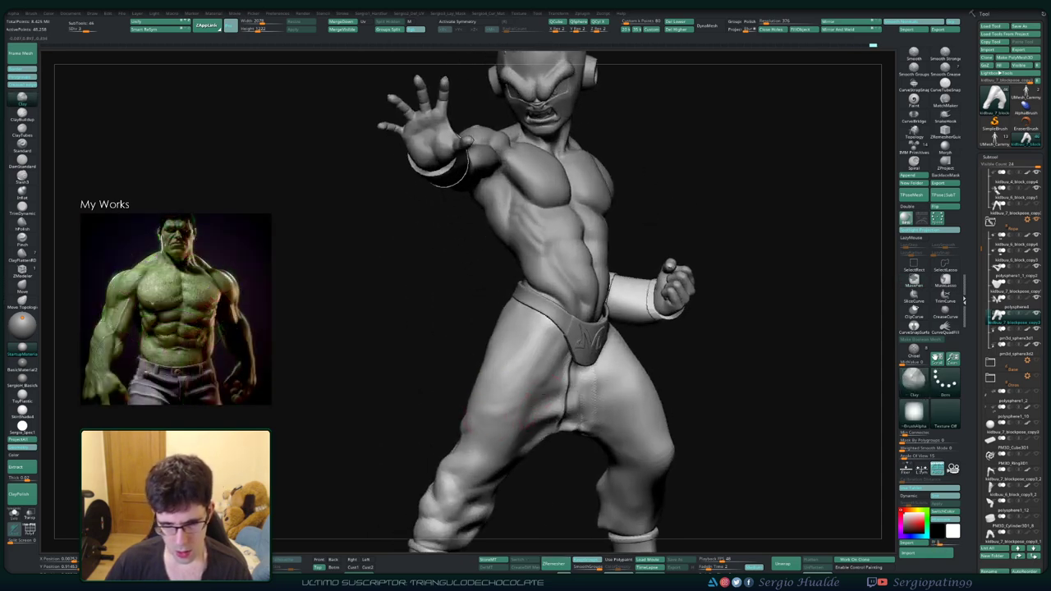
pyautogui.moveTo(504, 416)
pyautogui.mouseDown()
pyautogui.moveTo(460, 386)
pyautogui.moveTo(493, 353)
pyautogui.moveTo(536, 383)
pyautogui.mouseUp()
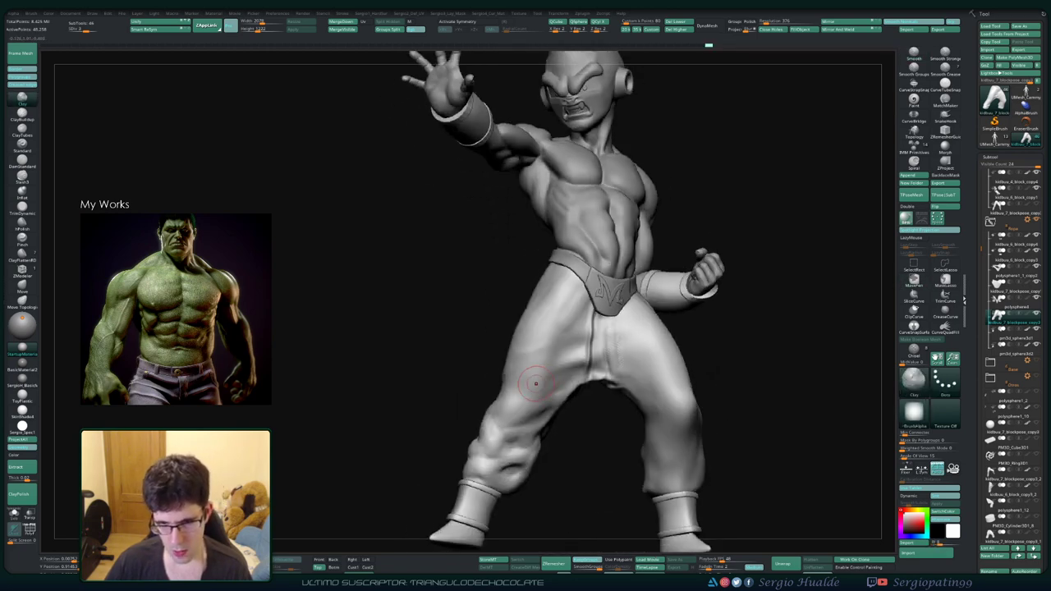
pyautogui.press('shift')
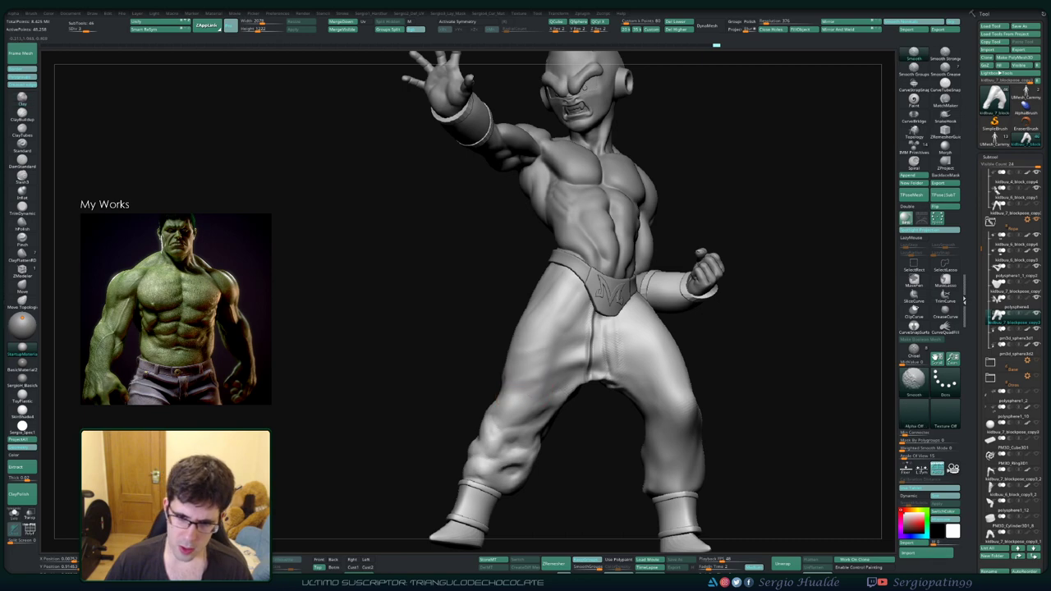
pyautogui.moveTo(495, 412); pyautogui.dragTo(634, 289)
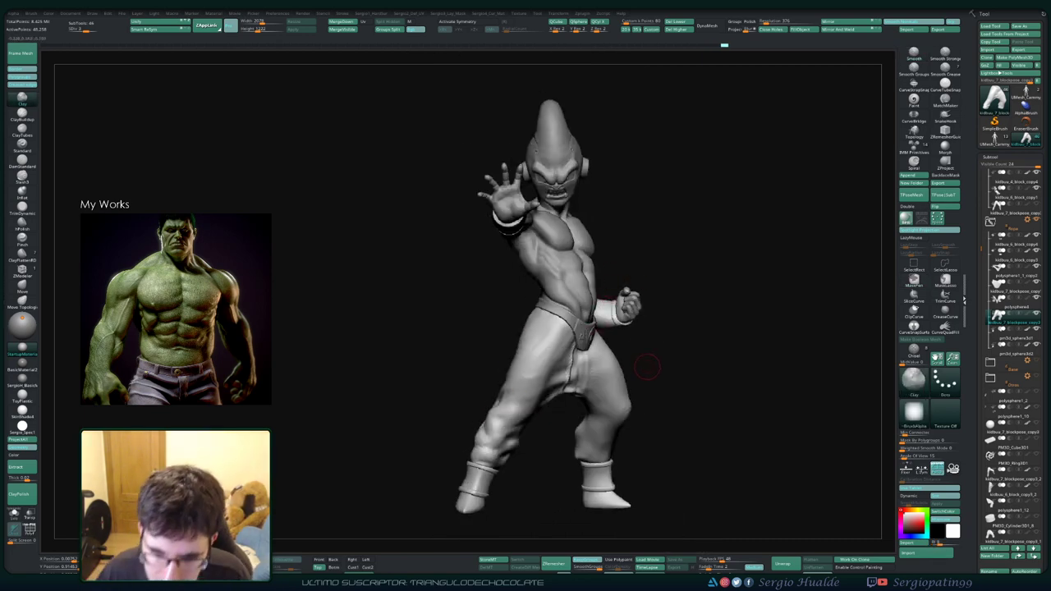
pyautogui.moveTo(628, 345)
pyautogui.mouseDown()
pyautogui.moveTo(652, 363)
pyautogui.moveTo(568, 434)
pyautogui.moveTo(542, 386)
pyautogui.mouseUp()
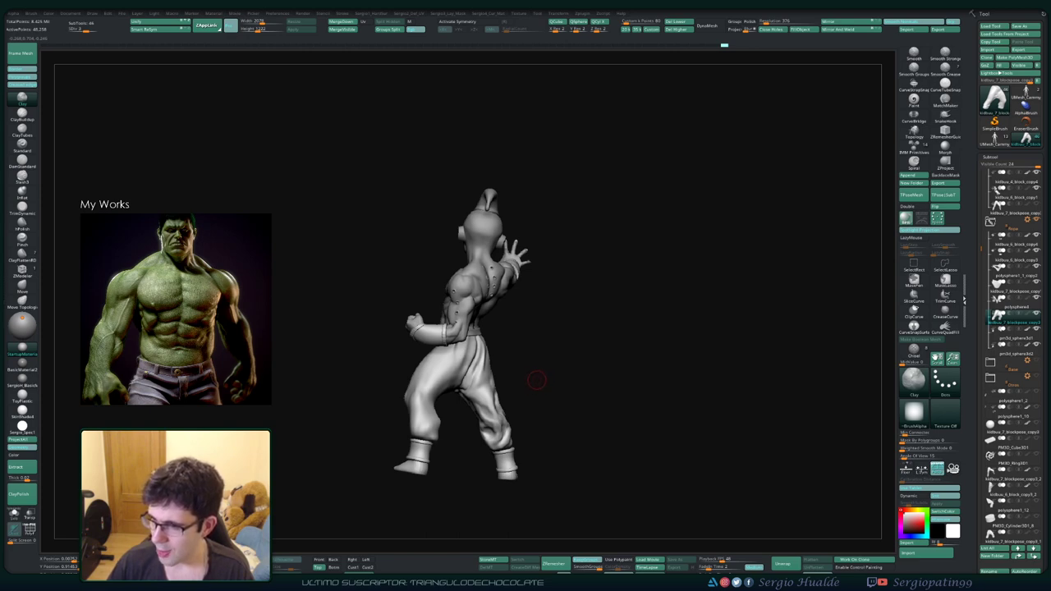
pyautogui.moveTo(537, 379); pyautogui.dragTo(481, 420)
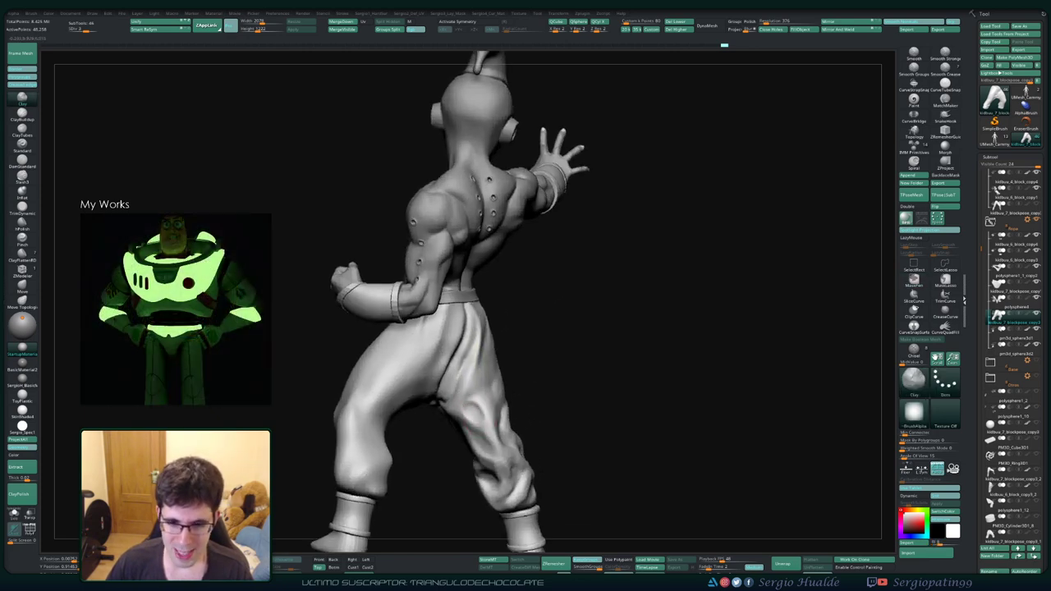
pyautogui.moveTo(491, 413)
pyautogui.mouseDown()
pyautogui.moveTo(467, 396)
pyautogui.moveTo(465, 407)
pyautogui.mouseUp()
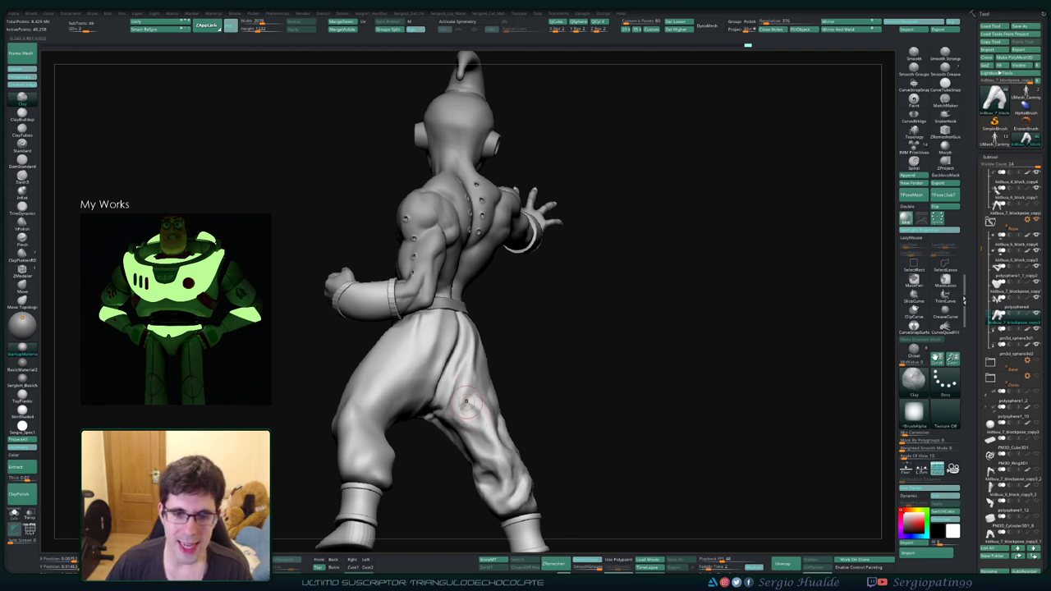
pyautogui.moveTo(461, 410); pyautogui.dragTo(488, 402)
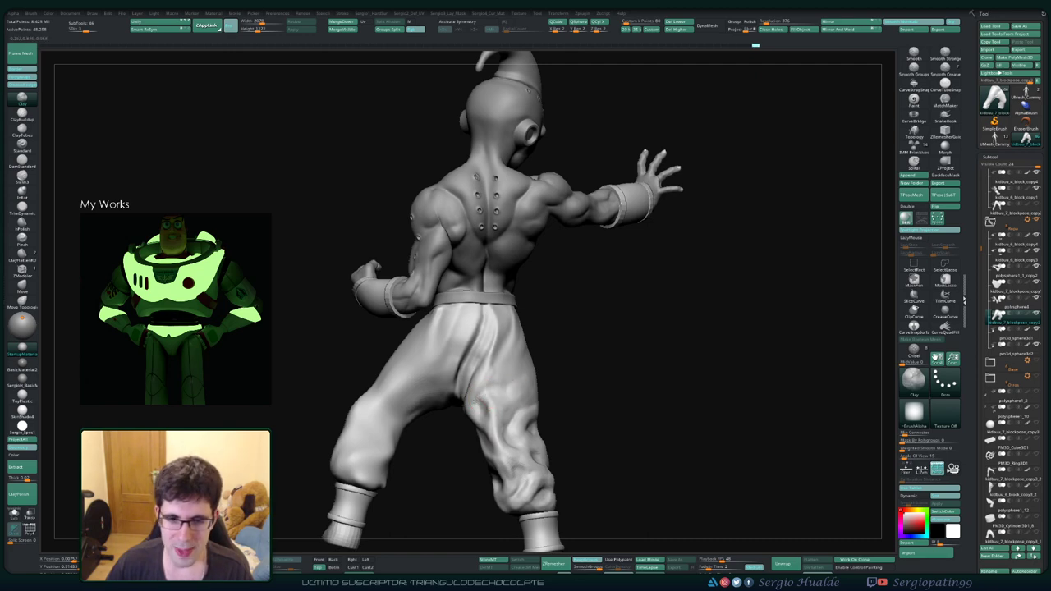
pyautogui.moveTo(497, 385); pyautogui.dragTo(500, 396)
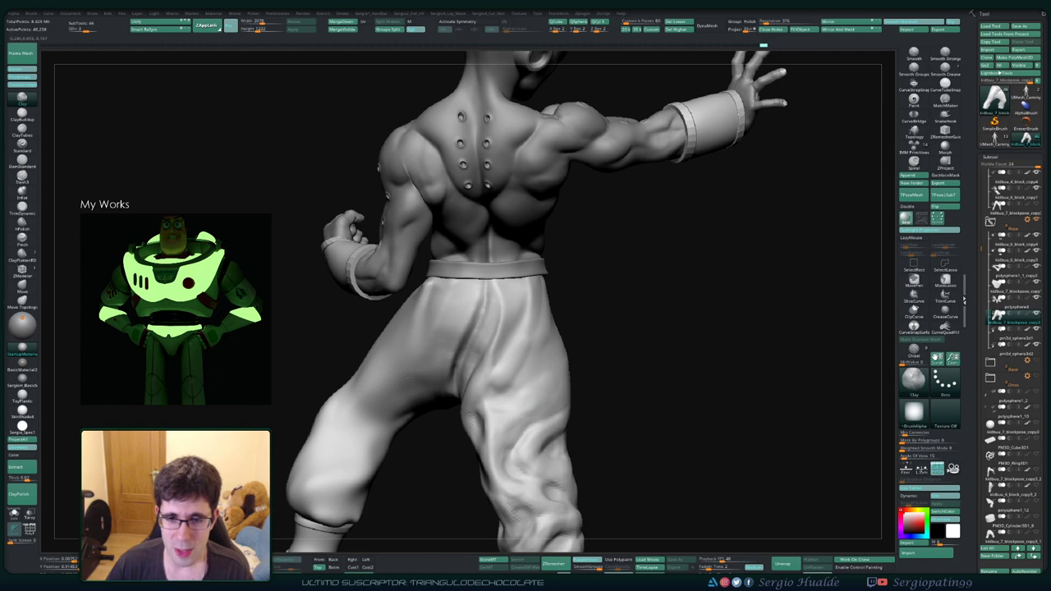
pyautogui.moveTo(511, 402)
pyautogui.mouseDown()
pyautogui.moveTo(517, 361)
pyautogui.moveTo(558, 345)
pyautogui.moveTo(570, 308)
pyautogui.moveTo(534, 364)
pyautogui.moveTo(529, 336)
pyautogui.mouseUp()
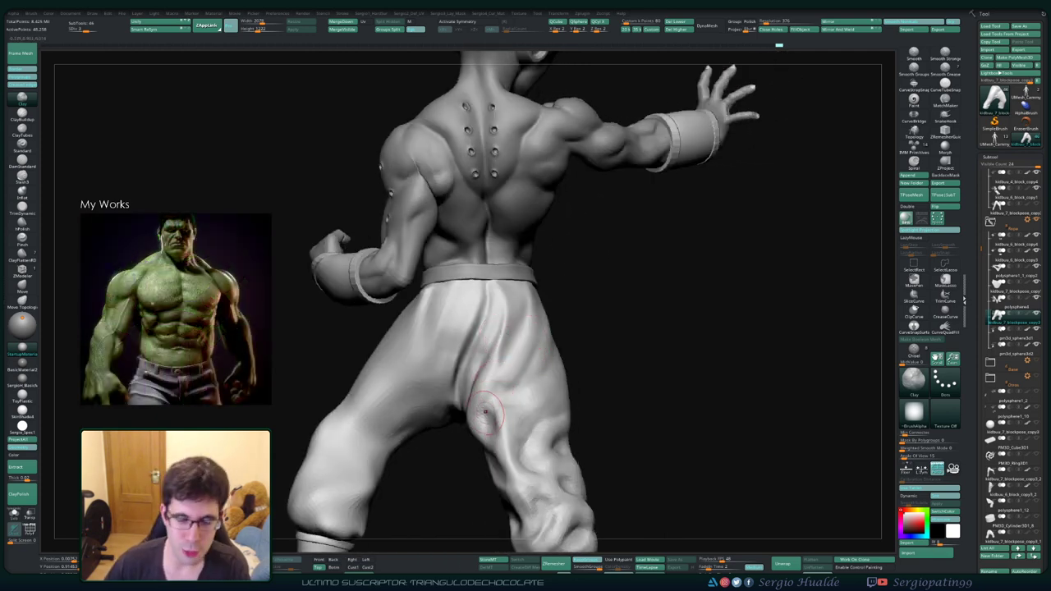
pyautogui.moveTo(503, 399); pyautogui.dragTo(520, 424)
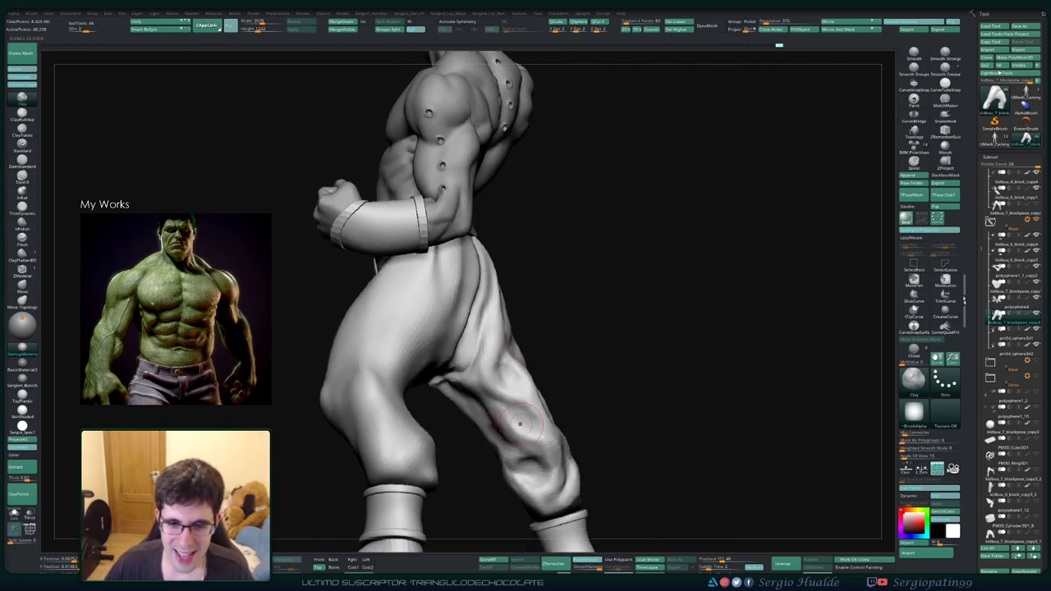
pyautogui.moveTo(513, 423); pyautogui.dragTo(493, 444)
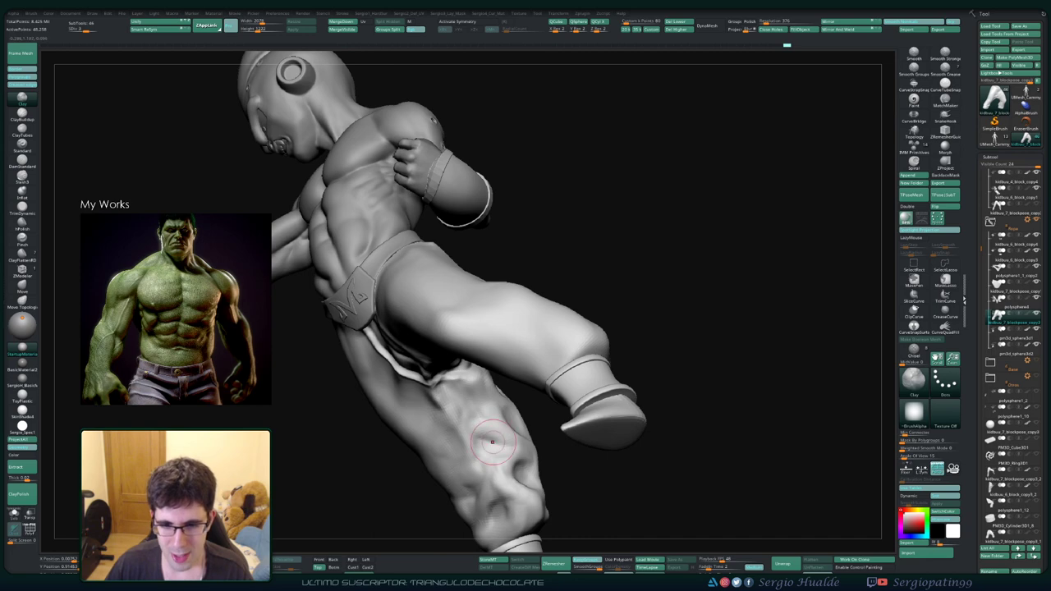
pyautogui.moveTo(493, 448); pyautogui.dragTo(479, 427, button='right')
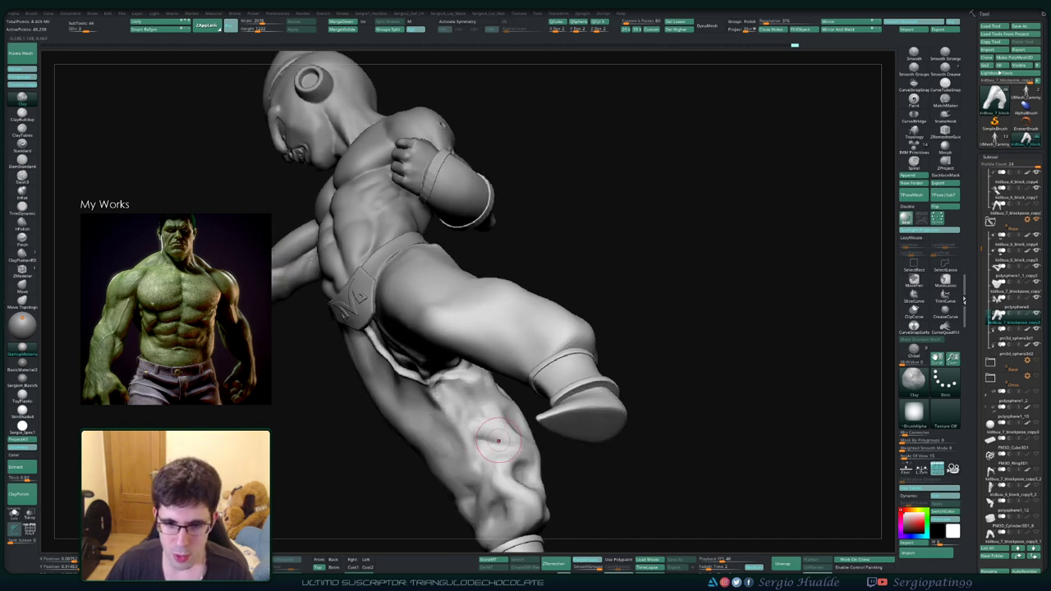
pyautogui.moveTo(468, 406)
pyautogui.mouseDown(button='right')
pyautogui.moveTo(467, 416)
pyautogui.moveTo(509, 427)
pyautogui.moveTo(534, 320)
pyautogui.mouseUp(button='right')
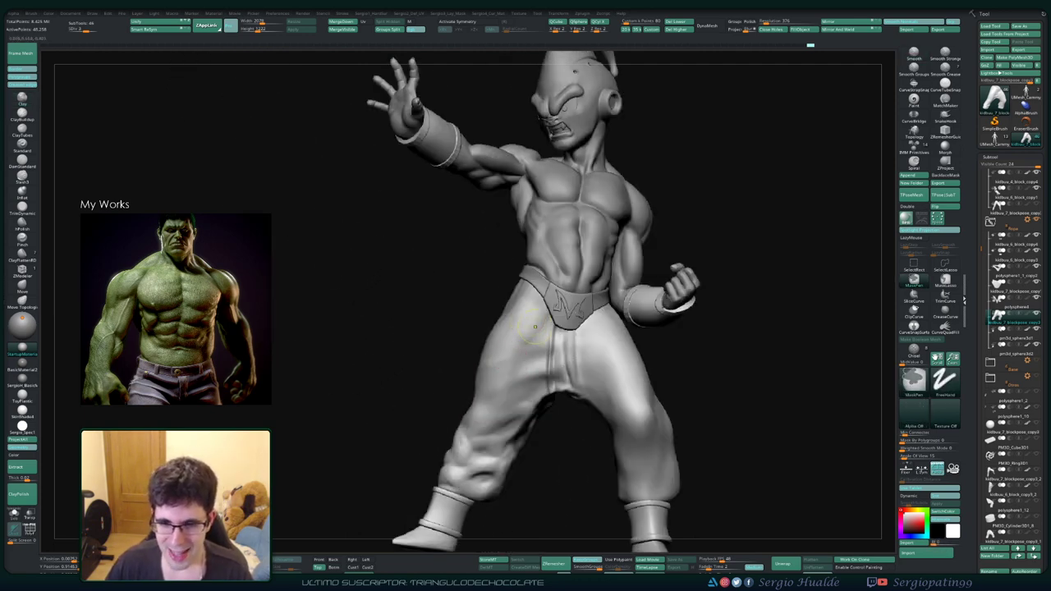
# Step: Isolate the pants and carve diagonal and vertical creases just below the waist
pyautogui.keyDown('ctrl'); pyautogui.keyDown('shift'); pyautogui.click(534, 320); pyautogui.keyUp('shift'); pyautogui.keyUp('ctrl')
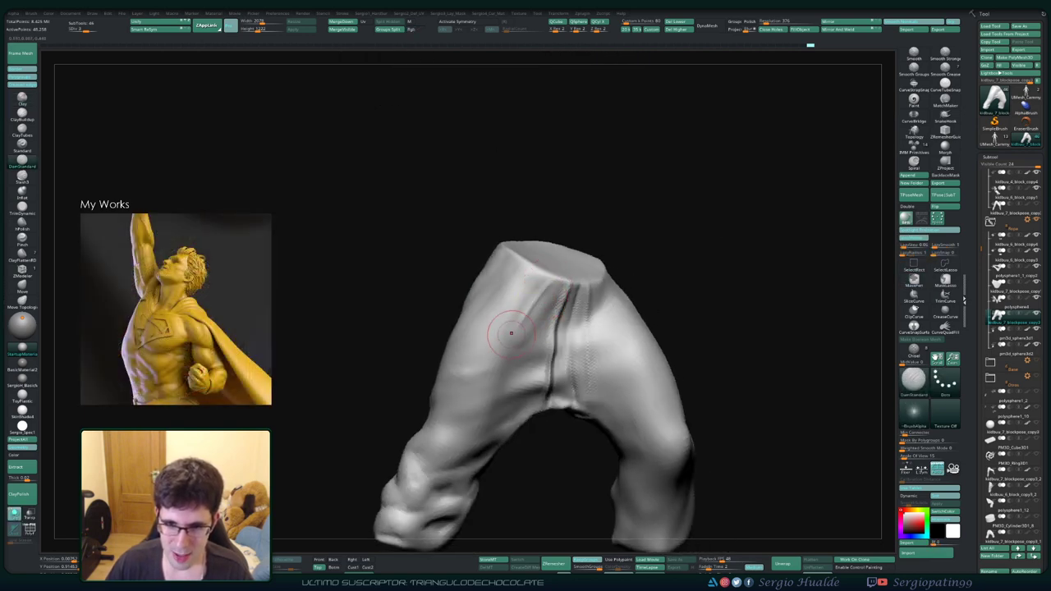
pyautogui.moveTo(532, 317); pyautogui.dragTo(562, 271)
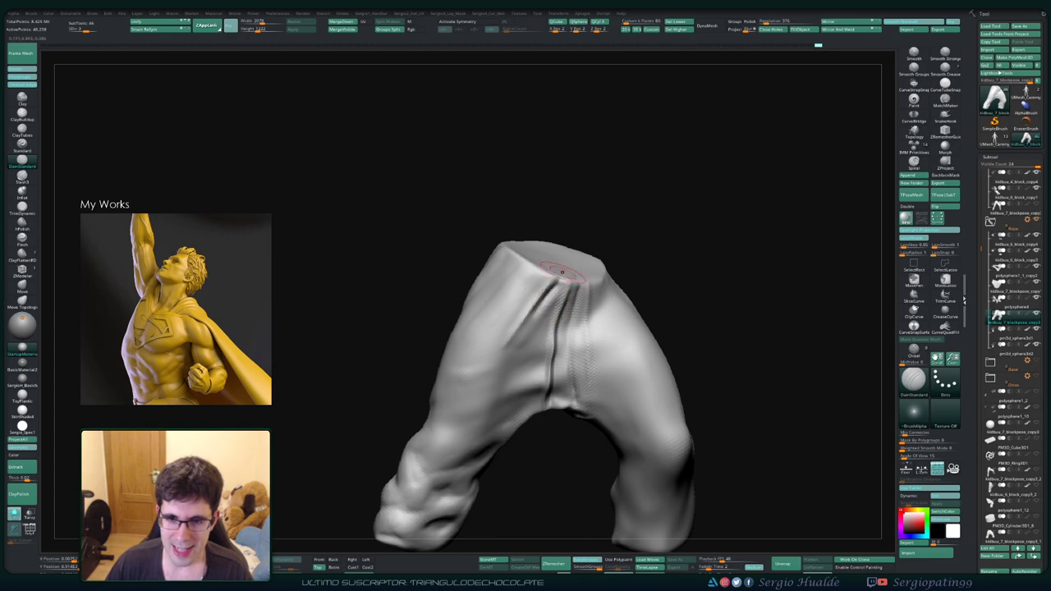
pyautogui.moveTo(562, 271); pyautogui.dragTo(534, 283, button='right')
pyautogui.moveTo(516, 337); pyautogui.dragTo(565, 281)
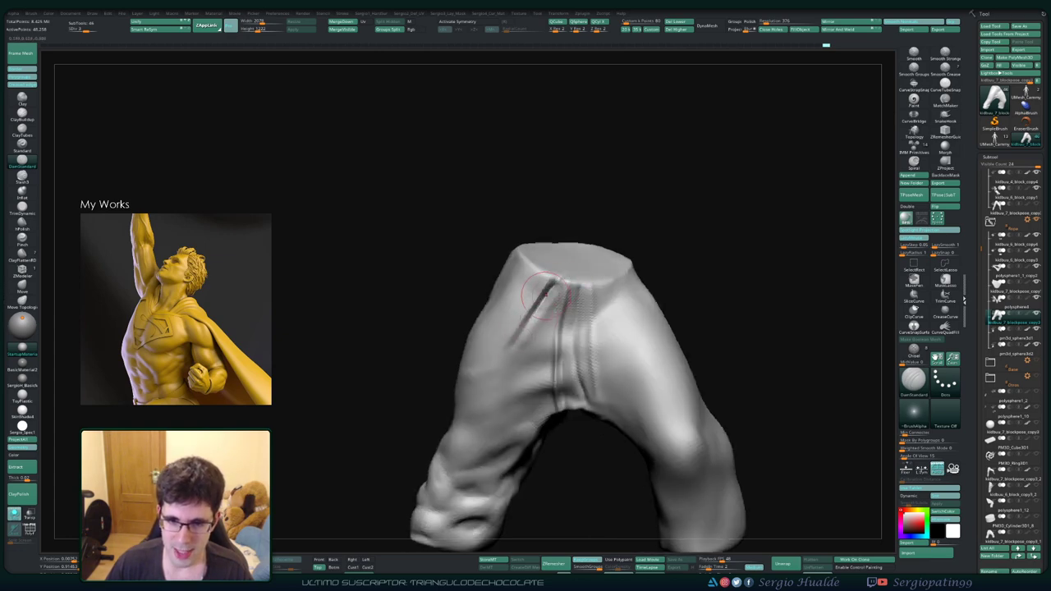
pyautogui.moveTo(524, 313); pyautogui.dragTo(493, 386, button='right')
pyautogui.moveTo(503, 517)
pyautogui.mouseDown()
pyautogui.moveTo(510, 374)
pyautogui.moveTo(450, 450)
pyautogui.mouseUp()
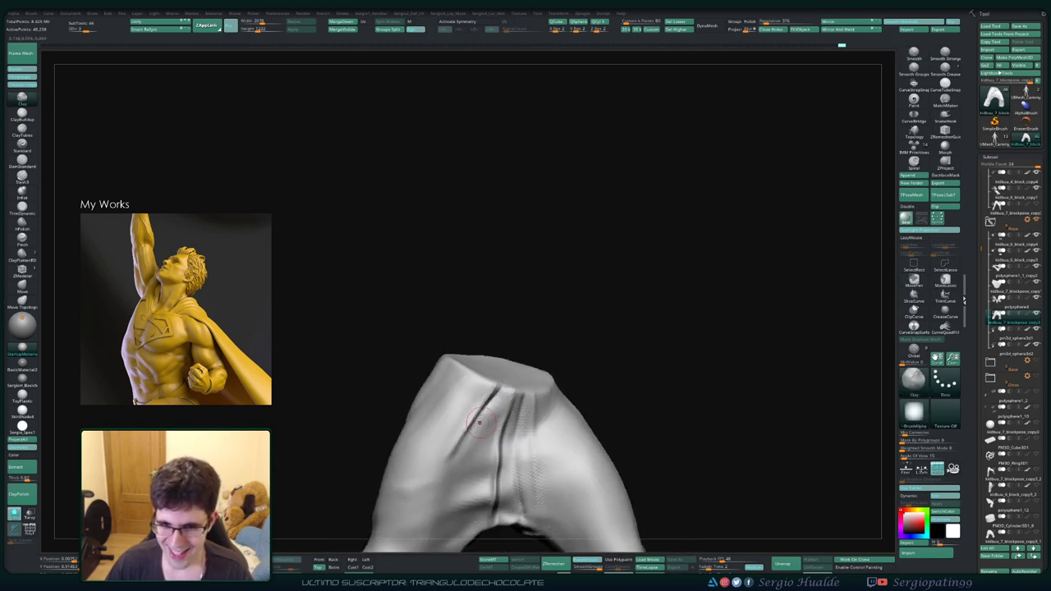
# Step: Orbit to the waist opening and deepen the upper crease with the Clay brush
pyautogui.moveTo(460, 411); pyautogui.dragTo(486, 377, button='right')
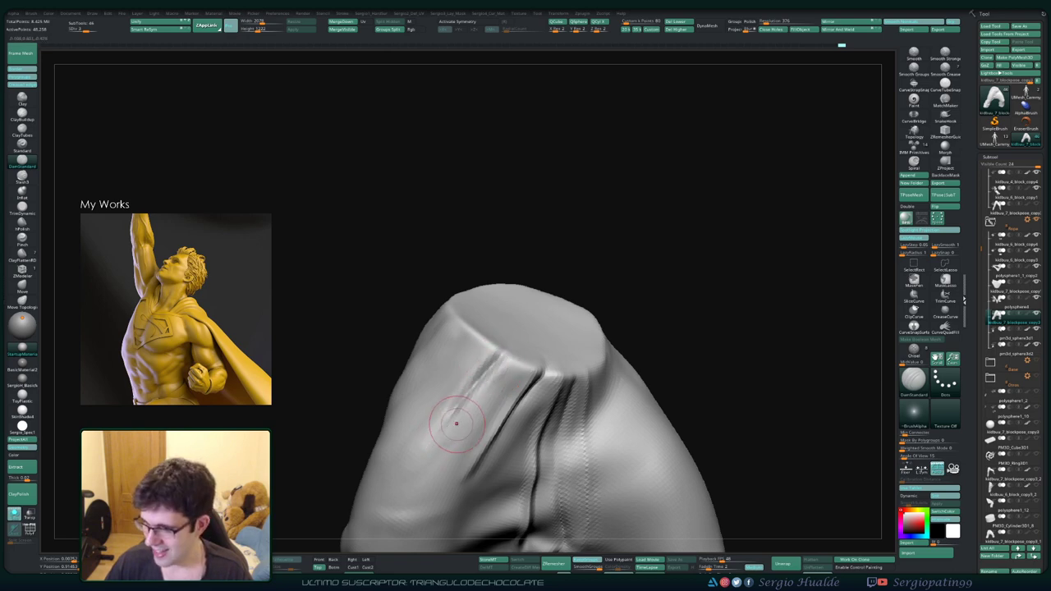
pyautogui.moveTo(446, 434)
pyautogui.mouseDown(button='right')
pyautogui.moveTo(481, 364)
pyautogui.moveTo(487, 372)
pyautogui.mouseUp(button='right')
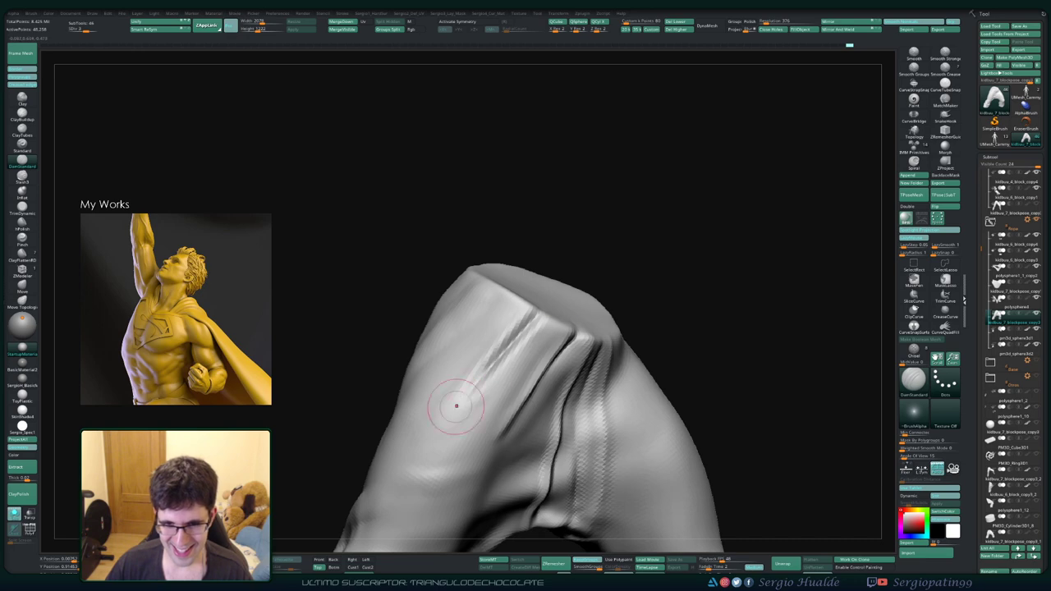
pyautogui.press('b')
pyautogui.press('c')
pyautogui.press('l')
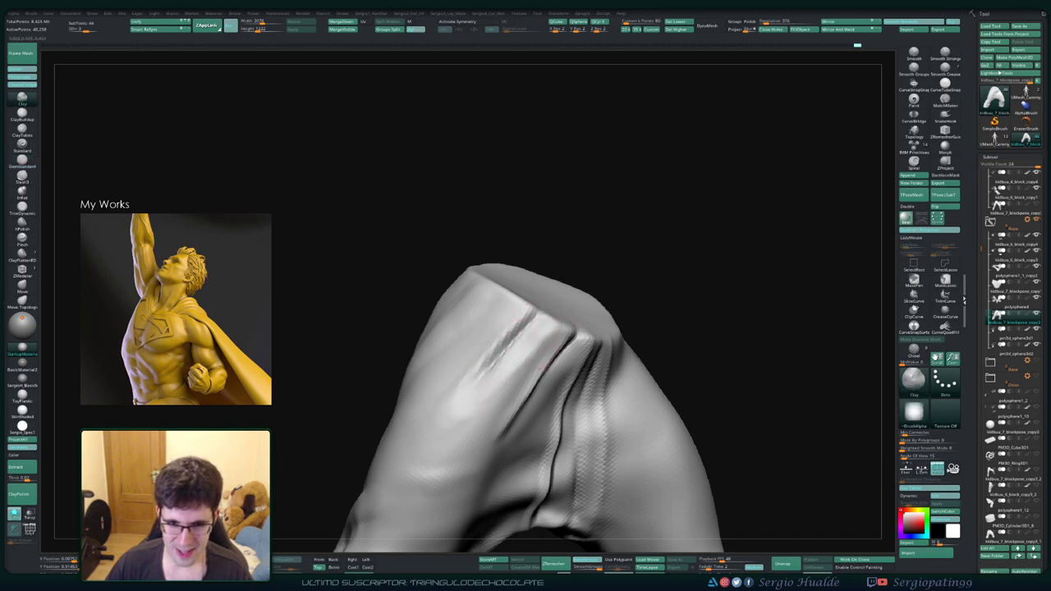
pyautogui.moveTo(530, 365); pyautogui.dragTo(559, 332)
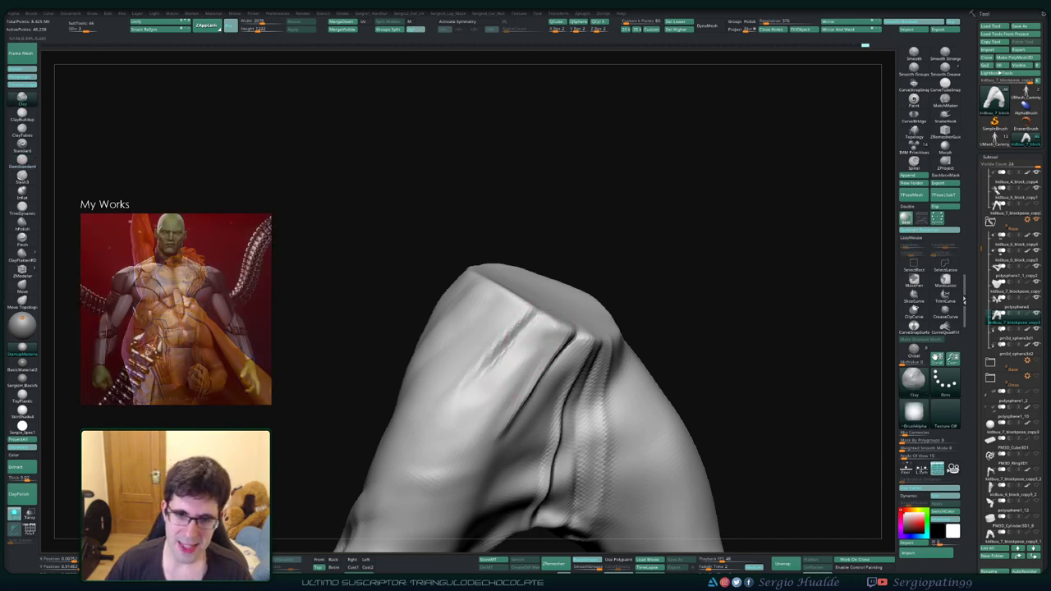
# Step: Switch between DamStandard and Clay while orbiting around the pants' top opening
pyautogui.moveTo(501, 329)
pyautogui.mouseDown(button='right')
pyautogui.moveTo(493, 345)
pyautogui.moveTo(517, 329)
pyautogui.mouseUp(button='right')
pyautogui.press('b')
pyautogui.press('d')
pyautogui.press('s')
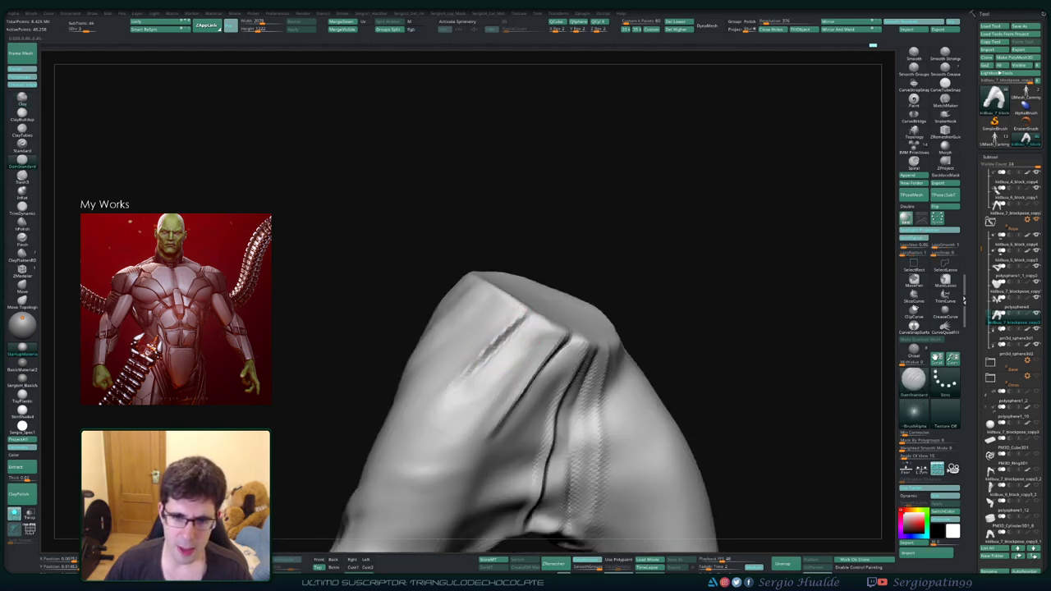
pyautogui.press('b')
pyautogui.press('c')
pyautogui.press('b')
pyautogui.moveTo(446, 399)
pyautogui.mouseDown(button='right')
pyautogui.moveTo(471, 375)
pyautogui.moveTo(469, 354)
pyautogui.mouseUp(button='right')
pyautogui.press('b')
pyautogui.press('d')
pyautogui.press('s')
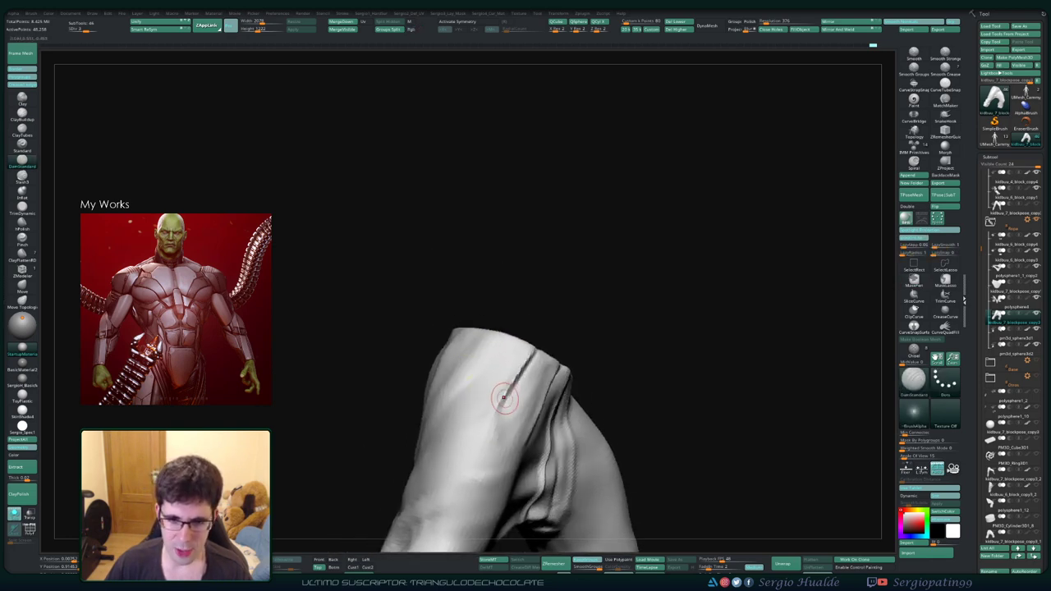
pyautogui.moveTo(483, 417)
pyautogui.mouseDown(button='right')
pyautogui.moveTo(488, 427)
pyautogui.moveTo(502, 372)
pyautogui.moveTo(540, 383)
pyautogui.moveTo(547, 417)
pyautogui.moveTo(535, 422)
pyautogui.moveTo(545, 421)
pyautogui.moveTo(517, 419)
pyautogui.moveTo(566, 423)
pyautogui.moveTo(537, 428)
pyautogui.moveTo(542, 477)
pyautogui.mouseUp(button='right')
# Step: Try the Move brush, return to DamStandard, and turn the pants to a front-side view
pyautogui.press('b')
pyautogui.press('m')
pyautogui.press('v')
pyautogui.press('s')
pyautogui.press('b')
pyautogui.press('d')
pyautogui.press('s')
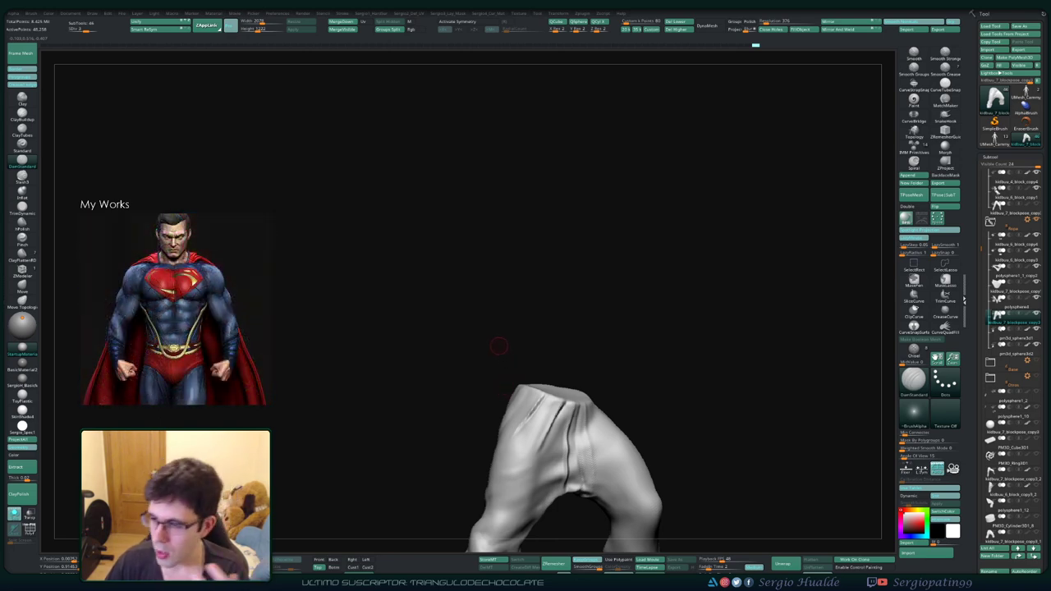
pyautogui.moveTo(502, 359); pyautogui.dragTo(517, 366, button='right')
pyautogui.moveTo(512, 446); pyautogui.dragTo(525, 366, button='right')
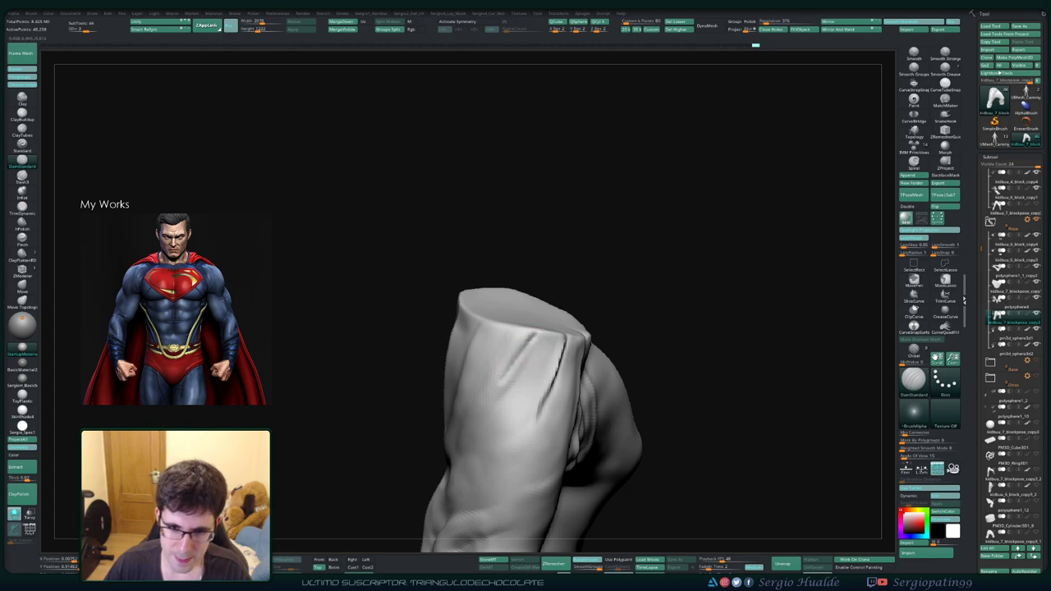
pyautogui.moveTo(469, 425)
pyautogui.mouseDown(button='right')
pyautogui.moveTo(501, 371)
pyautogui.moveTo(480, 404)
pyautogui.moveTo(522, 361)
pyautogui.mouseUp(button='right')
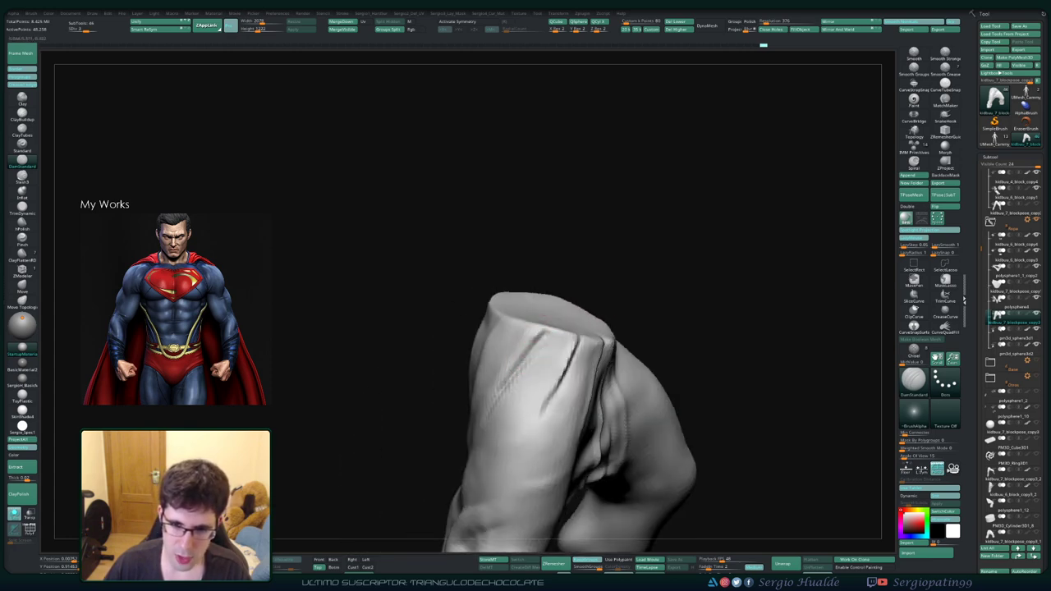
pyautogui.moveTo(468, 422)
pyautogui.mouseDown(button='right')
pyautogui.moveTo(530, 370)
pyautogui.moveTo(517, 366)
pyautogui.moveTo(552, 332)
pyautogui.mouseUp(button='right')
pyautogui.press('shift')
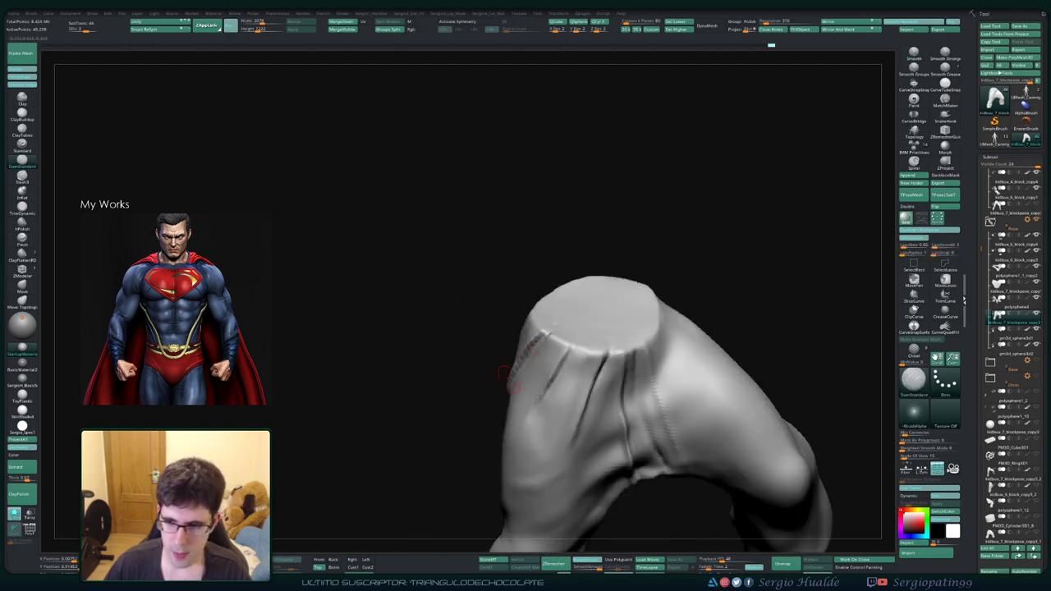
pyautogui.moveTo(505, 374)
pyautogui.mouseDown(button='right')
pyautogui.moveTo(511, 383)
pyautogui.moveTo(534, 329)
pyautogui.moveTo(549, 326)
pyautogui.mouseUp(button='right')
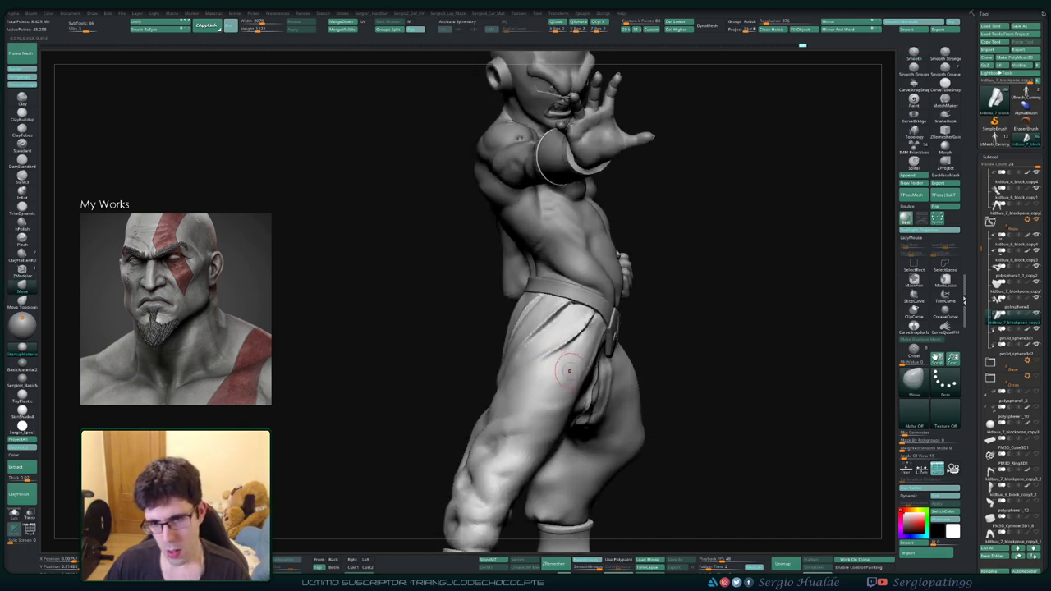
# Step: Reshape the front pant folds with the Move brush, then reselect DamStandard
pyautogui.keyDown('ctrl'); pyautogui.moveTo(557, 405); pyautogui.dragTo(618, 339, button='right'); pyautogui.keyUp('ctrl')
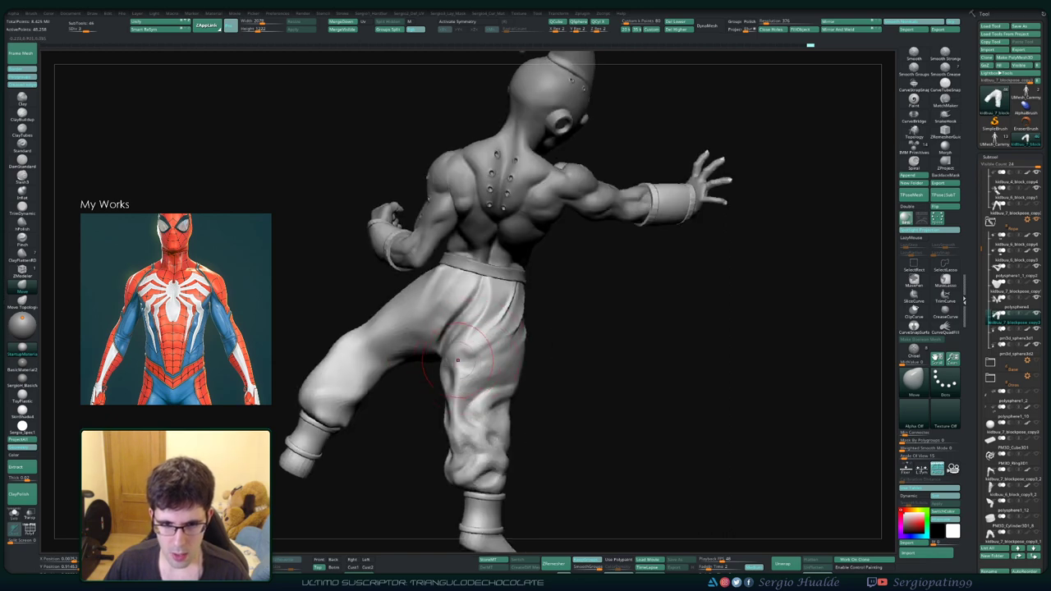
pyautogui.moveTo(450, 344); pyautogui.dragTo(457, 386)
pyautogui.moveTo(471, 346)
pyautogui.mouseDown(button='right')
pyautogui.moveTo(485, 313)
pyautogui.moveTo(502, 320)
pyautogui.mouseUp(button='right')
pyautogui.press('b')
pyautogui.press('d')
pyautogui.press('s')
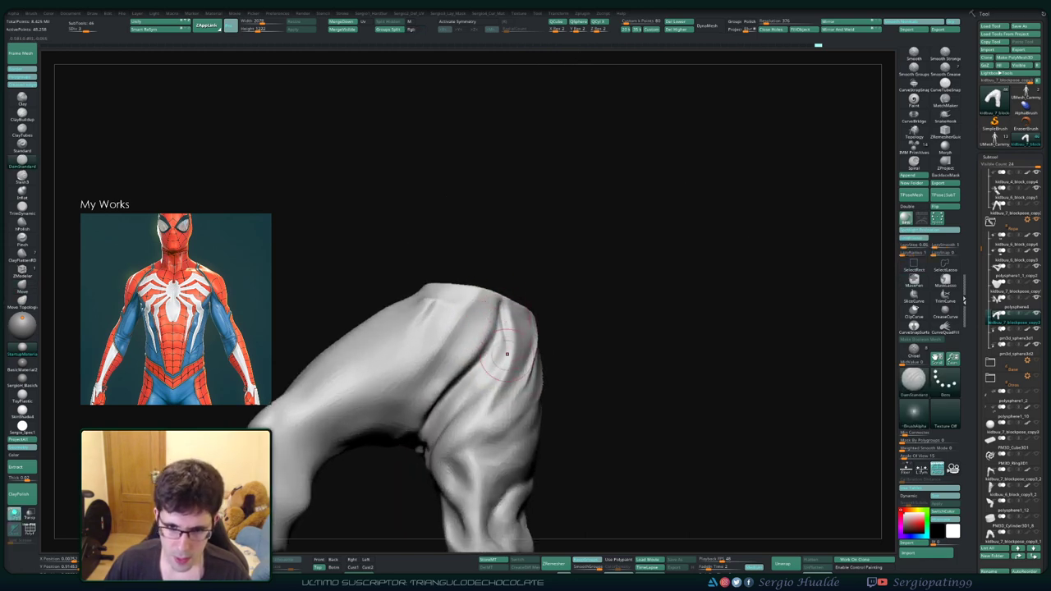
# Step: Orbit around the hips and bring the whole Kid Buu figure back into view
pyautogui.moveTo(507, 354); pyautogui.dragTo(503, 349, button='right')
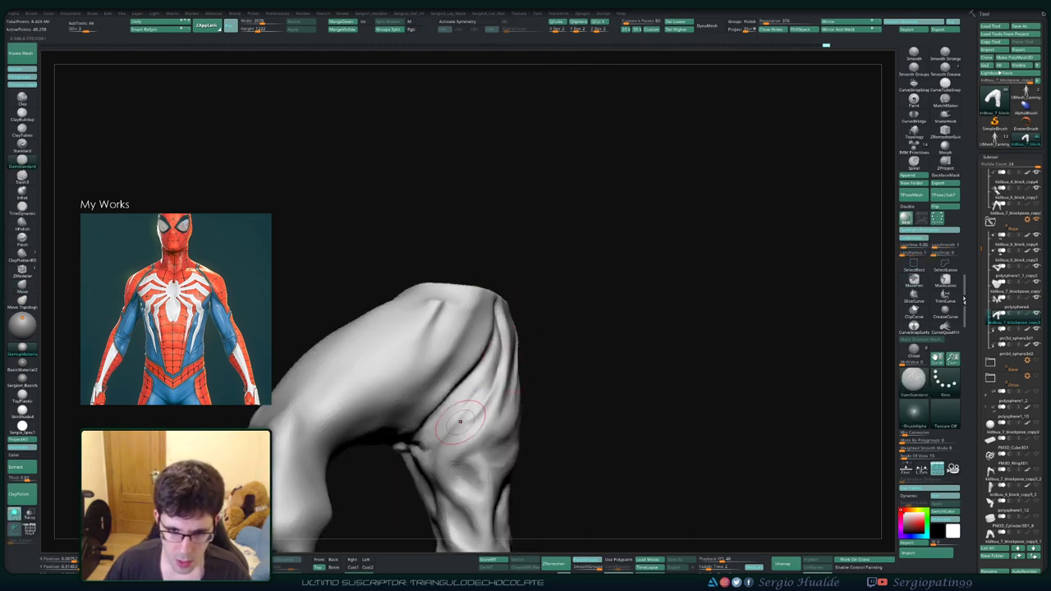
pyautogui.moveTo(468, 415)
pyautogui.mouseDown(button='right')
pyautogui.moveTo(459, 410)
pyautogui.moveTo(471, 430)
pyautogui.mouseUp(button='right')
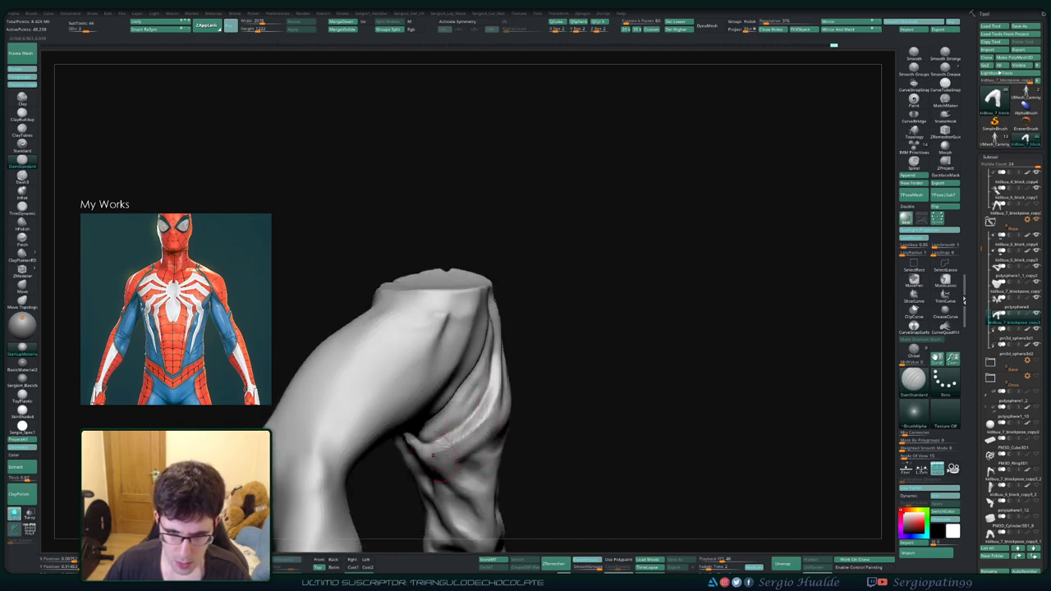
pyautogui.moveTo(470, 430)
pyautogui.mouseDown(button='right')
pyautogui.moveTo(492, 418)
pyautogui.moveTo(468, 403)
pyautogui.moveTo(477, 393)
pyautogui.moveTo(457, 387)
pyautogui.moveTo(537, 470)
pyautogui.moveTo(529, 365)
pyautogui.moveTo(540, 397)
pyautogui.moveTo(531, 400)
pyautogui.mouseUp(button='right')
pyautogui.hotkey('ctrl', 'shift', 'f')
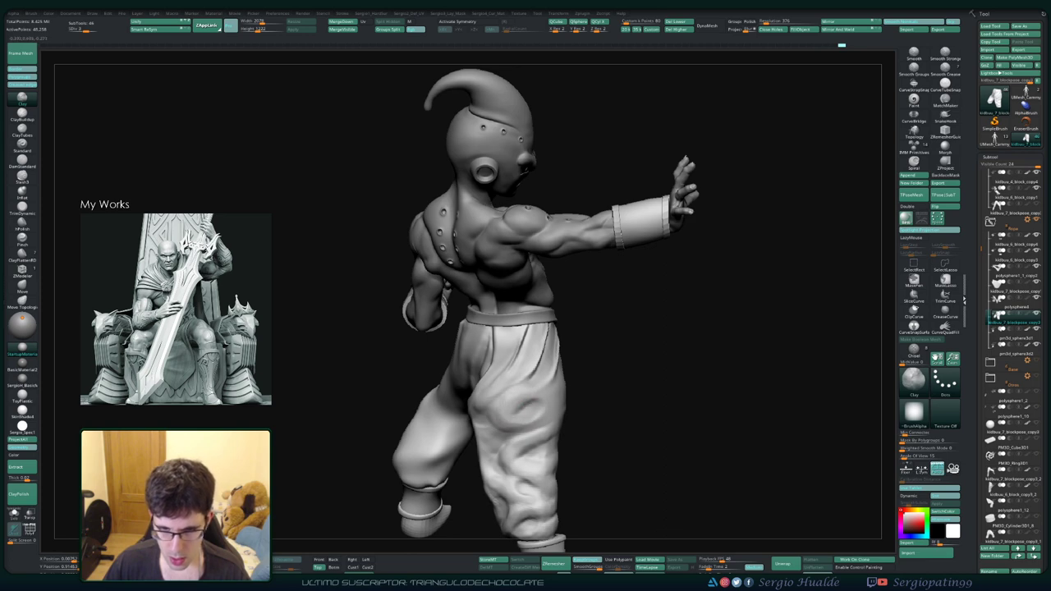
pyautogui.moveTo(490, 417); pyautogui.dragTo(517, 419, button='right')
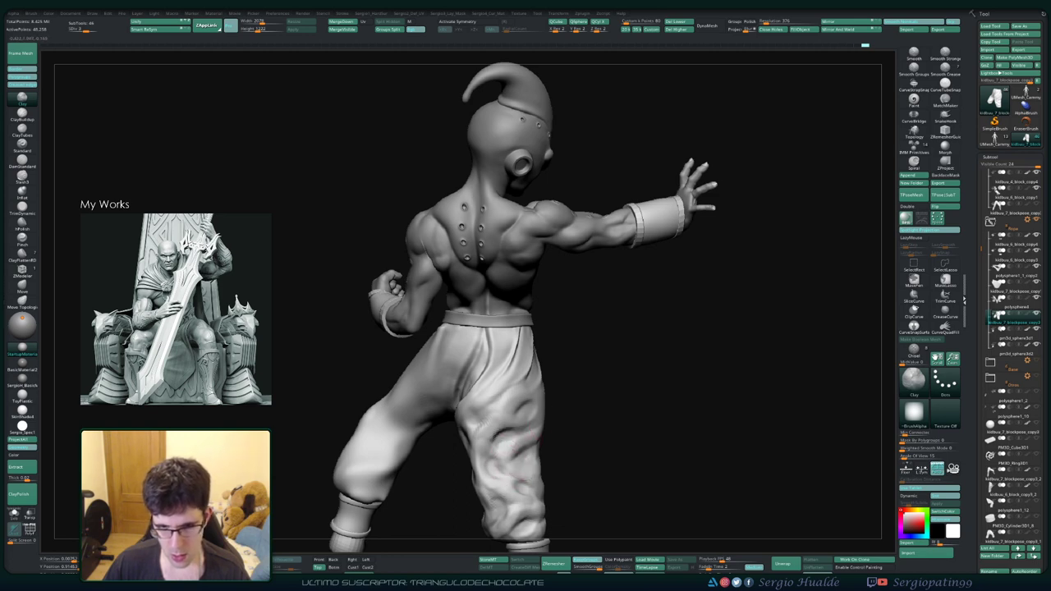
pyautogui.moveTo(517, 419); pyautogui.dragTo(486, 448, button='right')
# Step: Select the Standard brush (BST) and inspect the figure from back, side and front
pyautogui.press('b')
pyautogui.press('s')
pyautogui.press('t')
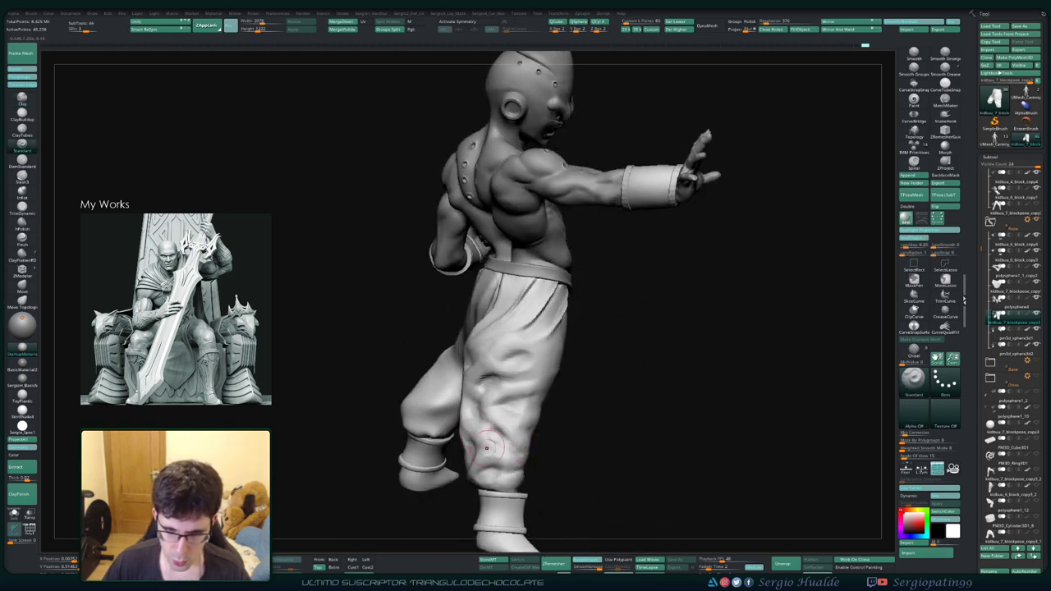
pyautogui.moveTo(493, 405); pyautogui.dragTo(494, 456, button='right')
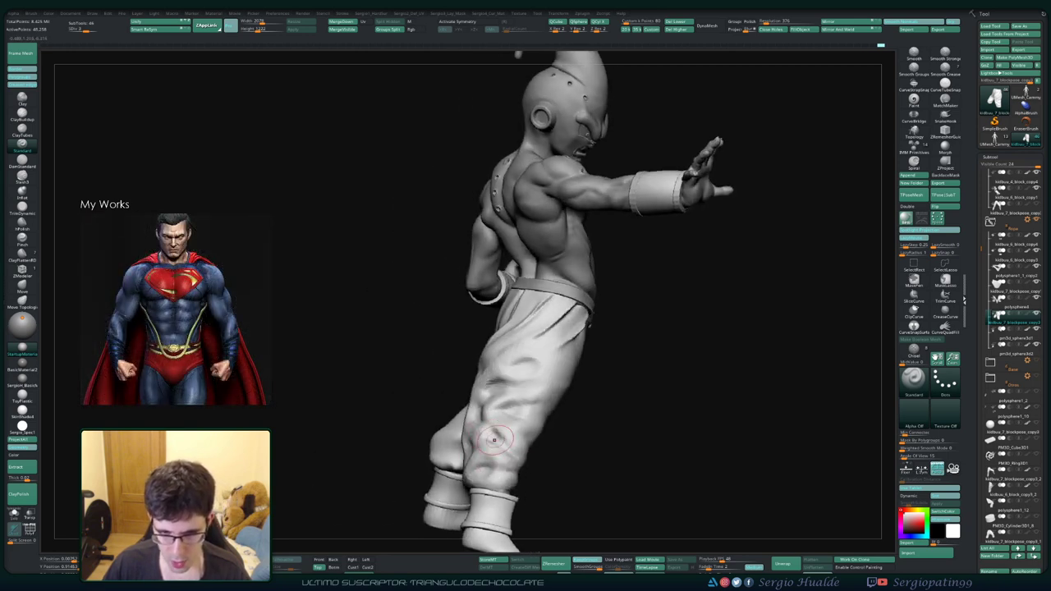
pyautogui.moveTo(494, 440)
pyautogui.mouseDown(button='right')
pyautogui.moveTo(517, 441)
pyautogui.moveTo(516, 401)
pyautogui.mouseUp(button='right')
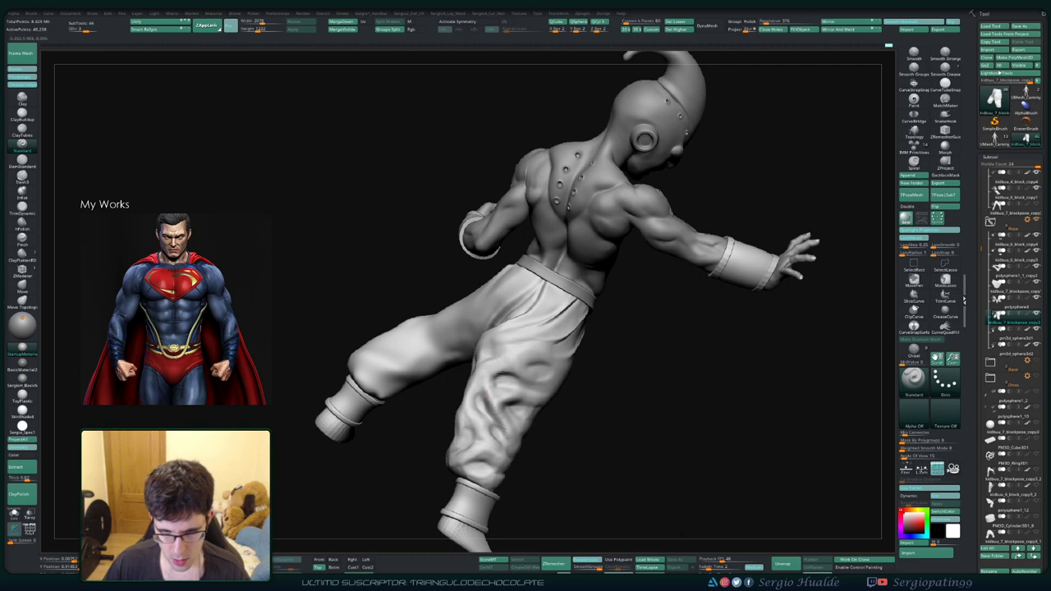
pyautogui.moveTo(542, 394)
pyautogui.mouseDown()
pyautogui.moveTo(468, 401)
pyautogui.moveTo(507, 374)
pyautogui.mouseUp()
pyautogui.moveTo(500, 333)
pyautogui.mouseDown()
pyautogui.moveTo(516, 336)
pyautogui.moveTo(486, 342)
pyautogui.moveTo(518, 395)
pyautogui.moveTo(664, 371)
pyautogui.moveTo(664, 383)
pyautogui.moveTo(526, 421)
pyautogui.moveTo(526, 324)
pyautogui.mouseUp()
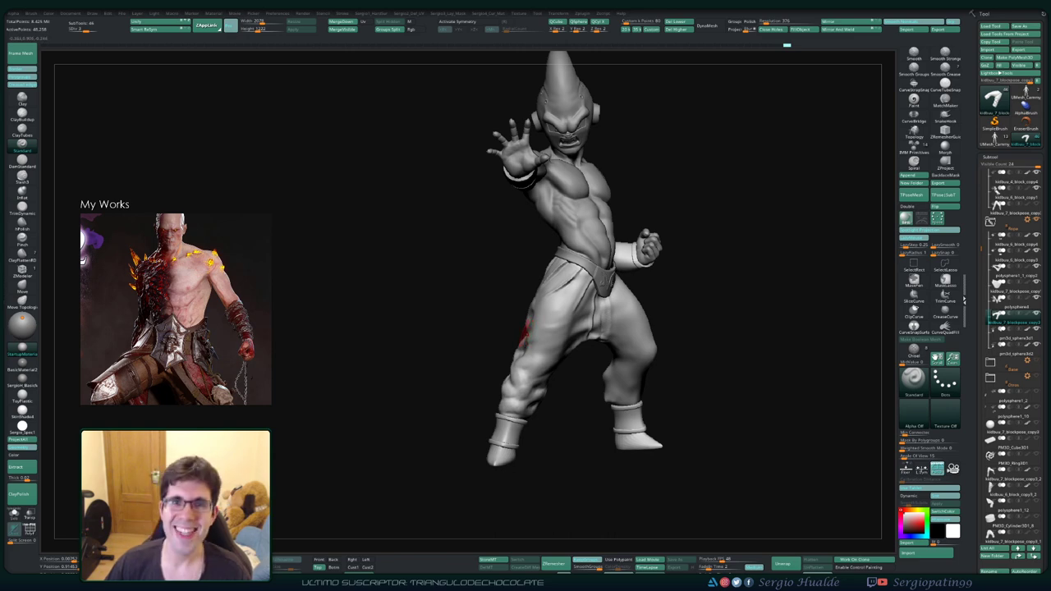
# Step: Zoom in on the legs and carve a new crease into the lower left pant-leg fold
pyautogui.moveTo(543, 350)
pyautogui.mouseDown()
pyautogui.moveTo(554, 322)
pyautogui.moveTo(550, 378)
pyautogui.mouseUp()
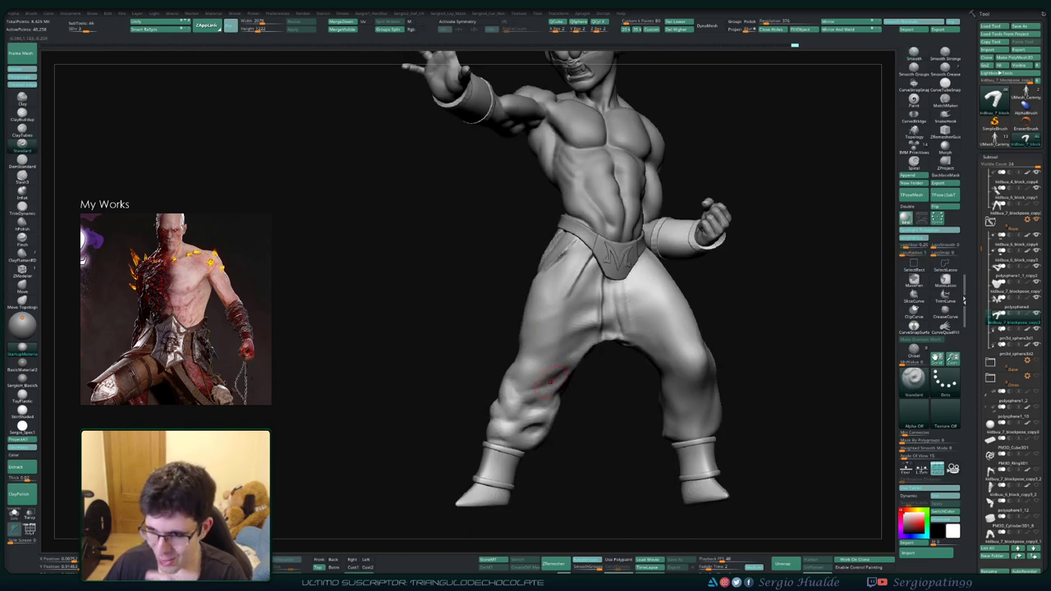
pyautogui.moveTo(551, 378); pyautogui.dragTo(554, 369)
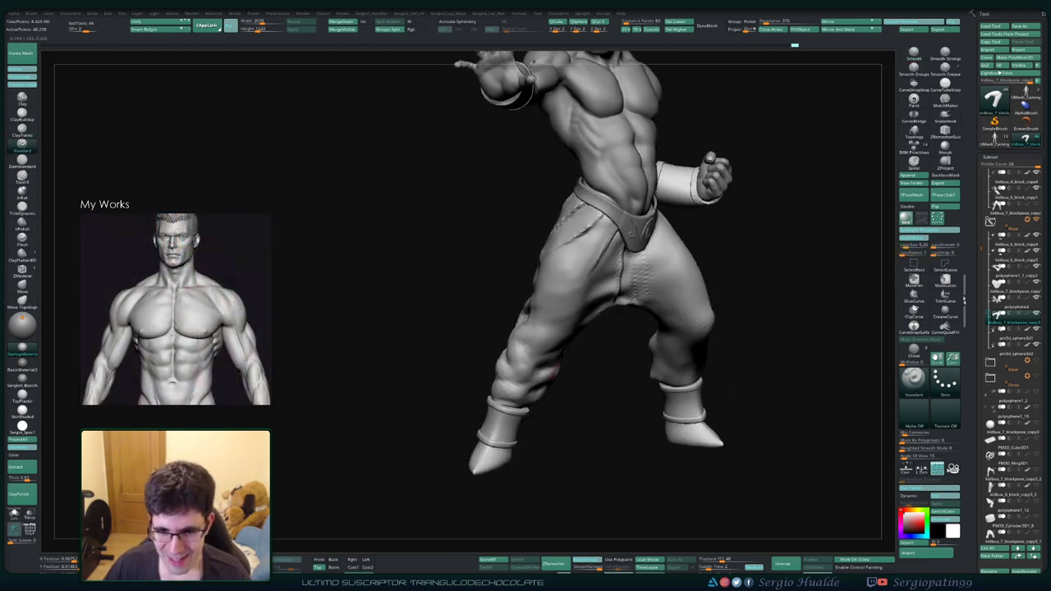
pyautogui.keyDown('ctrl'); pyautogui.moveTo(554, 369); pyautogui.dragTo(538, 349, button='right'); pyautogui.keyUp('ctrl')
pyautogui.moveTo(548, 343); pyautogui.dragTo(532, 353)
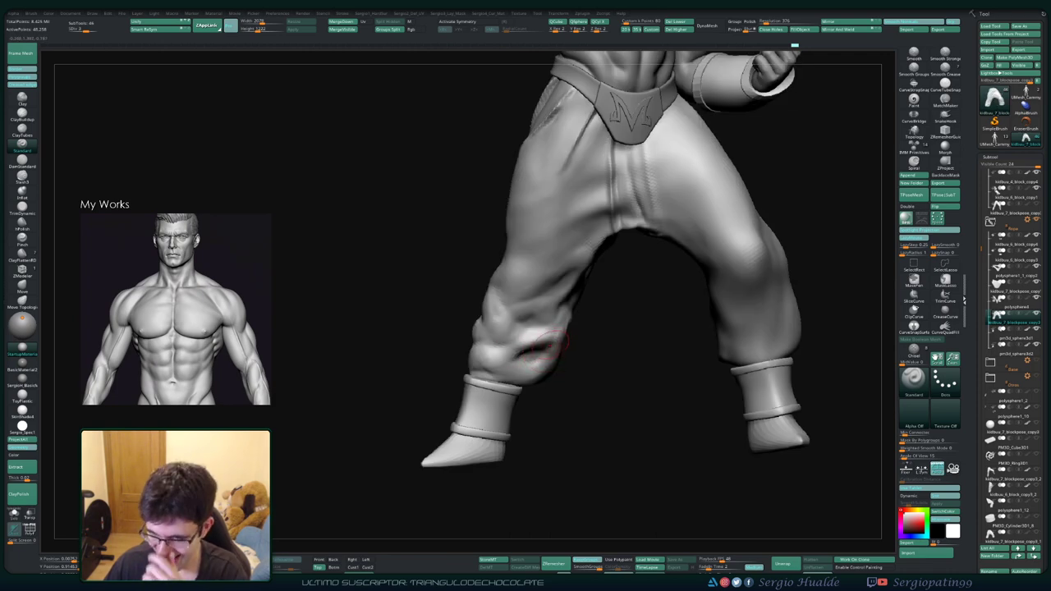
pyautogui.moveTo(548, 353); pyautogui.dragTo(549, 349, button='right')
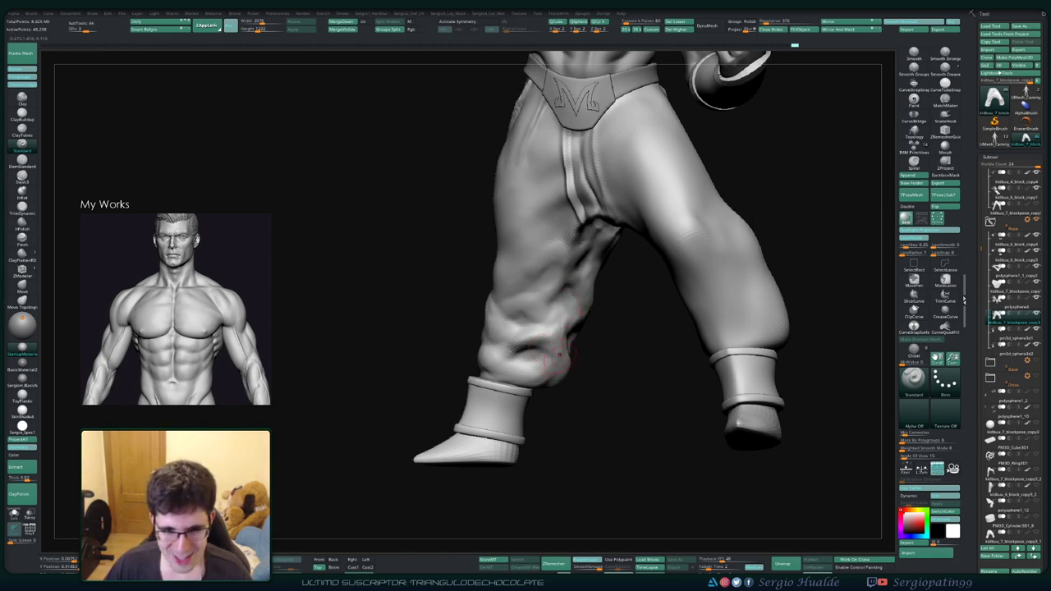
# Step: Reshape the fabric folds around the knee and just above the left ankle cuff
pyautogui.moveTo(560, 362)
pyautogui.mouseDown(button='right')
pyautogui.moveTo(553, 370)
pyautogui.moveTo(580, 321)
pyautogui.mouseUp(button='right')
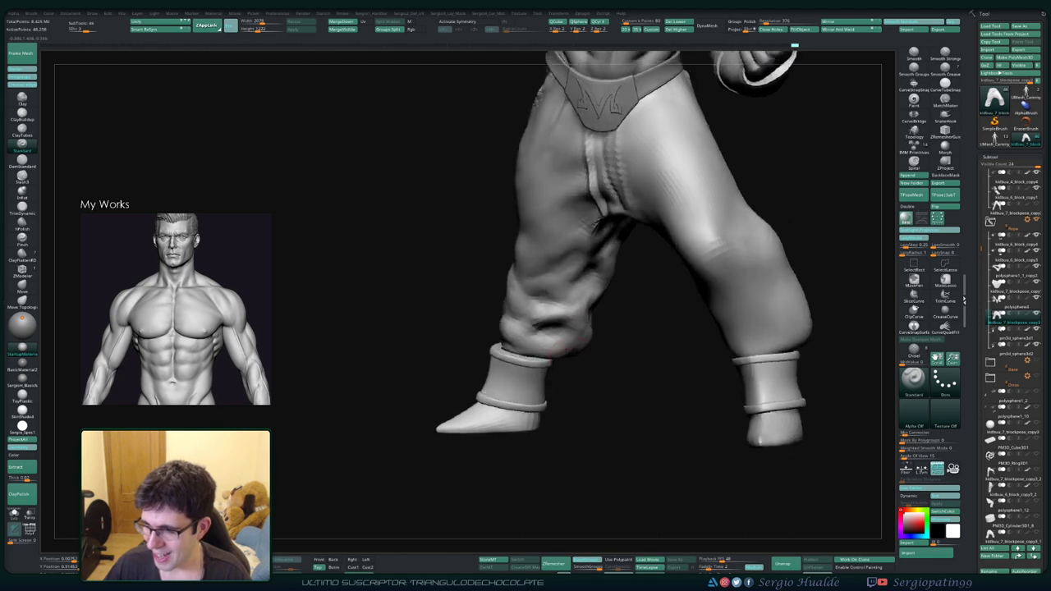
pyautogui.moveTo(581, 320); pyautogui.dragTo(575, 324)
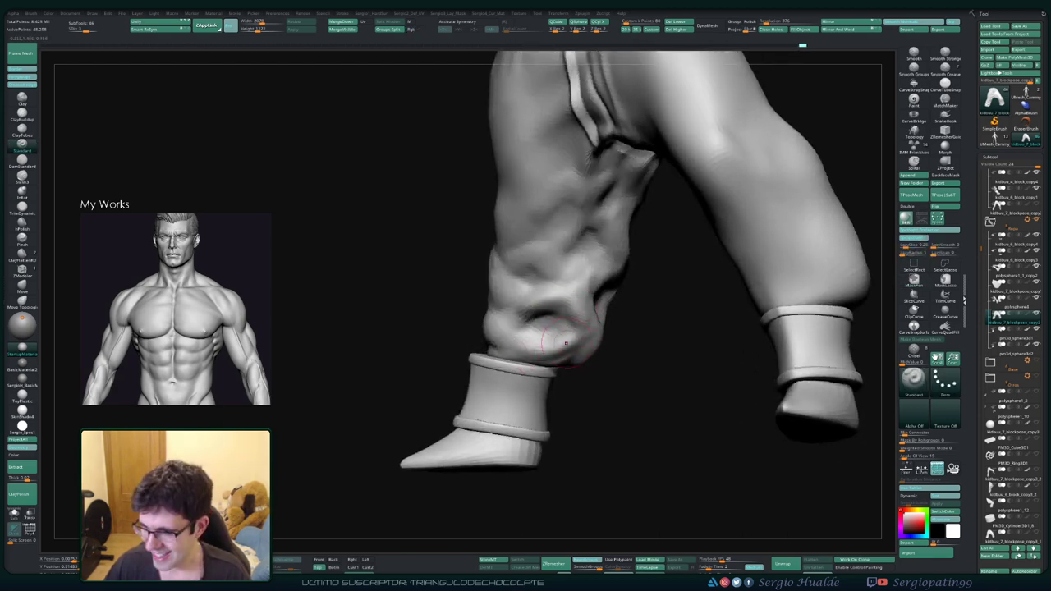
pyautogui.moveTo(567, 345); pyautogui.dragTo(505, 341, button='right')
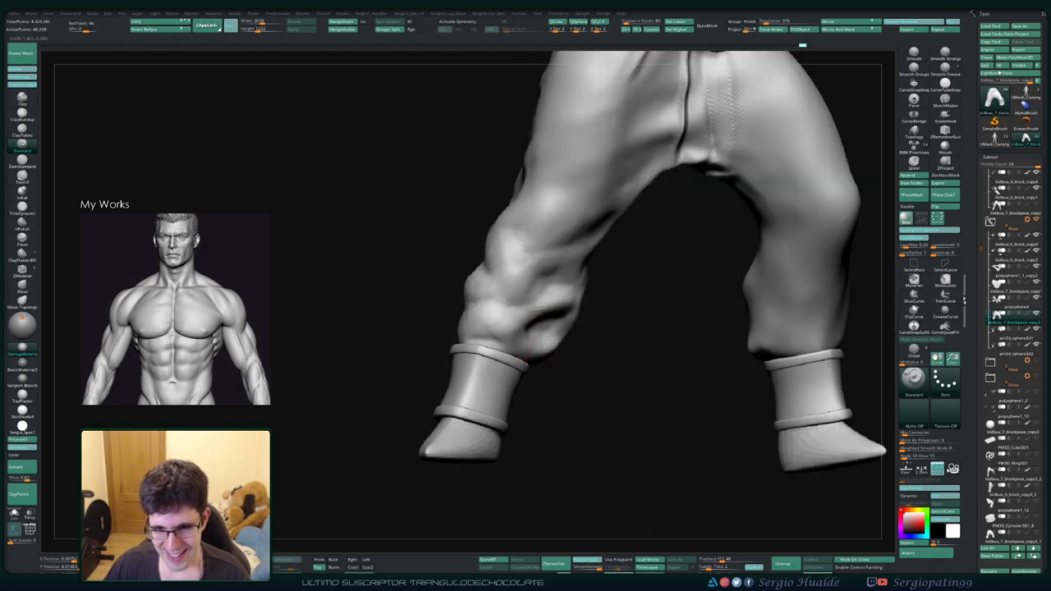
pyautogui.moveTo(490, 322); pyautogui.dragTo(488, 328)
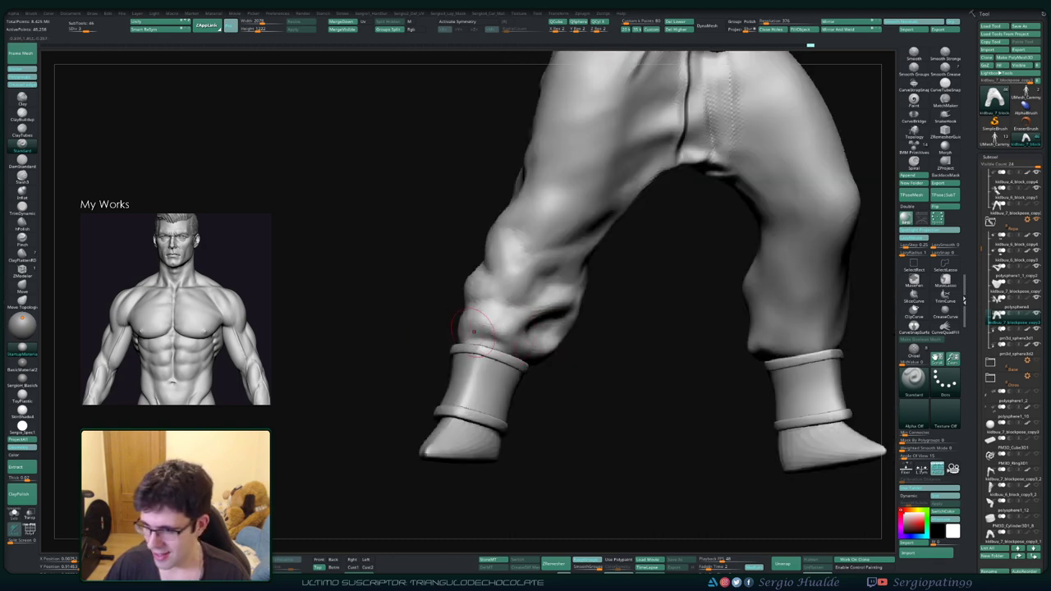
pyautogui.moveTo(474, 331)
pyautogui.mouseDown(button='right')
pyautogui.moveTo(473, 374)
pyautogui.moveTo(454, 345)
pyautogui.mouseUp(button='right')
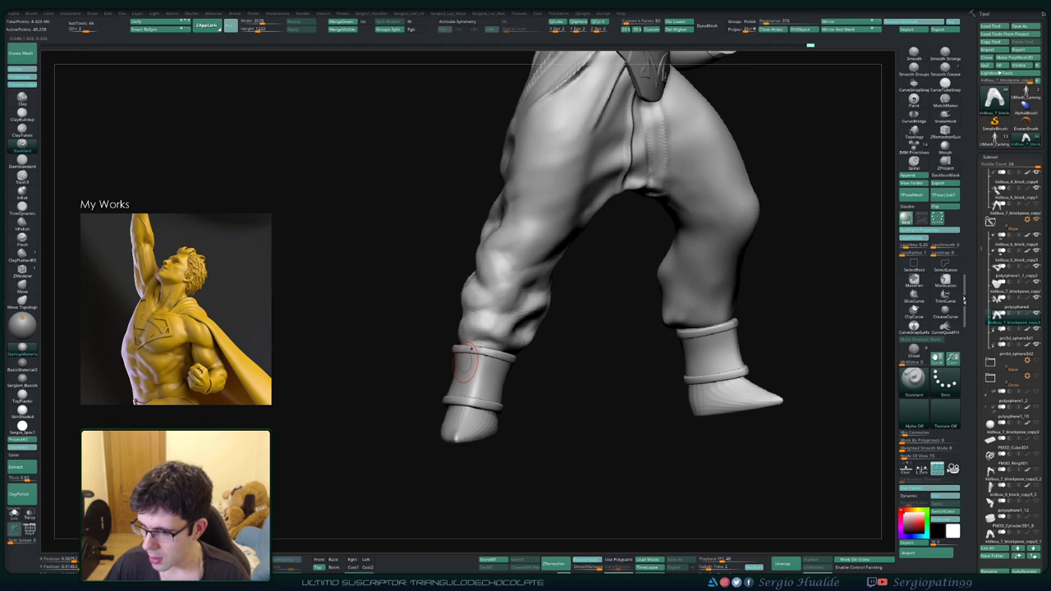
pyautogui.moveTo(465, 362); pyautogui.dragTo(470, 366, button='right')
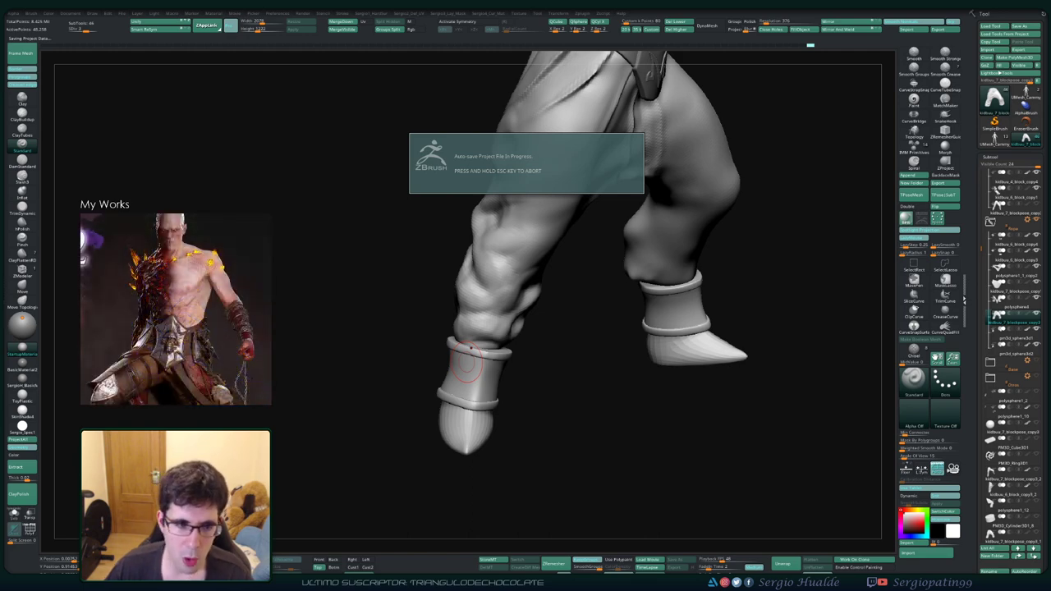
pyautogui.press('f')
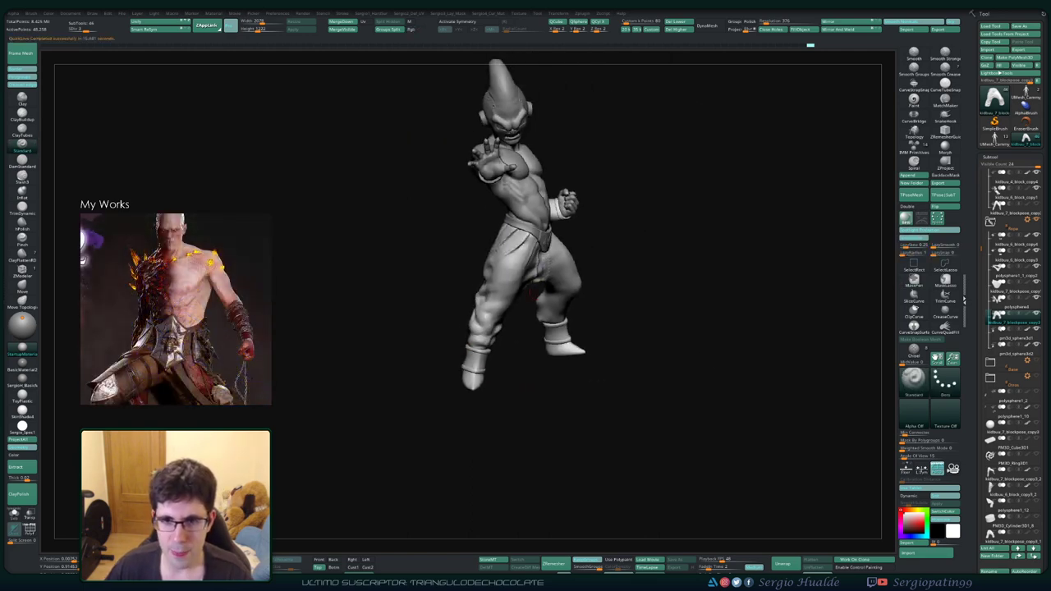
pyautogui.moveTo(493, 337); pyautogui.dragTo(566, 337)
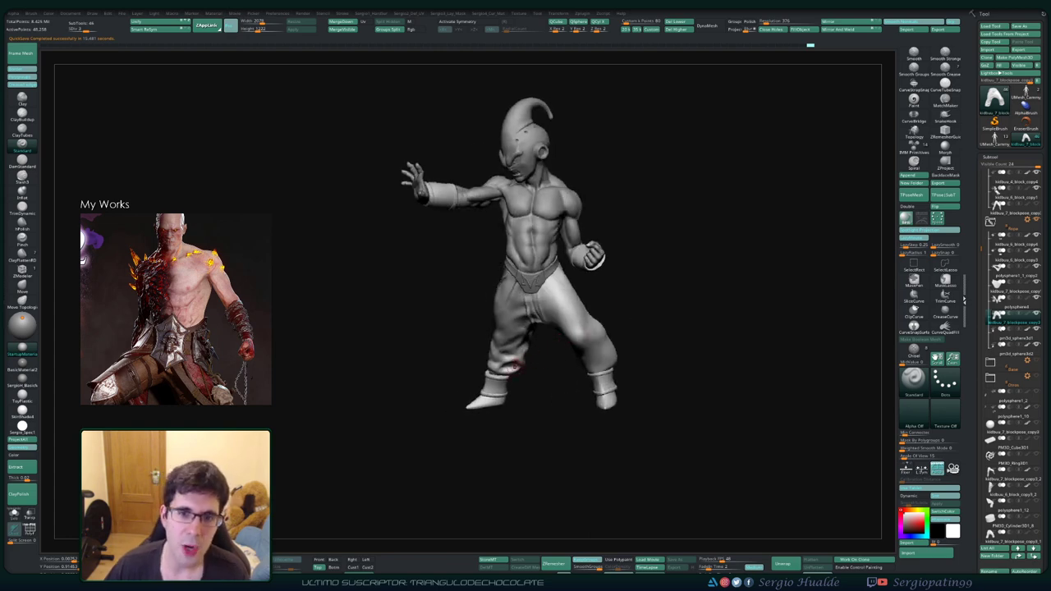
pyautogui.moveTo(516, 356); pyautogui.dragTo(528, 349, button='right')
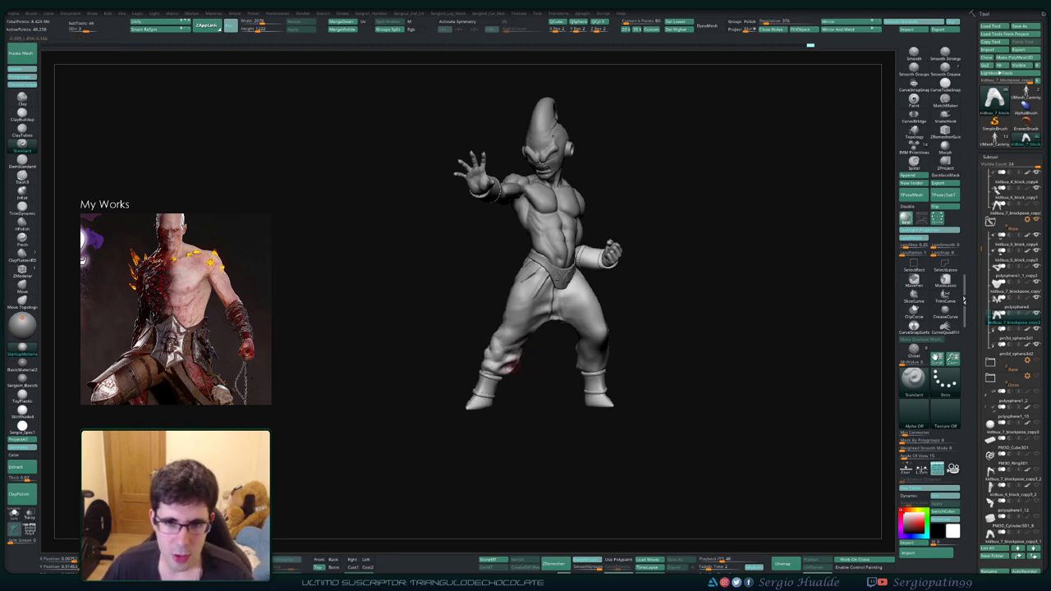
pyautogui.moveTo(524, 368); pyautogui.dragTo(532, 358, button='right')
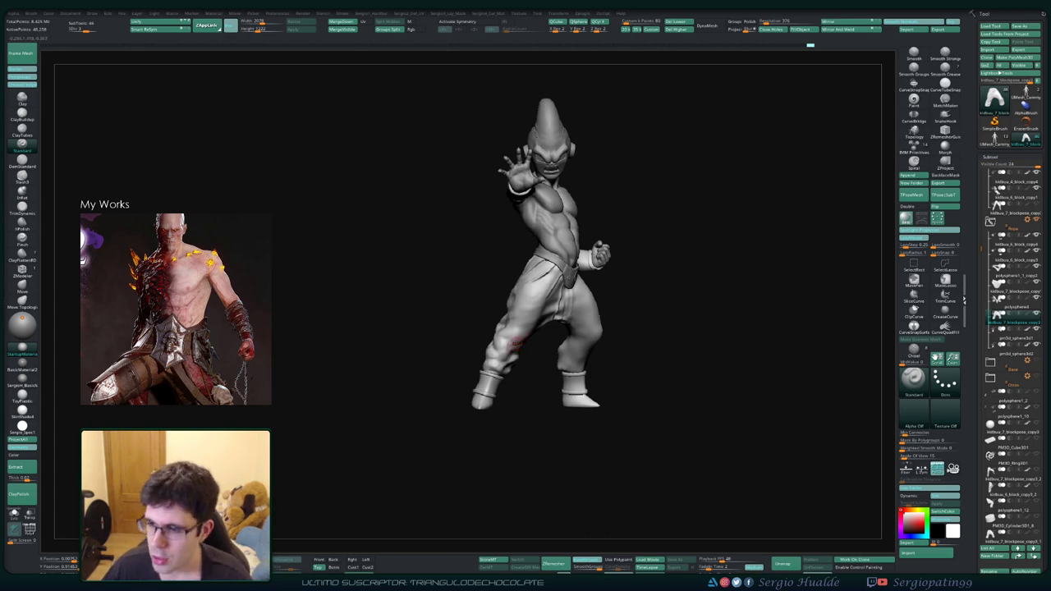
pyautogui.moveTo(698, 370)
pyautogui.mouseDown()
pyautogui.moveTo(420, 378)
pyautogui.moveTo(442, 371)
pyautogui.moveTo(493, 401)
pyautogui.moveTo(487, 387)
pyautogui.moveTo(460, 398)
pyautogui.moveTo(489, 448)
pyautogui.moveTo(472, 415)
pyautogui.moveTo(492, 420)
pyautogui.moveTo(492, 410)
pyautogui.moveTo(501, 435)
pyautogui.mouseUp()
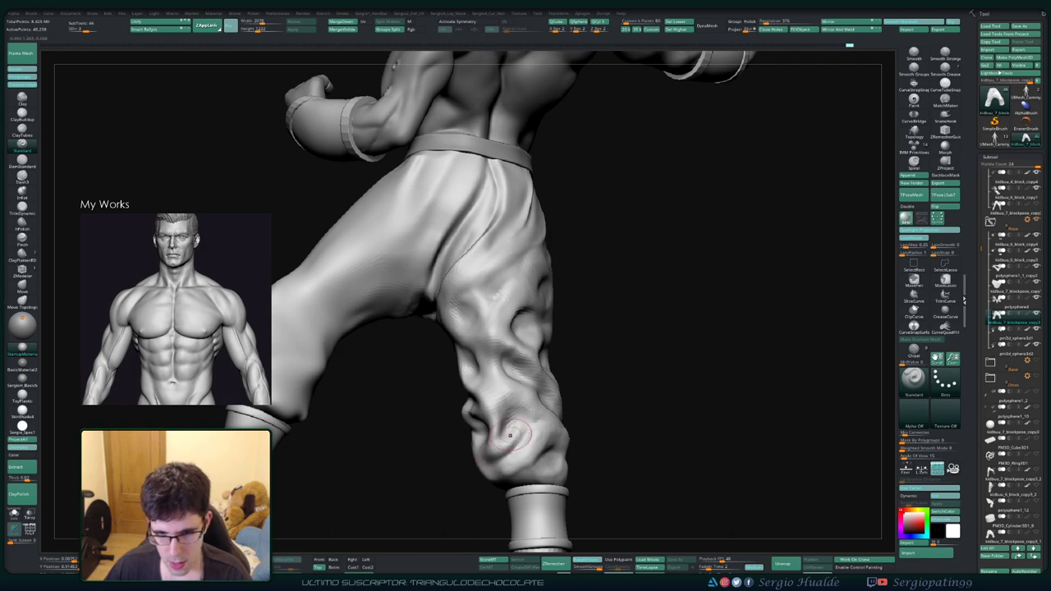
pyautogui.moveTo(510, 435)
pyautogui.mouseDown()
pyautogui.moveTo(533, 437)
pyautogui.moveTo(460, 370)
pyautogui.mouseUp()
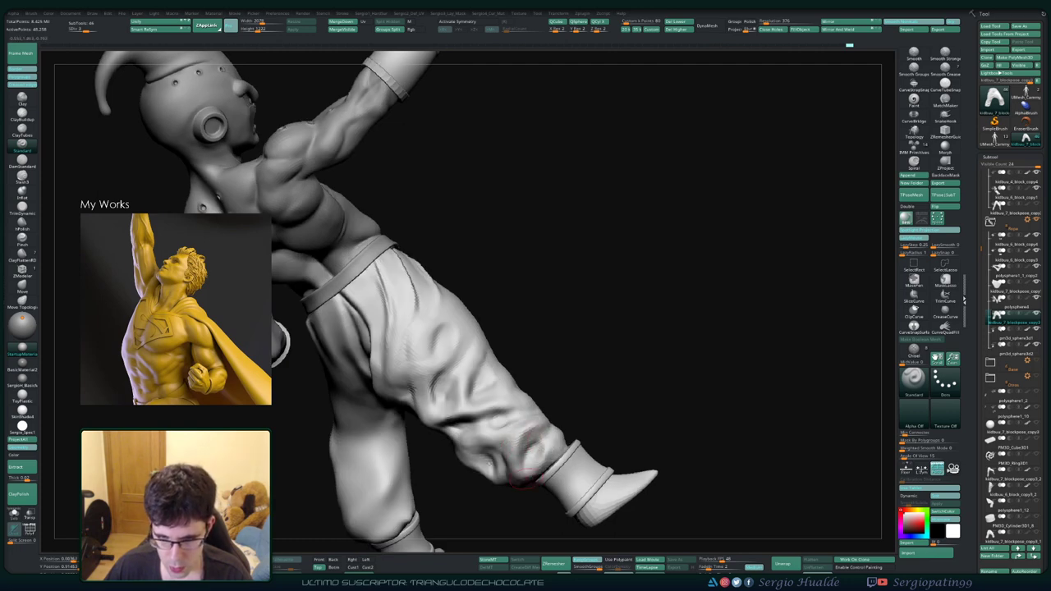
pyautogui.press('f')
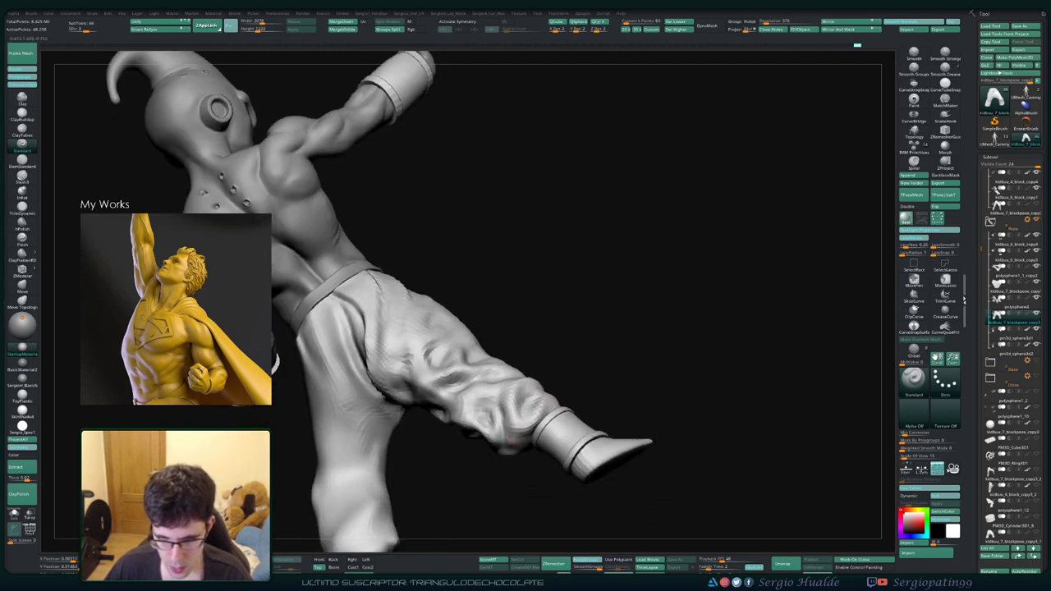
pyautogui.moveTo(530, 481)
pyautogui.mouseDown()
pyautogui.moveTo(530, 416)
pyautogui.moveTo(525, 440)
pyautogui.moveTo(532, 431)
pyautogui.mouseUp()
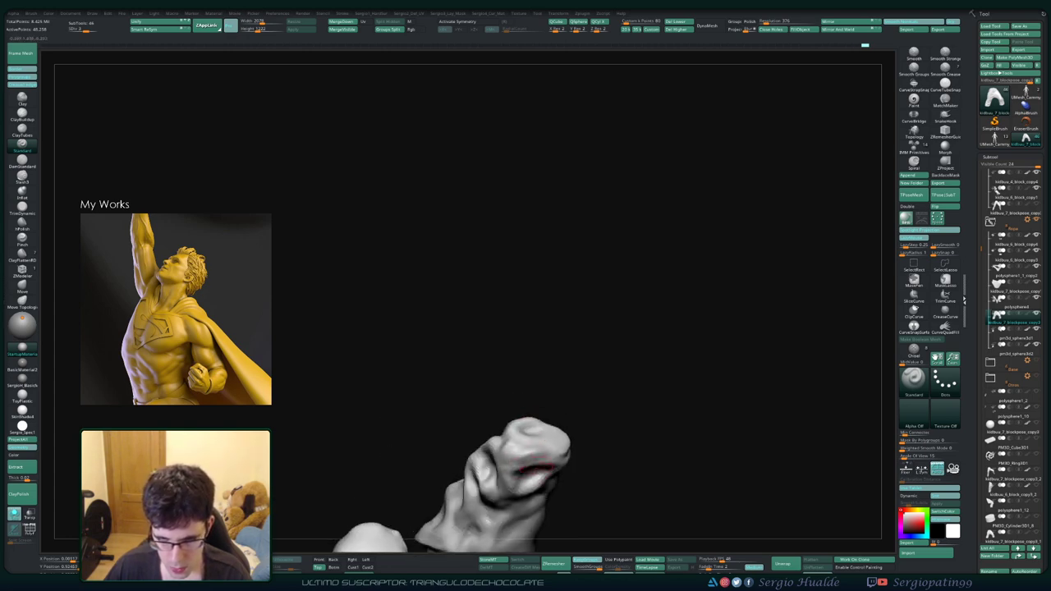
pyautogui.moveTo(528, 483); pyautogui.dragTo(543, 418)
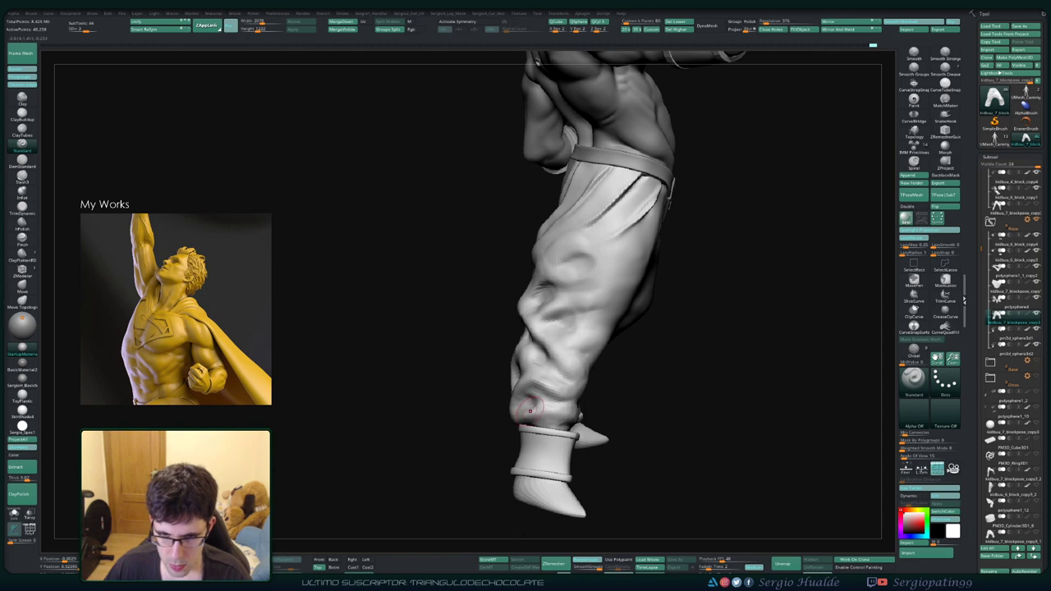
pyautogui.moveTo(549, 388)
pyautogui.mouseDown(button='right')
pyautogui.moveTo(526, 398)
pyautogui.moveTo(541, 405)
pyautogui.mouseUp(button='right')
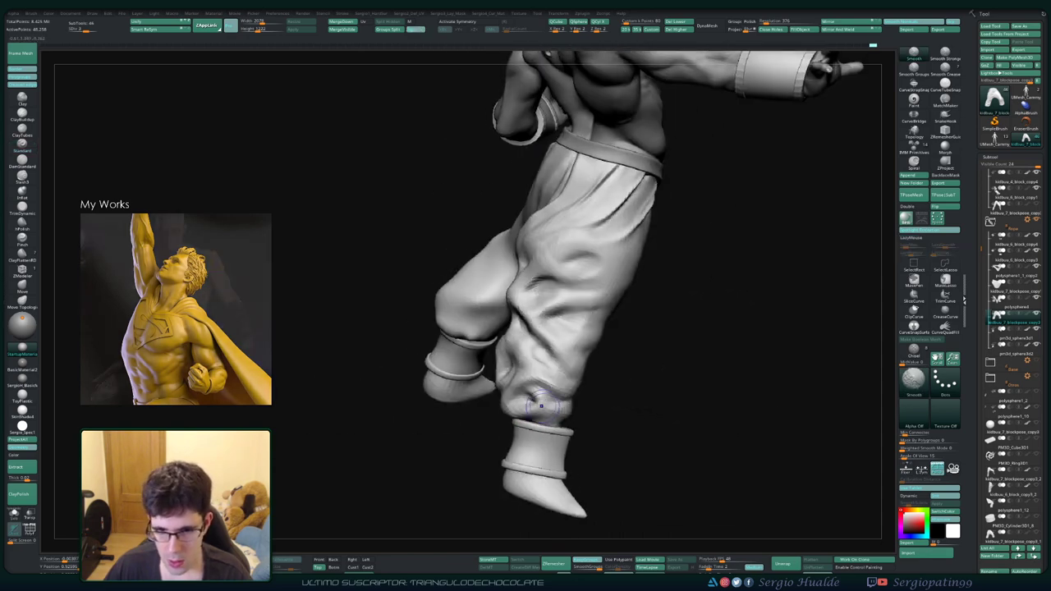
pyautogui.moveTo(547, 413); pyautogui.dragTo(543, 61, button='right')
pyautogui.moveTo(521, 391)
pyautogui.mouseDown(button='right')
pyautogui.moveTo(534, 403)
pyautogui.moveTo(522, 384)
pyautogui.mouseUp(button='right')
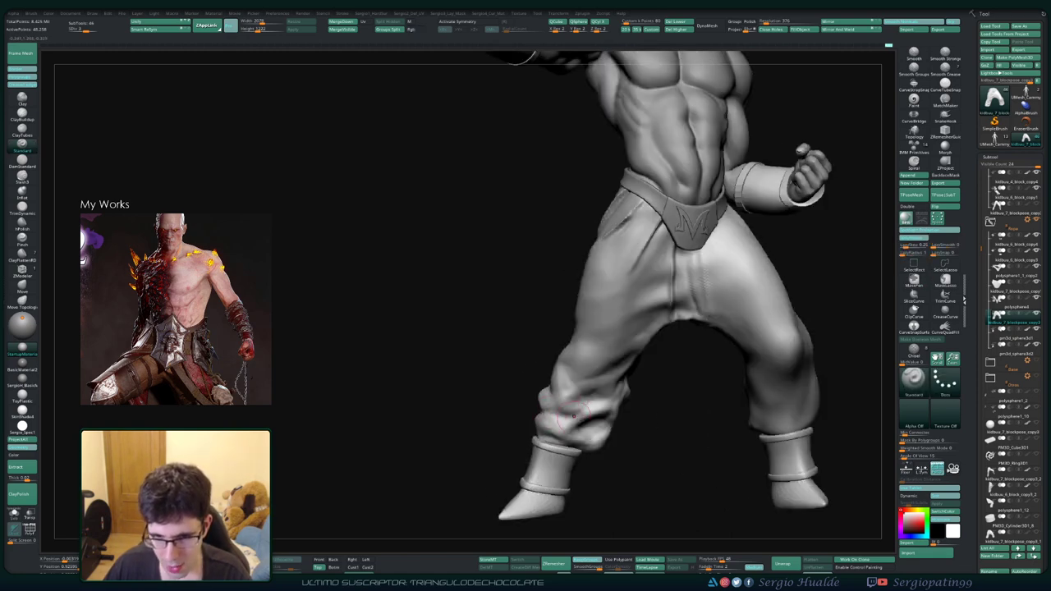
# Step: Sculpt and soften a cloth crease on the lower standing pant leg above its ankle band
pyautogui.moveTo(573, 415)
pyautogui.mouseDown(button='right')
pyautogui.moveTo(567, 406)
pyautogui.moveTo(542, 416)
pyautogui.moveTo(588, 362)
pyautogui.moveTo(637, 246)
pyautogui.mouseUp(button='right')
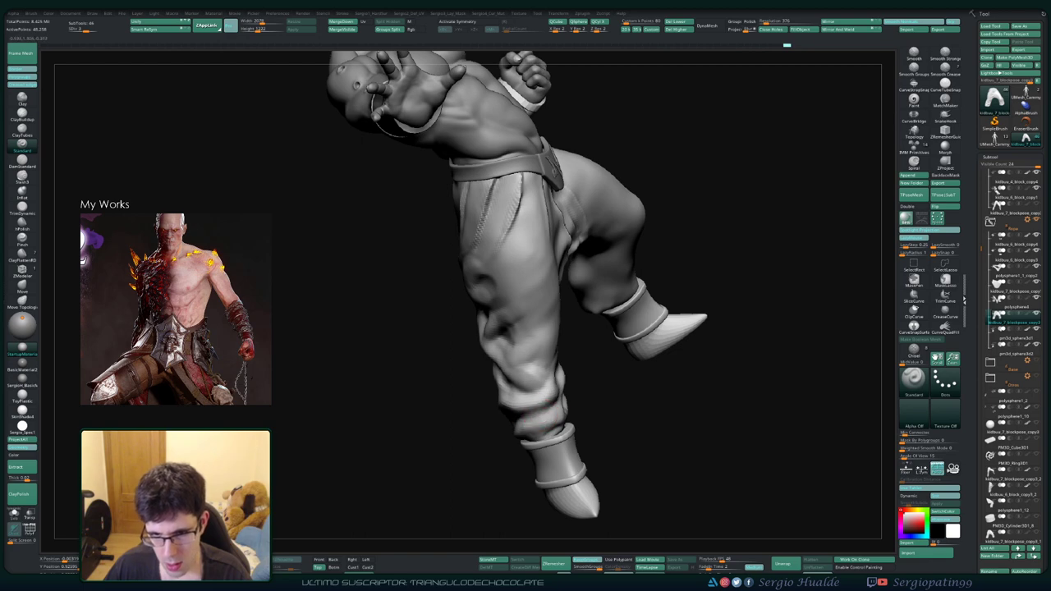
pyautogui.moveTo(566, 386)
pyautogui.mouseDown(button='right')
pyautogui.moveTo(563, 431)
pyautogui.moveTo(567, 386)
pyautogui.moveTo(579, 408)
pyautogui.moveTo(567, 416)
pyautogui.moveTo(548, 391)
pyautogui.moveTo(538, 410)
pyautogui.mouseUp(button='right')
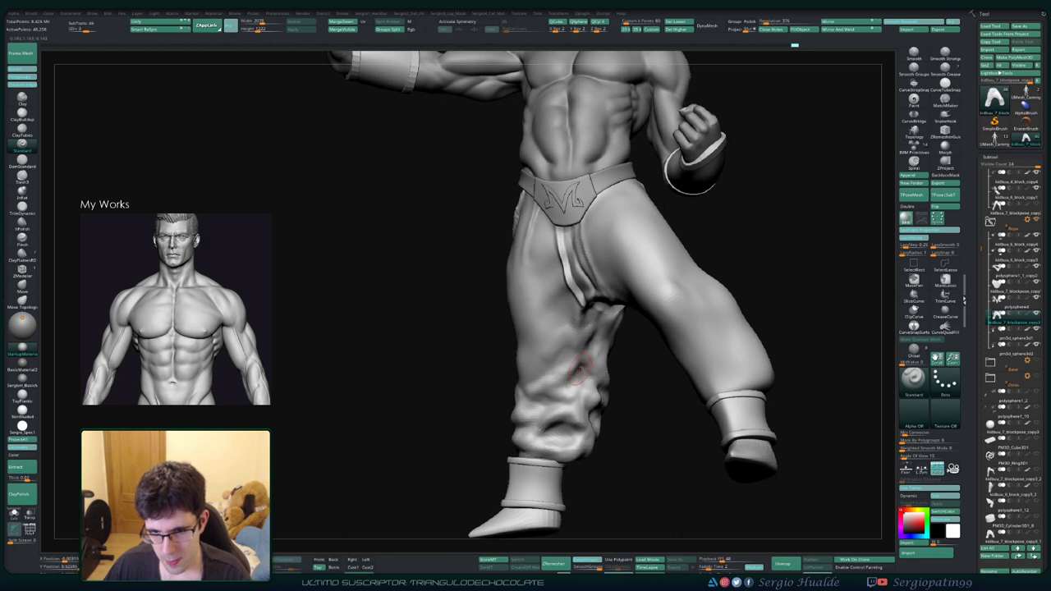
pyautogui.moveTo(579, 370); pyautogui.dragTo(585, 319, button='right')
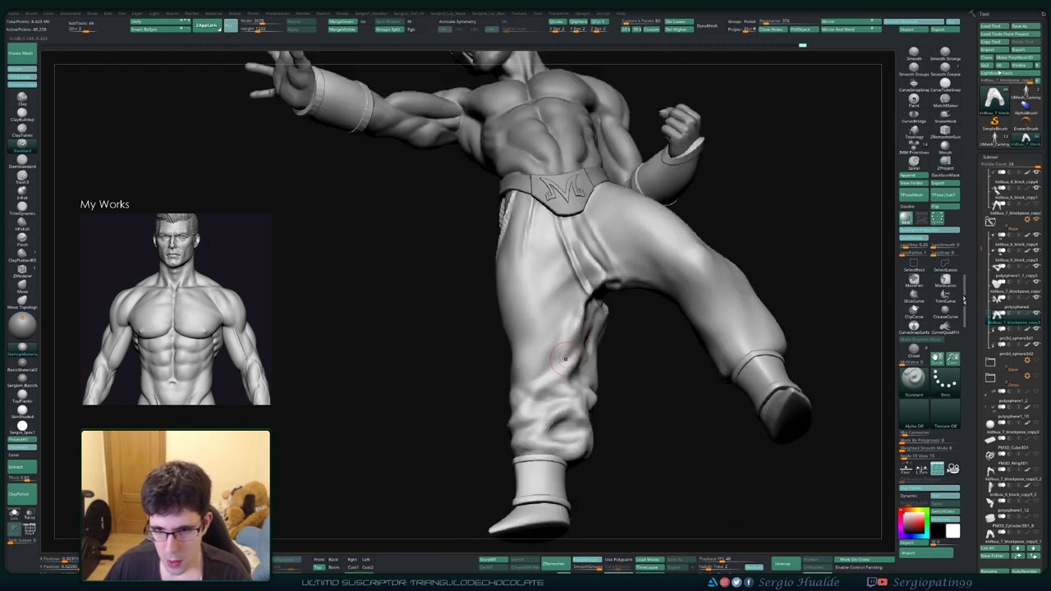
pyautogui.moveTo(554, 372)
pyautogui.mouseDown(button='right')
pyautogui.moveTo(559, 381)
pyautogui.moveTo(588, 349)
pyautogui.mouseUp(button='right')
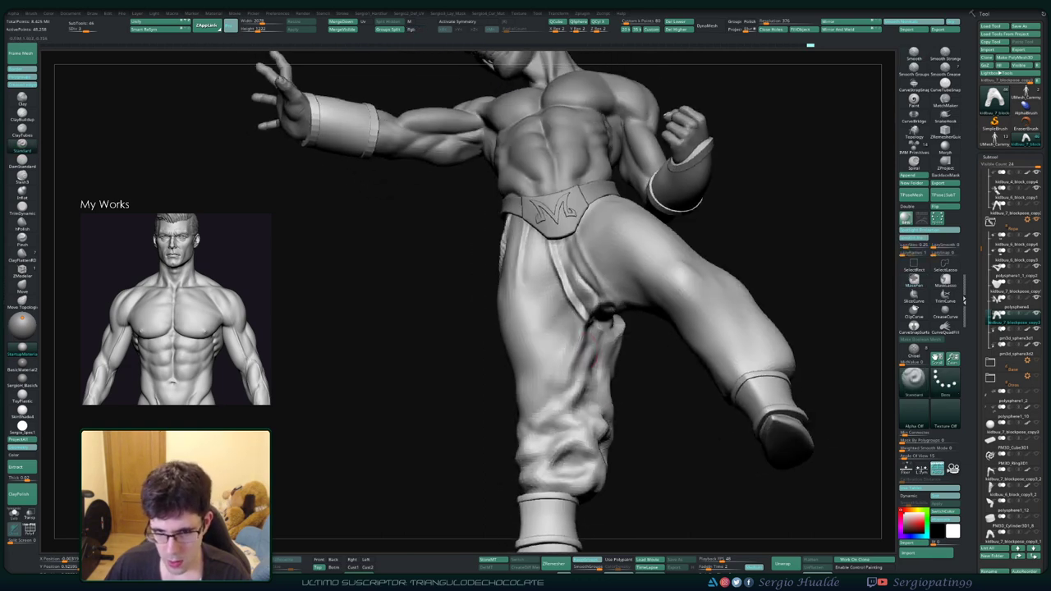
pyautogui.moveTo(565, 384); pyautogui.dragTo(566, 367, button='right')
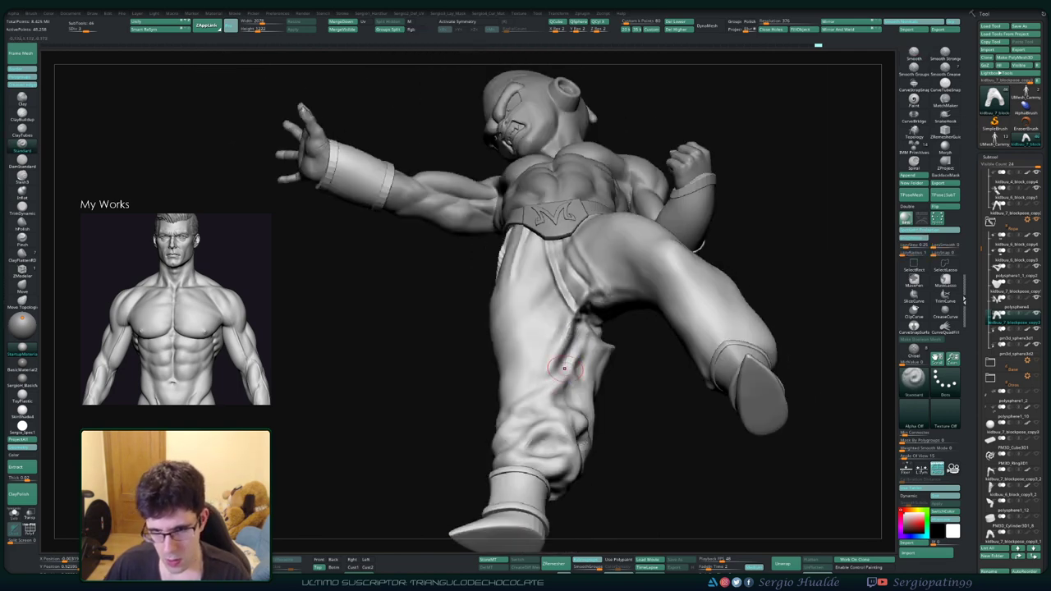
pyautogui.moveTo(564, 369)
pyautogui.mouseDown(button='right')
pyautogui.moveTo(575, 361)
pyautogui.moveTo(550, 395)
pyautogui.mouseUp(button='right')
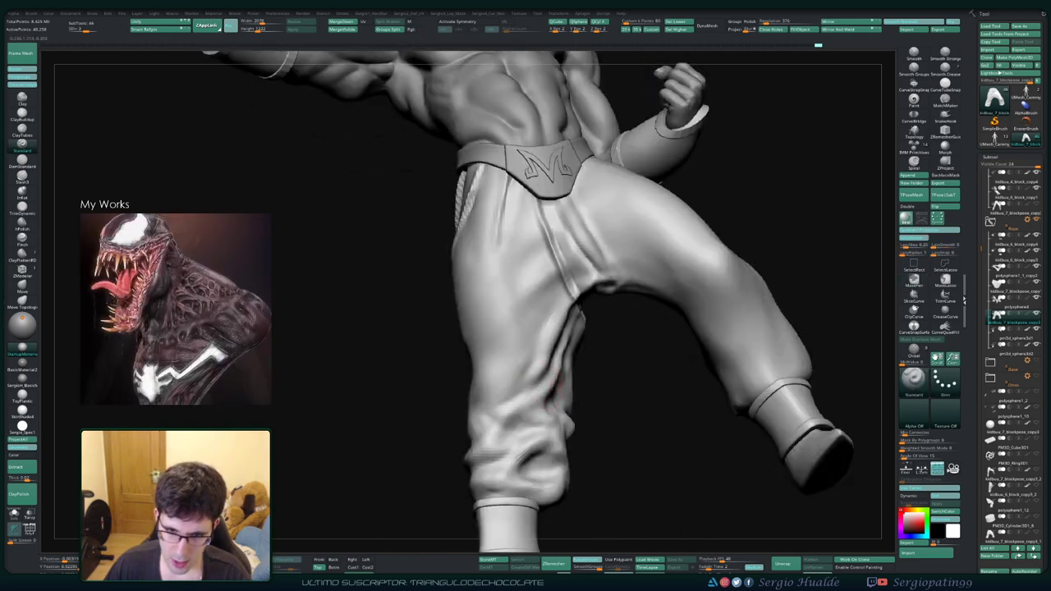
pyautogui.keyDown('shift'); pyautogui.moveTo(561, 312); pyautogui.dragTo(546, 377); pyautogui.keyUp('shift')
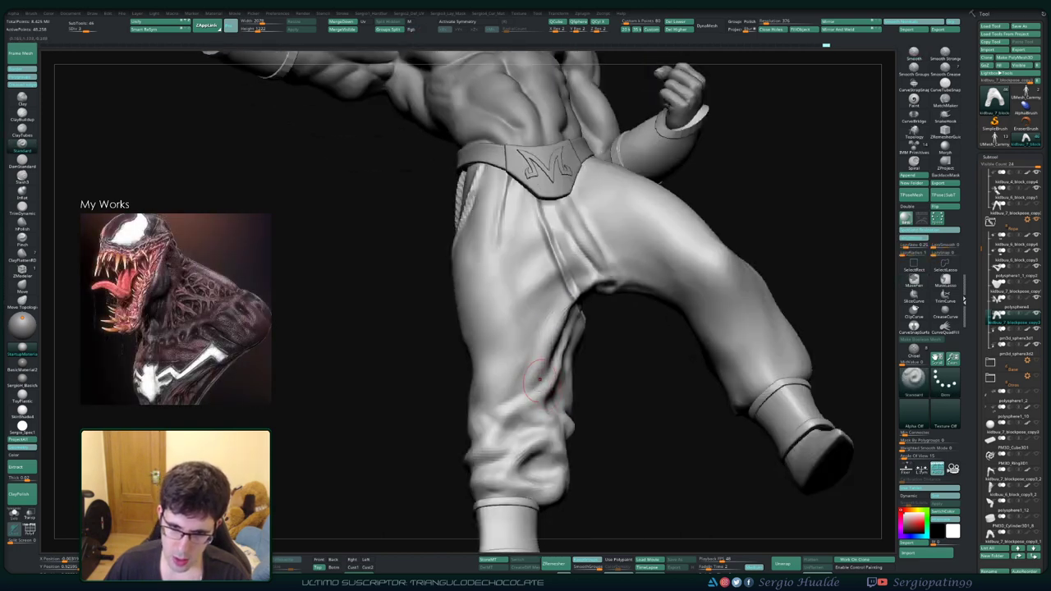
pyautogui.moveTo(565, 353)
pyautogui.mouseDown(button='right')
pyautogui.moveTo(543, 380)
pyautogui.moveTo(546, 368)
pyautogui.mouseUp(button='right')
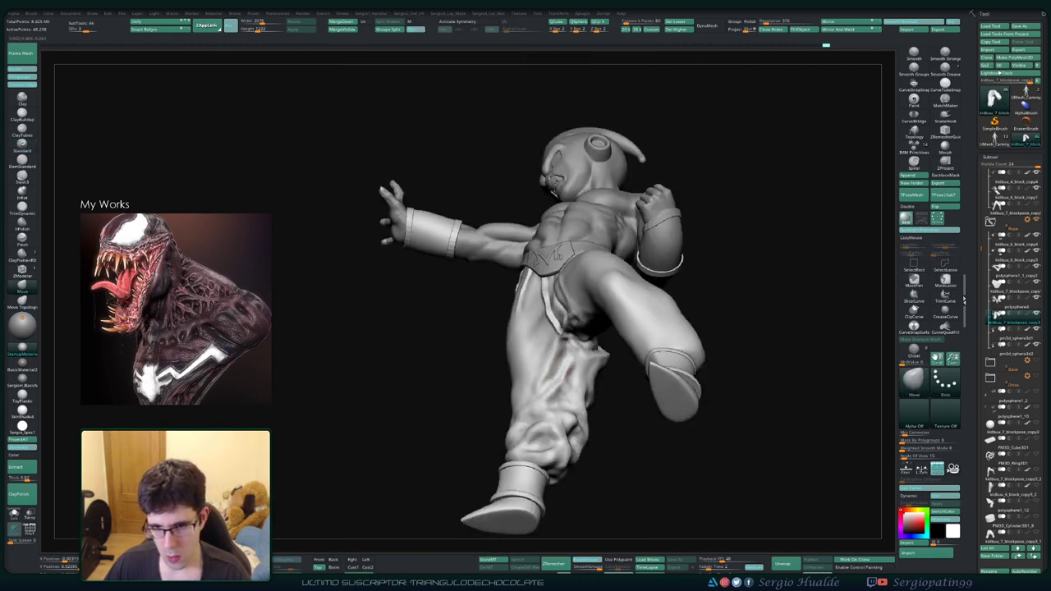
# Step: Orbit the figure upright and around to the back of the trousers
pyautogui.moveTo(545, 347); pyautogui.dragTo(570, 446)
pyautogui.keyDown('ctrl'); pyautogui.moveTo(570, 446); pyautogui.dragTo(556, 417, button='right'); pyautogui.keyUp('ctrl')
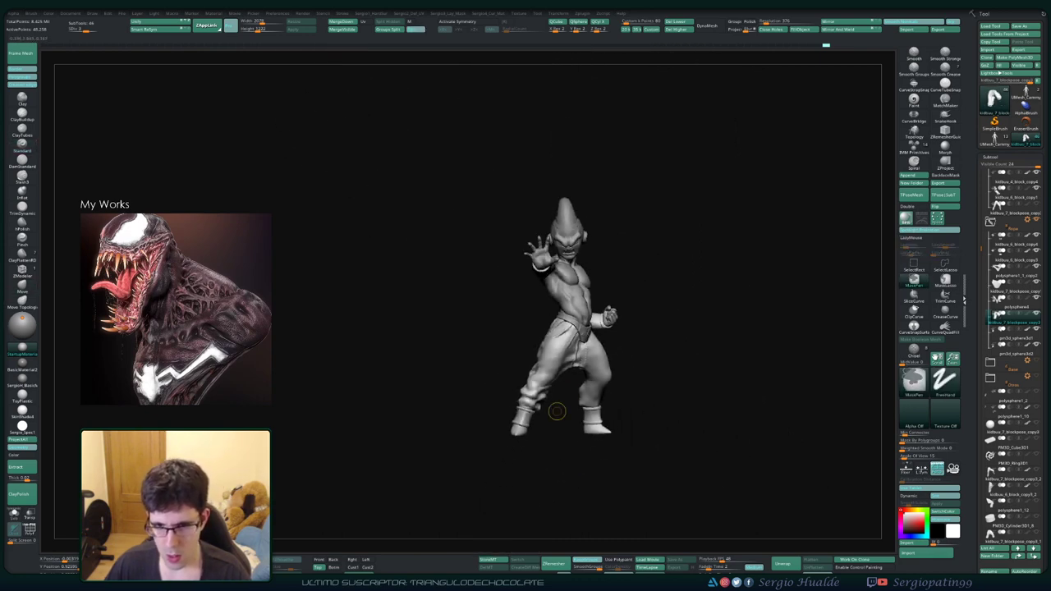
pyautogui.moveTo(585, 379); pyautogui.dragTo(526, 394)
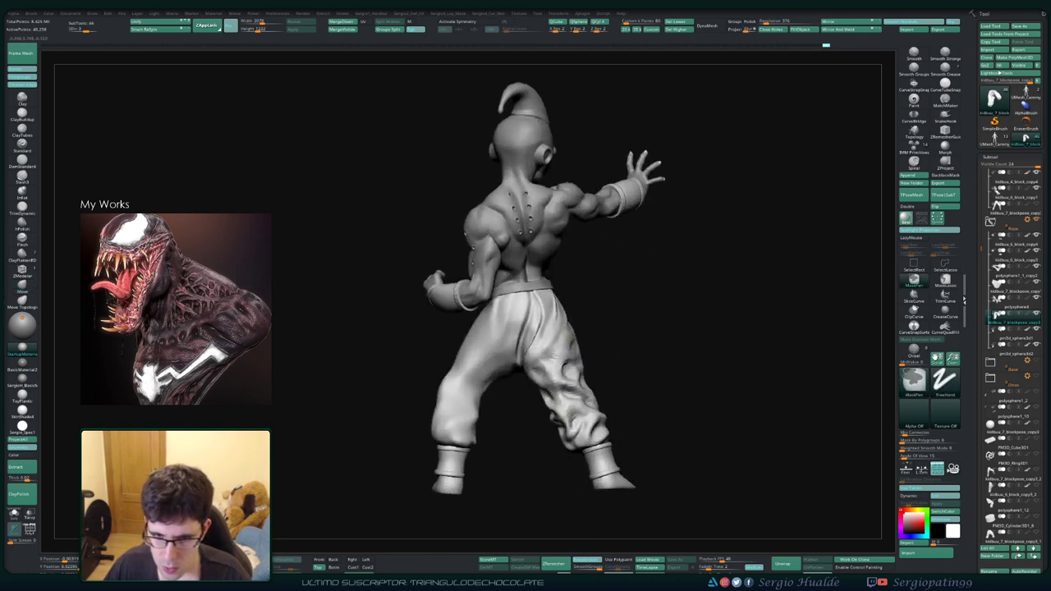
pyautogui.keyDown('ctrl'); pyautogui.moveTo(526, 394); pyautogui.dragTo(539, 408, button='right'); pyautogui.keyUp('ctrl')
# Step: Add rippling folds across the seat and back thighs, smoothing them with Shift
pyautogui.press('shift')
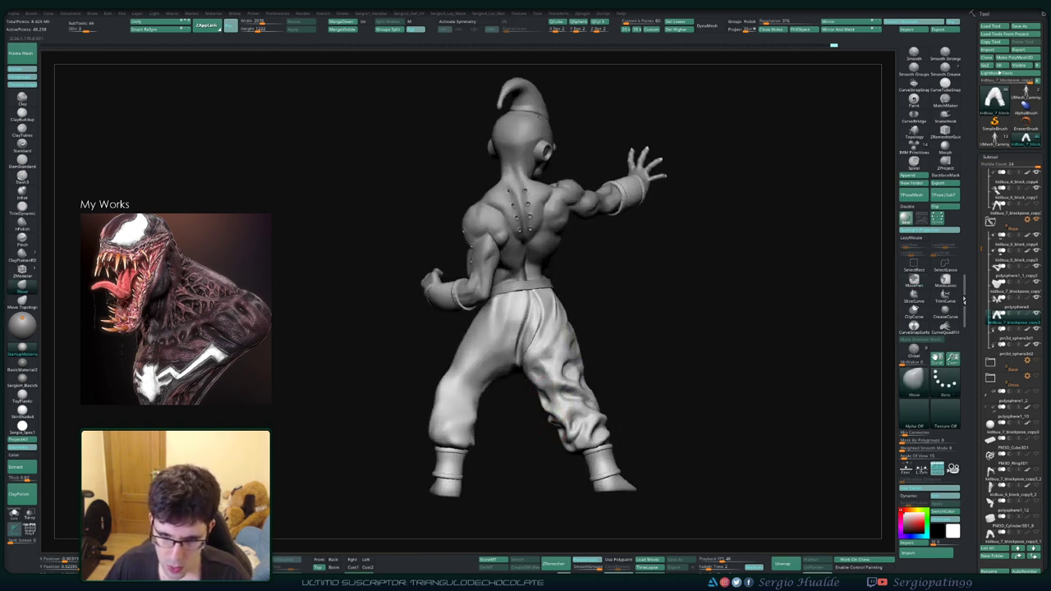
pyautogui.moveTo(542, 401); pyautogui.dragTo(524, 386, button='right')
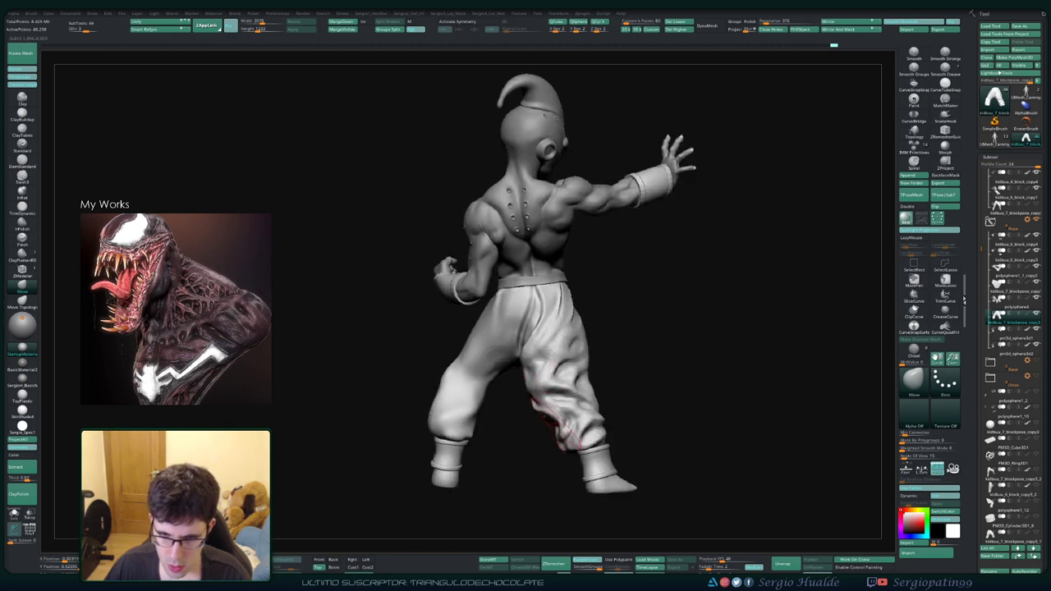
pyautogui.moveTo(542, 430); pyautogui.dragTo(559, 432, button='right')
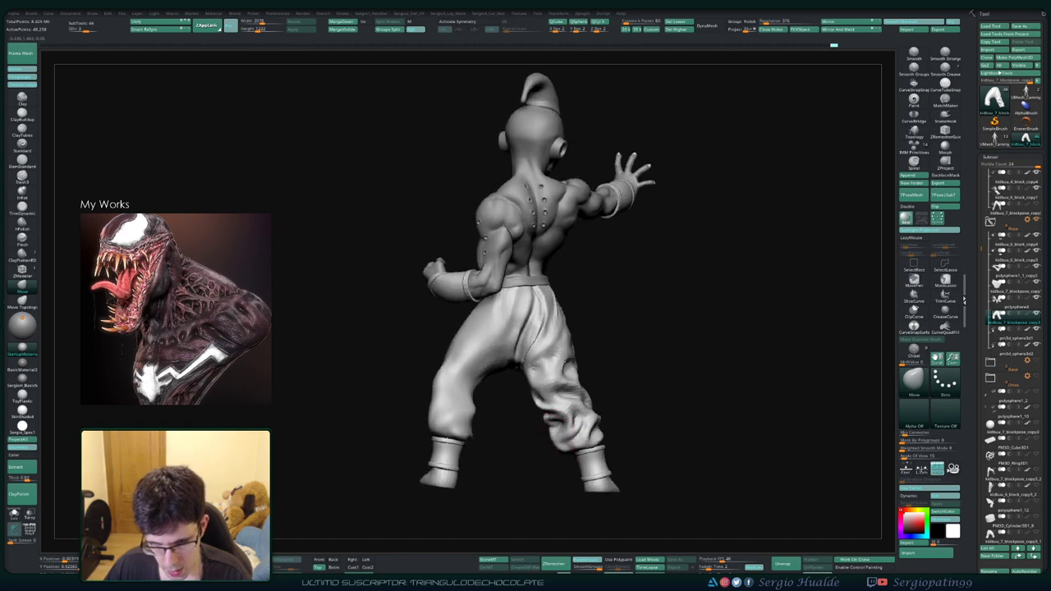
pyautogui.moveTo(558, 435)
pyautogui.mouseDown(button='right')
pyautogui.moveTo(560, 448)
pyautogui.moveTo(547, 372)
pyautogui.mouseUp(button='right')
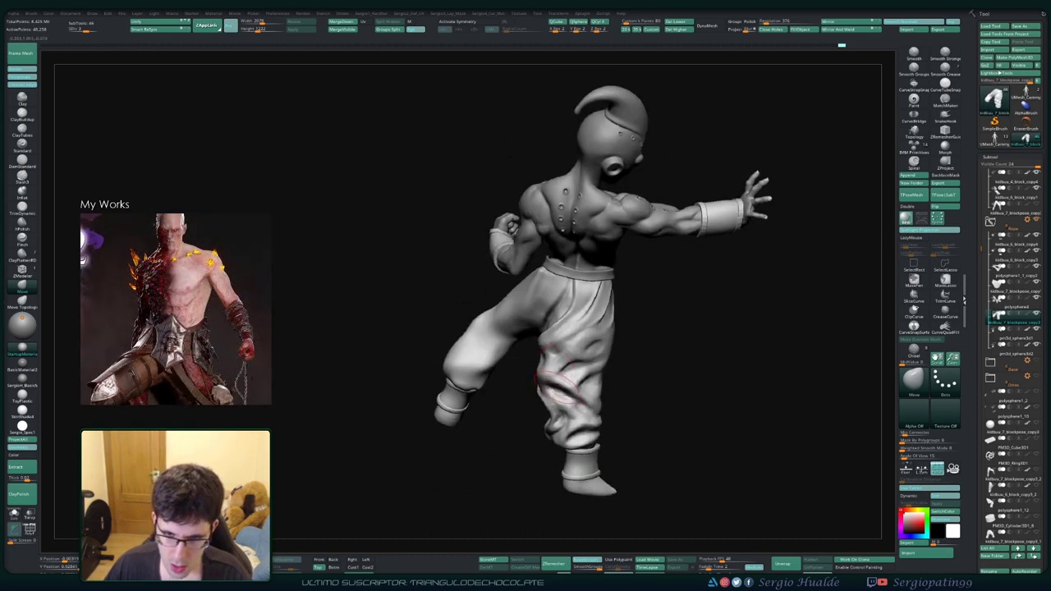
pyautogui.moveTo(560, 388)
pyautogui.mouseDown(button='right')
pyautogui.moveTo(593, 387)
pyautogui.moveTo(567, 355)
pyautogui.moveTo(569, 365)
pyautogui.mouseUp(button='right')
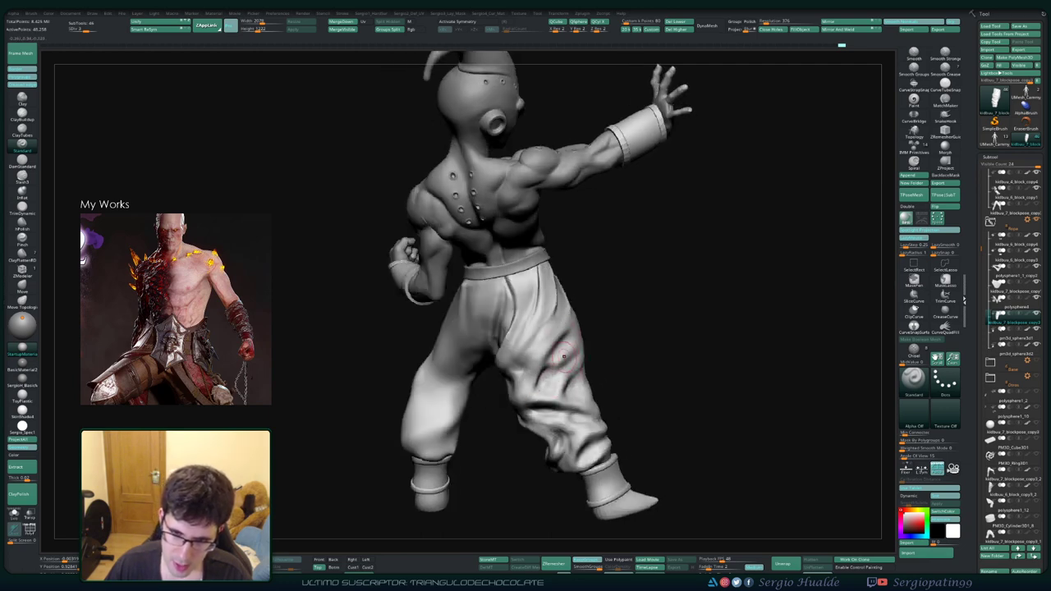
pyautogui.press('shift')
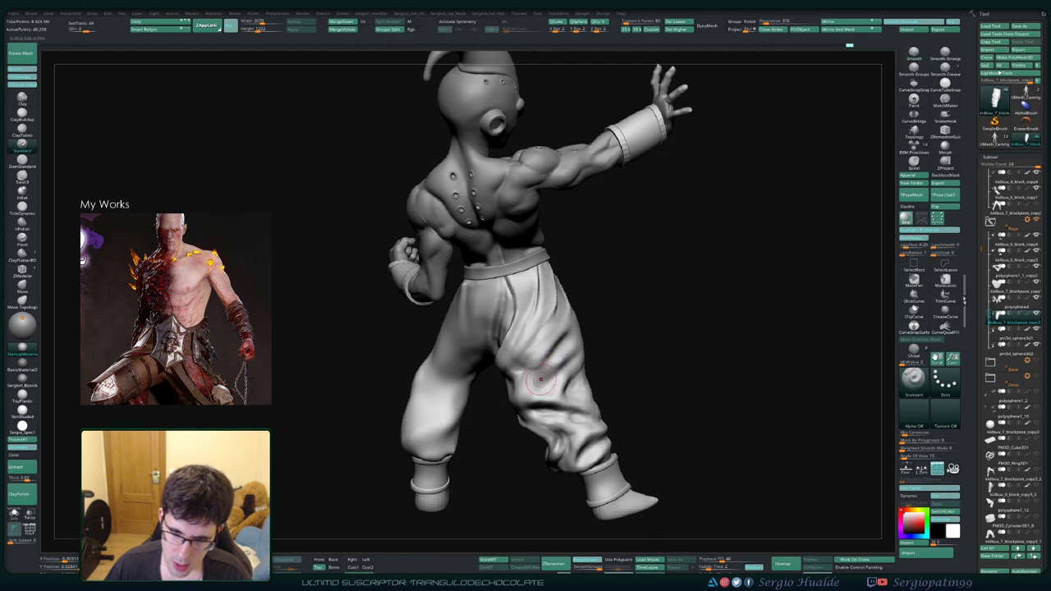
pyautogui.moveTo(542, 394)
pyautogui.mouseDown(button='right')
pyautogui.moveTo(575, 390)
pyautogui.moveTo(520, 394)
pyautogui.mouseUp(button='right')
pyautogui.press('shift')
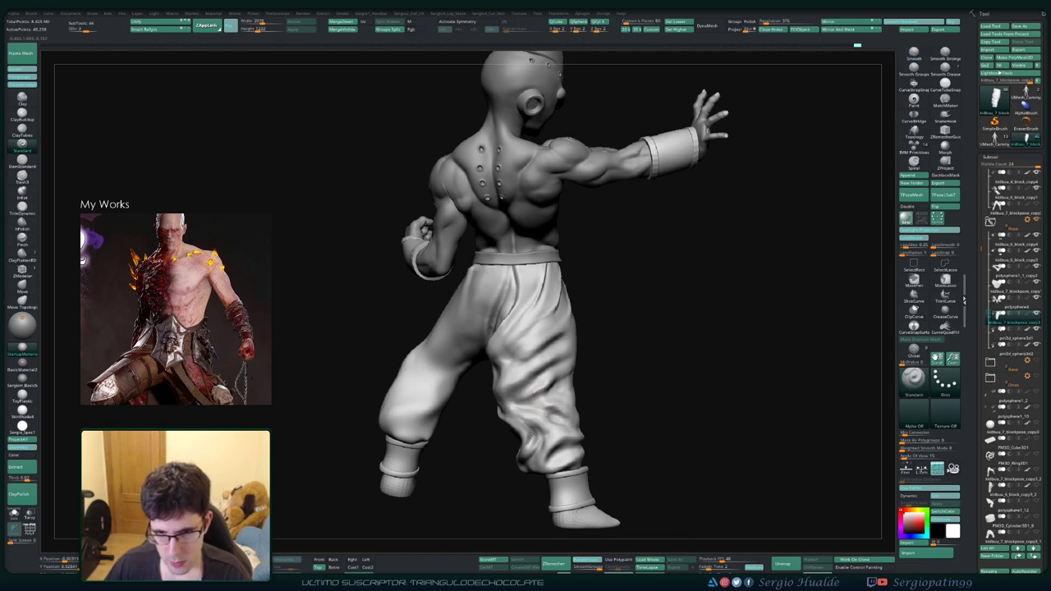
pyautogui.press('shift')
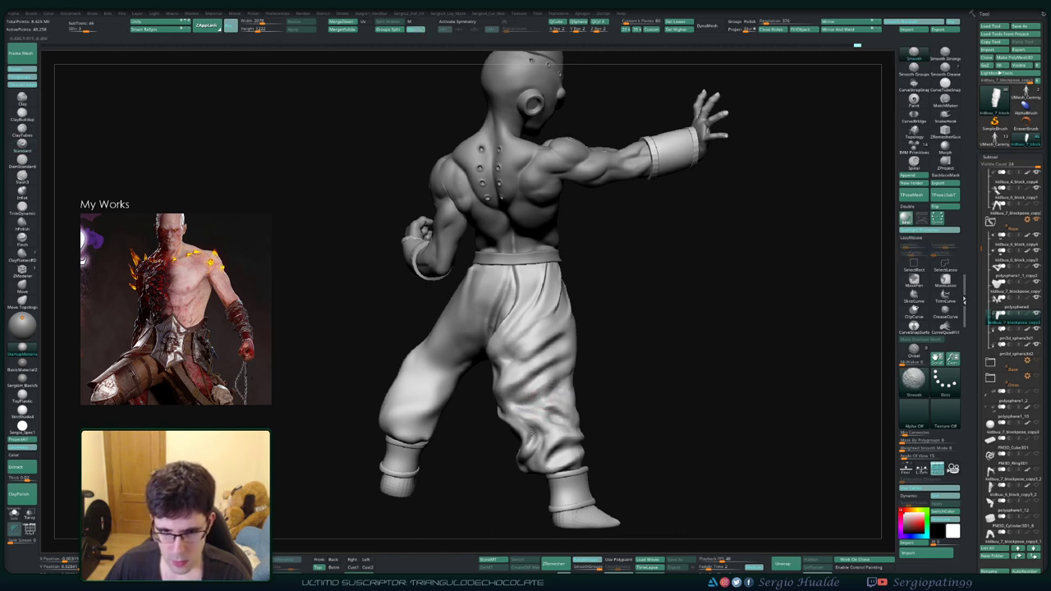
pyautogui.moveTo(552, 400); pyautogui.dragTo(648, 402, button='right')
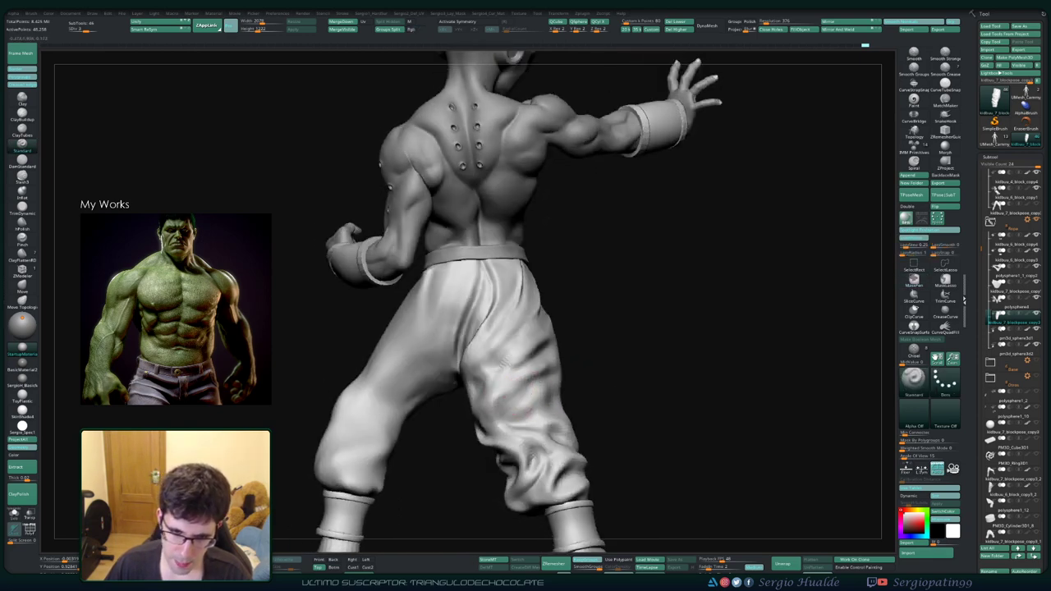
# Step: Lasso-mask a fold section at the side of the trousers with MaskLasso
pyautogui.moveTo(497, 402)
pyautogui.mouseDown(button='right')
pyautogui.moveTo(543, 391)
pyautogui.moveTo(549, 450)
pyautogui.moveTo(575, 448)
pyautogui.moveTo(558, 468)
pyautogui.moveTo(526, 464)
pyautogui.moveTo(532, 478)
pyautogui.mouseUp(button='right')
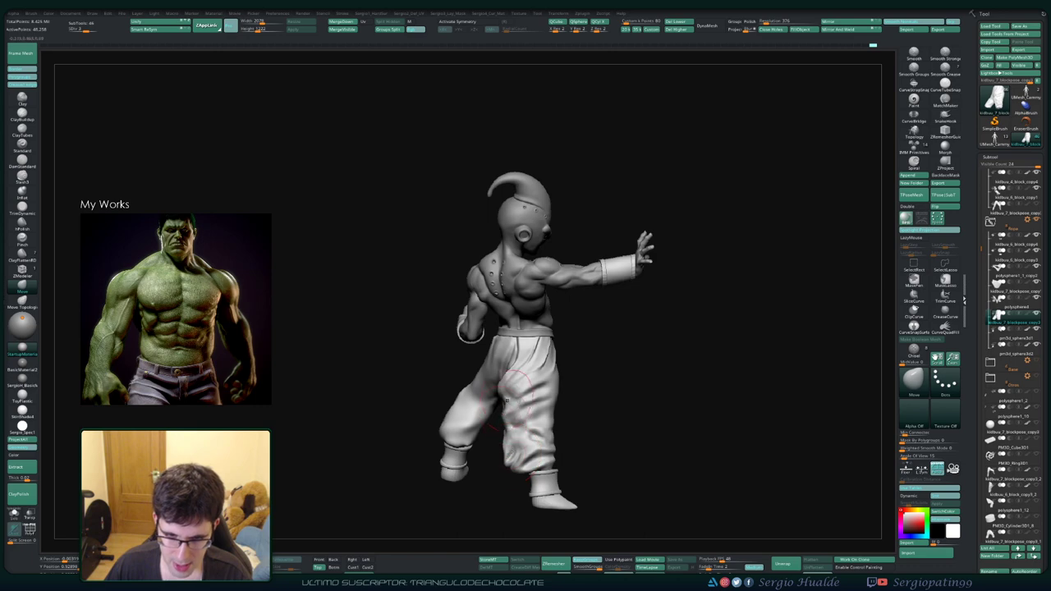
pyautogui.moveTo(510, 398)
pyautogui.mouseDown(button='right')
pyautogui.moveTo(505, 451)
pyautogui.moveTo(533, 467)
pyautogui.moveTo(497, 435)
pyautogui.moveTo(520, 461)
pyautogui.moveTo(542, 442)
pyautogui.moveTo(571, 447)
pyautogui.mouseUp(button='right')
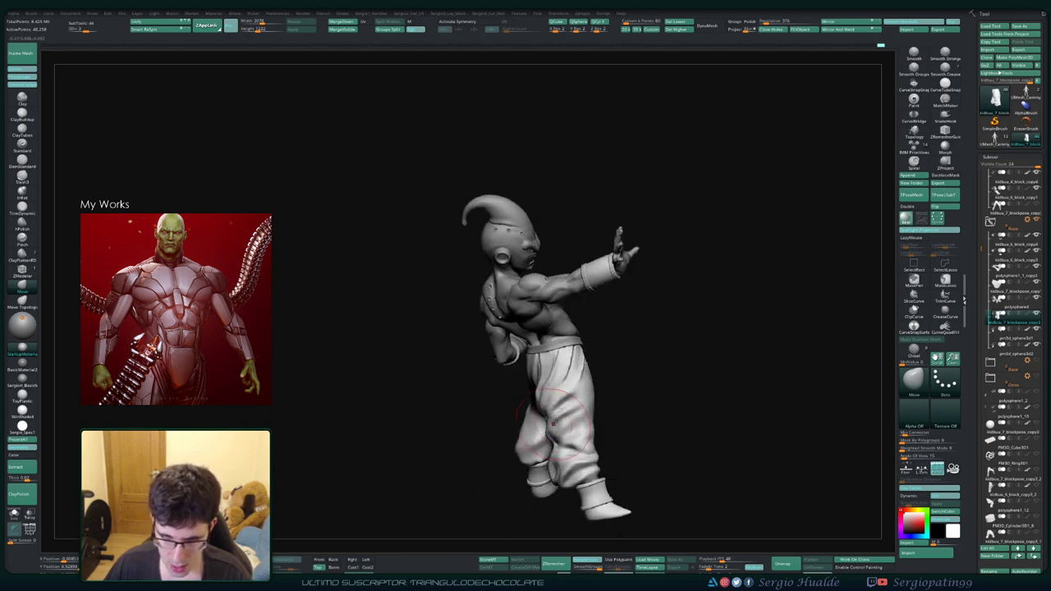
pyautogui.moveTo(544, 400)
pyautogui.mouseDown(button='right')
pyautogui.moveTo(555, 415)
pyautogui.moveTo(531, 411)
pyautogui.moveTo(567, 386)
pyautogui.moveTo(572, 335)
pyautogui.mouseUp(button='right')
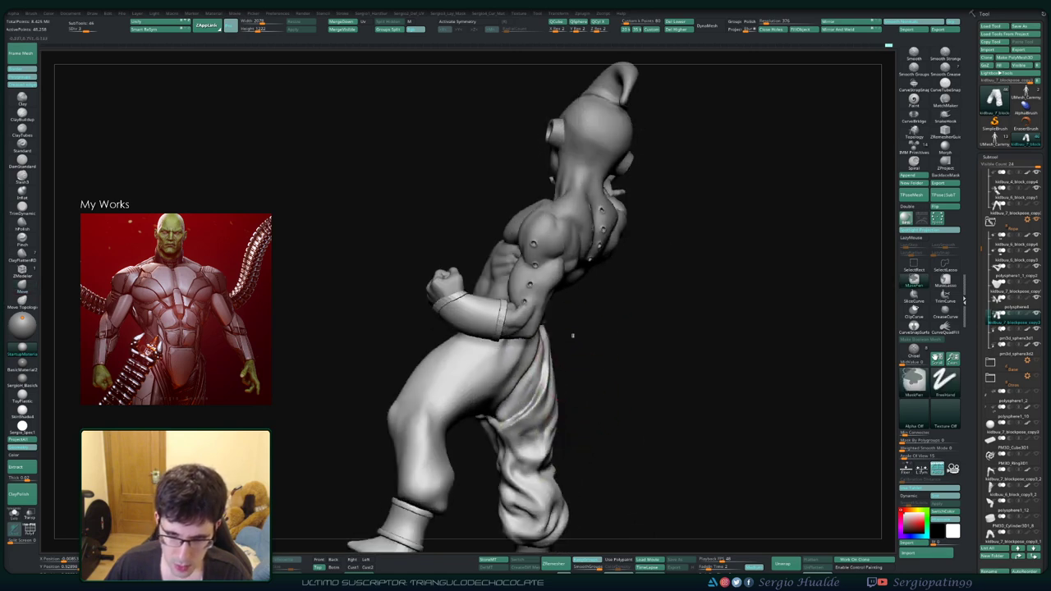
pyautogui.click(944, 280)
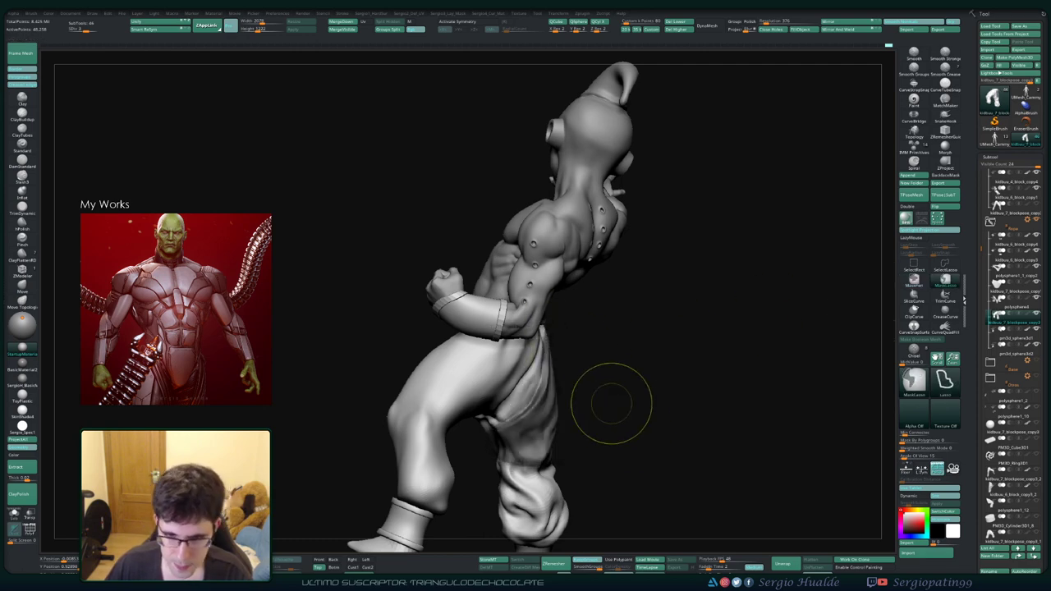
pyautogui.keyDown('ctrl'); pyautogui.click(590, 423); pyautogui.keyUp('ctrl')
pyautogui.keyDown('ctrl'); pyautogui.moveTo(582, 434); pyautogui.dragTo(467, 466); pyautogui.keyUp('ctrl')
pyautogui.keyDown('ctrl'); pyautogui.moveTo(611, 428); pyautogui.dragTo(610, 446); pyautogui.keyUp('ctrl')
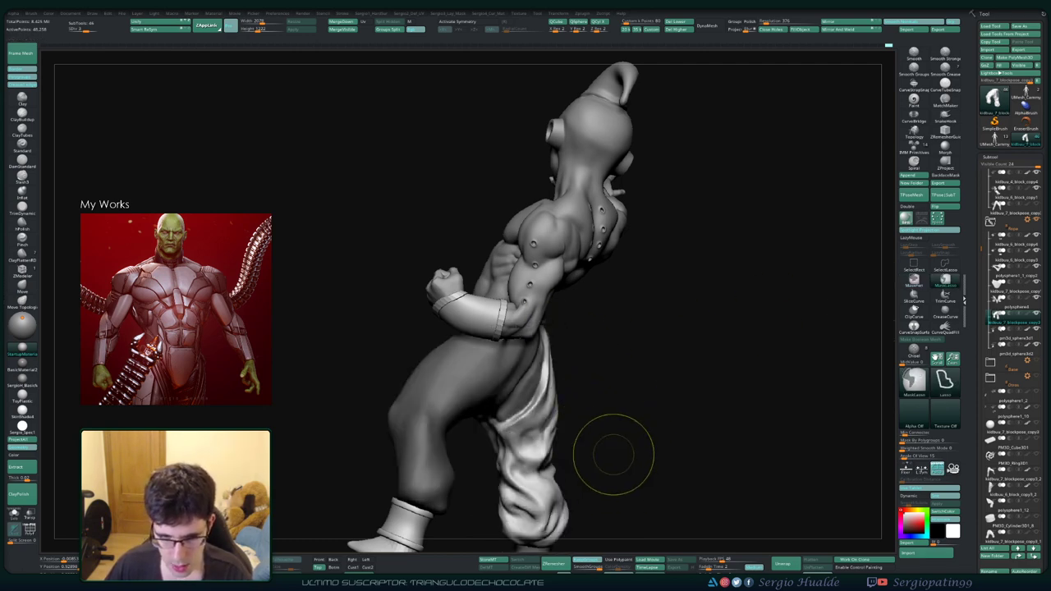
# Step: Reshape the unmasked side trouser fold with the Move brush, checking it from several angles
pyautogui.moveTo(610, 446)
pyautogui.mouseDown(button='right')
pyautogui.moveTo(543, 438)
pyautogui.moveTo(575, 426)
pyautogui.moveTo(532, 420)
pyautogui.moveTo(544, 399)
pyautogui.mouseUp(button='right')
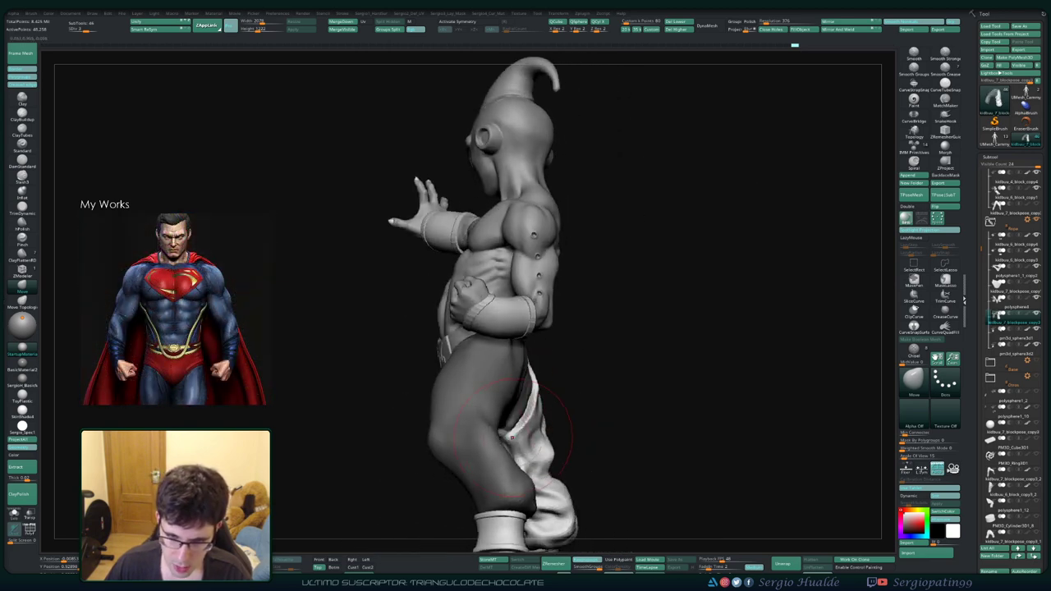
pyautogui.moveTo(511, 435); pyautogui.dragTo(519, 450)
pyautogui.moveTo(526, 432)
pyautogui.mouseDown(button='right')
pyautogui.moveTo(554, 390)
pyautogui.moveTo(572, 433)
pyautogui.moveTo(509, 310)
pyautogui.mouseUp(button='right')
pyautogui.moveTo(603, 392); pyautogui.dragTo(542, 353, button='right')
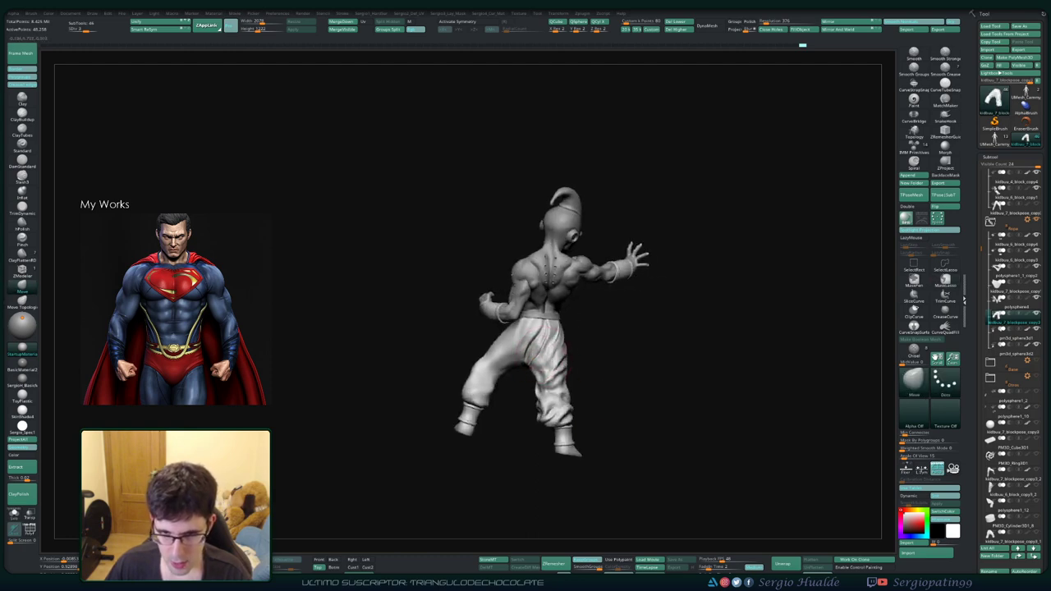
pyautogui.moveTo(548, 360)
pyautogui.mouseDown(button='right')
pyautogui.moveTo(664, 369)
pyautogui.moveTo(600, 372)
pyautogui.moveTo(556, 414)
pyautogui.mouseUp(button='right')
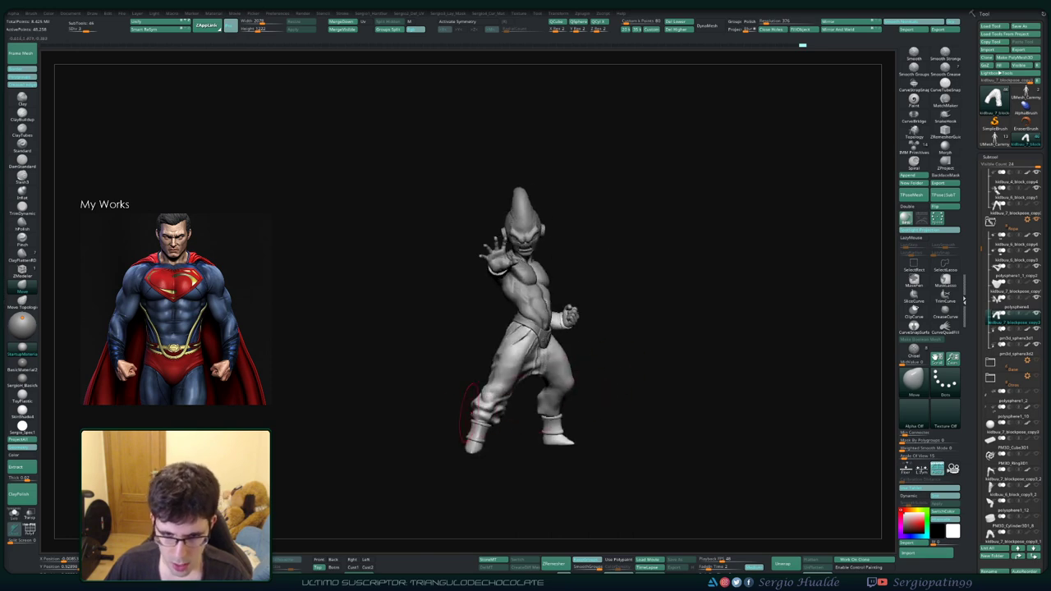
pyautogui.moveTo(469, 417)
pyautogui.mouseDown(button='right')
pyautogui.moveTo(478, 394)
pyautogui.moveTo(446, 411)
pyautogui.mouseUp(button='right')
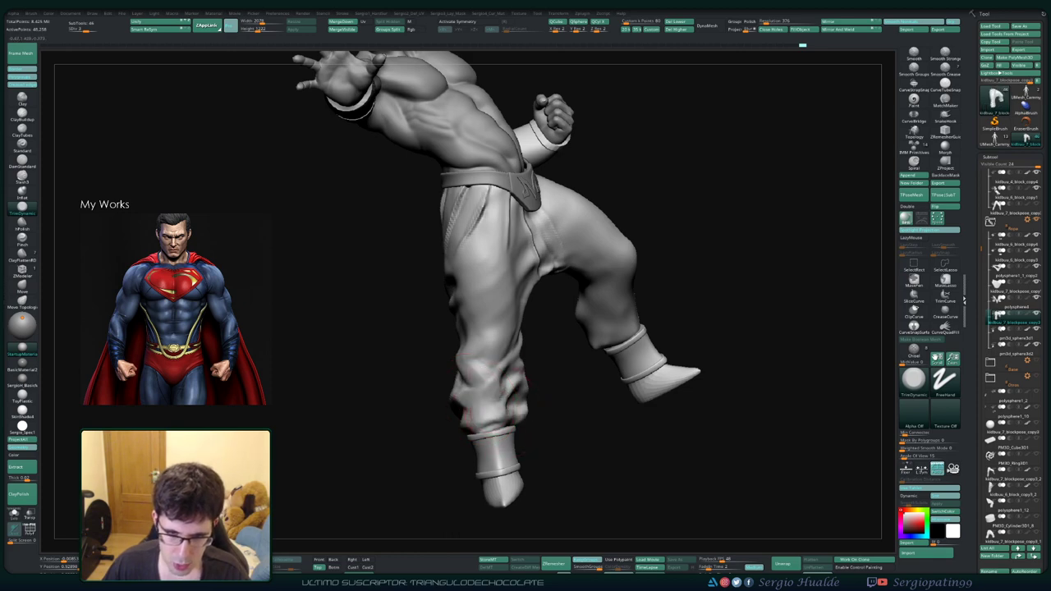
pyautogui.moveTo(465, 415)
pyautogui.mouseDown(button='right')
pyautogui.moveTo(497, 396)
pyautogui.moveTo(483, 409)
pyautogui.moveTo(456, 396)
pyautogui.moveTo(468, 415)
pyautogui.moveTo(491, 392)
pyautogui.mouseUp(button='right')
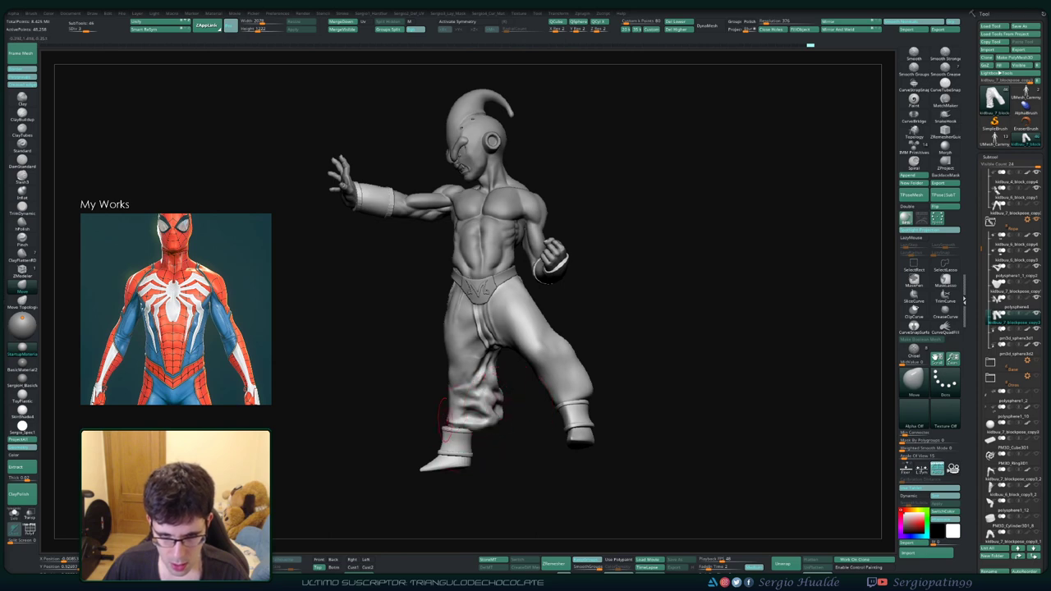
pyautogui.keyDown('ctrl'); pyautogui.moveTo(445, 414); pyautogui.dragTo(427, 429, button='right'); pyautogui.keyUp('ctrl')
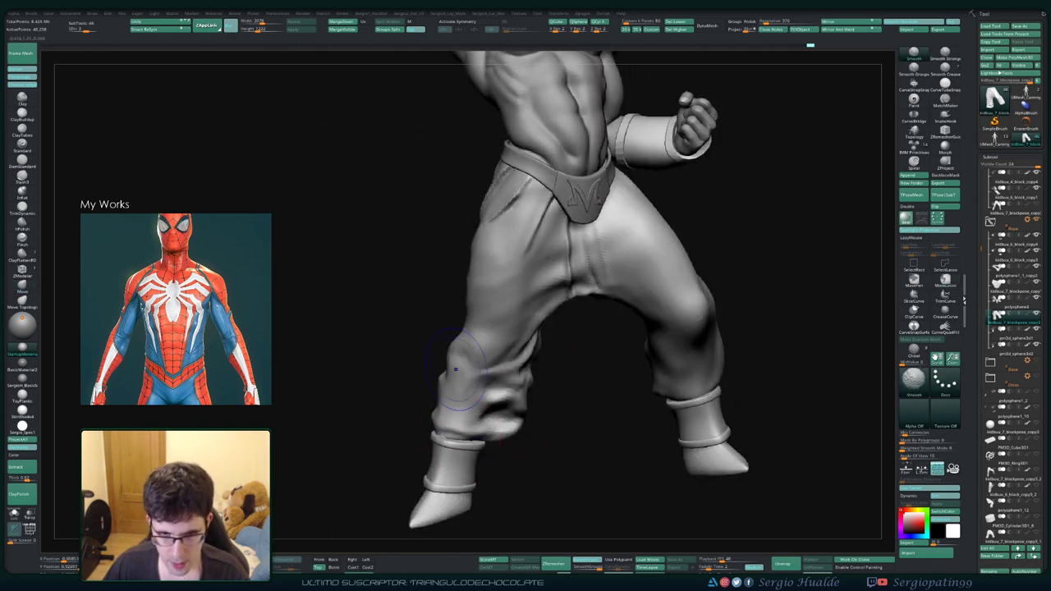
pyautogui.moveTo(456, 370); pyautogui.dragTo(472, 387, button='right')
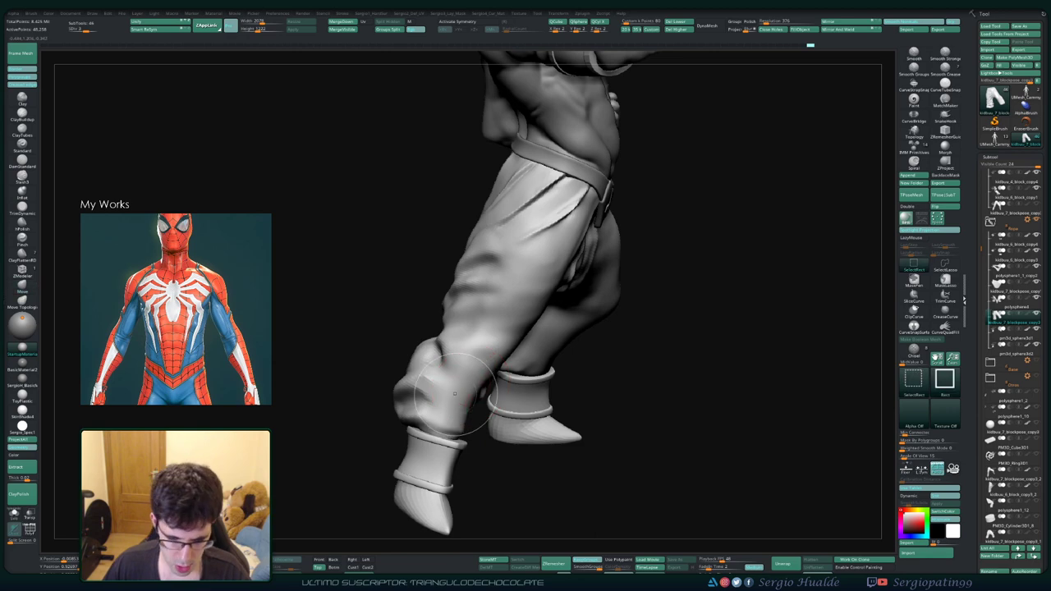
# Step: Flatten the lower-leg trouser folds with the TrimDynamic brush (BTD)
pyautogui.press('b')
pyautogui.press('t')
pyautogui.press('d')
pyautogui.moveTo(492, 386); pyautogui.dragTo(517, 399, button='right')
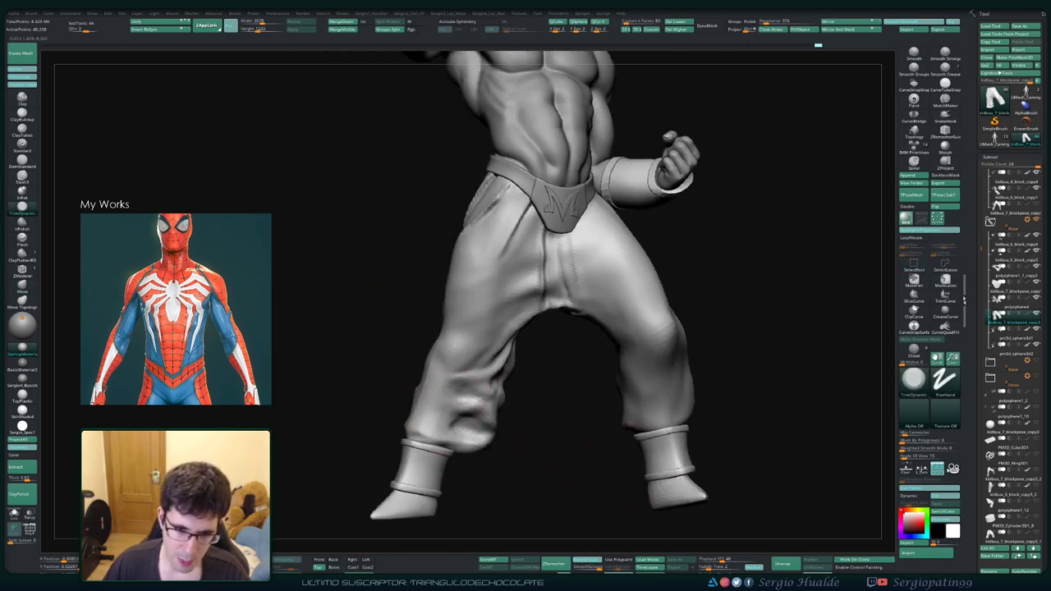
pyautogui.moveTo(450, 404)
pyautogui.mouseDown(button='right')
pyautogui.moveTo(435, 421)
pyautogui.moveTo(476, 390)
pyautogui.moveTo(534, 380)
pyautogui.moveTo(361, 383)
pyautogui.moveTo(535, 356)
pyautogui.moveTo(482, 299)
pyautogui.mouseUp(button='right')
pyautogui.press('b')
pyautogui.press('m')
pyautogui.press('v')
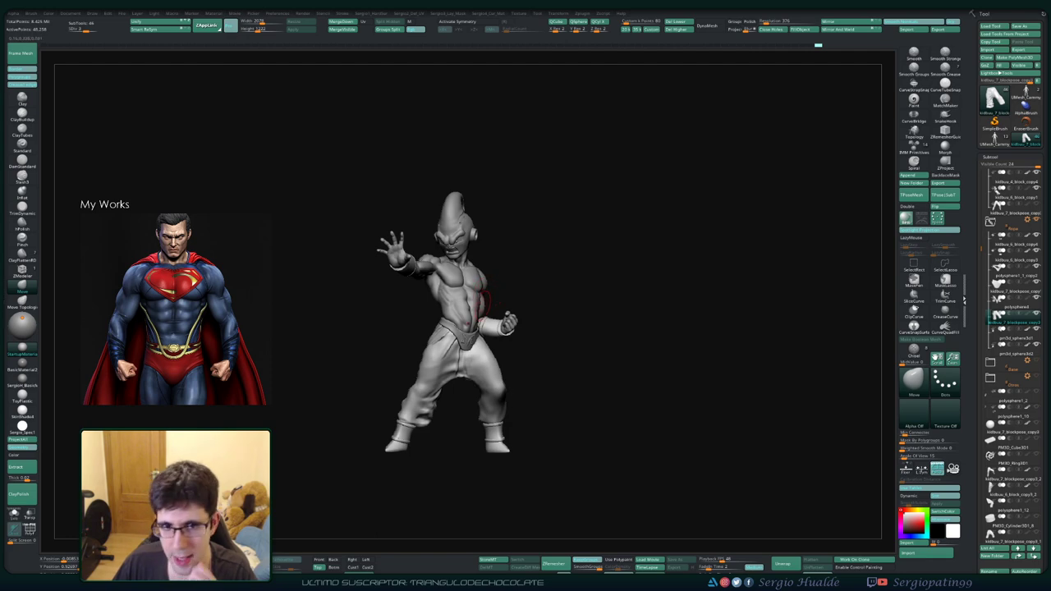
# Step: Zoom onto the head, show Polyframe, and mask everything except the antenna
pyautogui.scroll(2, 490, 244)
pyautogui.scroll(3, 493, 258)
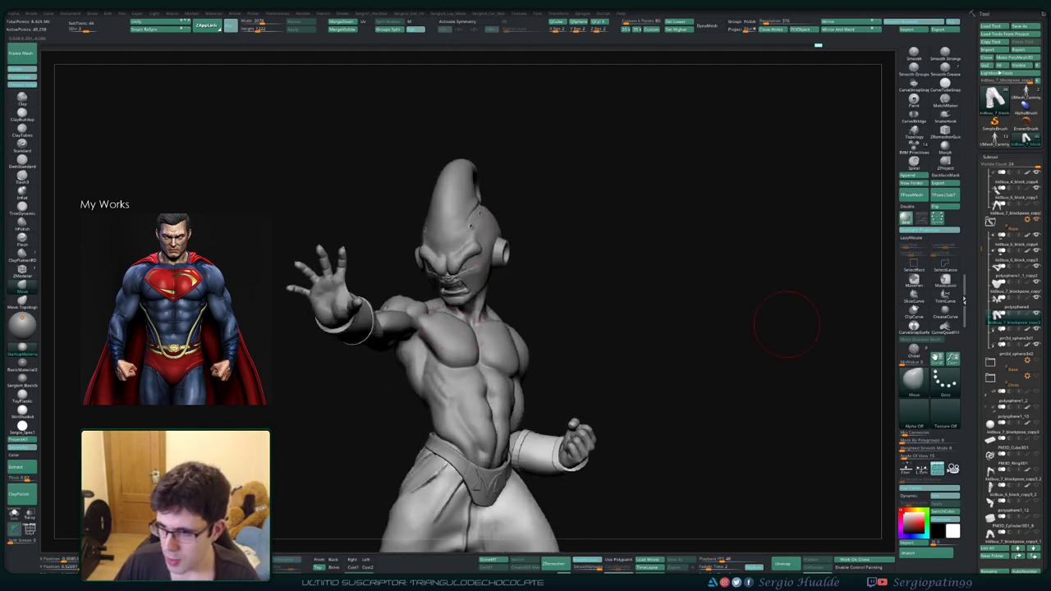
pyautogui.moveTo(786, 324)
pyautogui.mouseDown(button='right')
pyautogui.moveTo(410, 294)
pyautogui.moveTo(523, 247)
pyautogui.mouseUp(button='right')
pyautogui.hotkey('shift', 'f')
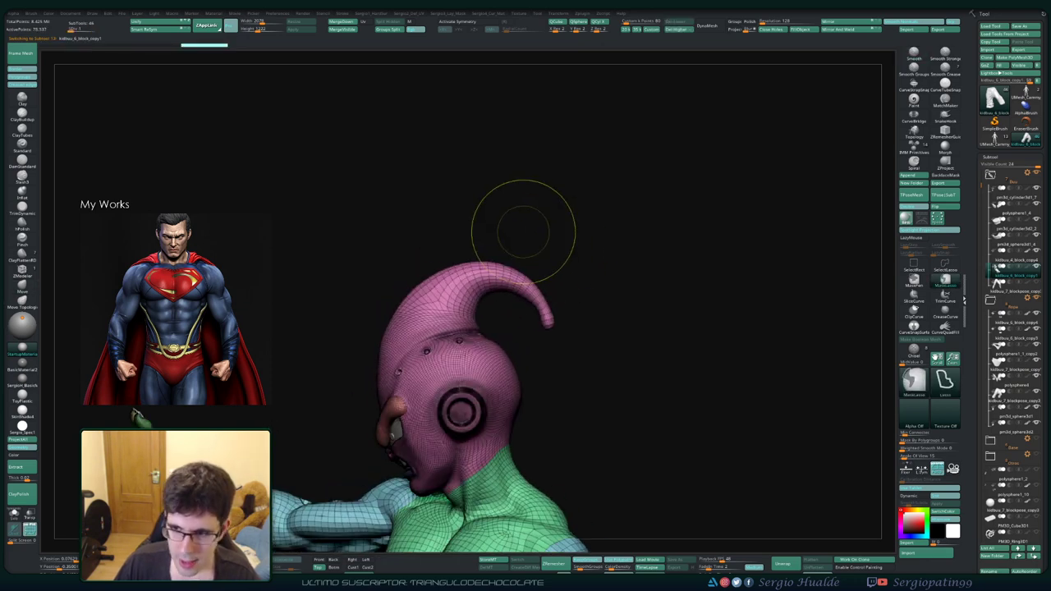
pyautogui.moveTo(523, 231)
pyautogui.keyDown('ctrl'); pyautogui.mouseDown()
pyautogui.moveTo(374, 215)
pyautogui.moveTo(427, 304)
pyautogui.moveTo(542, 321)
pyautogui.moveTo(526, 271)
pyautogui.mouseUp(); pyautogui.keyUp('ctrl')
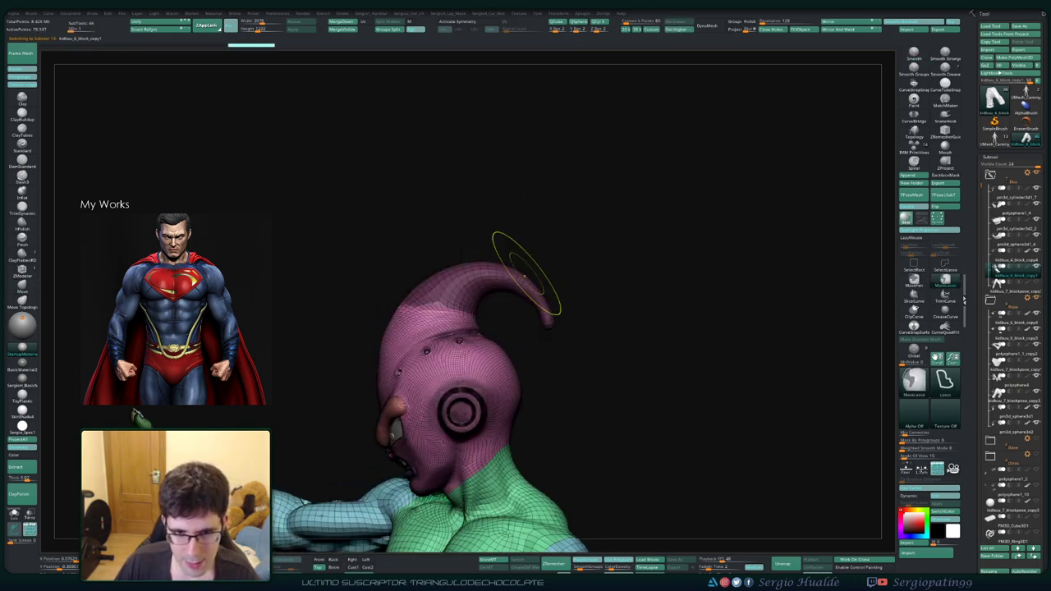
pyautogui.keyDown('ctrl'); pyautogui.click(552, 246); pyautogui.keyUp('ctrl')
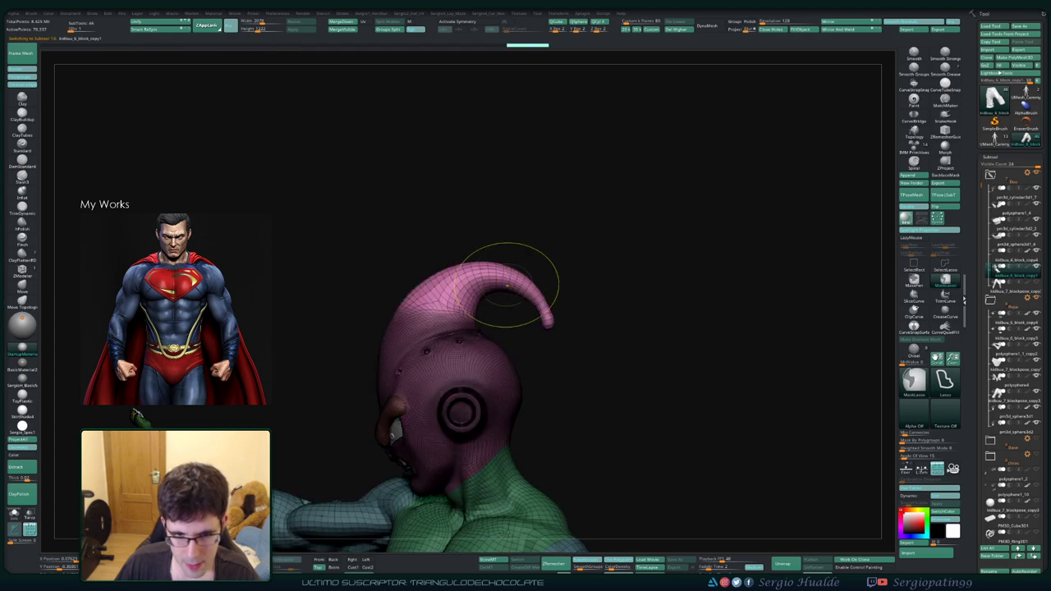
# Step: Bend the antenna to the right with Rotate Transpose, pivoting at its base
pyautogui.press('r')
pyautogui.moveTo(516, 276); pyautogui.dragTo(366, 496, button='right')
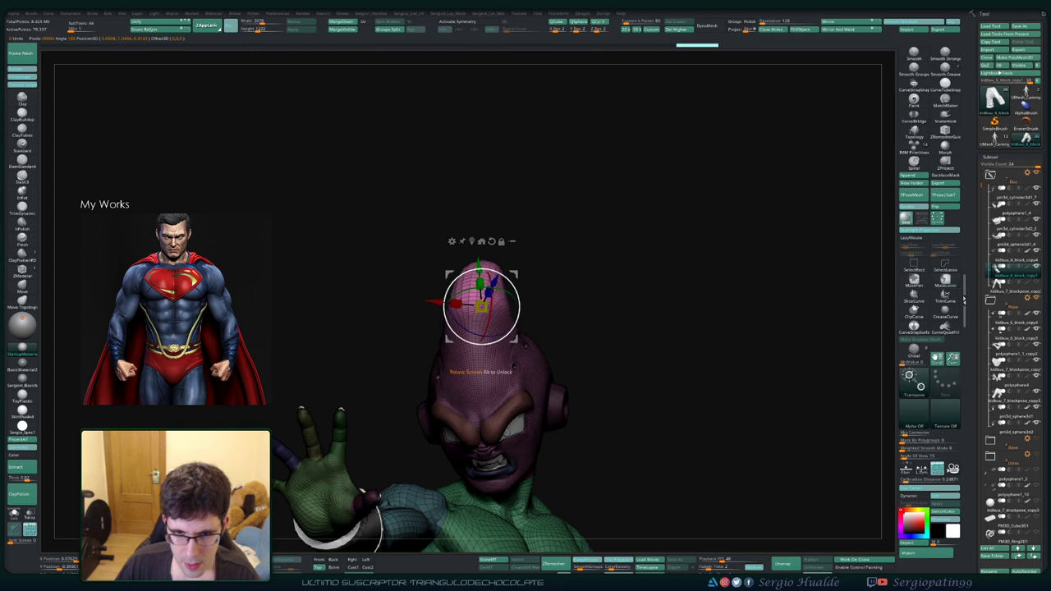
pyautogui.moveTo(482, 306); pyautogui.dragTo(531, 306)
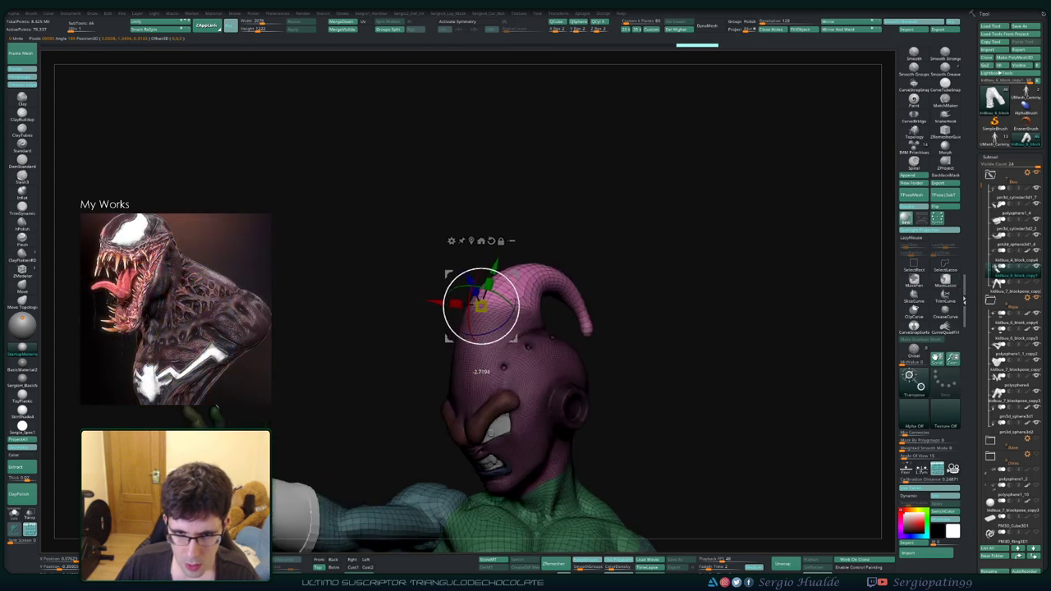
pyautogui.moveTo(657, 411)
pyautogui.mouseDown()
pyautogui.moveTo(575, 410)
pyautogui.moveTo(481, 372)
pyautogui.mouseUp()
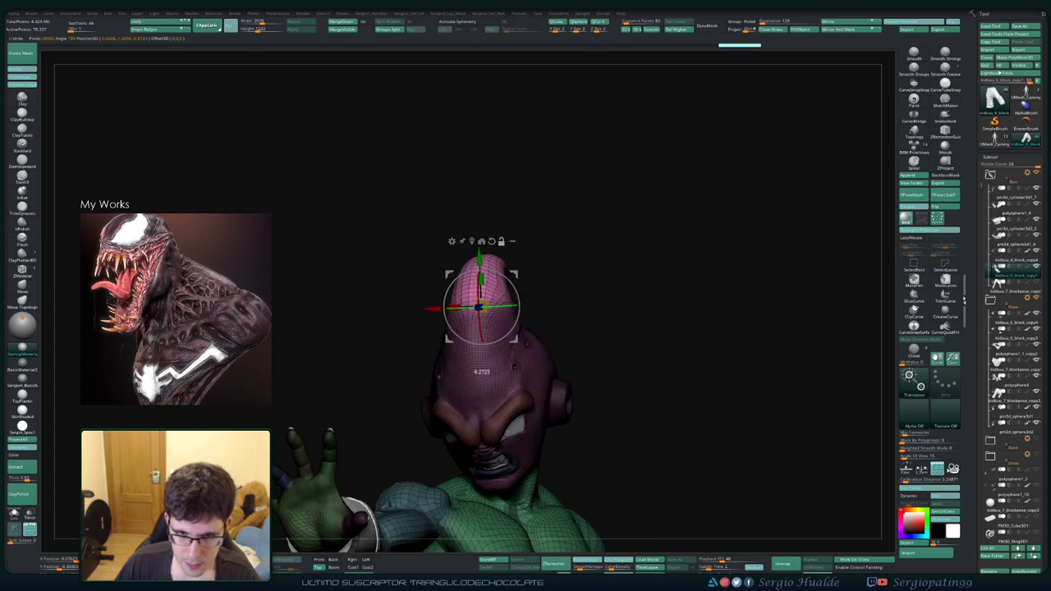
pyautogui.moveTo(698, 411); pyautogui.dragTo(615, 411)
pyautogui.keyDown('alt'); pyautogui.click(526, 308); pyautogui.keyUp('alt')
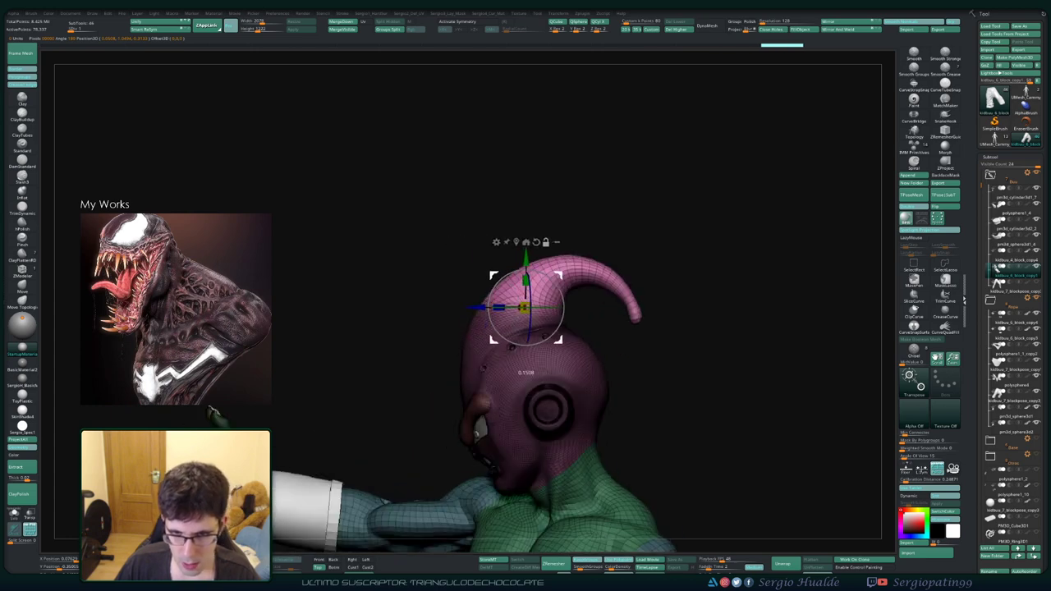
pyautogui.moveTo(698, 410); pyautogui.dragTo(616, 410)
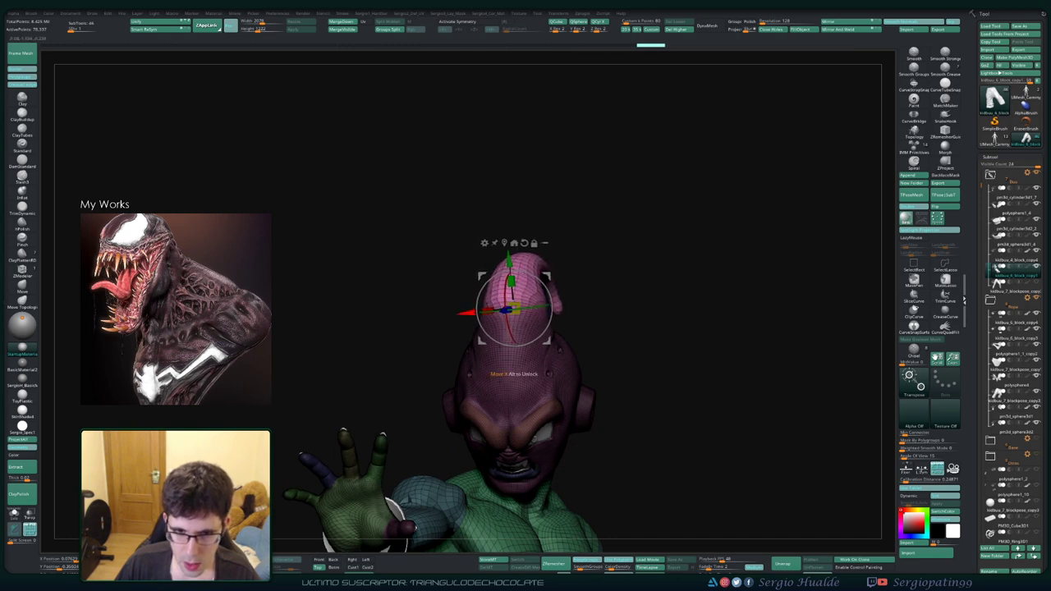
# Step: Realign the pivot along the antenna and curl its tip further right
pyautogui.moveTo(393, 519); pyautogui.dragTo(190, 419)
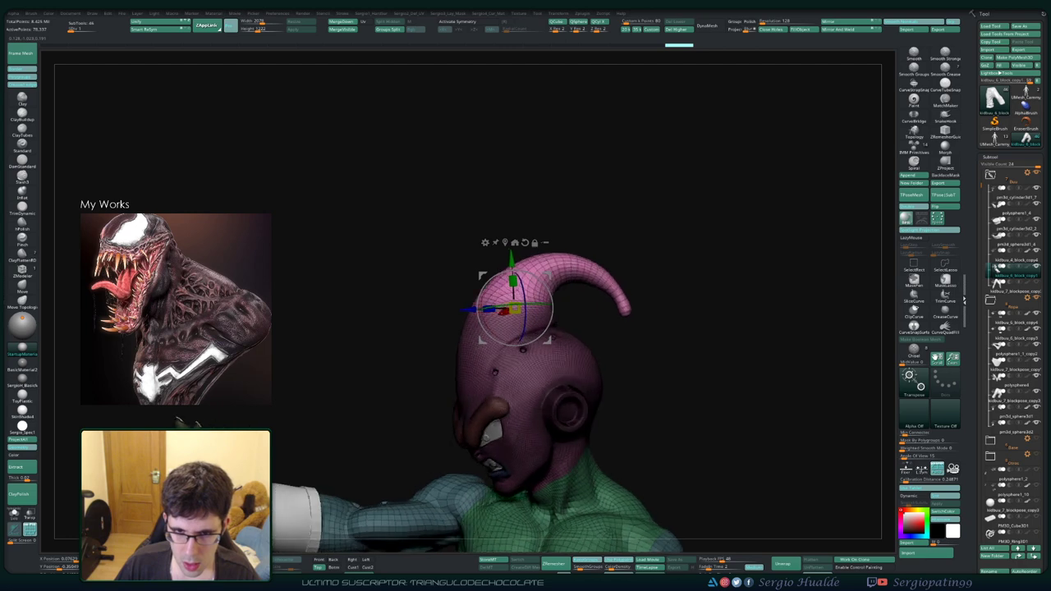
pyautogui.keyDown('alt'); pyautogui.moveTo(548, 328); pyautogui.dragTo(573, 356); pyautogui.keyUp('alt')
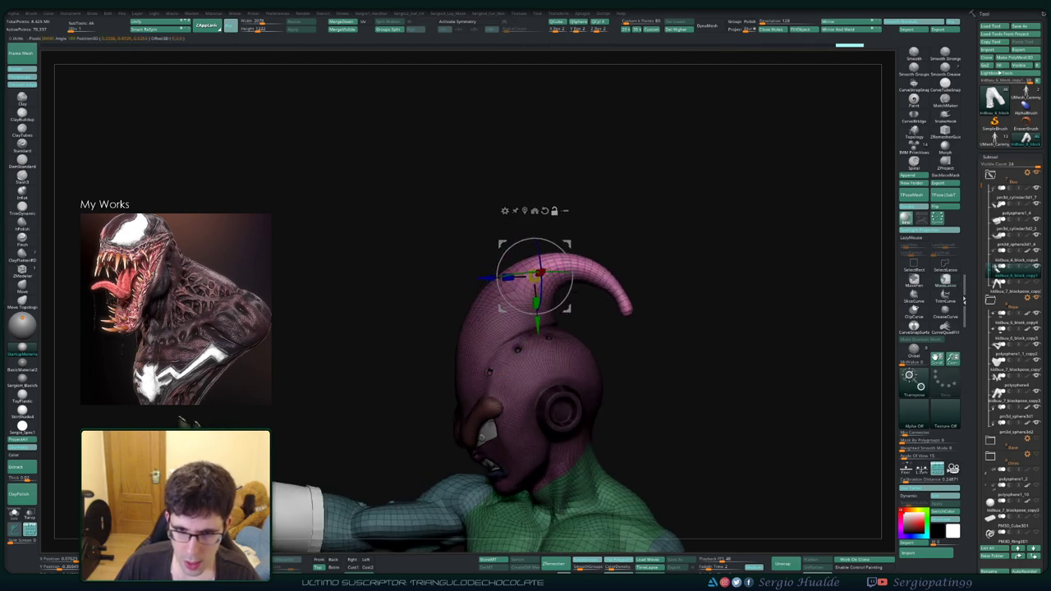
pyautogui.moveTo(190, 421); pyautogui.dragTo(386, 509)
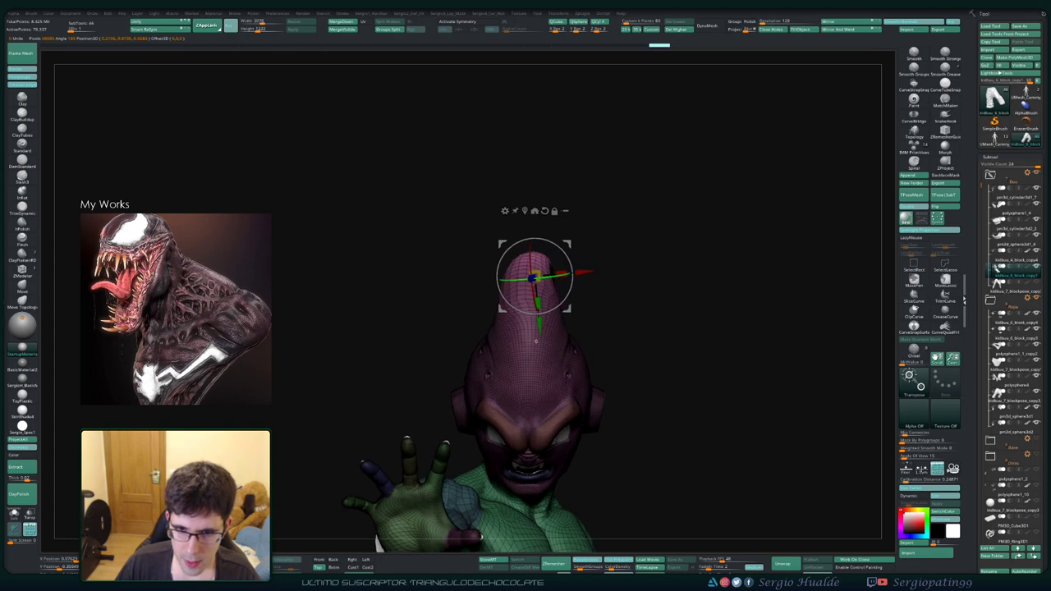
pyautogui.moveTo(567, 261)
pyautogui.mouseDown()
pyautogui.moveTo(574, 279)
pyautogui.moveTo(537, 281)
pyautogui.mouseUp()
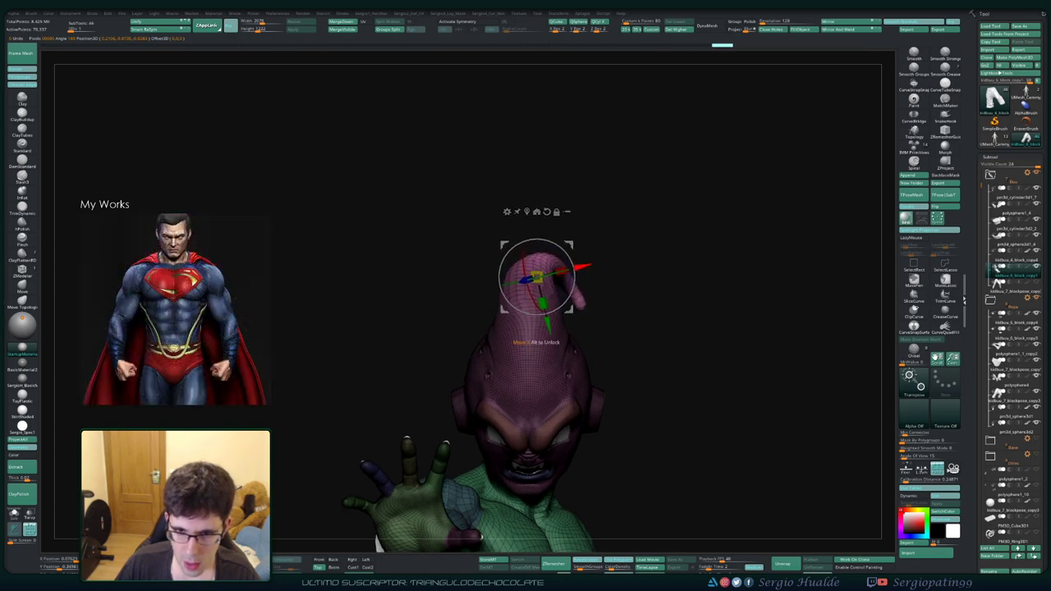
pyautogui.moveTo(674, 370)
pyautogui.mouseDown()
pyautogui.moveTo(624, 436)
pyautogui.moveTo(657, 386)
pyautogui.moveTo(690, 395)
pyautogui.moveTo(657, 377)
pyautogui.mouseUp()
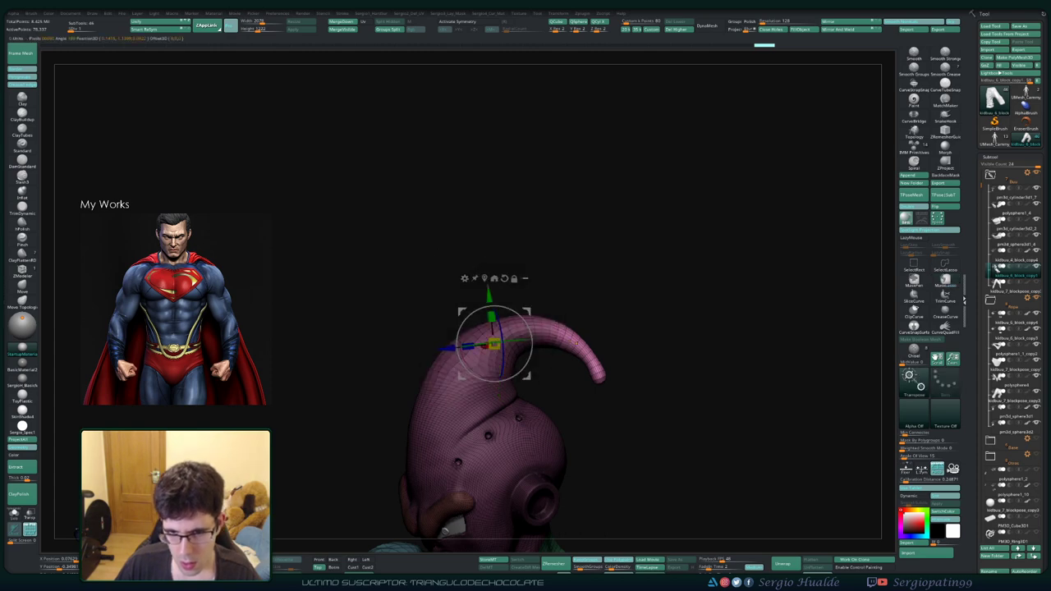
# Step: Rotate the masked antenna tip further so it folds toward the front of the head
pyautogui.moveTo(673, 386); pyautogui.dragTo(657, 362)
pyautogui.moveTo(526, 345); pyautogui.dragTo(570, 361)
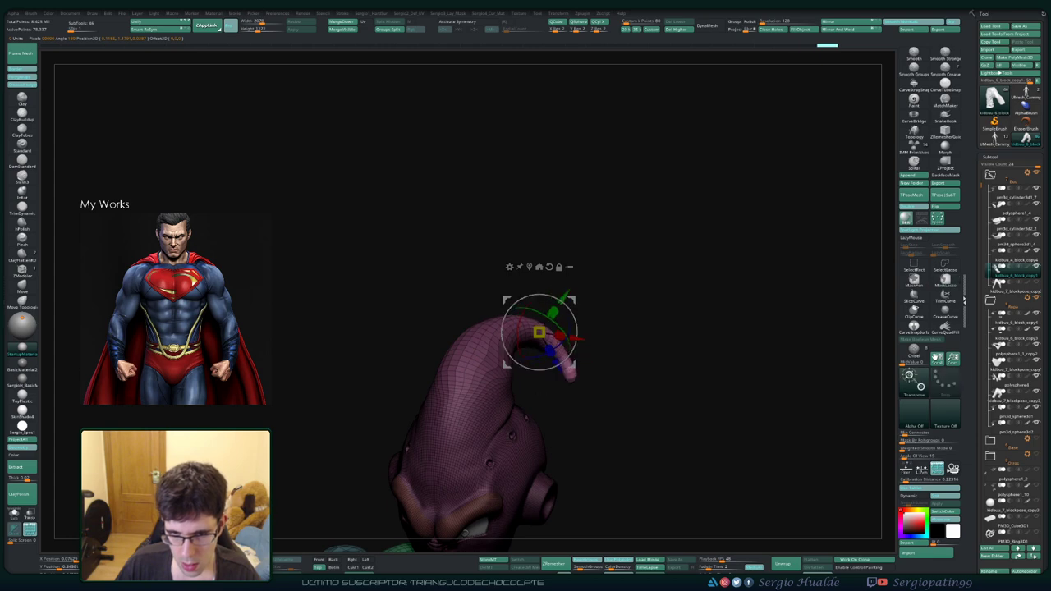
pyautogui.moveTo(625, 411); pyautogui.dragTo(538, 386)
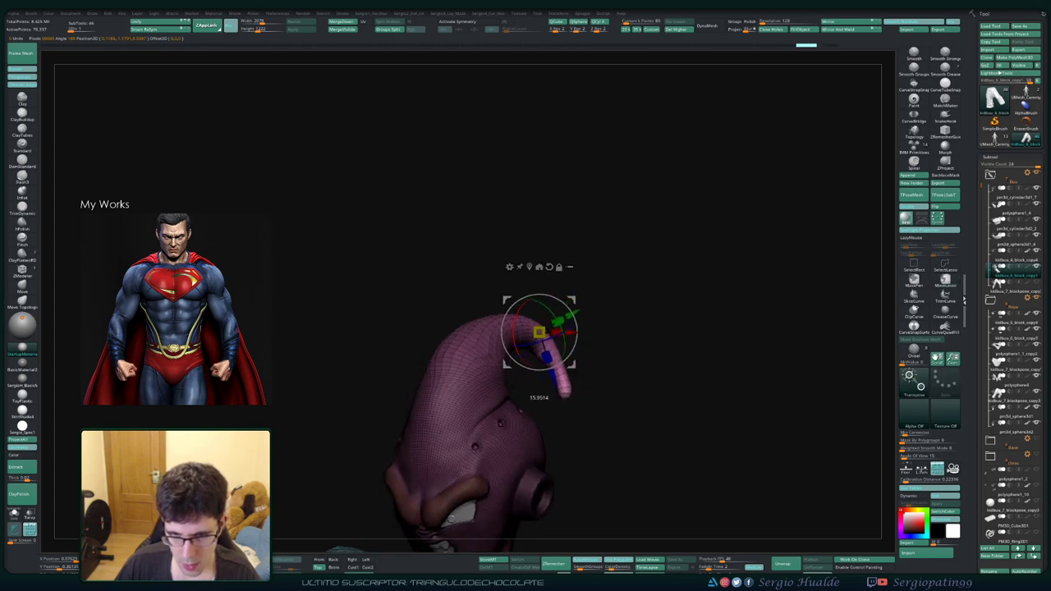
pyautogui.moveTo(657, 386); pyautogui.dragTo(624, 370)
pyautogui.moveTo(567, 316)
pyautogui.mouseDown()
pyautogui.moveTo(584, 302)
pyautogui.moveTo(579, 349)
pyautogui.mouseUp()
# Step: Smooth the horn's bend with the Move brush while framing the head closely
pyautogui.press('q')
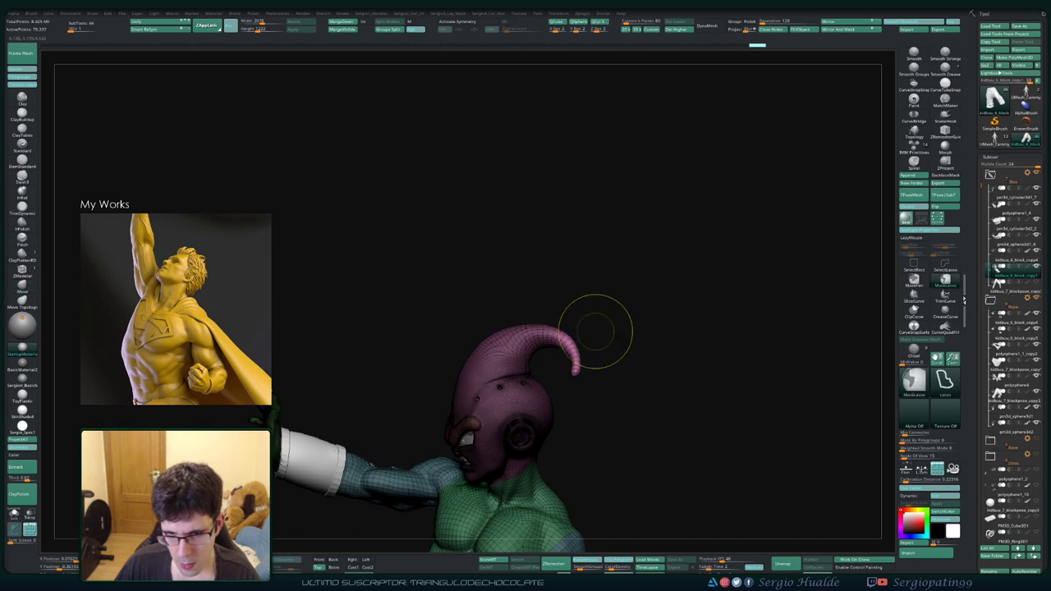
pyautogui.moveTo(594, 317); pyautogui.dragTo(604, 376)
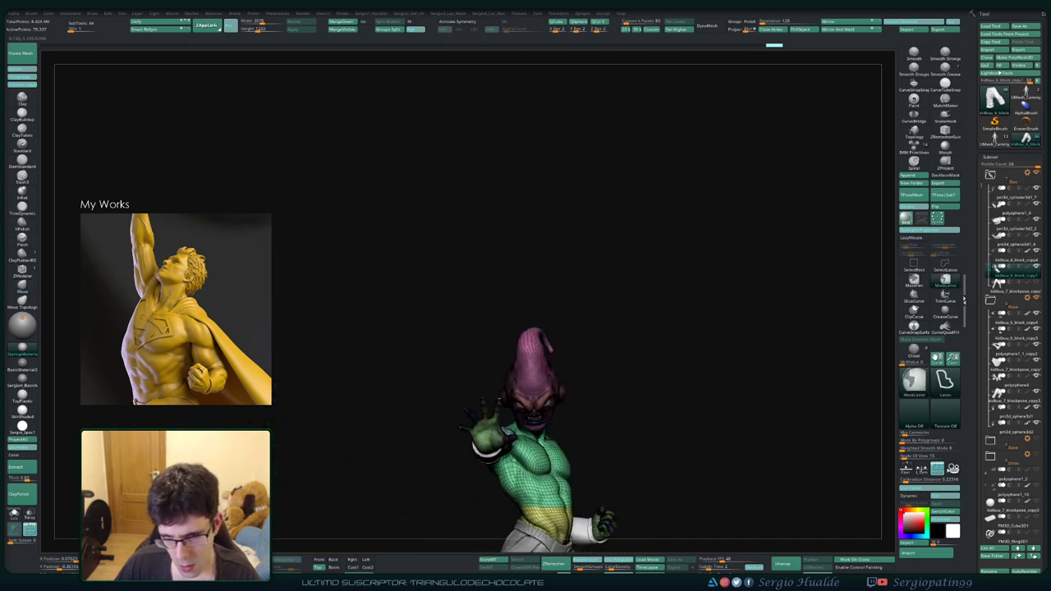
pyautogui.keyDown('ctrl'); pyautogui.moveTo(605, 378); pyautogui.dragTo(523, 312, button='right'); pyautogui.keyUp('ctrl')
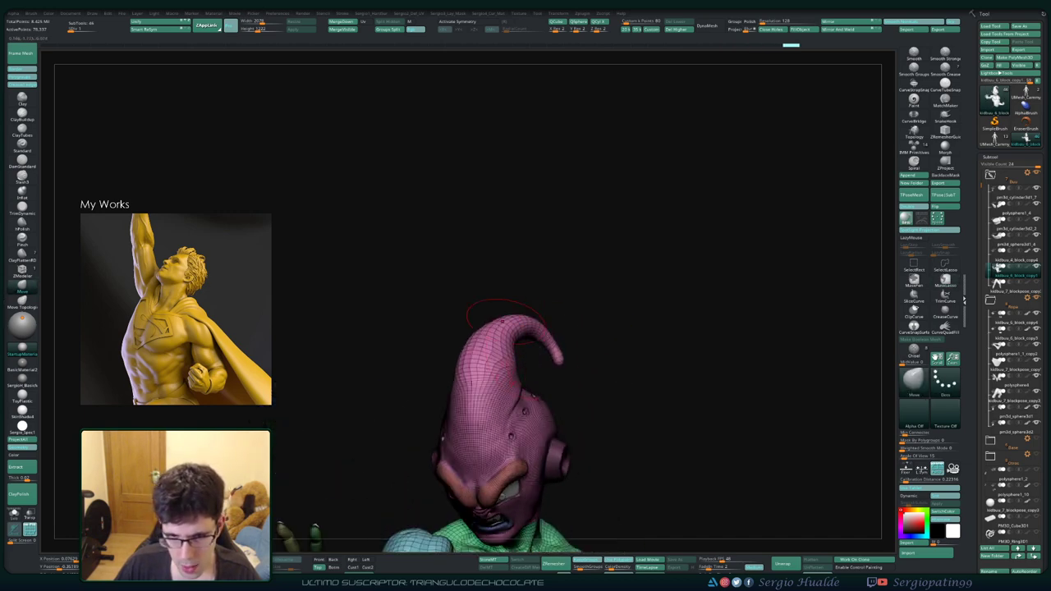
pyautogui.moveTo(523, 312); pyautogui.dragTo(498, 323)
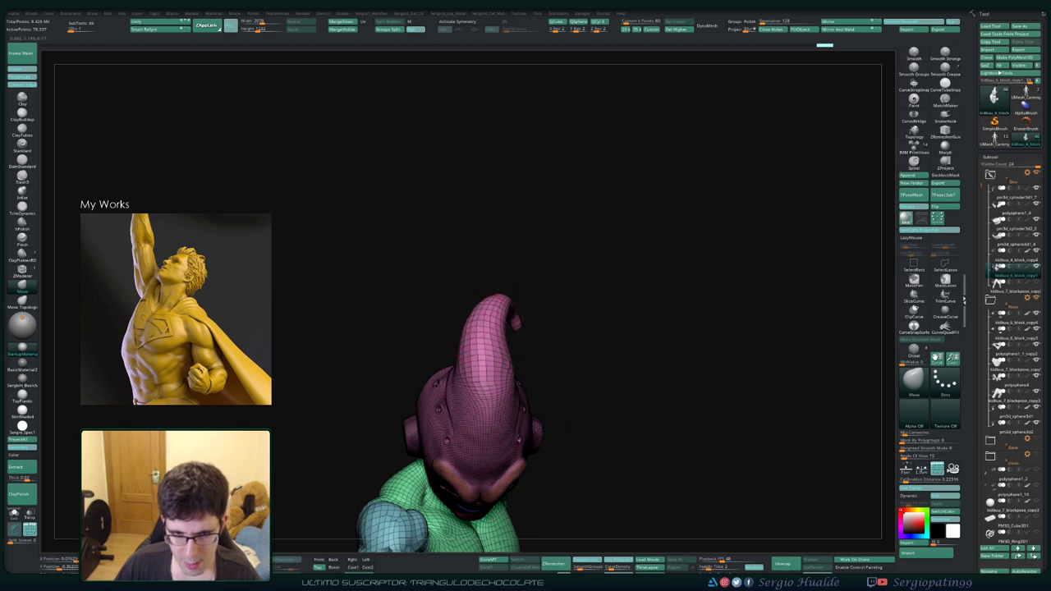
pyautogui.moveTo(470, 374)
pyautogui.mouseDown()
pyautogui.moveTo(522, 361)
pyautogui.moveTo(525, 345)
pyautogui.moveTo(493, 326)
pyautogui.moveTo(569, 325)
pyautogui.mouseUp()
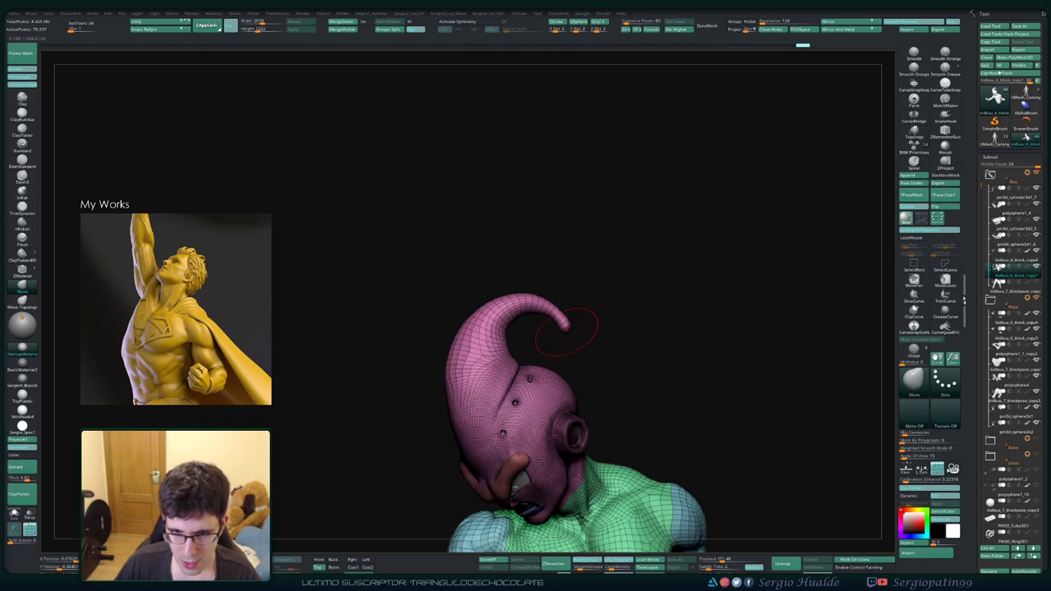
pyautogui.moveTo(565, 323)
pyautogui.mouseDown()
pyautogui.moveTo(542, 322)
pyautogui.moveTo(530, 349)
pyautogui.moveTo(519, 335)
pyautogui.moveTo(522, 349)
pyautogui.moveTo(509, 343)
pyautogui.mouseUp()
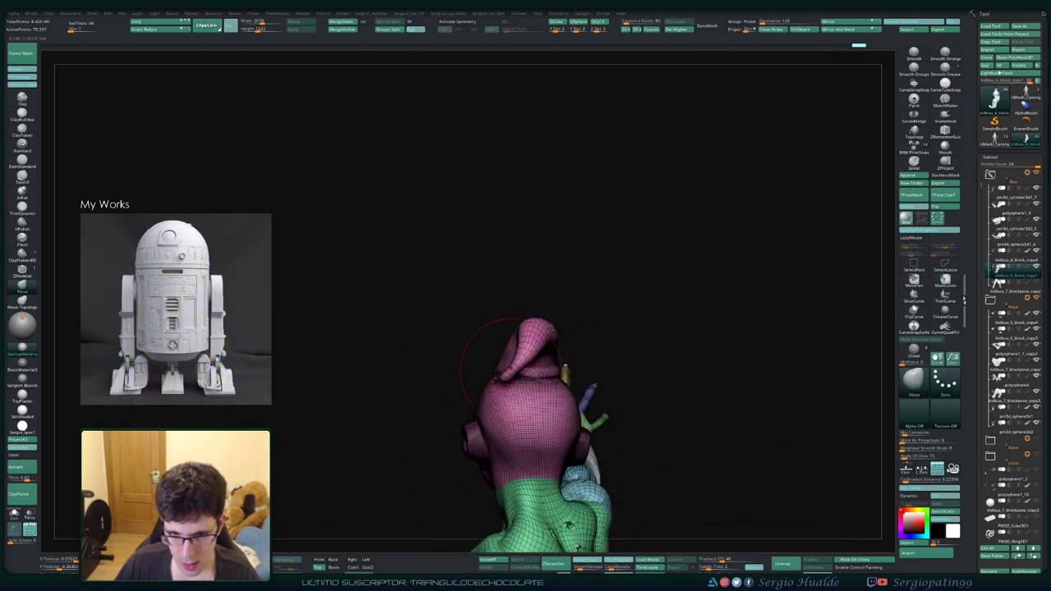
# Step: Smooth the antenna into a cleaner curve and reorient the Transpose pivot on it
pyautogui.moveTo(500, 357)
pyautogui.mouseDown()
pyautogui.moveTo(496, 379)
pyautogui.moveTo(472, 345)
pyautogui.moveTo(584, 323)
pyautogui.moveTo(549, 360)
pyautogui.mouseUp()
pyautogui.press('w')
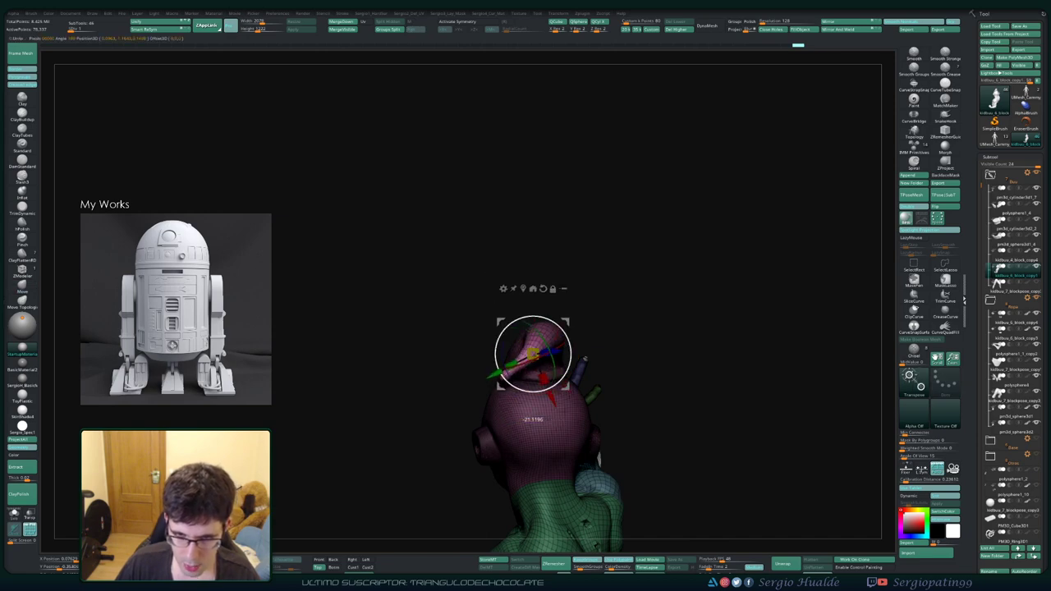
pyautogui.moveTo(567, 337); pyautogui.dragTo(574, 345)
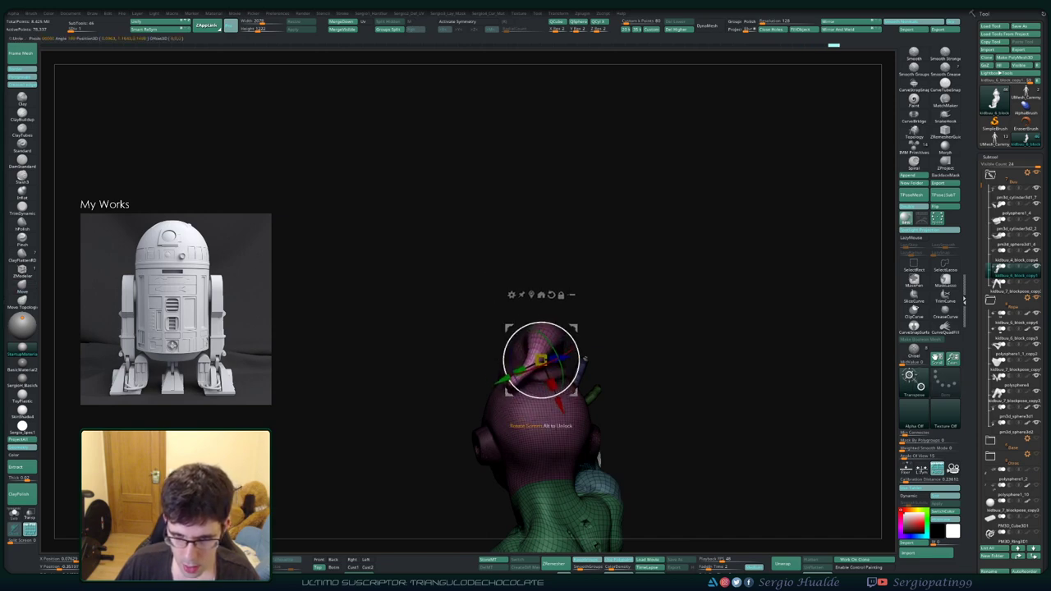
pyautogui.press('q')
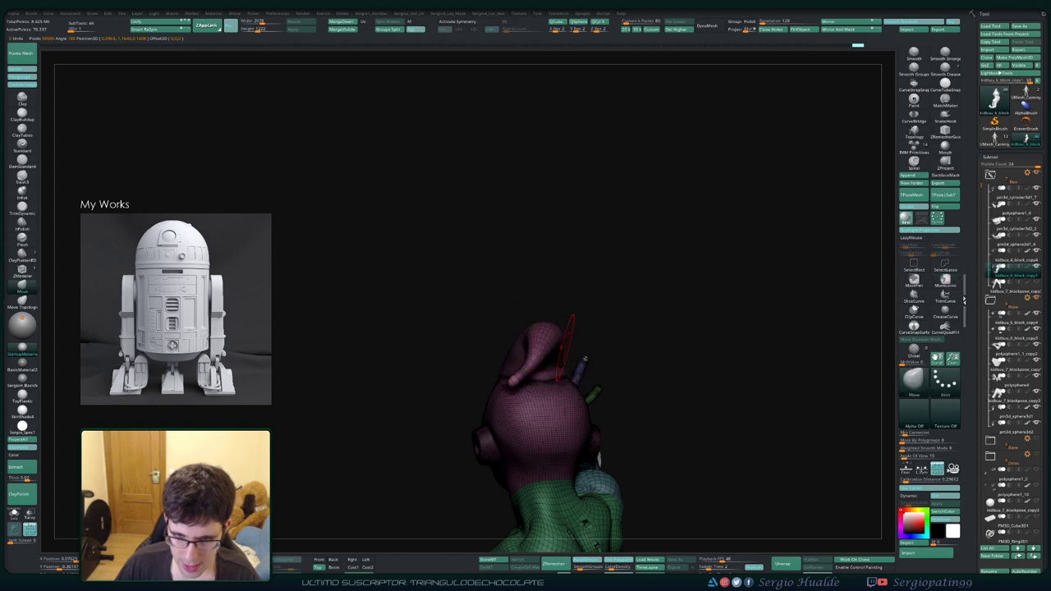
# Step: Move the antenna down and left, then turn off Polyframe for a plain grey view
pyautogui.press('w')
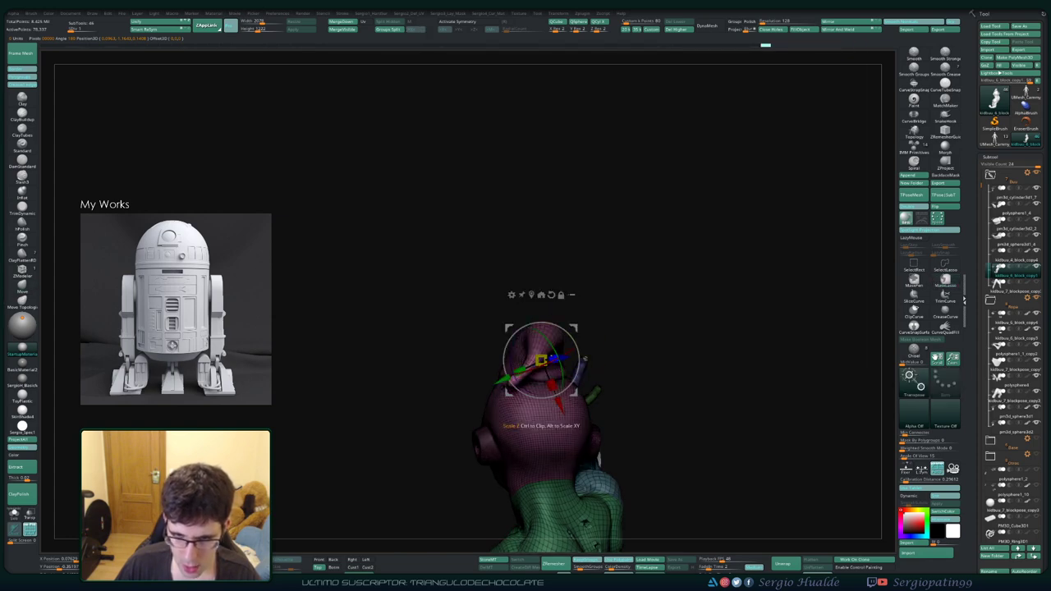
pyautogui.moveTo(559, 394); pyautogui.dragTo(542, 407)
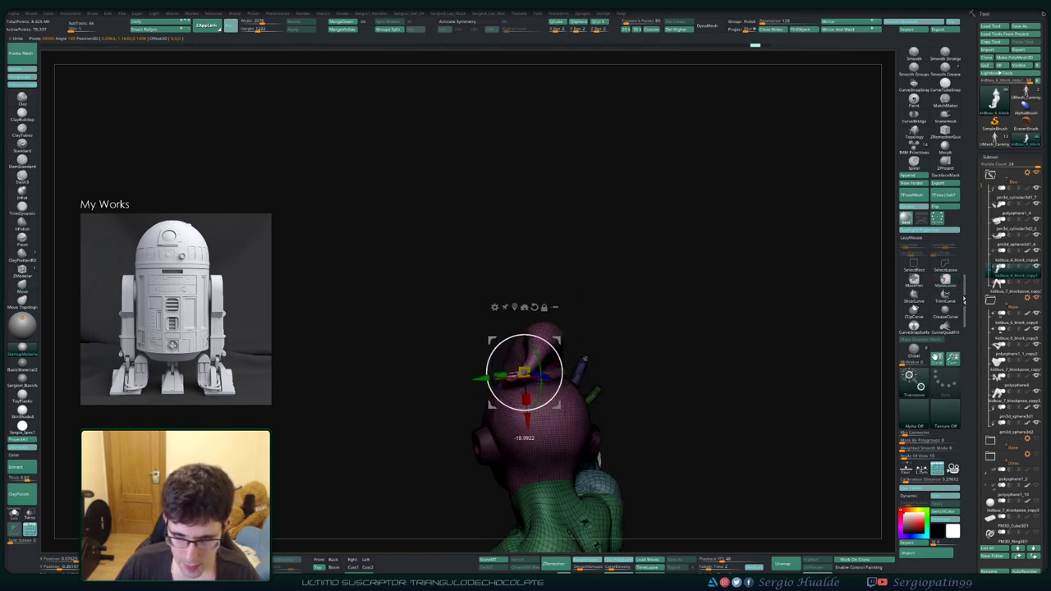
pyautogui.press('q')
pyautogui.moveTo(593, 348)
pyautogui.mouseDown()
pyautogui.moveTo(548, 374)
pyautogui.moveTo(544, 359)
pyautogui.moveTo(509, 361)
pyautogui.moveTo(568, 367)
pyautogui.mouseUp()
pyautogui.hotkey('shift', 'f')
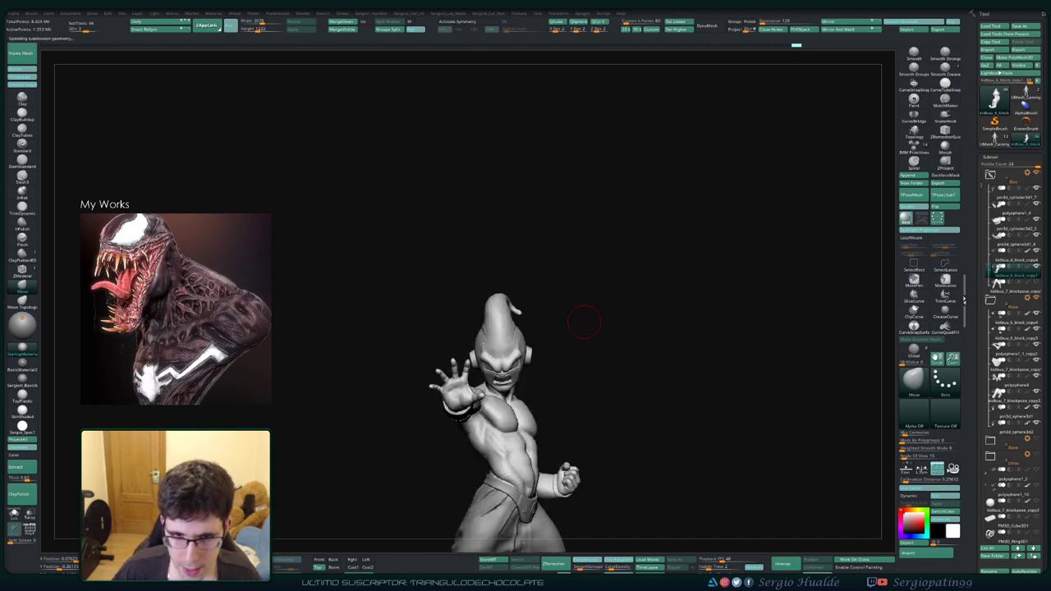
# Step: Tweak the antenna into a smoother taper with the Move brush (BMV), then frame the full figure
pyautogui.scroll(2, 566, 367)
pyautogui.scroll(5, 562, 371)
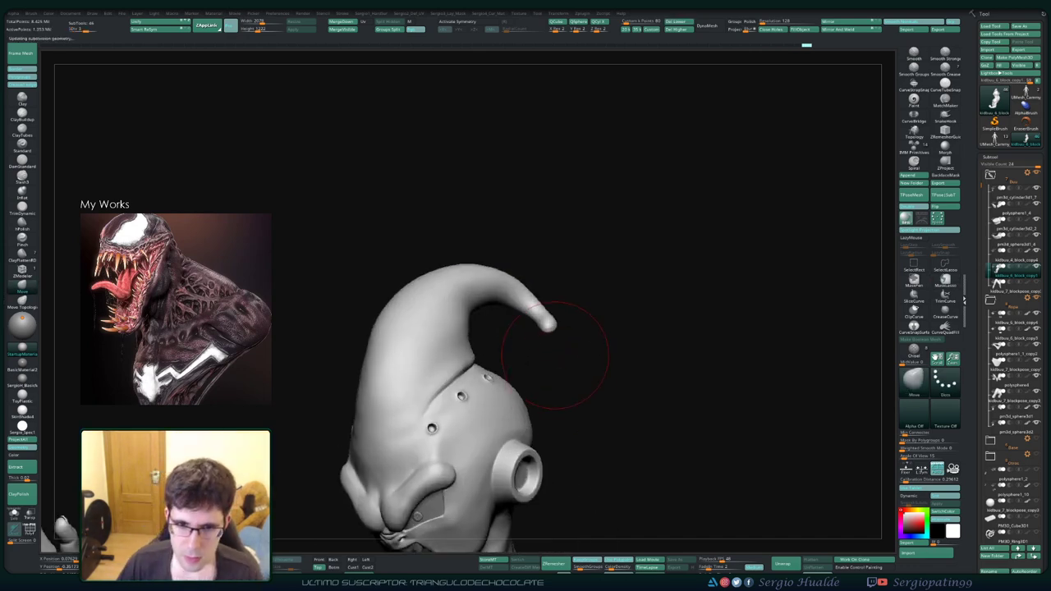
pyautogui.moveTo(559, 373); pyautogui.dragTo(591, 370)
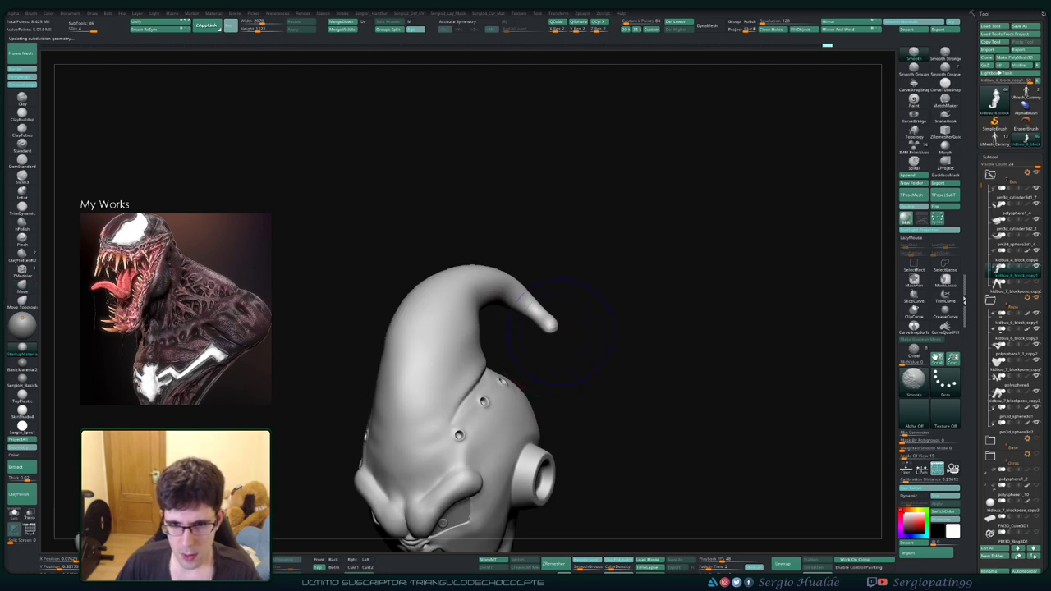
pyautogui.press('b')
pyautogui.press('m')
pyautogui.press('v')
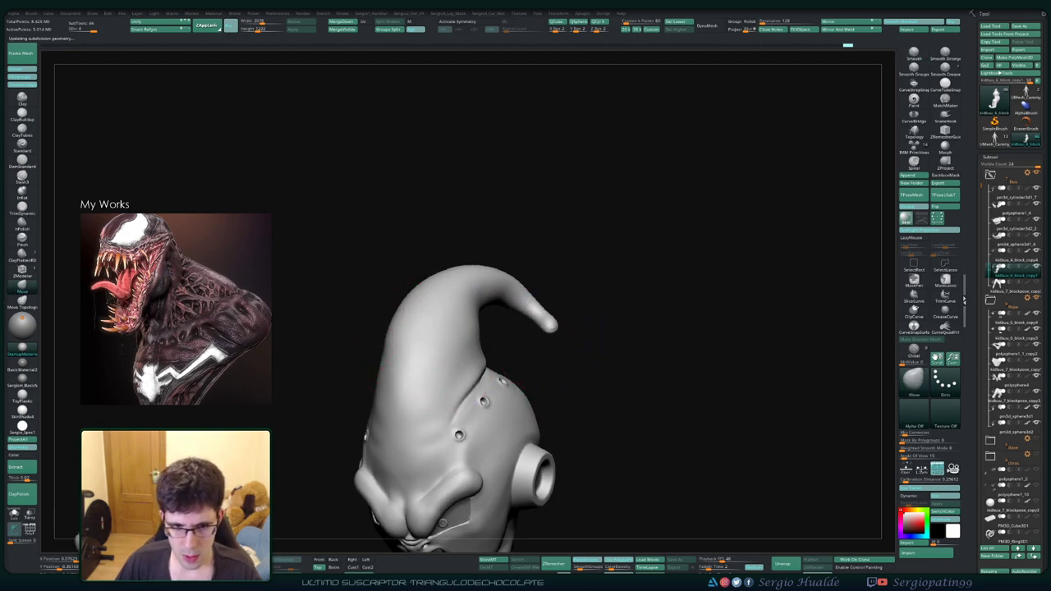
pyautogui.moveTo(387, 347); pyautogui.dragTo(386, 333)
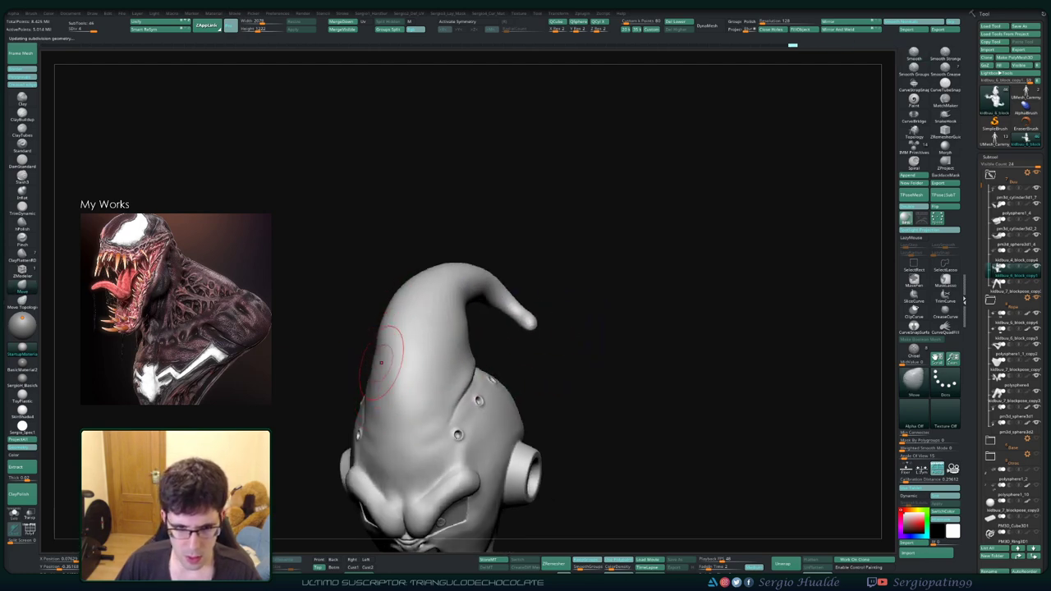
pyautogui.moveTo(698, 247)
pyautogui.mouseDown()
pyautogui.moveTo(706, 295)
pyautogui.moveTo(805, 300)
pyautogui.moveTo(493, 345)
pyautogui.moveTo(522, 275)
pyautogui.mouseUp()
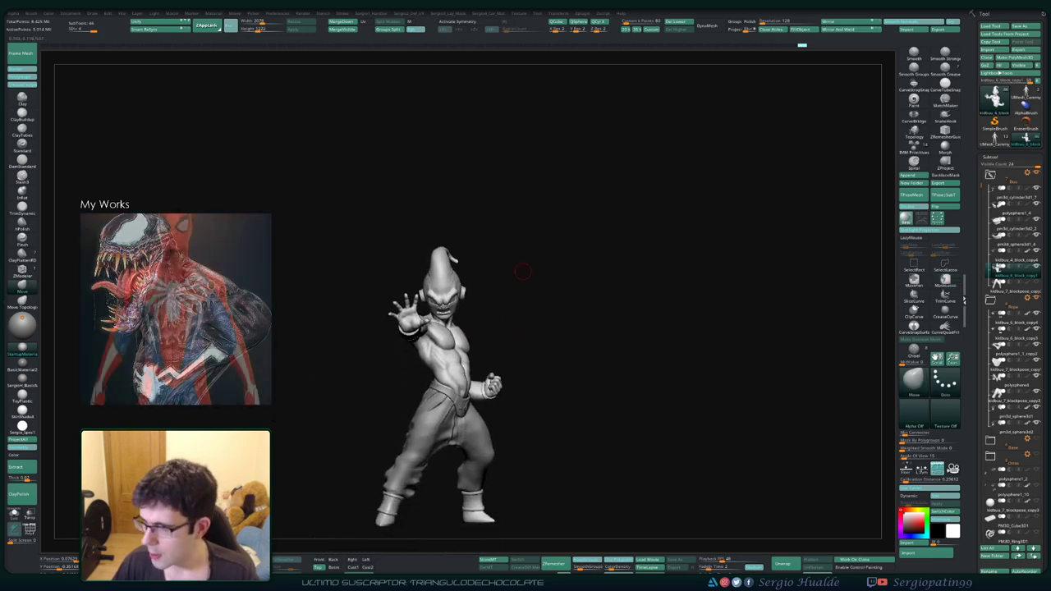
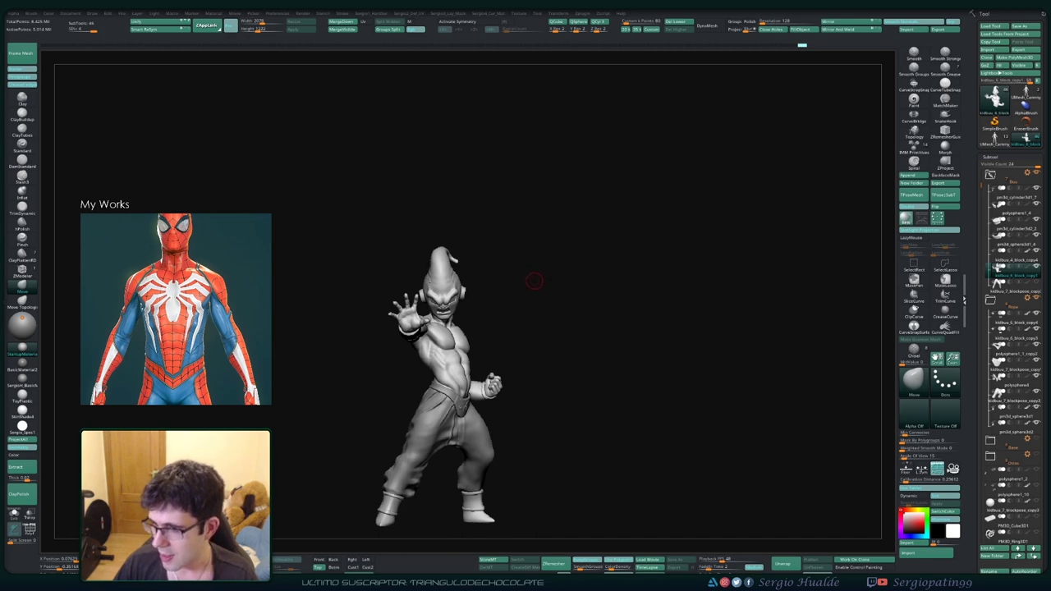
# Step: Select the pants subtool and zoom in on the top of the lone leg
pyautogui.moveTo(560, 332); pyautogui.dragTo(509, 361)
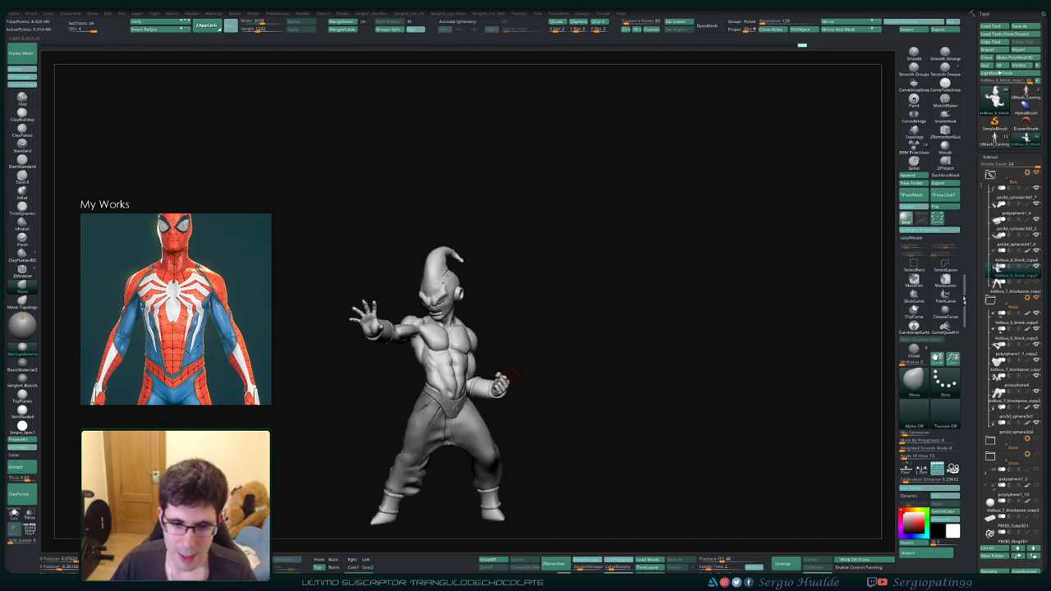
pyautogui.keyDown('alt'); pyautogui.click(475, 384); pyautogui.keyUp('alt')
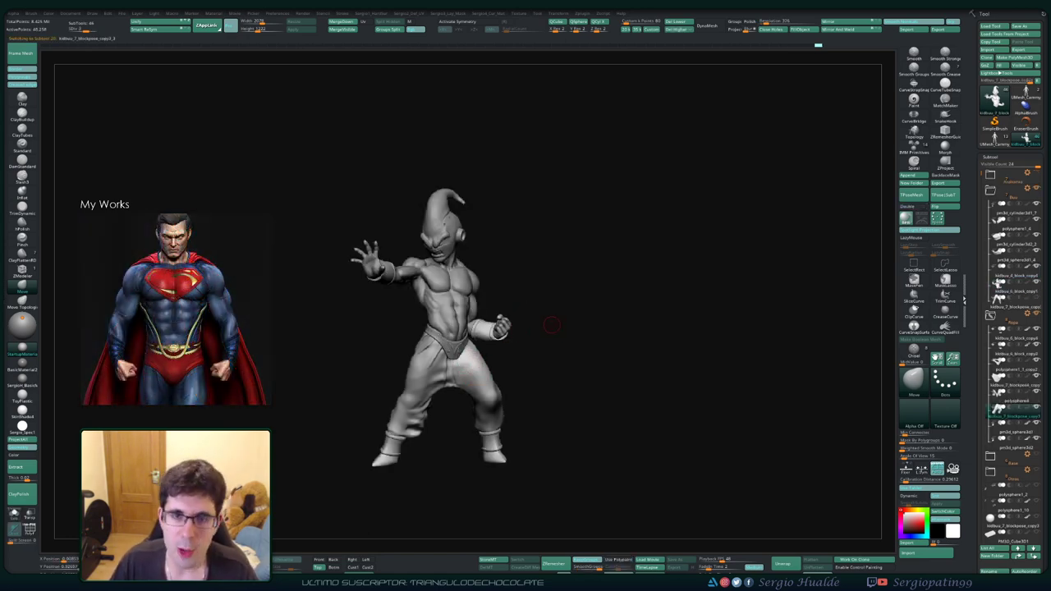
pyautogui.moveTo(562, 355); pyautogui.dragTo(525, 362)
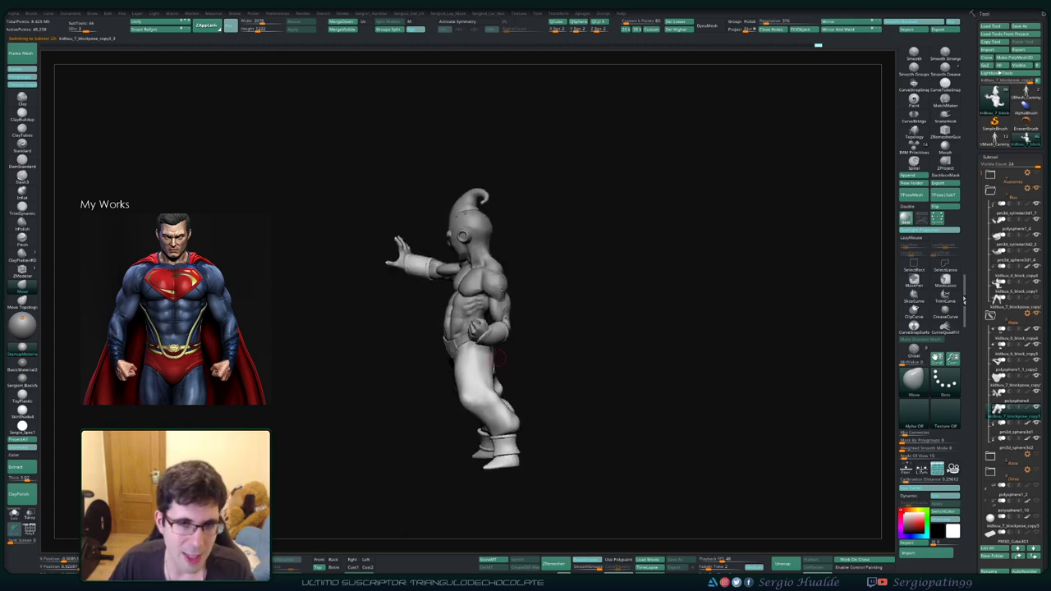
pyautogui.moveTo(460, 361); pyautogui.dragTo(500, 403)
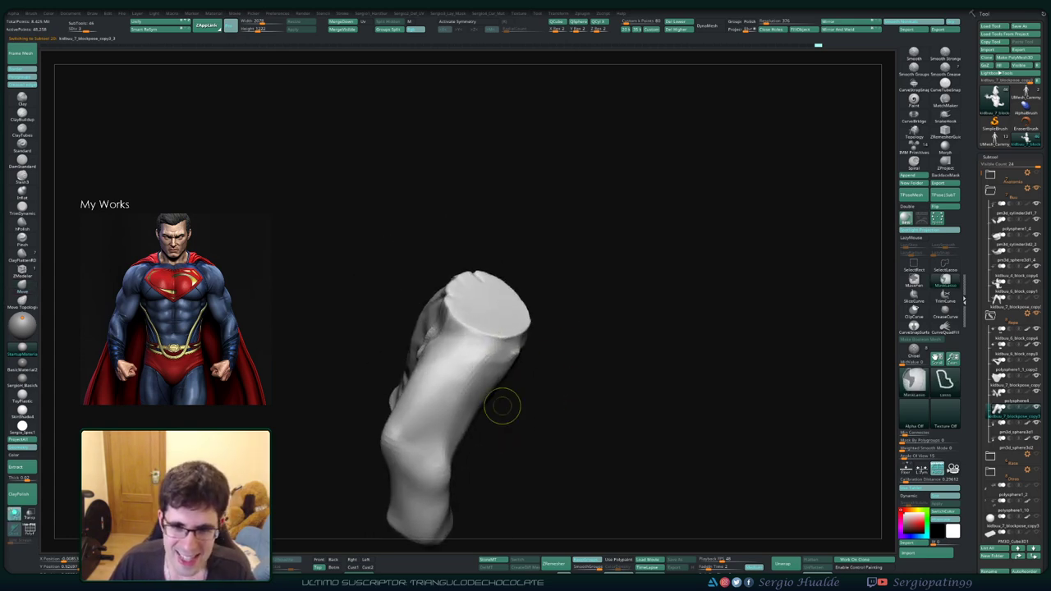
pyautogui.moveTo(469, 345); pyautogui.dragTo(438, 351)
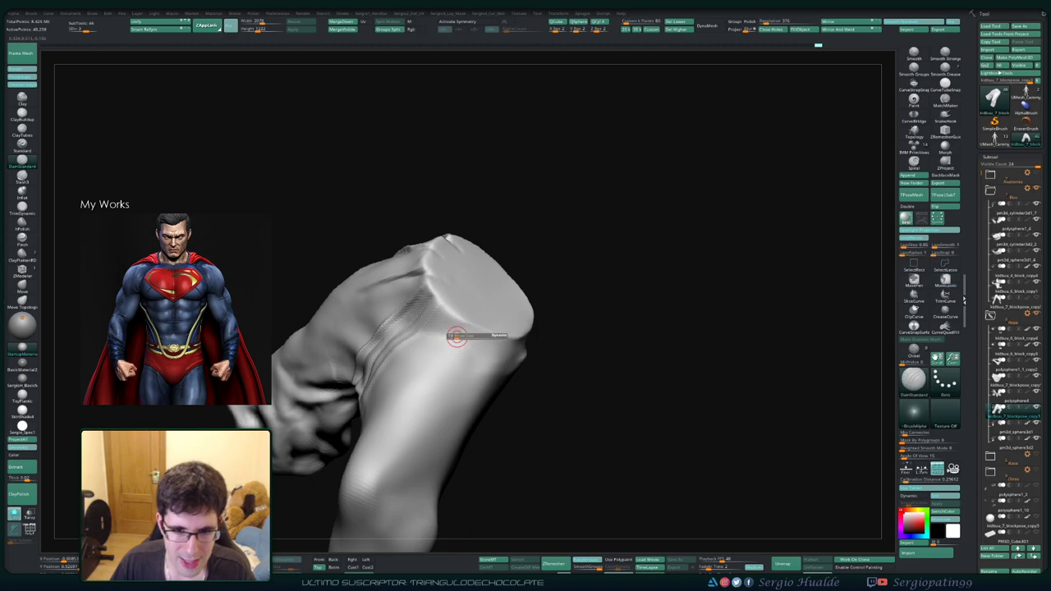
# Step: Carve and deepen fold creases at the top of the pants leg near the crotch
pyautogui.press('ctrl')
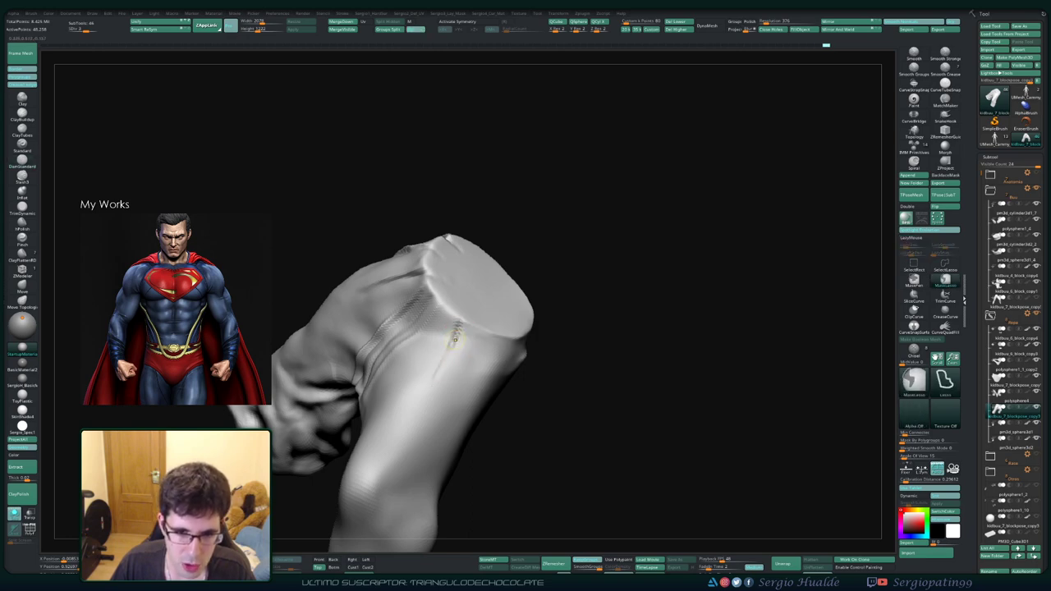
pyautogui.moveTo(455, 336); pyautogui.dragTo(461, 329)
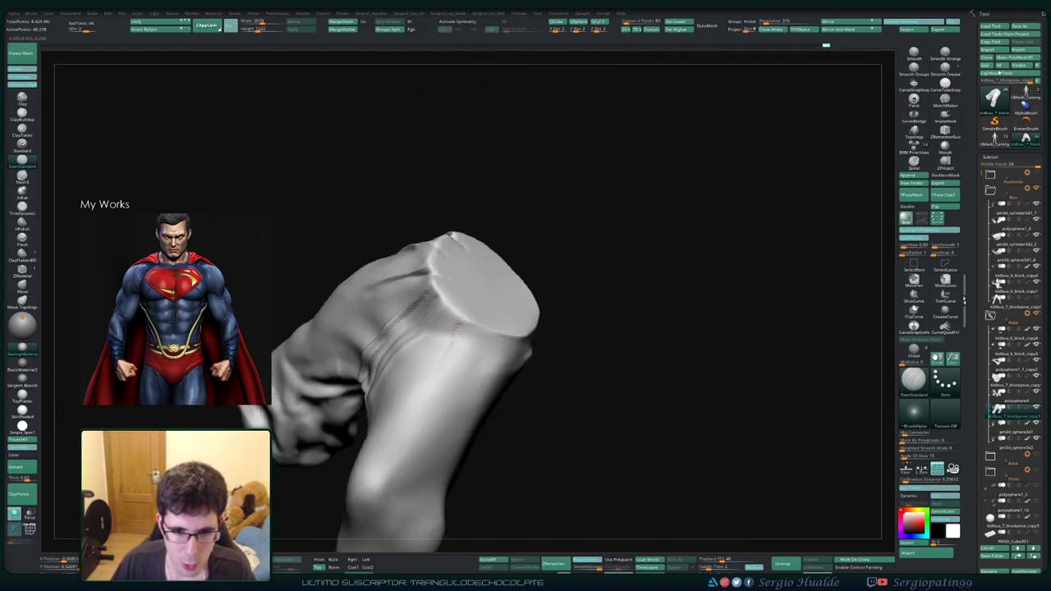
pyautogui.moveTo(454, 386)
pyautogui.mouseDown()
pyautogui.moveTo(458, 422)
pyautogui.moveTo(458, 341)
pyautogui.mouseUp()
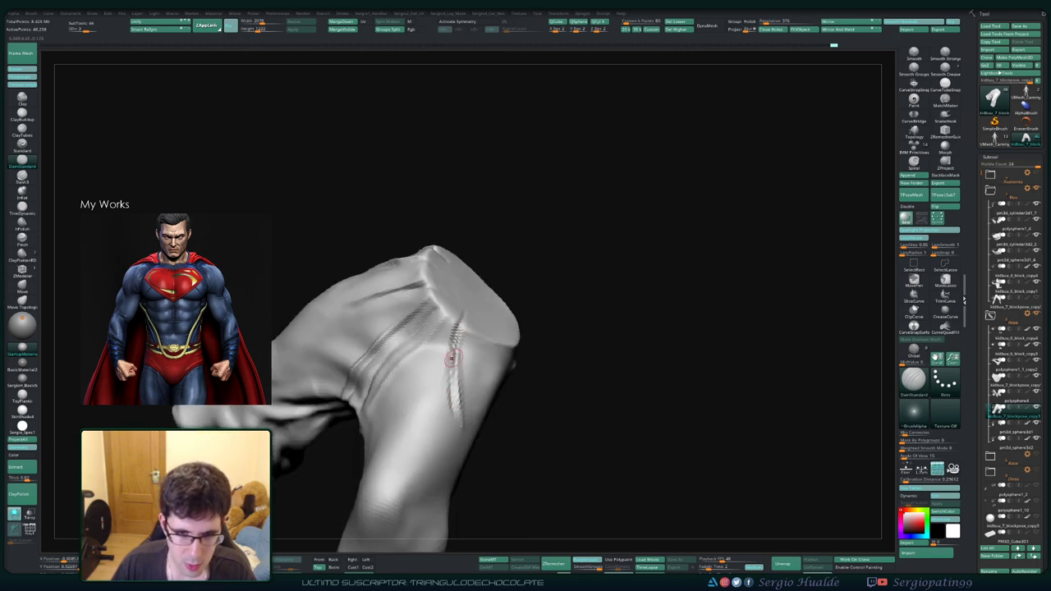
pyautogui.moveTo(456, 340); pyautogui.dragTo(443, 336)
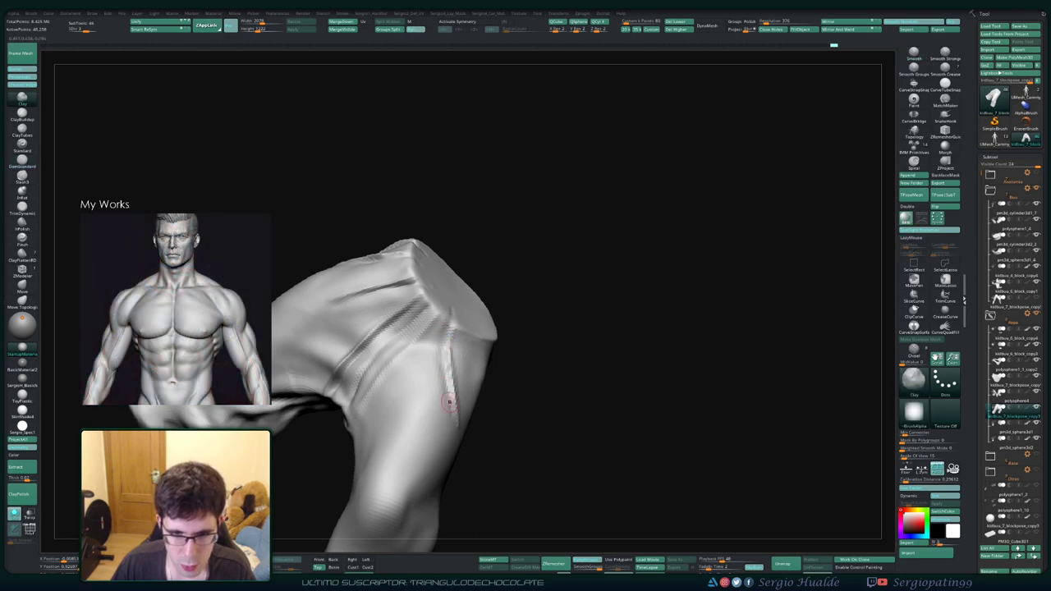
# Step: Smooth the creases and orbit to inspect the leg's cut-off top end
pyautogui.press('shift')
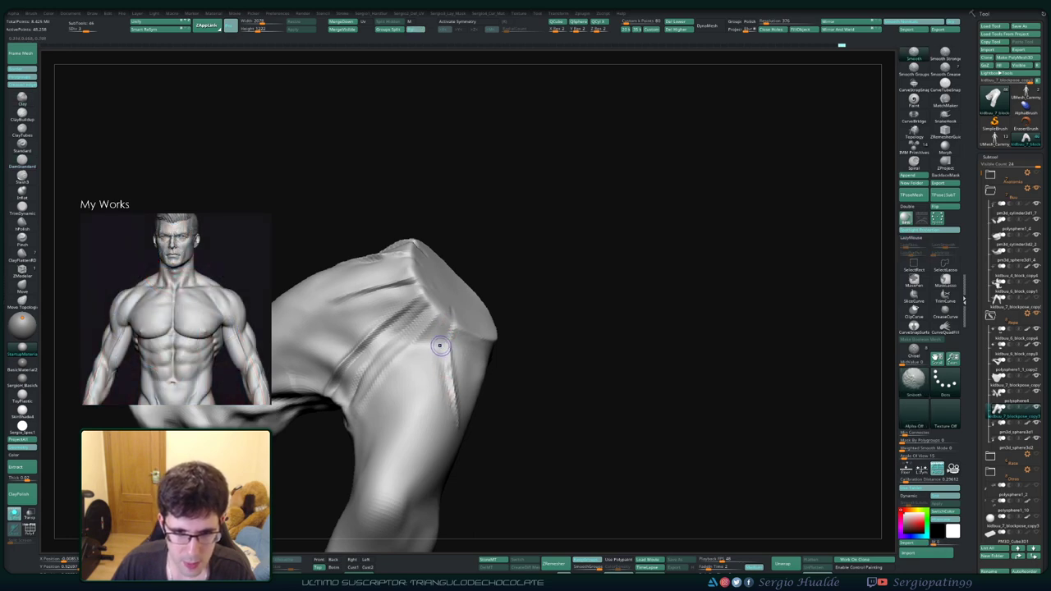
pyautogui.moveTo(458, 444)
pyautogui.mouseDown()
pyautogui.moveTo(493, 416)
pyautogui.moveTo(475, 398)
pyautogui.mouseUp()
pyautogui.moveTo(469, 433); pyautogui.dragTo(475, 405)
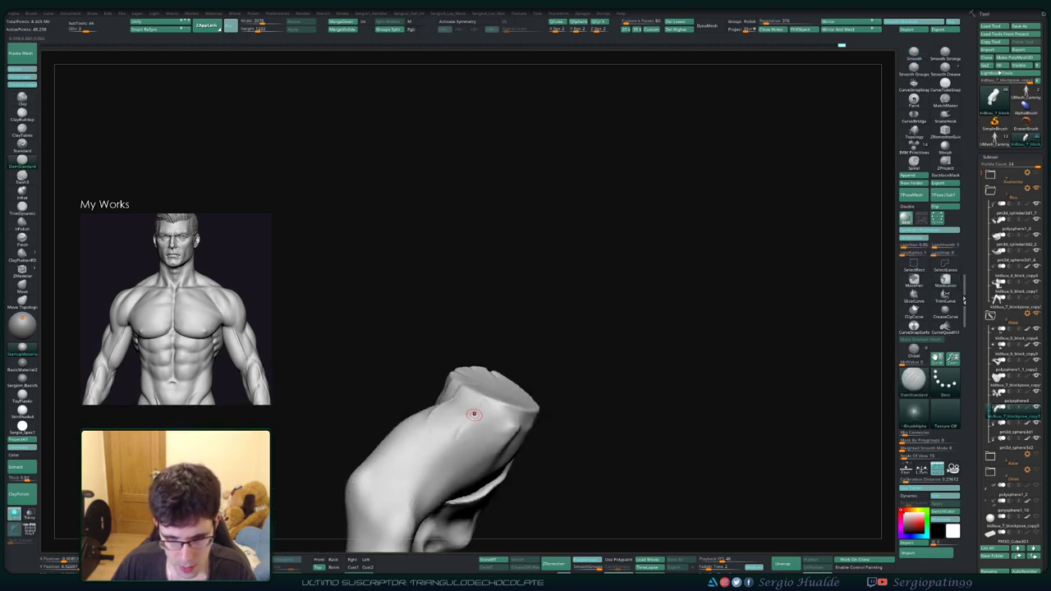
pyautogui.moveTo(464, 457); pyautogui.dragTo(447, 391)
pyautogui.moveTo(412, 428); pyautogui.dragTo(427, 400)
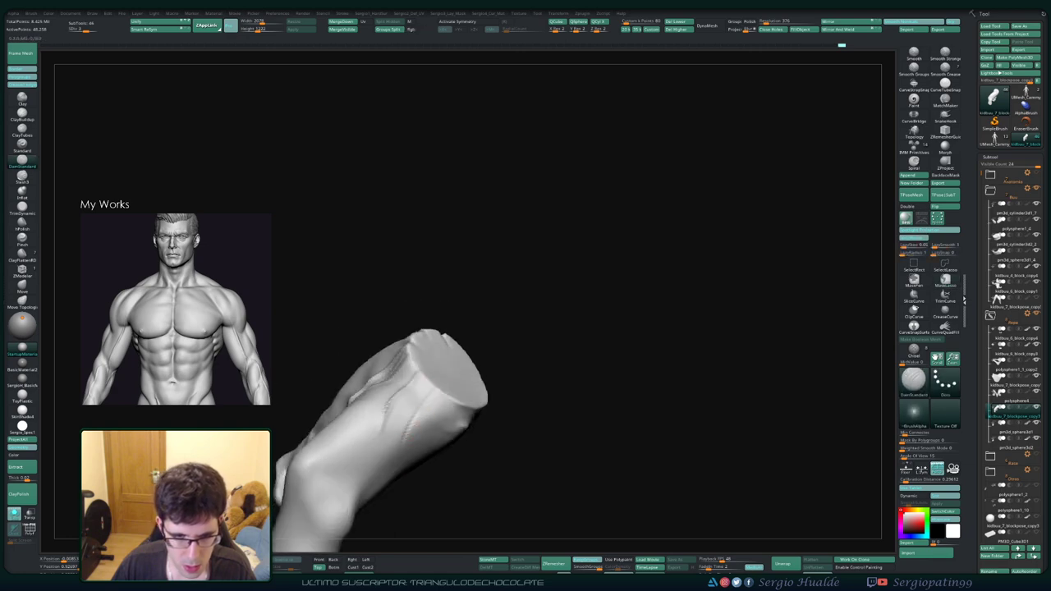
pyautogui.moveTo(427, 399); pyautogui.dragTo(461, 368)
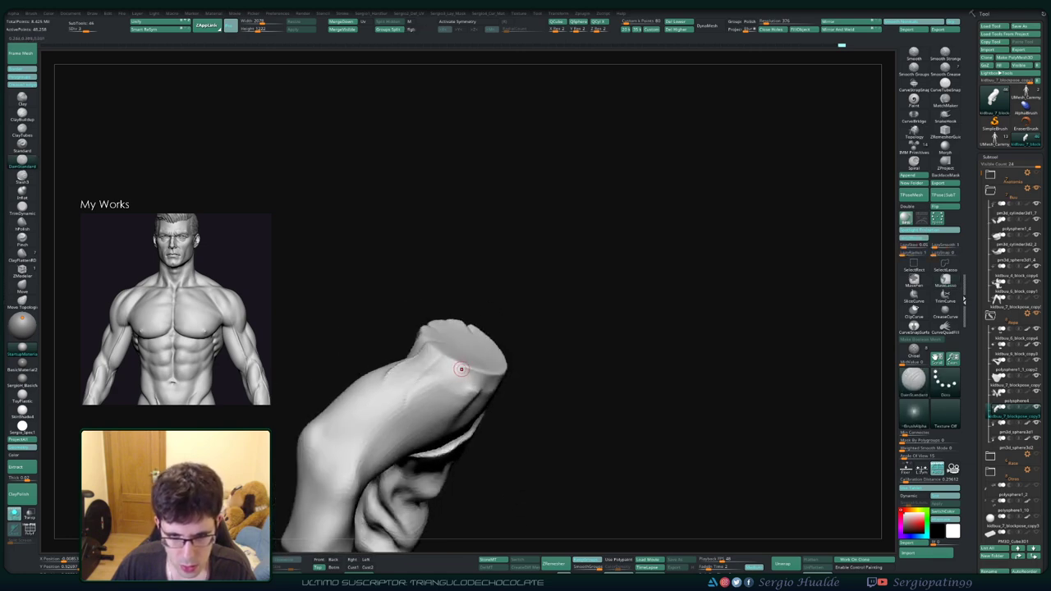
pyautogui.moveTo(444, 418)
pyautogui.mouseDown()
pyautogui.moveTo(447, 397)
pyautogui.moveTo(477, 404)
pyautogui.moveTo(468, 398)
pyautogui.mouseUp()
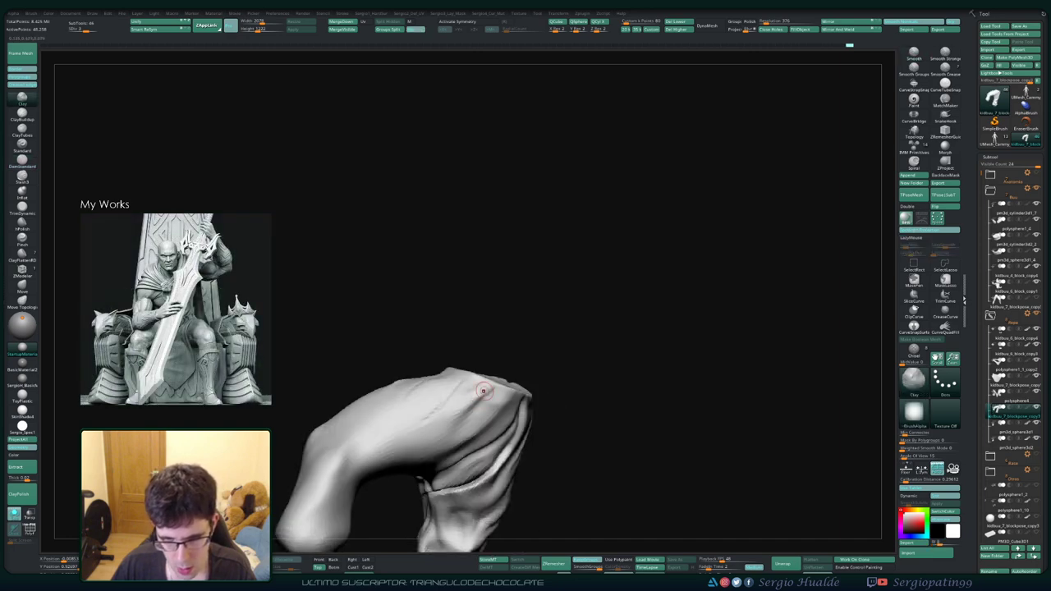
# Step: With DamStandard, carve a crease down the front of the thigh
pyautogui.moveTo(483, 391); pyautogui.dragTo(443, 432)
pyautogui.press('b')
pyautogui.press('d')
pyautogui.press('s')
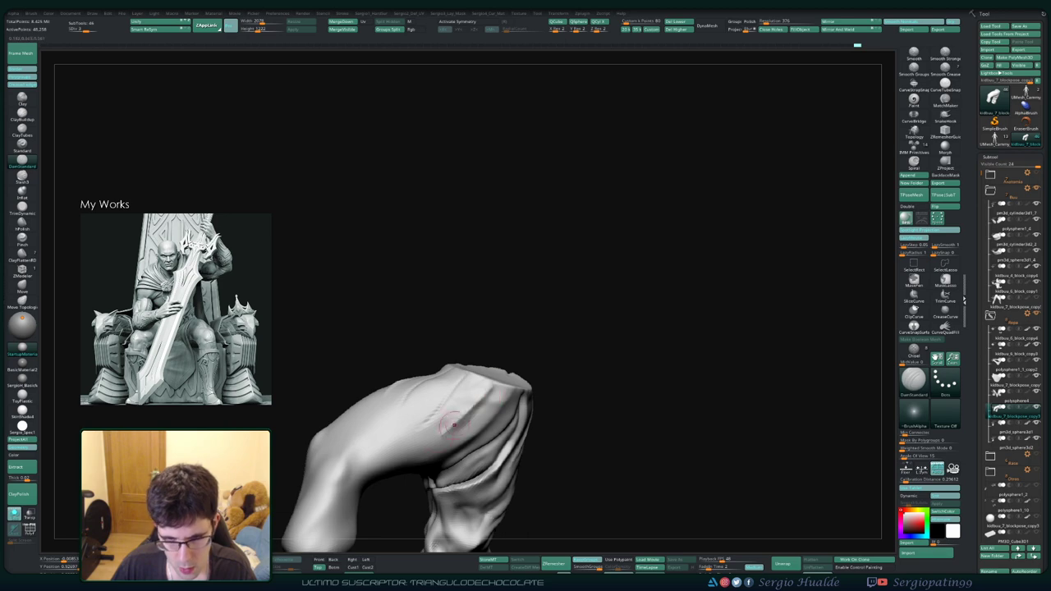
pyautogui.moveTo(441, 431)
pyautogui.mouseDown()
pyautogui.moveTo(326, 503)
pyautogui.moveTo(477, 403)
pyautogui.moveTo(424, 403)
pyautogui.moveTo(450, 332)
pyautogui.moveTo(492, 312)
pyautogui.moveTo(460, 345)
pyautogui.moveTo(493, 320)
pyautogui.mouseUp()
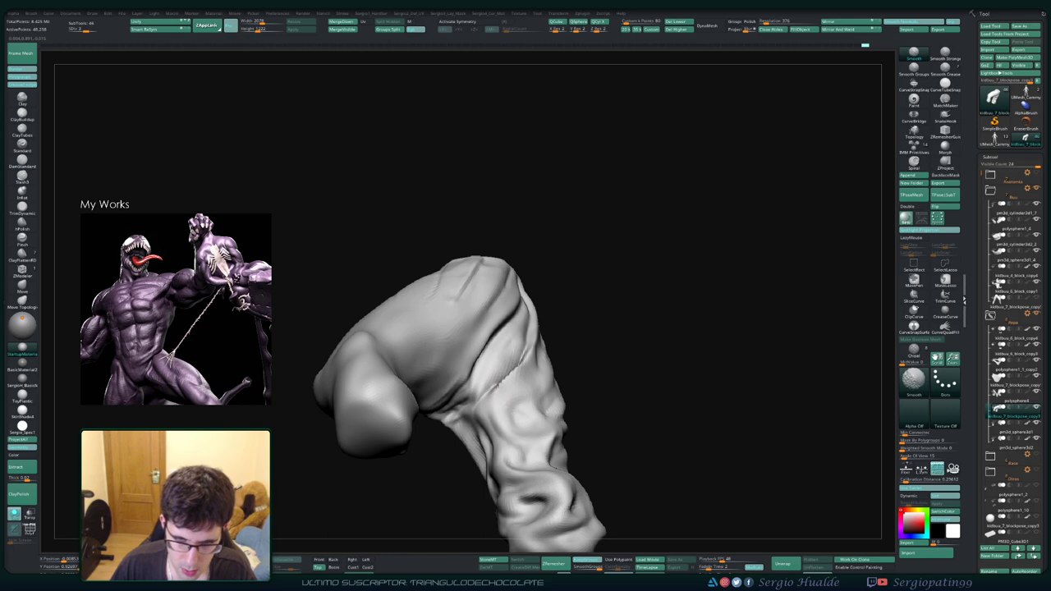
pyautogui.moveTo(516, 369); pyautogui.dragTo(518, 363)
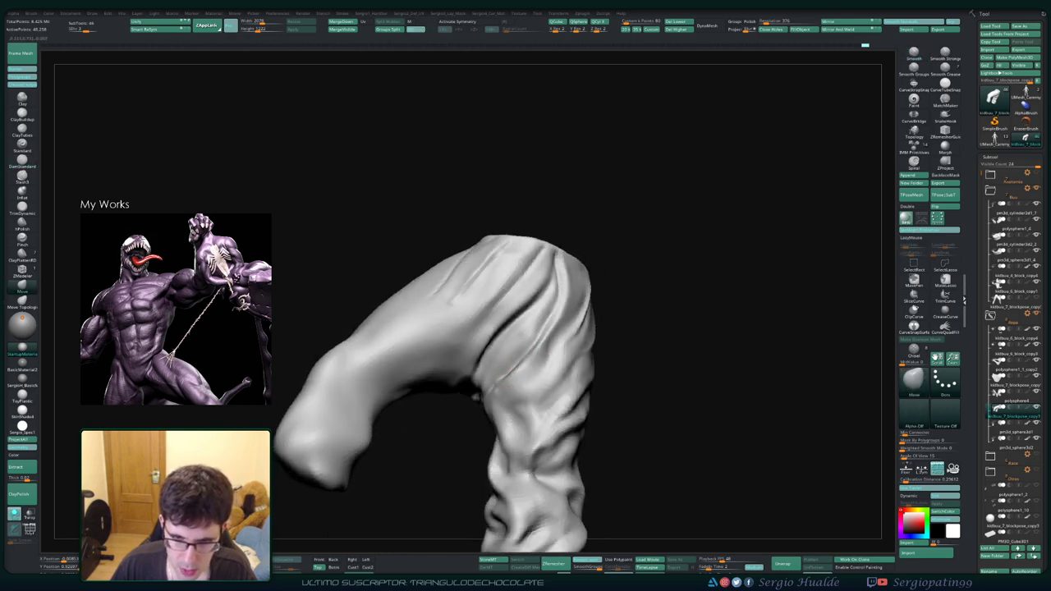
pyautogui.press('b')
pyautogui.press('d')
pyautogui.press('s')
pyautogui.moveTo(534, 341); pyautogui.dragTo(539, 287)
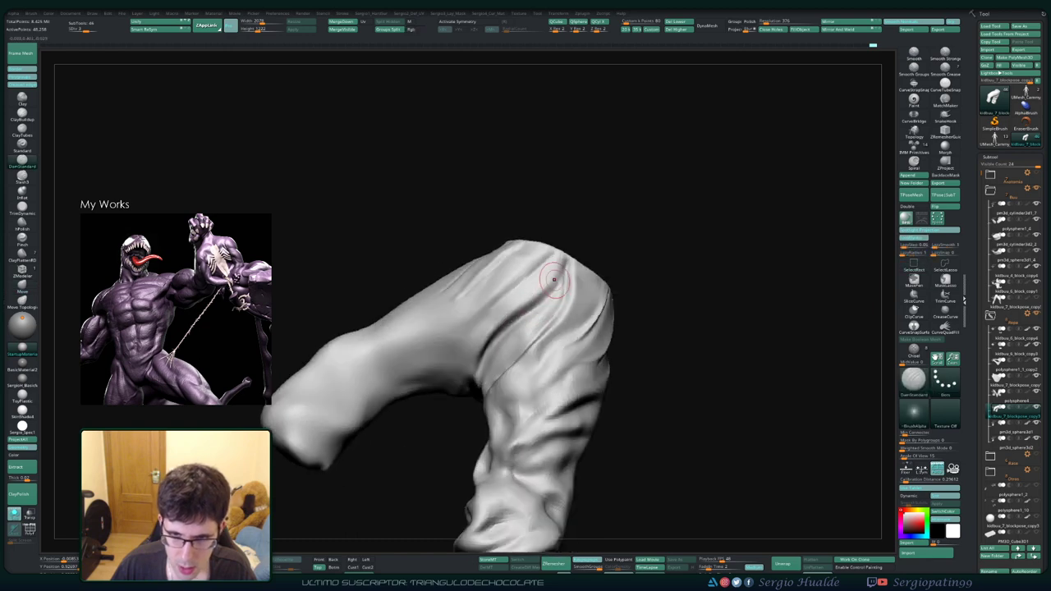
# Step: Carve and deepen a long fold line across the thigh, checking it from other angles
pyautogui.moveTo(499, 351)
pyautogui.mouseDown()
pyautogui.moveTo(499, 364)
pyautogui.moveTo(534, 312)
pyautogui.moveTo(459, 381)
pyautogui.mouseUp()
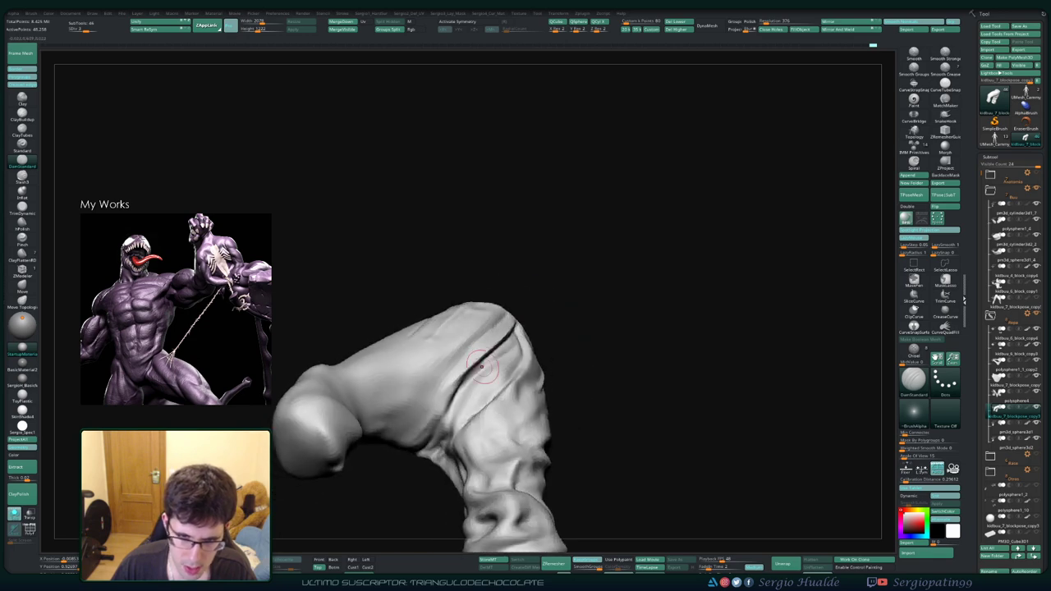
pyautogui.moveTo(406, 446)
pyautogui.mouseDown()
pyautogui.moveTo(433, 508)
pyautogui.moveTo(425, 402)
pyautogui.mouseUp()
pyautogui.moveTo(443, 350)
pyautogui.mouseDown()
pyautogui.moveTo(423, 399)
pyautogui.moveTo(451, 420)
pyautogui.mouseUp()
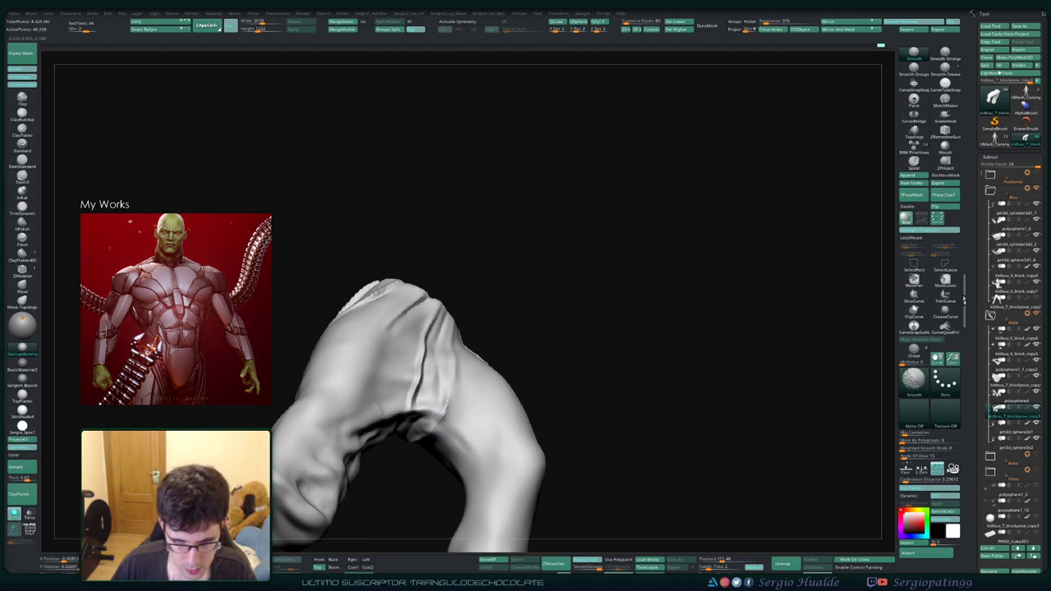
pyautogui.moveTo(452, 420)
pyautogui.mouseDown()
pyautogui.moveTo(415, 423)
pyautogui.moveTo(448, 360)
pyautogui.mouseUp()
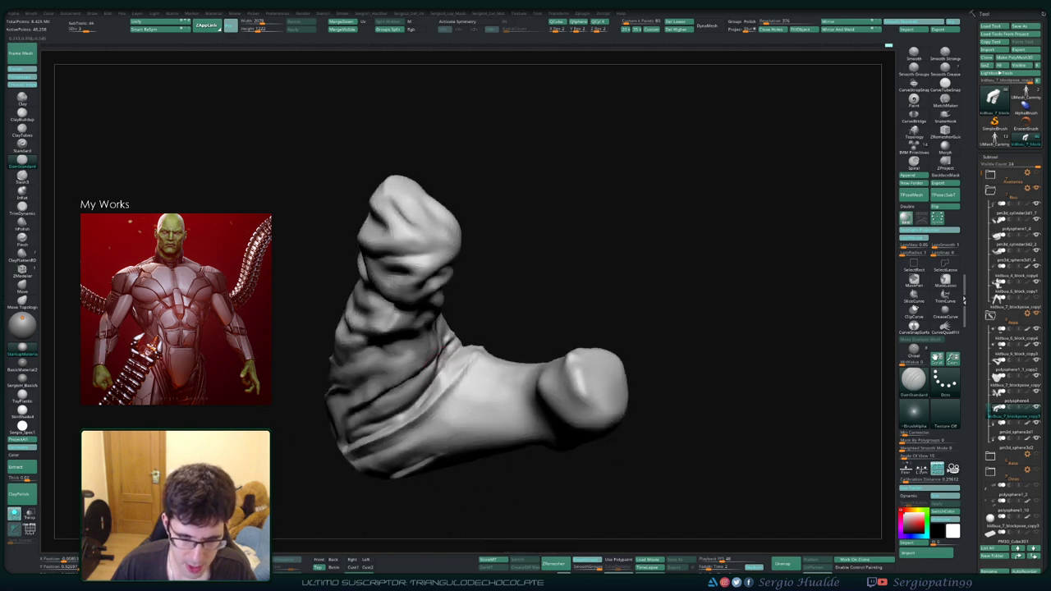
pyautogui.moveTo(455, 400)
pyautogui.mouseDown()
pyautogui.moveTo(370, 427)
pyautogui.moveTo(499, 378)
pyautogui.moveTo(518, 413)
pyautogui.mouseUp()
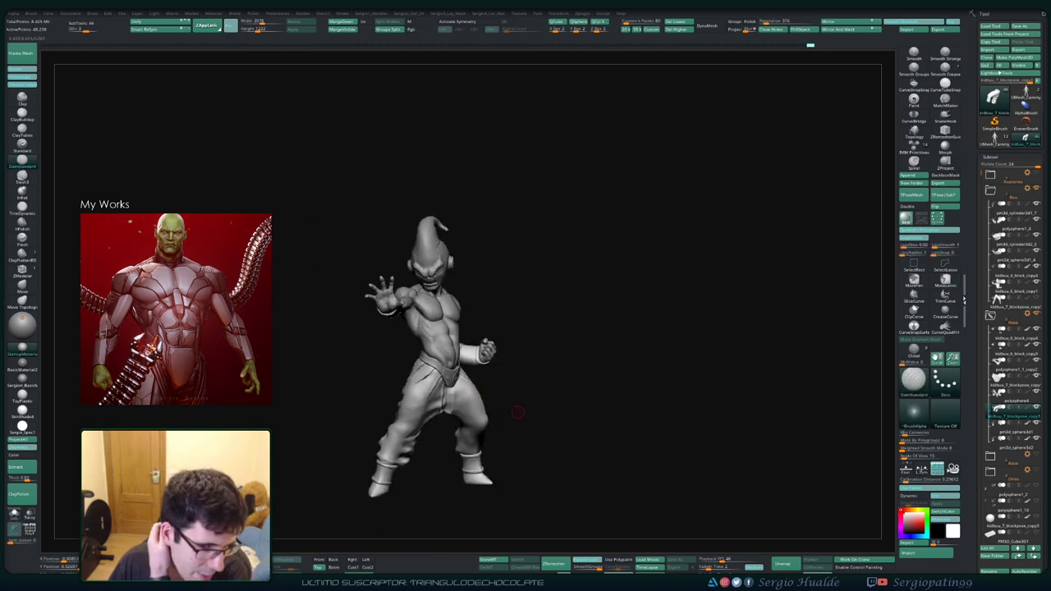
# Step: Refine and smooth the pants folds while orbiting from the side, back and front three-quarter views
pyautogui.moveTo(518, 412)
pyautogui.mouseDown()
pyautogui.moveTo(575, 411)
pyautogui.moveTo(521, 400)
pyautogui.moveTo(608, 403)
pyautogui.mouseUp()
pyautogui.moveTo(574, 443)
pyautogui.mouseDown()
pyautogui.moveTo(540, 422)
pyautogui.moveTo(575, 423)
pyautogui.mouseUp()
pyautogui.moveTo(493, 428)
pyautogui.mouseDown()
pyautogui.moveTo(466, 394)
pyautogui.moveTo(486, 376)
pyautogui.moveTo(525, 411)
pyautogui.moveTo(492, 415)
pyautogui.moveTo(499, 354)
pyautogui.moveTo(513, 386)
pyautogui.moveTo(509, 360)
pyautogui.mouseUp()
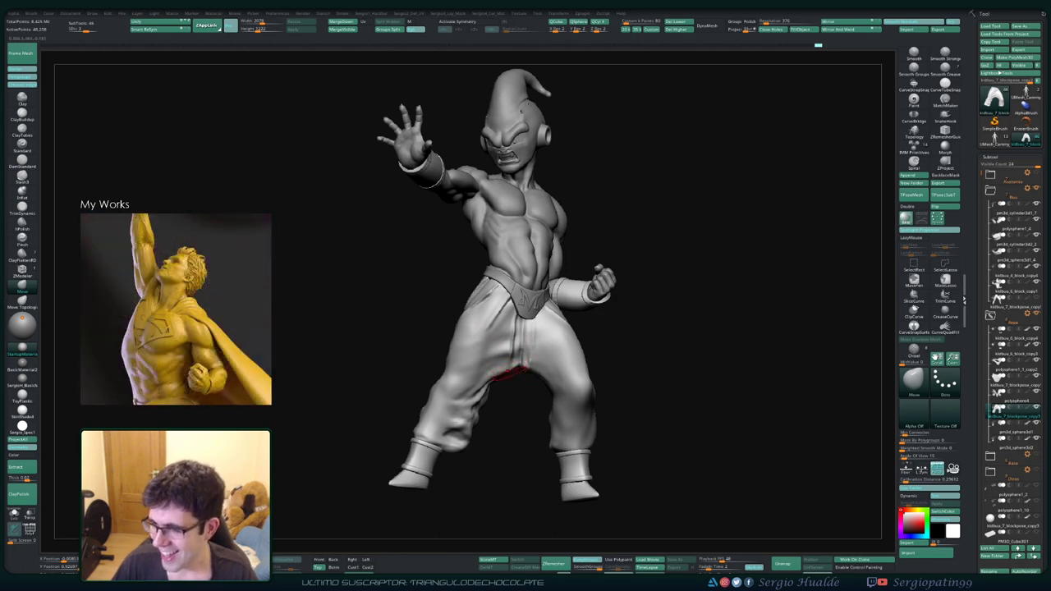
pyautogui.moveTo(510, 385)
pyautogui.mouseDown(button='right')
pyautogui.moveTo(624, 386)
pyautogui.moveTo(575, 345)
pyautogui.moveTo(540, 369)
pyautogui.mouseUp(button='right')
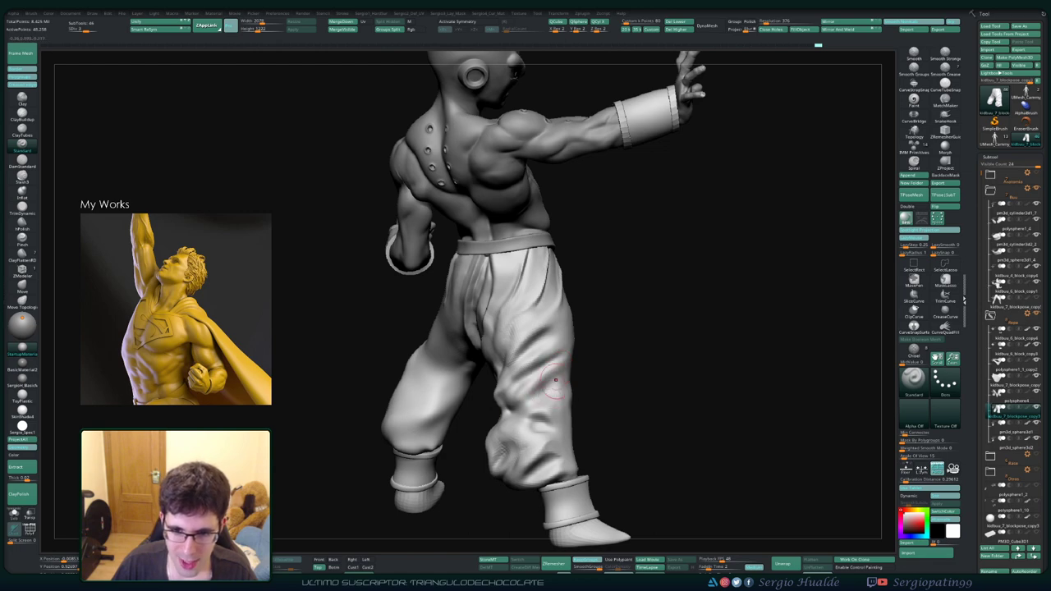
pyautogui.moveTo(523, 404); pyautogui.dragTo(523, 398, button='right')
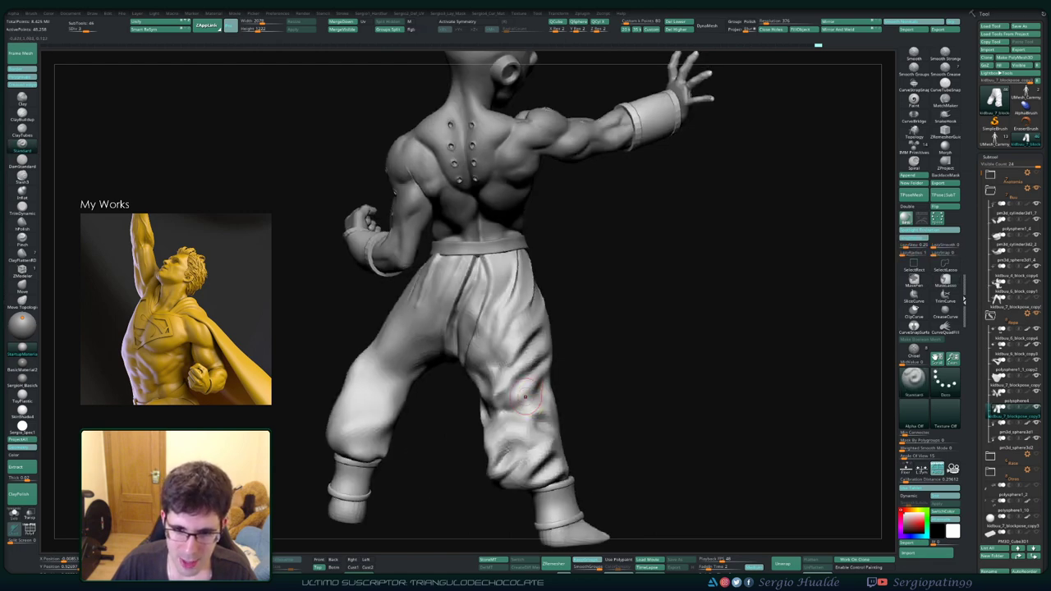
pyautogui.moveTo(539, 381)
pyautogui.mouseDown(button='right')
pyautogui.moveTo(503, 393)
pyautogui.moveTo(547, 397)
pyautogui.moveTo(552, 377)
pyautogui.mouseUp(button='right')
pyautogui.press('shift')
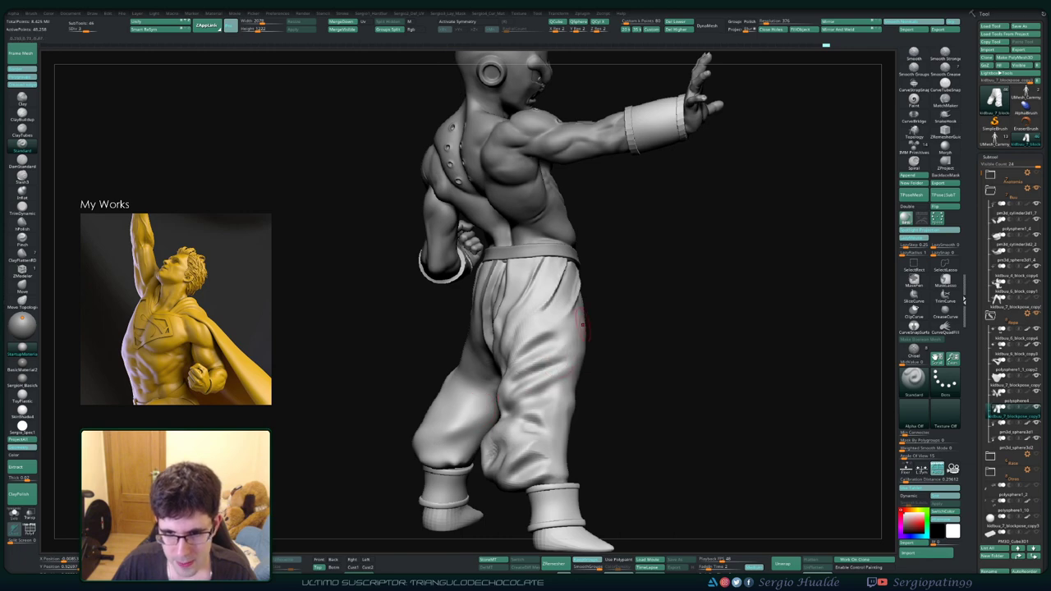
pyautogui.moveTo(582, 325)
pyautogui.mouseDown(button='right')
pyautogui.moveTo(556, 349)
pyautogui.moveTo(595, 326)
pyautogui.mouseUp(button='right')
pyautogui.moveTo(560, 363); pyautogui.dragTo(628, 339, button='right')
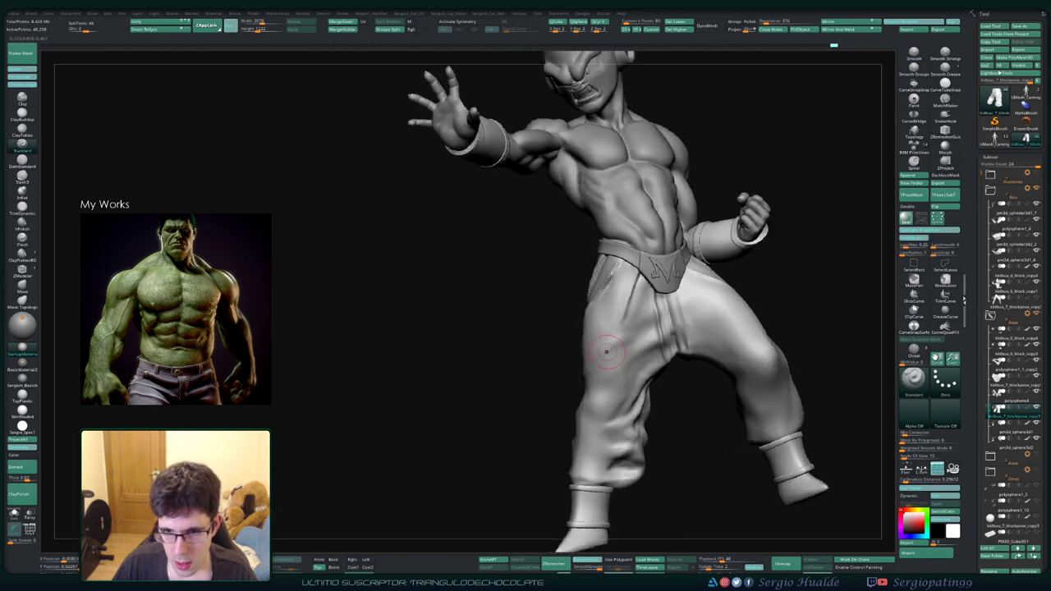
# Step: Review the pants from side and front, frame the model, and select the DamStandard brush
pyautogui.moveTo(616, 342)
pyautogui.mouseDown(button='right')
pyautogui.moveTo(645, 336)
pyautogui.moveTo(616, 356)
pyautogui.moveTo(715, 350)
pyautogui.mouseUp(button='right')
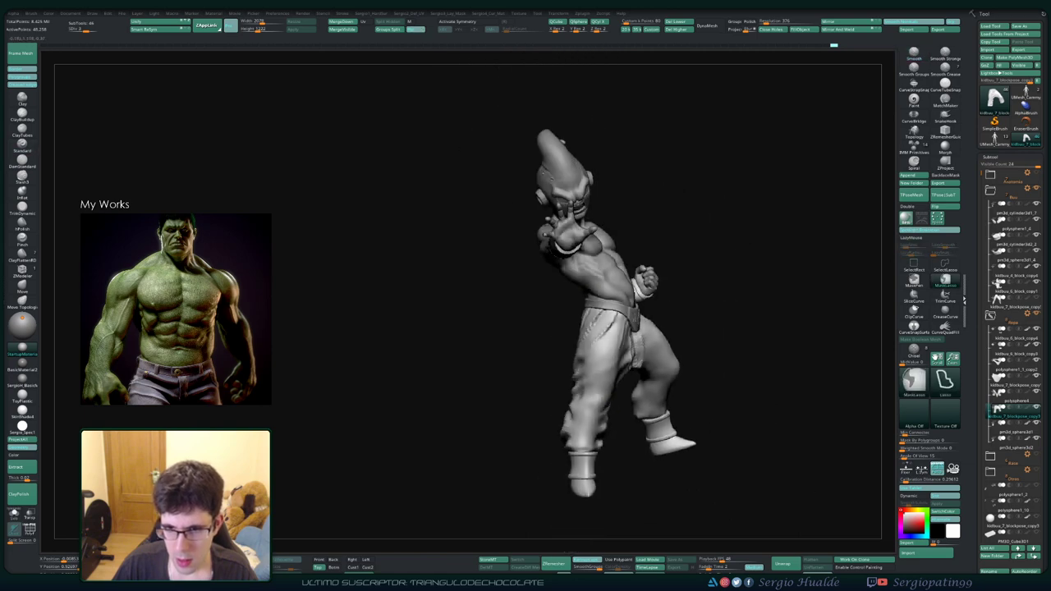
pyautogui.moveTo(591, 407)
pyautogui.mouseDown(button='right')
pyautogui.moveTo(608, 396)
pyautogui.moveTo(598, 391)
pyautogui.moveTo(581, 406)
pyautogui.moveTo(629, 401)
pyautogui.mouseUp(button='right')
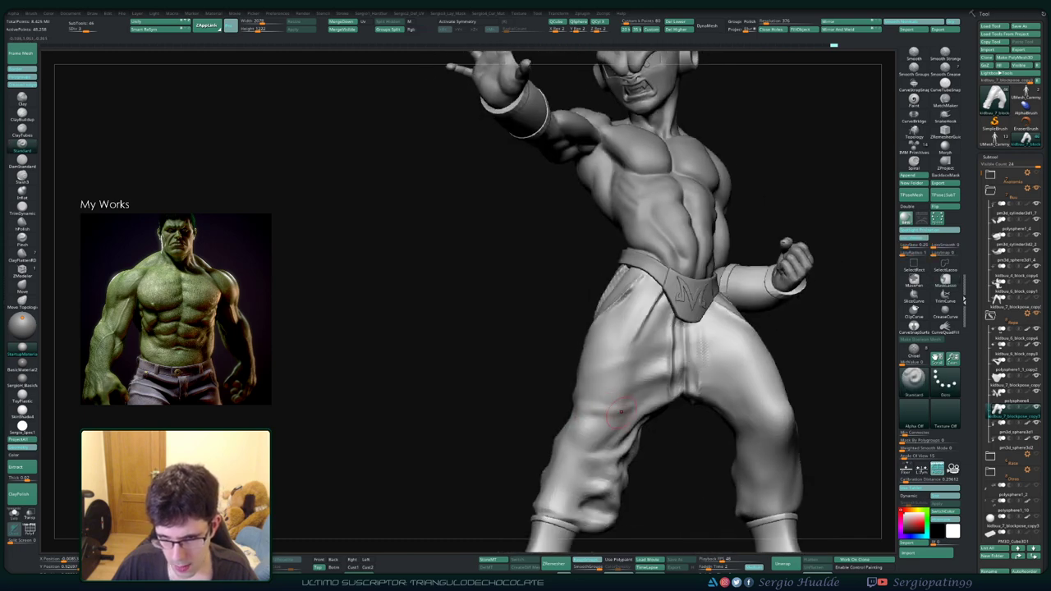
pyautogui.moveTo(567, 421)
pyautogui.mouseDown(button='right')
pyautogui.moveTo(588, 412)
pyautogui.moveTo(575, 413)
pyautogui.mouseUp(button='right')
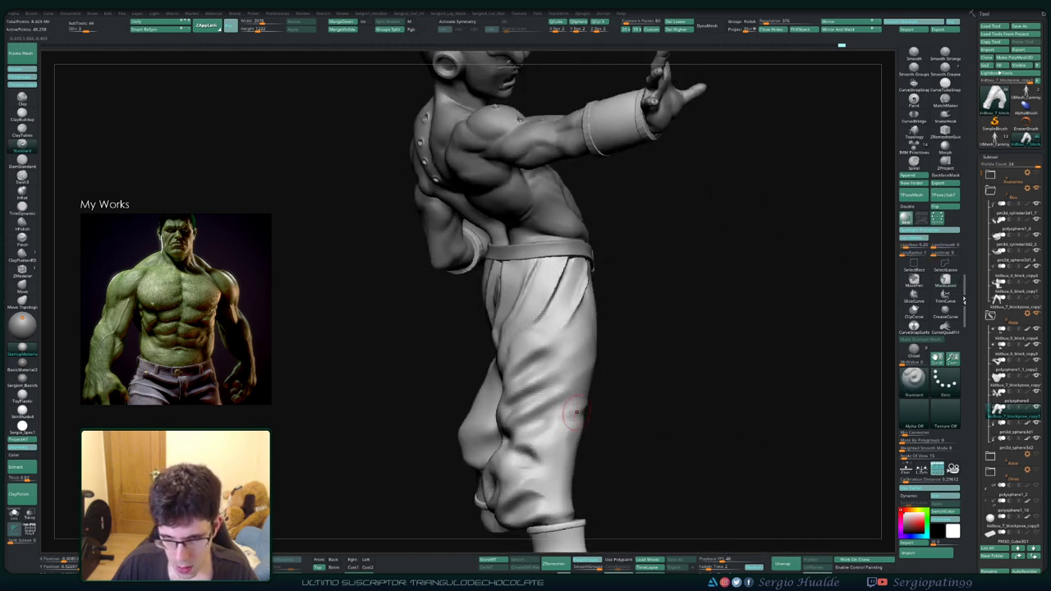
pyautogui.moveTo(523, 434)
pyautogui.mouseDown(button='right')
pyautogui.moveTo(575, 432)
pyautogui.moveTo(620, 404)
pyautogui.moveTo(601, 400)
pyautogui.moveTo(551, 428)
pyautogui.moveTo(575, 431)
pyautogui.moveTo(606, 427)
pyautogui.moveTo(612, 379)
pyautogui.moveTo(531, 402)
pyautogui.moveTo(535, 431)
pyautogui.moveTo(548, 409)
pyautogui.mouseUp(button='right')
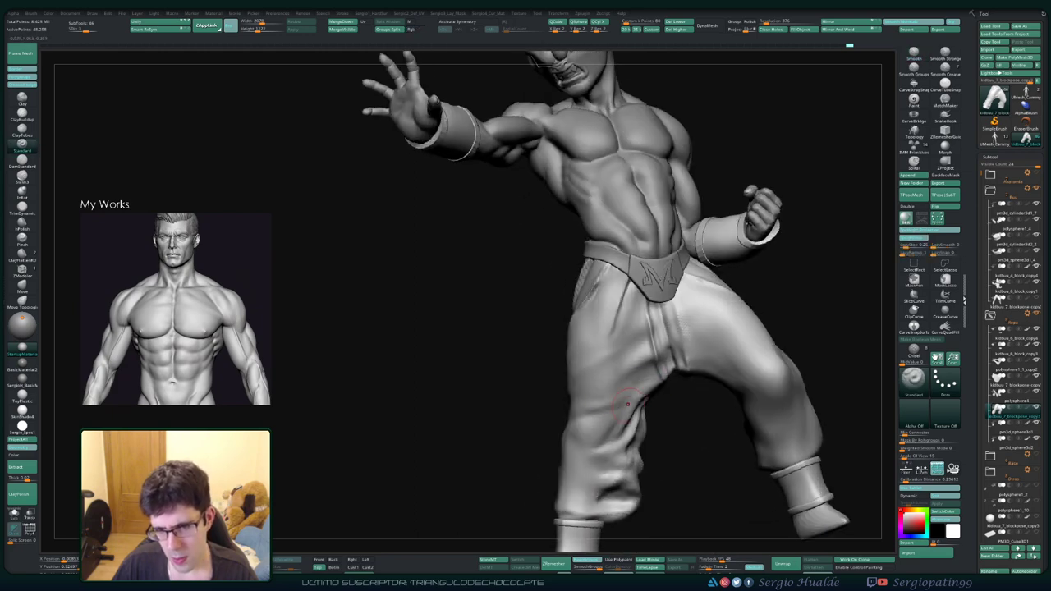
pyautogui.press('f')
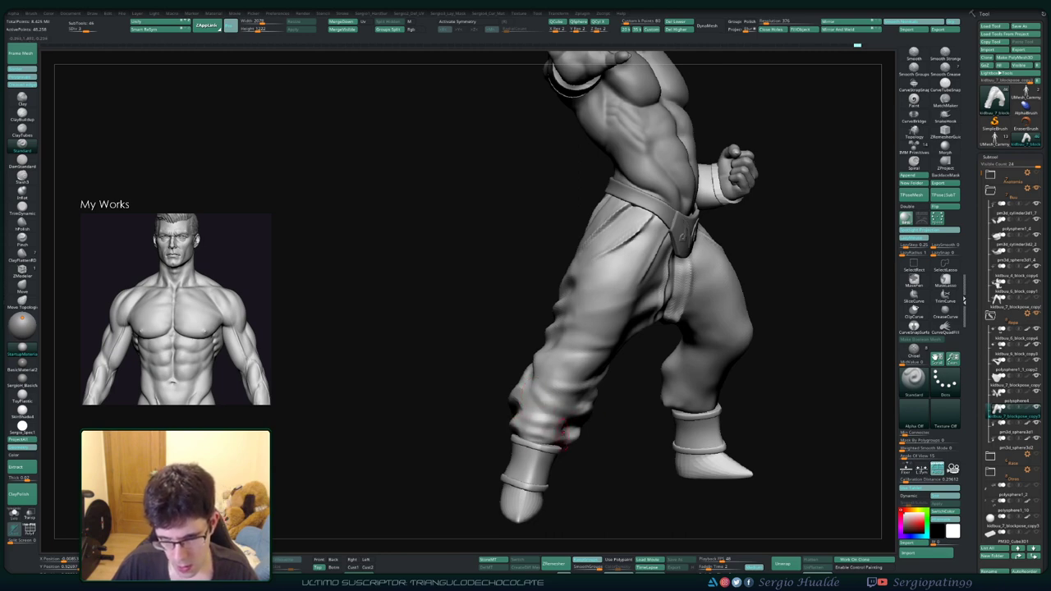
pyautogui.press('b')
pyautogui.press('d')
pyautogui.press('s')
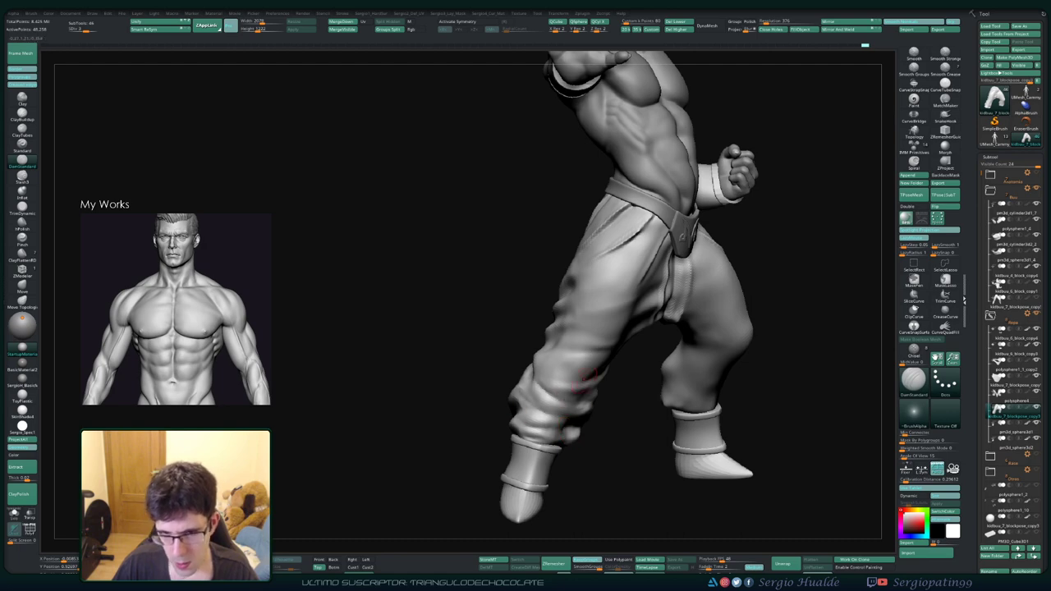
# Step: Frame the character and view it front and back, adjusting the pant leg shape
pyautogui.press('f')
pyautogui.moveTo(756, 378); pyautogui.dragTo(706, 377)
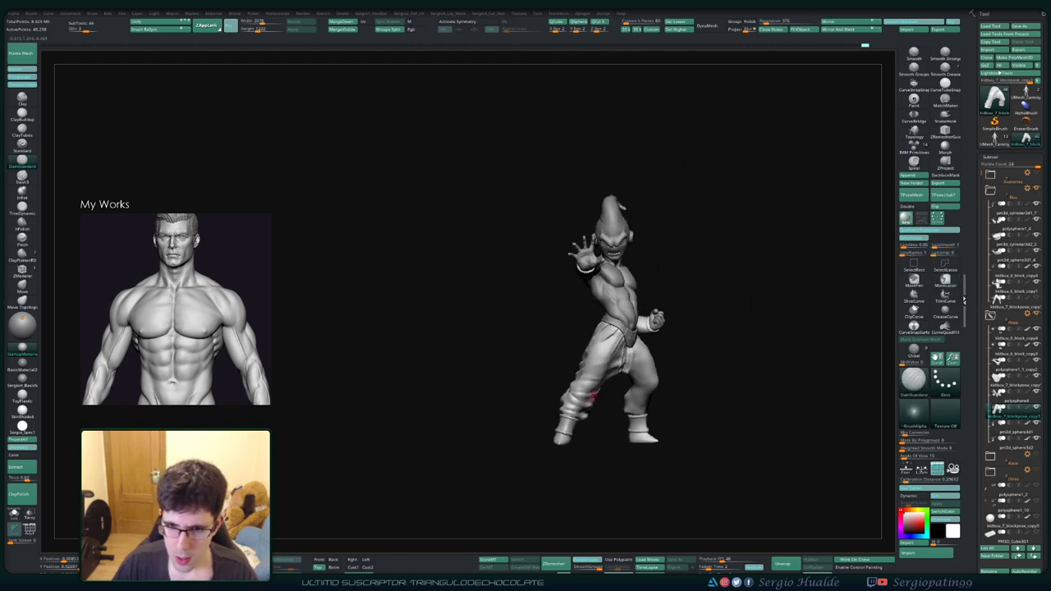
pyautogui.moveTo(558, 421); pyautogui.dragTo(583, 394)
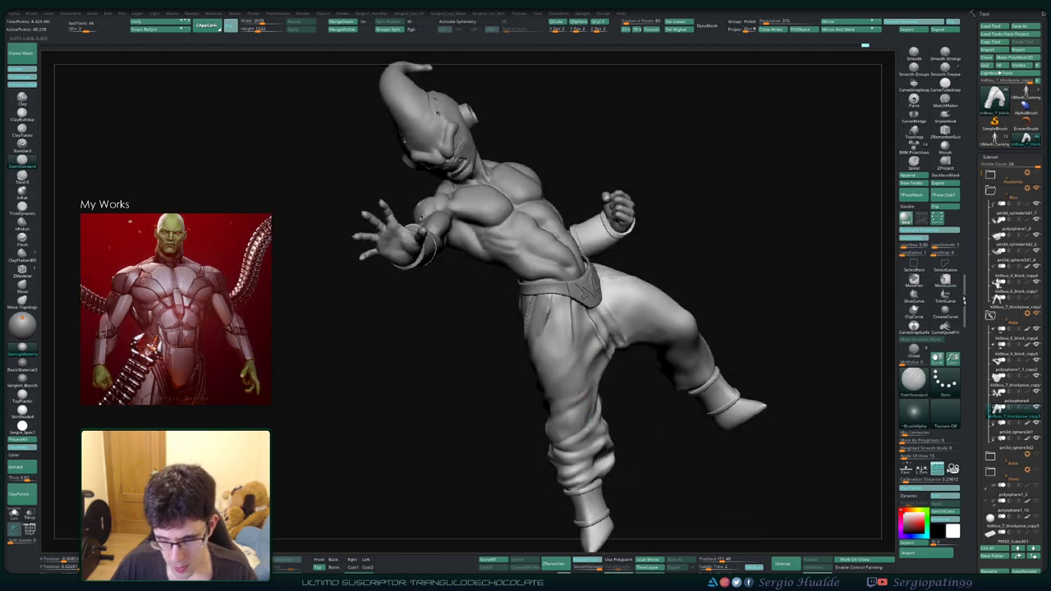
pyautogui.moveTo(549, 432); pyautogui.dragTo(588, 389)
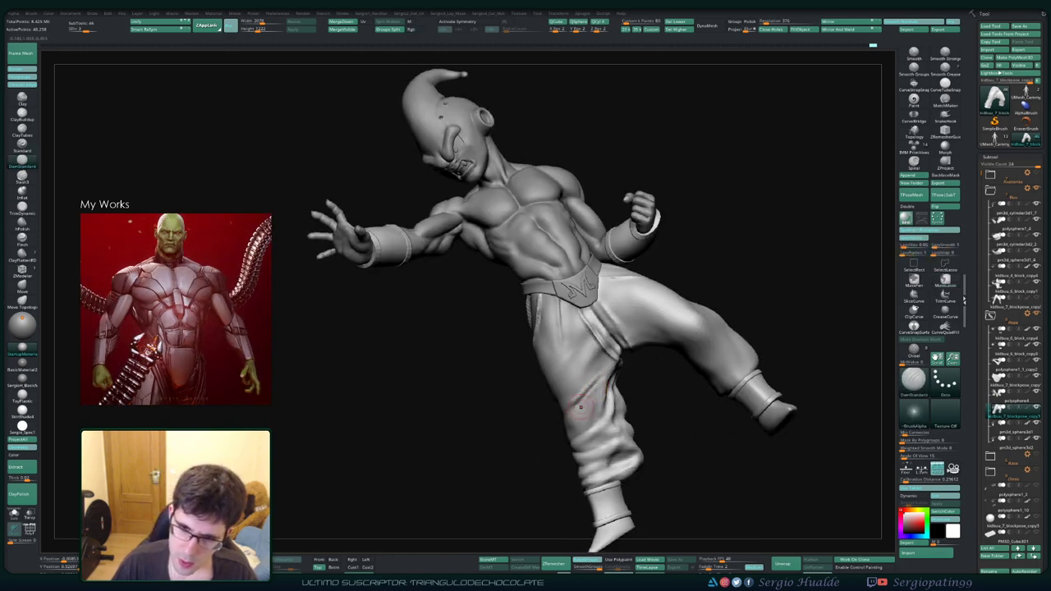
pyautogui.moveTo(580, 407); pyautogui.dragTo(713, 341)
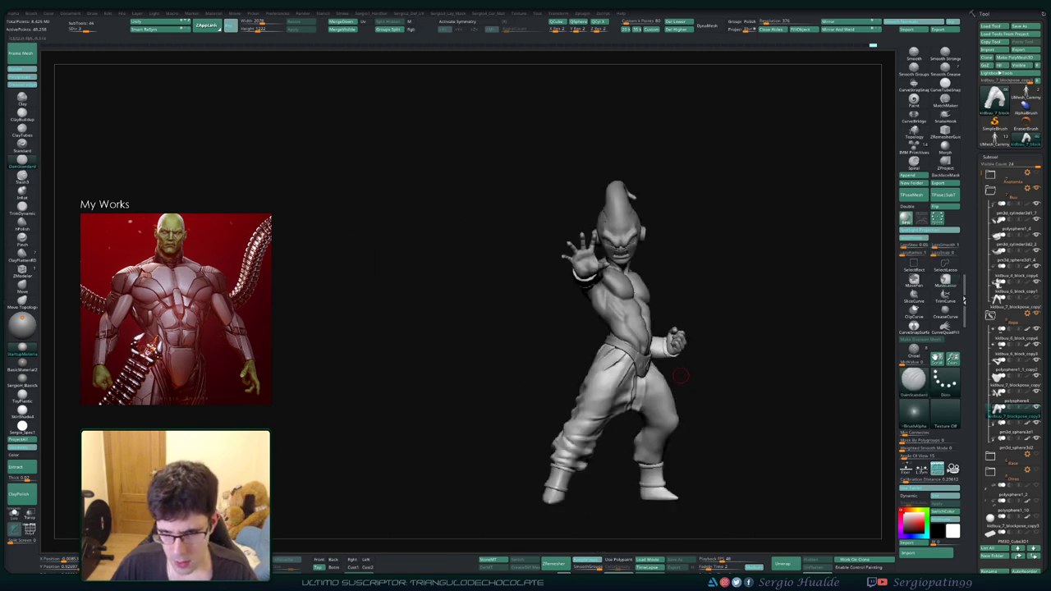
pyautogui.moveTo(681, 376)
pyautogui.mouseDown()
pyautogui.moveTo(517, 345)
pyautogui.moveTo(624, 366)
pyautogui.mouseUp()
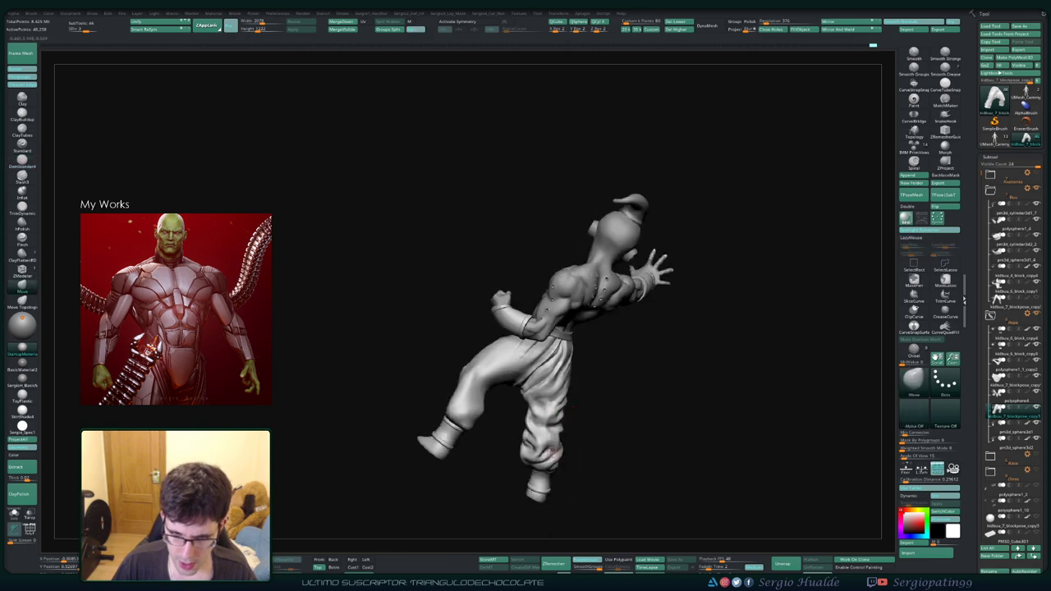
pyautogui.moveTo(561, 450)
pyautogui.keyDown('ctrl'); pyautogui.keyDown('shift'); pyautogui.mouseDown()
pyautogui.moveTo(530, 402)
pyautogui.moveTo(674, 395)
pyautogui.mouseUp(); pyautogui.keyUp('shift'); pyautogui.keyUp('ctrl')
pyautogui.moveTo(516, 422)
pyautogui.mouseDown()
pyautogui.moveTo(493, 444)
pyautogui.moveTo(554, 438)
pyautogui.moveTo(550, 464)
pyautogui.moveTo(501, 456)
pyautogui.moveTo(554, 443)
pyautogui.moveTo(546, 400)
pyautogui.moveTo(514, 406)
pyautogui.moveTo(493, 443)
pyautogui.moveTo(555, 431)
pyautogui.mouseUp()
# Step: Review the sculpt's rear, both legs and left side from three-quarter views
pyautogui.moveTo(599, 321)
pyautogui.mouseDown()
pyautogui.moveTo(568, 460)
pyautogui.moveTo(534, 438)
pyautogui.moveTo(533, 450)
pyautogui.moveTo(572, 452)
pyautogui.moveTo(515, 453)
pyautogui.mouseUp()
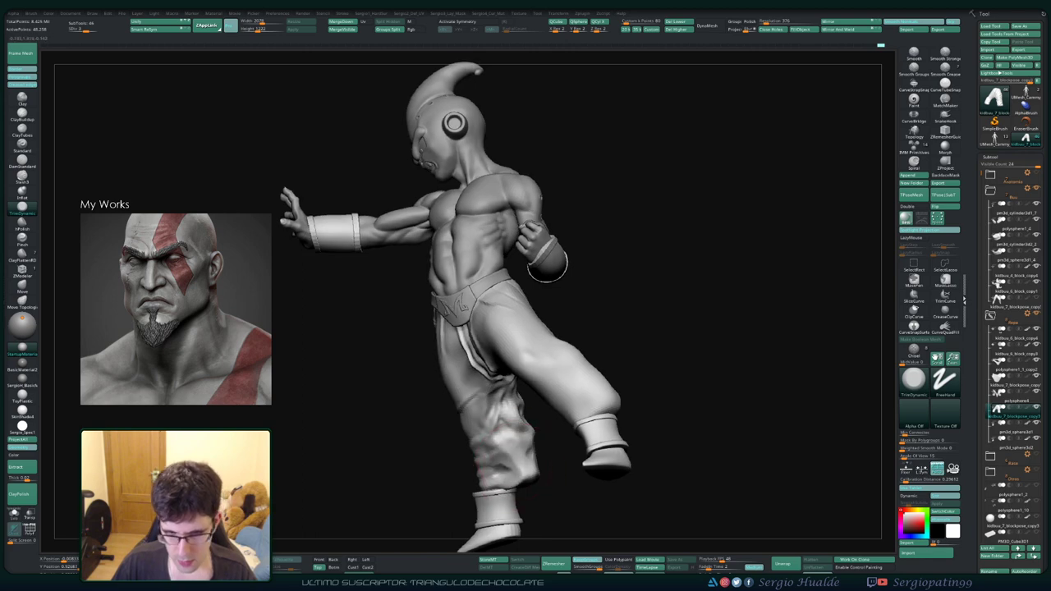
pyautogui.moveTo(547, 263); pyautogui.dragTo(587, 264)
pyautogui.moveTo(534, 479)
pyautogui.mouseDown()
pyautogui.moveTo(536, 415)
pyautogui.moveTo(527, 444)
pyautogui.moveTo(516, 439)
pyautogui.moveTo(530, 427)
pyautogui.moveTo(575, 443)
pyautogui.moveTo(536, 395)
pyautogui.moveTo(558, 328)
pyautogui.mouseUp()
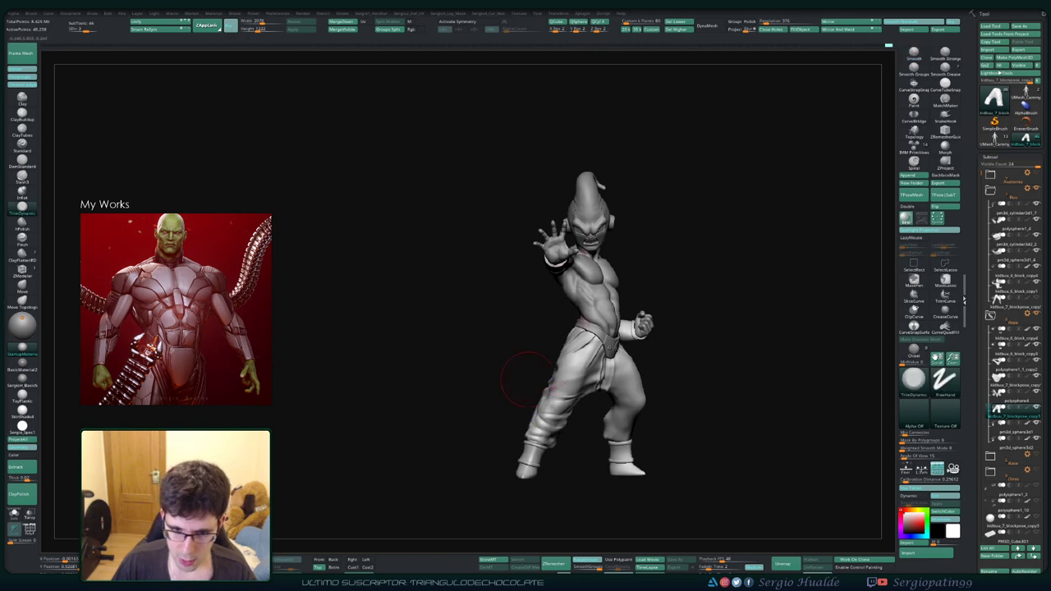
pyautogui.moveTo(527, 378)
pyautogui.mouseDown()
pyautogui.moveTo(522, 464)
pyautogui.moveTo(472, 435)
pyautogui.mouseUp()
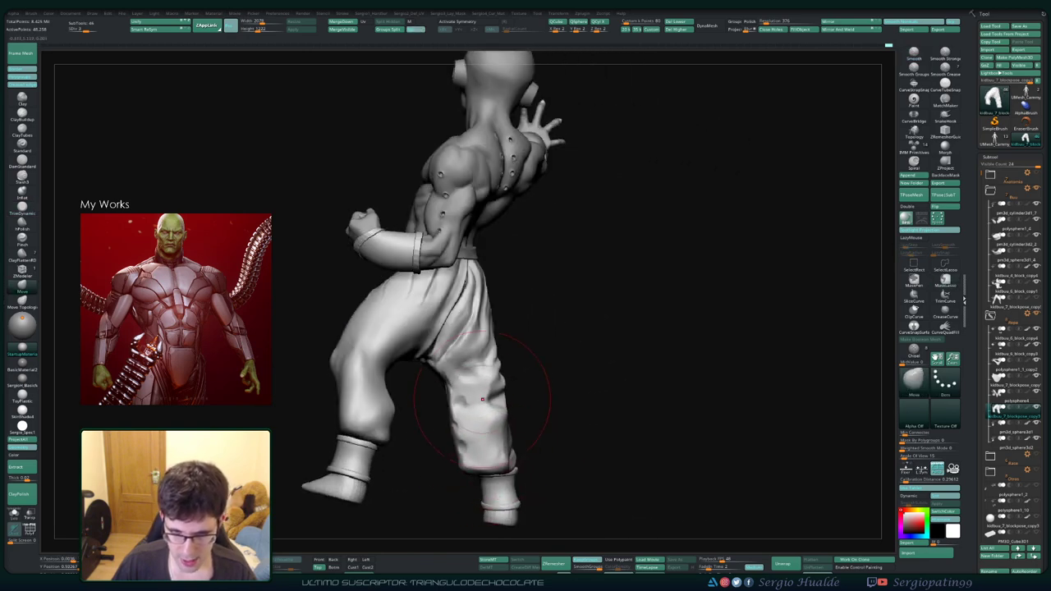
pyautogui.moveTo(482, 400)
pyautogui.mouseDown()
pyautogui.moveTo(525, 426)
pyautogui.moveTo(505, 414)
pyautogui.mouseUp()
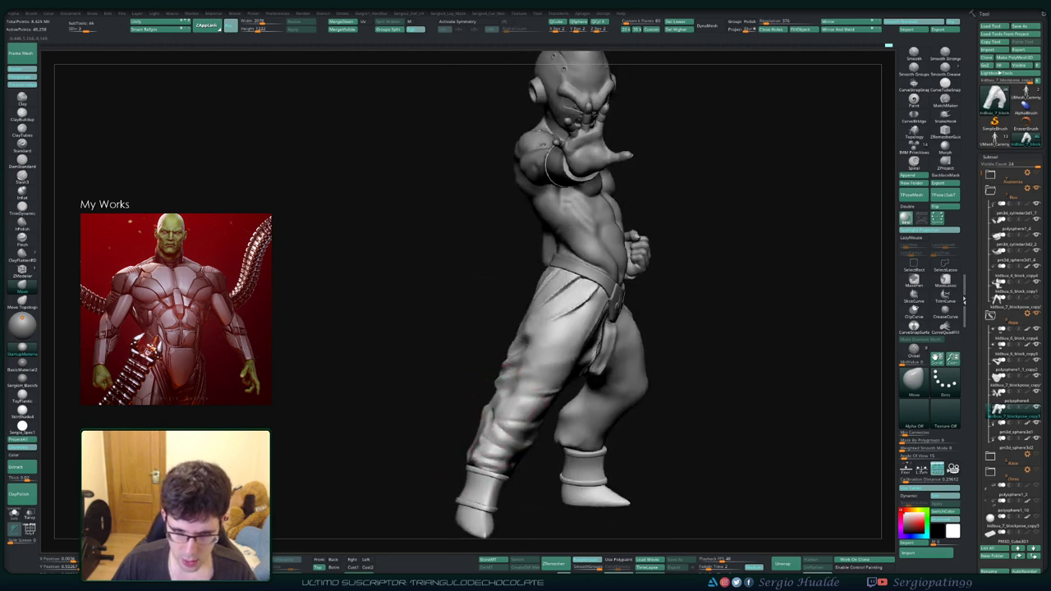
pyautogui.moveTo(509, 366)
pyautogui.mouseDown()
pyautogui.moveTo(469, 411)
pyautogui.moveTo(478, 439)
pyautogui.mouseUp()
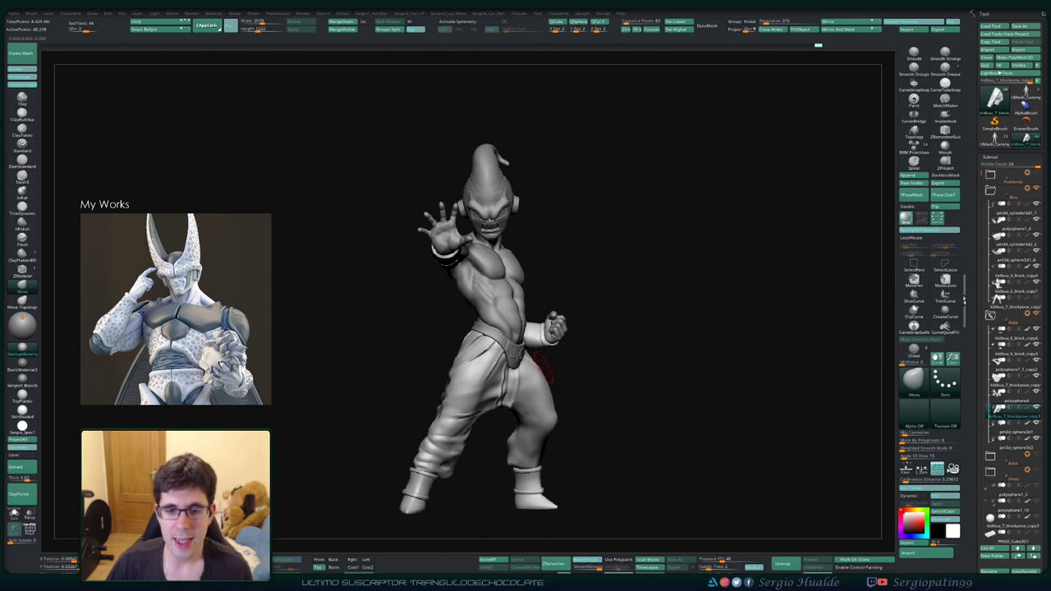
pyautogui.moveTo(544, 366)
pyautogui.mouseDown()
pyautogui.moveTo(526, 340)
pyautogui.moveTo(501, 345)
pyautogui.moveTo(487, 382)
pyautogui.mouseUp()
# Step: Select the Standard brush and solo the pants subtool
pyautogui.press('b')
pyautogui.press('s')
pyautogui.press('t')
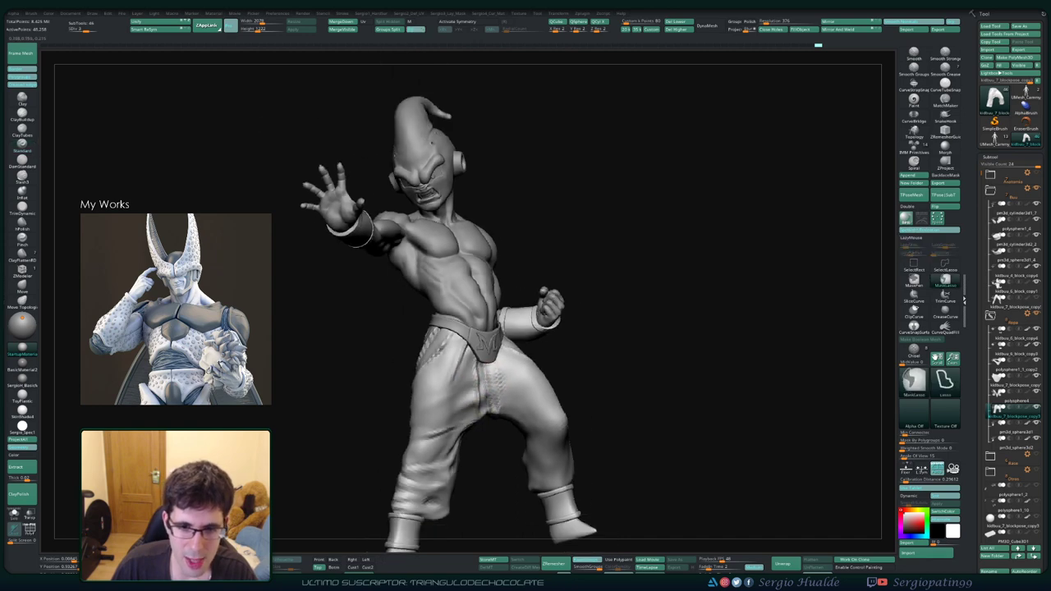
pyautogui.moveTo(495, 368); pyautogui.dragTo(507, 390)
pyautogui.keyDown('ctrl'); pyautogui.keyDown('shift'); pyautogui.click(507, 391); pyautogui.keyUp('shift'); pyautogui.keyUp('ctrl')
# Step: Lasso-mask a strip of the pants and invert the mask
pyautogui.moveTo(506, 391)
pyautogui.keyDown('ctrl'); pyautogui.mouseDown(button='right')
pyautogui.moveTo(480, 344)
pyautogui.moveTo(494, 303)
pyautogui.mouseUp(button='right'); pyautogui.keyUp('ctrl')
pyautogui.press('ctrl')
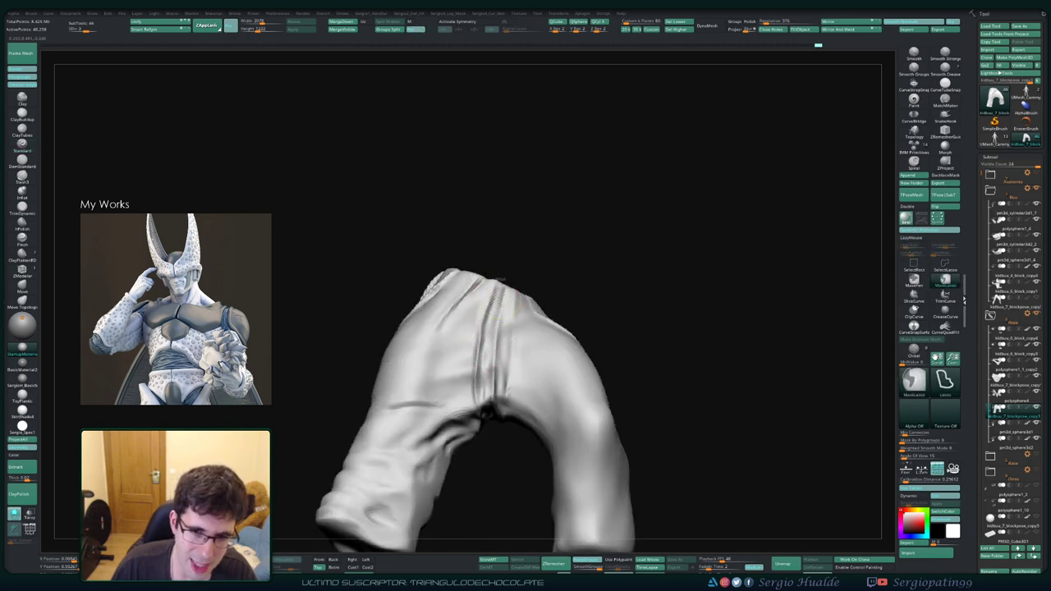
pyautogui.keyDown('ctrl'); pyautogui.moveTo(460, 279); pyautogui.dragTo(509, 275); pyautogui.keyUp('ctrl')
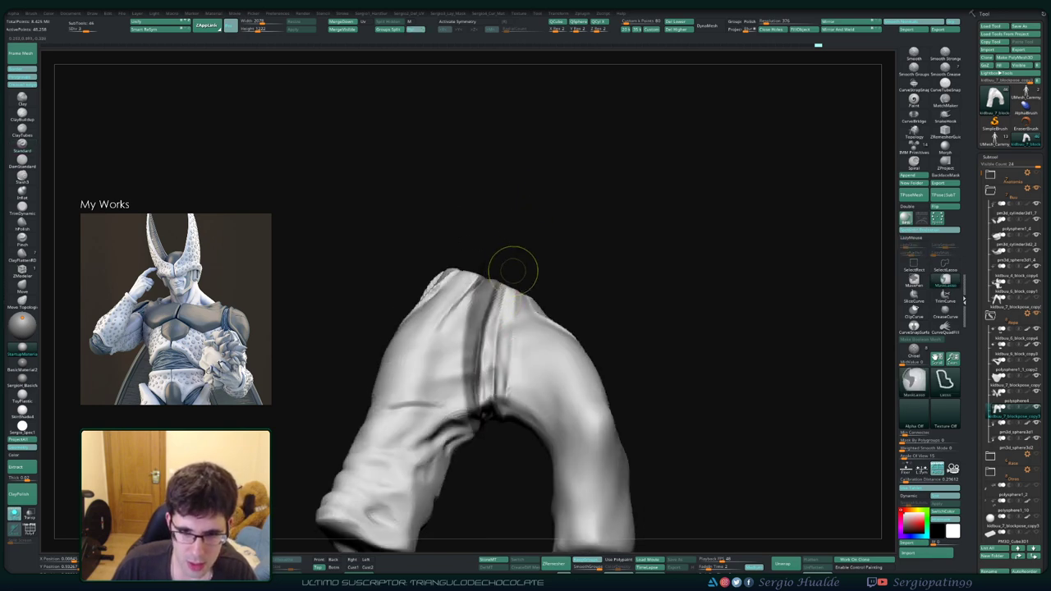
pyautogui.keyDown('ctrl'); pyautogui.click(514, 270); pyautogui.keyUp('ctrl')
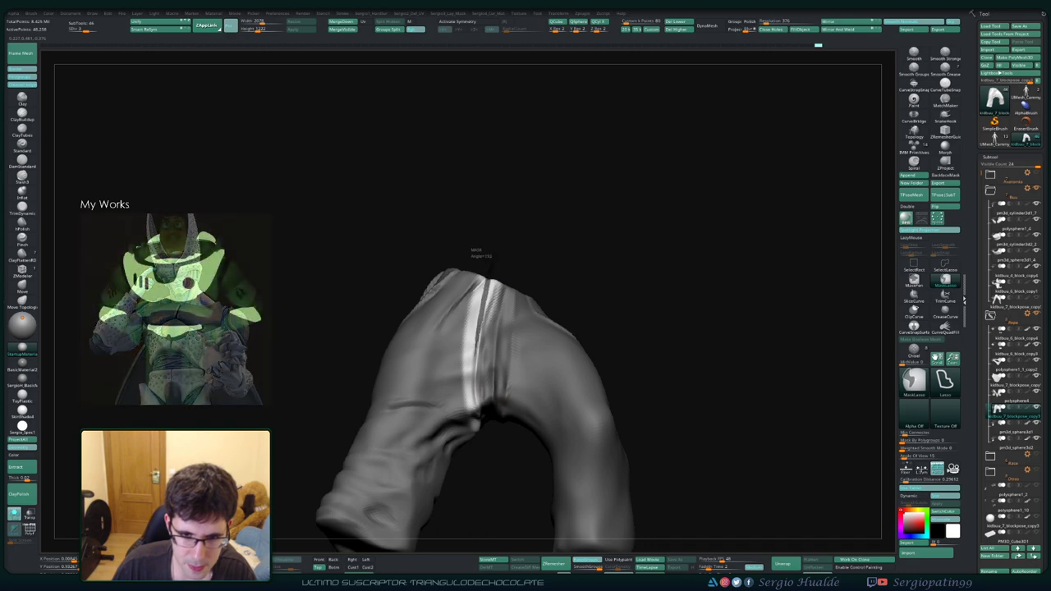
pyautogui.keyDown('ctrl'); pyautogui.keyDown('alt'); pyautogui.moveTo(493, 251); pyautogui.dragTo(498, 247); pyautogui.keyUp('alt'); pyautogui.keyUp('ctrl')
pyautogui.moveTo(575, 305)
pyautogui.mouseDown()
pyautogui.moveTo(508, 347)
pyautogui.moveTo(497, 402)
pyautogui.mouseUp()
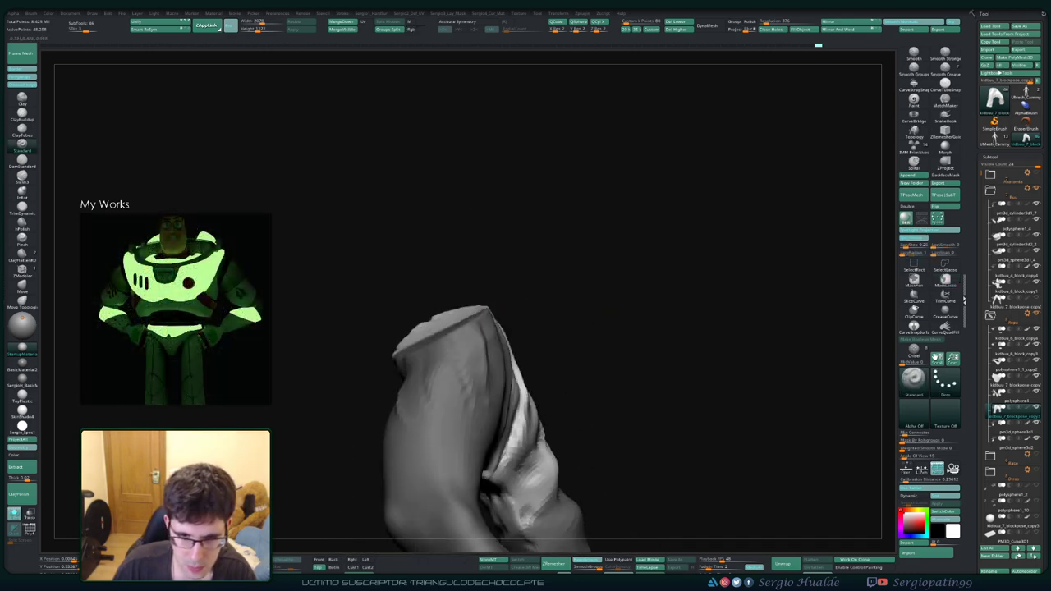
# Step: With the Move brush, pull the crotch fabric down into the gap between the legs
pyautogui.press('b')
pyautogui.press('m')
pyautogui.press('v')
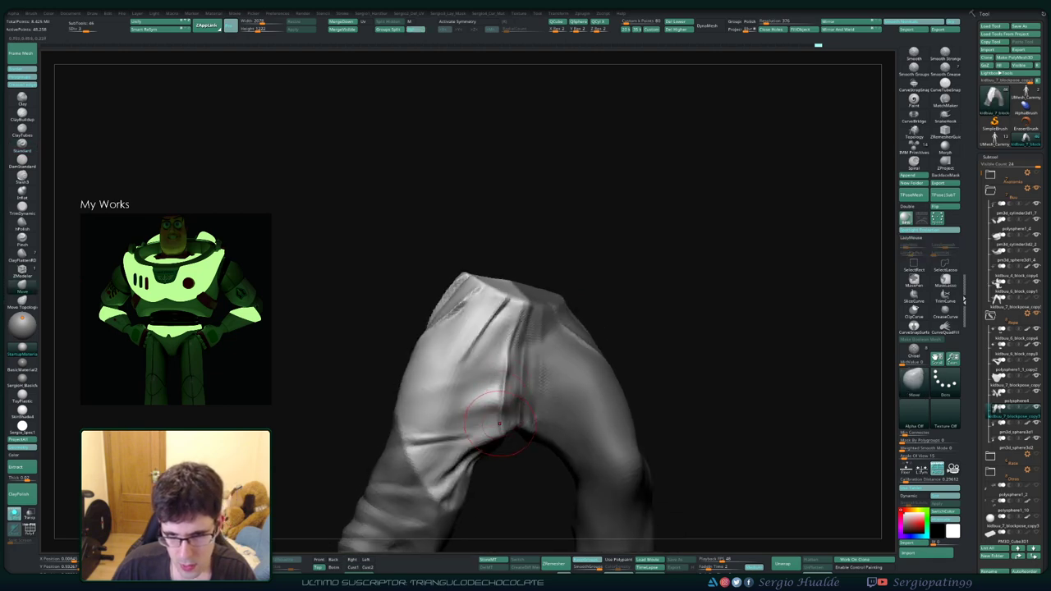
pyautogui.moveTo(505, 431); pyautogui.dragTo(505, 407)
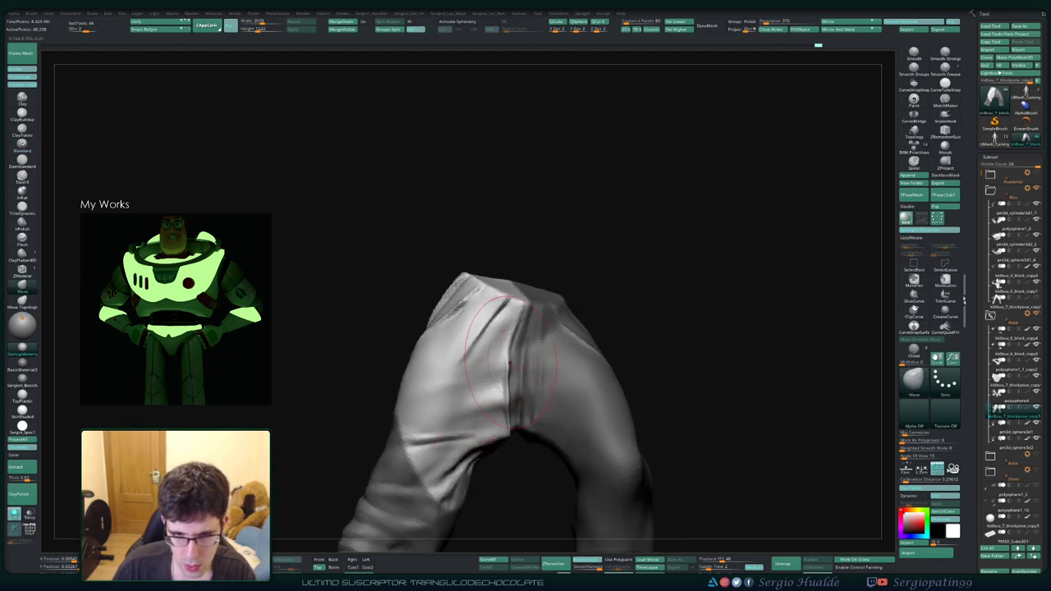
pyautogui.moveTo(506, 365)
pyautogui.mouseDown()
pyautogui.moveTo(514, 346)
pyautogui.moveTo(505, 375)
pyautogui.mouseUp()
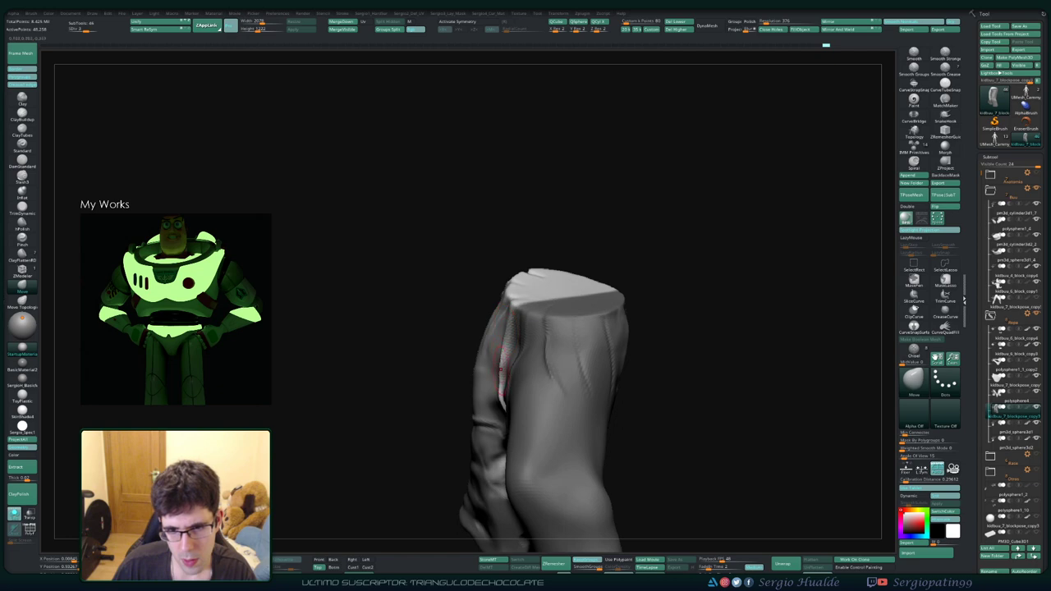
pyautogui.moveTo(501, 368); pyautogui.dragTo(504, 409, button='right')
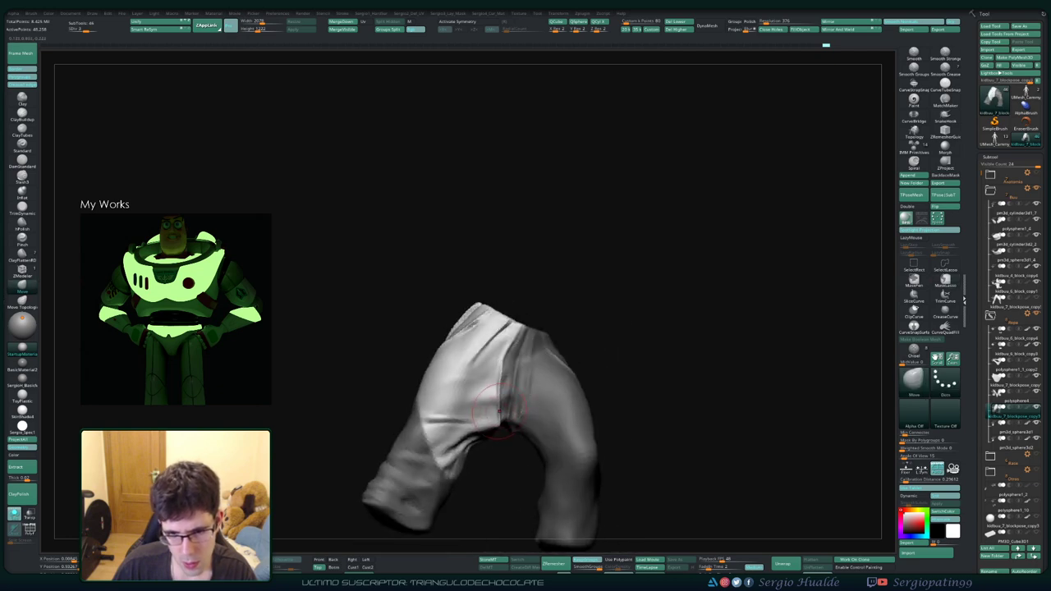
# Step: Try the Inflate brush on the crotch, then return to the Move brush
pyautogui.press('b')
pyautogui.press('i')
pyautogui.press('n')
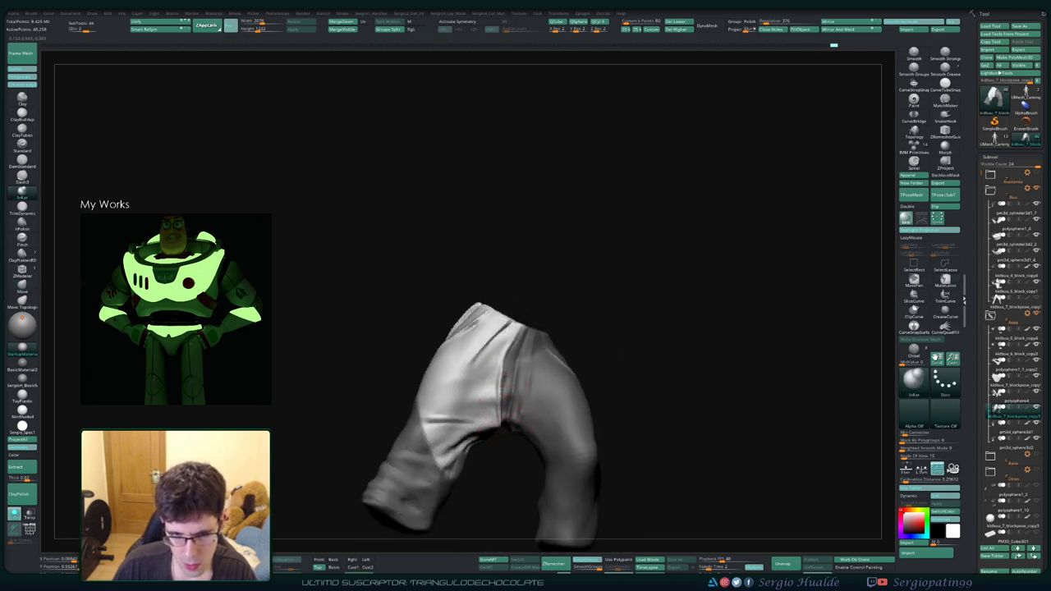
pyautogui.moveTo(507, 386)
pyautogui.mouseDown(button='right')
pyautogui.moveTo(489, 402)
pyautogui.moveTo(506, 368)
pyautogui.moveTo(517, 408)
pyautogui.moveTo(583, 395)
pyautogui.moveTo(542, 406)
pyautogui.moveTo(554, 383)
pyautogui.mouseUp(button='right')
pyautogui.press('b')
pyautogui.press('m')
pyautogui.press('v')
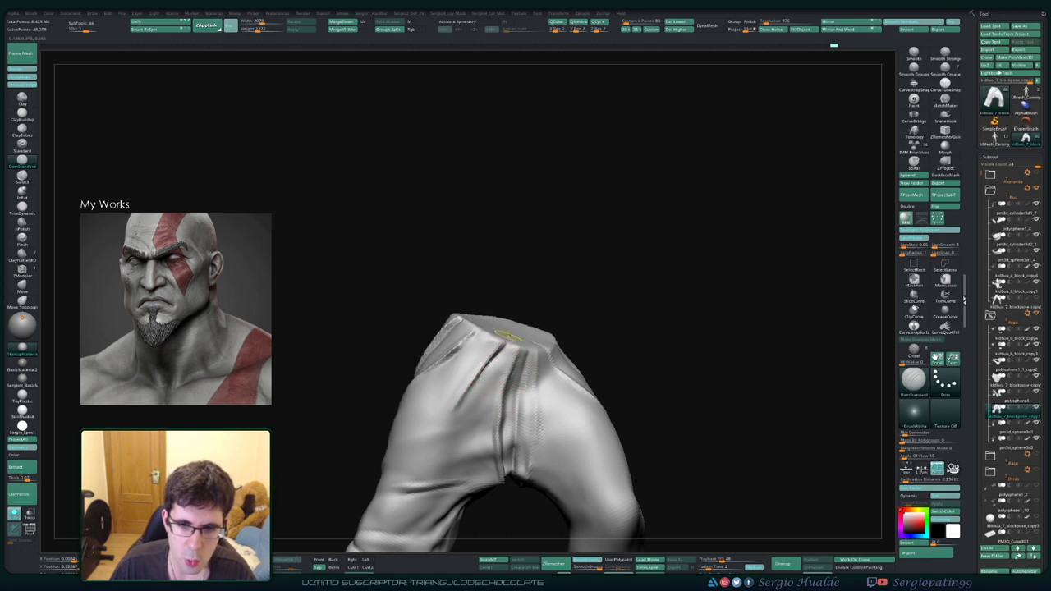
# Step: Soften a crease near the waist opening with the ClayBuildup brush
pyautogui.moveTo(484, 378)
pyautogui.mouseDown()
pyautogui.moveTo(495, 336)
pyautogui.moveTo(503, 345)
pyautogui.moveTo(448, 425)
pyautogui.mouseUp()
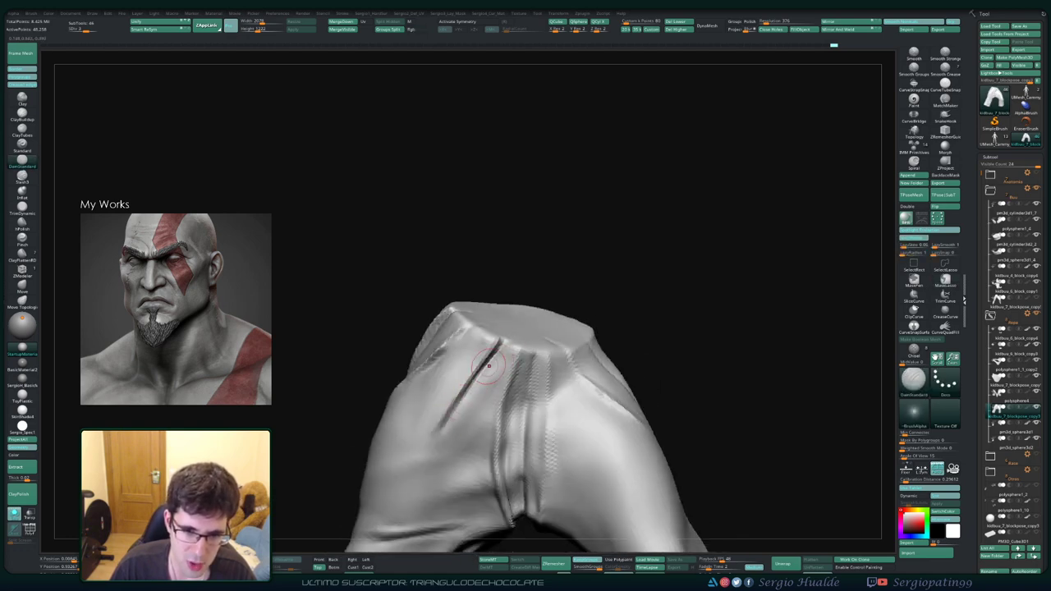
pyautogui.press('b')
pyautogui.press('c')
pyautogui.press('l')
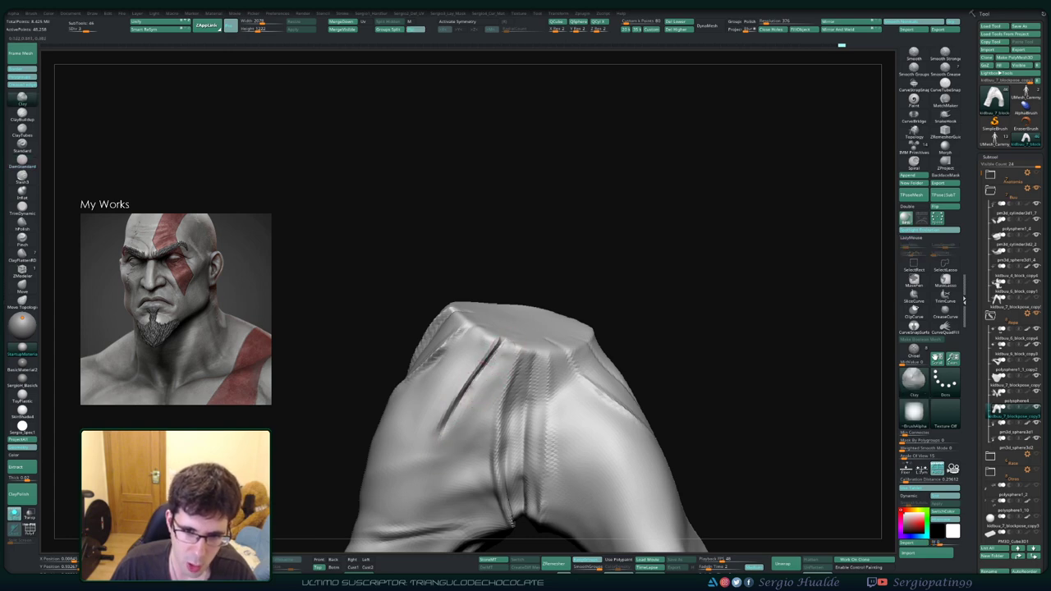
pyautogui.keyDown('shift'); pyautogui.moveTo(480, 388); pyautogui.dragTo(483, 376); pyautogui.keyUp('shift')
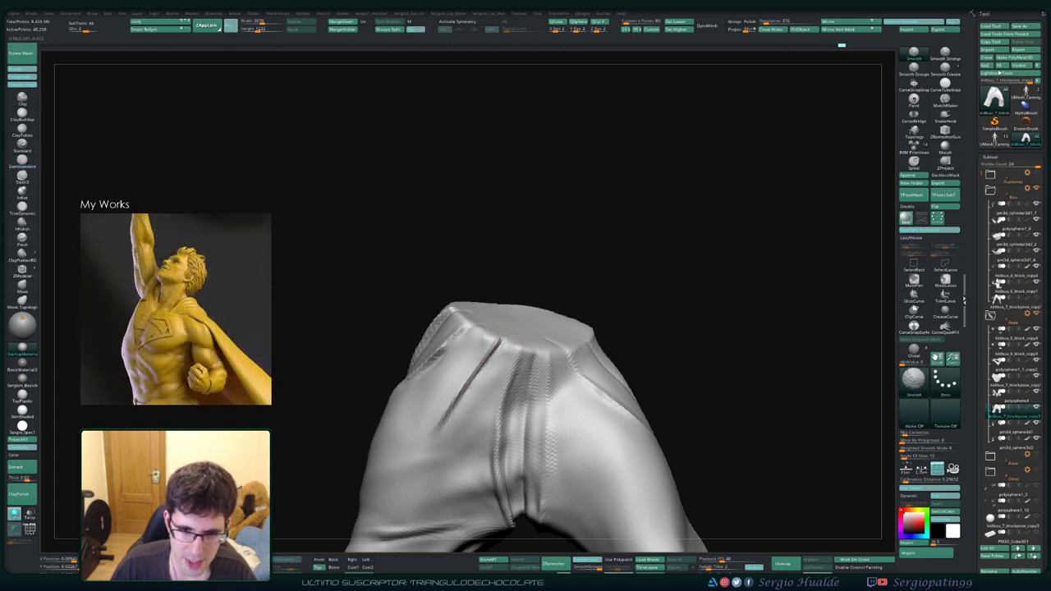
# Step: With DamStandard, carve and lengthen a long crease along the bottom of the cuff
pyautogui.press('b')
pyautogui.press('d')
pyautogui.press('s')
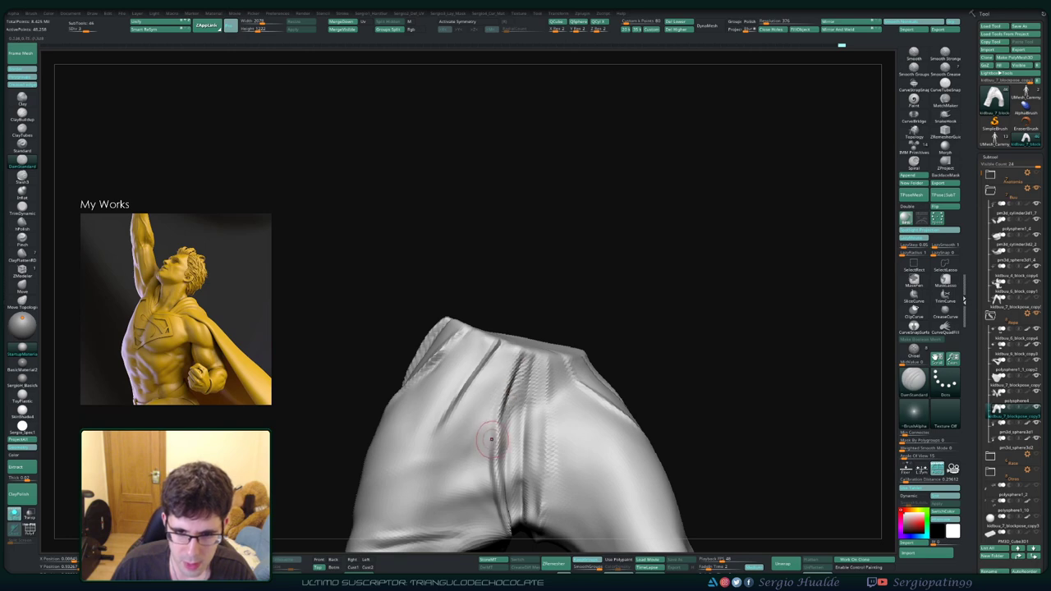
pyautogui.moveTo(493, 417)
pyautogui.mouseDown(button='right')
pyautogui.moveTo(475, 388)
pyautogui.moveTo(525, 386)
pyautogui.mouseUp(button='right')
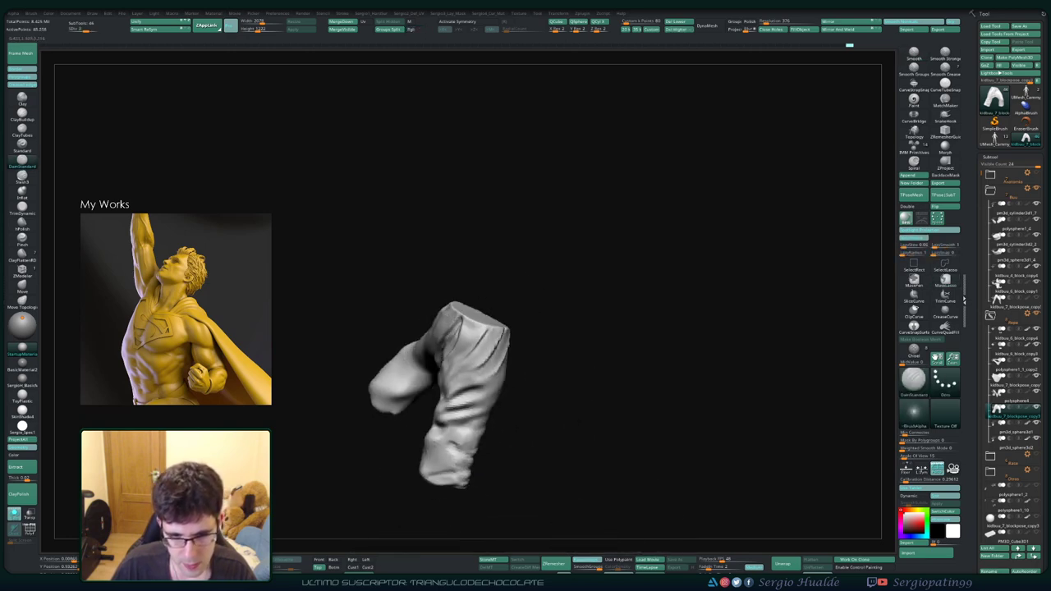
pyautogui.moveTo(525, 386)
pyautogui.mouseDown(button='right')
pyautogui.moveTo(462, 454)
pyautogui.moveTo(372, 317)
pyautogui.mouseUp(button='right')
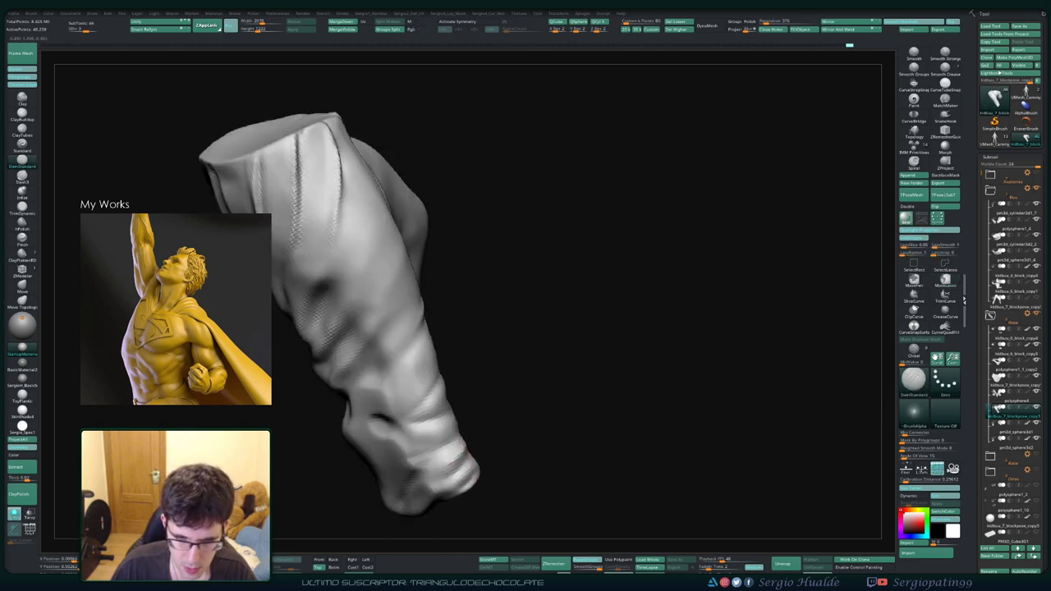
pyautogui.moveTo(465, 458); pyautogui.dragTo(441, 479, button='right')
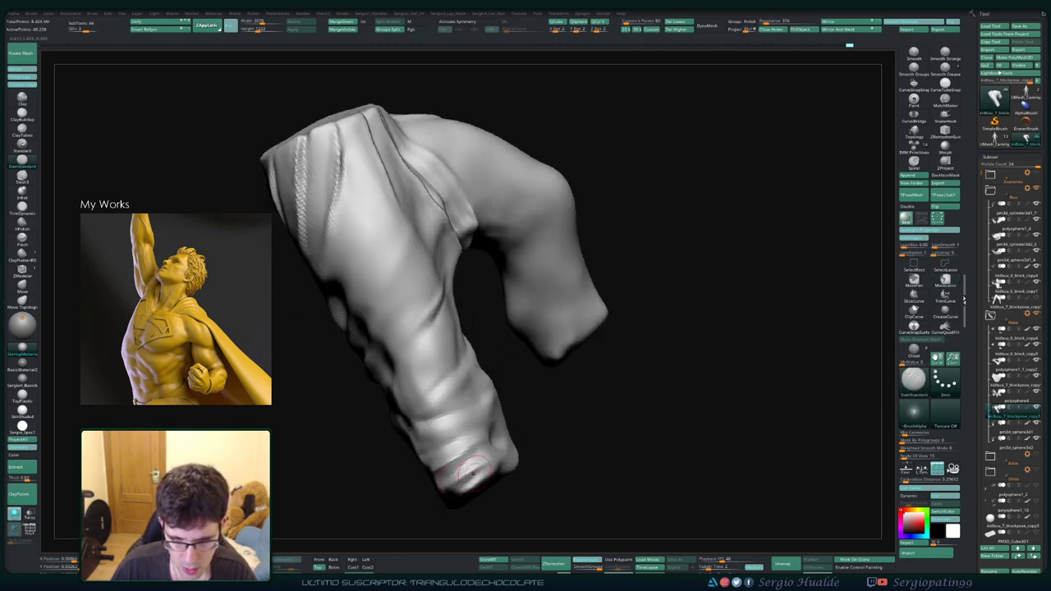
pyautogui.moveTo(505, 436)
pyautogui.mouseDown(button='right')
pyautogui.moveTo(484, 470)
pyautogui.moveTo(460, 476)
pyautogui.moveTo(435, 464)
pyautogui.mouseUp(button='right')
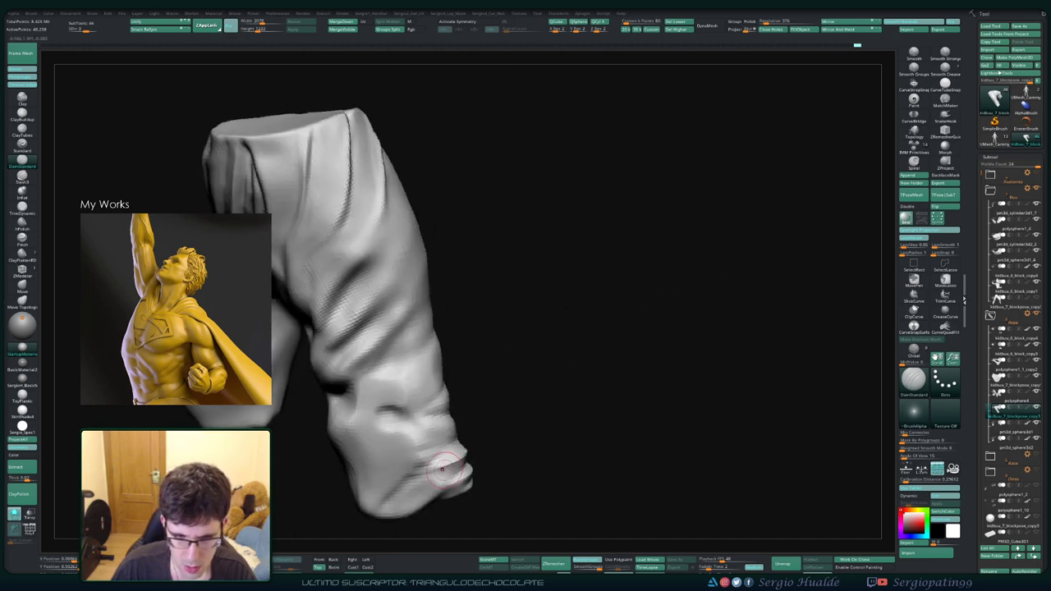
pyautogui.moveTo(450, 471); pyautogui.dragTo(379, 488)
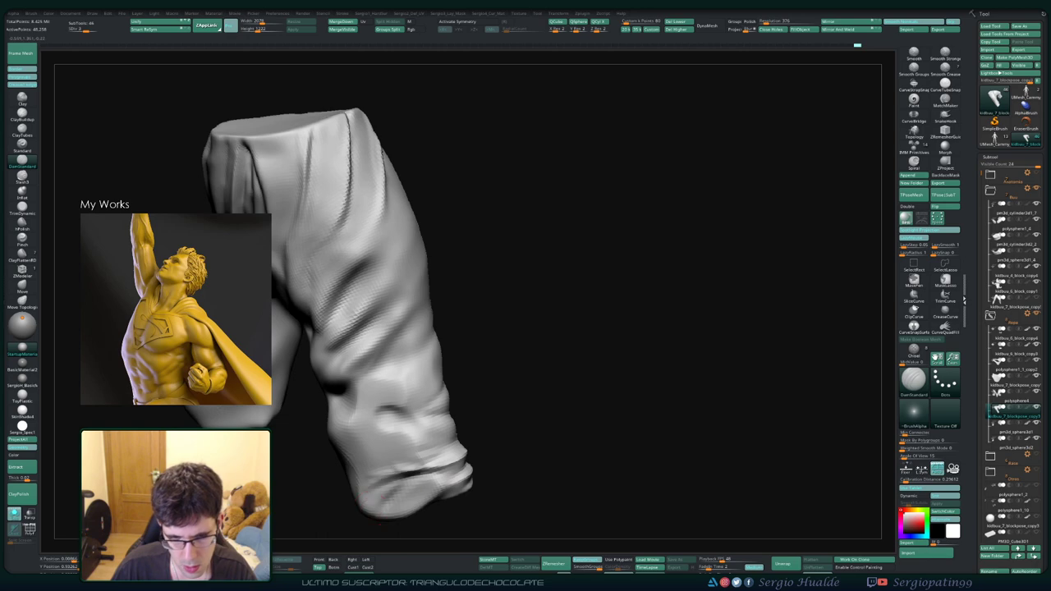
pyautogui.moveTo(460, 473); pyautogui.dragTo(378, 481)
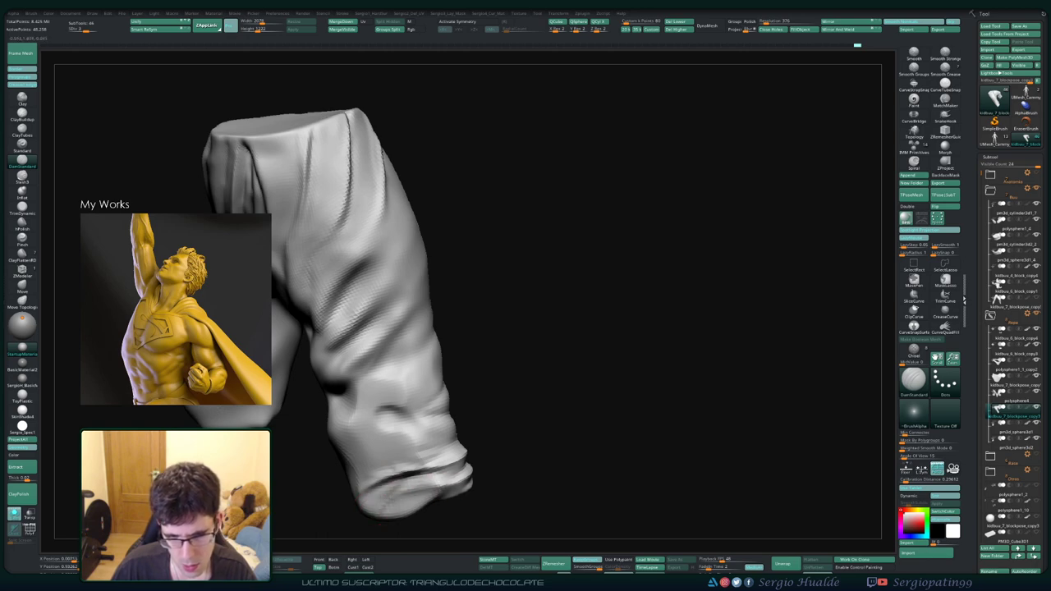
pyautogui.moveTo(435, 496)
pyautogui.mouseDown(button='right')
pyautogui.moveTo(411, 492)
pyautogui.moveTo(431, 505)
pyautogui.moveTo(473, 463)
pyautogui.mouseUp(button='right')
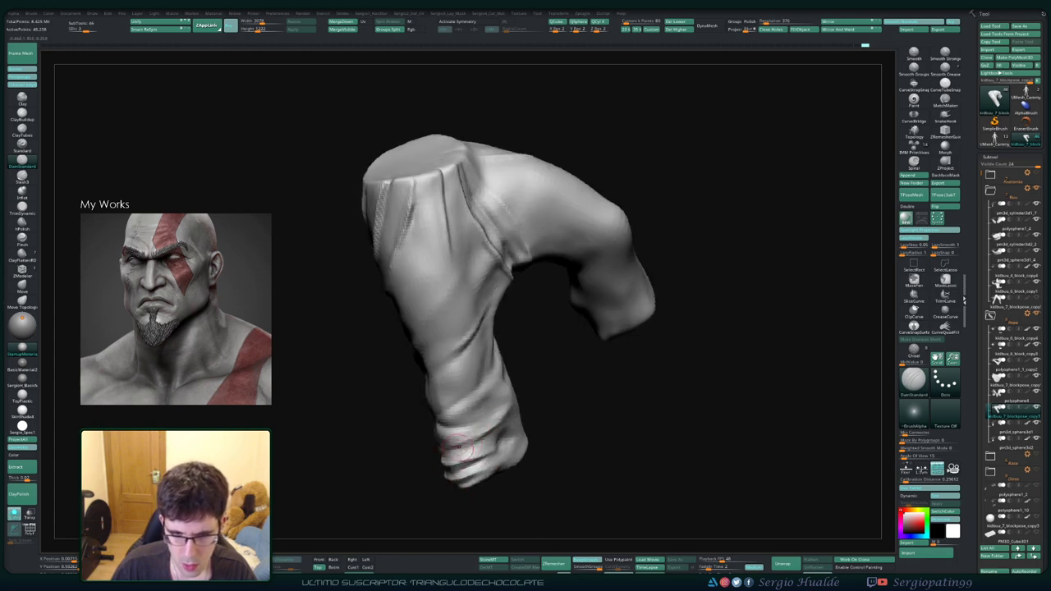
pyautogui.moveTo(505, 419); pyautogui.dragTo(460, 444, button='right')
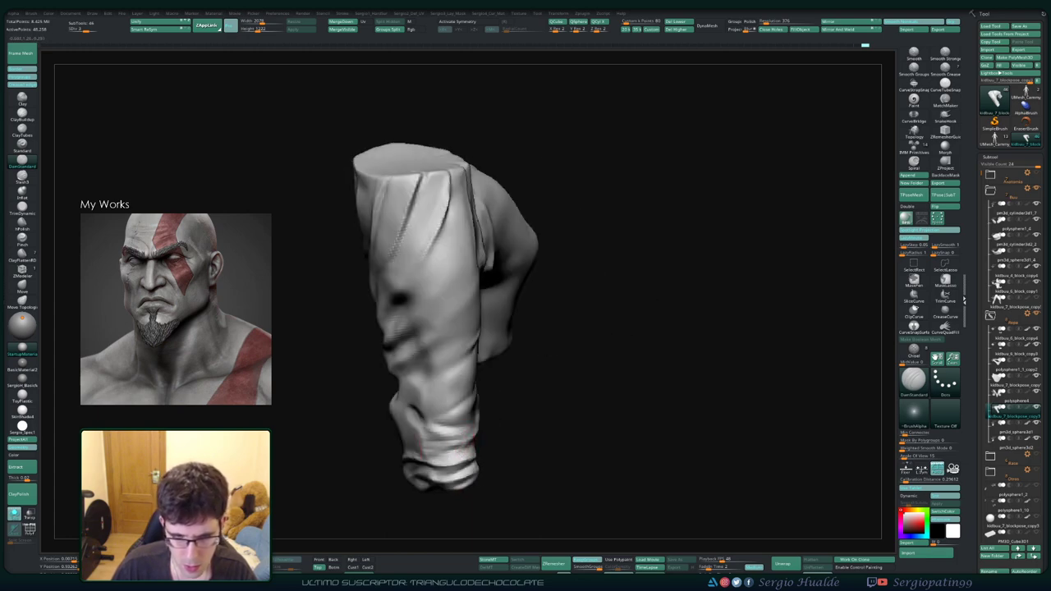
pyautogui.moveTo(443, 464); pyautogui.dragTo(474, 423, button='right')
pyautogui.moveTo(510, 370)
pyautogui.mouseDown(button='right')
pyautogui.moveTo(445, 414)
pyautogui.moveTo(491, 427)
pyautogui.moveTo(476, 427)
pyautogui.moveTo(503, 450)
pyautogui.moveTo(517, 443)
pyautogui.moveTo(522, 404)
pyautogui.mouseUp(button='right')
pyautogui.keyDown('ctrl'); pyautogui.keyDown('shift'); pyautogui.click(493, 453); pyautogui.keyUp('shift'); pyautogui.keyUp('ctrl')
pyautogui.keyDown('ctrl'); pyautogui.keyDown('shift'); pyautogui.click(535, 445); pyautogui.keyUp('shift'); pyautogui.keyUp('ctrl')
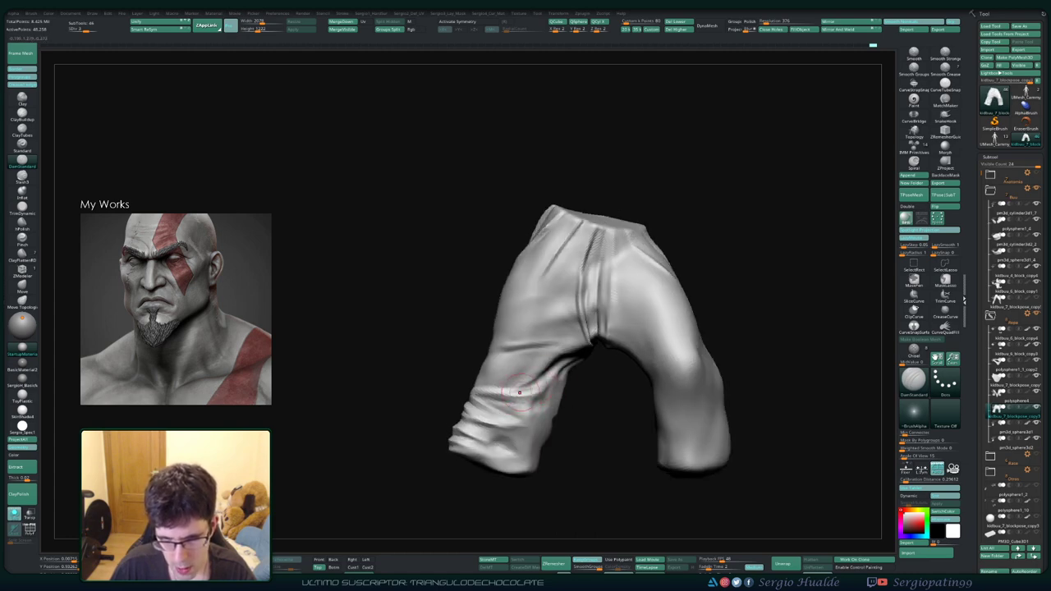
pyautogui.moveTo(519, 392)
pyautogui.mouseDown(button='right')
pyautogui.moveTo(590, 345)
pyautogui.moveTo(579, 366)
pyautogui.moveTo(556, 359)
pyautogui.moveTo(555, 370)
pyautogui.moveTo(574, 316)
pyautogui.moveTo(567, 328)
pyautogui.mouseUp(button='right')
pyautogui.press('b')
pyautogui.press('m')
pyautogui.press('v')
pyautogui.press('b')
pyautogui.press('d')
pyautogui.press('s')
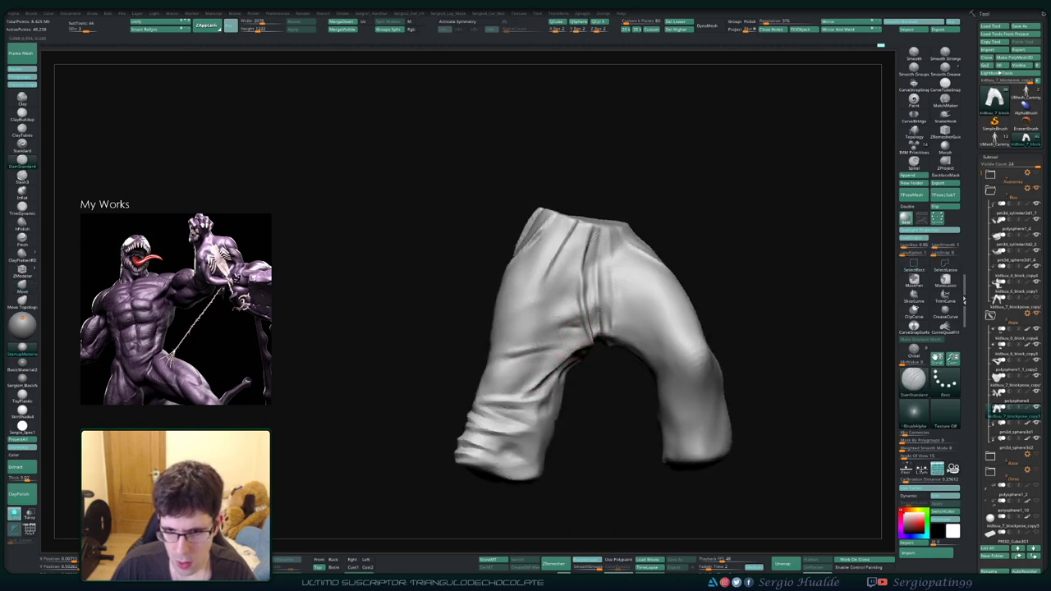
pyautogui.moveTo(585, 349); pyautogui.dragTo(543, 375, button='right')
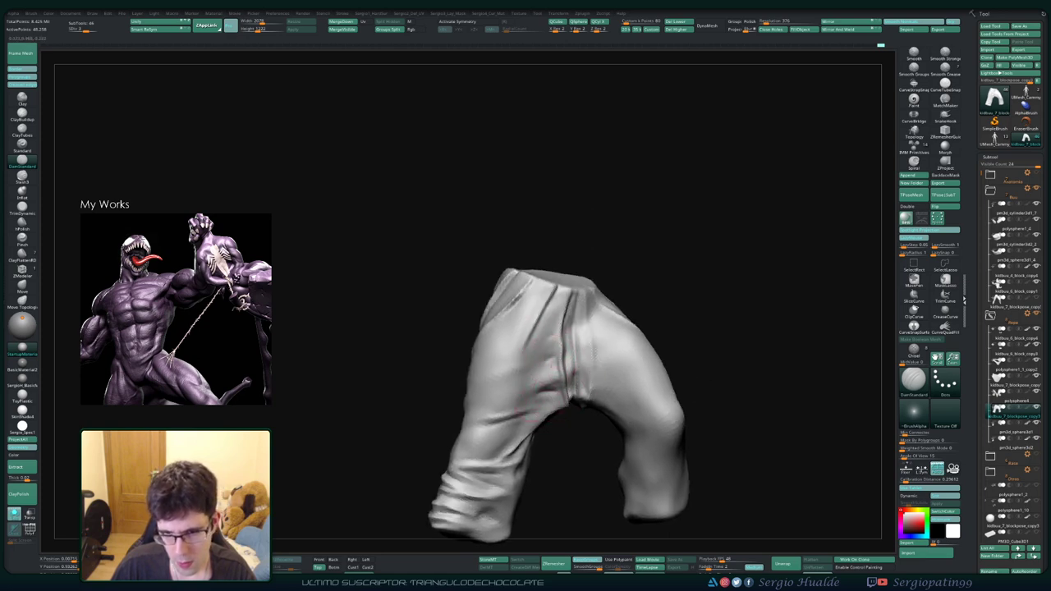
pyautogui.moveTo(616, 380)
pyautogui.mouseDown(button='right')
pyautogui.moveTo(533, 335)
pyautogui.moveTo(580, 428)
pyautogui.moveTo(581, 401)
pyautogui.mouseUp(button='right')
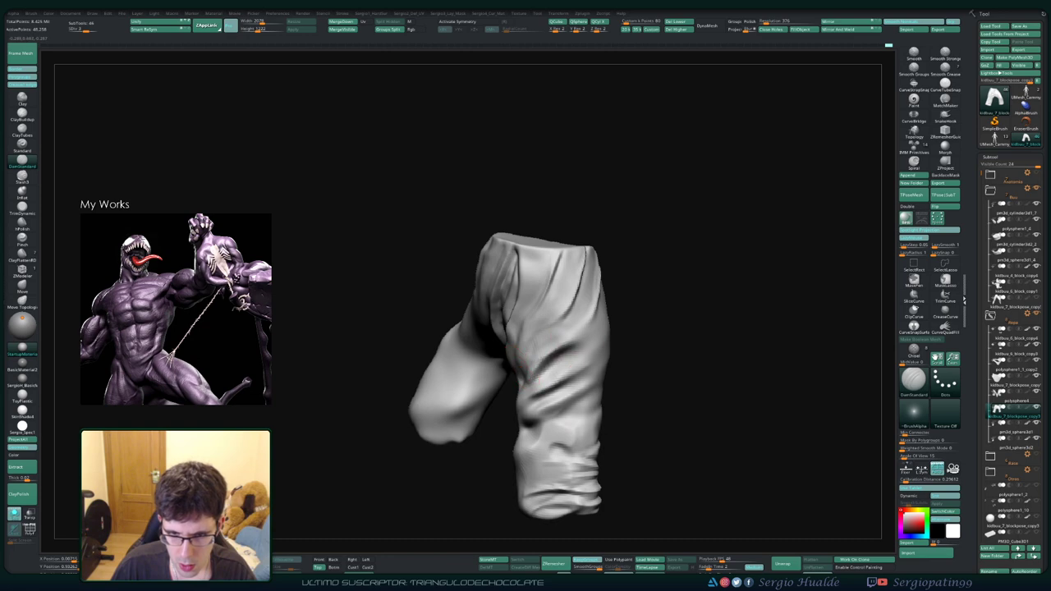
pyautogui.moveTo(580, 401); pyautogui.dragTo(525, 384, button='right')
pyautogui.press('b')
pyautogui.press('c')
pyautogui.press('l')
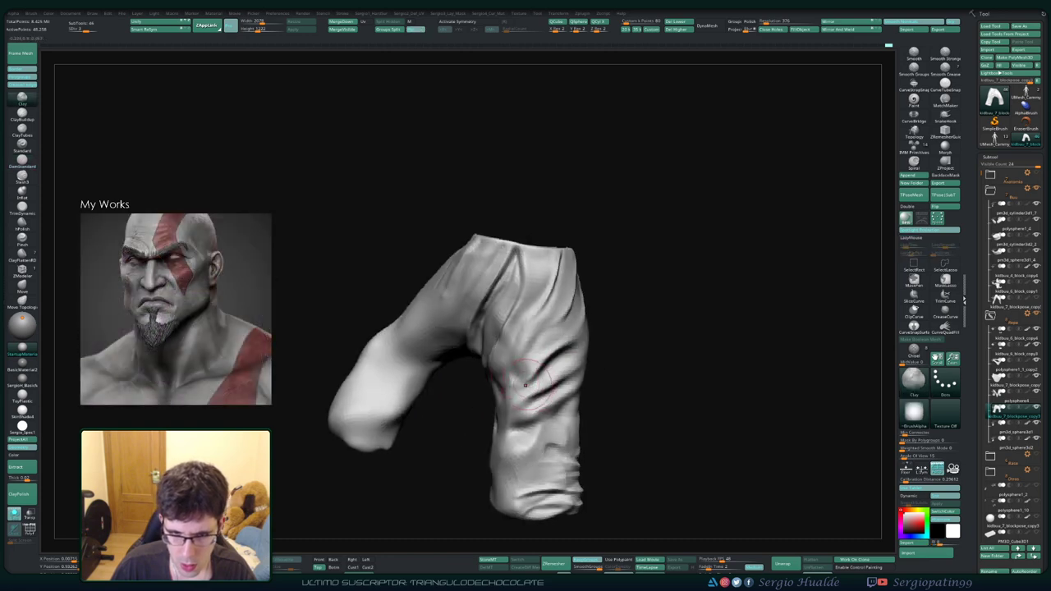
pyautogui.press('b')
pyautogui.press('s')
pyautogui.press('t')
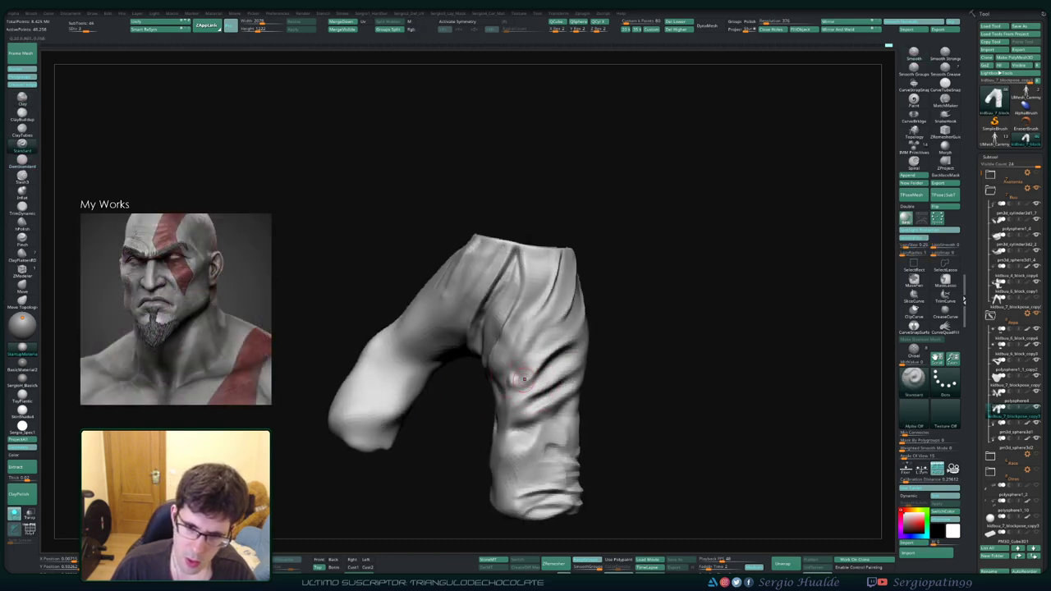
pyautogui.moveTo(547, 399)
pyautogui.mouseDown(button='right')
pyautogui.moveTo(549, 386)
pyautogui.moveTo(530, 379)
pyautogui.moveTo(542, 371)
pyautogui.mouseUp(button='right')
pyautogui.press('b')
pyautogui.press('m')
pyautogui.press('v')
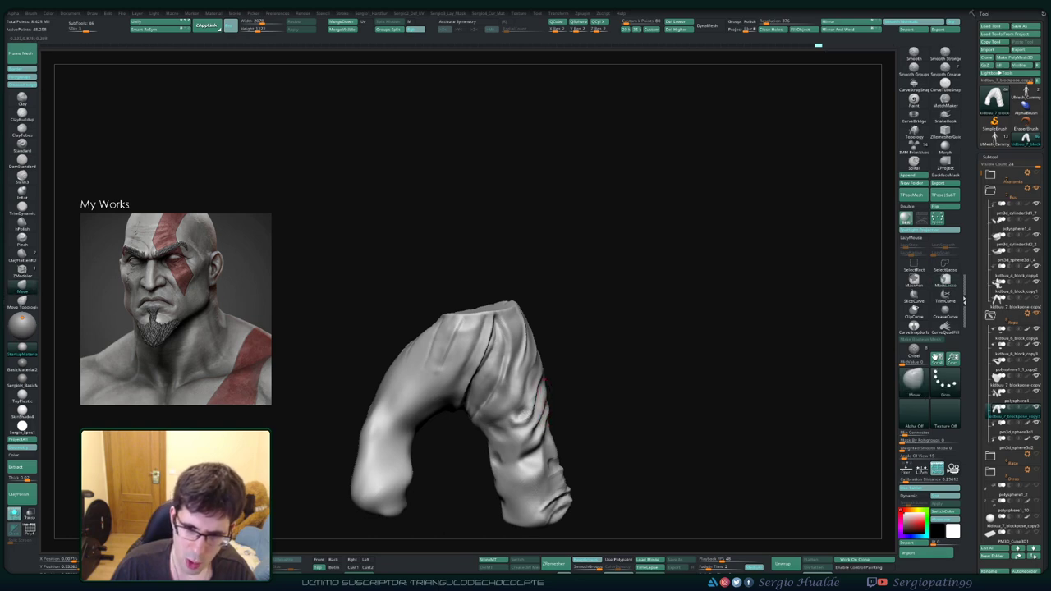
pyautogui.moveTo(567, 421)
pyautogui.mouseDown(button='right')
pyautogui.moveTo(542, 407)
pyautogui.moveTo(533, 427)
pyautogui.moveTo(544, 449)
pyautogui.moveTo(523, 401)
pyautogui.mouseUp(button='right')
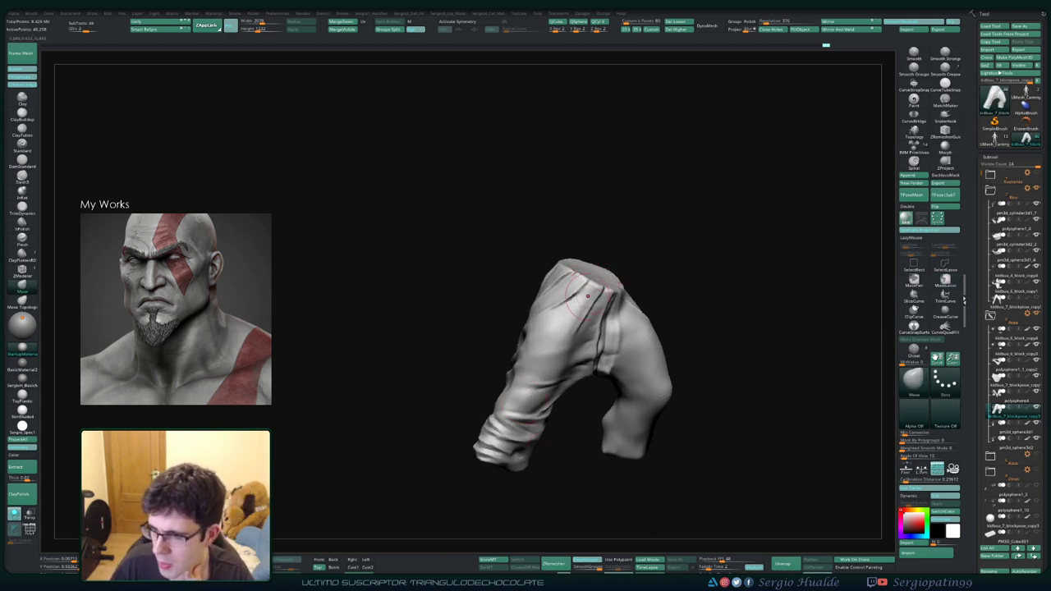
pyautogui.moveTo(609, 283)
pyautogui.mouseDown(button='right')
pyautogui.moveTo(556, 335)
pyautogui.moveTo(611, 303)
pyautogui.moveTo(596, 342)
pyautogui.mouseUp(button='right')
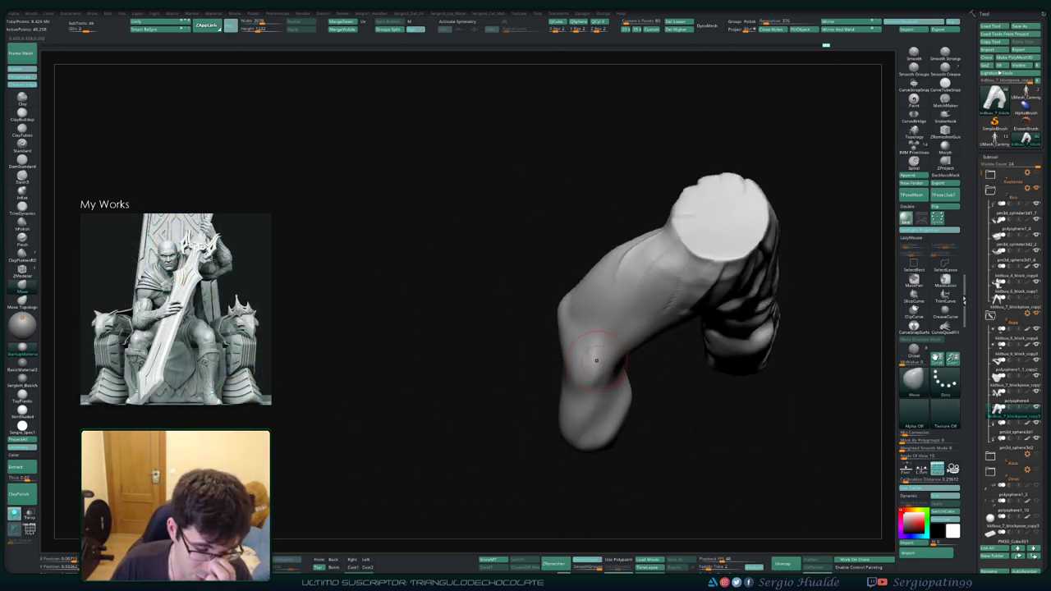
# Step: Carve a fold crease on the inner leg with DamStandard
pyautogui.moveTo(586, 298); pyautogui.dragTo(584, 305, button='right')
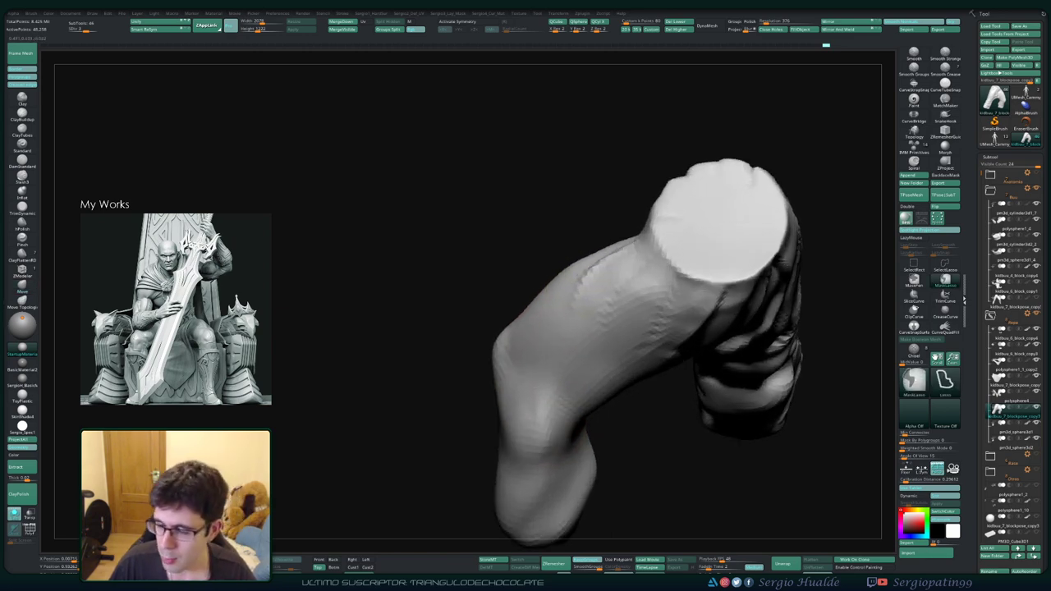
pyautogui.press('ctrl')
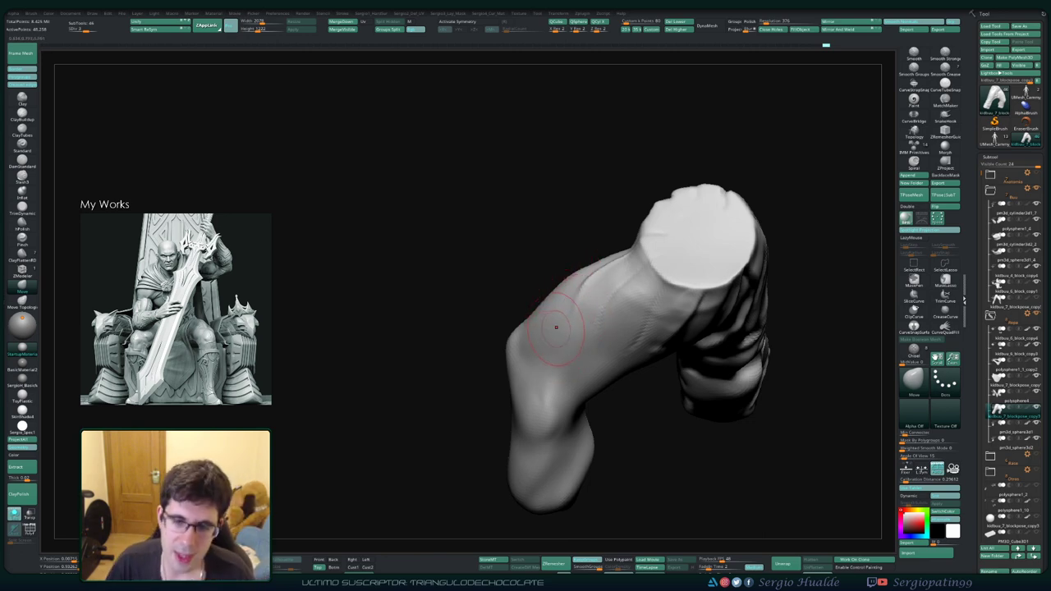
pyautogui.moveTo(556, 327); pyautogui.dragTo(616, 304, button='right')
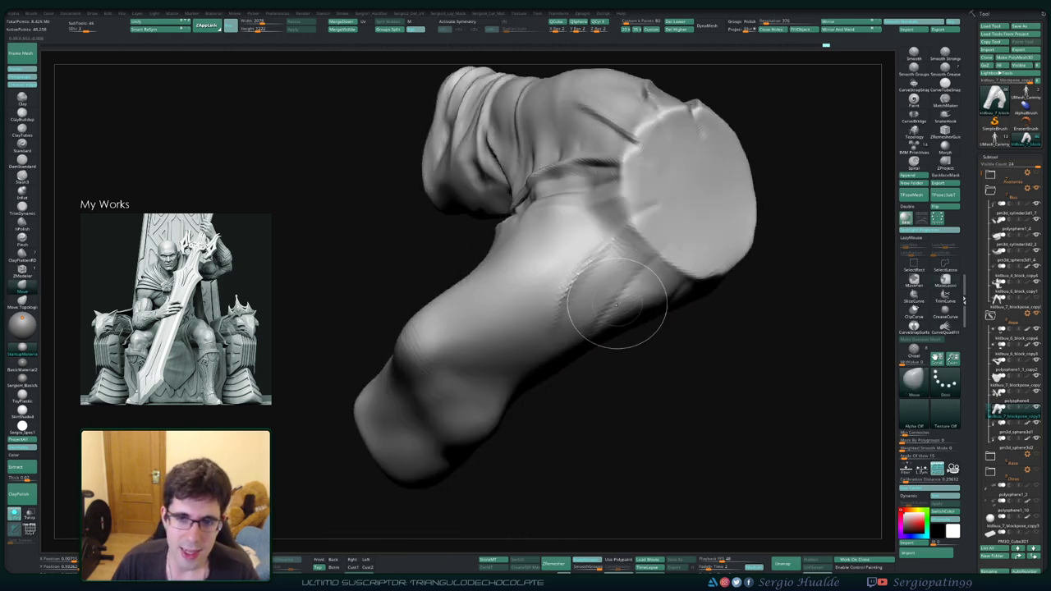
pyautogui.press('b')
pyautogui.press('d')
pyautogui.press('s')
pyautogui.moveTo(606, 252)
pyautogui.mouseDown(button='right')
pyautogui.moveTo(614, 306)
pyautogui.moveTo(587, 306)
pyautogui.mouseUp(button='right')
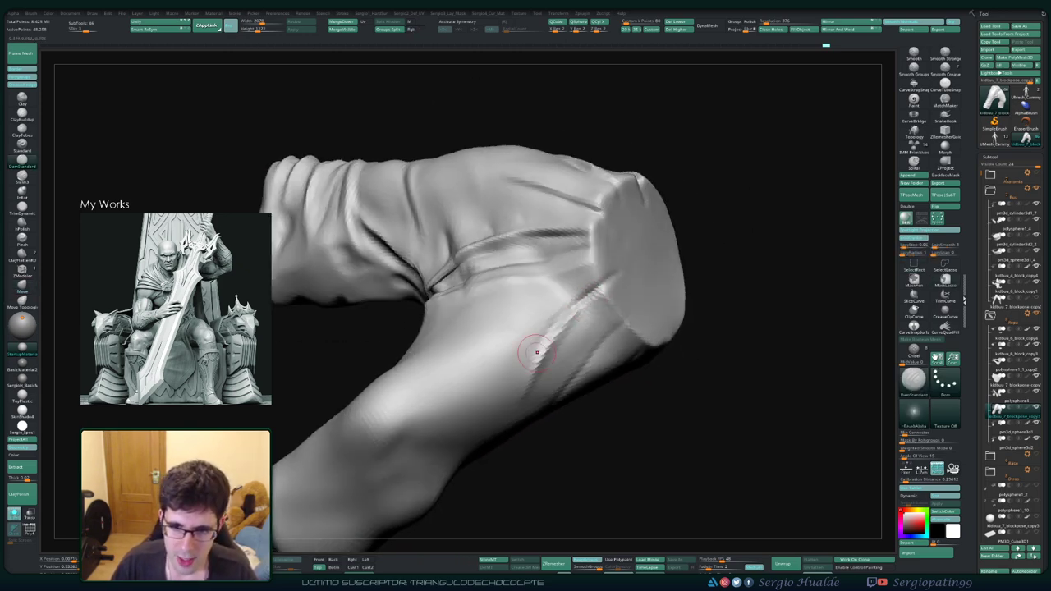
pyautogui.moveTo(536, 352); pyautogui.dragTo(425, 382, button='right')
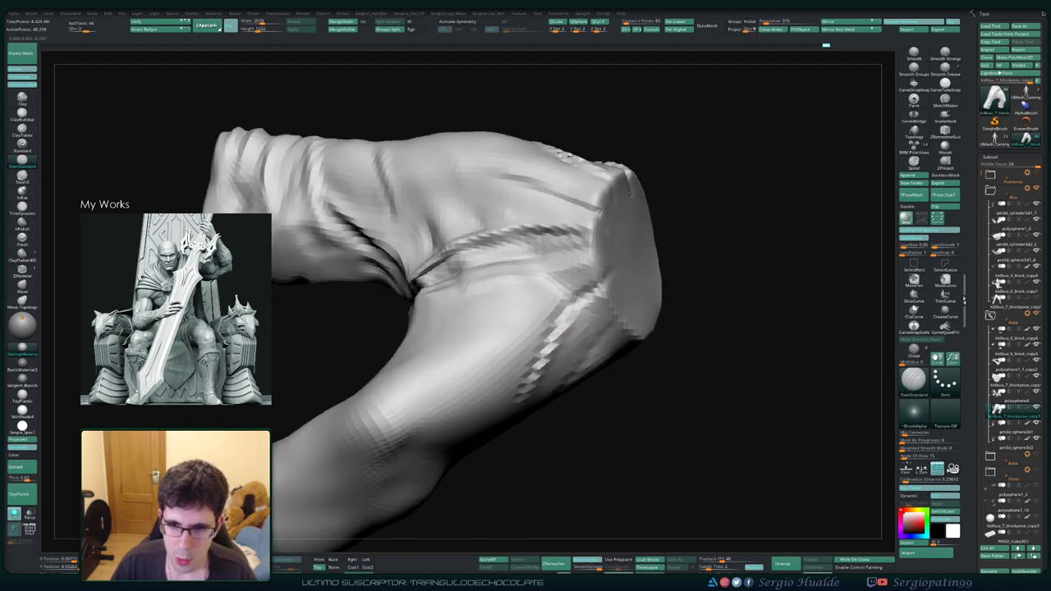
pyautogui.moveTo(575, 320); pyautogui.dragTo(603, 286, button='right')
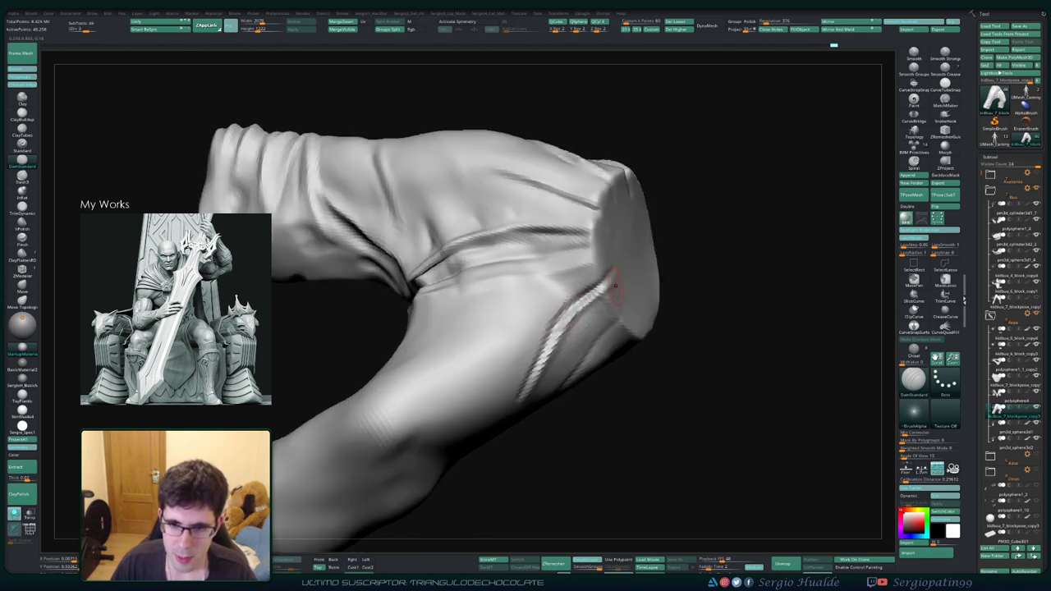
# Step: Smooth the surface and extend the groove near the leg's cut top
pyautogui.press('shift')
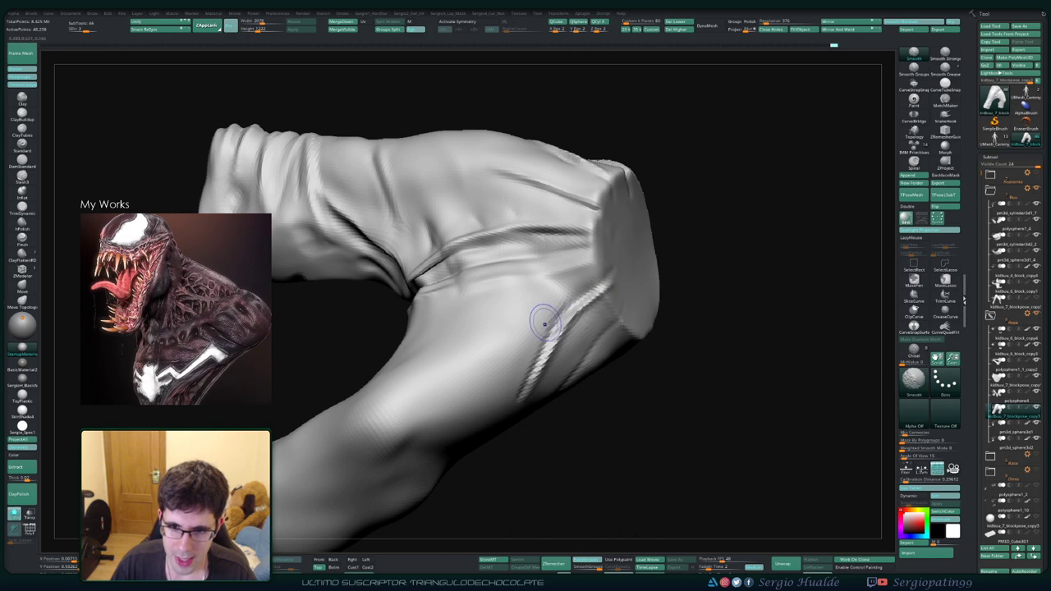
pyautogui.moveTo(520, 379); pyautogui.dragTo(536, 336, button='right')
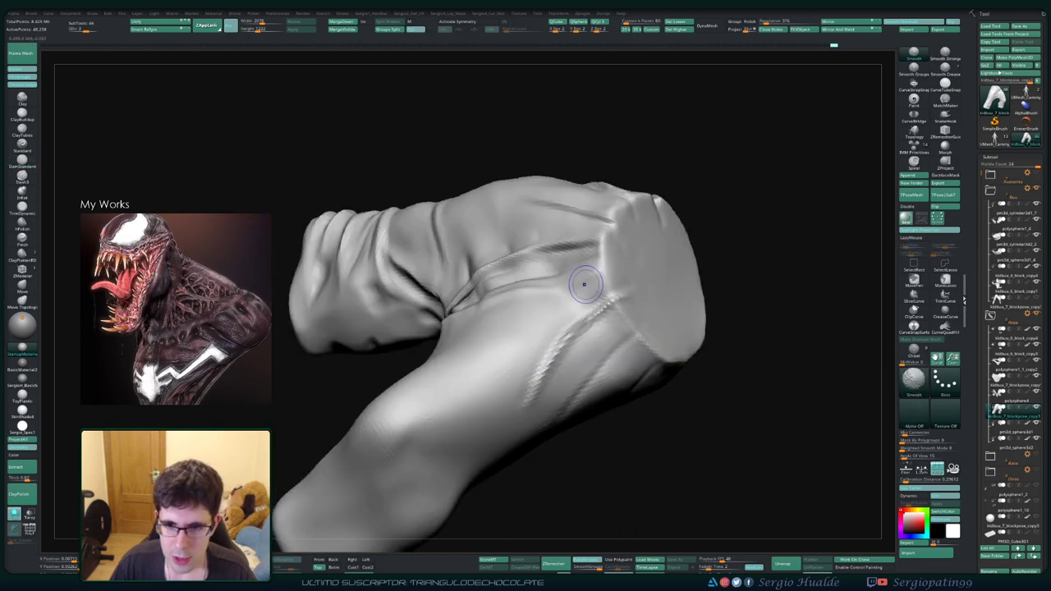
pyautogui.moveTo(575, 284)
pyautogui.mouseDown(button='right')
pyautogui.moveTo(567, 350)
pyautogui.moveTo(542, 362)
pyautogui.moveTo(568, 326)
pyautogui.mouseUp(button='right')
pyautogui.moveTo(546, 377); pyautogui.dragTo(577, 330, button='right')
pyautogui.moveTo(563, 399); pyautogui.dragTo(571, 367, button='right')
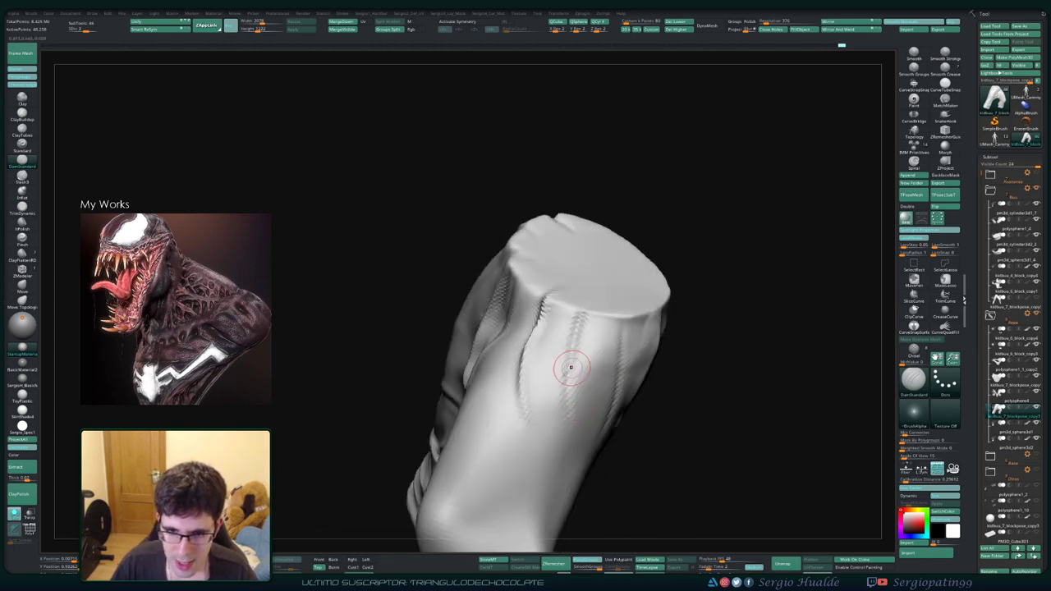
pyautogui.moveTo(575, 370); pyautogui.dragTo(575, 435)
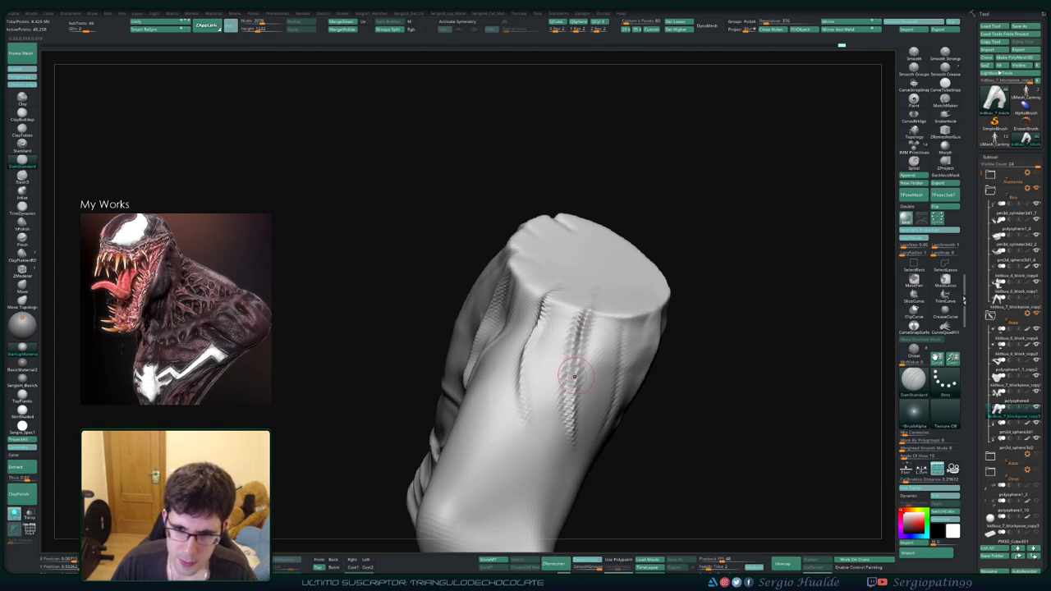
pyautogui.moveTo(572, 397)
pyautogui.mouseDown(button='right')
pyautogui.moveTo(603, 354)
pyautogui.moveTo(640, 345)
pyautogui.moveTo(706, 361)
pyautogui.moveTo(590, 330)
pyautogui.mouseUp(button='right')
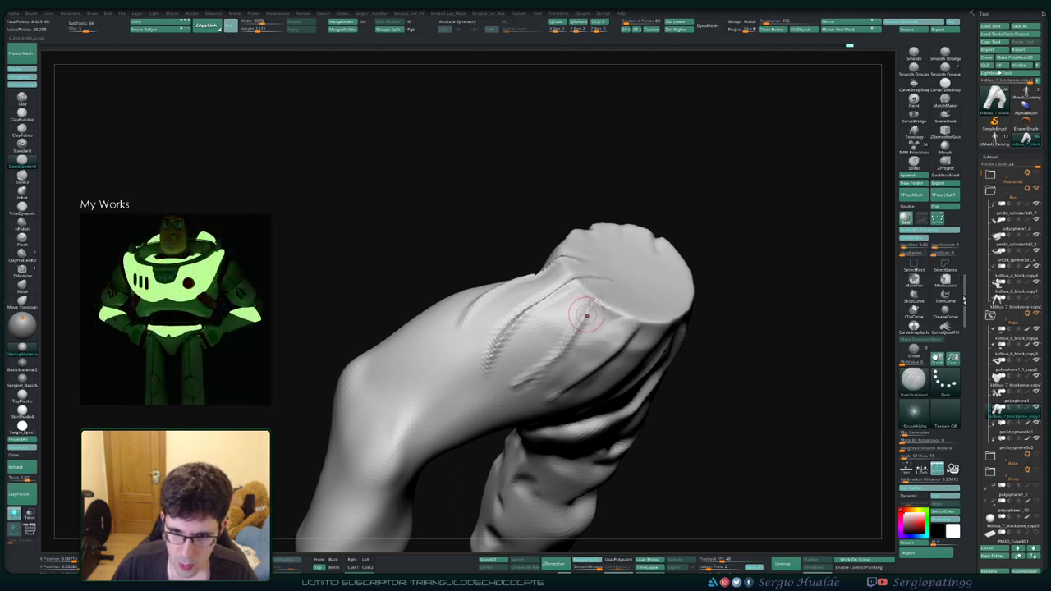
pyautogui.moveTo(547, 370)
pyautogui.mouseDown(button='right')
pyautogui.moveTo(564, 345)
pyautogui.moveTo(550, 328)
pyautogui.moveTo(612, 344)
pyautogui.mouseUp(button='right')
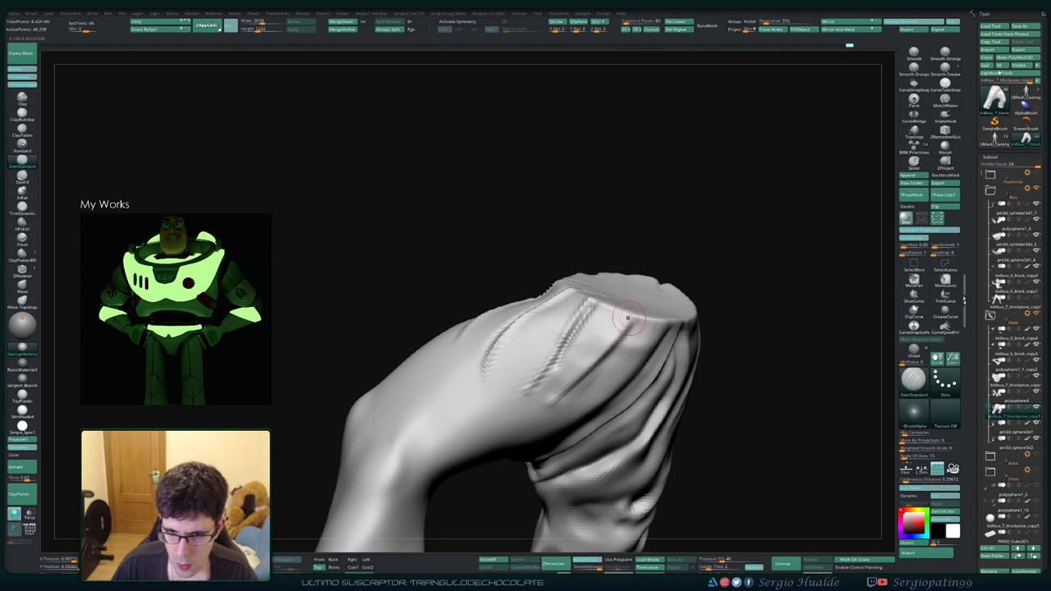
# Step: Carve a crease near the top of the leg with ClayBuildup
pyautogui.press('b')
pyautogui.press('c')
pyautogui.press('l')
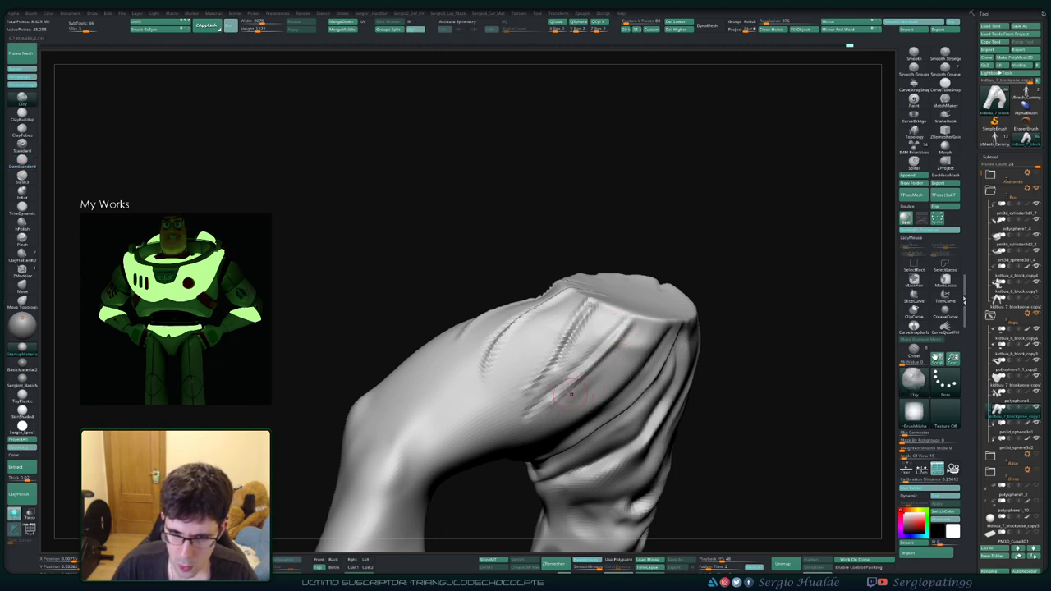
pyautogui.press('ctrl')
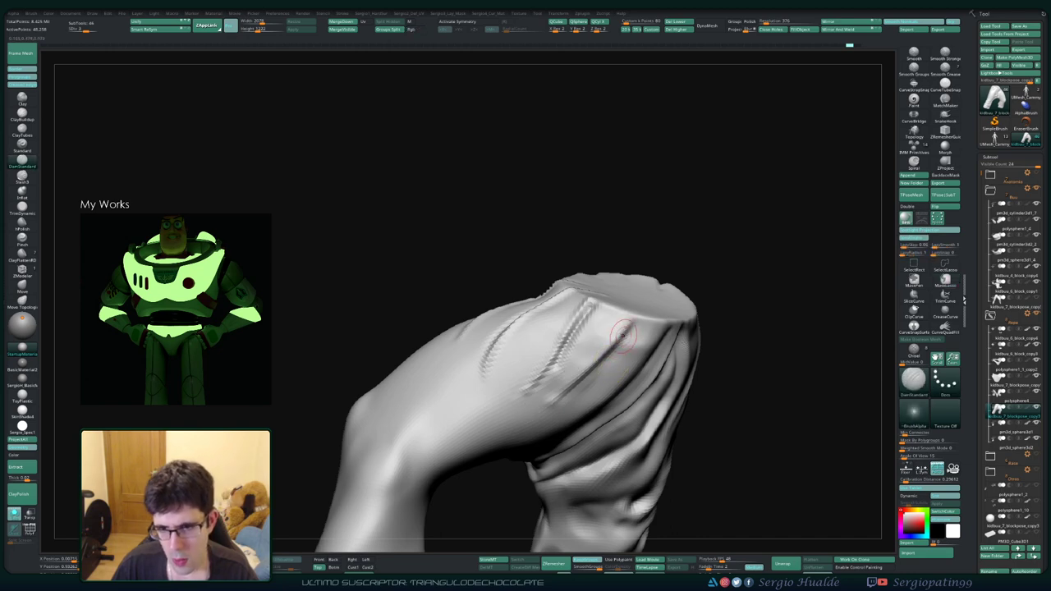
pyautogui.moveTo(633, 324); pyautogui.dragTo(579, 379)
pyautogui.moveTo(579, 380)
pyautogui.mouseDown(button='right')
pyautogui.moveTo(597, 367)
pyautogui.moveTo(662, 364)
pyautogui.moveTo(586, 338)
pyautogui.moveTo(600, 369)
pyautogui.moveTo(585, 377)
pyautogui.mouseUp(button='right')
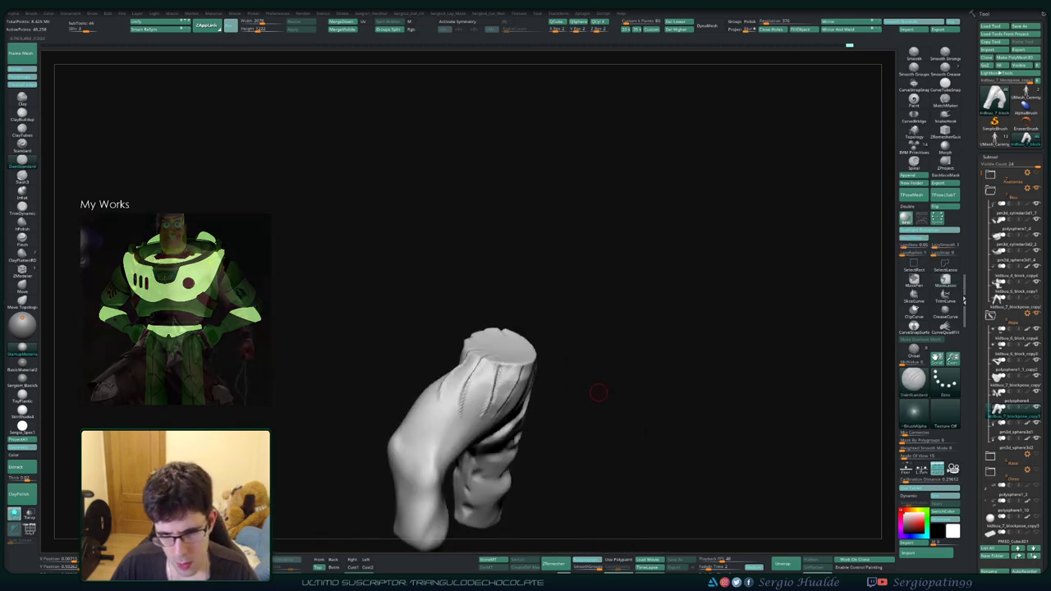
# Step: Smooth the top cap of the pants mesh, orbiting to reach it
pyautogui.press('ctrl')
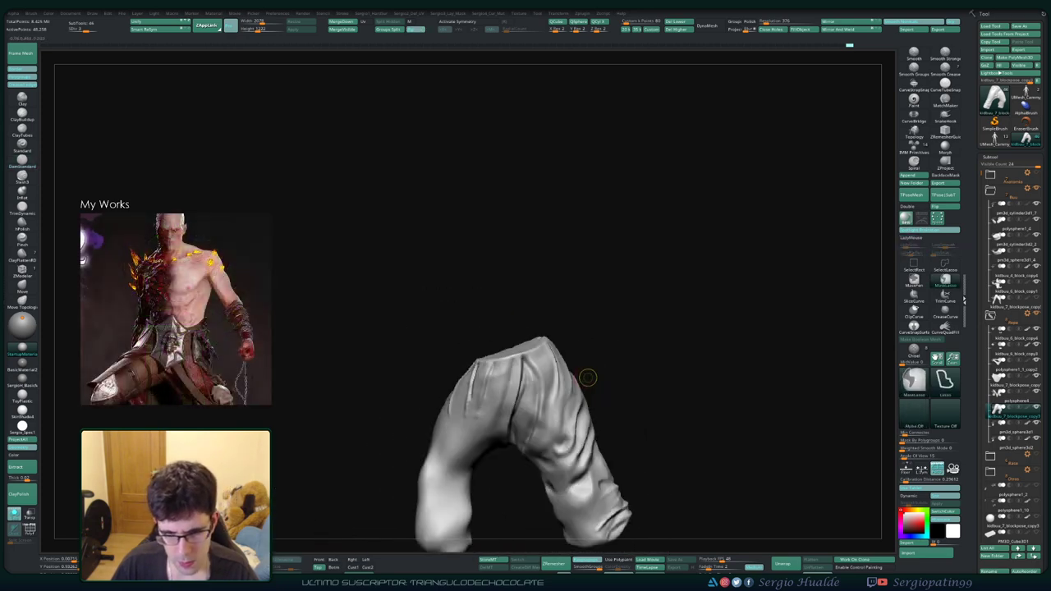
pyautogui.moveTo(554, 391)
pyautogui.mouseDown(button='right')
pyautogui.moveTo(522, 412)
pyautogui.moveTo(513, 393)
pyautogui.moveTo(517, 407)
pyautogui.mouseUp(button='right')
pyautogui.press('shift')
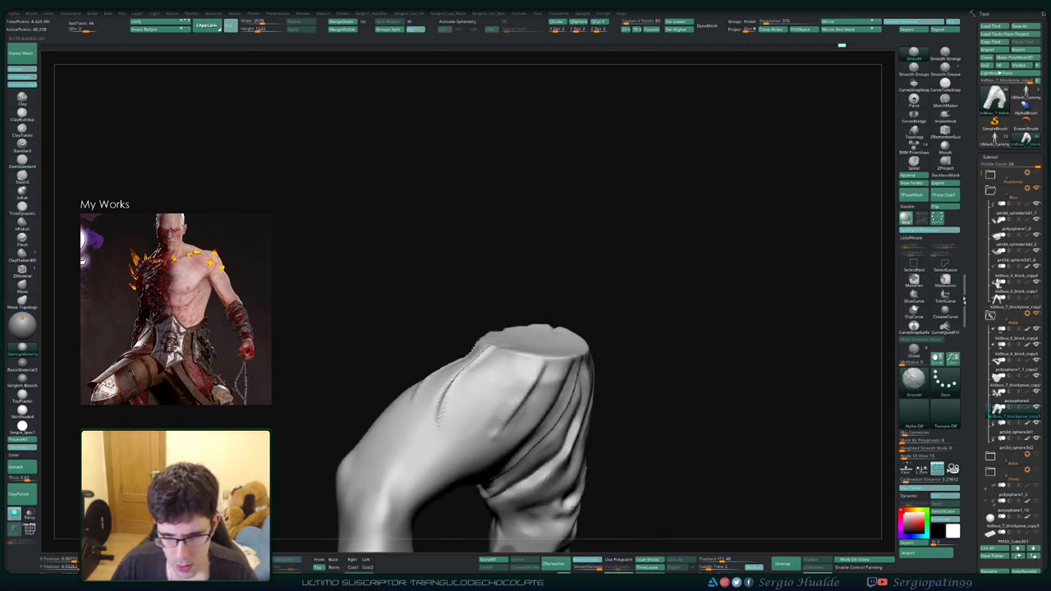
pyautogui.moveTo(513, 345); pyautogui.dragTo(535, 309, button='right')
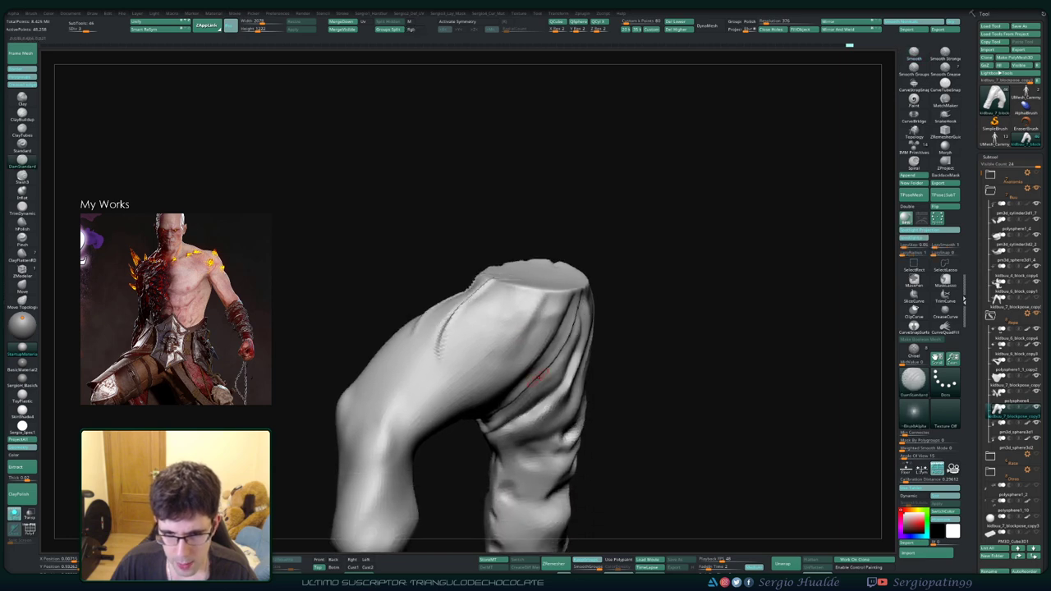
pyautogui.keyDown('shift'); pyautogui.moveTo(535, 295); pyautogui.dragTo(492, 349); pyautogui.keyUp('shift')
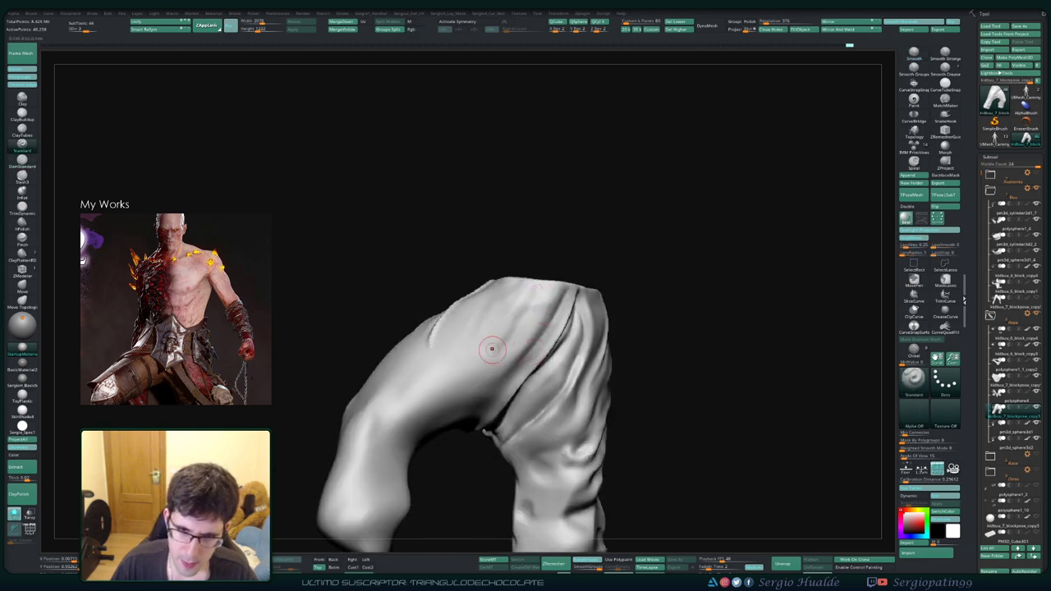
pyautogui.moveTo(490, 359)
pyautogui.mouseDown(button='right')
pyautogui.moveTo(503, 296)
pyautogui.moveTo(493, 350)
pyautogui.mouseUp(button='right')
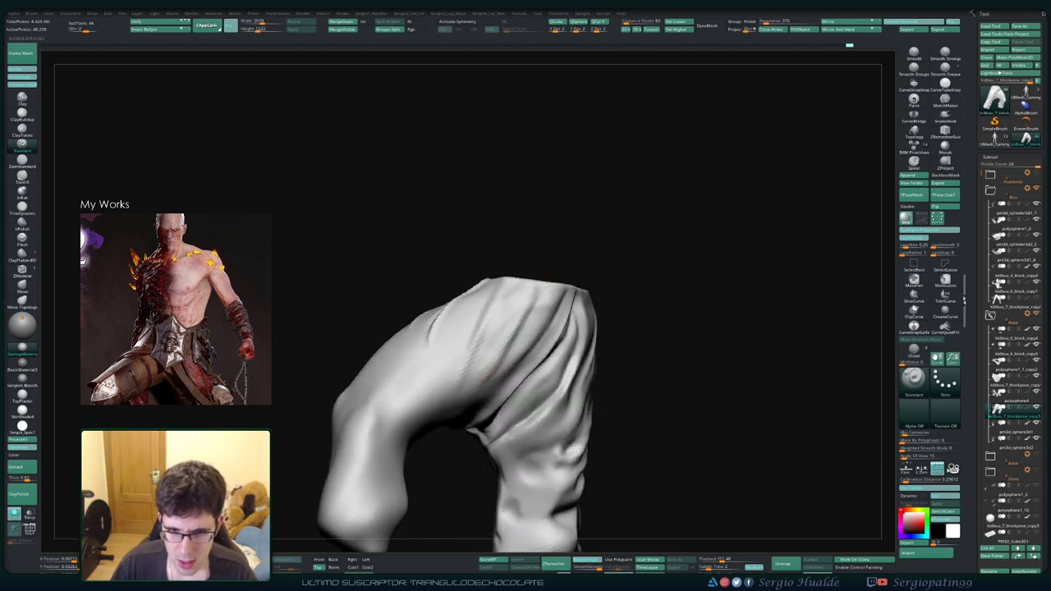
pyautogui.moveTo(460, 413)
pyautogui.mouseDown(button='right')
pyautogui.moveTo(490, 372)
pyautogui.moveTo(499, 381)
pyautogui.mouseUp(button='right')
# Step: Carve sharp crease lines into the pants with the DamStandard and Clay brushes
pyautogui.press('b')
pyautogui.press('d')
pyautogui.press('s')
pyautogui.moveTo(496, 419); pyautogui.dragTo(508, 391, button='right')
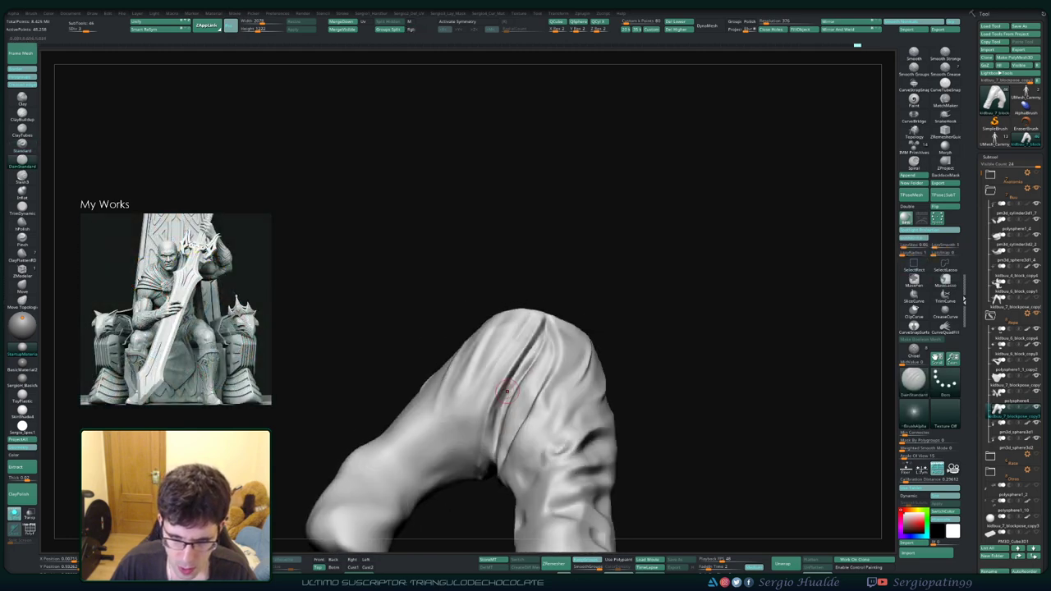
pyautogui.press('b')
pyautogui.press('c')
pyautogui.press('l')
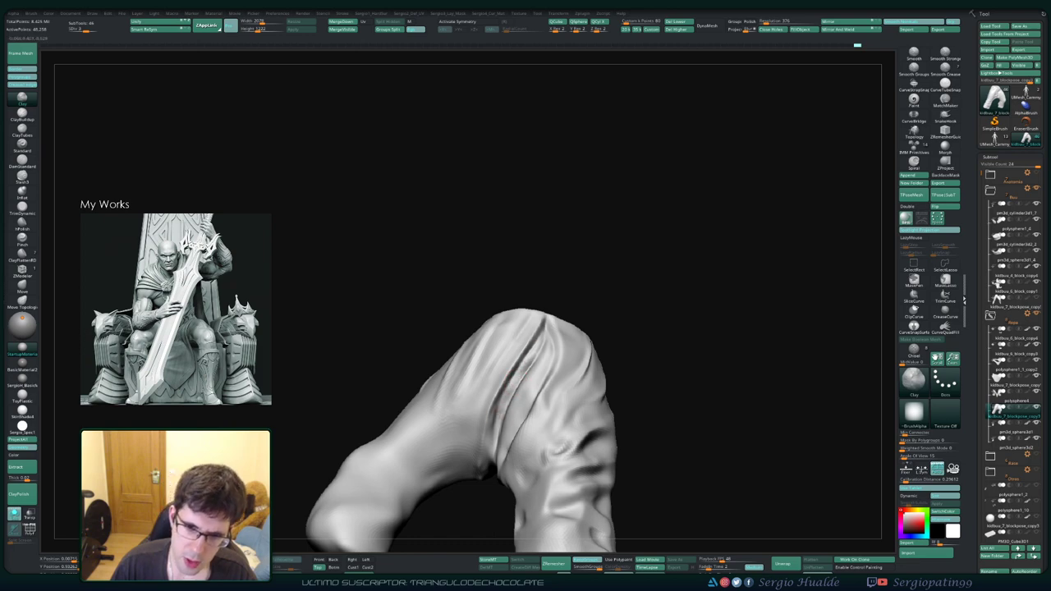
pyautogui.moveTo(508, 398); pyautogui.dragTo(510, 347, button='right')
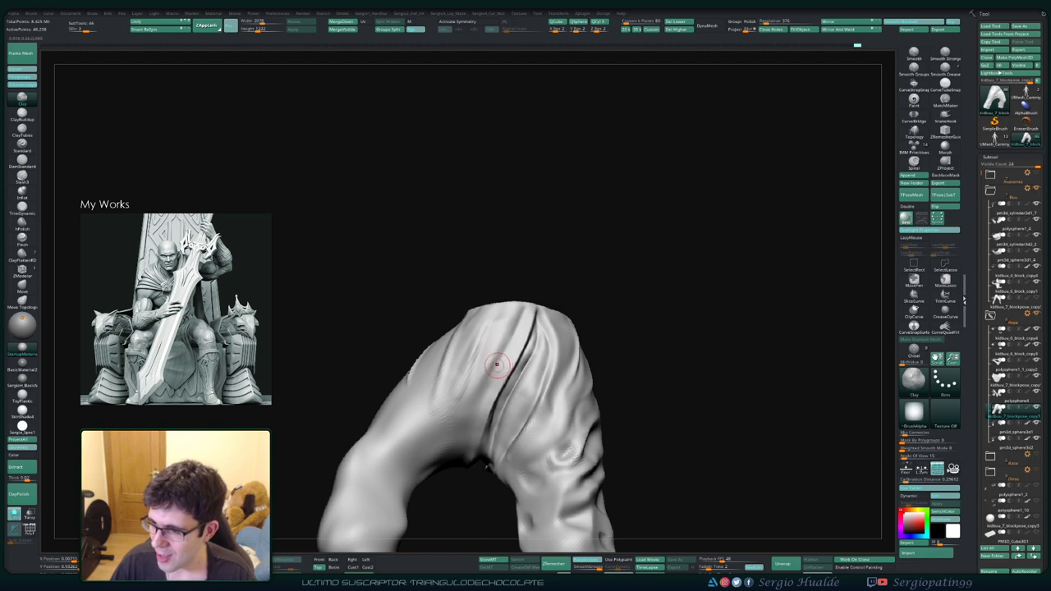
pyautogui.moveTo(534, 374)
pyautogui.mouseDown()
pyautogui.moveTo(548, 398)
pyautogui.moveTo(539, 352)
pyautogui.moveTo(552, 343)
pyautogui.mouseUp()
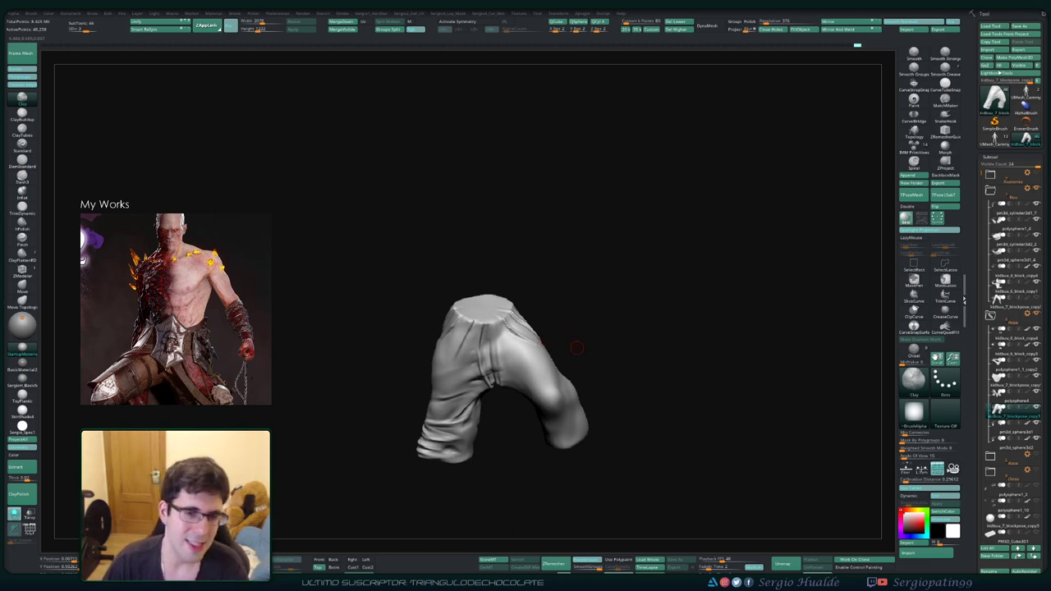
pyautogui.moveTo(588, 363)
pyautogui.mouseDown()
pyautogui.moveTo(601, 370)
pyautogui.moveTo(584, 354)
pyautogui.moveTo(510, 380)
pyautogui.moveTo(536, 395)
pyautogui.mouseUp()
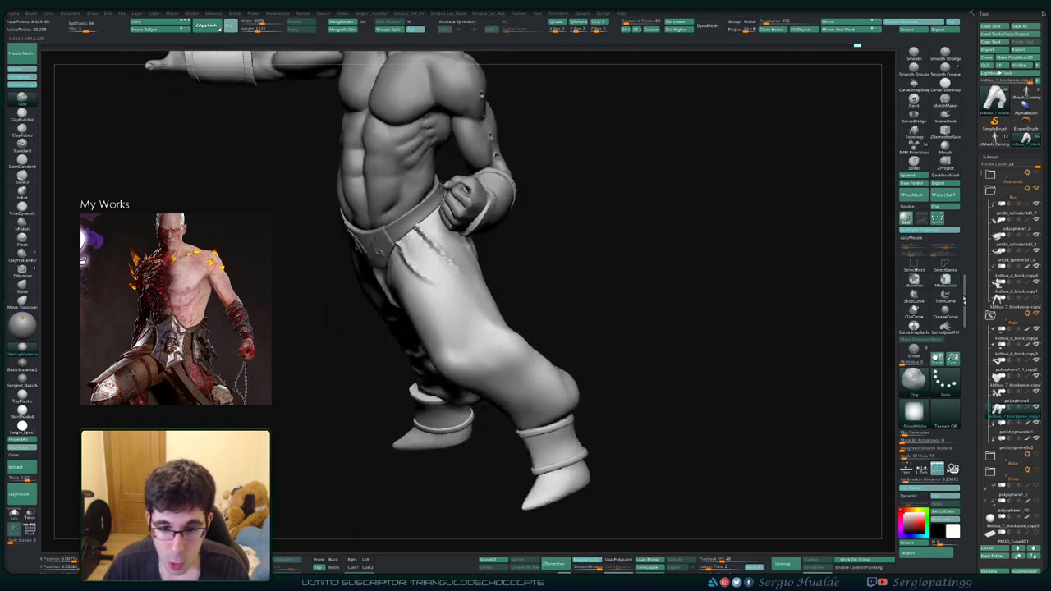
# Step: Review the full character and the back of the pants using the Move and Standard brushes
pyautogui.press('b')
pyautogui.press('m')
pyautogui.press('v')
pyautogui.moveTo(536, 395)
pyautogui.mouseDown()
pyautogui.moveTo(618, 364)
pyautogui.moveTo(575, 401)
pyautogui.moveTo(498, 389)
pyautogui.moveTo(526, 381)
pyautogui.mouseUp()
pyautogui.press('b')
pyautogui.press('s')
pyautogui.press('t')
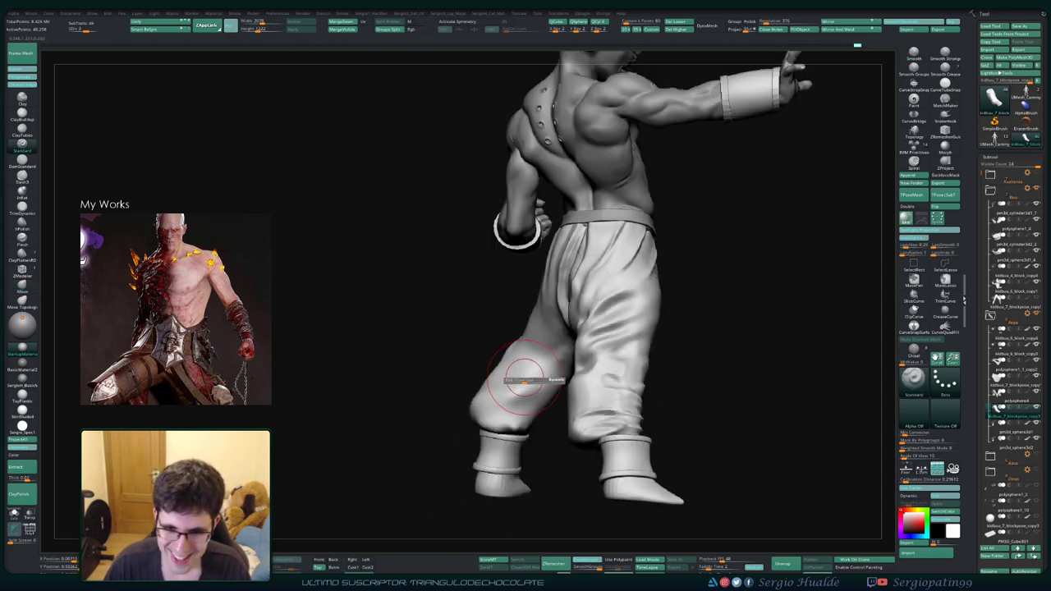
pyautogui.moveTo(509, 375)
pyautogui.mouseDown()
pyautogui.moveTo(468, 380)
pyautogui.moveTo(538, 365)
pyautogui.mouseUp()
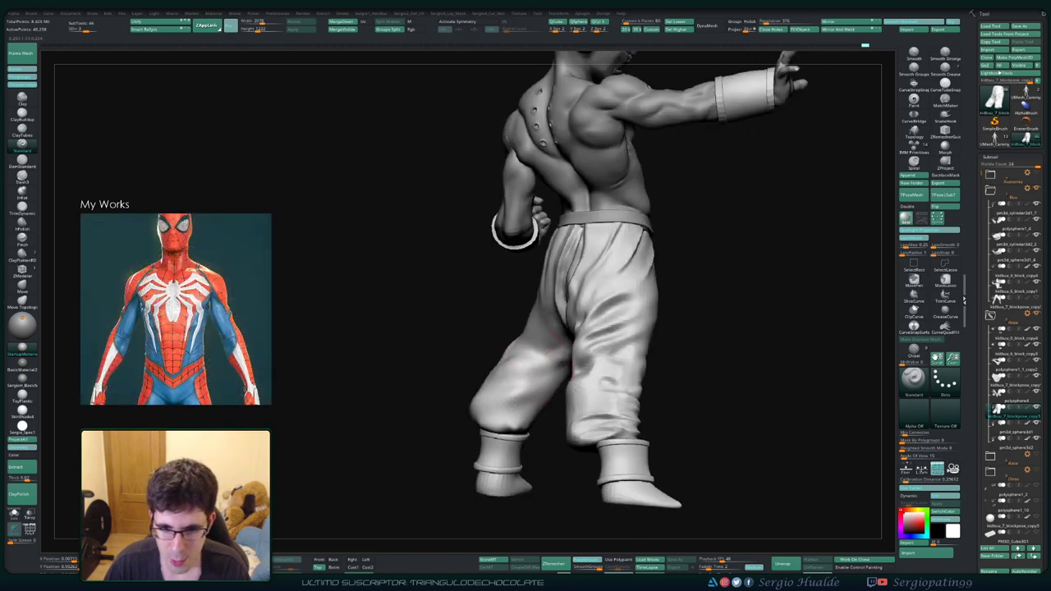
pyautogui.moveTo(526, 371); pyautogui.dragTo(543, 371, button='right')
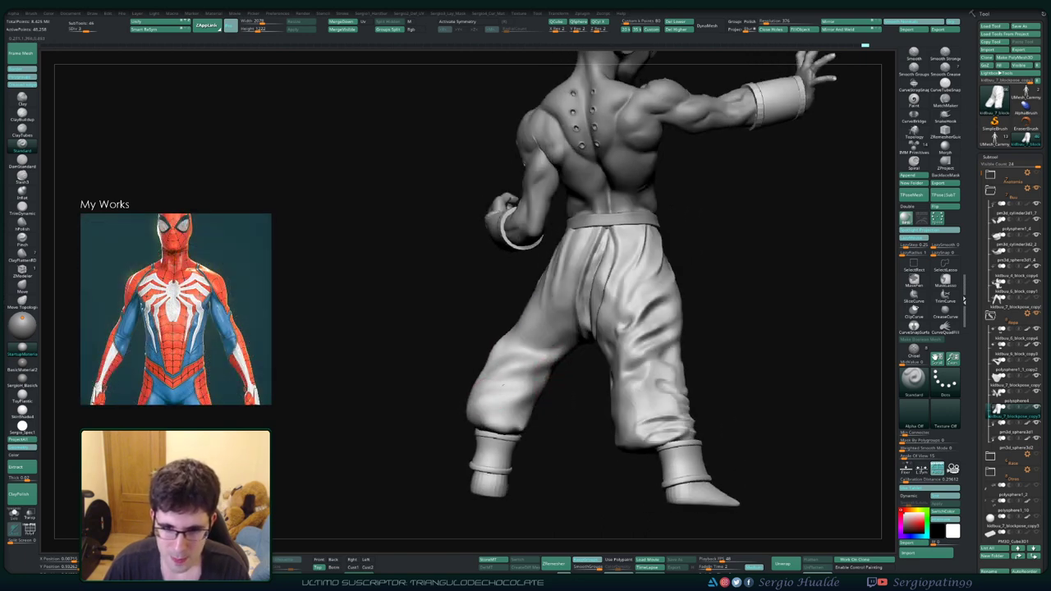
pyautogui.moveTo(501, 415)
pyautogui.mouseDown(button='right')
pyautogui.moveTo(541, 384)
pyautogui.moveTo(550, 405)
pyautogui.moveTo(553, 388)
pyautogui.mouseUp(button='right')
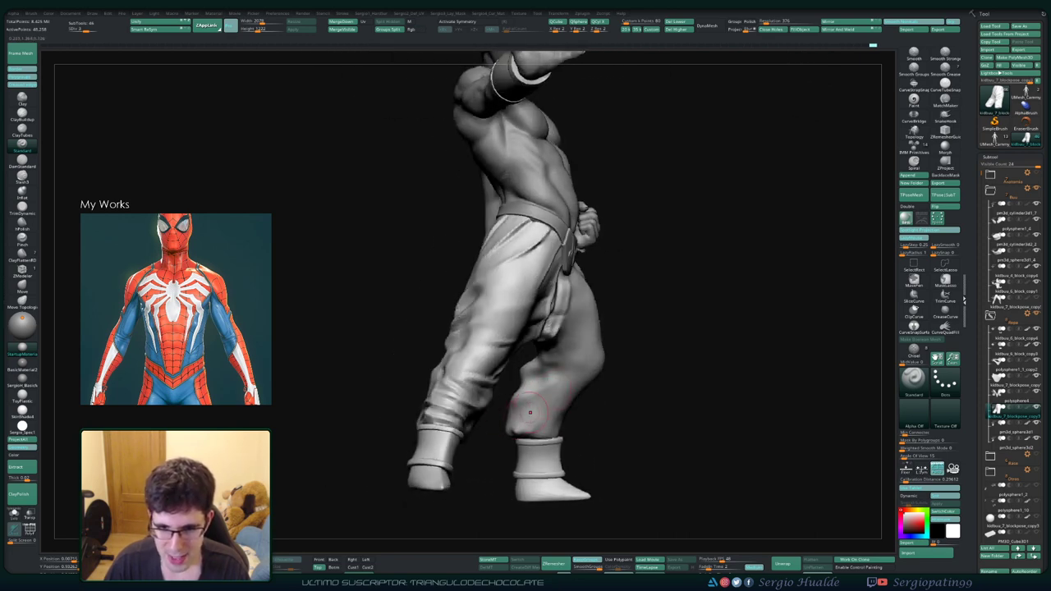
# Step: Orbit round to a side view of the legs and bulge out the pants' knee area
pyautogui.moveTo(520, 428); pyautogui.dragTo(469, 427, button='right')
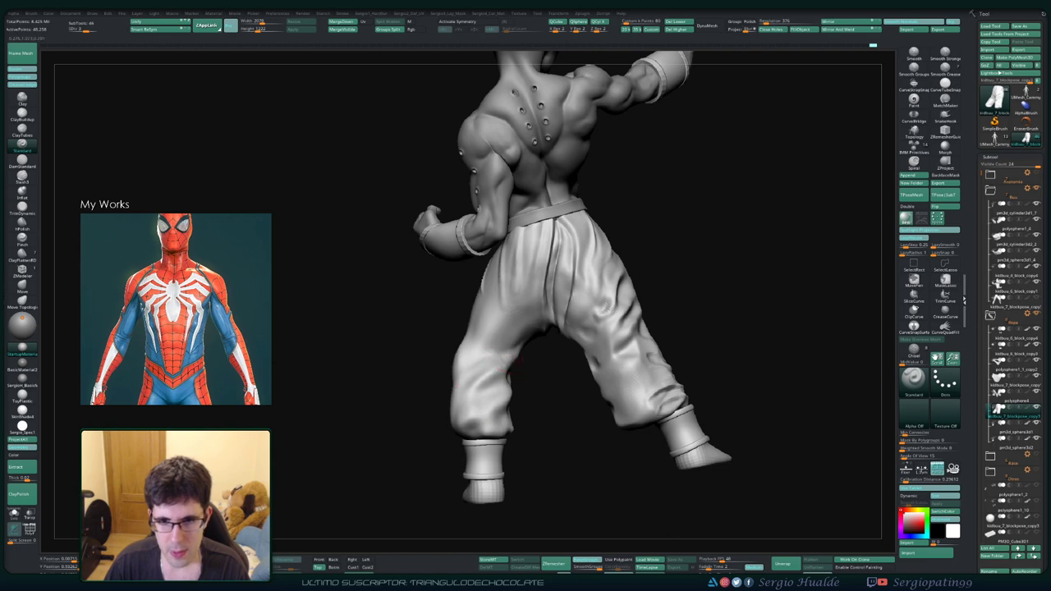
pyautogui.moveTo(510, 370)
pyautogui.mouseDown(button='right')
pyautogui.moveTo(468, 415)
pyautogui.moveTo(471, 477)
pyautogui.mouseUp(button='right')
pyautogui.moveTo(509, 439)
pyautogui.mouseDown(button='right')
pyautogui.moveTo(479, 456)
pyautogui.moveTo(503, 435)
pyautogui.moveTo(504, 403)
pyautogui.moveTo(513, 412)
pyautogui.moveTo(622, 383)
pyautogui.moveTo(575, 400)
pyautogui.mouseUp(button='right')
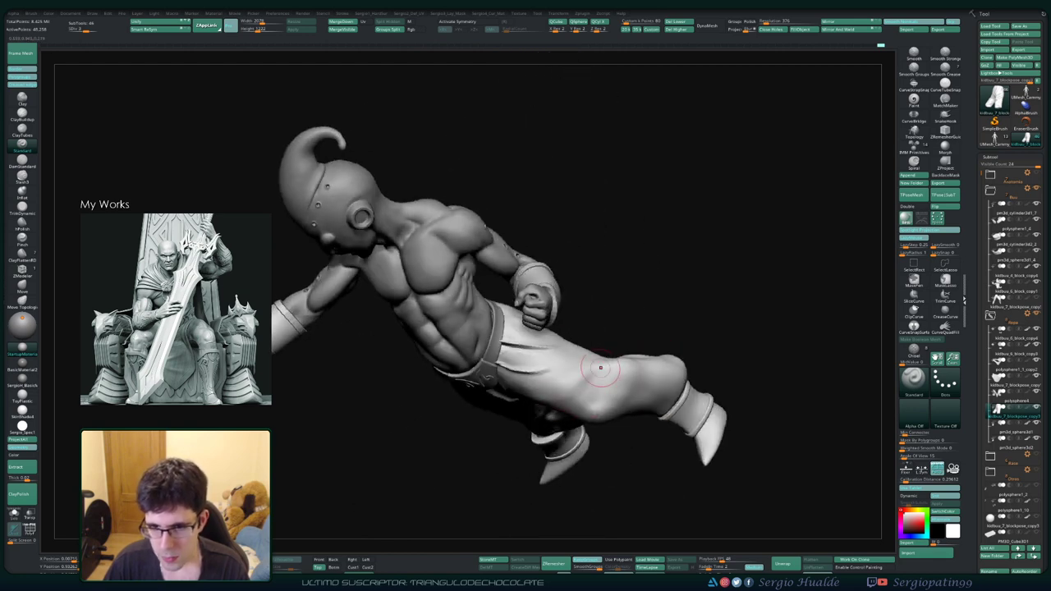
pyautogui.moveTo(621, 360)
pyautogui.mouseDown(button='right')
pyautogui.moveTo(607, 388)
pyautogui.moveTo(652, 349)
pyautogui.moveTo(609, 367)
pyautogui.moveTo(623, 364)
pyautogui.moveTo(600, 394)
pyautogui.moveTo(624, 379)
pyautogui.moveTo(591, 386)
pyautogui.mouseUp(button='right')
pyautogui.moveTo(659, 339)
pyautogui.mouseDown(button='right')
pyautogui.moveTo(698, 345)
pyautogui.moveTo(681, 363)
pyautogui.mouseUp(button='right')
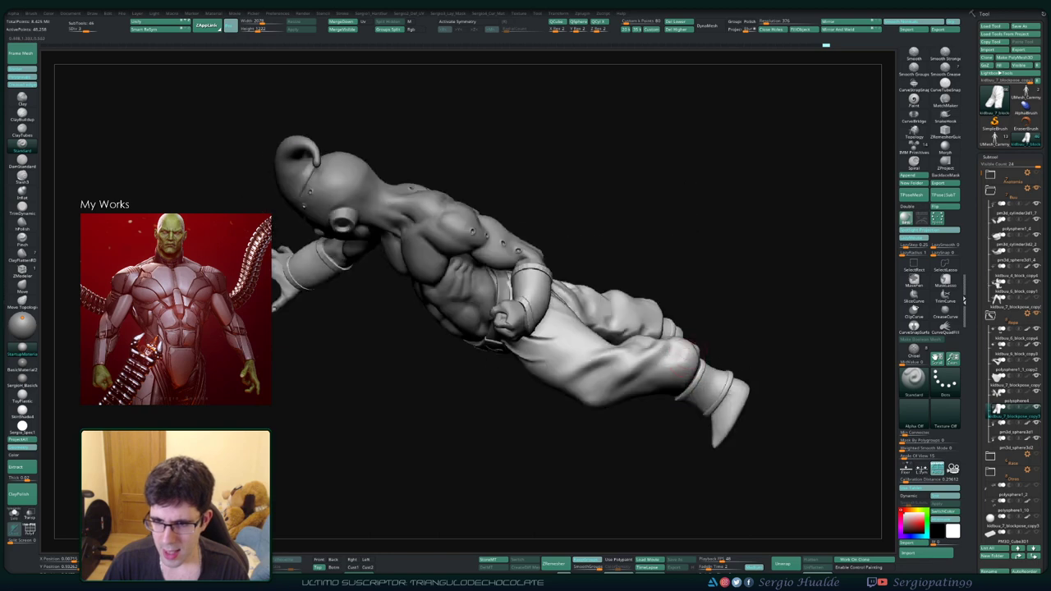
pyautogui.moveTo(671, 403)
pyautogui.mouseDown(button='right')
pyautogui.moveTo(661, 371)
pyautogui.moveTo(704, 353)
pyautogui.mouseUp(button='right')
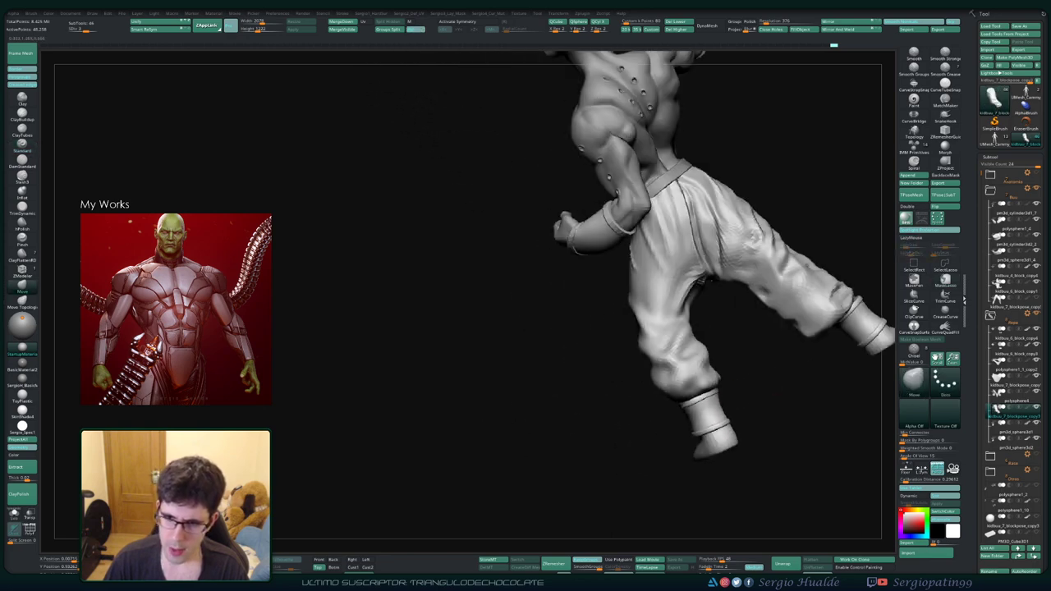
pyautogui.moveTo(705, 353)
pyautogui.mouseDown()
pyautogui.moveTo(694, 344)
pyautogui.moveTo(672, 376)
pyautogui.mouseUp()
pyautogui.moveTo(682, 370)
pyautogui.mouseDown(button='right')
pyautogui.moveTo(670, 371)
pyautogui.moveTo(690, 362)
pyautogui.mouseUp(button='right')
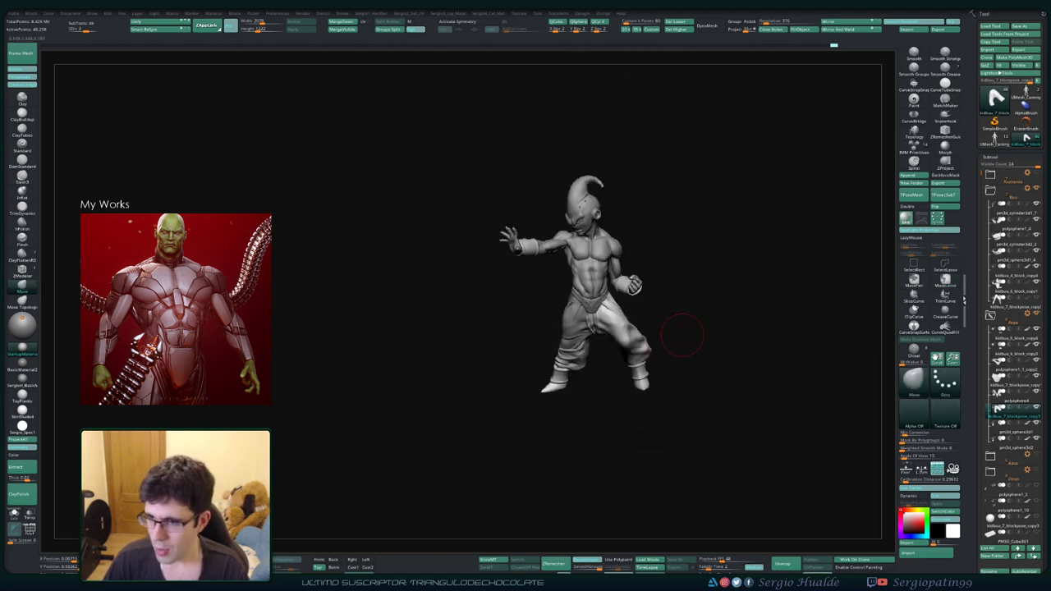
# Step: Append a Sphere3D subtool and then a Cylinder3D subtool to the model
pyautogui.click(905, 175)
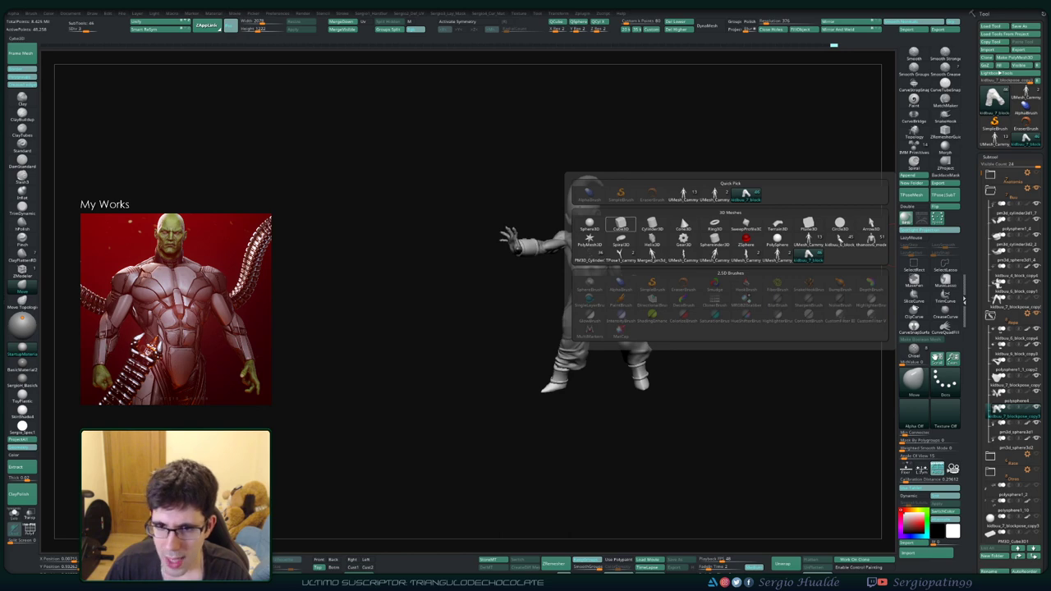
pyautogui.click(589, 221)
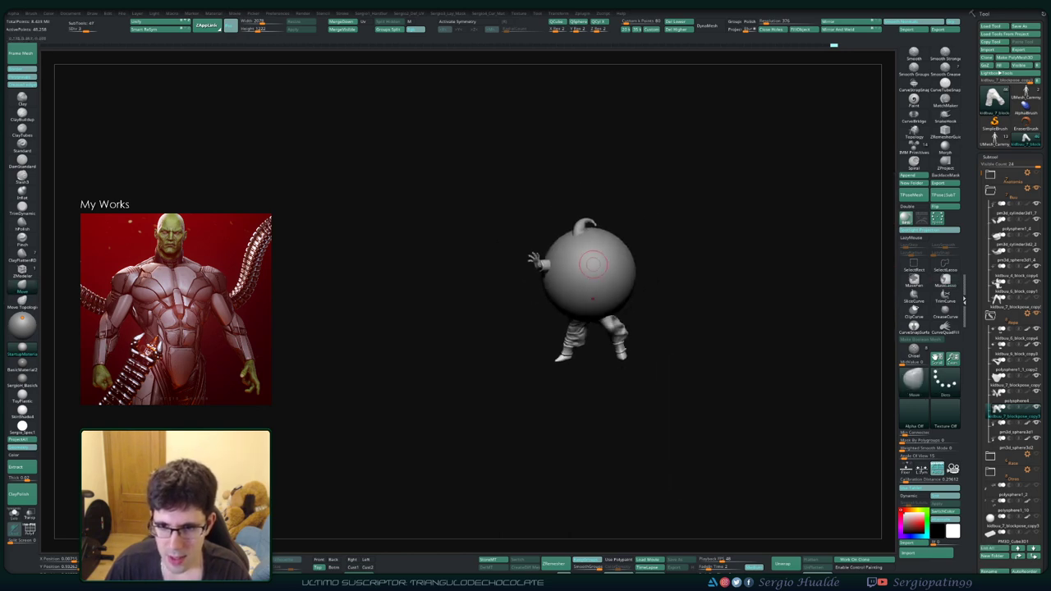
pyautogui.keyDown('alt'); pyautogui.moveTo(874, 206); pyautogui.dragTo(879, 182, button='right'); pyautogui.keyUp('alt')
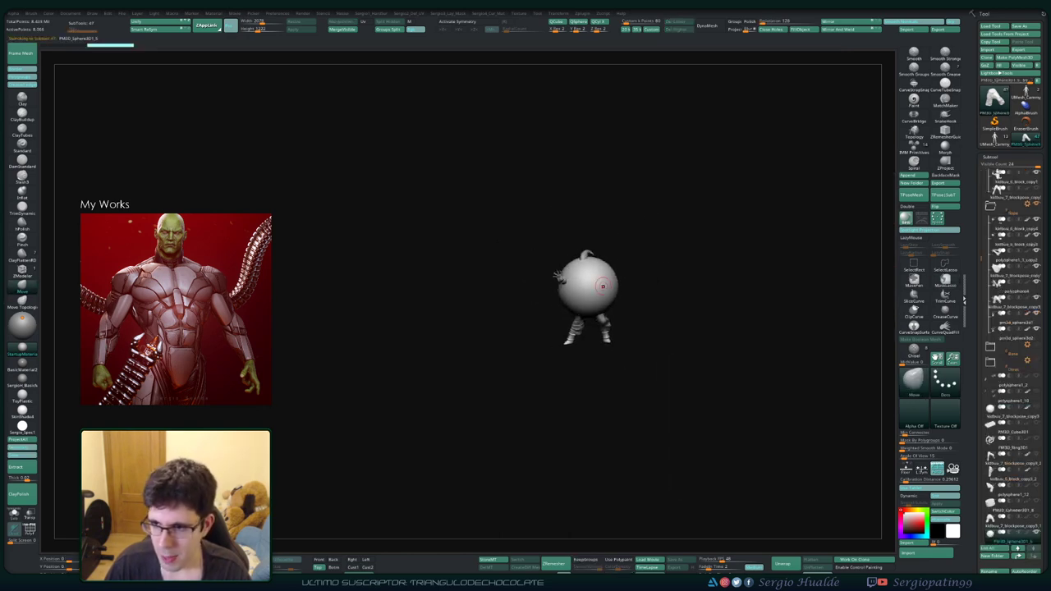
pyautogui.click(906, 175)
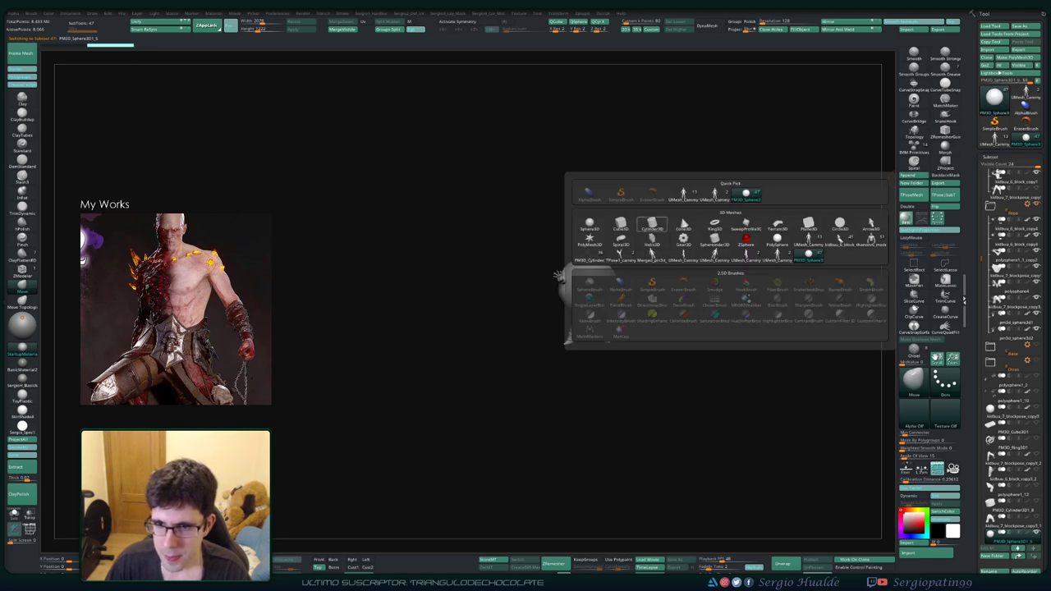
pyautogui.click(652, 224)
pyautogui.hotkey('ctrl', 'z')
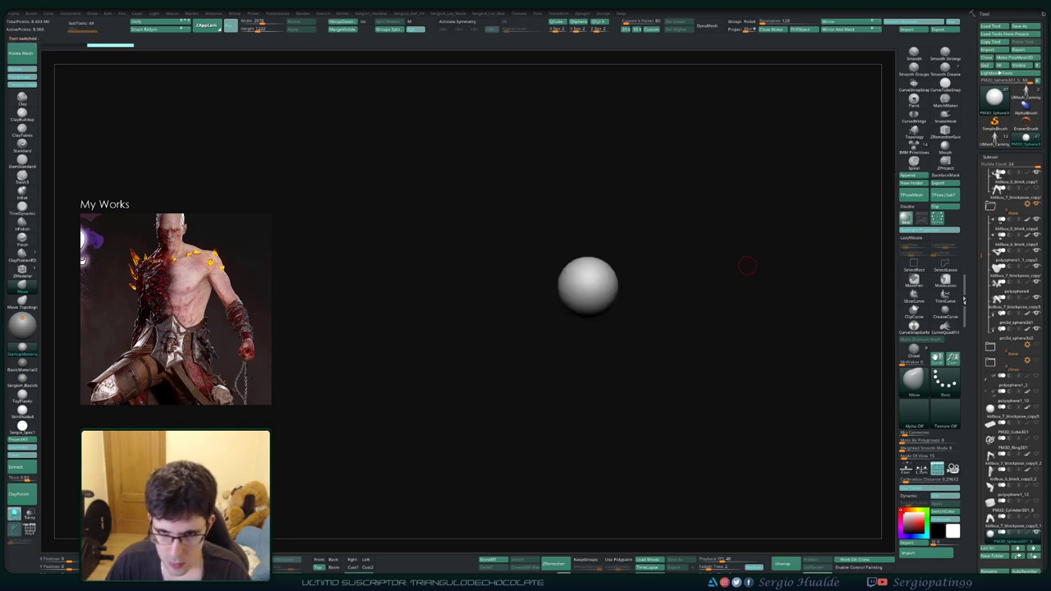
pyautogui.hotkey('ctrl', 'shift', 'z')
# Step: Scale the cylinder with Transpose into a long, thin pole
pyautogui.press('w')
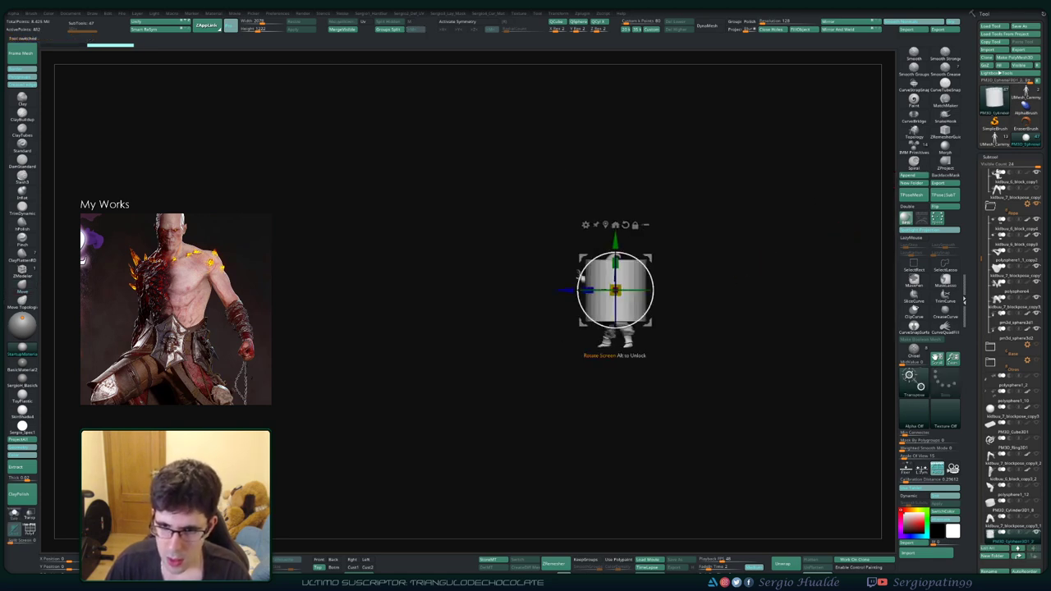
pyautogui.moveTo(594, 285); pyautogui.dragTo(427, 290)
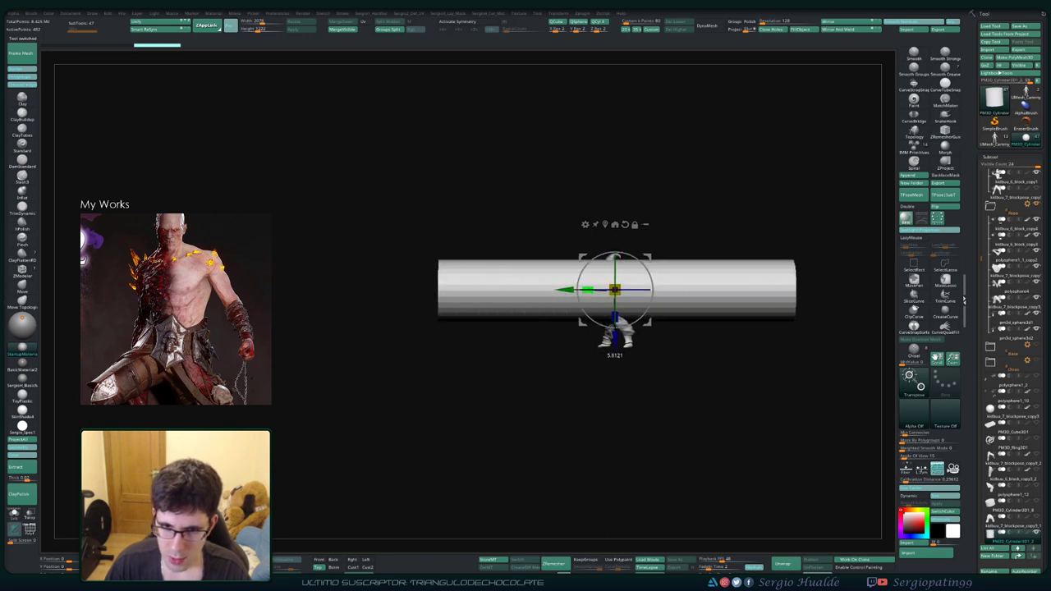
pyautogui.moveTo(615, 289); pyautogui.dragTo(615, 291)
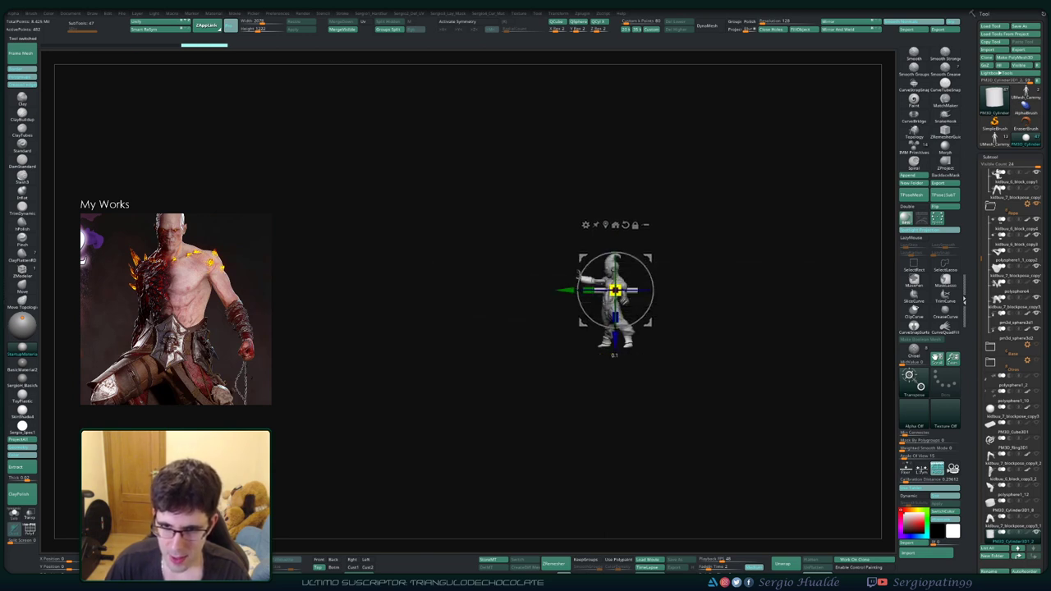
pyautogui.hotkey('ctrl', 'z')
pyautogui.press('q')
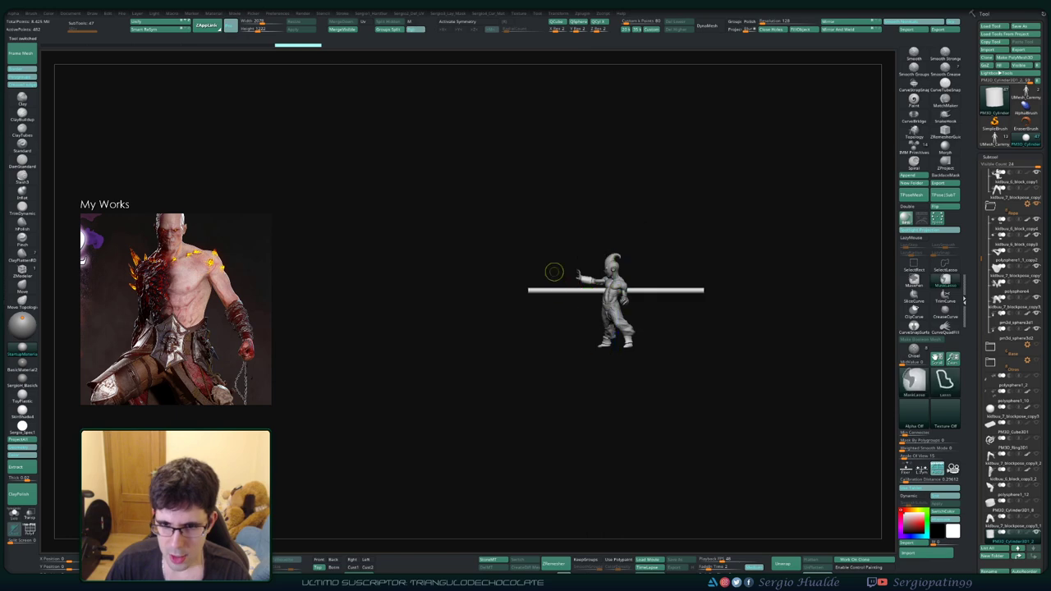
pyautogui.press('f')
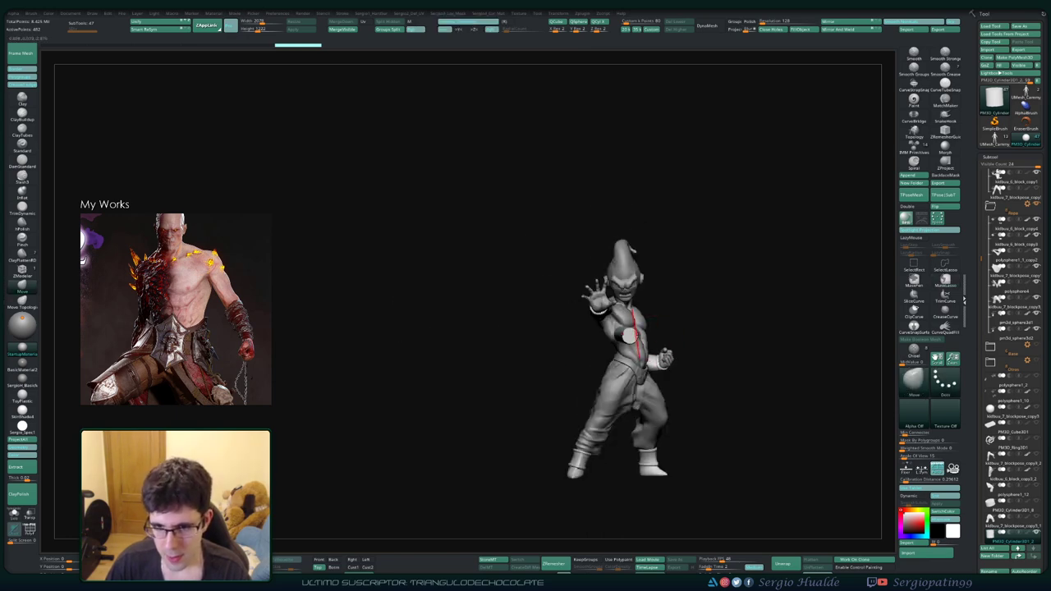
# Step: Point the shaft tip and tilt the spear to an up-right diagonal
pyautogui.moveTo(634, 340)
pyautogui.mouseDown()
pyautogui.moveTo(653, 349)
pyautogui.moveTo(695, 246)
pyautogui.mouseUp()
pyautogui.moveTo(634, 288)
pyautogui.mouseDown()
pyautogui.moveTo(630, 325)
pyautogui.moveTo(509, 345)
pyautogui.mouseUp()
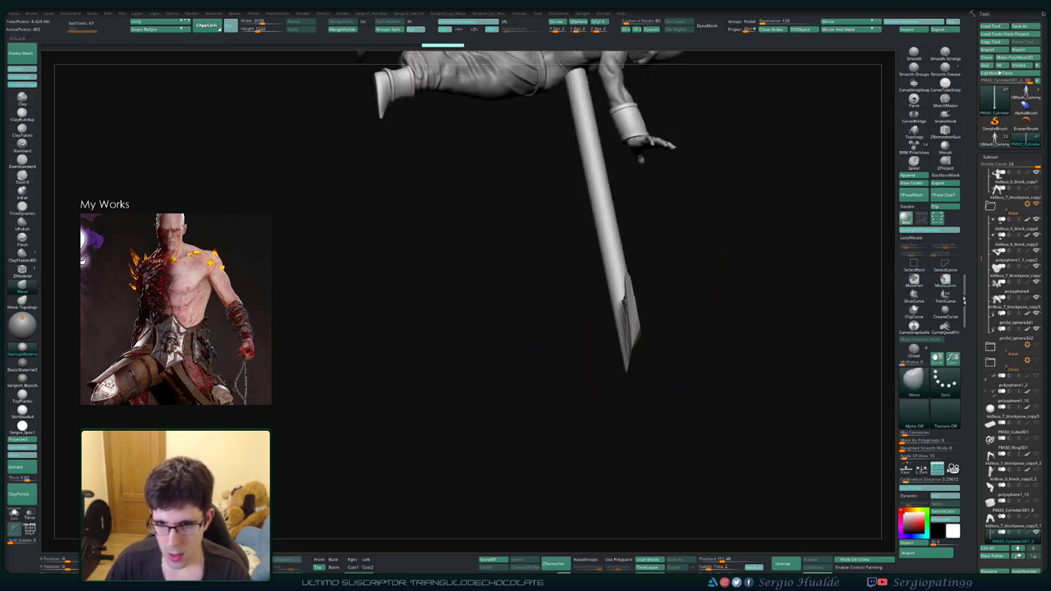
pyautogui.moveTo(645, 329); pyautogui.dragTo(624, 346)
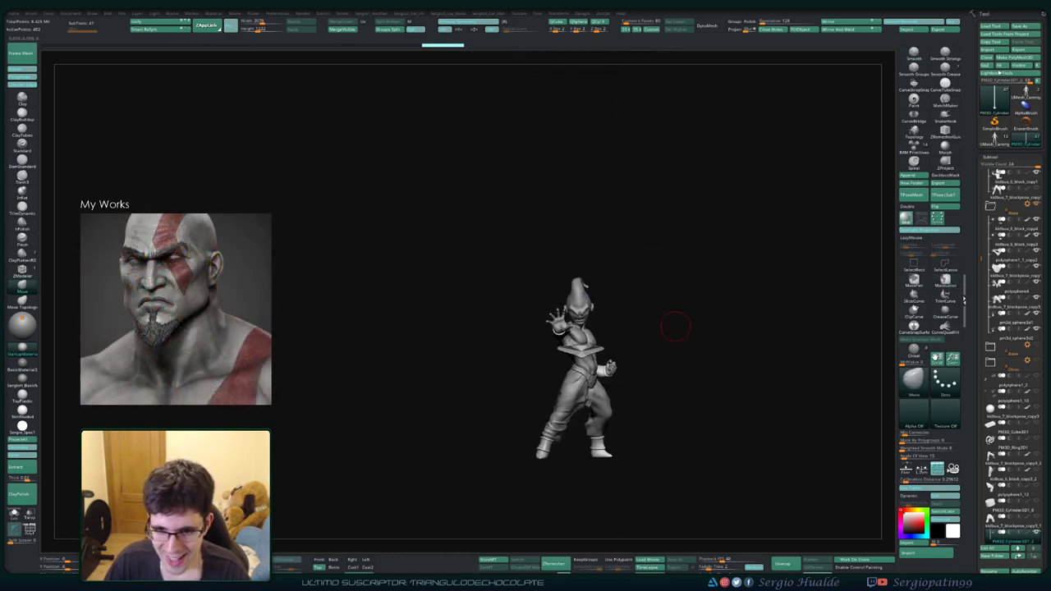
pyautogui.press('w')
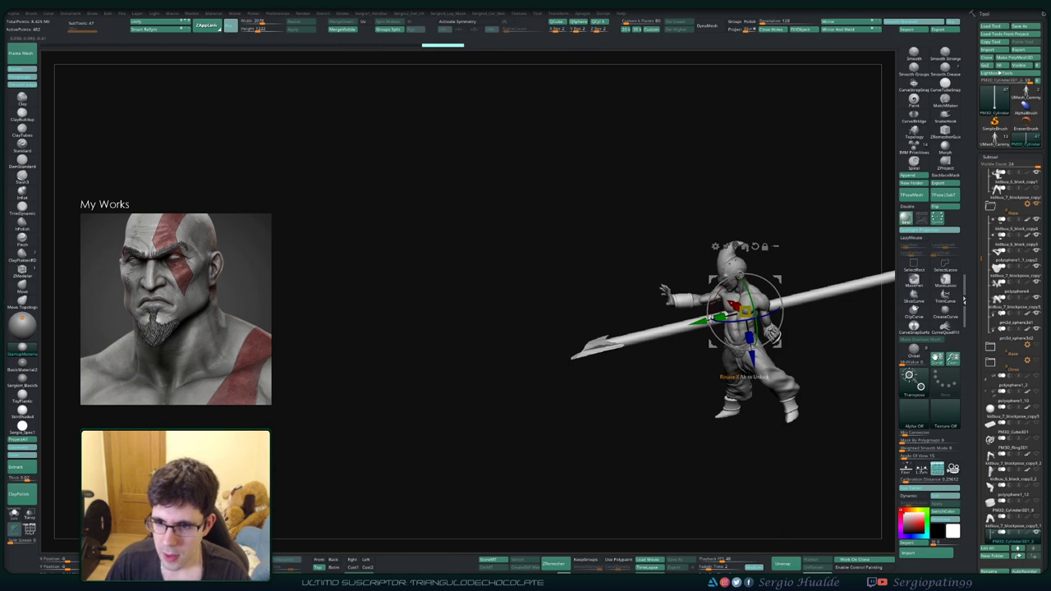
pyautogui.moveTo(740, 311); pyautogui.dragTo(769, 287)
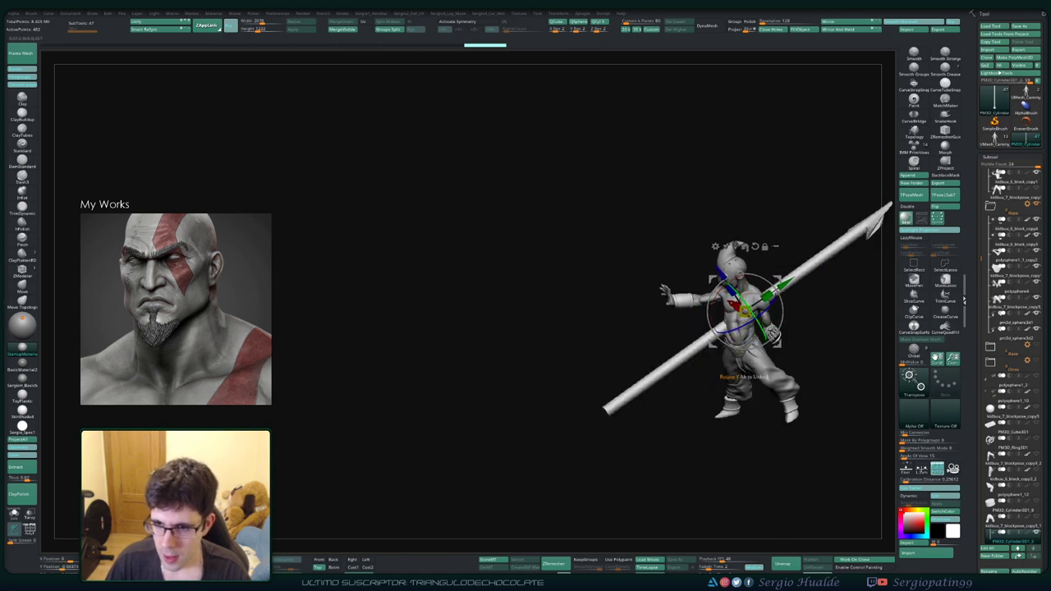
pyautogui.moveTo(743, 309)
pyautogui.mouseDown()
pyautogui.moveTo(776, 305)
pyautogui.moveTo(780, 337)
pyautogui.moveTo(586, 258)
pyautogui.moveTo(568, 275)
pyautogui.moveTo(681, 293)
pyautogui.moveTo(676, 304)
pyautogui.moveTo(685, 297)
pyautogui.mouseUp()
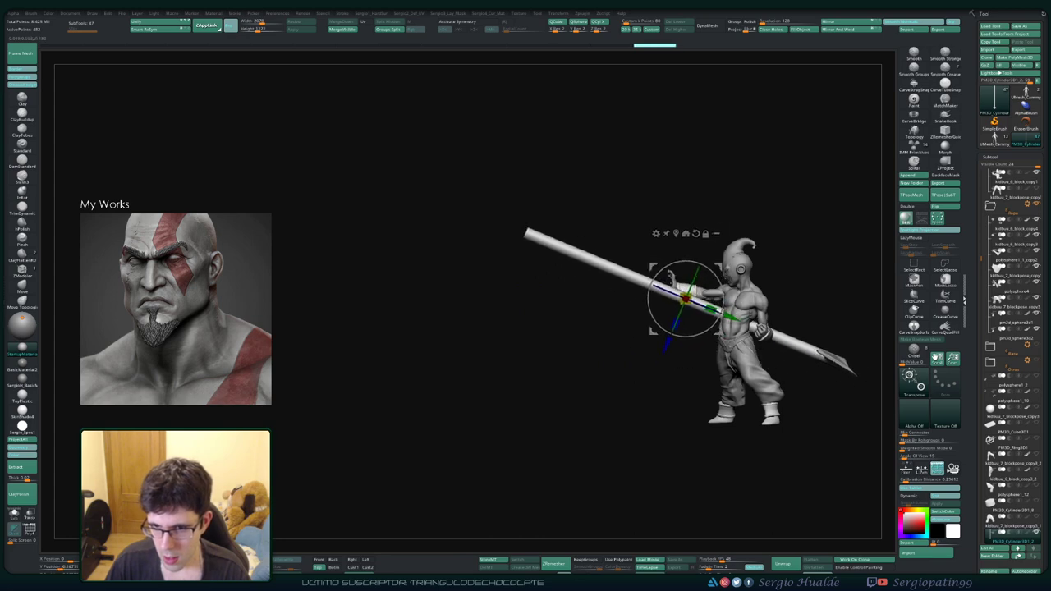
# Step: Move the spear down into Kid Buu's outstretched hand
pyautogui.moveTo(460, 378); pyautogui.dragTo(377, 378)
pyautogui.moveTo(694, 232)
pyautogui.mouseDown()
pyautogui.moveTo(643, 227)
pyautogui.moveTo(663, 351)
pyautogui.moveTo(534, 285)
pyautogui.mouseUp()
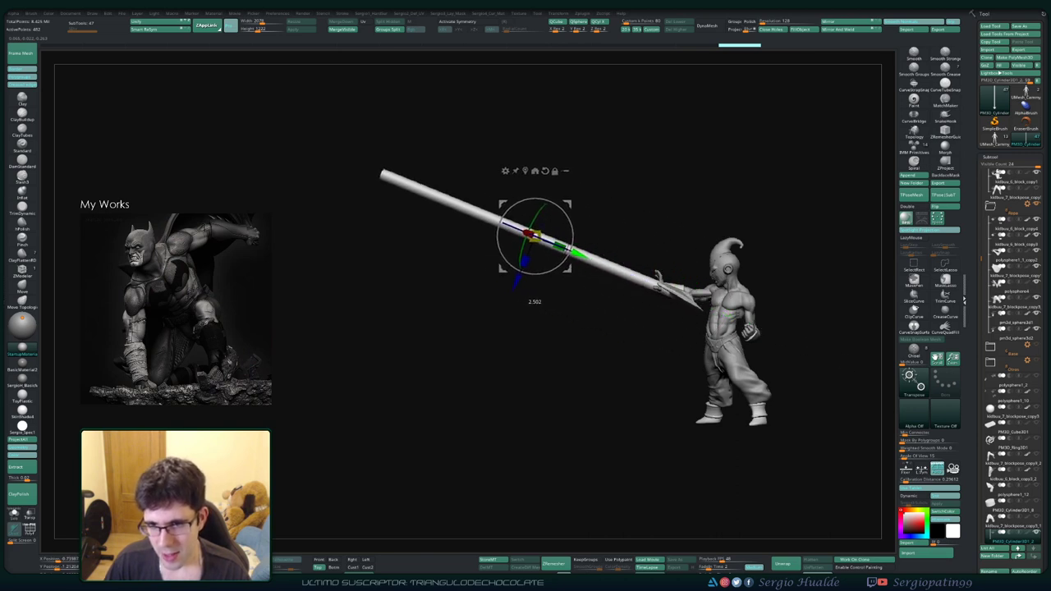
pyautogui.moveTo(460, 362); pyautogui.dragTo(485, 328)
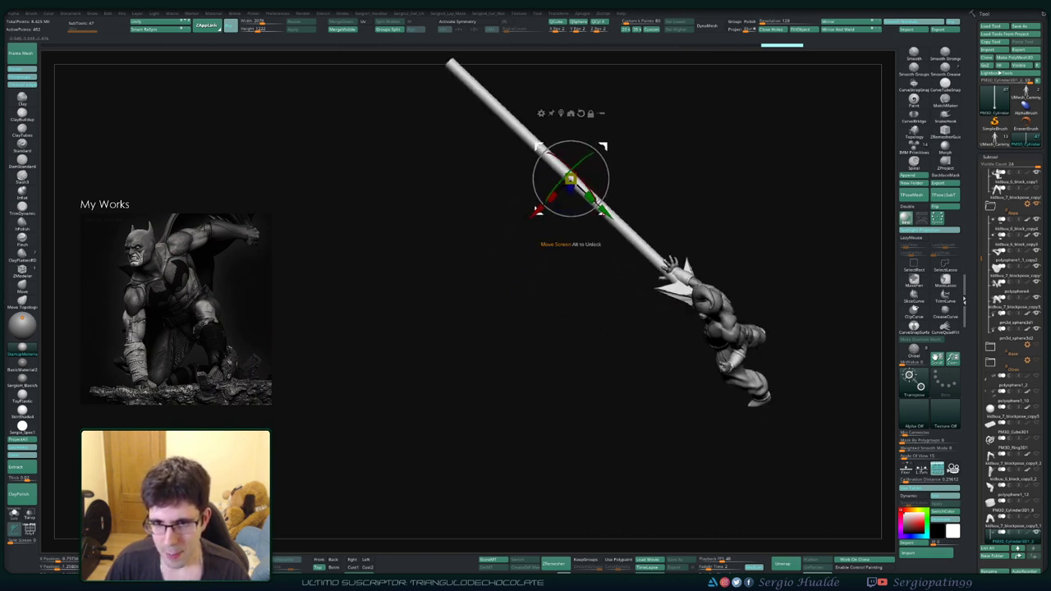
pyautogui.moveTo(571, 179); pyautogui.dragTo(677, 283)
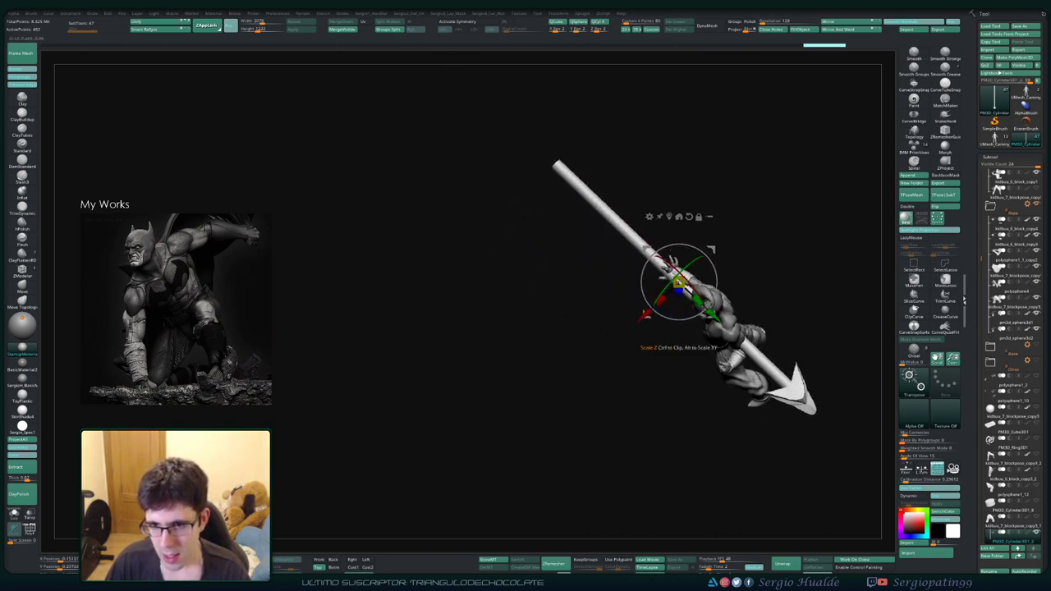
pyautogui.moveTo(678, 283)
pyautogui.mouseDown()
pyautogui.moveTo(593, 201)
pyautogui.moveTo(681, 305)
pyautogui.mouseUp()
pyautogui.press('q')
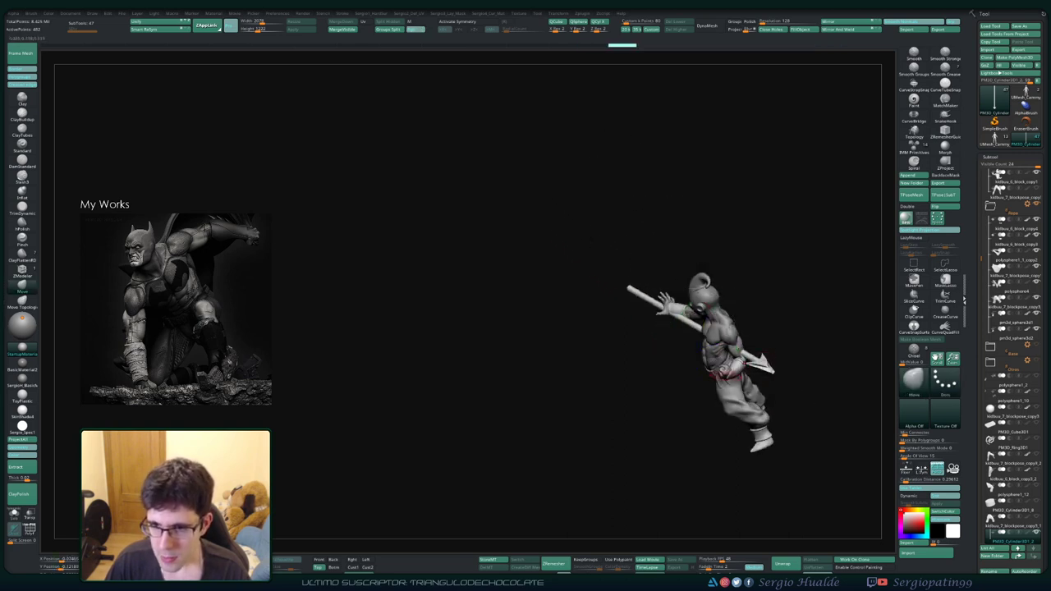
# Step: Recheck the figure from the front and reposition the Transpose gizmo across the chest
pyautogui.moveTo(718, 373); pyautogui.dragTo(644, 345)
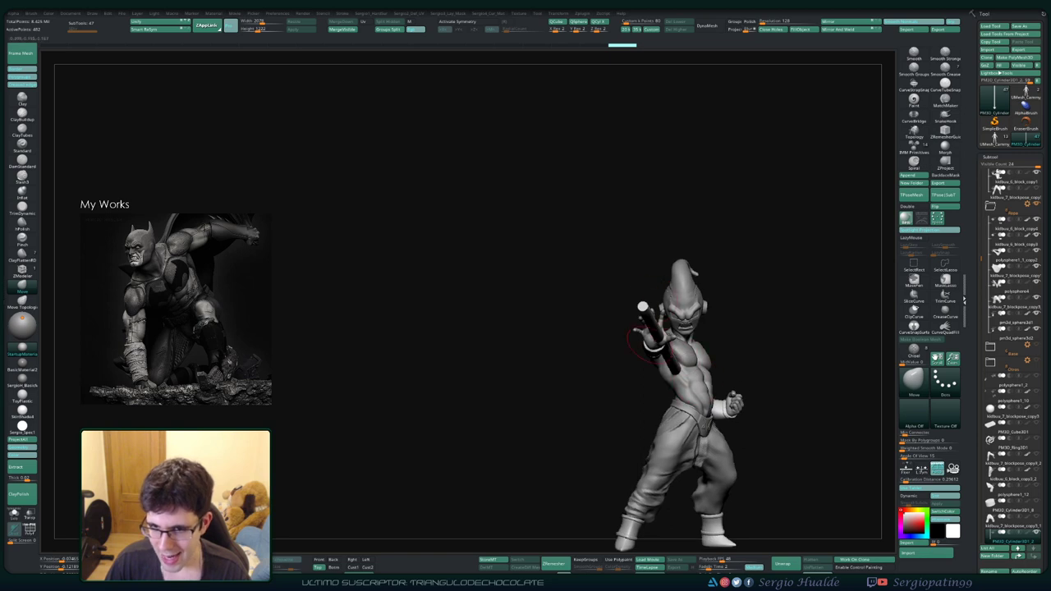
pyautogui.scroll(2, 644, 337)
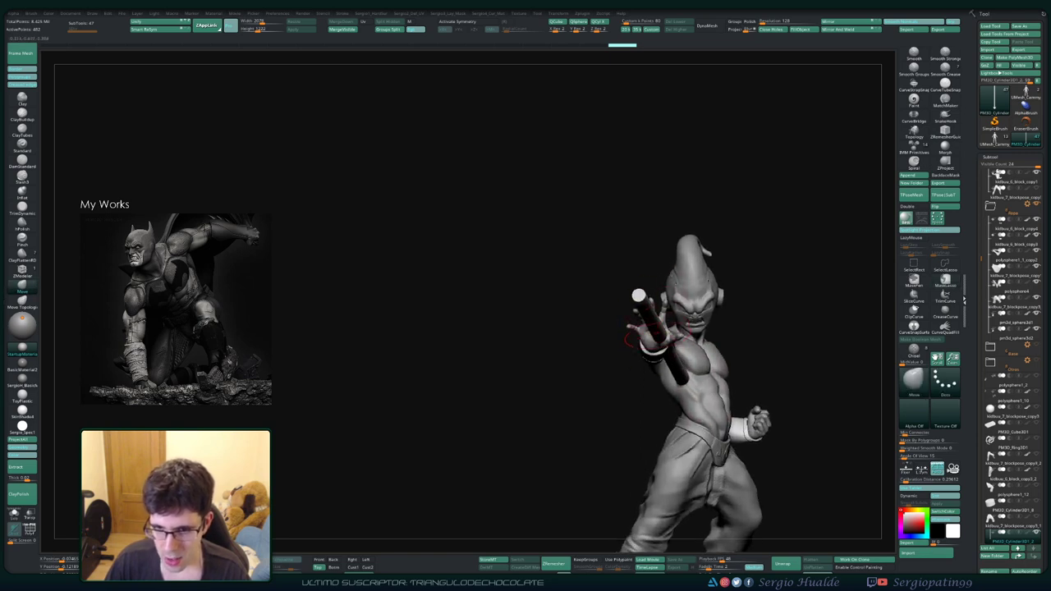
pyautogui.press('w')
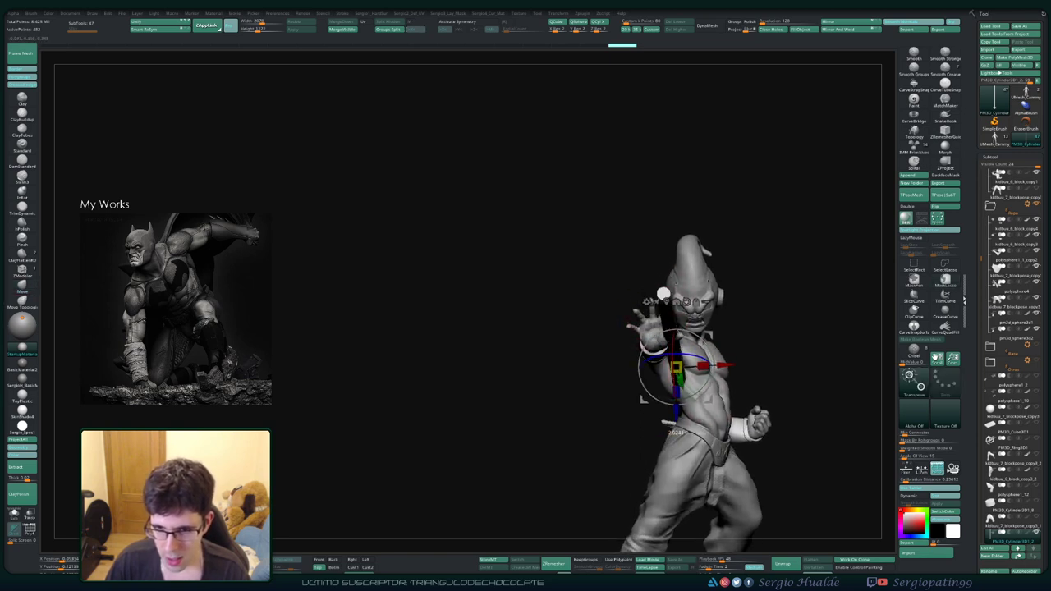
pyautogui.moveTo(676, 370); pyautogui.dragTo(661, 371)
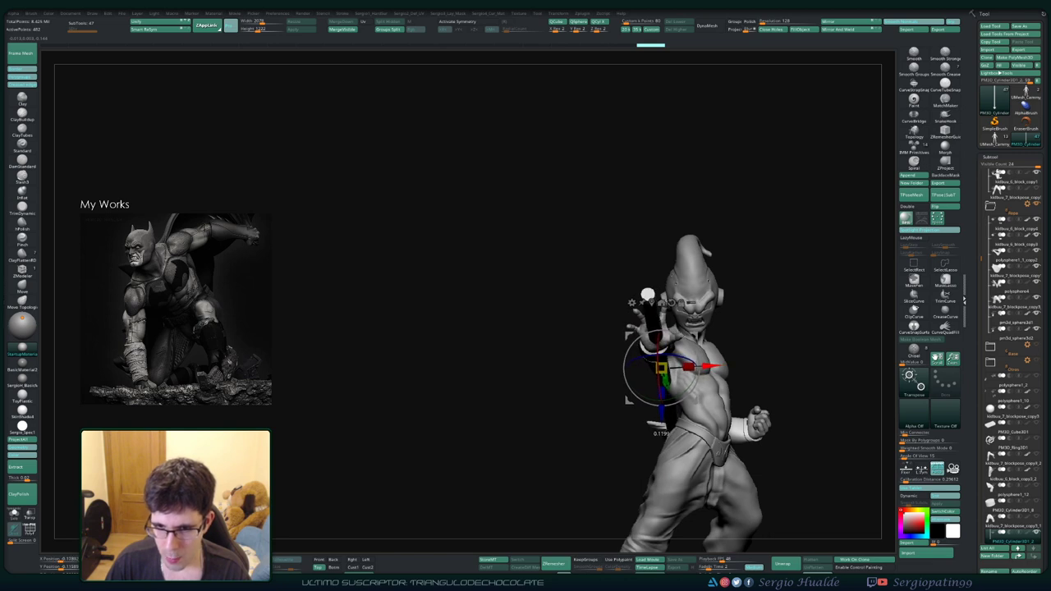
pyautogui.press('ctrl')
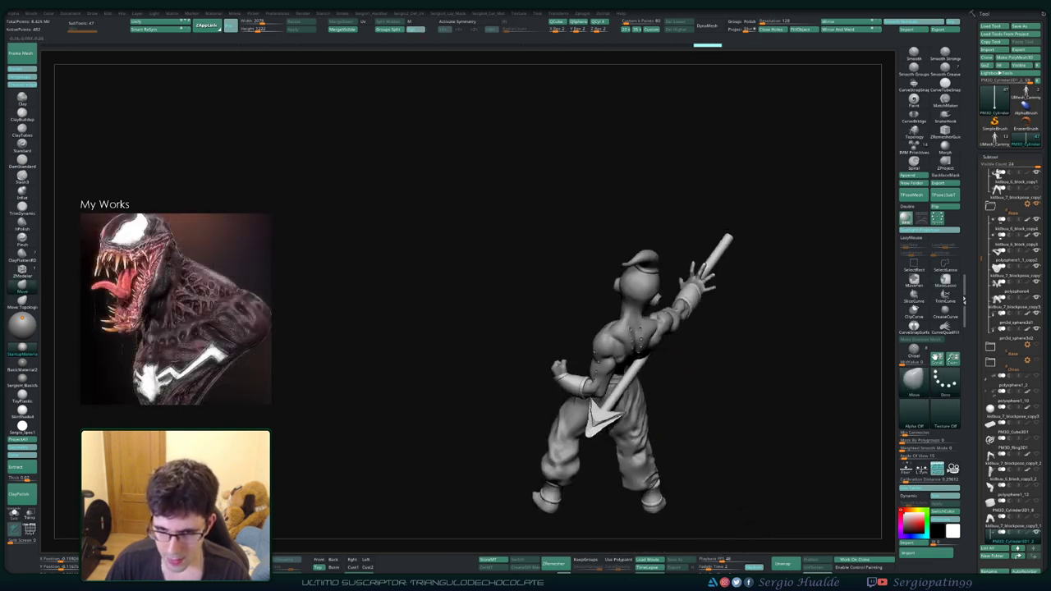
pyautogui.moveTo(739, 370); pyautogui.dragTo(654, 422)
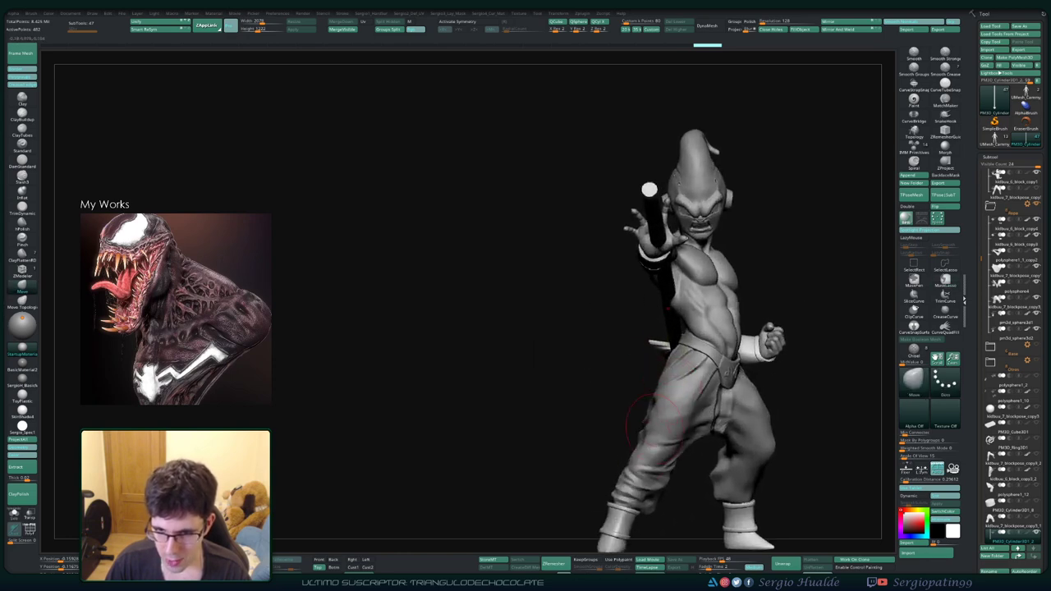
pyautogui.keyDown('alt'); pyautogui.moveTo(653, 378); pyautogui.dragTo(652, 394, button='right'); pyautogui.keyUp('alt')
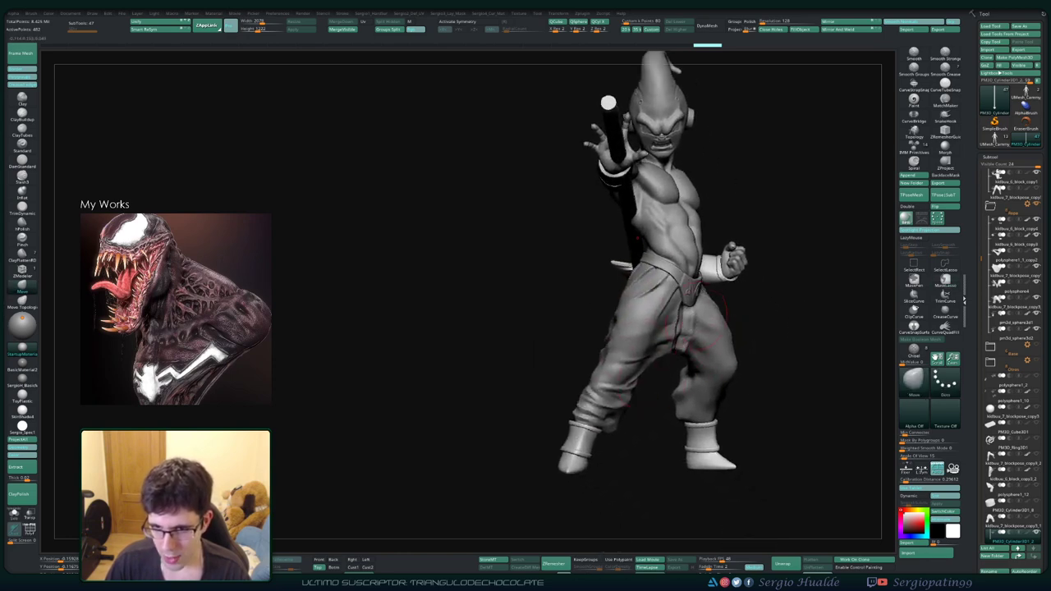
# Step: Select the pants subtool and polypaint a red streak down the left pant leg
pyautogui.keyDown('alt'); pyautogui.click(610, 316); pyautogui.keyUp('alt')
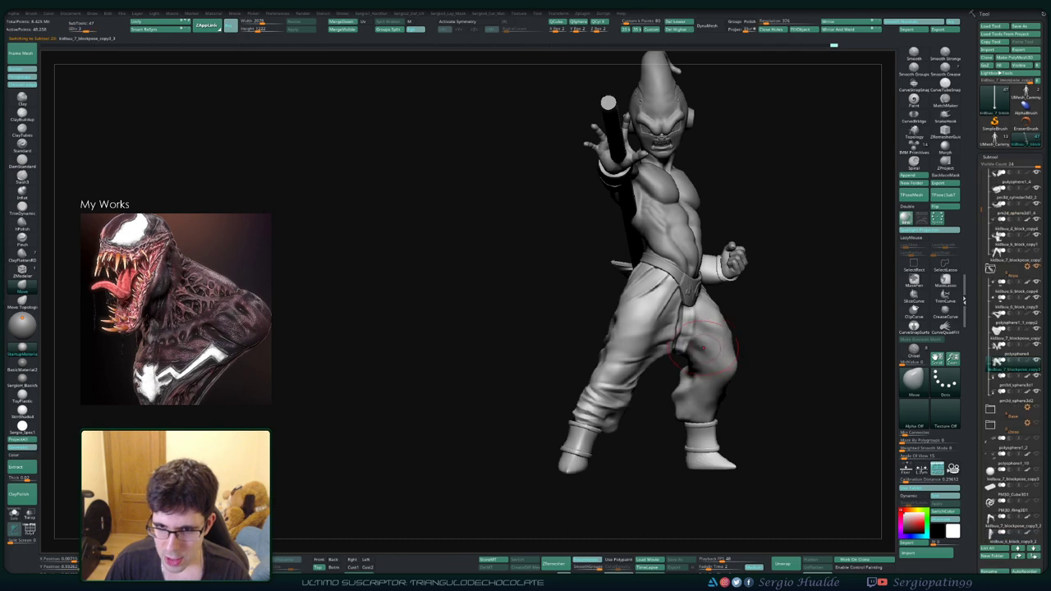
pyautogui.keyDown('alt'); pyautogui.moveTo(636, 326); pyautogui.dragTo(610, 316); pyautogui.keyUp('alt')
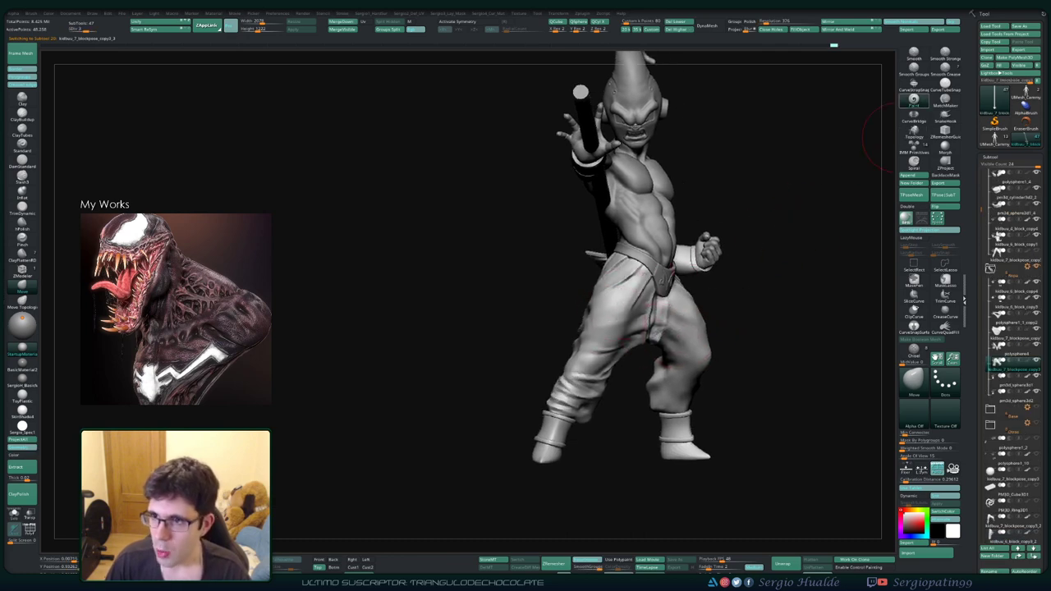
pyautogui.press('space')
pyautogui.click(542, 352)
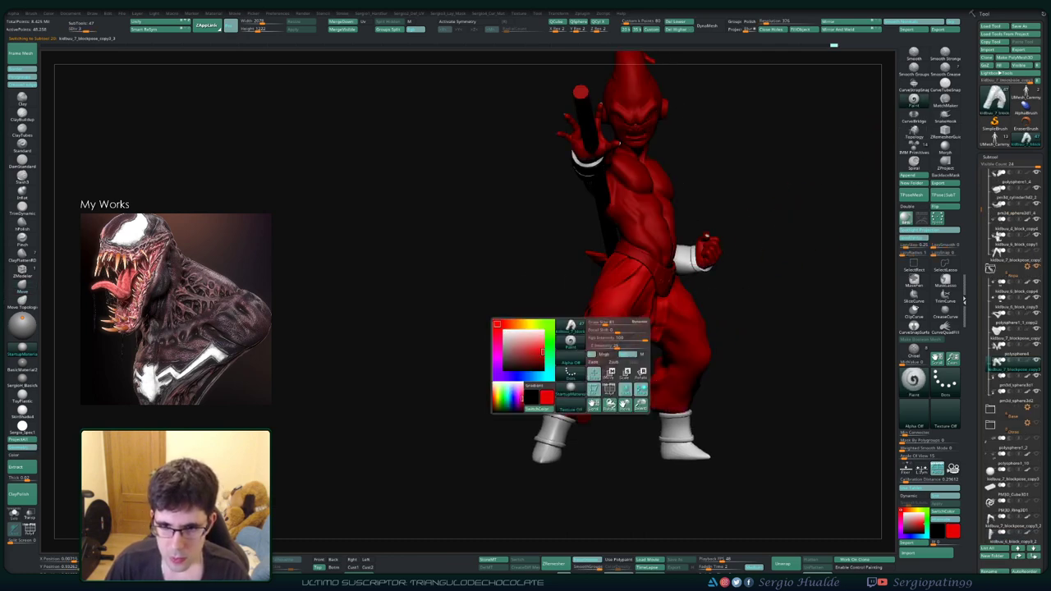
pyautogui.click(541, 407)
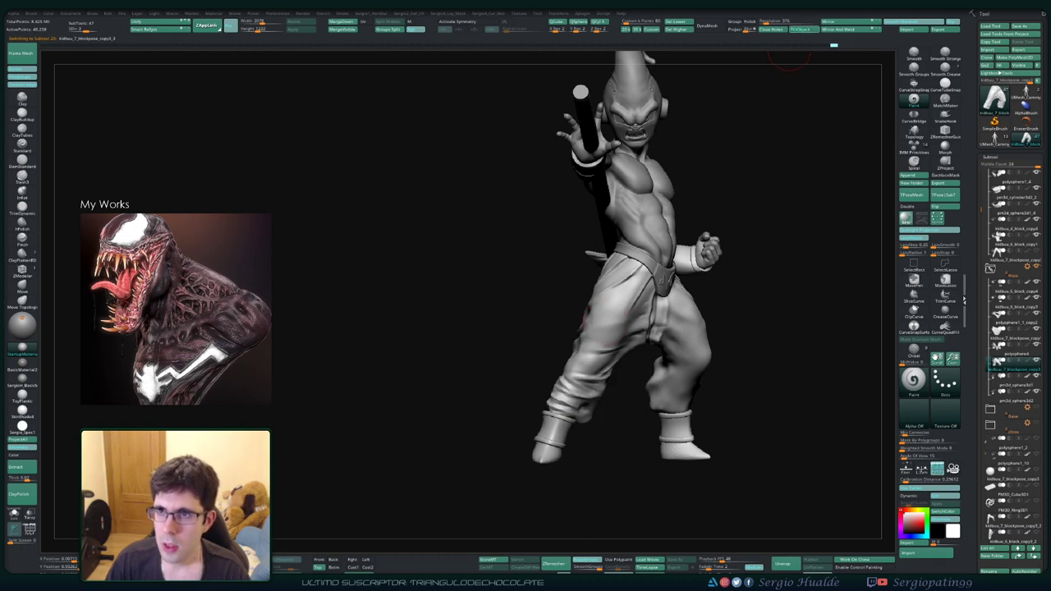
pyautogui.press('space')
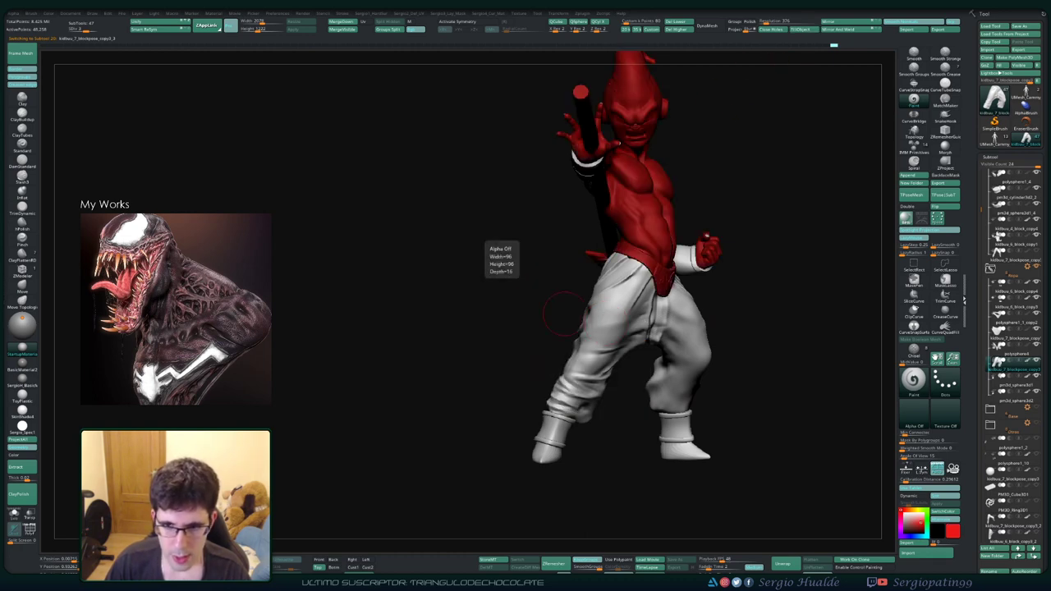
pyautogui.keyDown('alt'); pyautogui.click(609, 302); pyautogui.keyUp('alt')
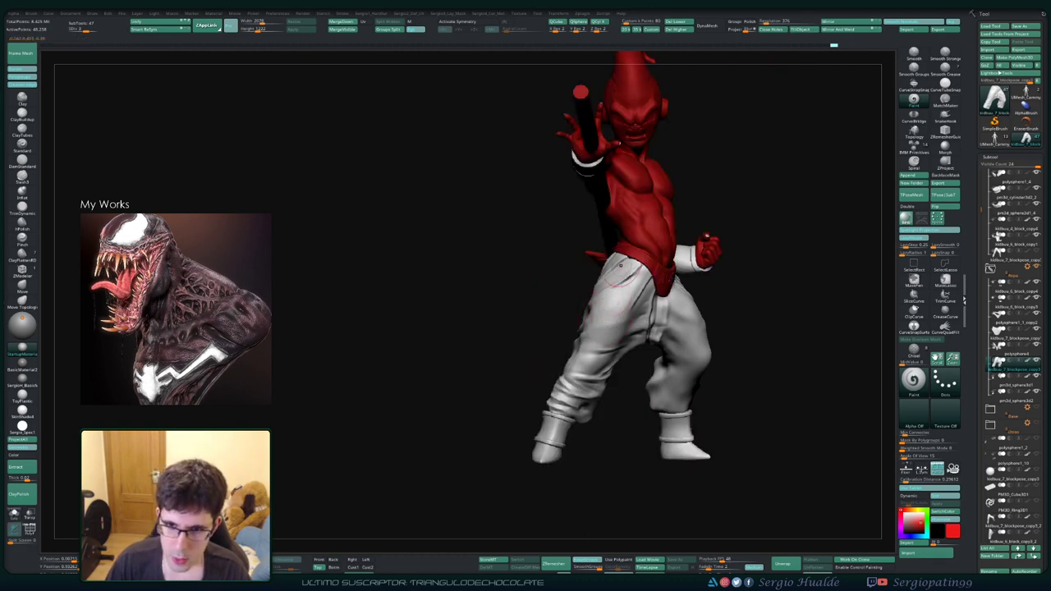
pyautogui.moveTo(621, 266)
pyautogui.mouseDown()
pyautogui.moveTo(596, 362)
pyautogui.moveTo(555, 407)
pyautogui.moveTo(575, 395)
pyautogui.mouseUp()
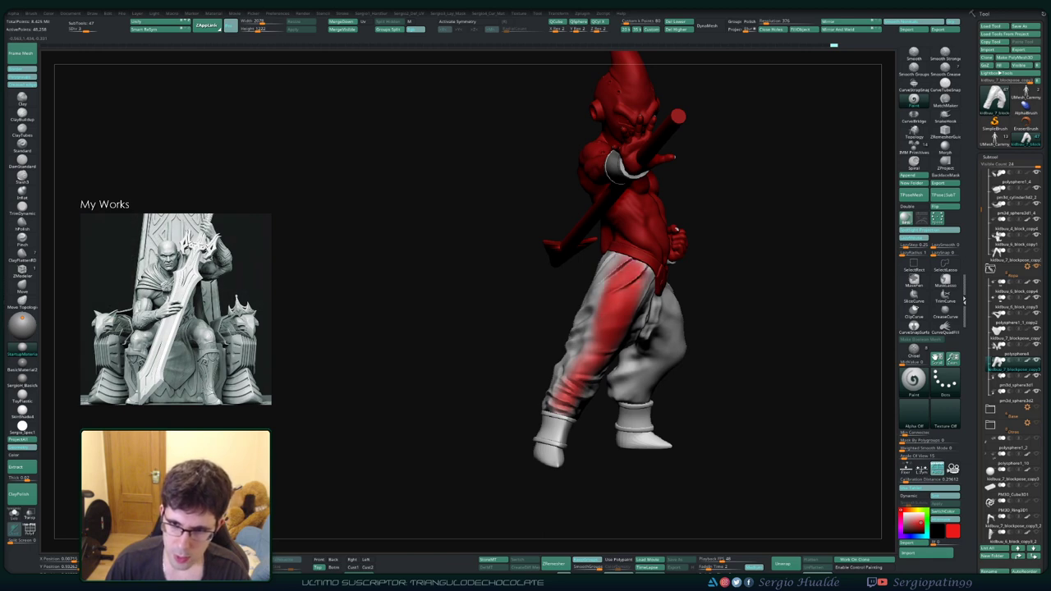
pyautogui.moveTo(590, 318); pyautogui.dragTo(583, 370)
# Step: Paint red down the right pant leg to the ankle
pyautogui.moveTo(509, 369); pyautogui.dragTo(585, 367)
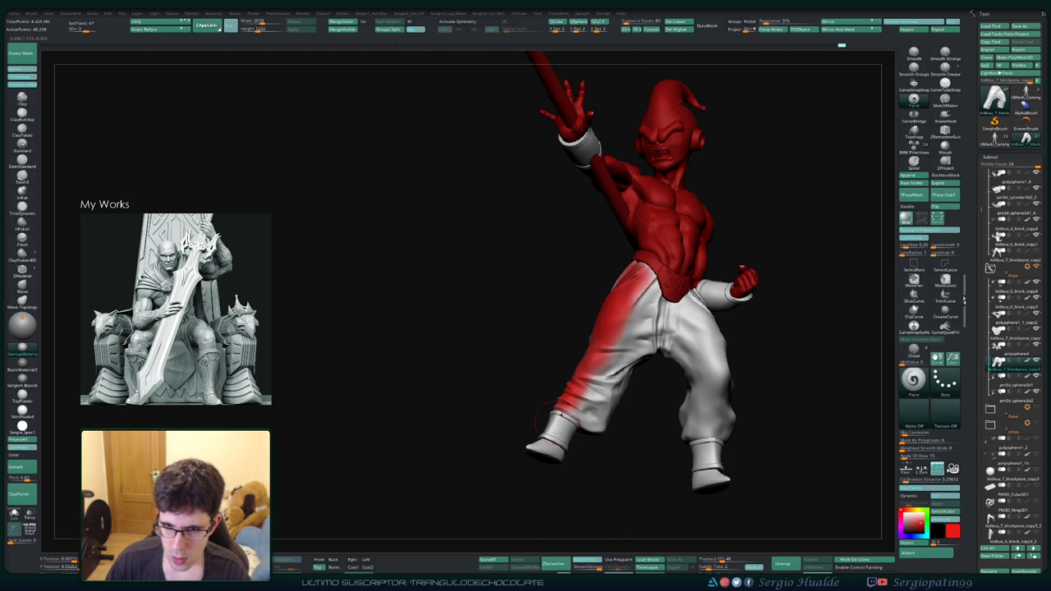
pyautogui.moveTo(545, 416); pyautogui.dragTo(492, 410)
pyautogui.moveTo(575, 131); pyautogui.dragTo(591, 119)
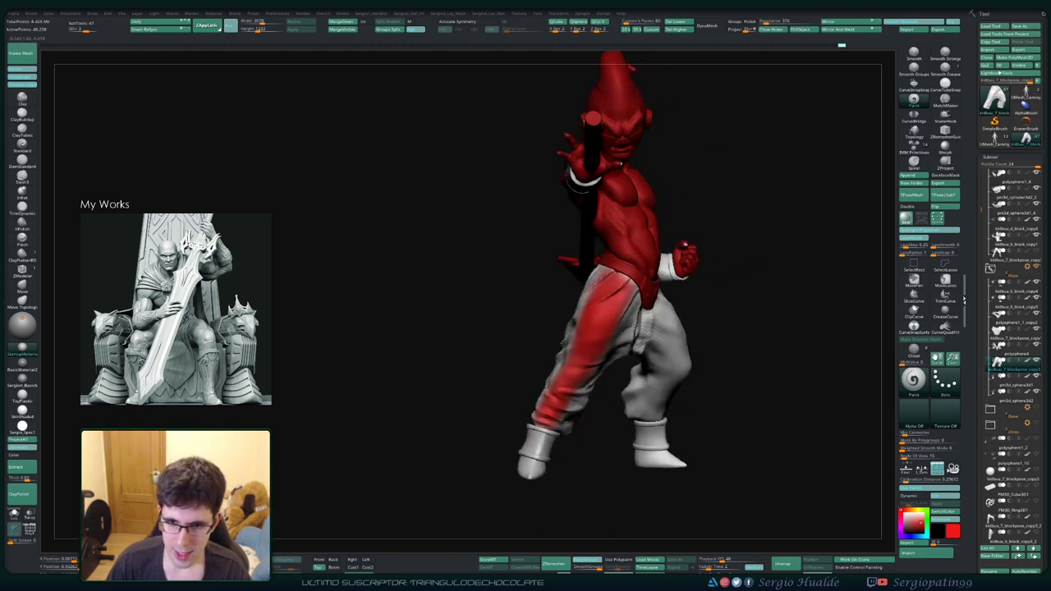
pyautogui.moveTo(493, 345); pyautogui.dragTo(575, 320)
pyautogui.moveTo(550, 439); pyautogui.dragTo(546, 329)
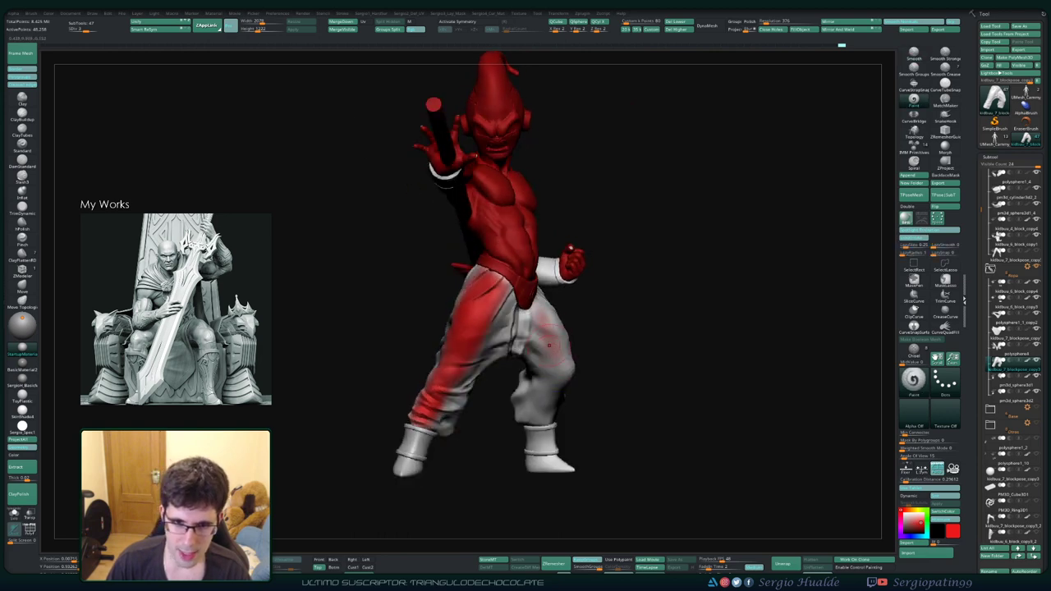
pyautogui.moveTo(549, 345); pyautogui.dragTo(553, 337, button='right')
pyautogui.moveTo(542, 333)
pyautogui.mouseDown()
pyautogui.moveTo(534, 420)
pyautogui.moveTo(558, 378)
pyautogui.mouseUp()
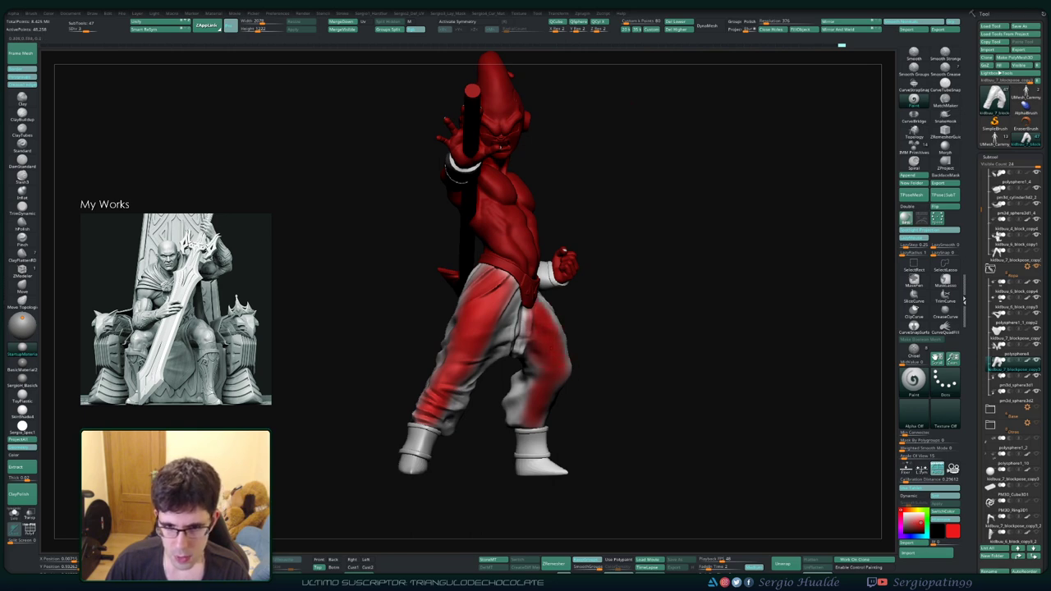
pyautogui.moveTo(557, 400)
pyautogui.mouseDown(button='right')
pyautogui.moveTo(592, 378)
pyautogui.moveTo(574, 378)
pyautogui.moveTo(565, 355)
pyautogui.moveTo(583, 394)
pyautogui.moveTo(579, 341)
pyautogui.mouseUp(button='right')
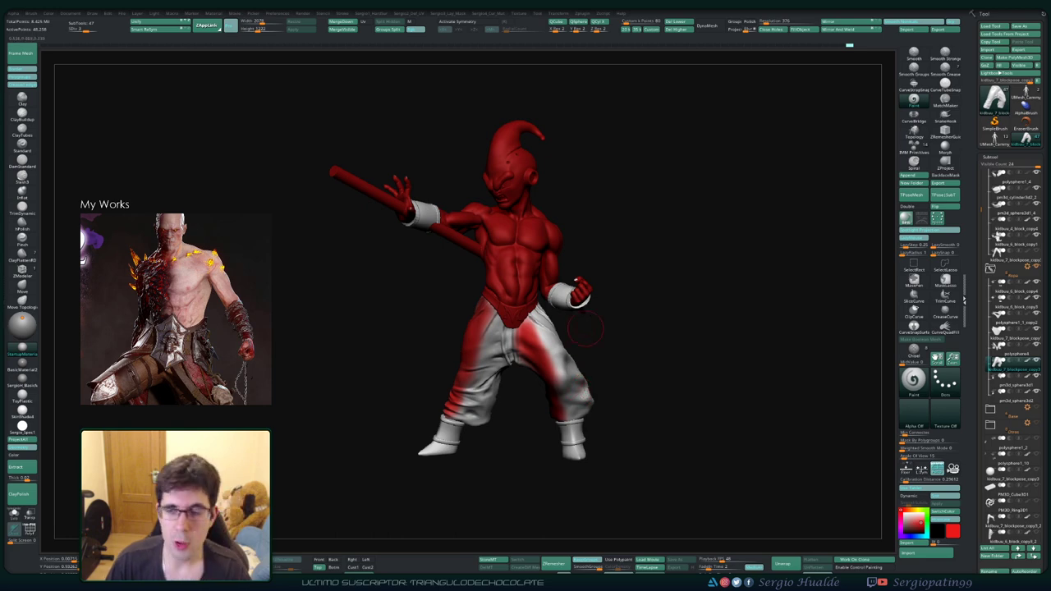
# Step: Pick blue and polypaint the back and side of the left pant leg
pyautogui.press('space')
pyautogui.click(515, 351)
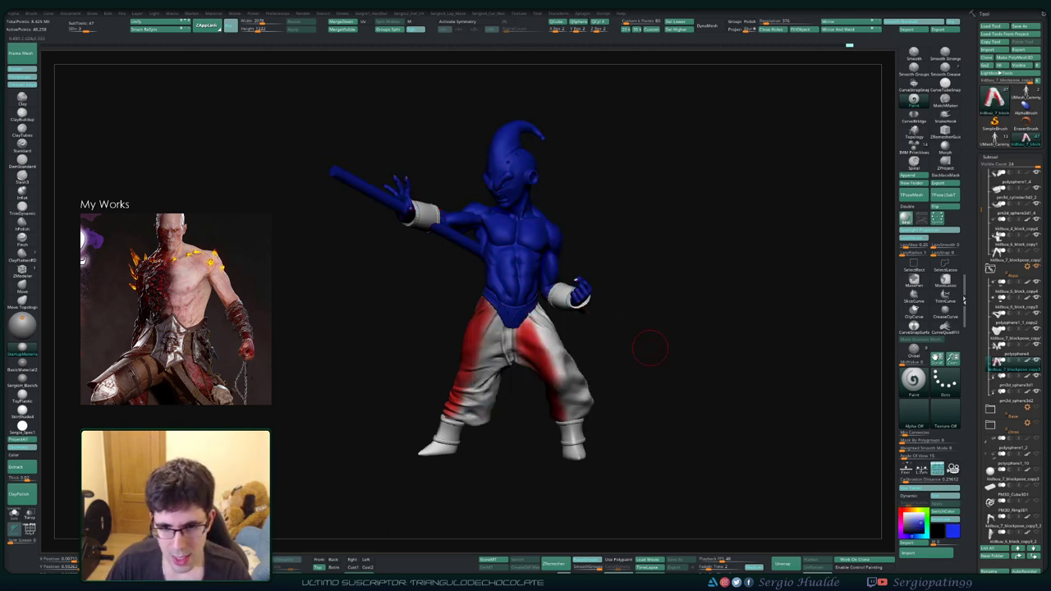
pyautogui.moveTo(526, 361)
pyautogui.mouseDown(button='right')
pyautogui.moveTo(591, 386)
pyautogui.moveTo(542, 386)
pyautogui.mouseUp(button='right')
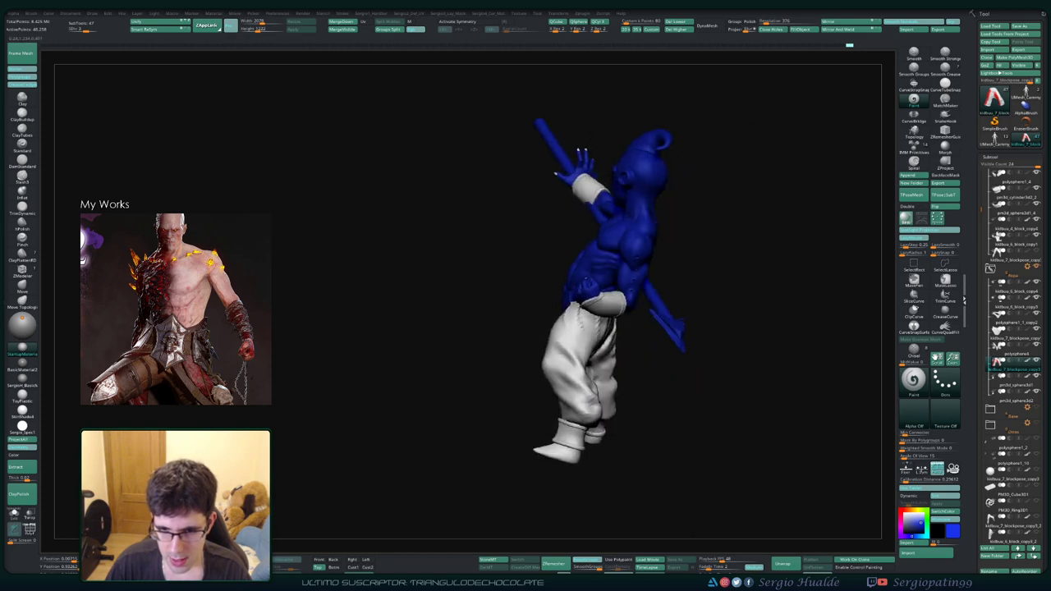
pyautogui.moveTo(567, 366)
pyautogui.mouseDown()
pyautogui.moveTo(562, 410)
pyautogui.moveTo(581, 410)
pyautogui.mouseUp()
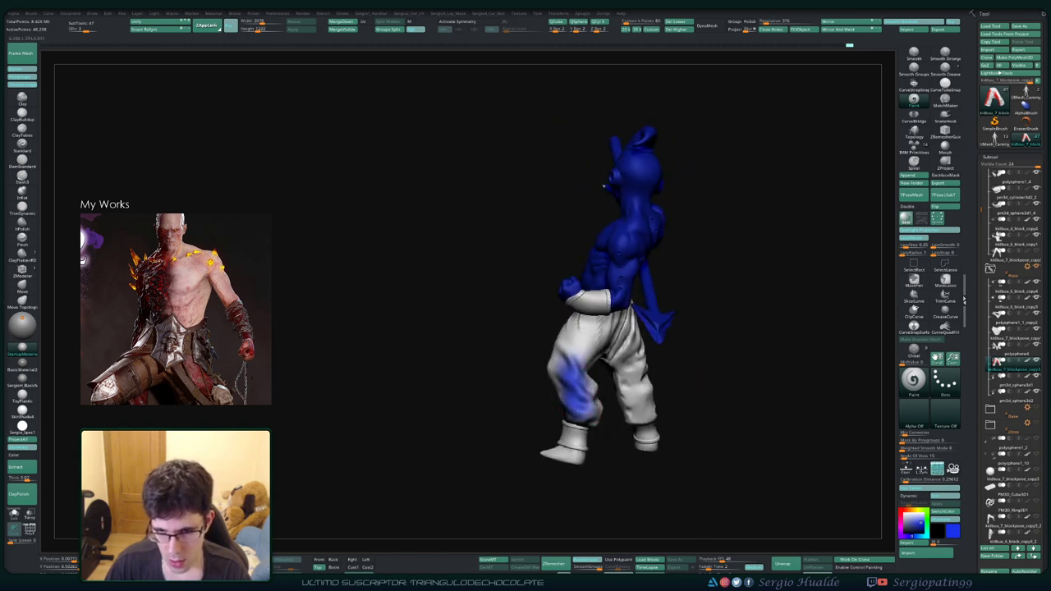
pyautogui.moveTo(542, 386)
pyautogui.mouseDown(button='right')
pyautogui.moveTo(591, 386)
pyautogui.moveTo(633, 305)
pyautogui.moveTo(575, 303)
pyautogui.moveTo(633, 305)
pyautogui.mouseUp(button='right')
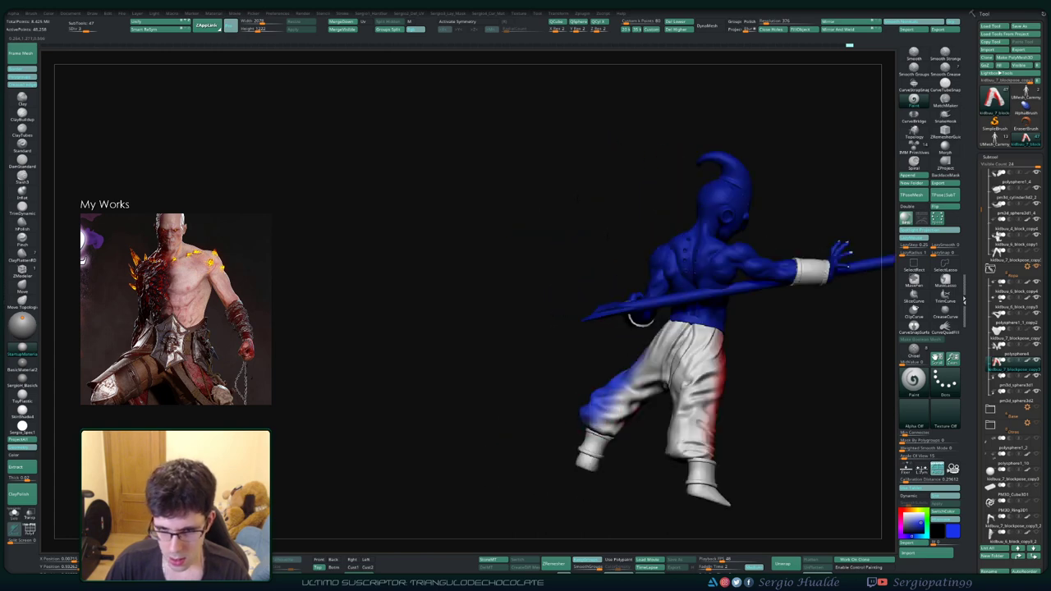
pyautogui.moveTo(656, 345); pyautogui.dragTo(642, 213, button='right')
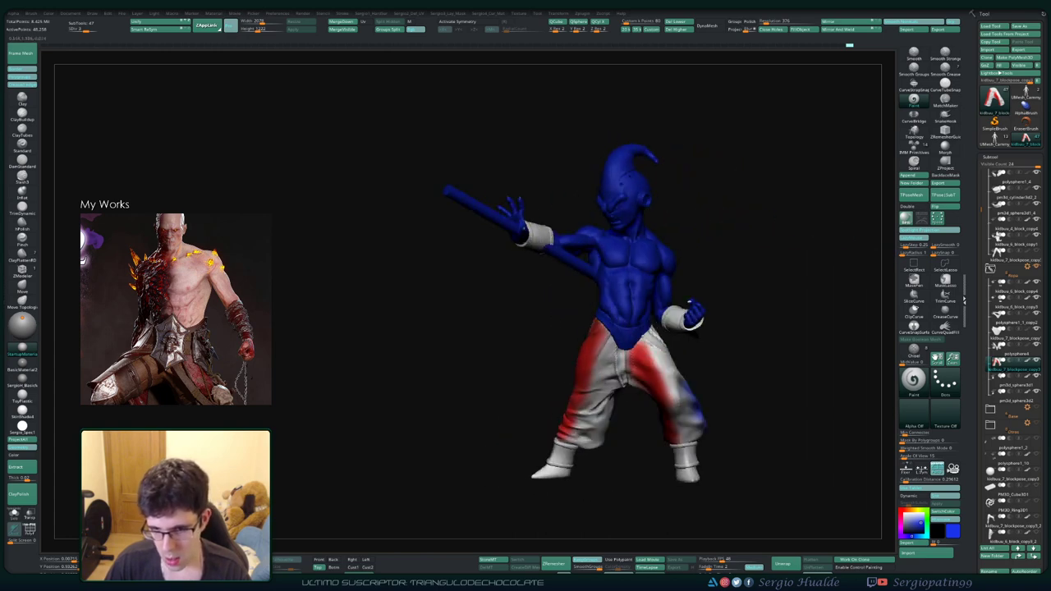
pyautogui.moveTo(575, 386)
pyautogui.mouseDown(button='right')
pyautogui.moveTo(730, 405)
pyautogui.moveTo(644, 355)
pyautogui.moveTo(662, 343)
pyautogui.mouseUp(button='right')
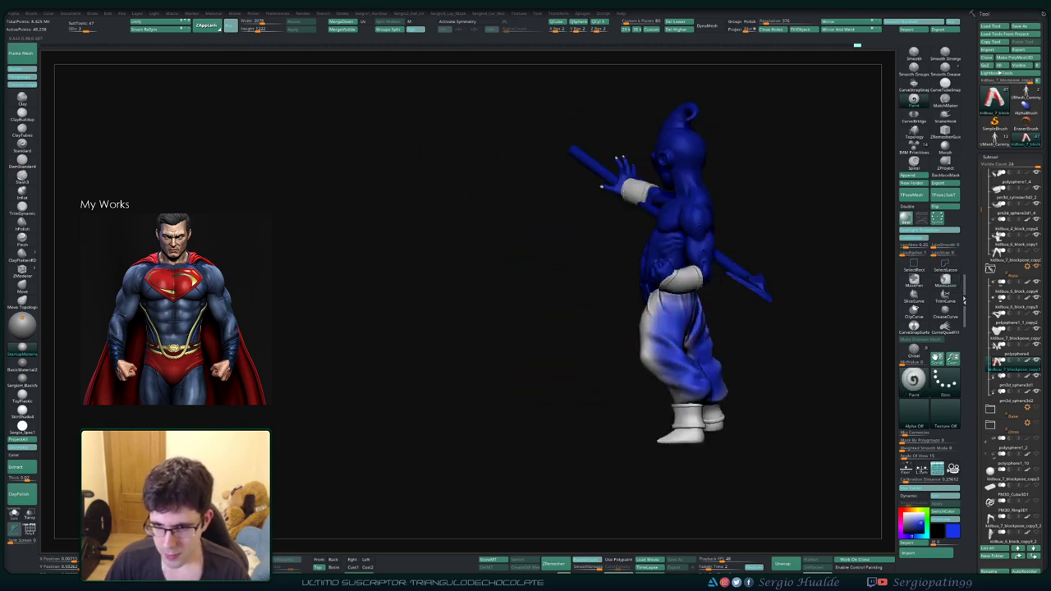
pyautogui.press('space')
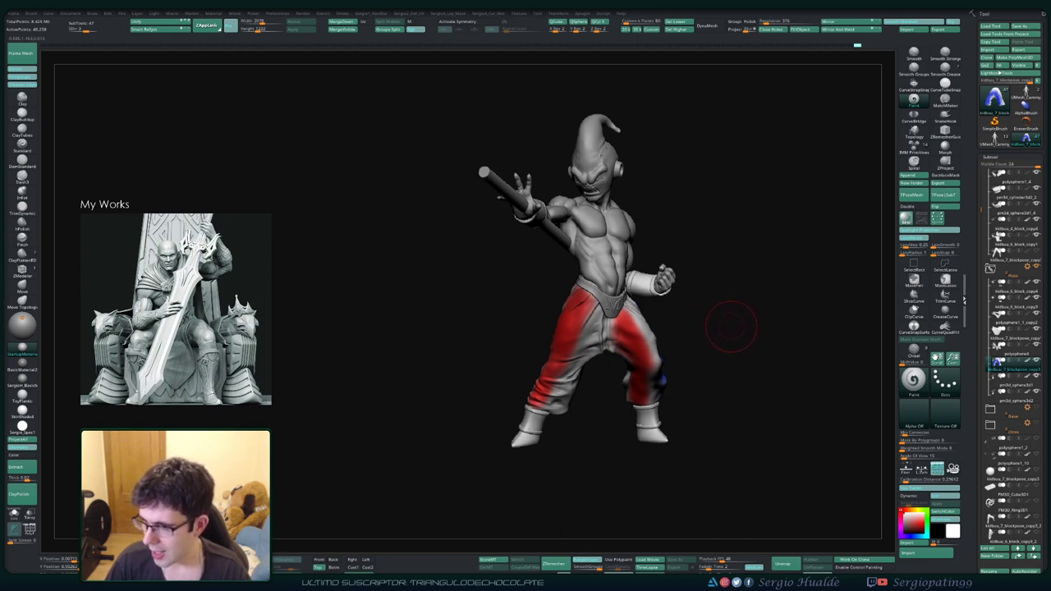
# Step: Turn on Rgb, fill the pants with a low-intensity pink tint, then reset Rgb Intensity to 100
pyautogui.moveTo(716, 338)
pyautogui.mouseDown()
pyautogui.moveTo(788, 338)
pyautogui.moveTo(670, 342)
pyautogui.mouseUp()
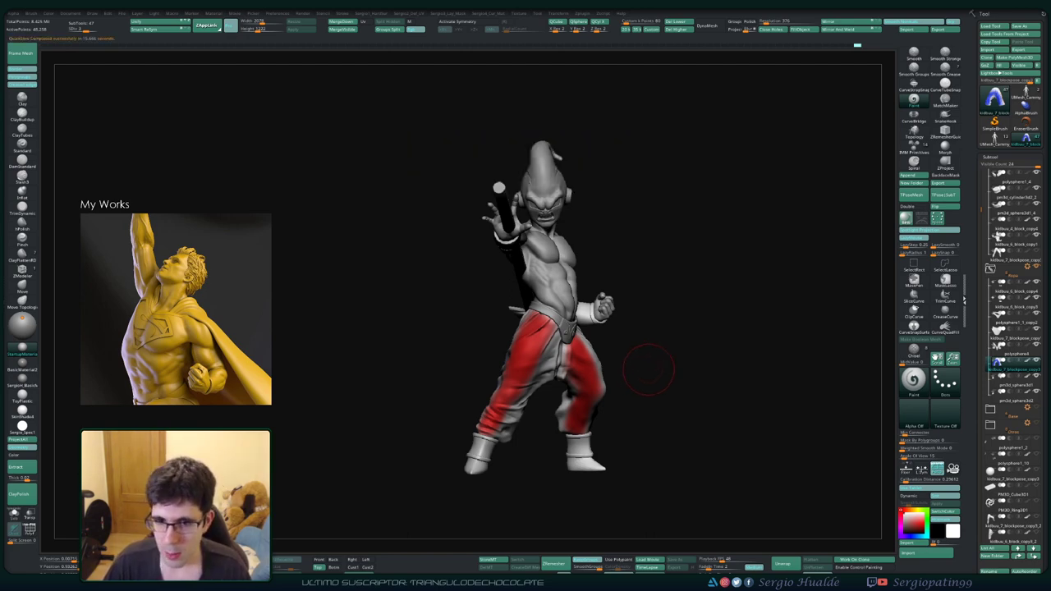
pyautogui.moveTo(649, 370)
pyautogui.mouseDown()
pyautogui.moveTo(493, 378)
pyautogui.moveTo(493, 391)
pyautogui.moveTo(570, 384)
pyautogui.moveTo(598, 411)
pyautogui.mouseUp()
pyautogui.press('f')
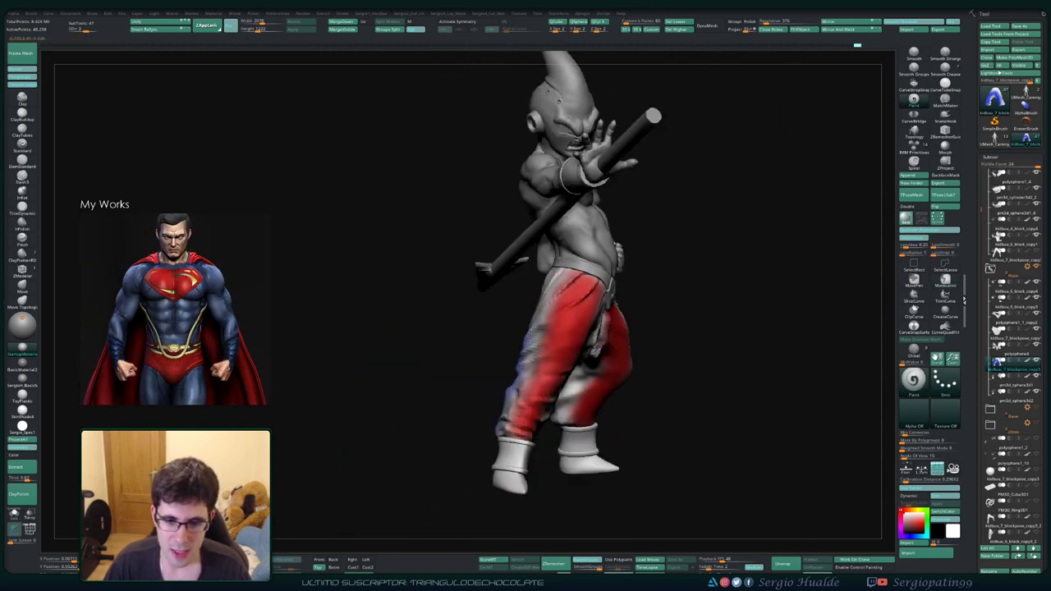
pyautogui.moveTo(566, 329)
pyautogui.mouseDown()
pyautogui.moveTo(575, 354)
pyautogui.moveTo(552, 354)
pyautogui.mouseUp()
pyautogui.press('b')
pyautogui.press('s')
pyautogui.press('t')
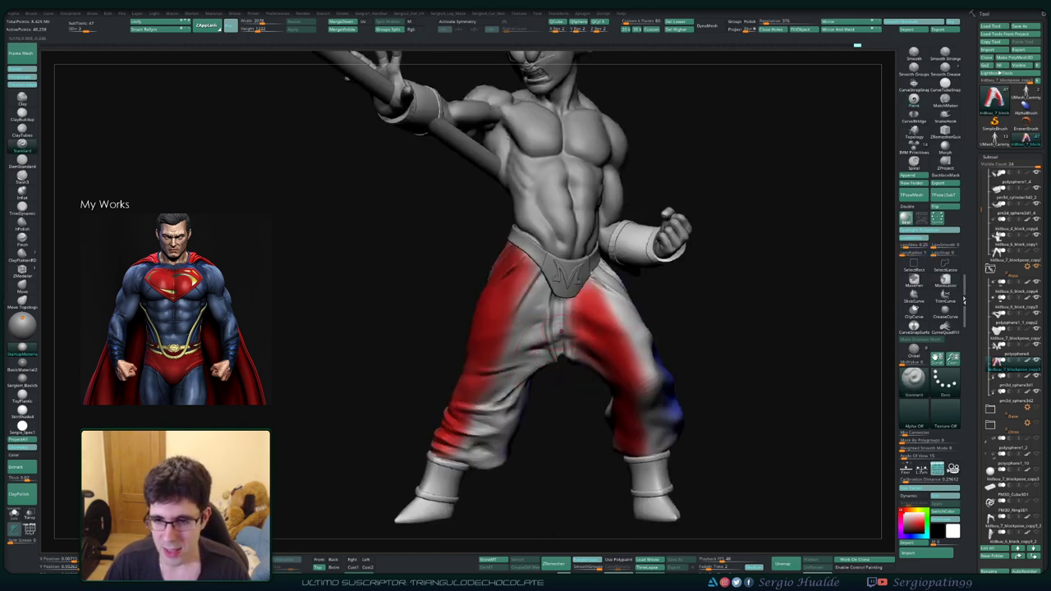
pyautogui.press('space')
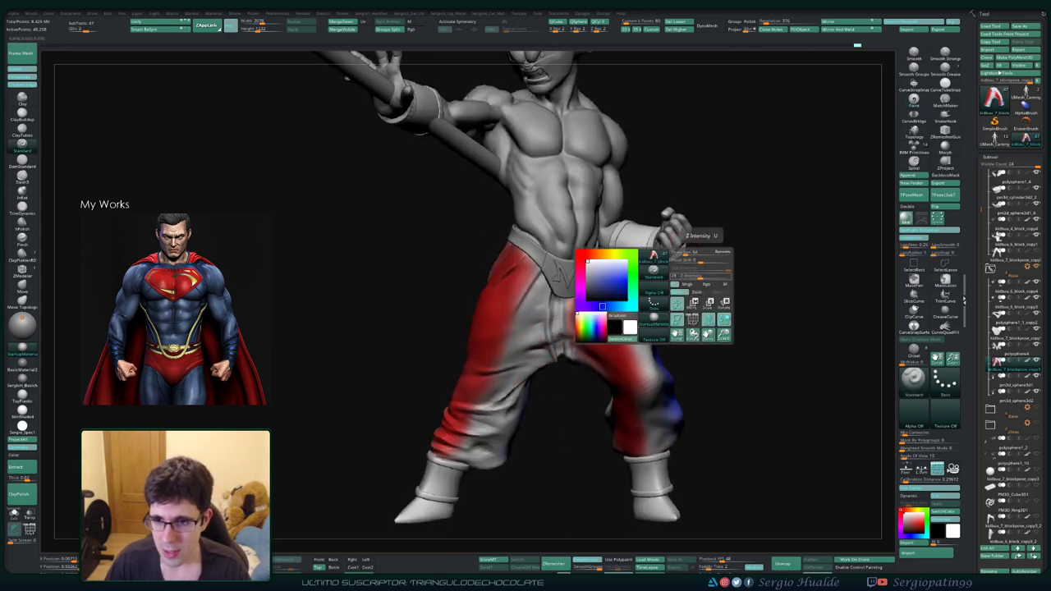
pyautogui.click(706, 285)
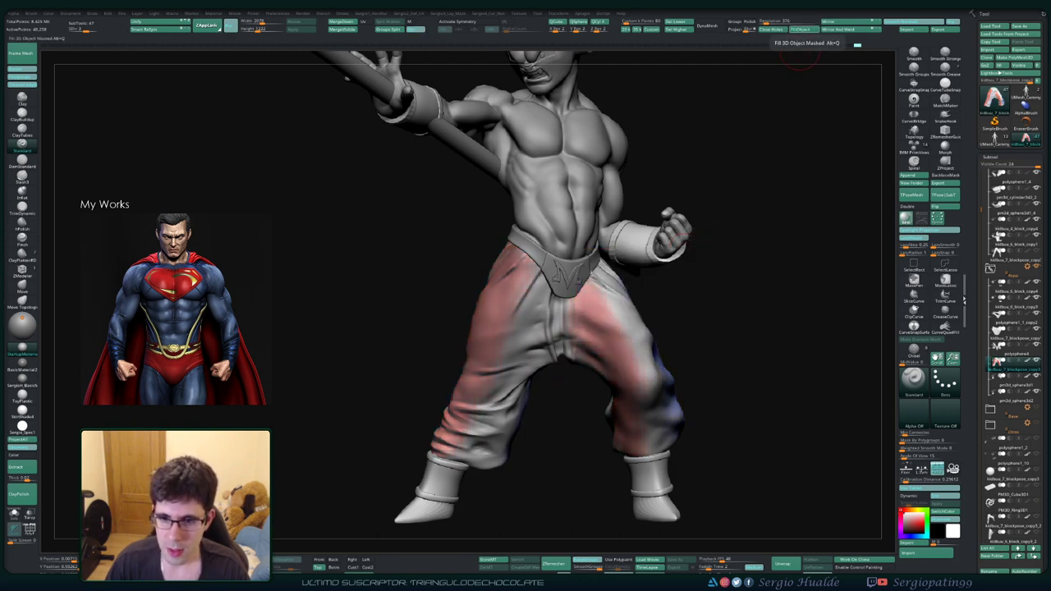
pyautogui.press('space')
pyautogui.moveTo(722, 245); pyautogui.dragTo(757, 245)
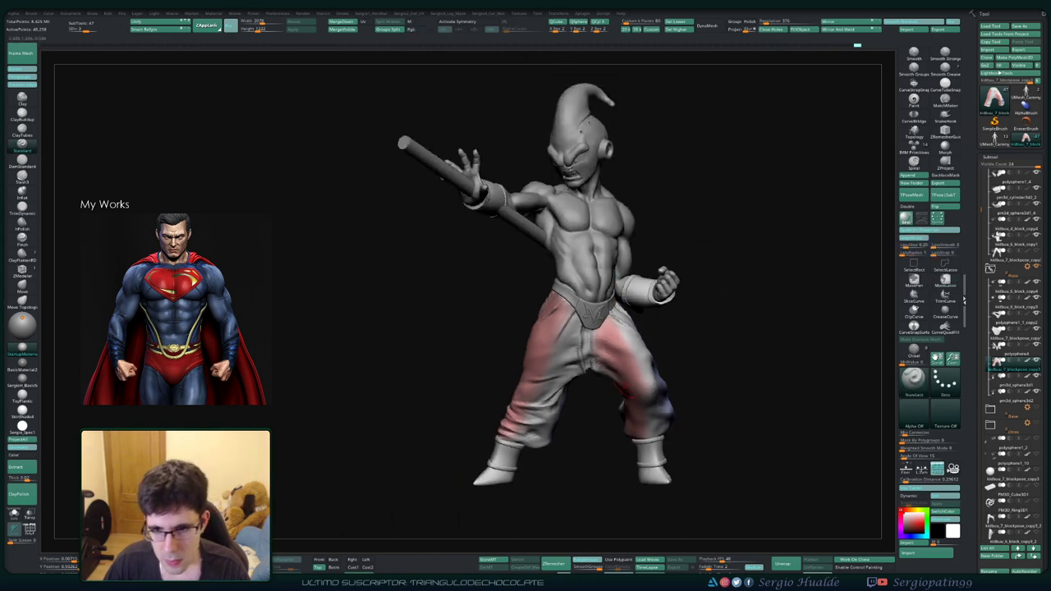
pyautogui.press('f')
pyautogui.moveTo(657, 402); pyautogui.dragTo(715, 394)
pyautogui.moveTo(575, 390)
pyautogui.keyDown('ctrl'); pyautogui.mouseDown(button='right')
pyautogui.moveTo(533, 393)
pyautogui.moveTo(551, 404)
pyautogui.moveTo(561, 376)
pyautogui.mouseUp(button='right'); pyautogui.keyUp('ctrl')
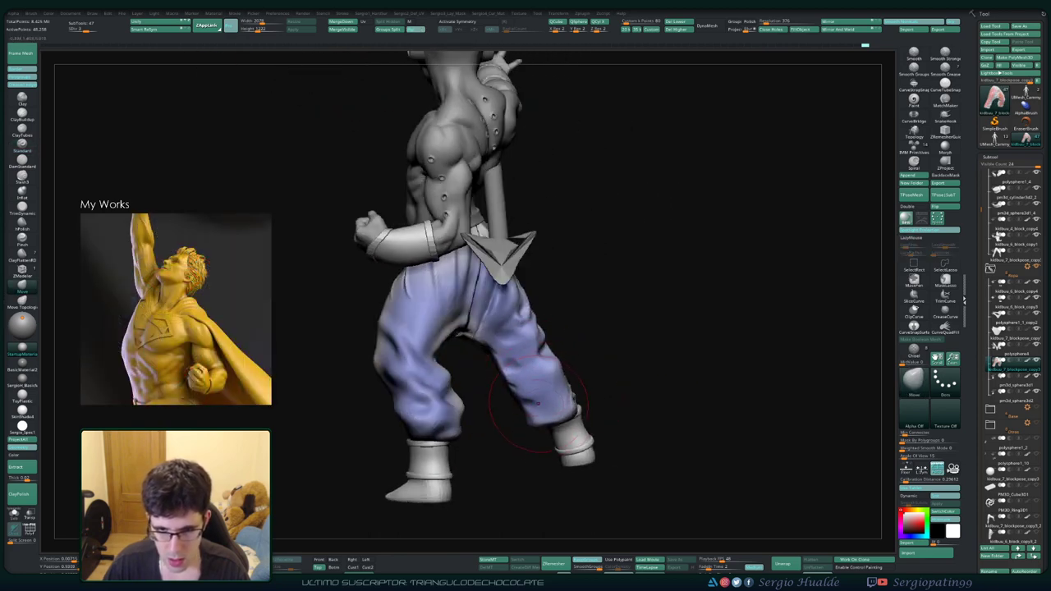
pyautogui.moveTo(561, 448); pyautogui.dragTo(580, 427, button='right')
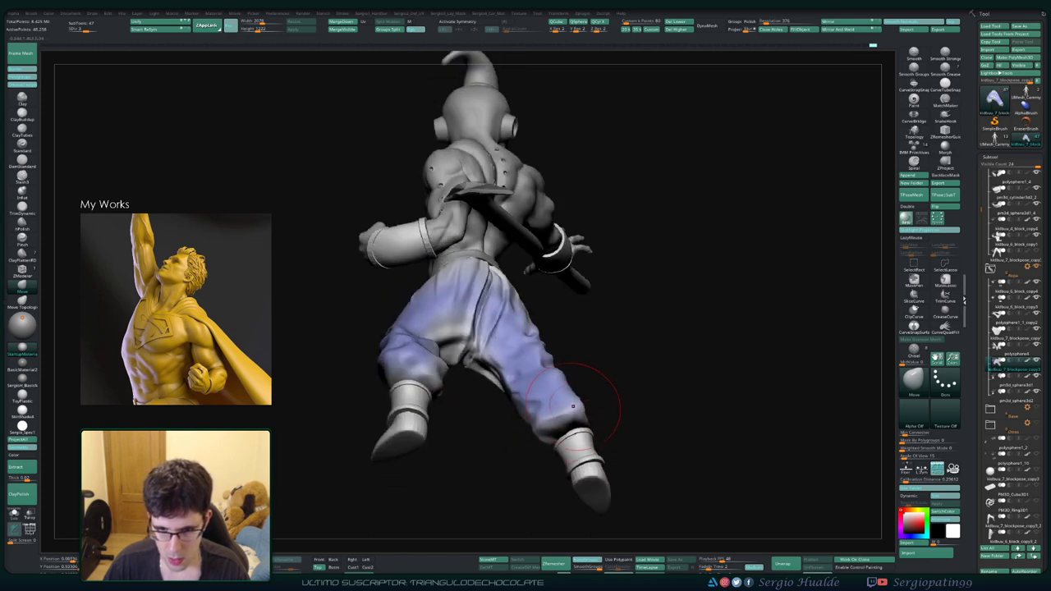
pyautogui.moveTo(559, 395)
pyautogui.mouseDown(button='right')
pyautogui.moveTo(723, 386)
pyautogui.moveTo(561, 387)
pyautogui.moveTo(580, 378)
pyautogui.moveTo(593, 386)
pyautogui.moveTo(579, 373)
pyautogui.moveTo(617, 386)
pyautogui.moveTo(501, 373)
pyautogui.moveTo(505, 337)
pyautogui.mouseUp(button='right')
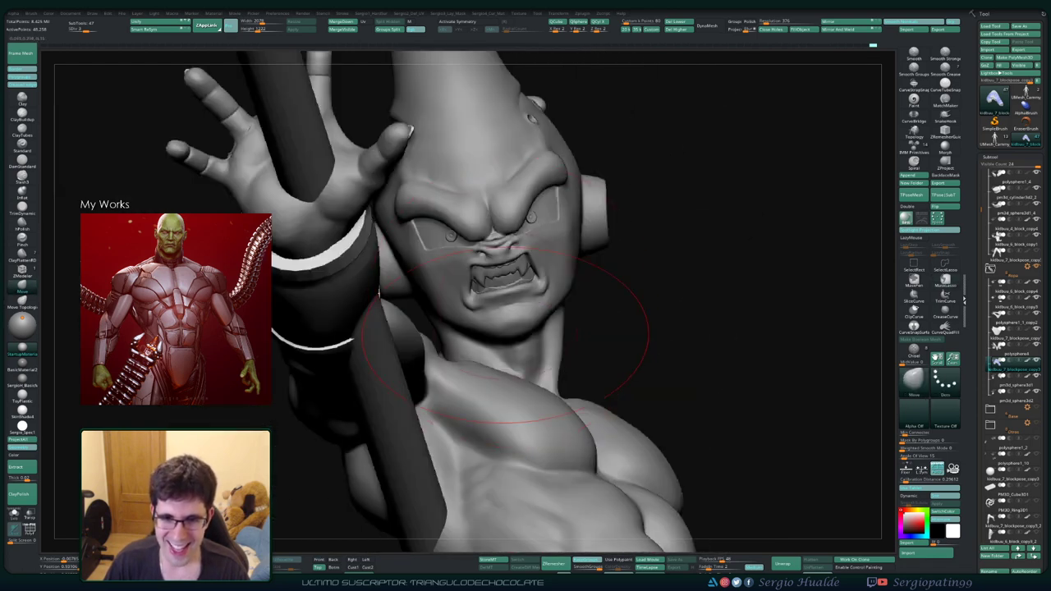
# Step: Select the head subtool and switch to the Paint brush with a dark colour
pyautogui.press('b')
pyautogui.press('s')
pyautogui.press('t')
pyautogui.keyDown('alt'); pyautogui.click(505, 312); pyautogui.keyUp('alt')
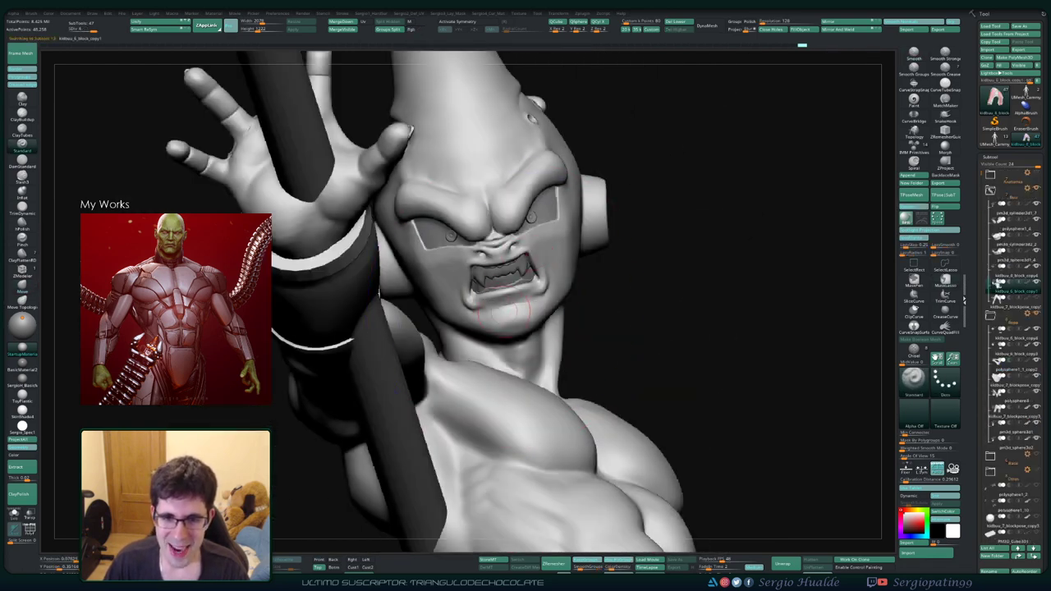
pyautogui.press('space')
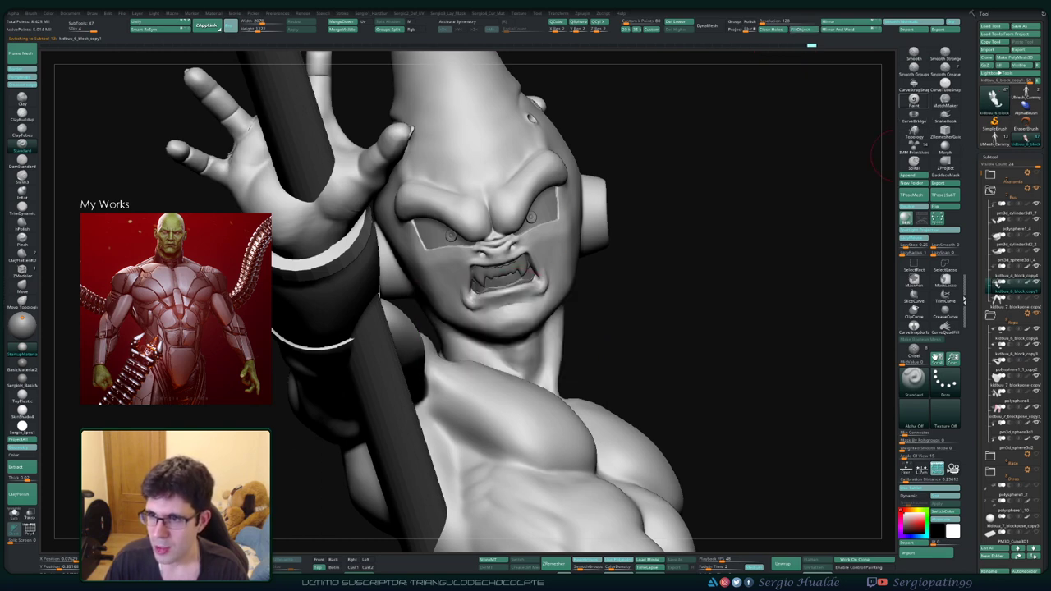
pyautogui.press('b')
pyautogui.press('p')
pyautogui.press('a')
pyautogui.press('space')
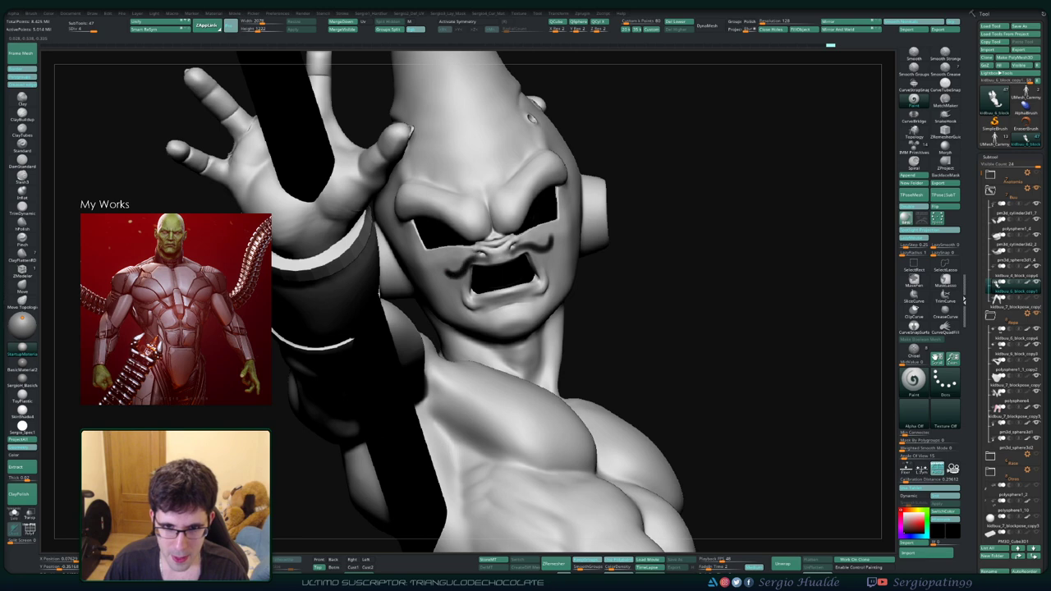
# Step: Paint the eyes and mouth interior dark, then frame the full figure upright
pyautogui.press('space')
pyautogui.moveTo(739, 247); pyautogui.dragTo(822, 280)
pyautogui.moveTo(780, 247)
pyautogui.mouseDown()
pyautogui.moveTo(813, 271)
pyautogui.moveTo(788, 254)
pyautogui.mouseUp()
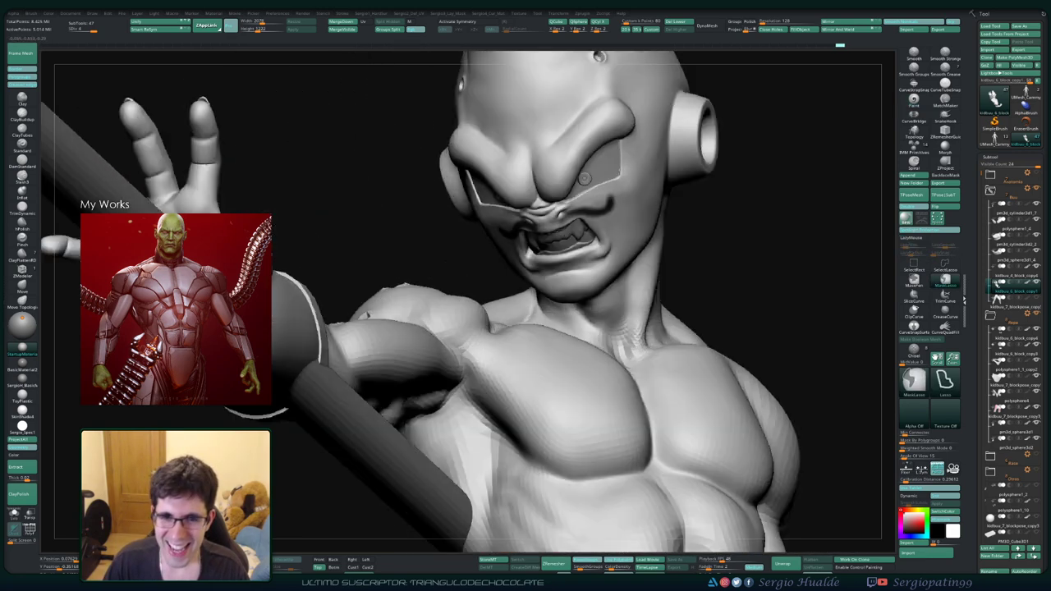
pyautogui.press('space')
pyautogui.moveTo(538, 269); pyautogui.dragTo(559, 341)
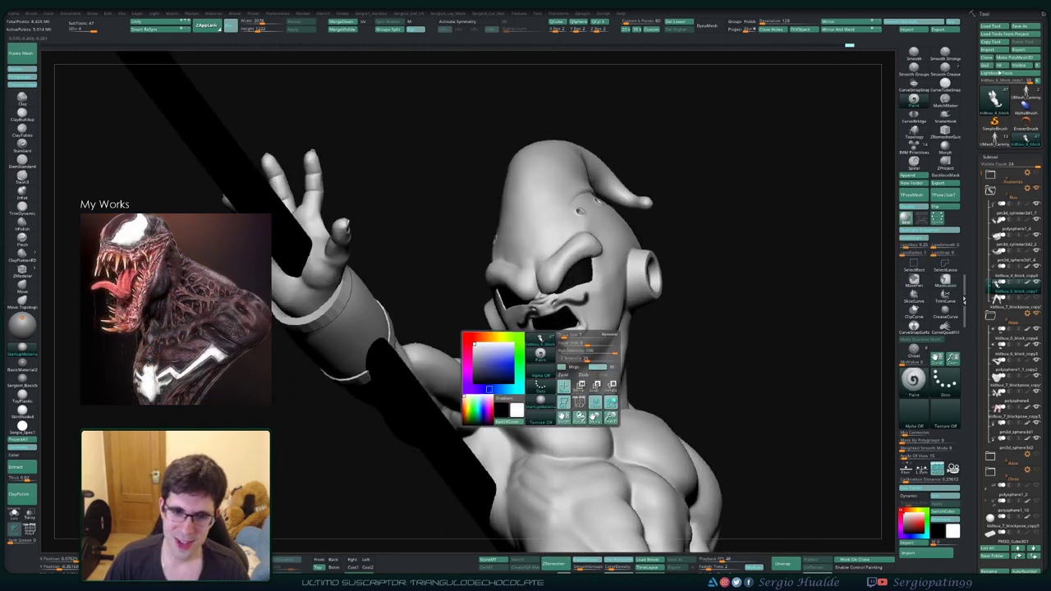
pyautogui.press('f')
pyautogui.moveTo(571, 391); pyautogui.dragTo(557, 331)
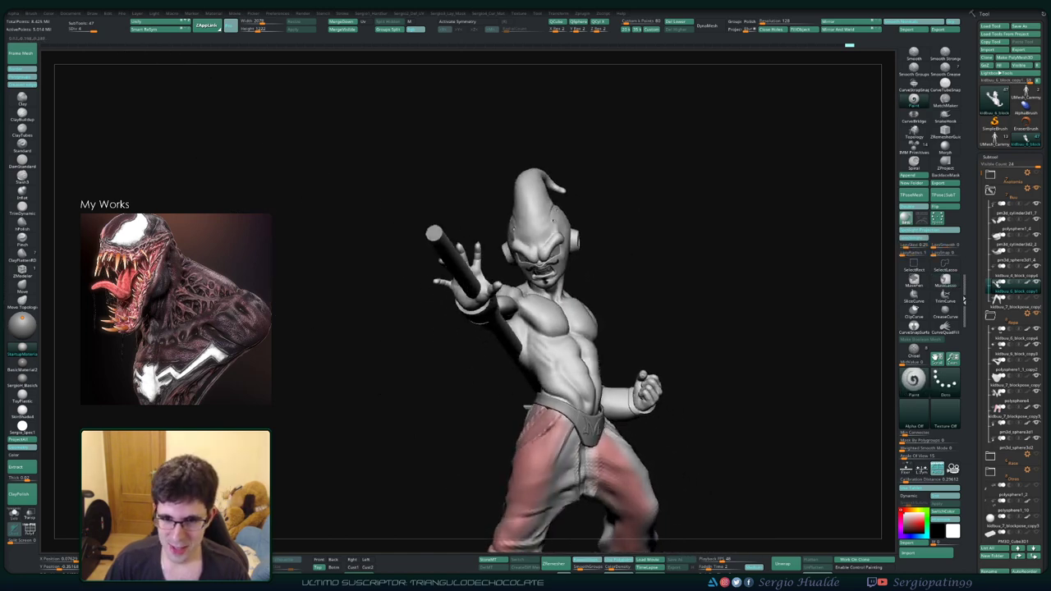
# Step: Orbit round to inspect the character's back, then select the pants subtool
pyautogui.moveTo(610, 378); pyautogui.dragTo(788, 369)
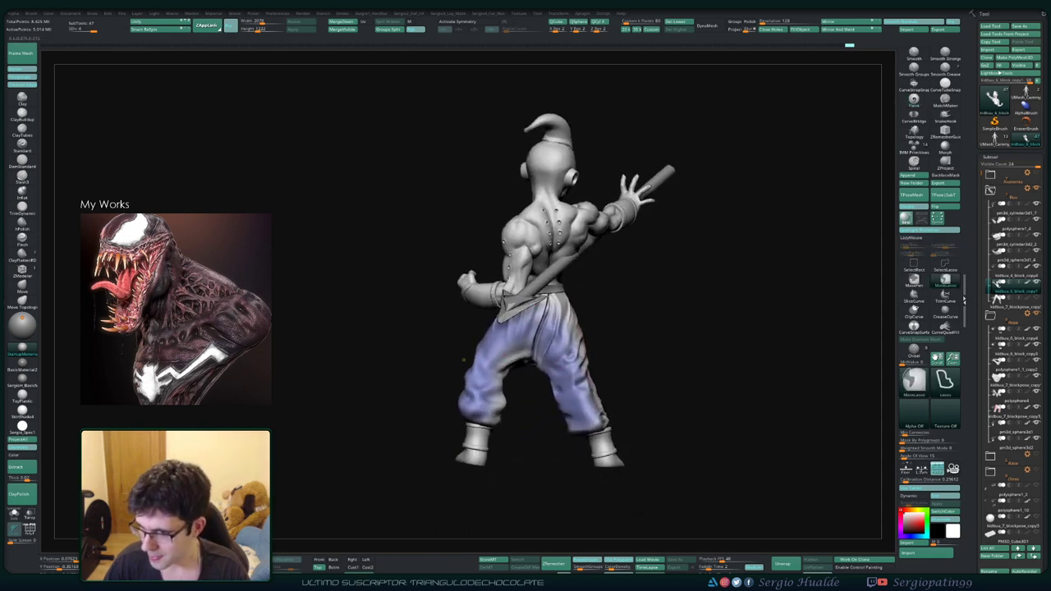
pyautogui.scroll(3, 575, 312)
pyautogui.moveTo(722, 369)
pyautogui.mouseDown()
pyautogui.moveTo(739, 362)
pyautogui.moveTo(756, 312)
pyautogui.moveTo(805, 304)
pyautogui.mouseUp()
pyautogui.scroll(3, 526, 320)
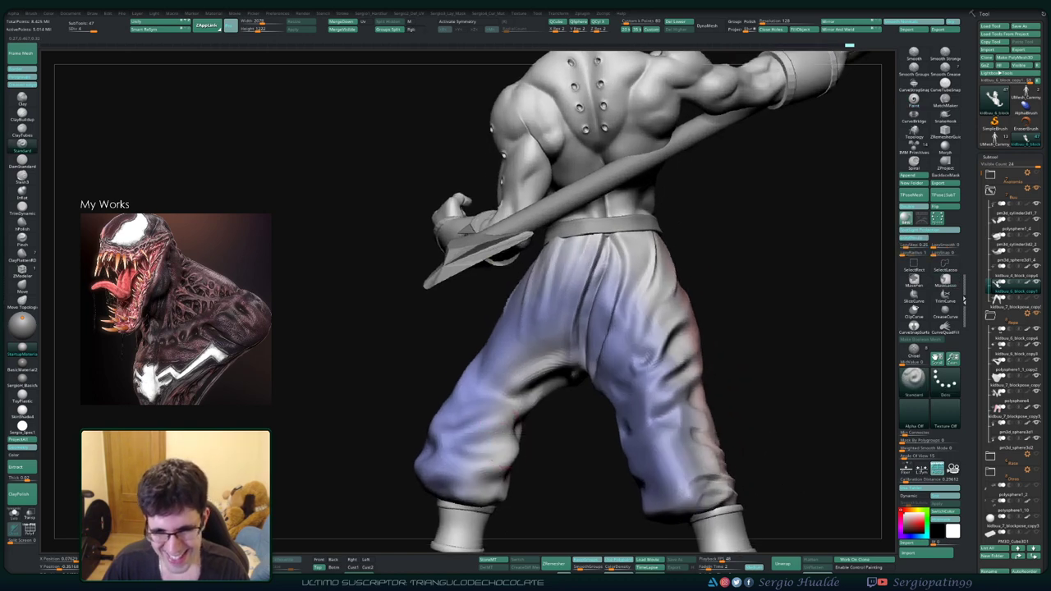
pyautogui.moveTo(492, 427)
pyautogui.mouseDown()
pyautogui.moveTo(525, 394)
pyautogui.moveTo(519, 376)
pyautogui.mouseUp()
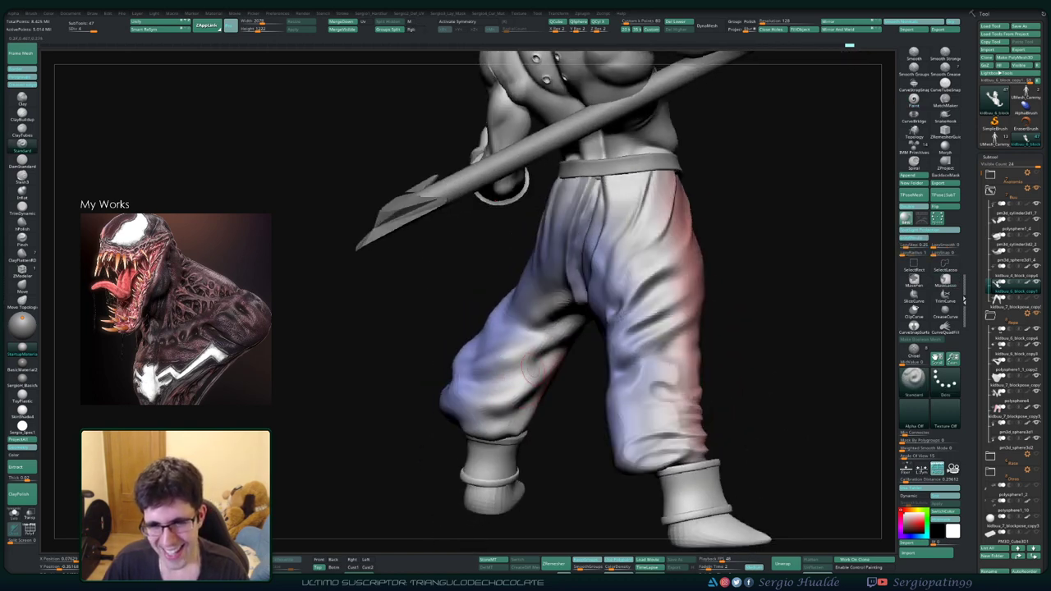
pyautogui.press('space')
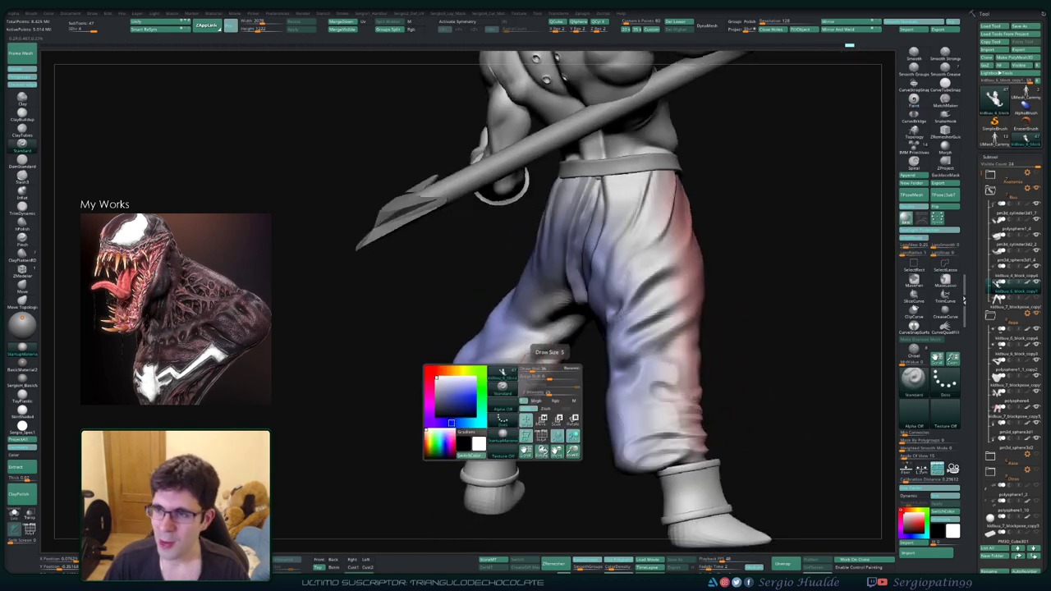
pyautogui.keyDown('alt'); pyautogui.click(575, 311); pyautogui.keyUp('alt')
# Step: Sculpt the crotch fold creases with the Standard brush and soften them with Shift-smoothing
pyautogui.press('space')
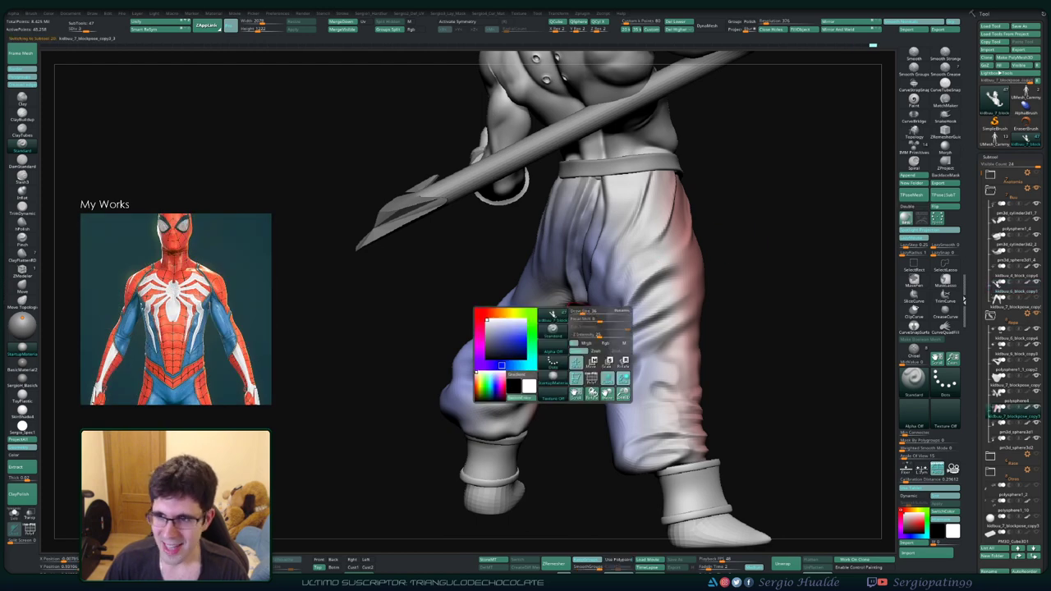
pyautogui.press('space')
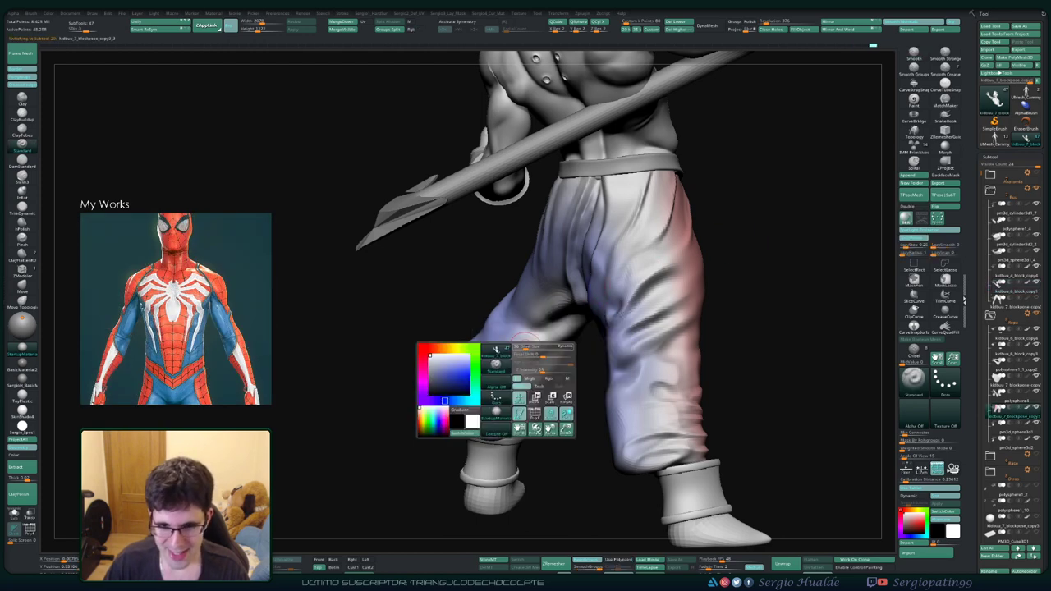
pyautogui.moveTo(559, 326)
pyautogui.mouseDown(button='right')
pyautogui.moveTo(575, 304)
pyautogui.moveTo(537, 315)
pyautogui.mouseUp(button='right')
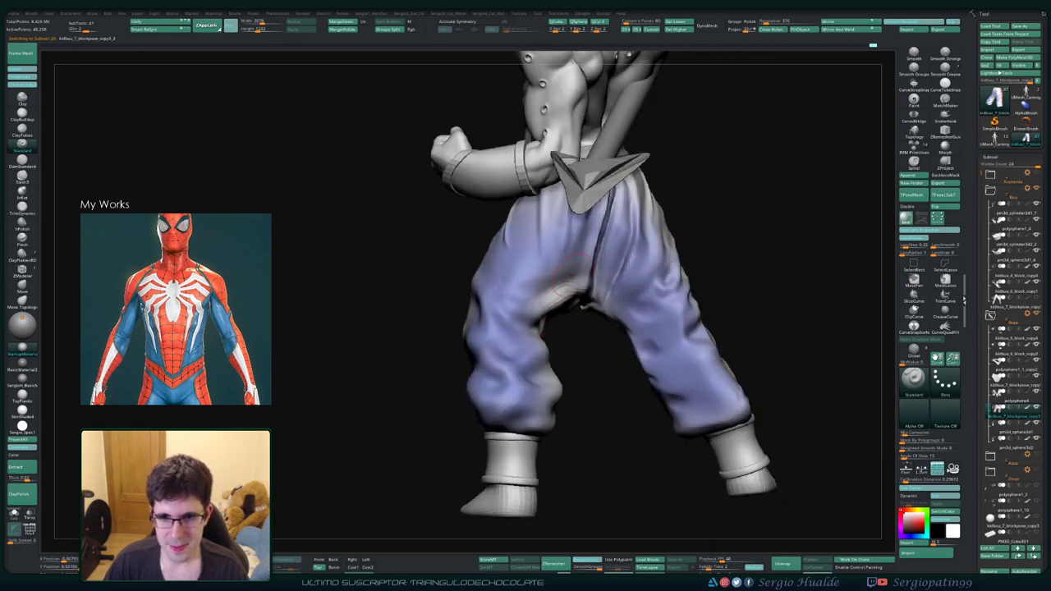
pyautogui.moveTo(533, 286)
pyautogui.mouseDown(button='right')
pyautogui.moveTo(509, 263)
pyautogui.moveTo(526, 279)
pyautogui.mouseUp(button='right')
pyautogui.moveTo(552, 316)
pyautogui.mouseDown(button='right')
pyautogui.moveTo(511, 298)
pyautogui.moveTo(552, 287)
pyautogui.moveTo(538, 303)
pyautogui.mouseUp(button='right')
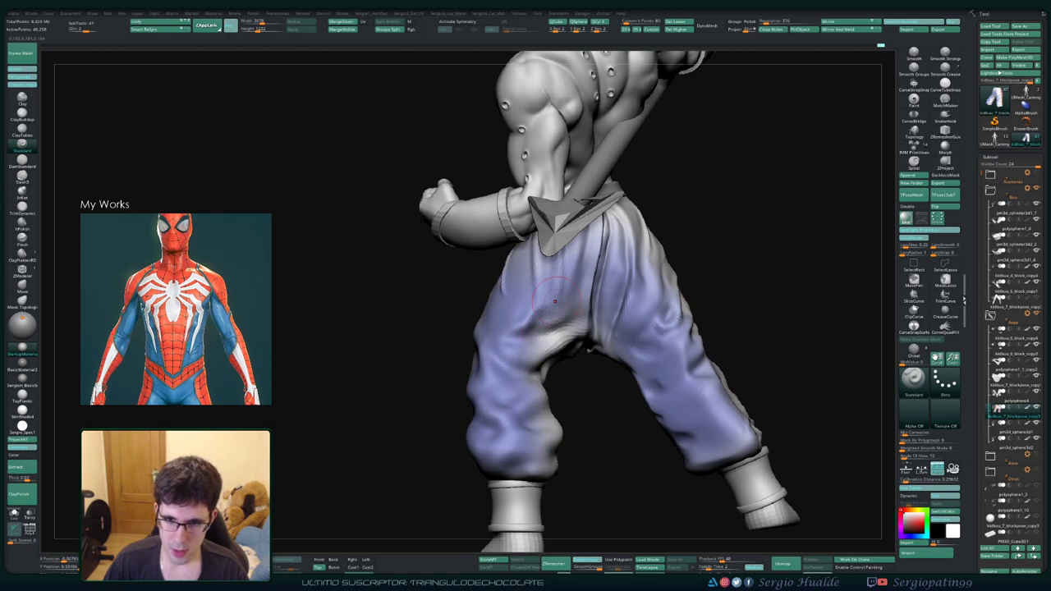
pyautogui.moveTo(553, 313)
pyautogui.mouseDown(button='right')
pyautogui.moveTo(538, 308)
pyautogui.moveTo(546, 310)
pyautogui.mouseUp(button='right')
pyautogui.press('shift')
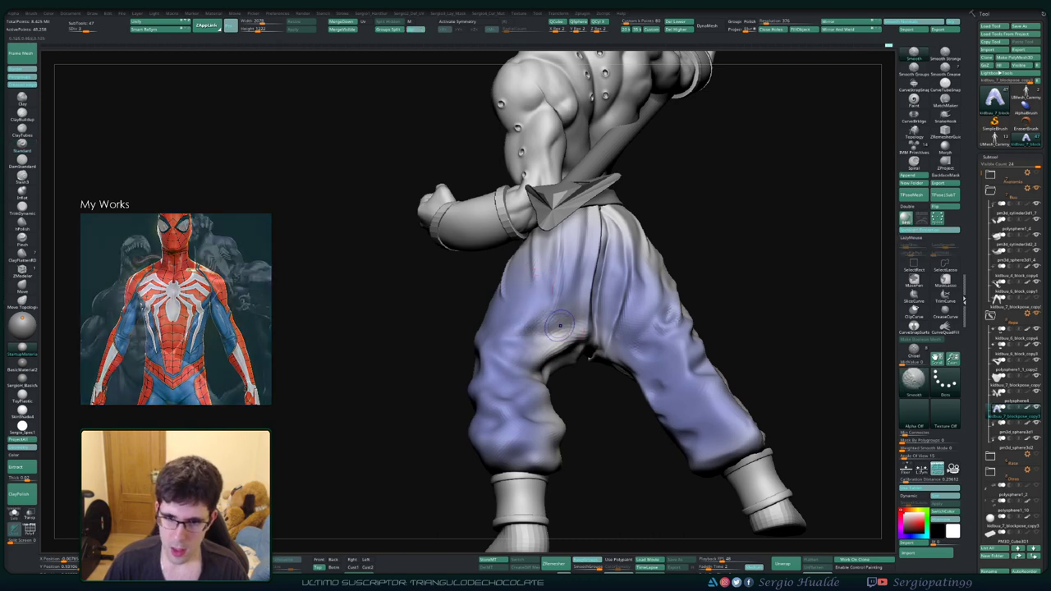
pyautogui.moveTo(580, 306)
pyautogui.mouseDown(button='right')
pyautogui.moveTo(589, 234)
pyautogui.moveTo(690, 296)
pyautogui.mouseUp(button='right')
# Step: Isolate the pants and orbit them to inspect the waist opening from above and below
pyautogui.keyDown('ctrl'); pyautogui.keyDown('shift'); pyautogui.click(591, 329); pyautogui.keyUp('shift'); pyautogui.keyUp('ctrl')
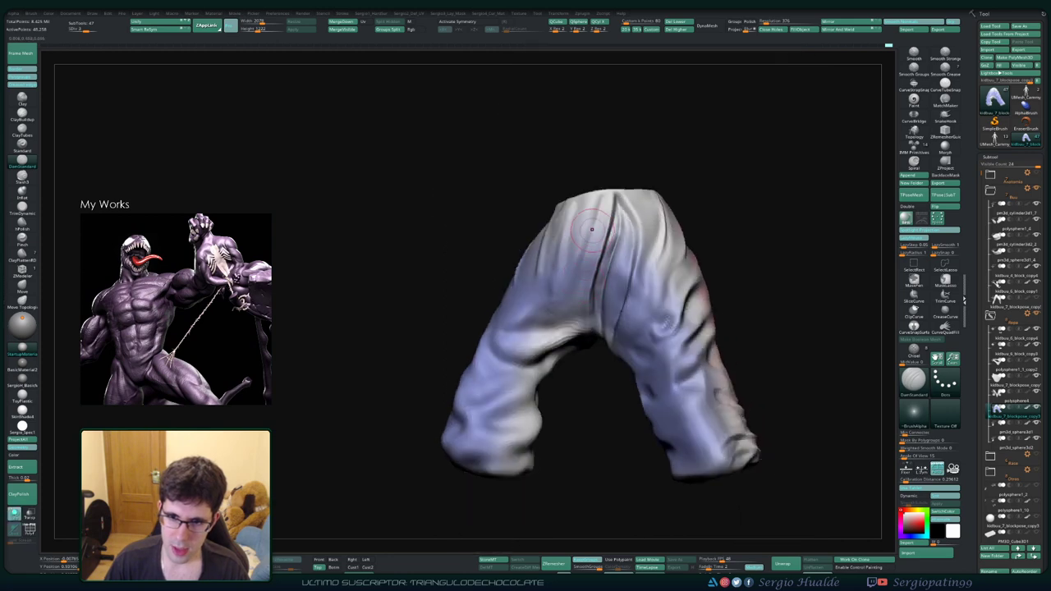
pyautogui.moveTo(592, 329)
pyautogui.mouseDown(button='right')
pyautogui.moveTo(547, 282)
pyautogui.moveTo(608, 274)
pyautogui.moveTo(608, 320)
pyautogui.moveTo(574, 323)
pyautogui.moveTo(574, 333)
pyautogui.moveTo(586, 315)
pyautogui.moveTo(570, 272)
pyautogui.moveTo(548, 309)
pyautogui.mouseUp(button='right')
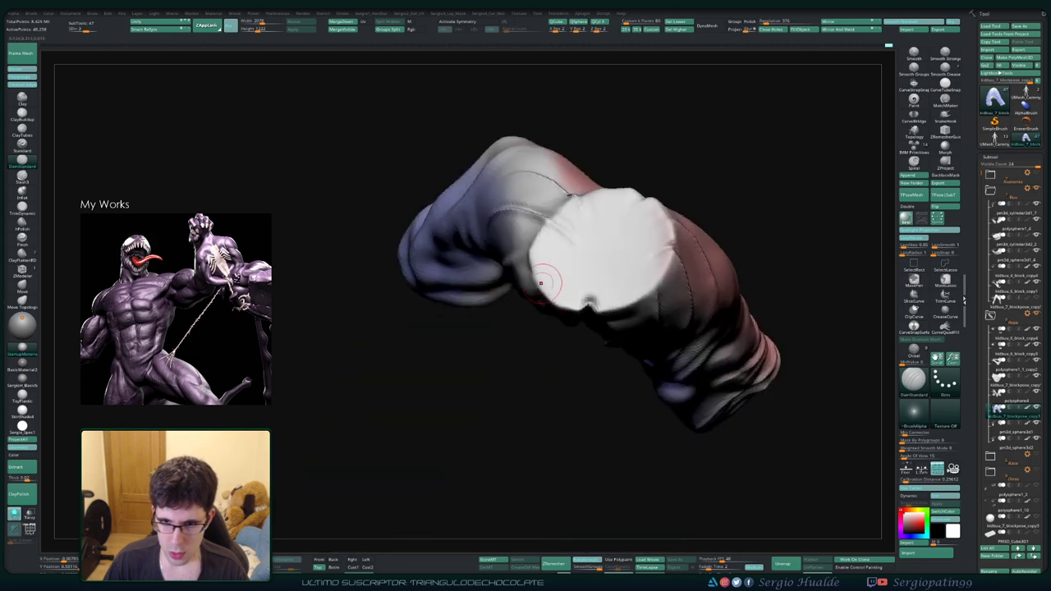
pyautogui.moveTo(620, 263)
pyautogui.mouseDown(button='right')
pyautogui.moveTo(575, 247)
pyautogui.moveTo(566, 254)
pyautogui.moveTo(592, 271)
pyautogui.moveTo(586, 305)
pyautogui.moveTo(578, 280)
pyautogui.moveTo(593, 308)
pyautogui.moveTo(634, 230)
pyautogui.moveTo(648, 224)
pyautogui.mouseUp(button='right')
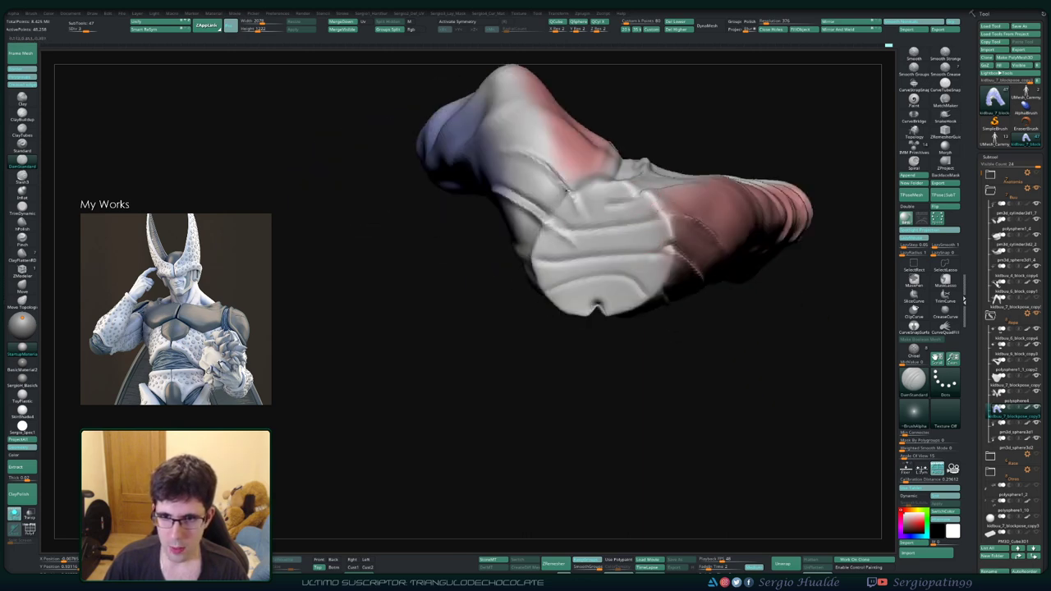
pyautogui.moveTo(579, 197)
pyautogui.mouseDown(button='right')
pyautogui.moveTo(618, 199)
pyautogui.moveTo(602, 196)
pyautogui.moveTo(558, 345)
pyautogui.moveTo(559, 309)
pyautogui.mouseUp(button='right')
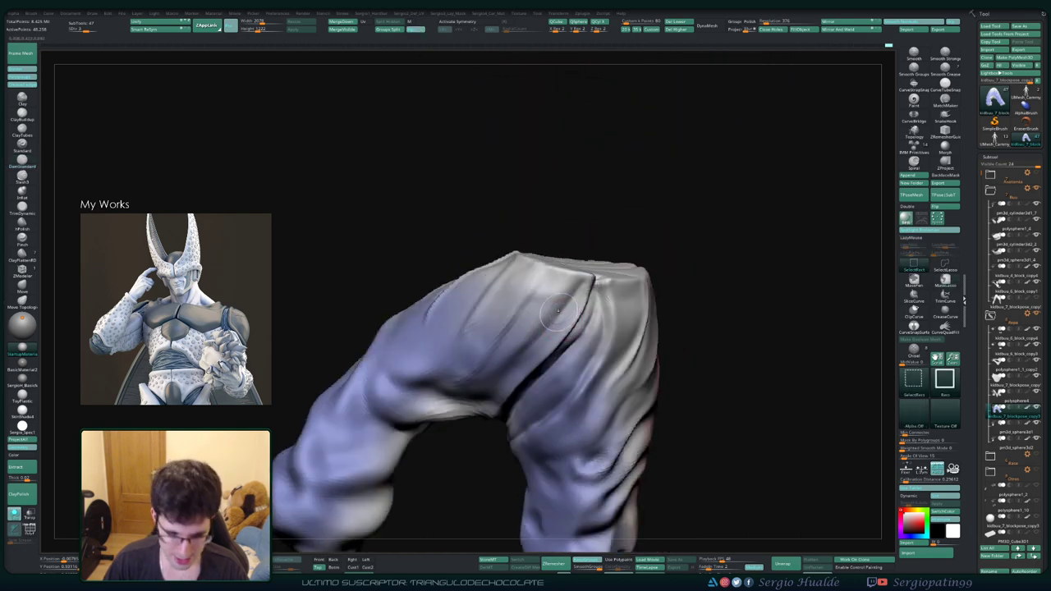
pyautogui.hotkey('ctrl', 'shift')
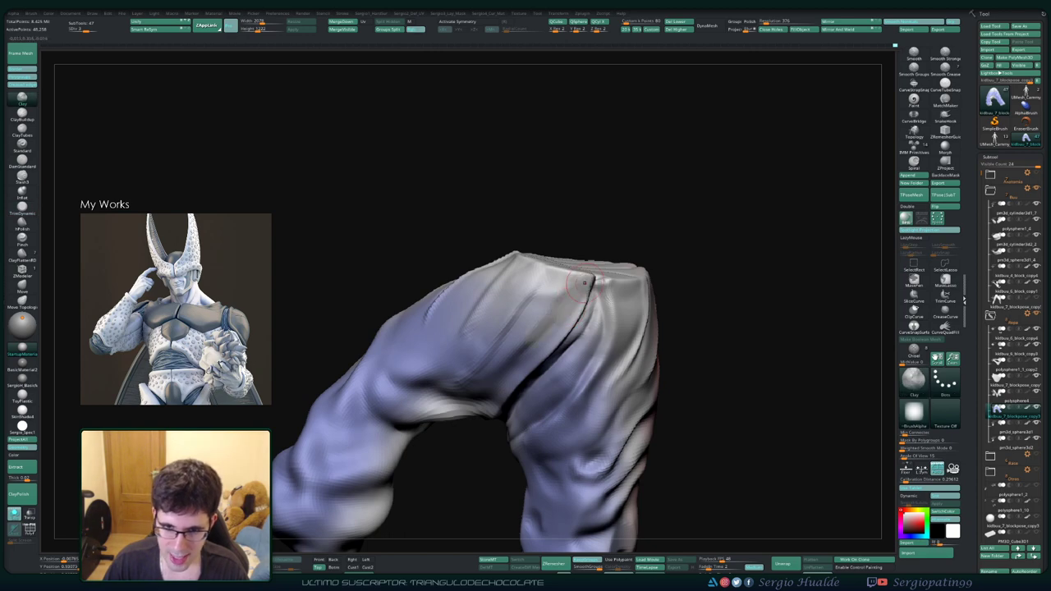
pyautogui.moveTo(515, 347); pyautogui.dragTo(566, 318, button='right')
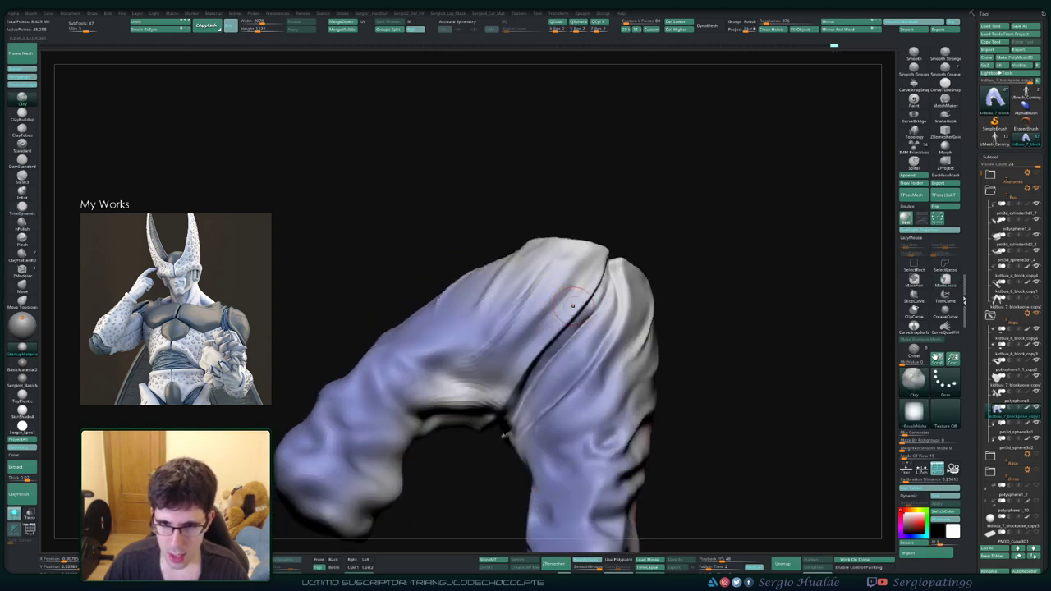
pyautogui.press('space')
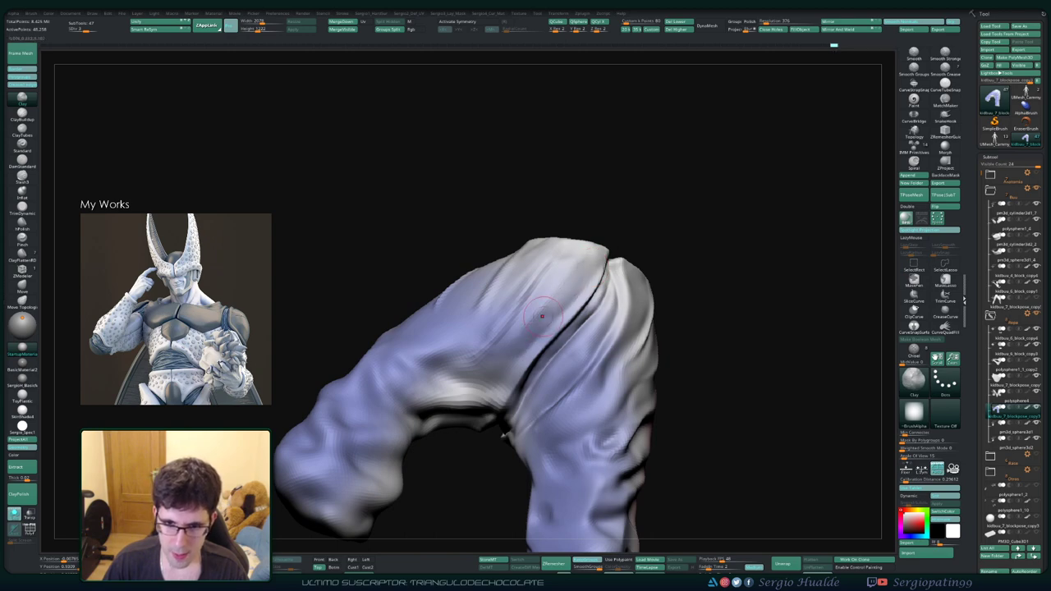
pyautogui.hotkey('ctrl', 'shift')
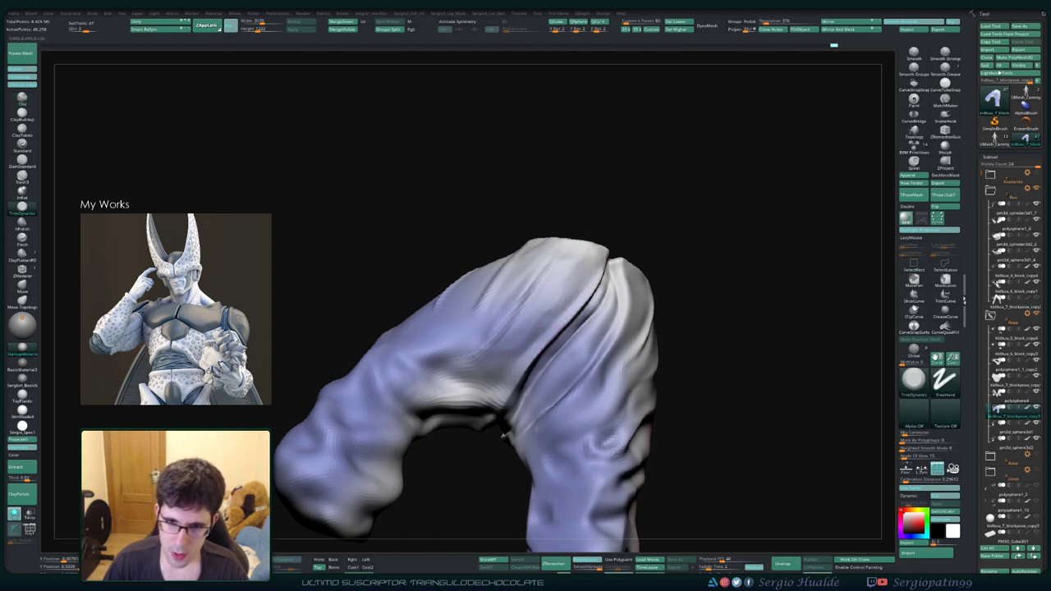
pyautogui.moveTo(579, 271); pyautogui.dragTo(593, 314)
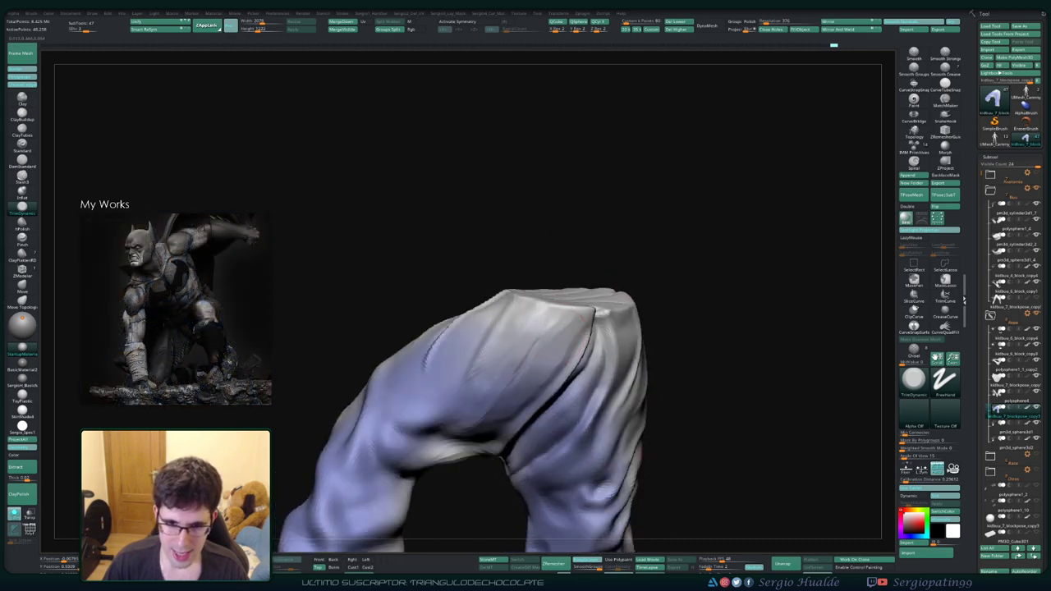
pyautogui.moveTo(492, 353)
pyautogui.mouseDown(button='right')
pyautogui.moveTo(468, 332)
pyautogui.moveTo(517, 331)
pyautogui.mouseUp(button='right')
# Step: With the DamStandard brush (B, D, S), carve a sharp crease along the pants' top waist edge
pyautogui.press('b')
pyautogui.press('d')
pyautogui.press('s')
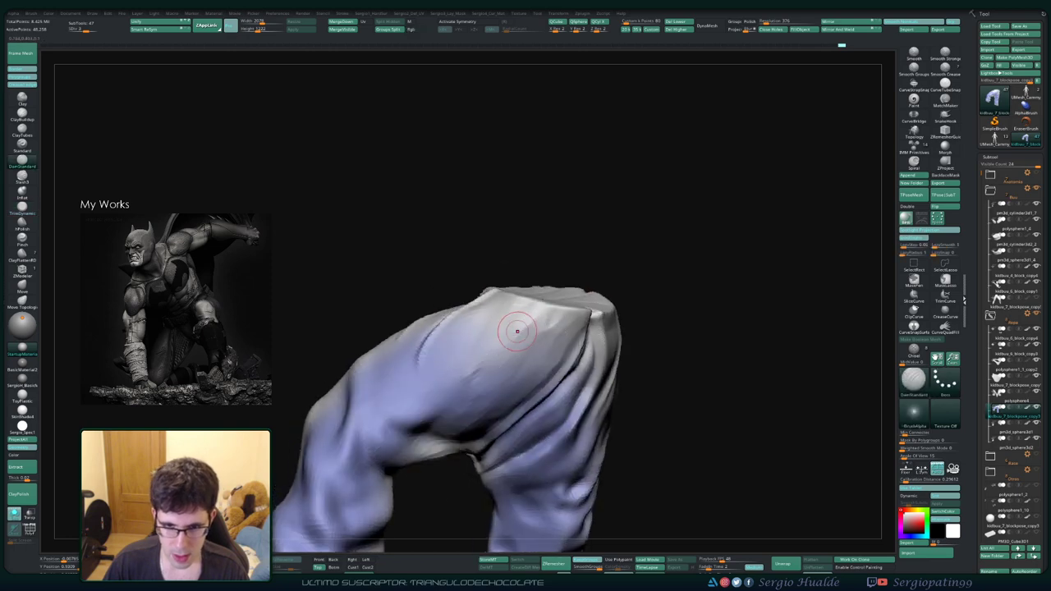
pyautogui.moveTo(482, 377)
pyautogui.mouseDown(button='right')
pyautogui.moveTo(463, 402)
pyautogui.moveTo(483, 363)
pyautogui.moveTo(544, 342)
pyautogui.moveTo(558, 314)
pyautogui.mouseUp(button='right')
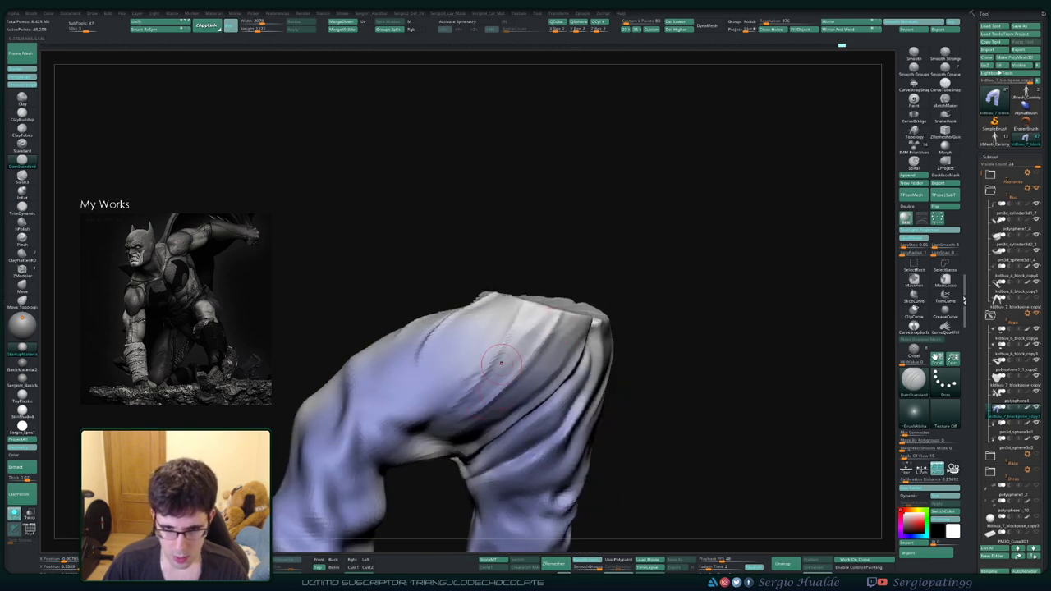
pyautogui.moveTo(499, 306); pyautogui.dragTo(530, 314)
pyautogui.moveTo(513, 351)
pyautogui.mouseDown(button='right')
pyautogui.moveTo(480, 415)
pyautogui.moveTo(532, 376)
pyautogui.moveTo(504, 312)
pyautogui.mouseUp(button='right')
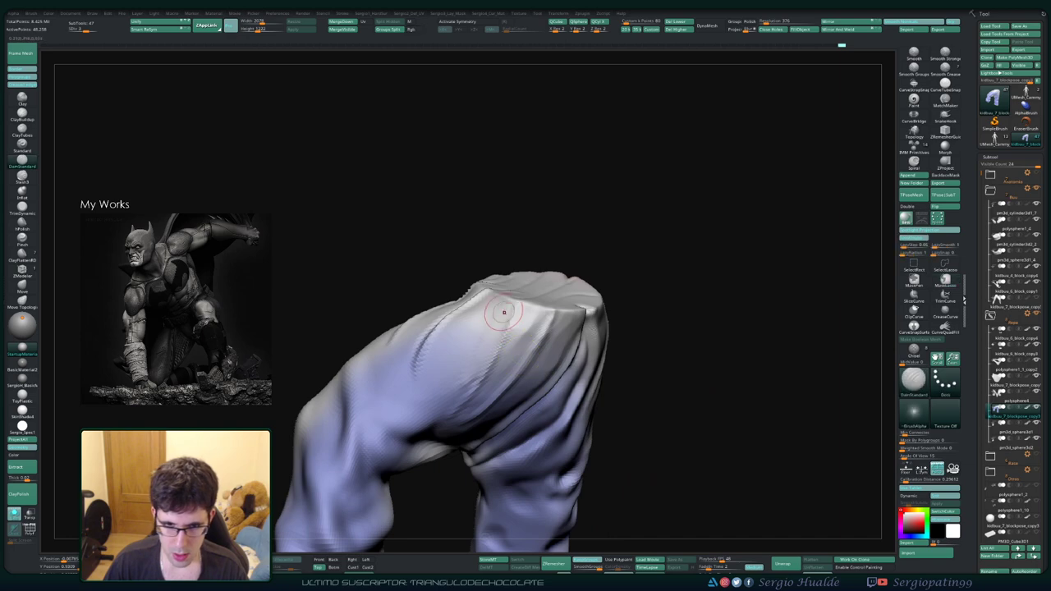
# Step: Cycle from DamStandard through Clay to TrimDynamic, then zoom out to frame both pant legs
pyautogui.moveTo(480, 404)
pyautogui.mouseDown(button='right')
pyautogui.moveTo(563, 352)
pyautogui.moveTo(524, 361)
pyautogui.moveTo(526, 383)
pyautogui.moveTo(508, 395)
pyautogui.moveTo(593, 401)
pyautogui.moveTo(455, 337)
pyautogui.moveTo(513, 424)
pyautogui.moveTo(502, 362)
pyautogui.mouseUp(button='right')
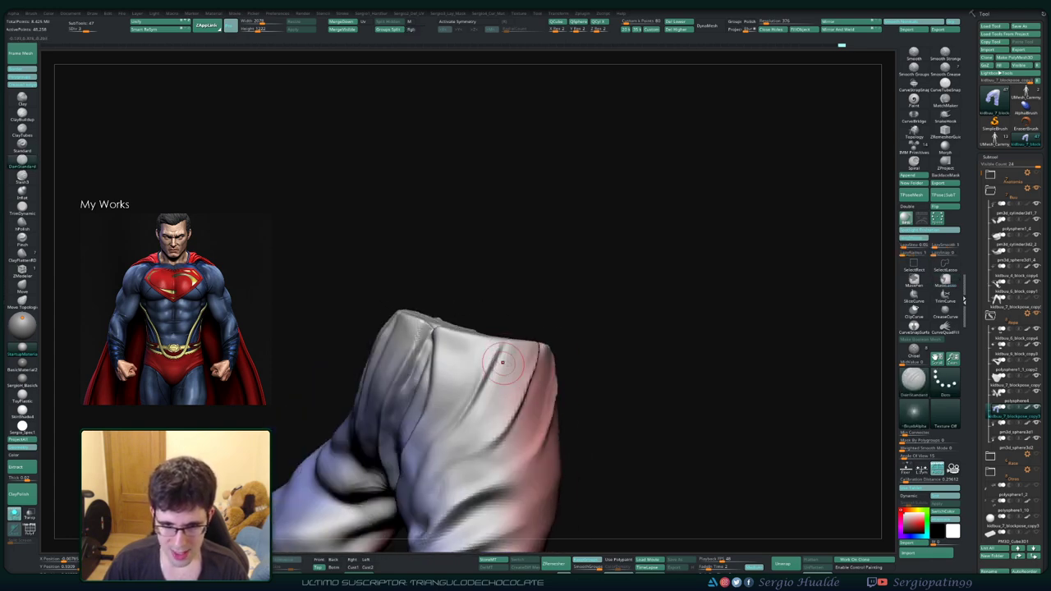
pyautogui.moveTo(468, 426)
pyautogui.mouseDown(button='right')
pyautogui.moveTo(509, 358)
pyautogui.moveTo(488, 353)
pyautogui.mouseUp(button='right')
pyautogui.press('ctrl')
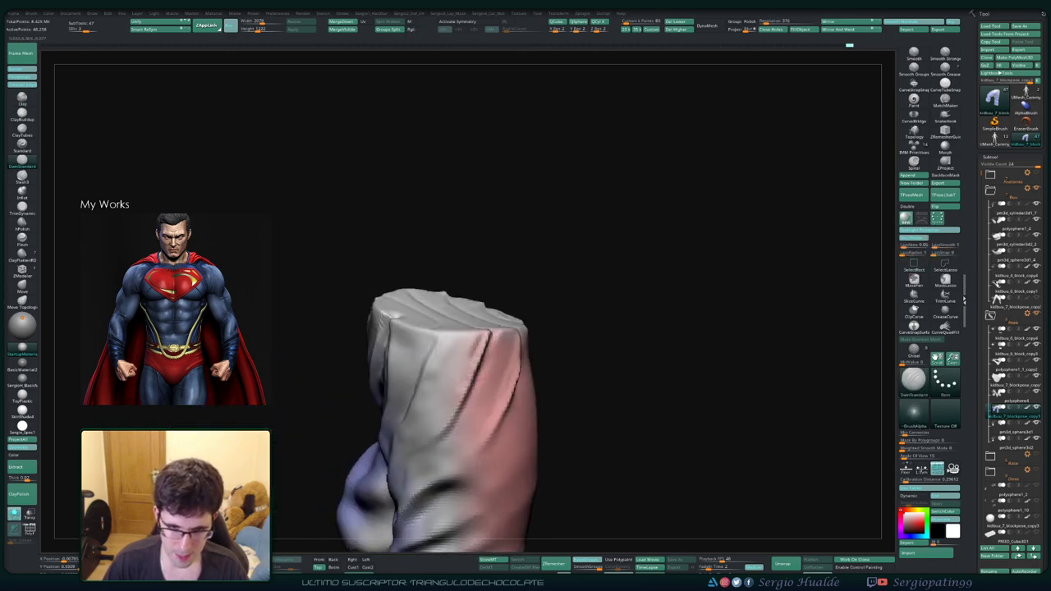
pyautogui.press('c')
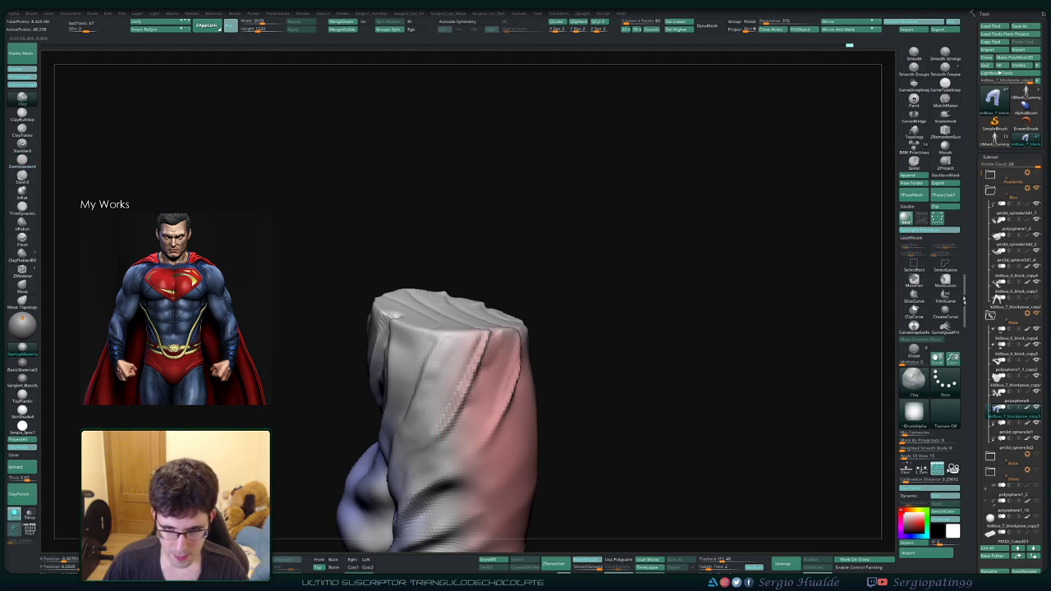
pyautogui.press('t')
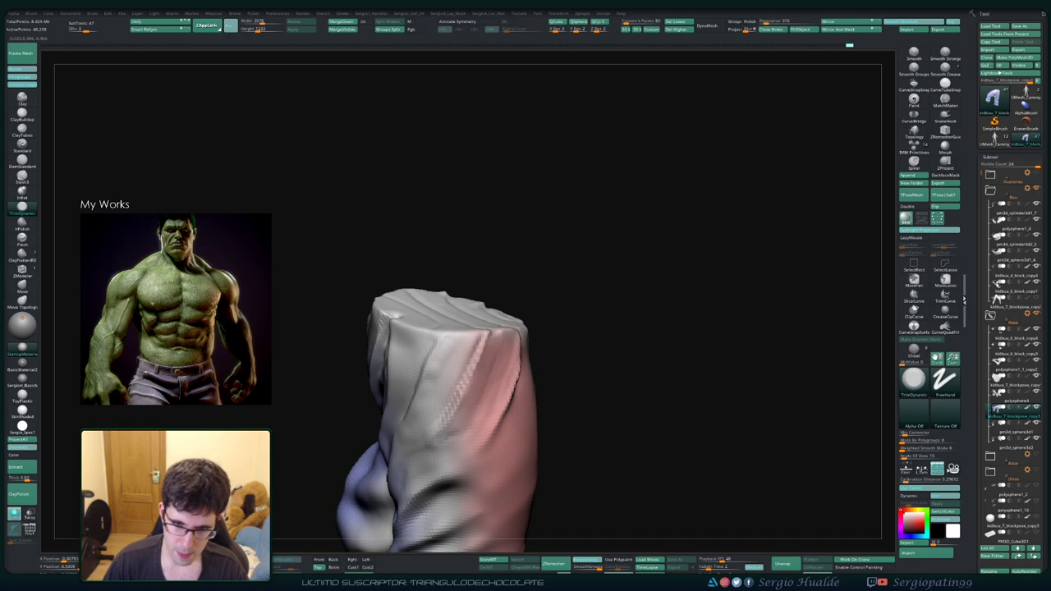
pyautogui.moveTo(444, 442); pyautogui.dragTo(460, 361, button='right')
pyautogui.moveTo(464, 427); pyautogui.dragTo(472, 423, button='right')
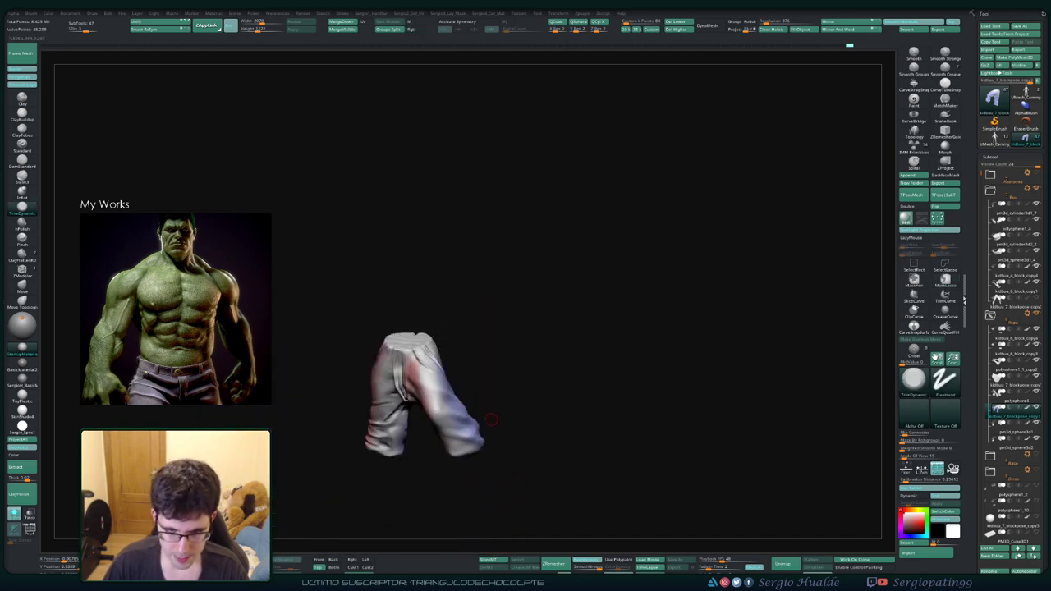
# Step: Toggle Solo off and on, pick the Standard brush (B, S, T), and orbit both pant legs
pyautogui.moveTo(517, 362)
pyautogui.mouseDown(button='right')
pyautogui.moveTo(529, 335)
pyautogui.moveTo(528, 372)
pyautogui.moveTo(521, 364)
pyautogui.moveTo(481, 409)
pyautogui.mouseUp(button='right')
pyautogui.keyDown('ctrl'); pyautogui.keyDown('shift'); pyautogui.click(575, 369); pyautogui.keyUp('shift'); pyautogui.keyUp('ctrl')
pyautogui.keyDown('ctrl'); pyautogui.keyDown('shift'); pyautogui.click(522, 367); pyautogui.keyUp('shift'); pyautogui.keyUp('ctrl')
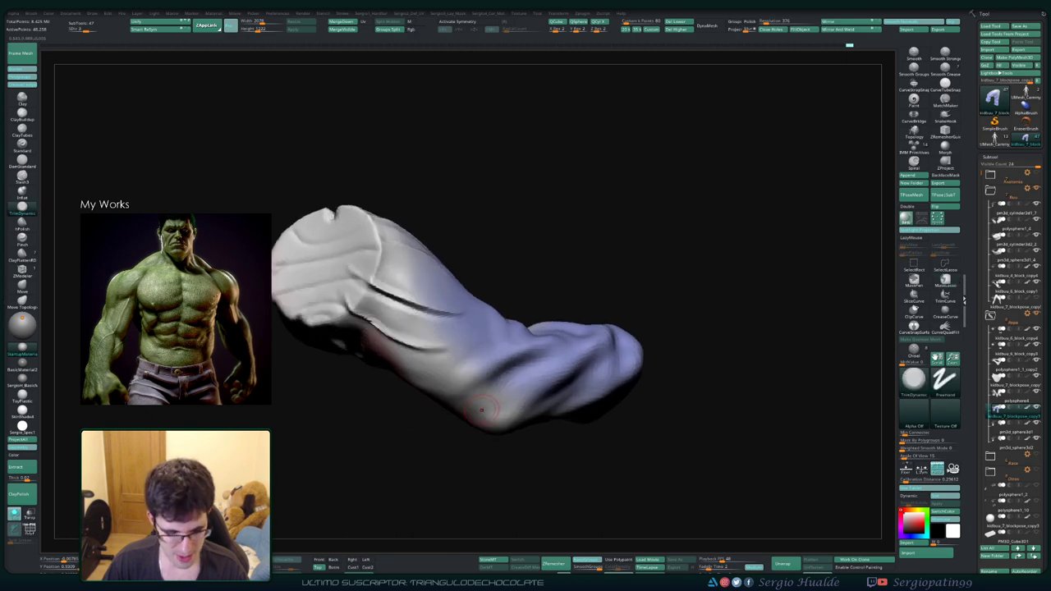
pyautogui.press('b')
pyautogui.press('s')
pyautogui.press('t')
pyautogui.moveTo(496, 371)
pyautogui.mouseDown(button='right')
pyautogui.moveTo(519, 384)
pyautogui.moveTo(544, 353)
pyautogui.mouseUp(button='right')
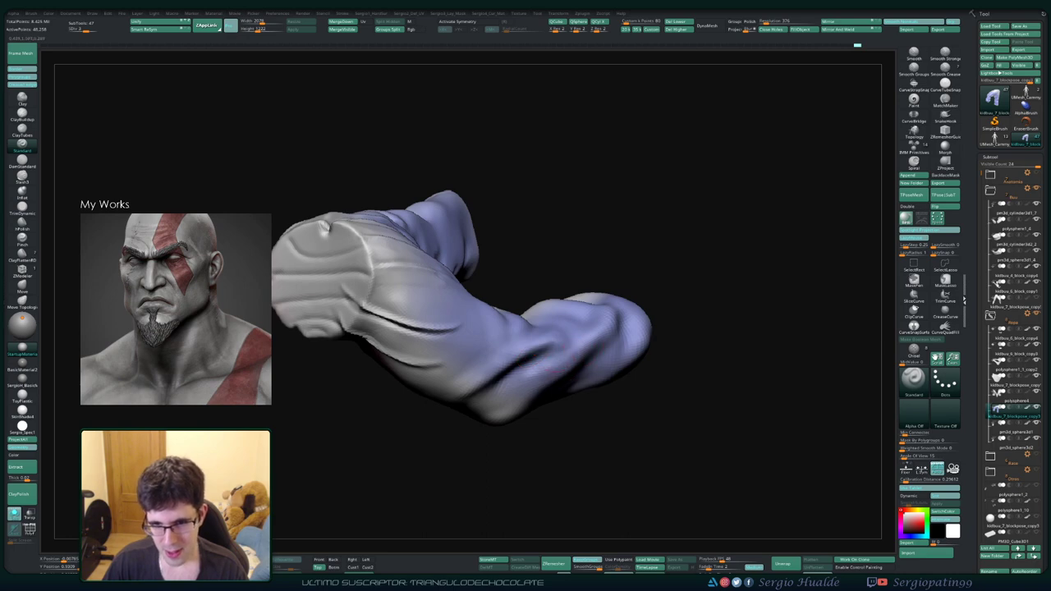
pyautogui.moveTo(535, 362)
pyautogui.mouseDown(button='right')
pyautogui.moveTo(591, 353)
pyautogui.moveTo(542, 381)
pyautogui.moveTo(567, 408)
pyautogui.mouseUp(button='right')
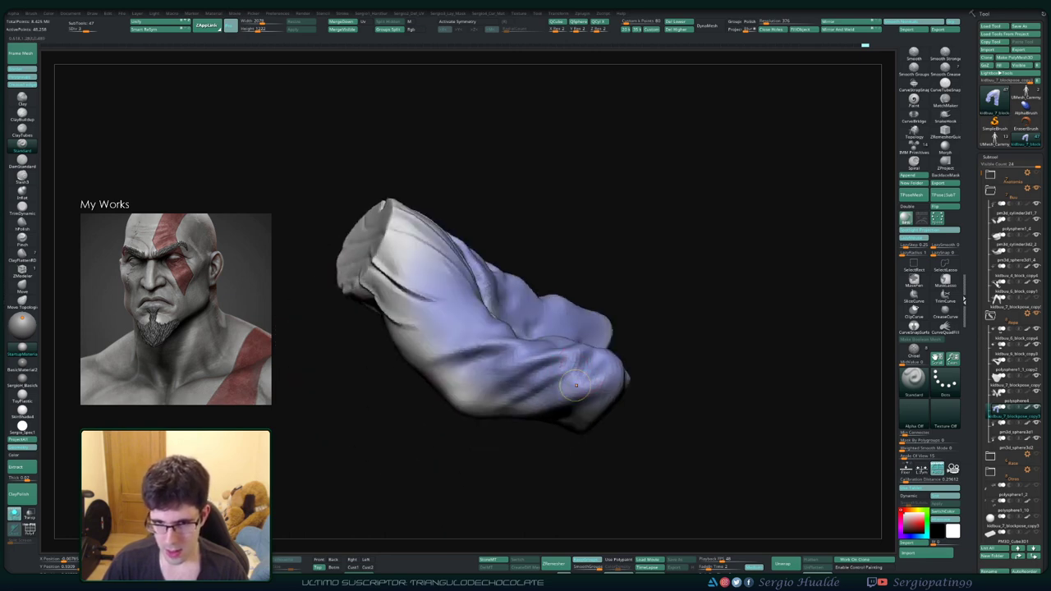
pyautogui.moveTo(591, 381)
pyautogui.mouseDown(button='right')
pyautogui.moveTo(591, 398)
pyautogui.moveTo(602, 391)
pyautogui.moveTo(567, 386)
pyautogui.mouseUp(button='right')
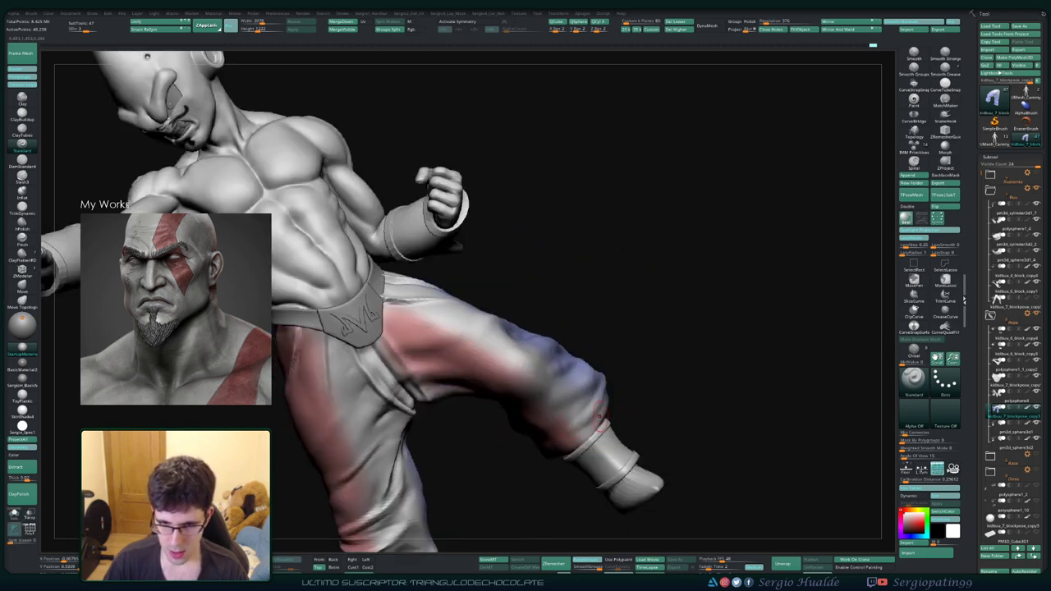
# Step: Orbit the full Kid Buu around the legs and spear, then select the Clay brush
pyautogui.moveTo(591, 419)
pyautogui.mouseDown(button='right')
pyautogui.moveTo(620, 379)
pyautogui.moveTo(576, 422)
pyautogui.mouseUp(button='right')
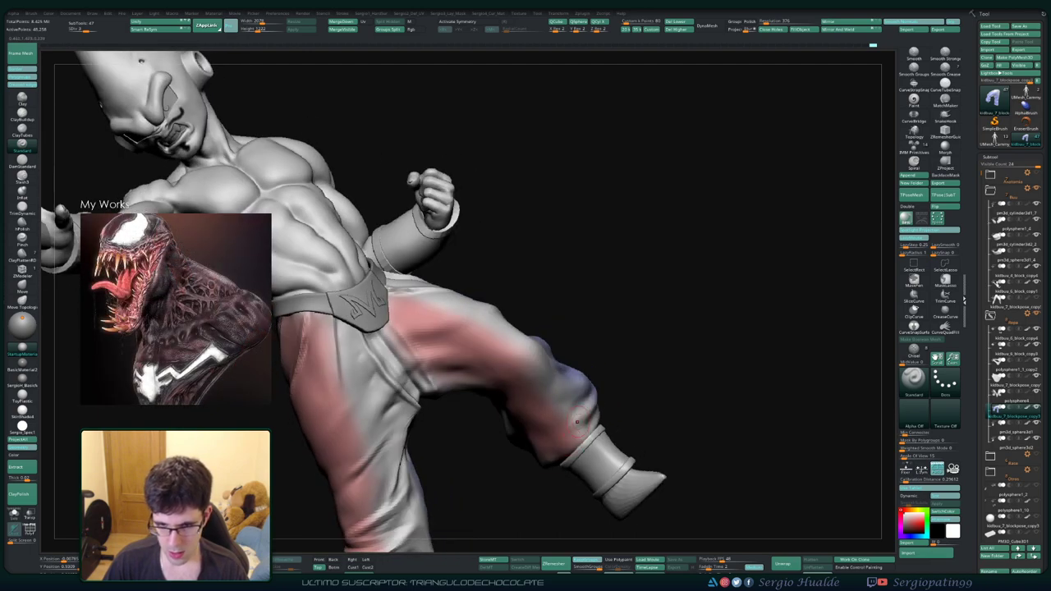
pyautogui.moveTo(539, 458); pyautogui.dragTo(566, 435, button='right')
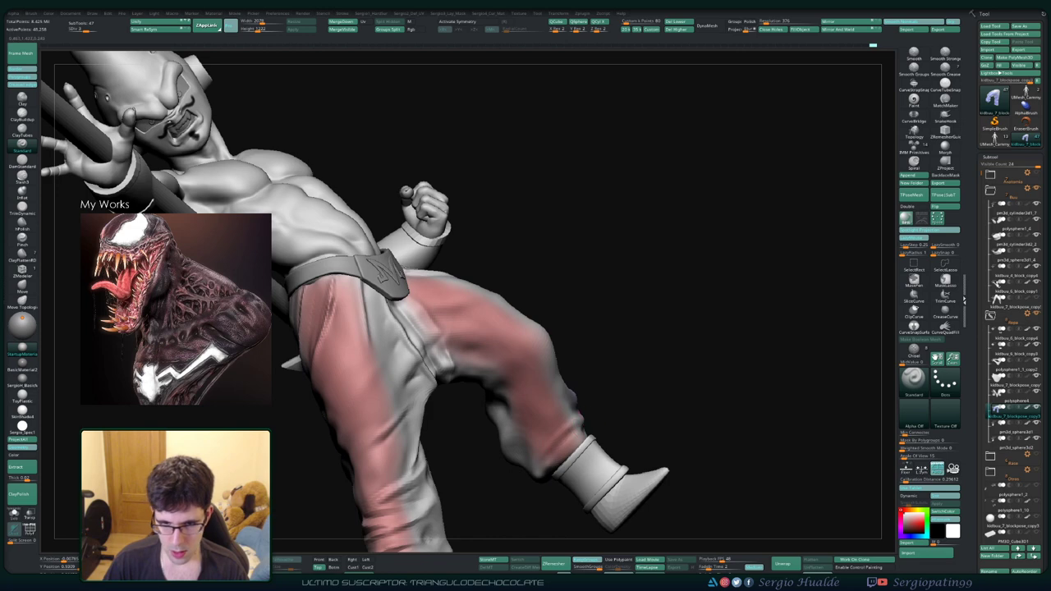
pyautogui.moveTo(538, 473); pyautogui.dragTo(538, 445, button='right')
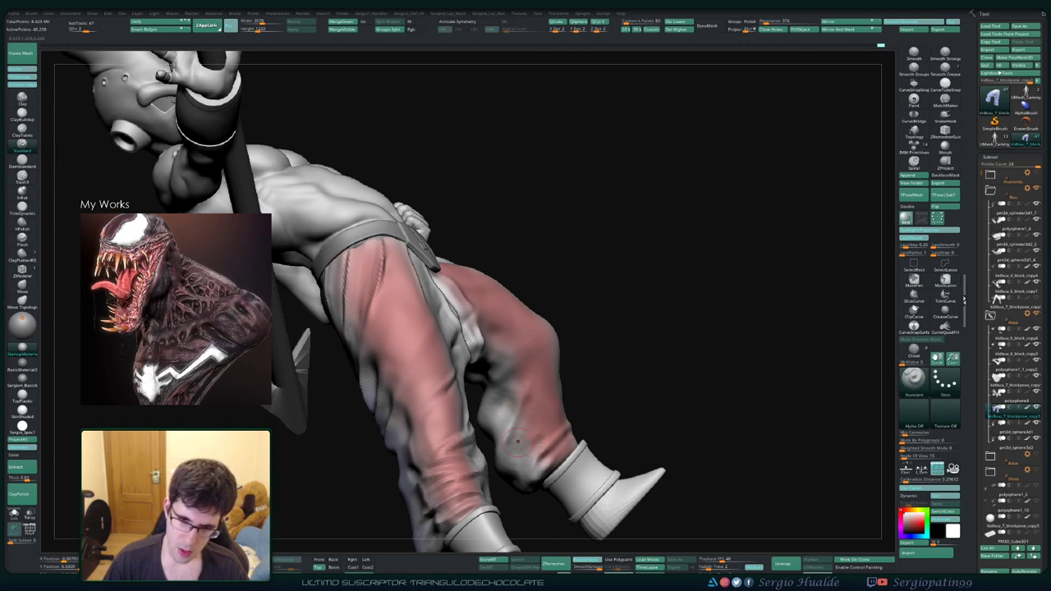
pyautogui.moveTo(505, 386)
pyautogui.mouseDown(button='right')
pyautogui.moveTo(532, 448)
pyautogui.moveTo(503, 453)
pyautogui.moveTo(515, 414)
pyautogui.moveTo(508, 427)
pyautogui.mouseUp(button='right')
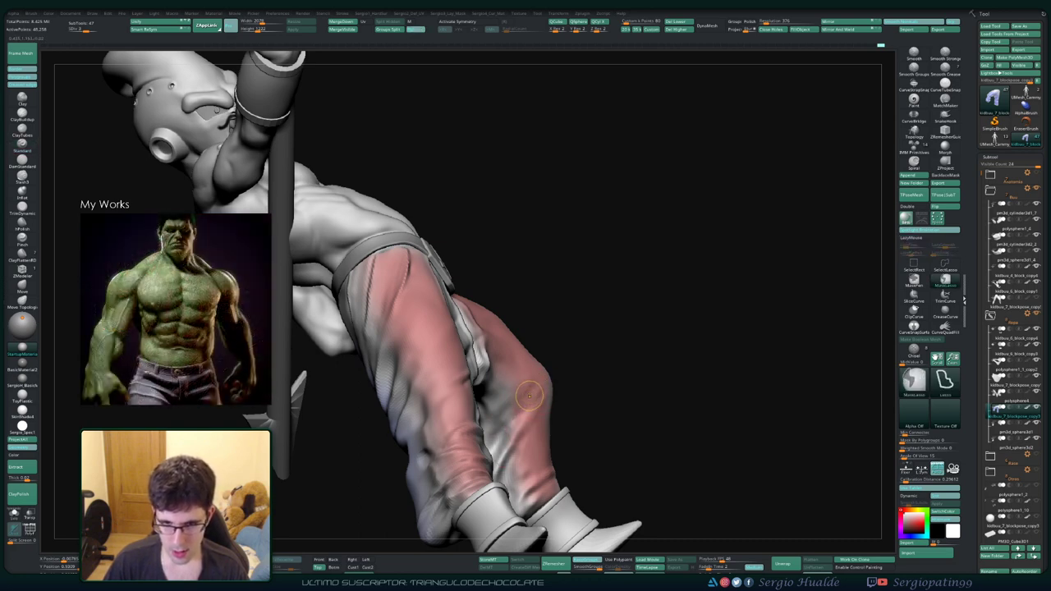
pyautogui.moveTo(505, 423); pyautogui.dragTo(523, 395, button='right')
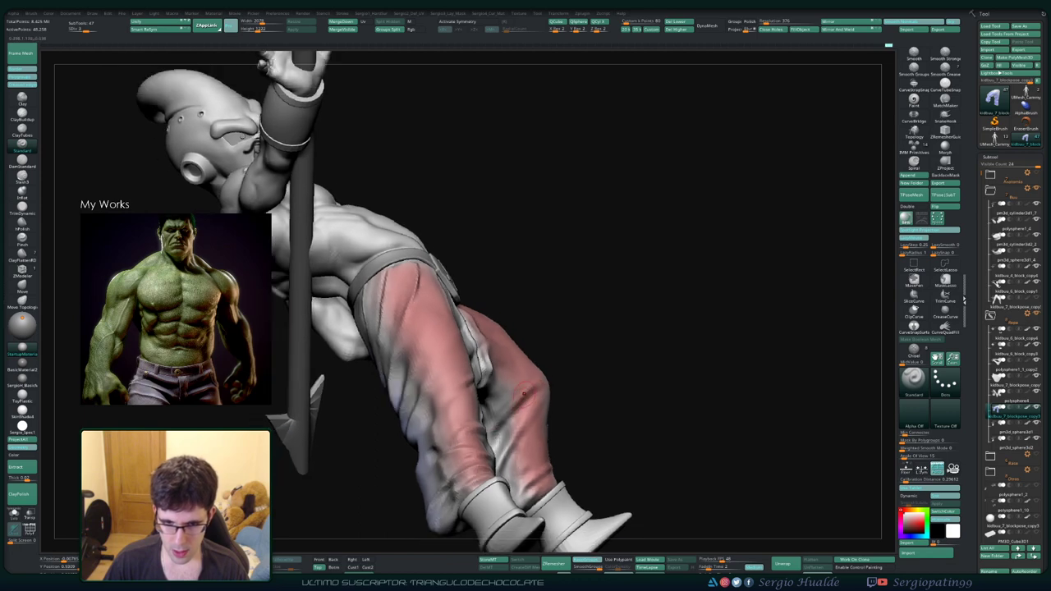
pyautogui.moveTo(491, 440)
pyautogui.mouseDown(button='right')
pyautogui.moveTo(496, 403)
pyautogui.moveTo(485, 435)
pyautogui.mouseUp(button='right')
pyautogui.press('b')
pyautogui.press('c')
pyautogui.press('y')
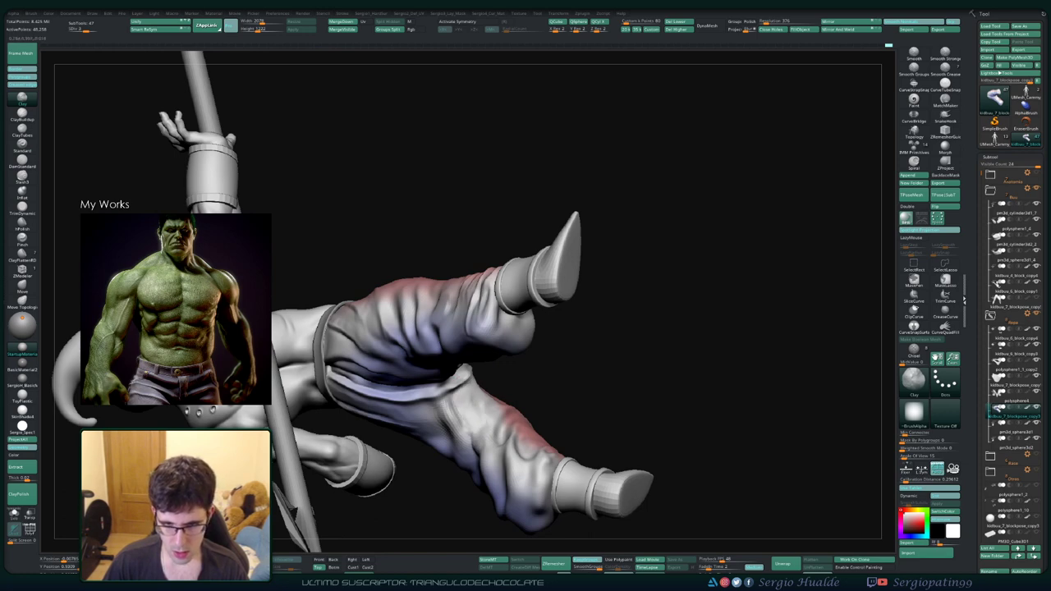
# Step: Orbit around the legs and spear until the whole figure stands upright and centred
pyautogui.moveTo(491, 436)
pyautogui.mouseDown(button='right')
pyautogui.moveTo(484, 404)
pyautogui.moveTo(476, 415)
pyautogui.mouseUp(button='right')
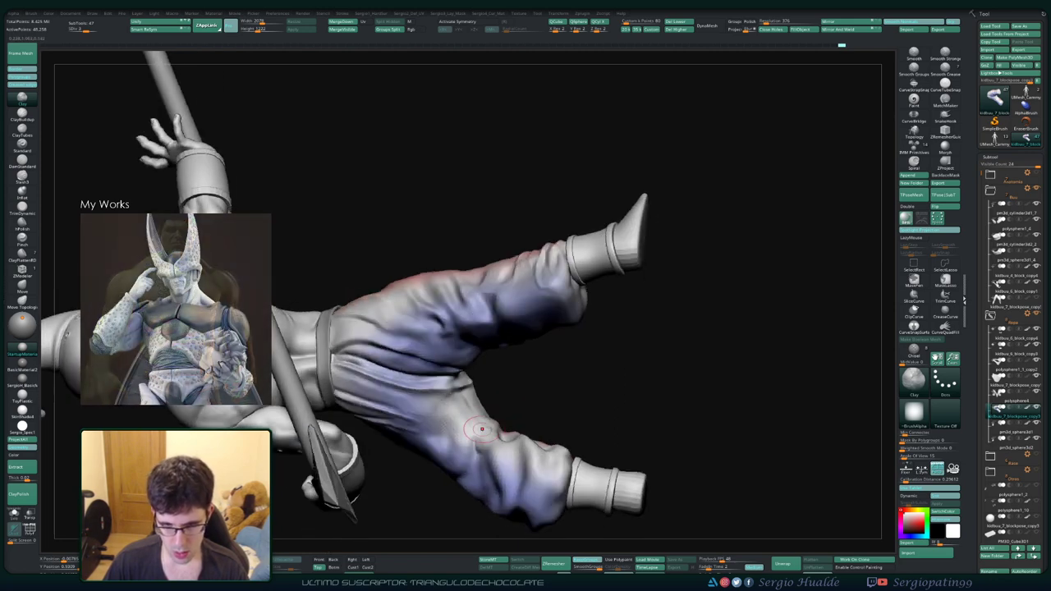
pyautogui.moveTo(477, 422)
pyautogui.mouseDown(button='right')
pyautogui.moveTo(437, 407)
pyautogui.moveTo(525, 362)
pyautogui.mouseUp(button='right')
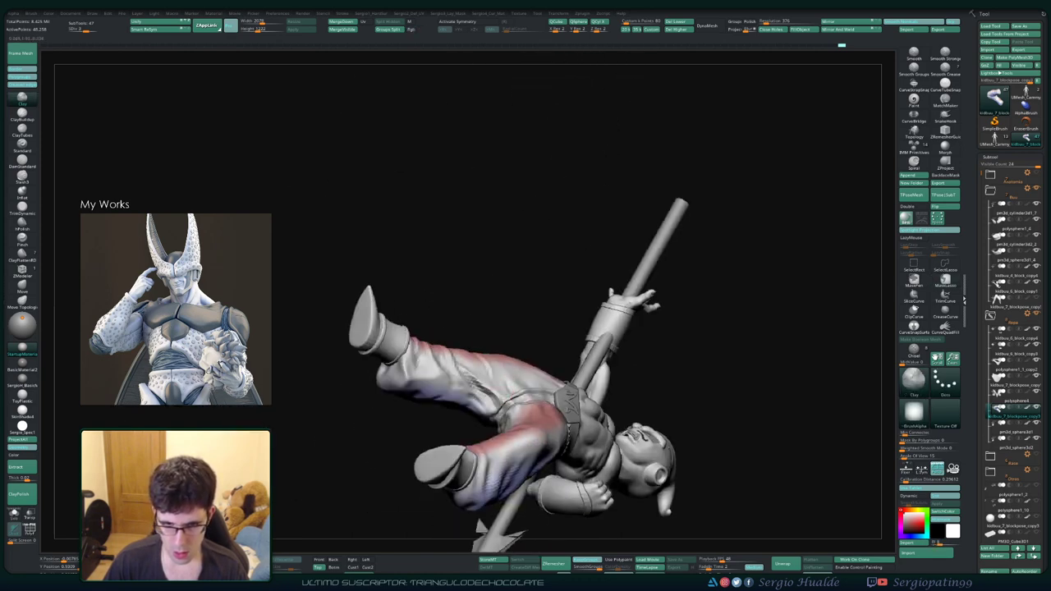
pyautogui.moveTo(473, 421)
pyautogui.mouseDown(button='right')
pyautogui.moveTo(478, 397)
pyautogui.moveTo(497, 391)
pyautogui.mouseUp(button='right')
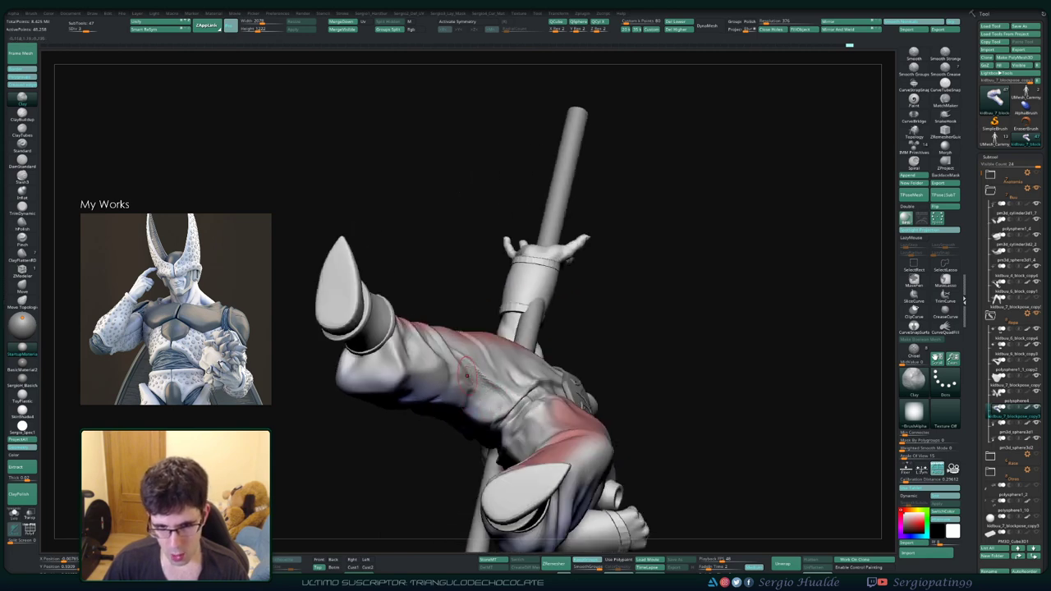
pyautogui.moveTo(491, 400)
pyautogui.mouseDown(button='right')
pyautogui.moveTo(458, 434)
pyautogui.moveTo(493, 411)
pyautogui.moveTo(620, 415)
pyautogui.moveTo(603, 435)
pyautogui.moveTo(639, 443)
pyautogui.moveTo(611, 443)
pyautogui.moveTo(648, 433)
pyautogui.moveTo(631, 432)
pyautogui.mouseUp(button='right')
# Step: With the Standard brush, raise a fold ridge on the back of the lower pant leg, then reframe
pyautogui.press('b')
pyautogui.press('s')
pyautogui.press('t')
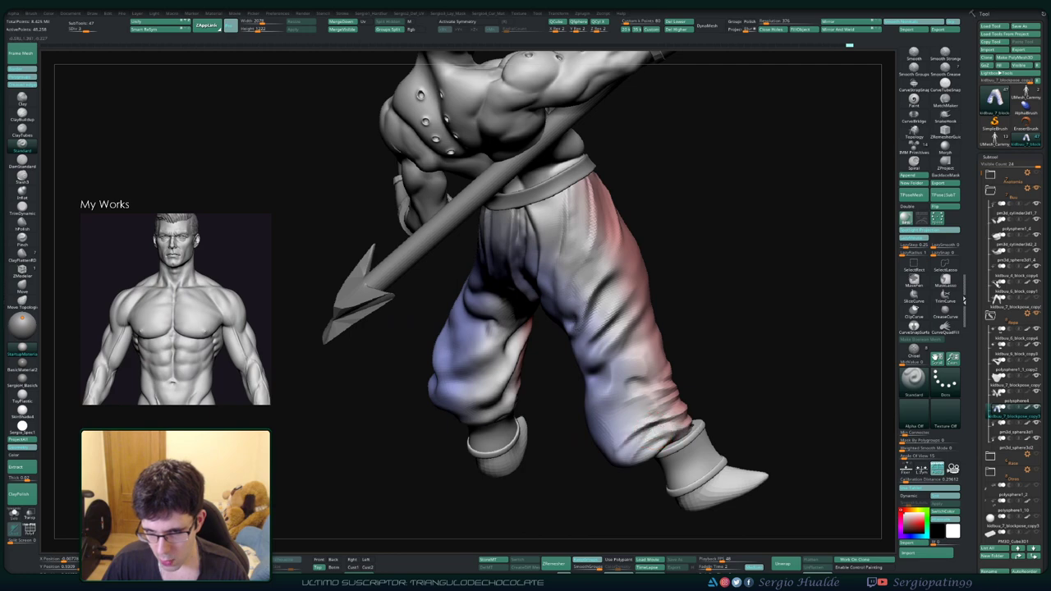
pyautogui.moveTo(616, 435); pyautogui.dragTo(620, 443, button='right')
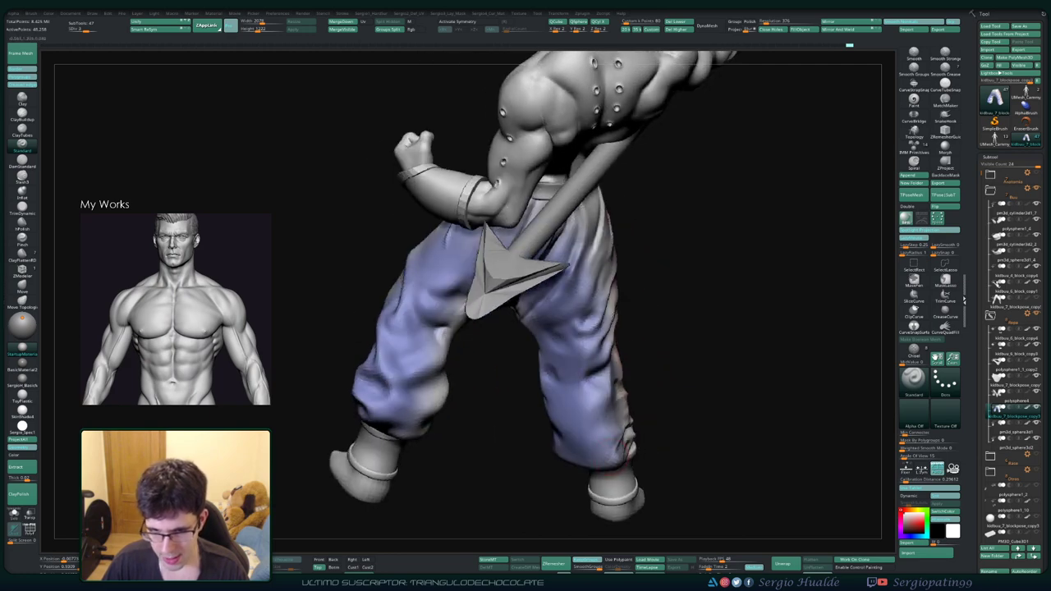
pyautogui.moveTo(625, 435); pyautogui.dragTo(617, 414)
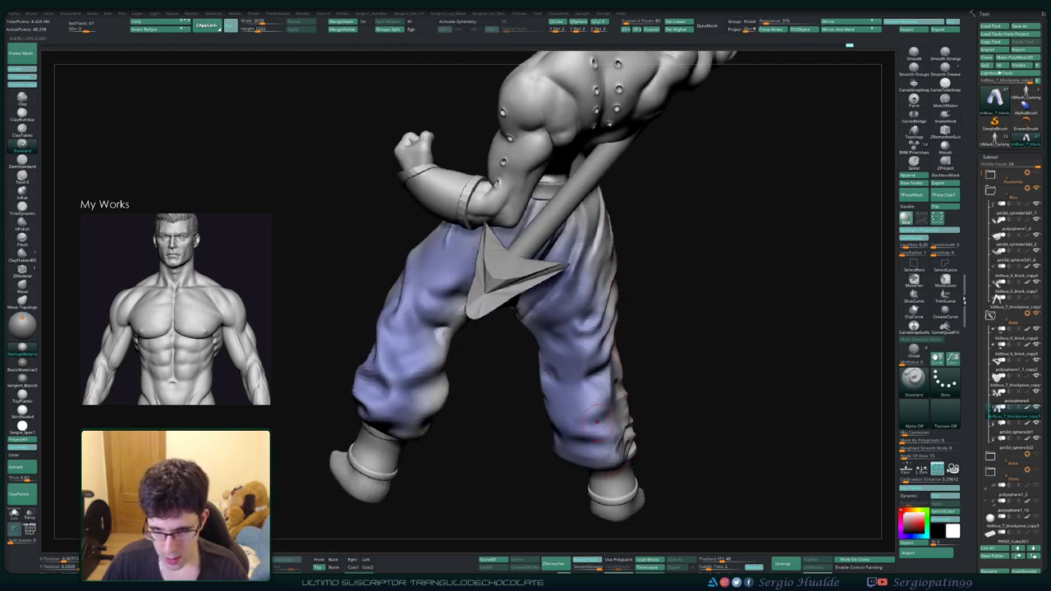
pyautogui.moveTo(596, 421)
pyautogui.mouseDown(button='right')
pyautogui.moveTo(584, 410)
pyautogui.moveTo(574, 423)
pyautogui.mouseUp(button='right')
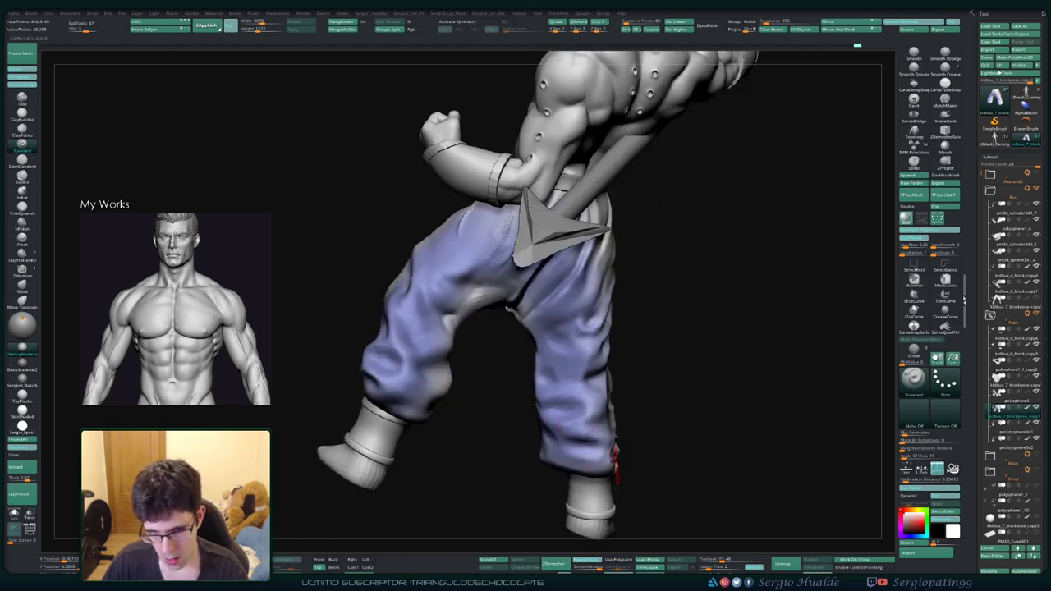
pyautogui.moveTo(616, 469)
pyautogui.mouseDown(button='right')
pyautogui.moveTo(611, 453)
pyautogui.moveTo(562, 442)
pyautogui.moveTo(585, 442)
pyautogui.mouseUp(button='right')
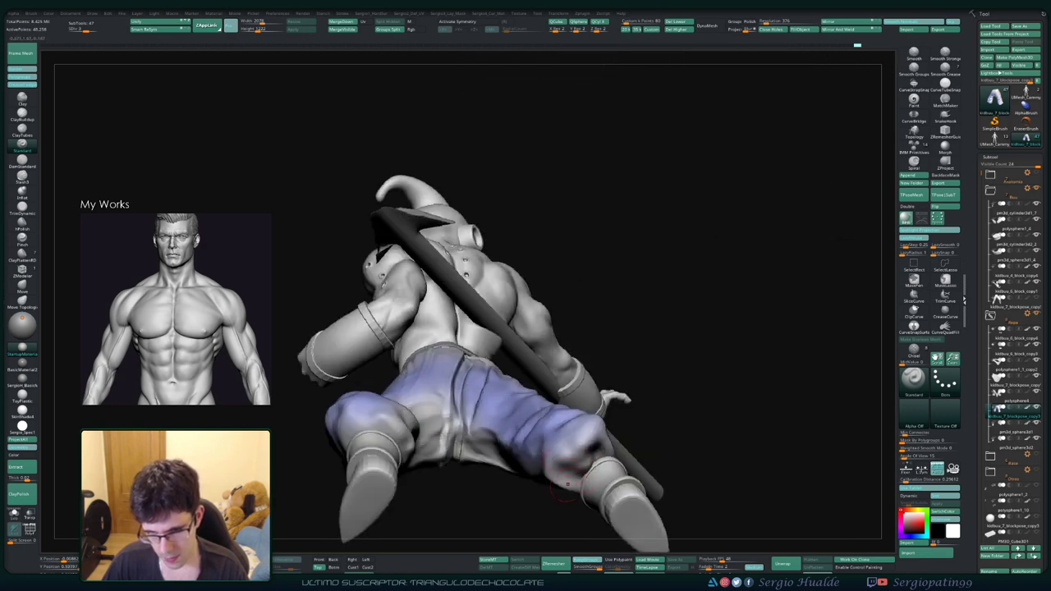
pyautogui.moveTo(575, 481)
pyautogui.mouseDown(button='right')
pyautogui.moveTo(574, 440)
pyautogui.moveTo(580, 479)
pyautogui.moveTo(557, 457)
pyautogui.moveTo(538, 469)
pyautogui.mouseUp(button='right')
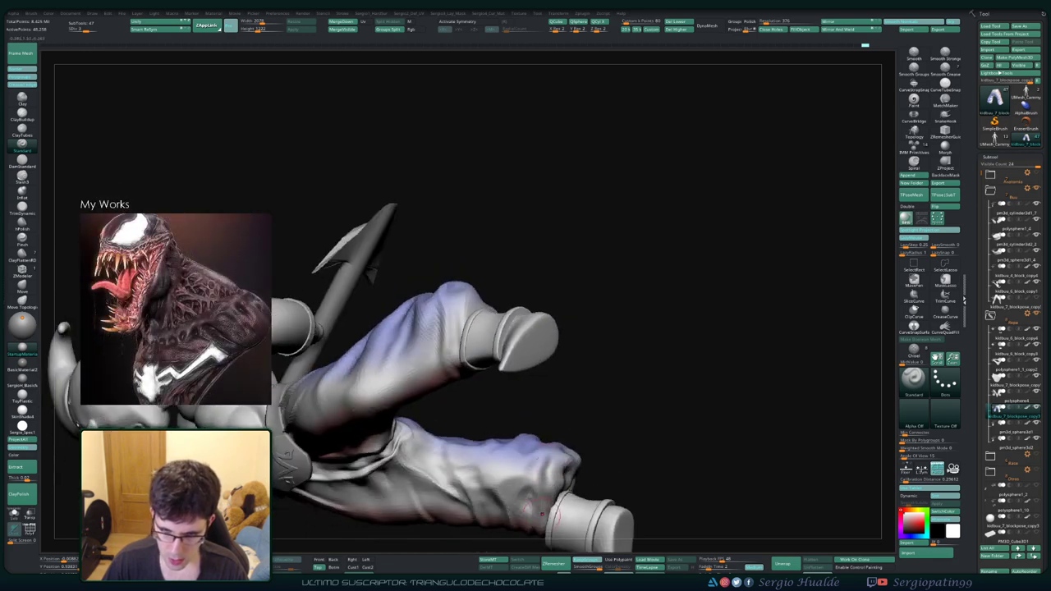
pyautogui.moveTo(527, 506)
pyautogui.mouseDown(button='right')
pyautogui.moveTo(540, 508)
pyautogui.moveTo(558, 460)
pyautogui.mouseUp(button='right')
pyautogui.moveTo(537, 357)
pyautogui.mouseDown(button='right')
pyautogui.moveTo(669, 369)
pyautogui.moveTo(673, 350)
pyautogui.moveTo(599, 387)
pyautogui.moveTo(744, 260)
pyautogui.mouseUp(button='right')
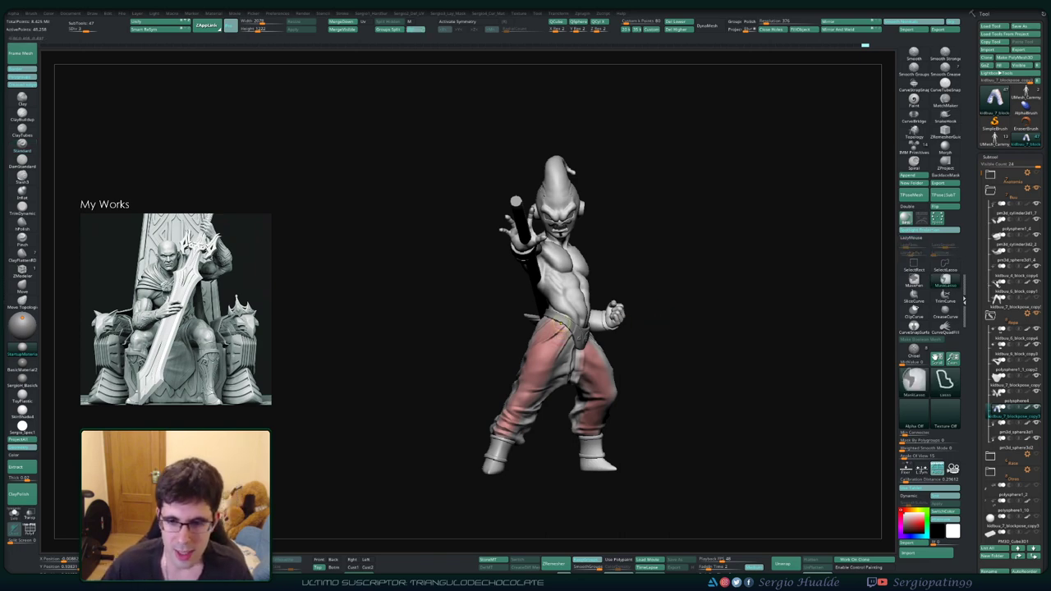
# Step: Zoom in on the isolated pants and orbit them to a three-quarter side view
pyautogui.scroll(5, 557, 329)
pyautogui.scroll(2, 554, 370)
pyautogui.scroll(3, 553, 371)
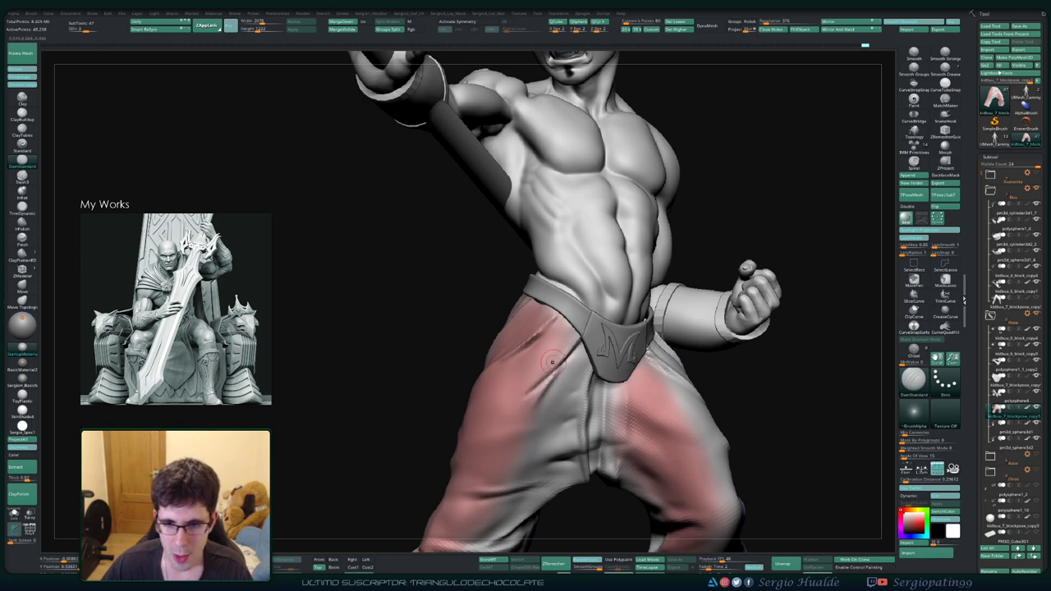
pyautogui.press('shift')
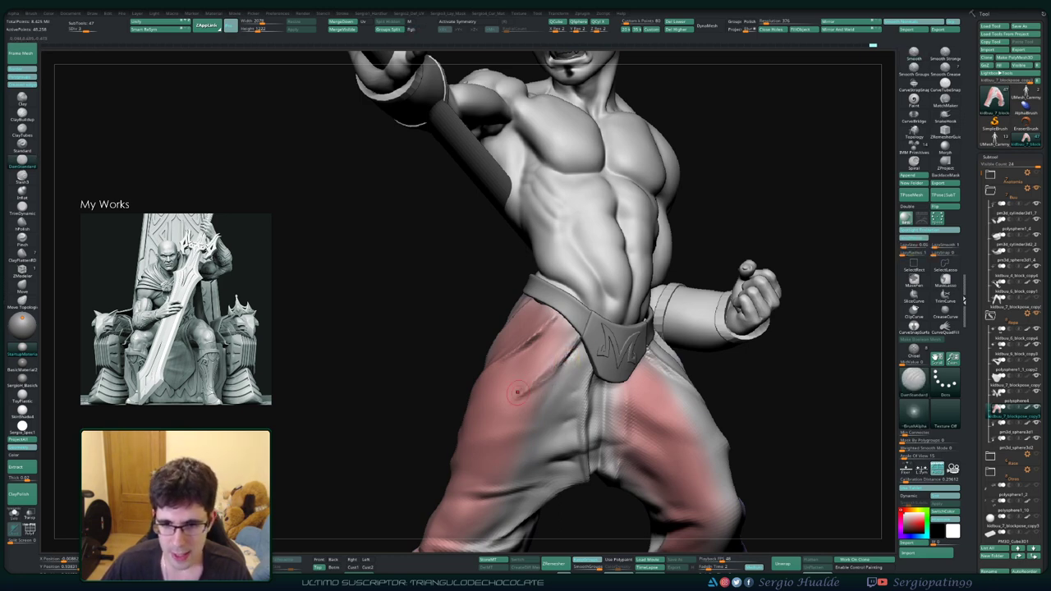
pyautogui.press('space')
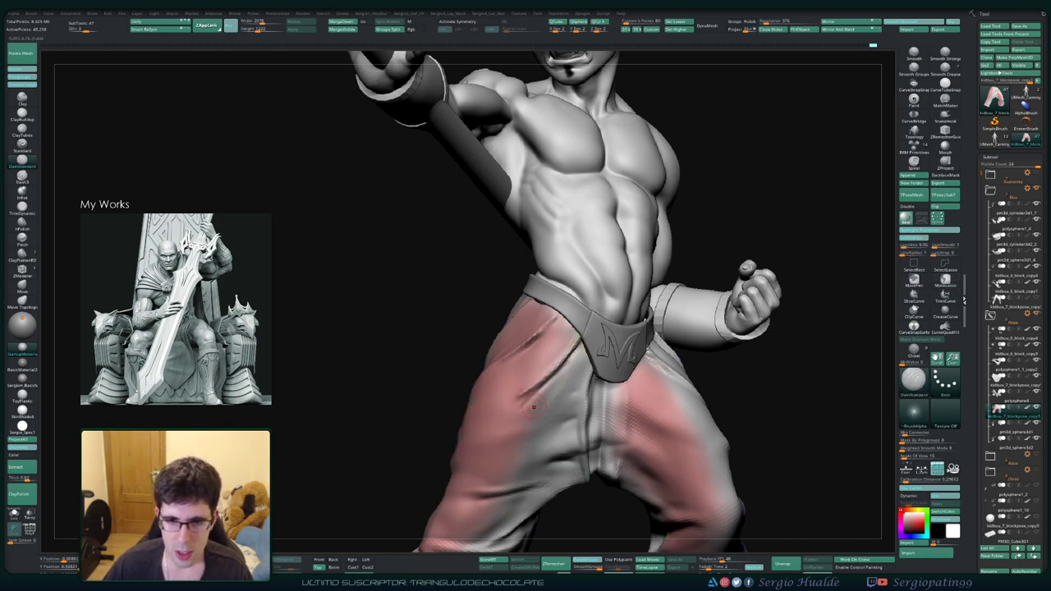
pyautogui.press('shift')
pyautogui.moveTo(780, 205); pyautogui.dragTo(863, 210)
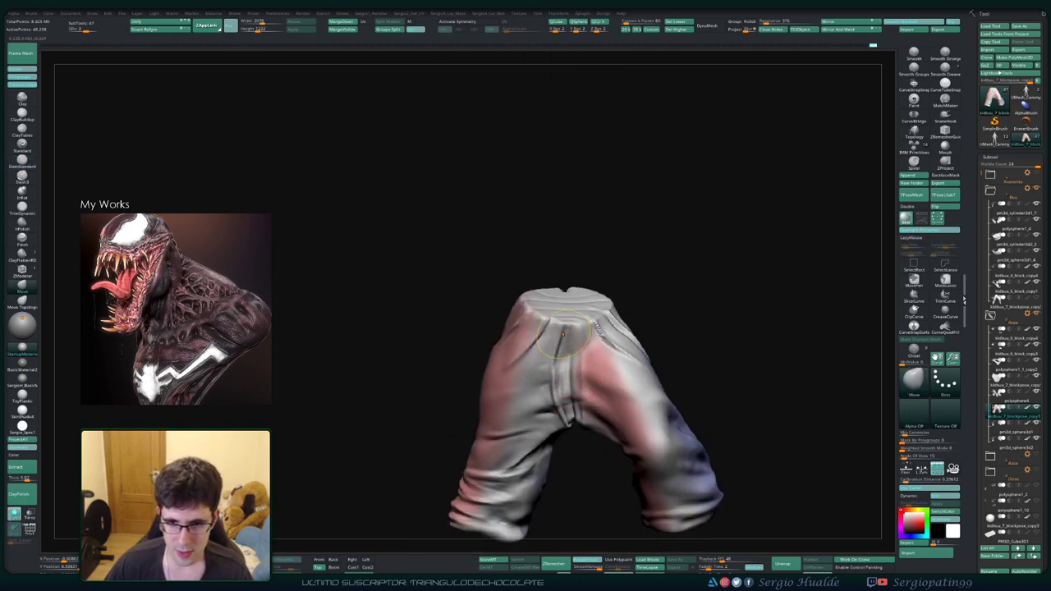
# Step: Lasso-mask a band down the pants front, invert the mask, then clear it
pyautogui.moveTo(561, 317)
pyautogui.keyDown('ctrl'); pyautogui.mouseDown()
pyautogui.moveTo(545, 396)
pyautogui.moveTo(574, 305)
pyautogui.mouseUp(); pyautogui.keyUp('ctrl')
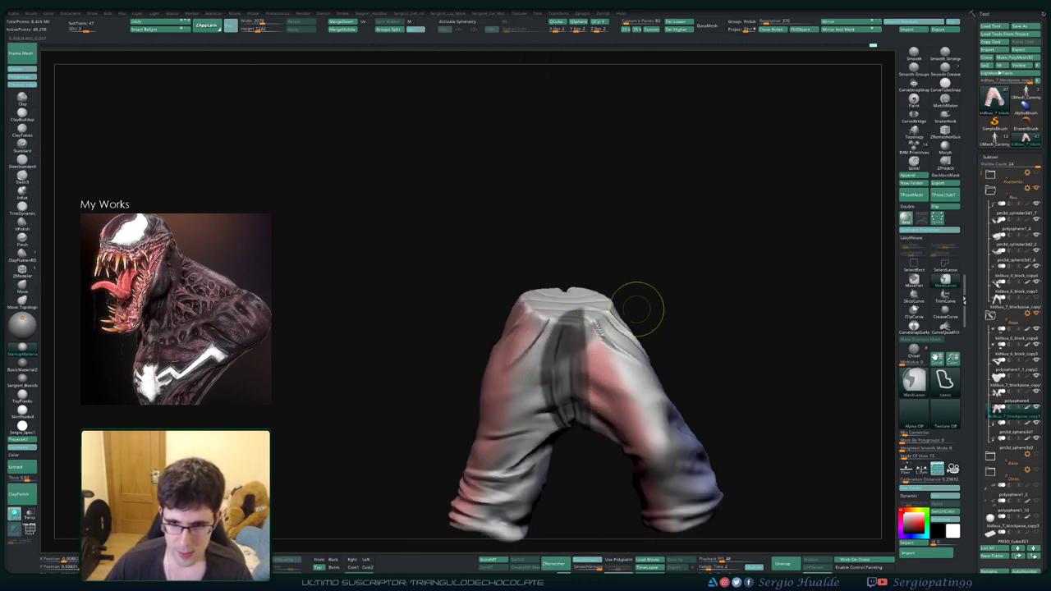
pyautogui.moveTo(638, 305); pyautogui.dragTo(625, 303)
pyautogui.hotkey('ctrl', 'i')
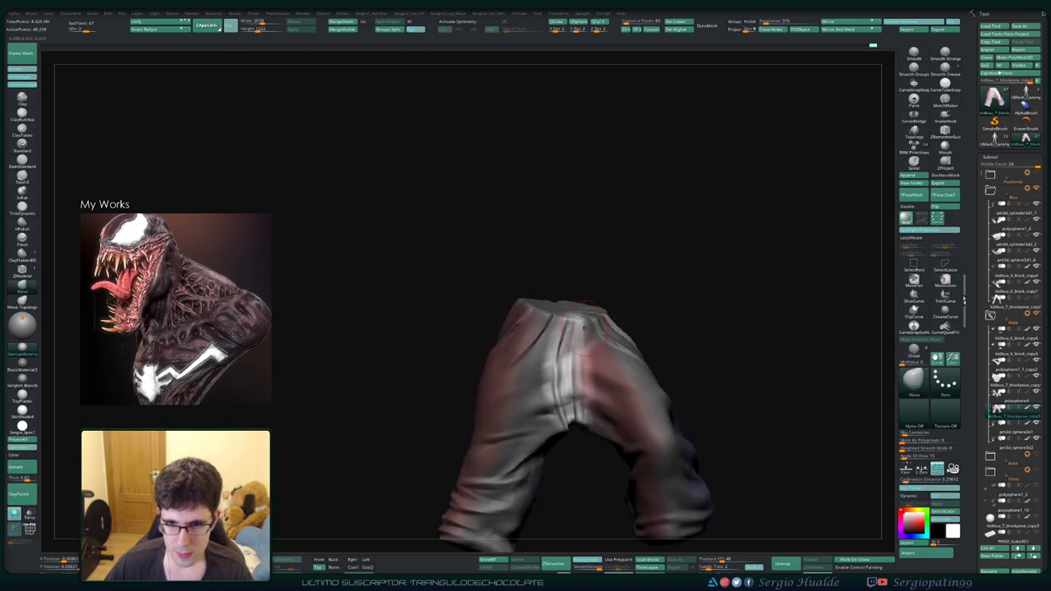
pyautogui.press('ctrl')
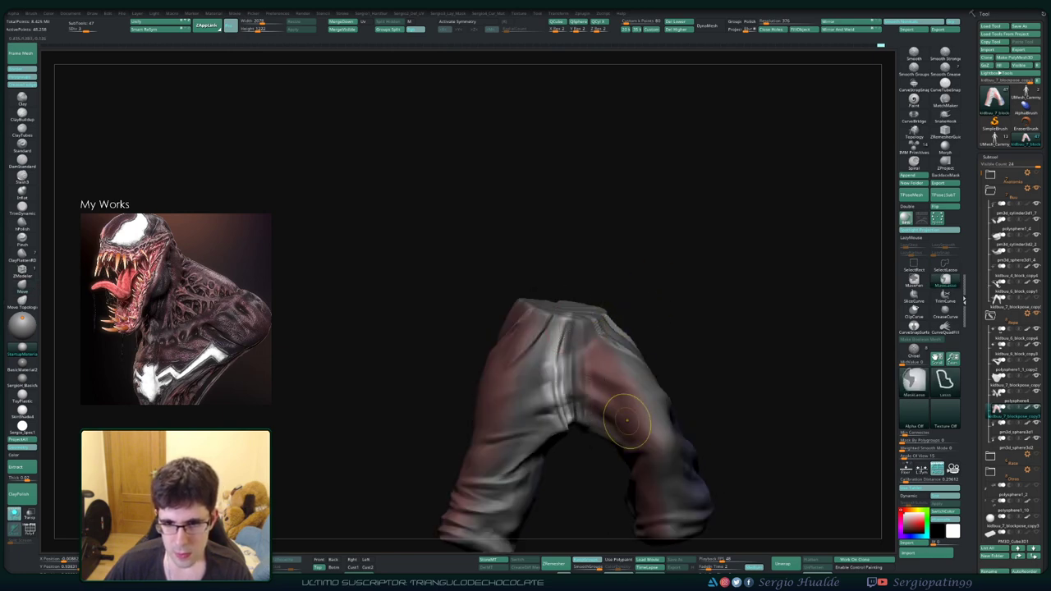
pyautogui.keyDown('ctrl'); pyautogui.moveTo(566, 296); pyautogui.dragTo(574, 345); pyautogui.keyUp('ctrl')
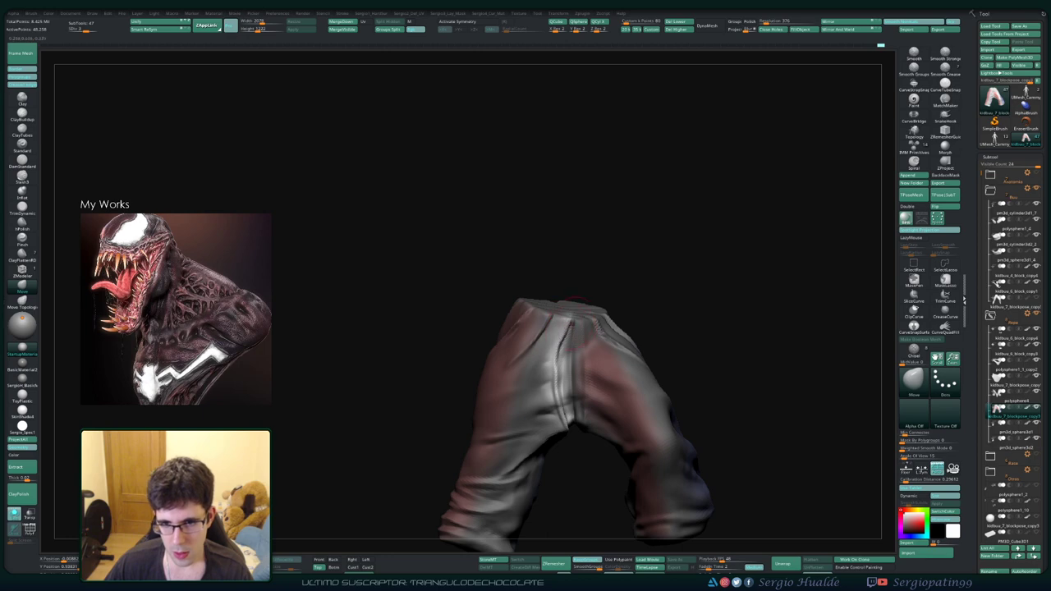
pyautogui.press('shift')
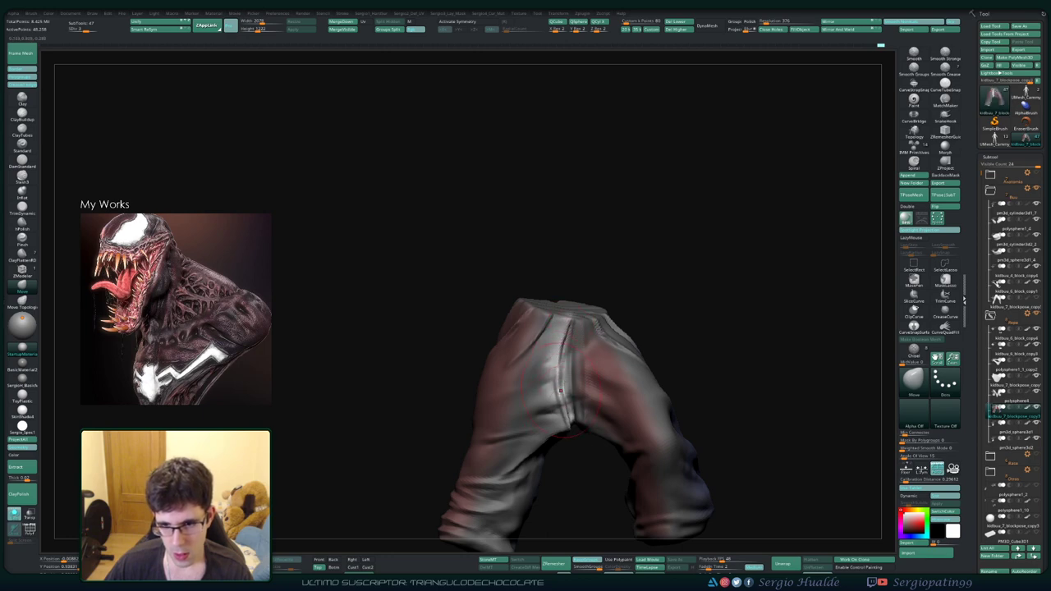
# Step: Undo nine times to revert the pants changes and return to the full posed character
pyautogui.hotkey('ctrl', 'z')
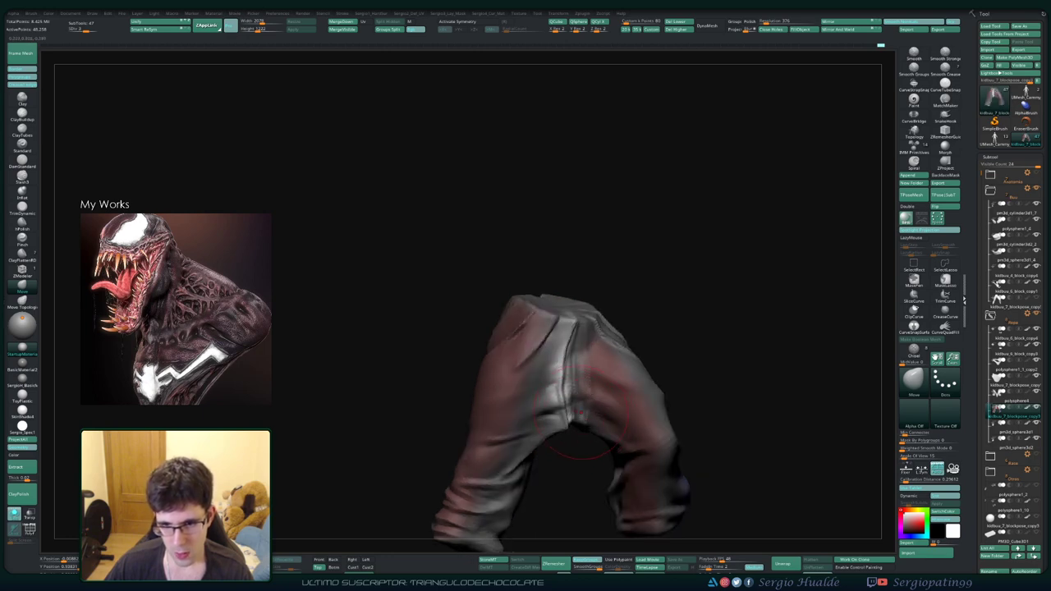
pyautogui.hotkey('ctrl', 'z')
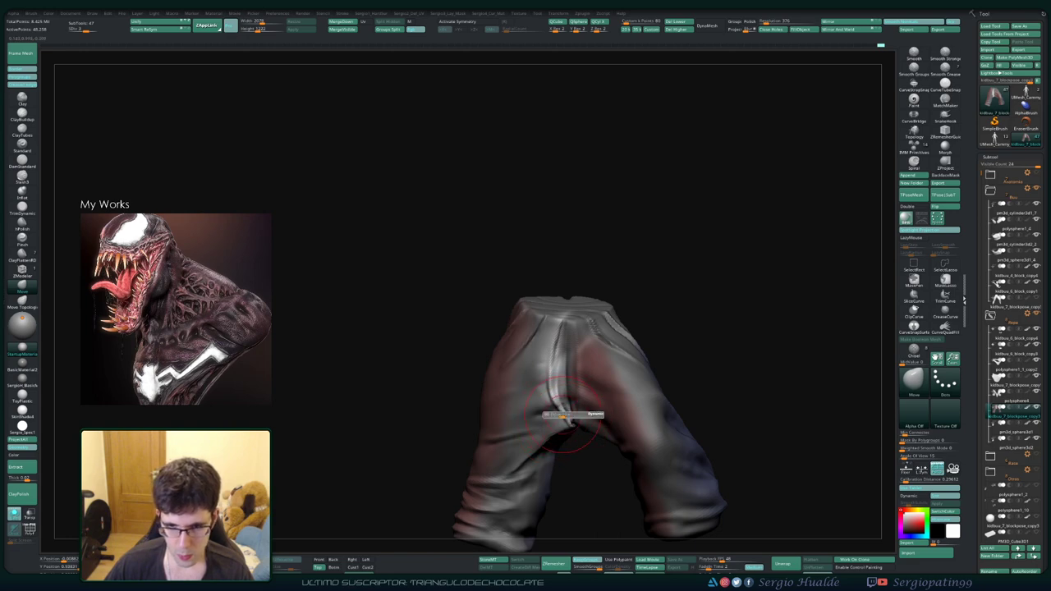
pyautogui.hotkey('ctrl', 'z')
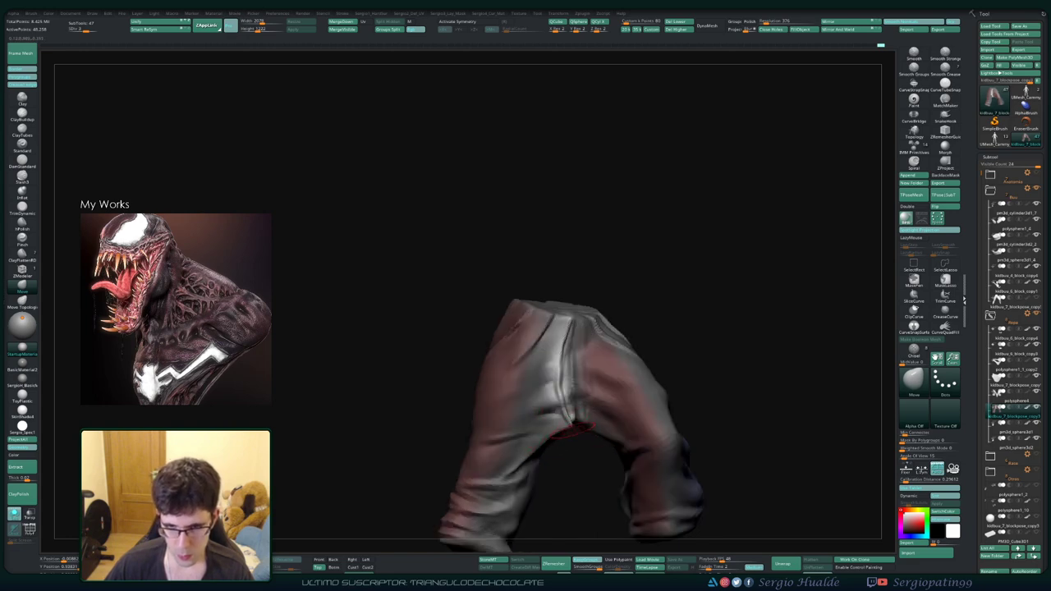
pyautogui.hotkey('ctrl', 'z')
pyautogui.hotkey('ctrl', 'z')
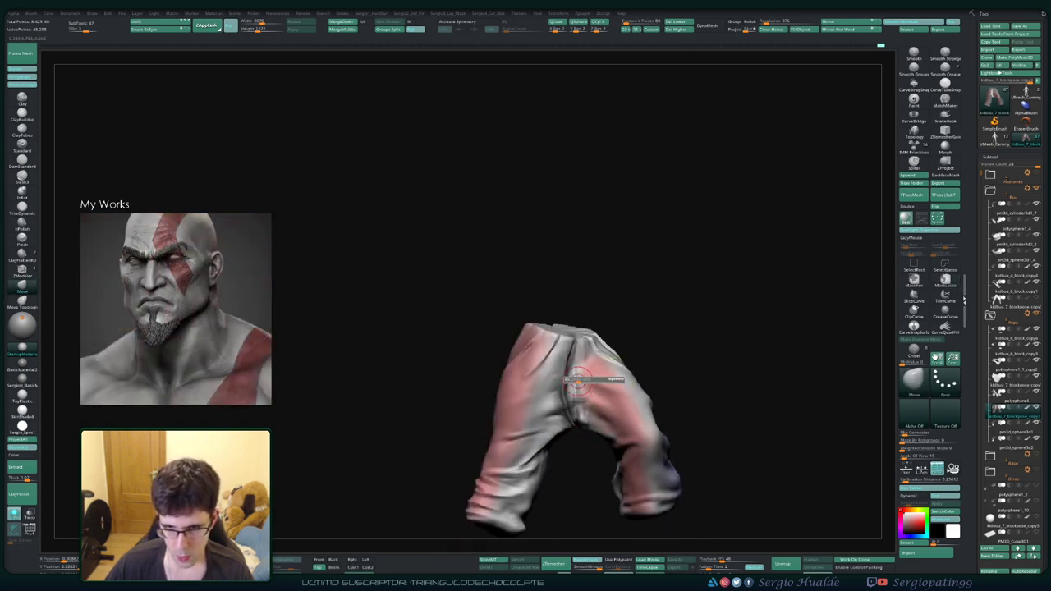
pyautogui.hotkey('ctrl', 'z')
pyautogui.hotkey('ctrl', 'z')
pyautogui.hotkey('ctrl', 'z')
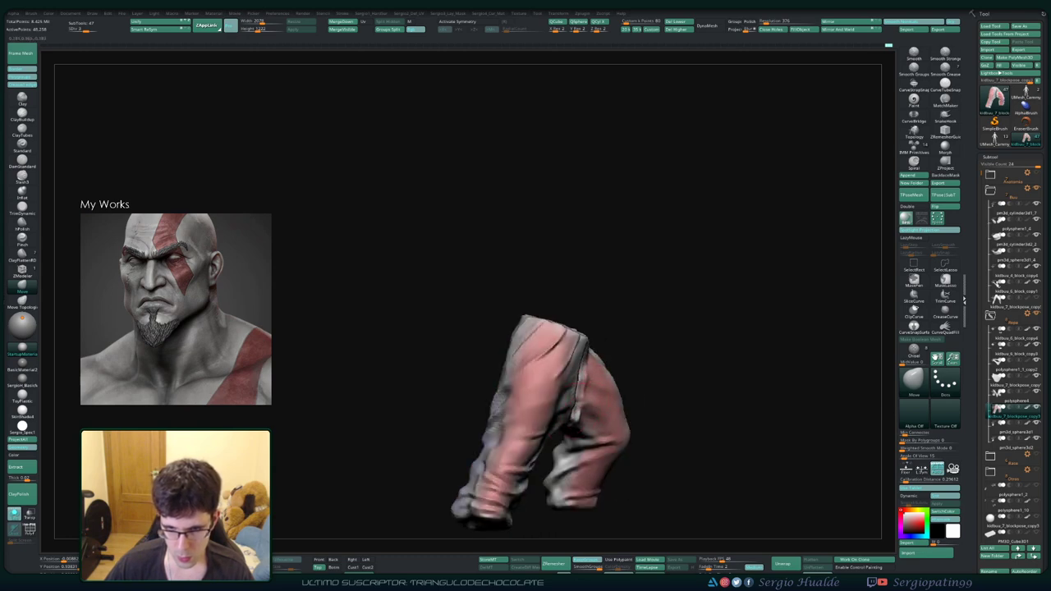
pyautogui.hotkey('ctrl', 'z')
pyautogui.hotkey('ctrl', 'z')
pyautogui.hotkey('ctrl', 'z')
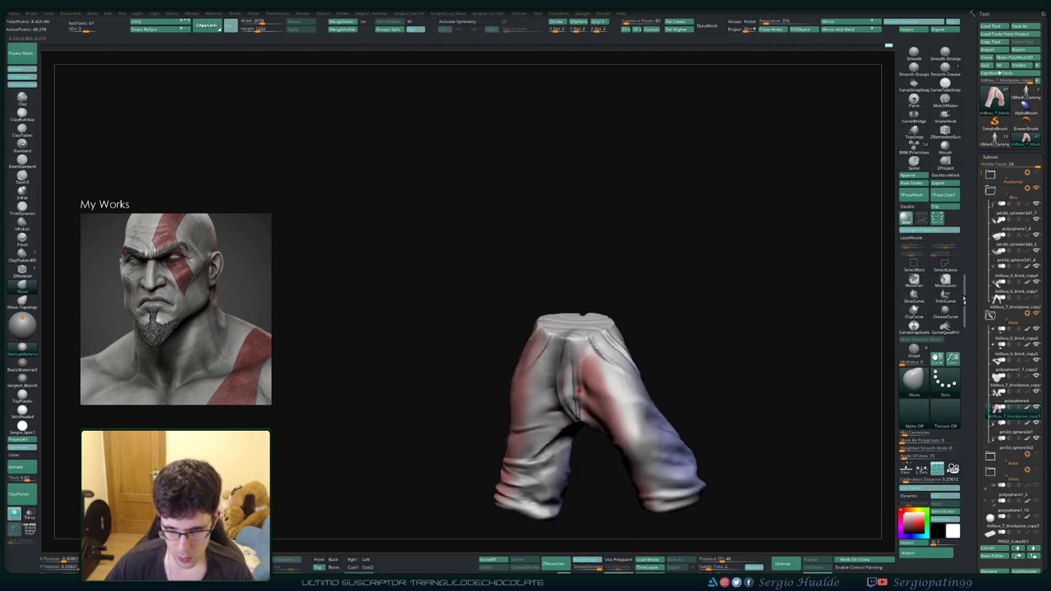
pyautogui.hotkey('ctrl', 'z')
pyautogui.hotkey('ctrl', 'z')
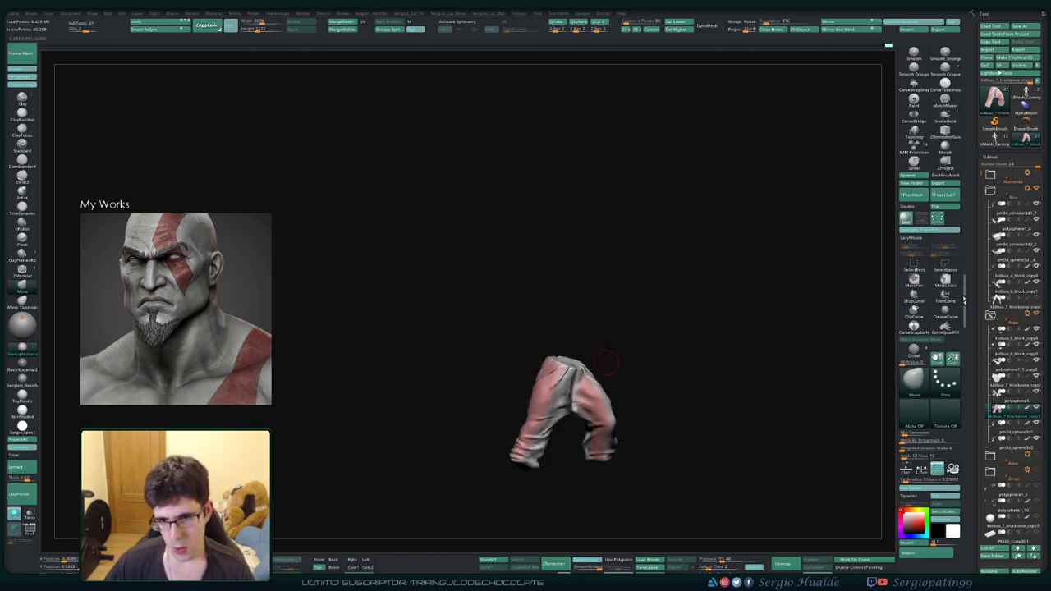
pyautogui.hotkey('ctrl', 'z')
pyautogui.hotkey('ctrl', 'z')
pyautogui.hotkey('ctrl', 'z')
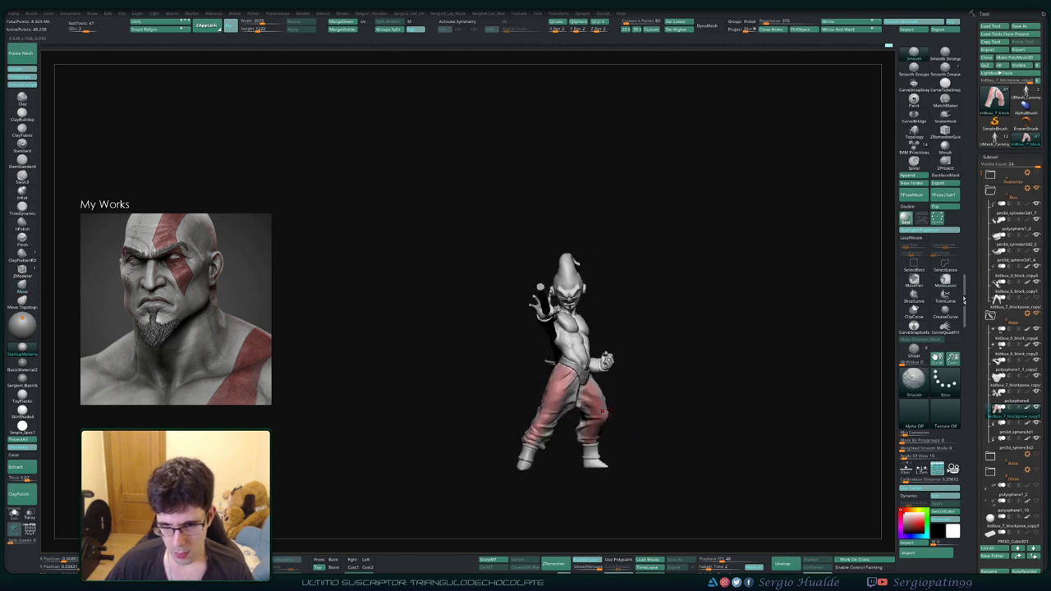
pyautogui.hotkey('ctrl', 'z')
pyautogui.hotkey('ctrl', 'z')
pyautogui.hotkey('ctrl', 'z')
pyautogui.hotkey('ctrl', 'z')
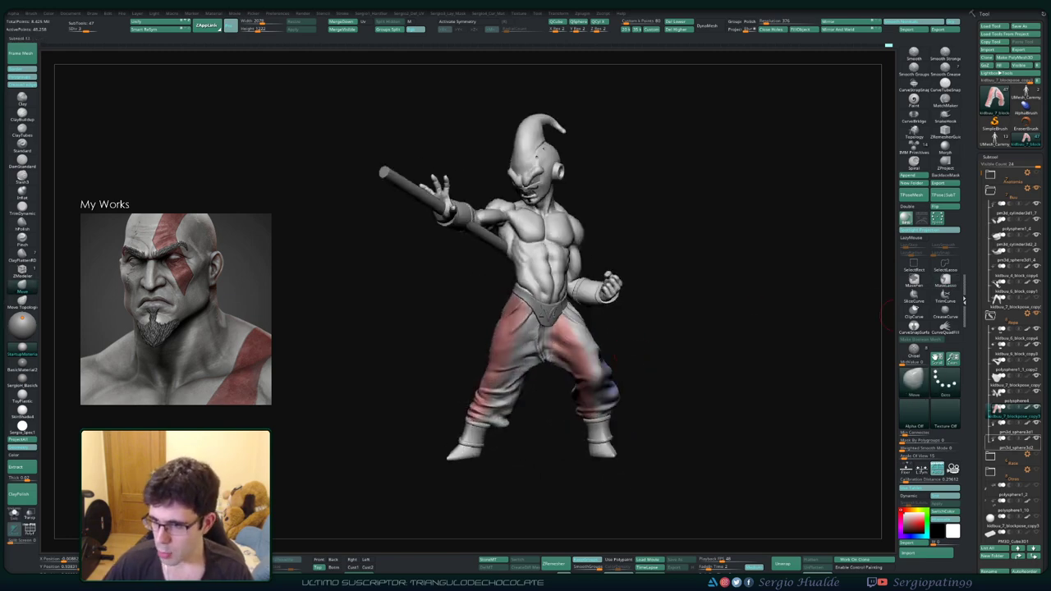
pyautogui.hotkey('ctrl', 'z')
pyautogui.hotkey('ctrl', 'z')
pyautogui.hotkey('ctrl', 'z')
pyautogui.hotkey('ctrl', 'z')
pyautogui.hotkey('ctrl', 'z')
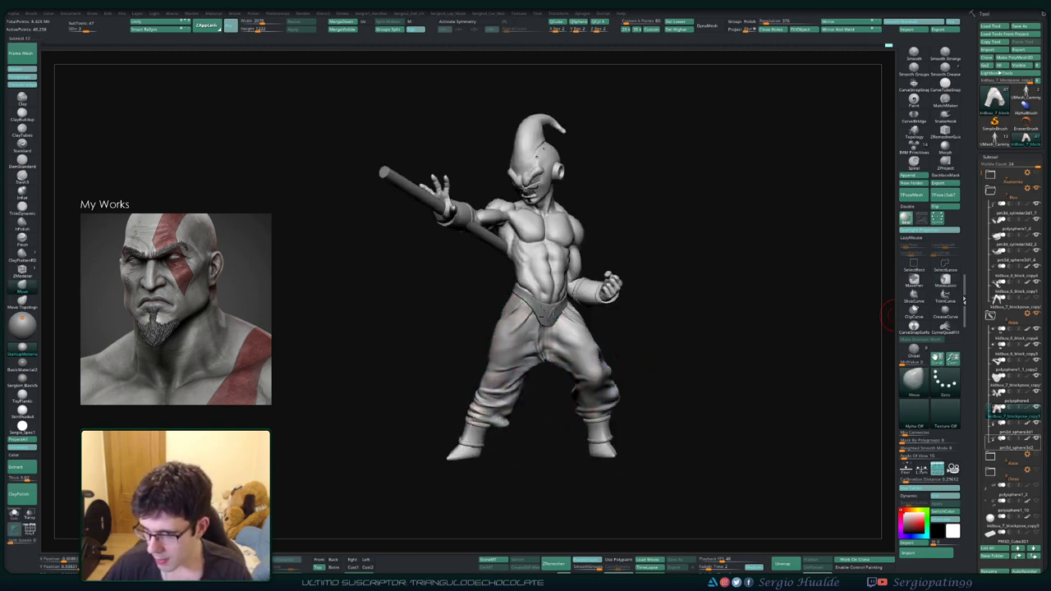
pyautogui.hotkey('ctrl', 'z')
pyautogui.hotkey('ctrl', 'z')
pyautogui.hotkey('ctrl', 'z')
pyautogui.hotkey('ctrl', 'z')
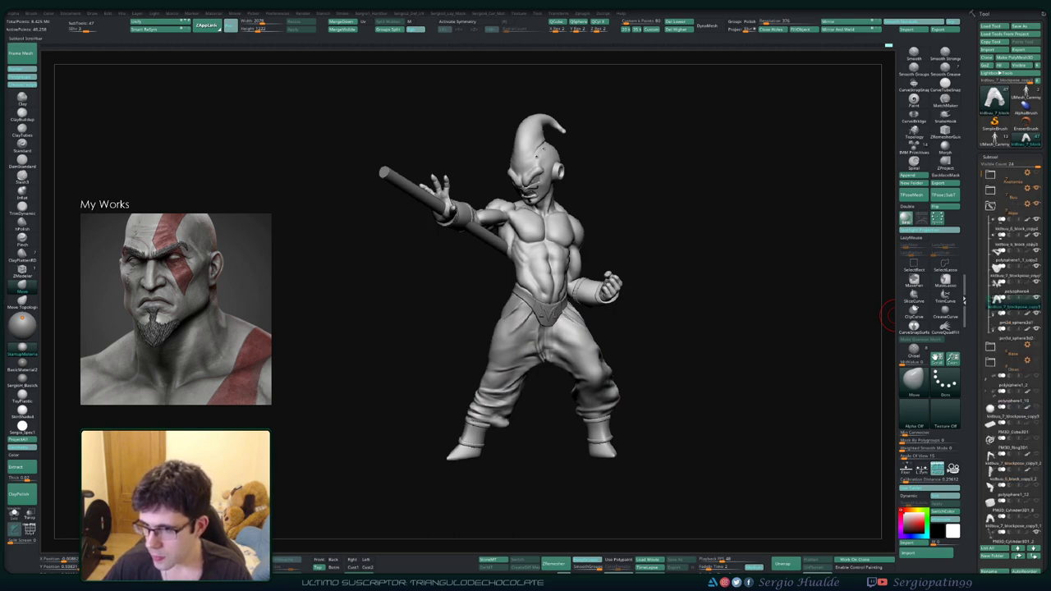
pyautogui.hotkey('ctrl', 'z')
pyautogui.hotkey('ctrl', 'z')
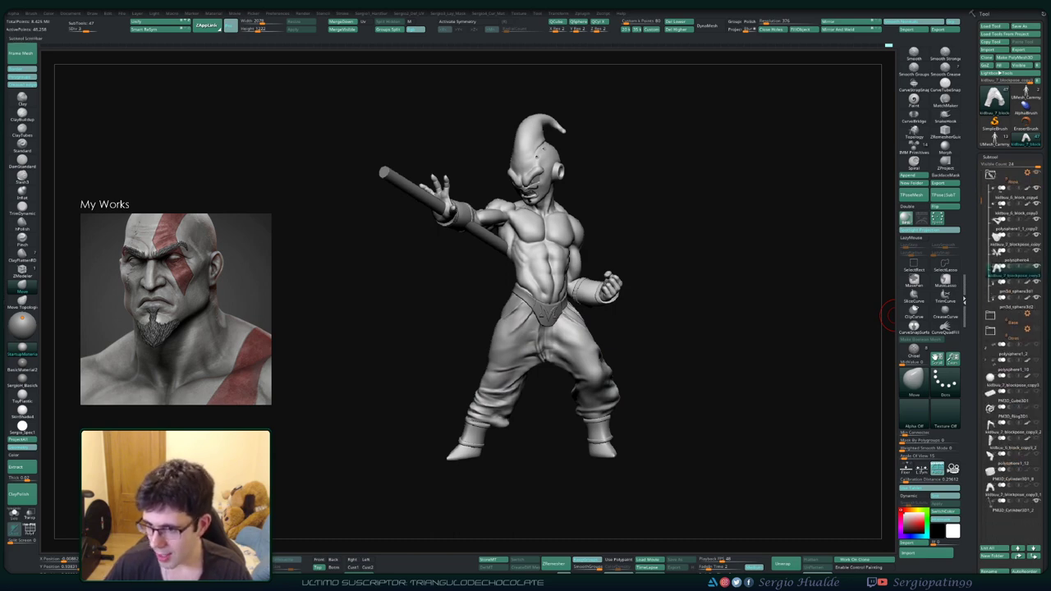
pyautogui.hotkey('ctrl', 'z')
pyautogui.hotkey('ctrl', 'z')
pyautogui.hotkey('ctrl', 'z')
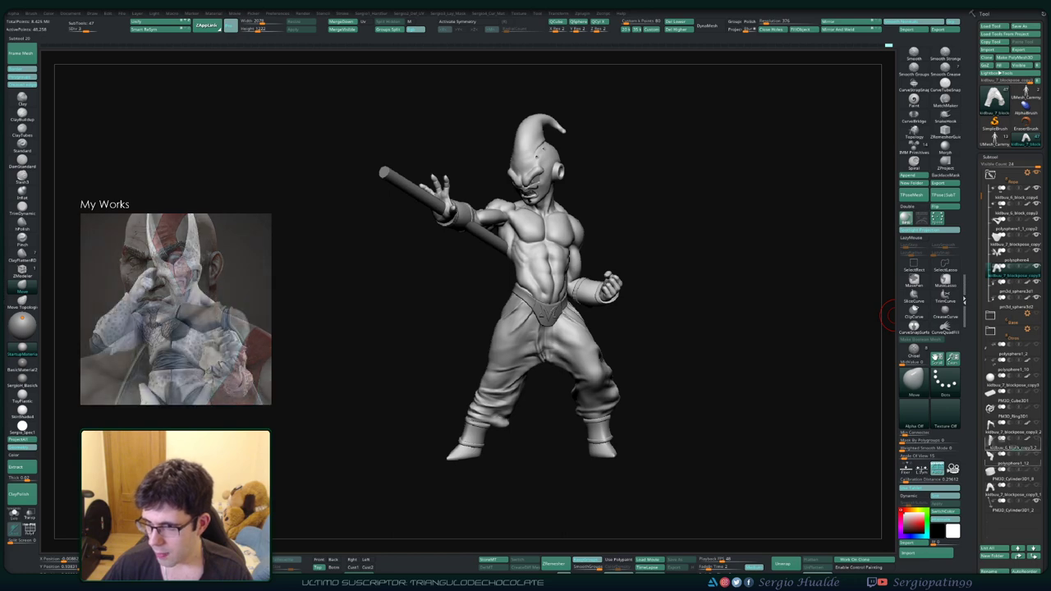
pyautogui.hotkey('ctrl', 'z')
pyautogui.hotkey('ctrl', 'z')
pyautogui.hotkey('ctrl', 'z')
pyautogui.hotkey('ctrl', 'z')
pyautogui.hotkey('ctrl', 'z')
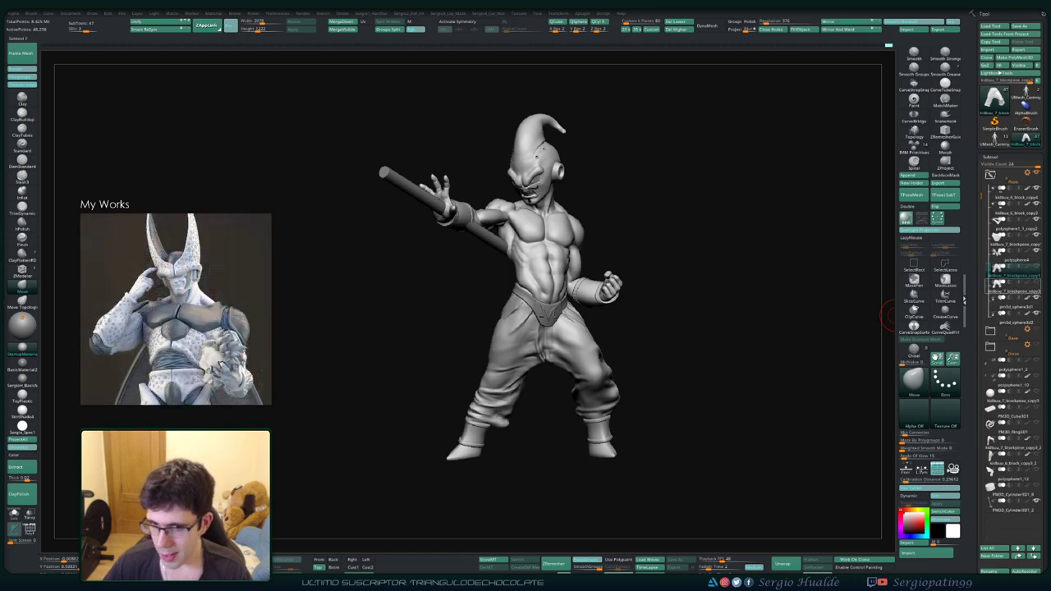
pyautogui.hotkey('ctrl', 'z')
pyautogui.hotkey('ctrl', 'z')
pyautogui.hotkey('ctrl', 'z')
pyautogui.hotkey('ctrl', 'z')
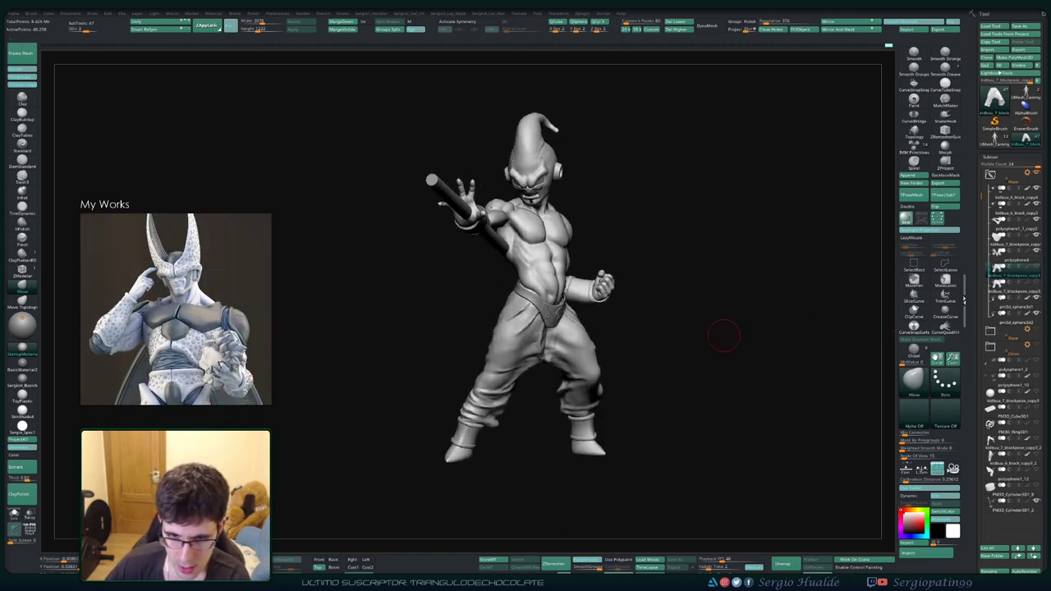
pyautogui.hotkey('ctrl', 'z')
pyautogui.hotkey('ctrl', 'z')
pyautogui.hotkey('ctrl', 'z')
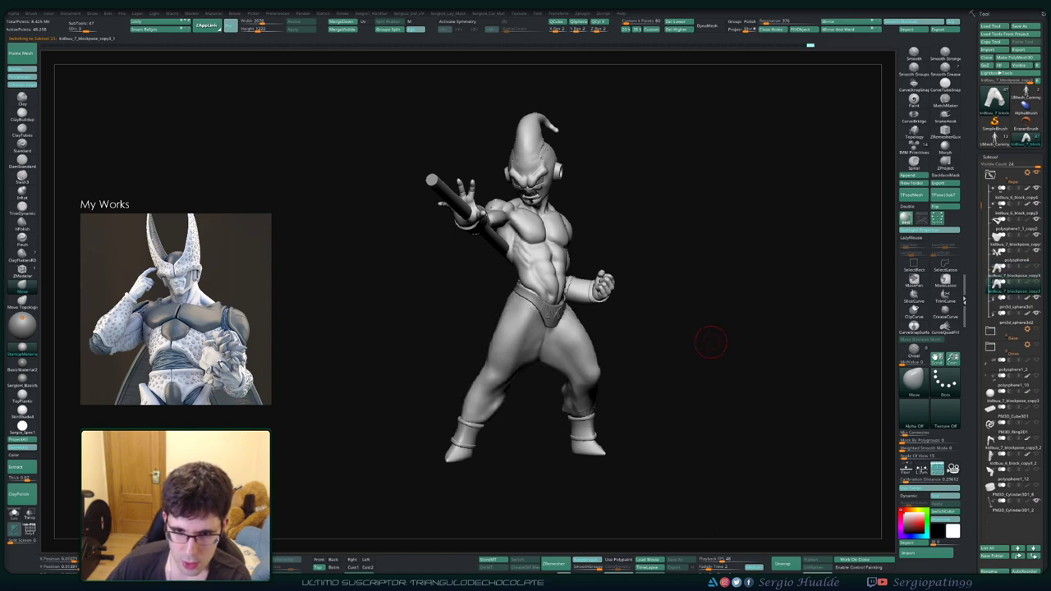
pyautogui.hotkey('ctrl', 'z')
pyautogui.hotkey('ctrl', 'z')
pyautogui.hotkey('ctrl', 'z')
pyautogui.hotkey('ctrl', 'z')
pyautogui.hotkey('ctrl', 'z')
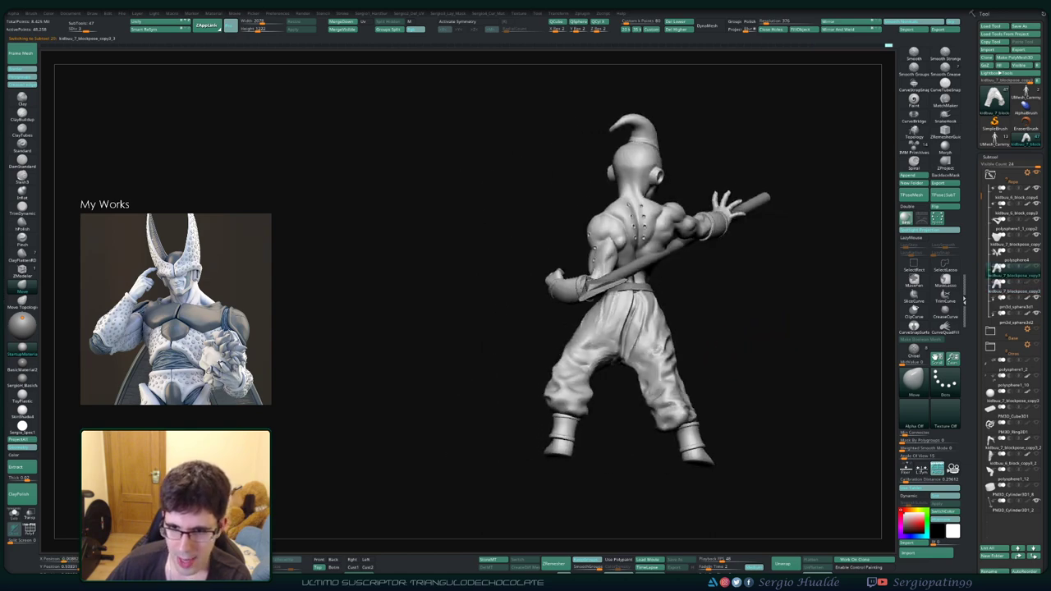
pyautogui.hotkey('ctrl', 'z')
pyautogui.hotkey('ctrl', 'z')
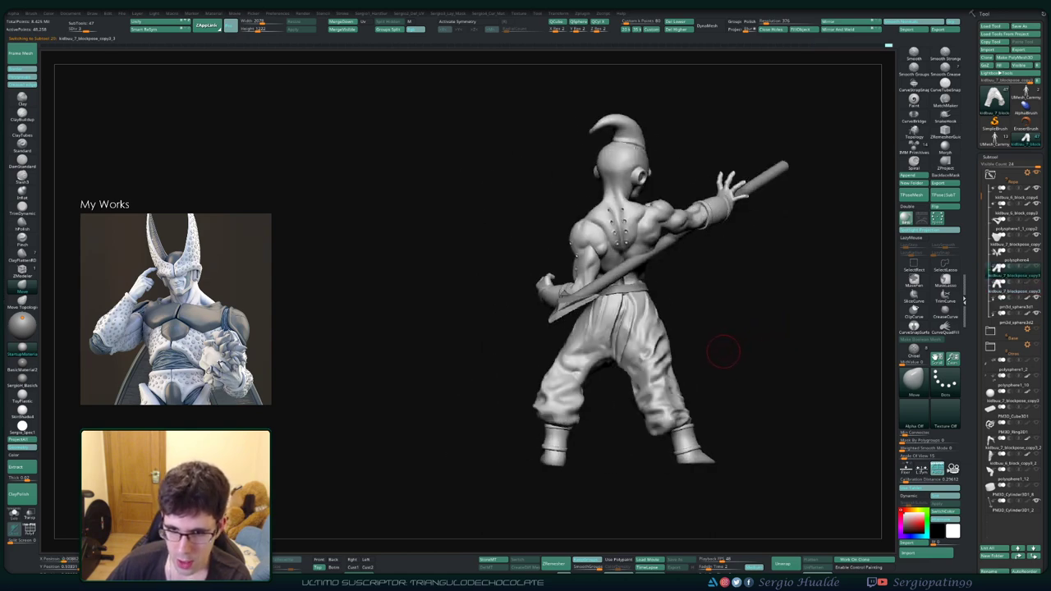
pyautogui.click(889, 46)
pyautogui.hotkey('ctrl', 'z')
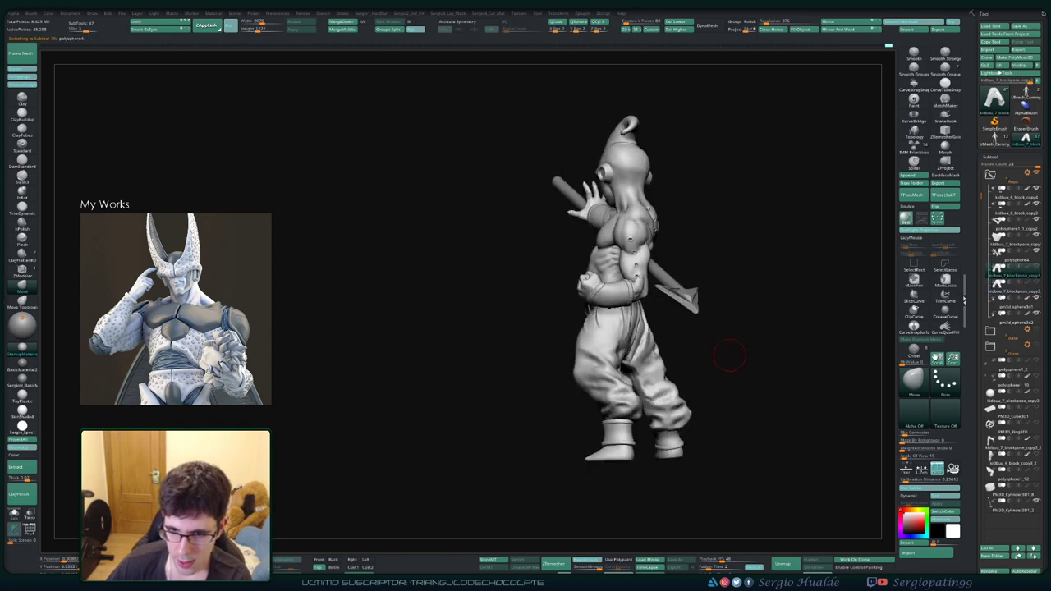
pyautogui.hotkey('ctrl', 'z')
pyautogui.hotkey('ctrl', 'z')
pyautogui.hotkey('ctrl', 'z')
pyautogui.hotkey('ctrl', 'z')
pyautogui.hotkey('ctrl', 'shift', 'z')
pyautogui.hotkey('ctrl', 'shift', 'z')
pyautogui.hotkey('ctrl', 'shift', 'z')
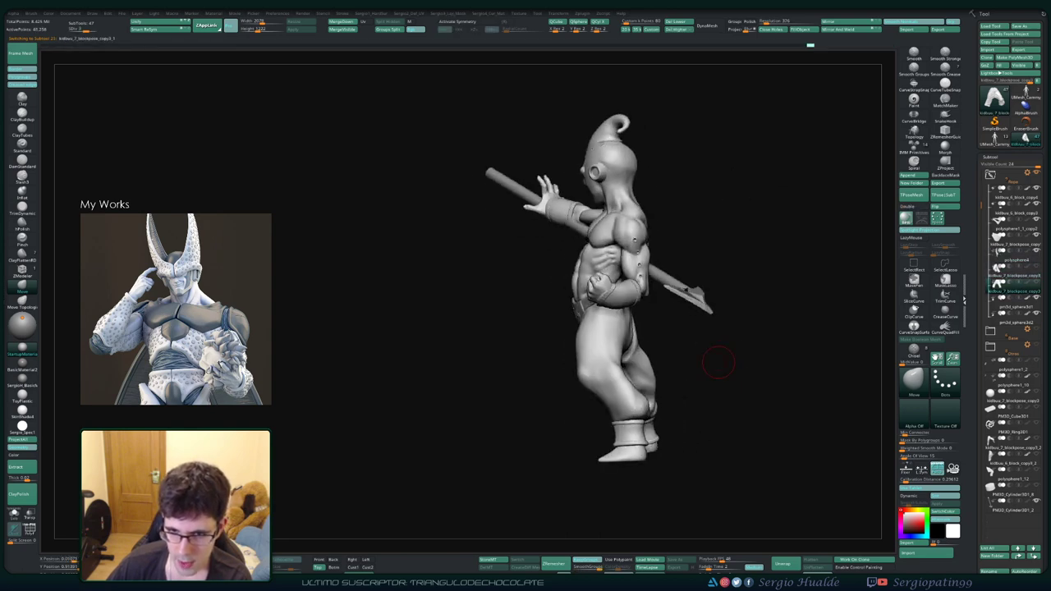
pyautogui.hotkey('ctrl', 'shift', 'z')
pyautogui.hotkey('ctrl', 'shift', 'z')
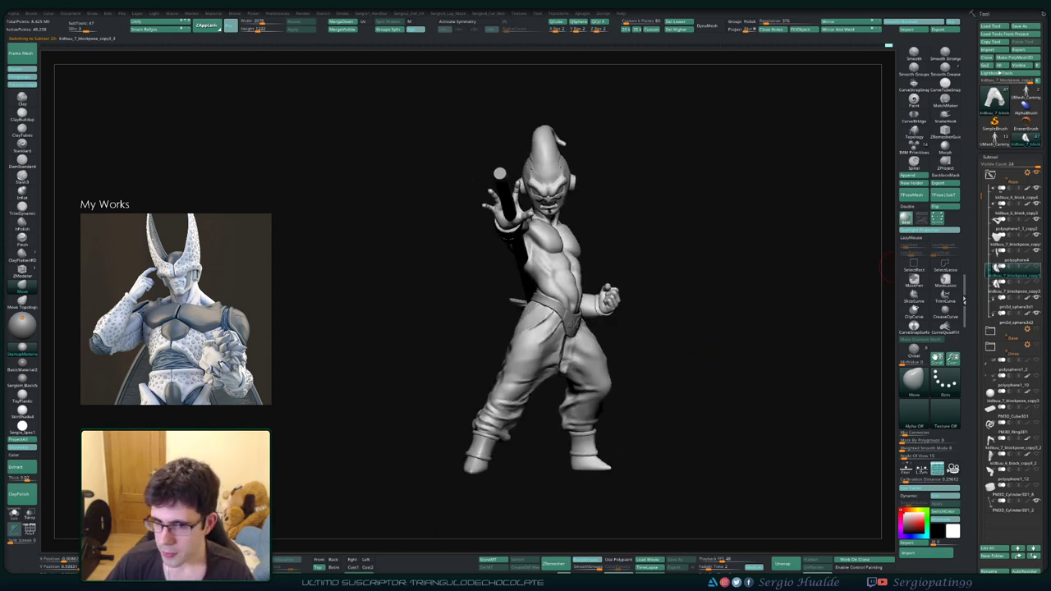
pyautogui.hotkey('alt', 'Down')
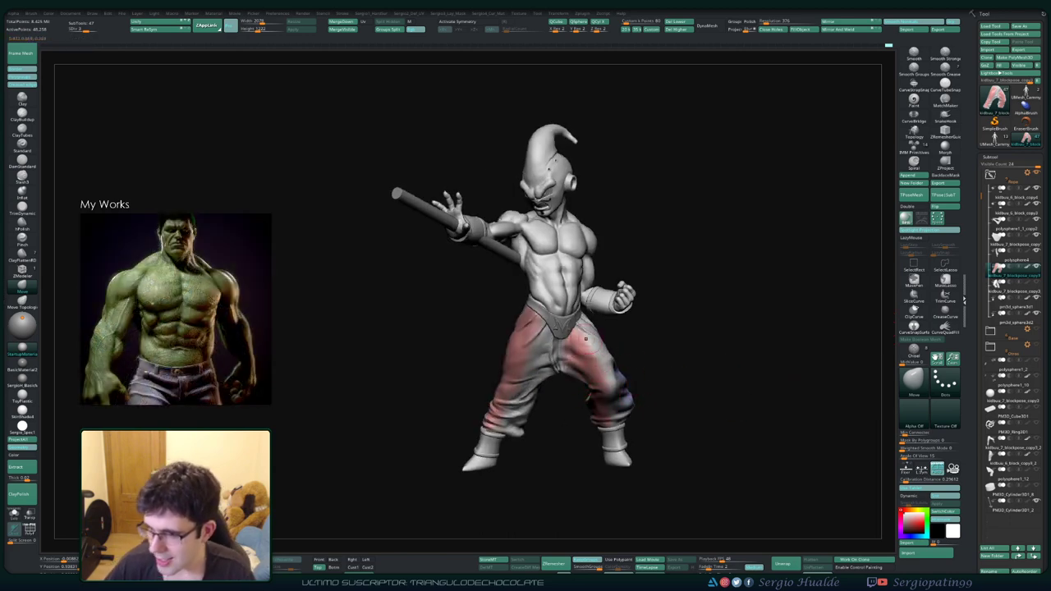
pyautogui.moveTo(666, 279); pyautogui.dragTo(639, 297)
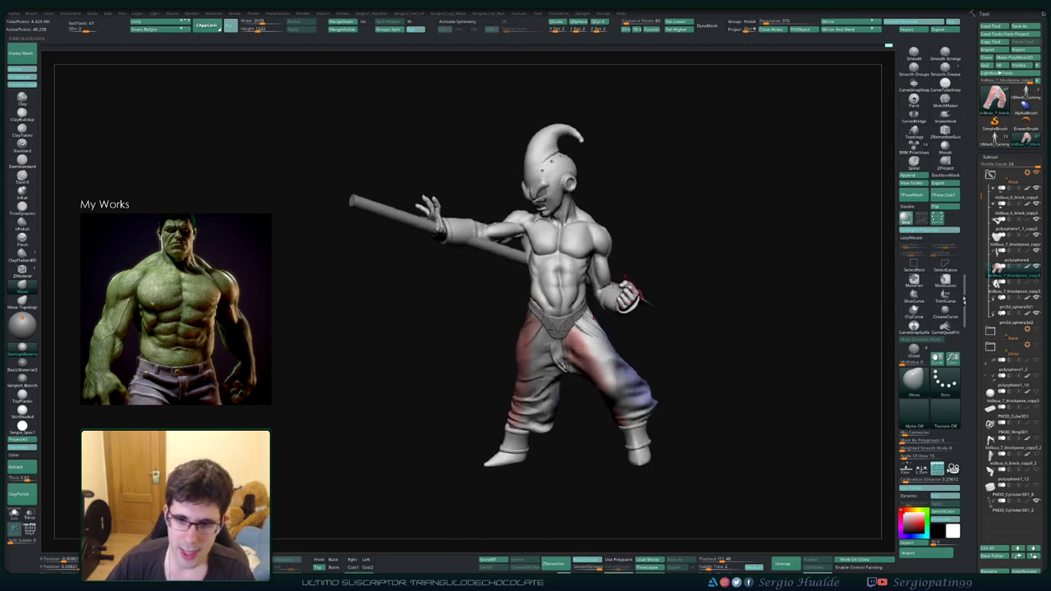
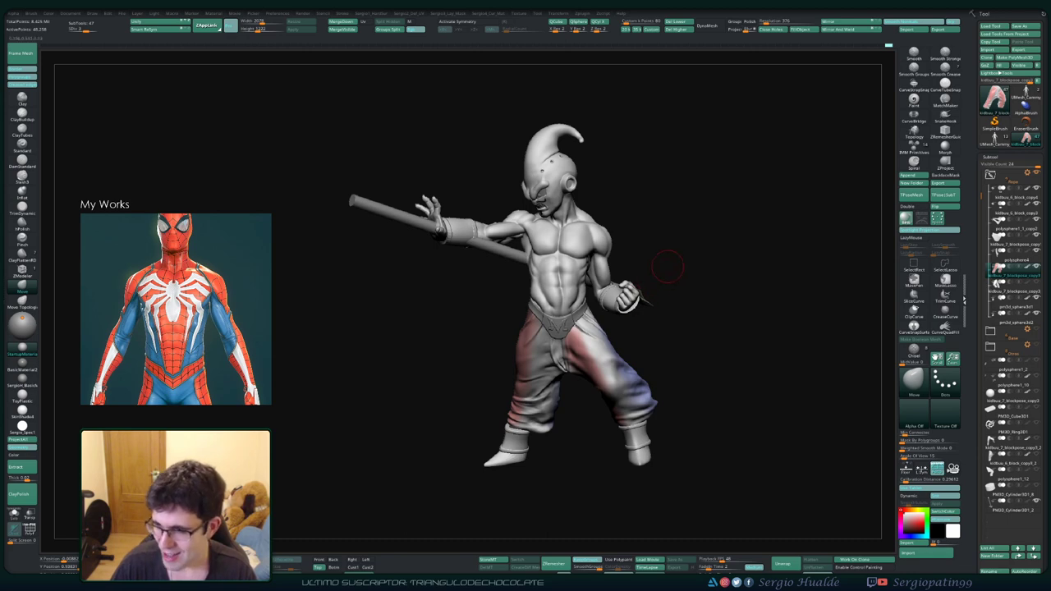
# Step: Work wrinkled fold creases into the back of the baggy trousers, checking them from several angles
pyautogui.moveTo(697, 290)
pyautogui.mouseDown()
pyautogui.moveTo(680, 282)
pyautogui.moveTo(585, 318)
pyautogui.moveTo(533, 311)
pyautogui.moveTo(507, 328)
pyautogui.moveTo(520, 369)
pyautogui.moveTo(464, 339)
pyautogui.moveTo(457, 387)
pyautogui.moveTo(487, 364)
pyautogui.moveTo(472, 349)
pyautogui.moveTo(484, 361)
pyautogui.mouseUp()
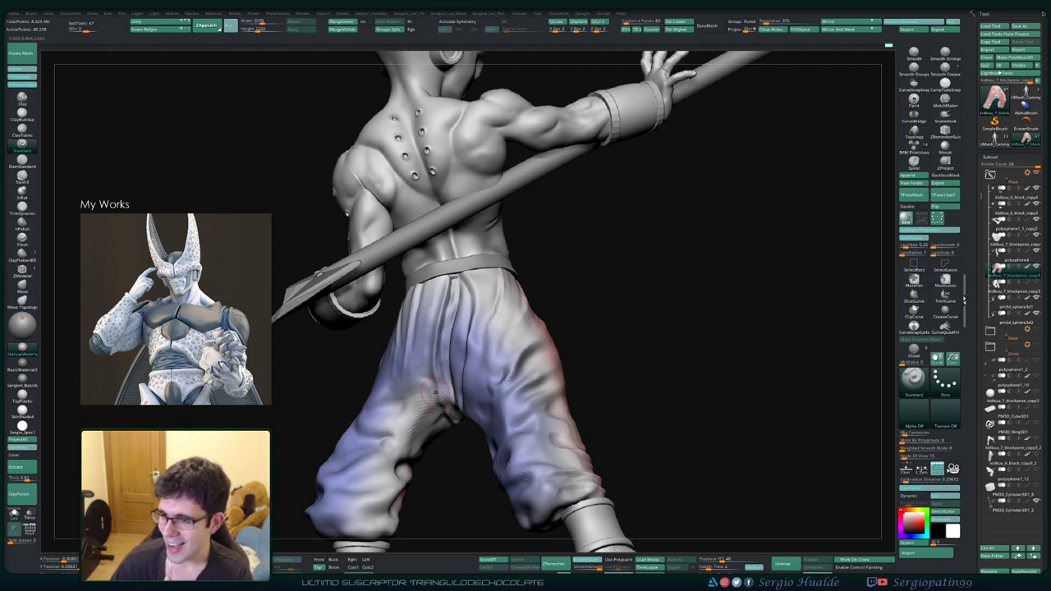
pyautogui.moveTo(739, 329)
pyautogui.mouseDown()
pyautogui.moveTo(648, 328)
pyautogui.moveTo(715, 328)
pyautogui.moveTo(535, 294)
pyautogui.moveTo(521, 328)
pyautogui.moveTo(494, 323)
pyautogui.mouseUp()
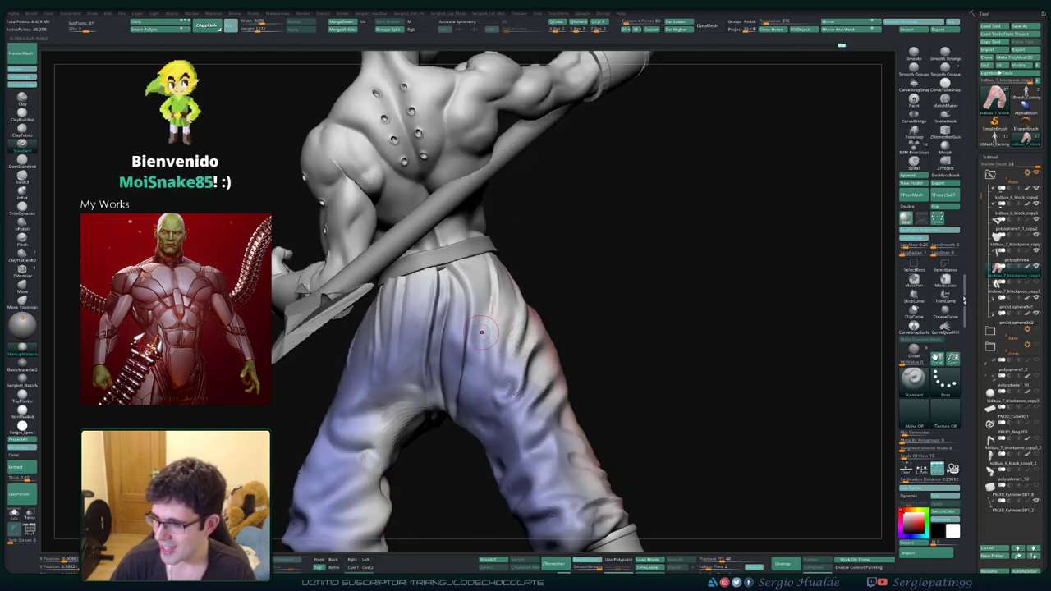
pyautogui.moveTo(470, 343)
pyautogui.mouseDown()
pyautogui.moveTo(514, 300)
pyautogui.moveTo(505, 310)
pyautogui.moveTo(492, 296)
pyautogui.moveTo(514, 296)
pyautogui.moveTo(508, 267)
pyautogui.mouseUp()
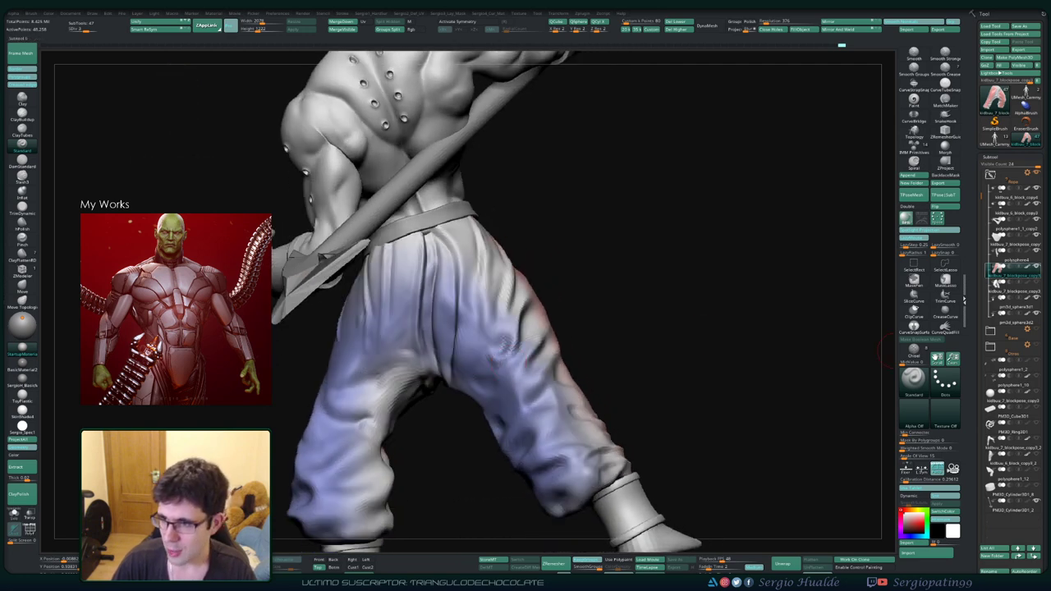
pyautogui.moveTo(518, 353)
pyautogui.mouseDown()
pyautogui.moveTo(529, 379)
pyautogui.moveTo(516, 356)
pyautogui.mouseUp()
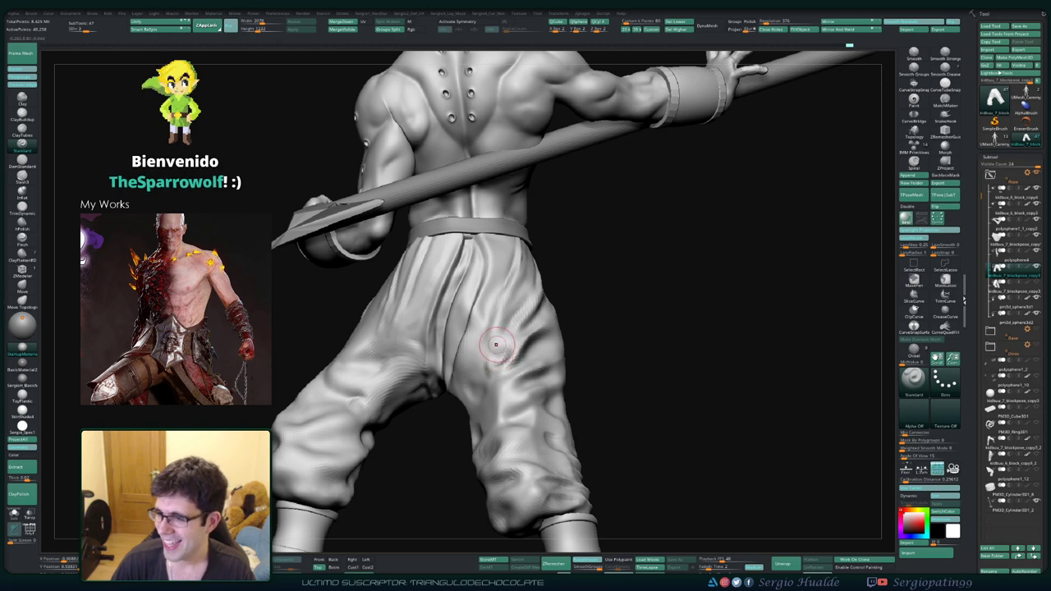
pyautogui.moveTo(498, 345); pyautogui.dragTo(506, 362)
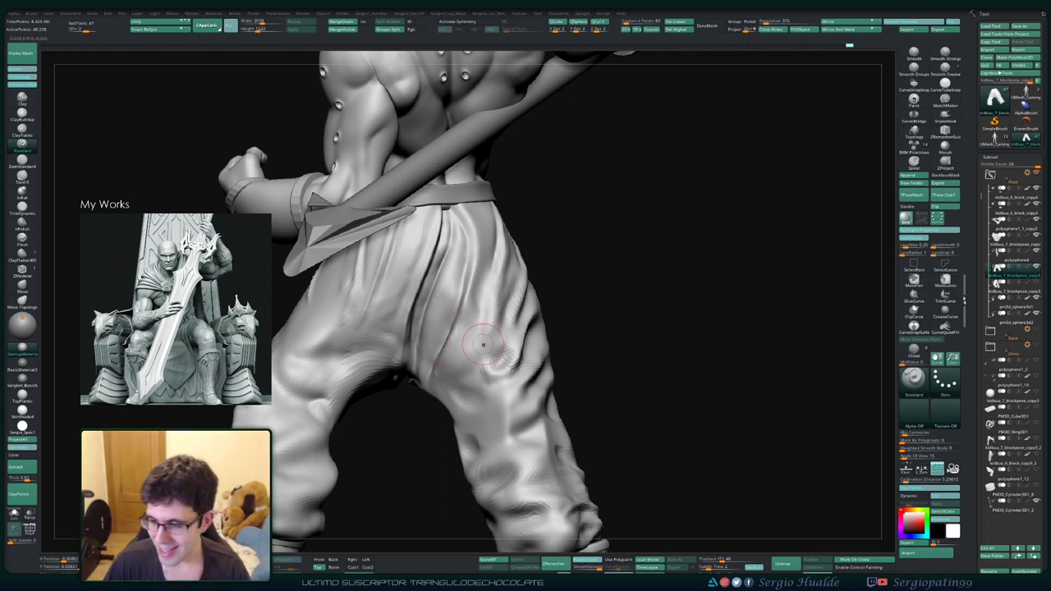
pyautogui.moveTo(483, 345); pyautogui.dragTo(469, 395, button='right')
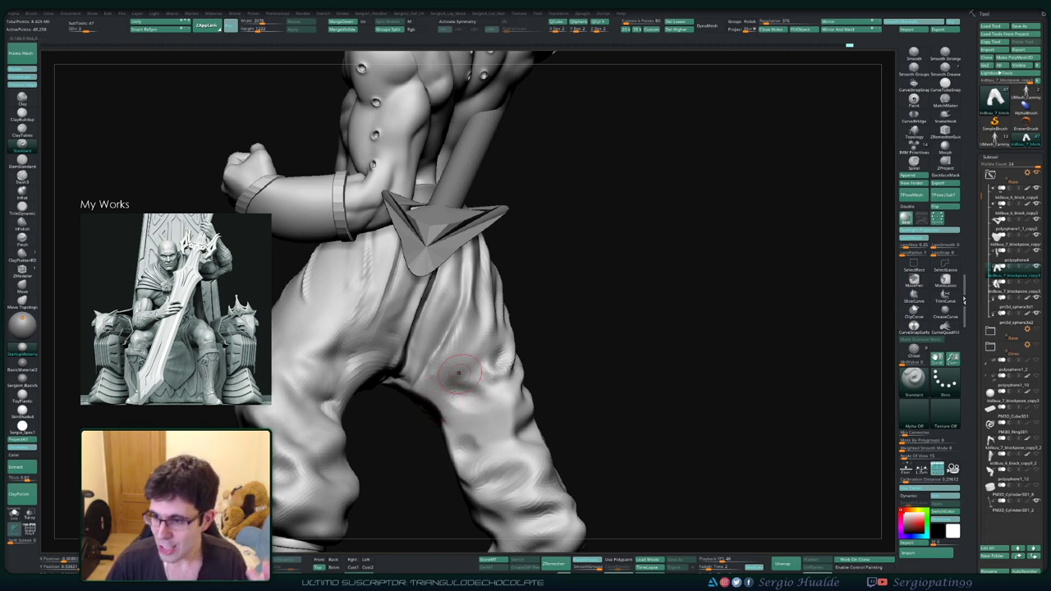
pyautogui.moveTo(455, 390); pyautogui.dragTo(454, 369, button='right')
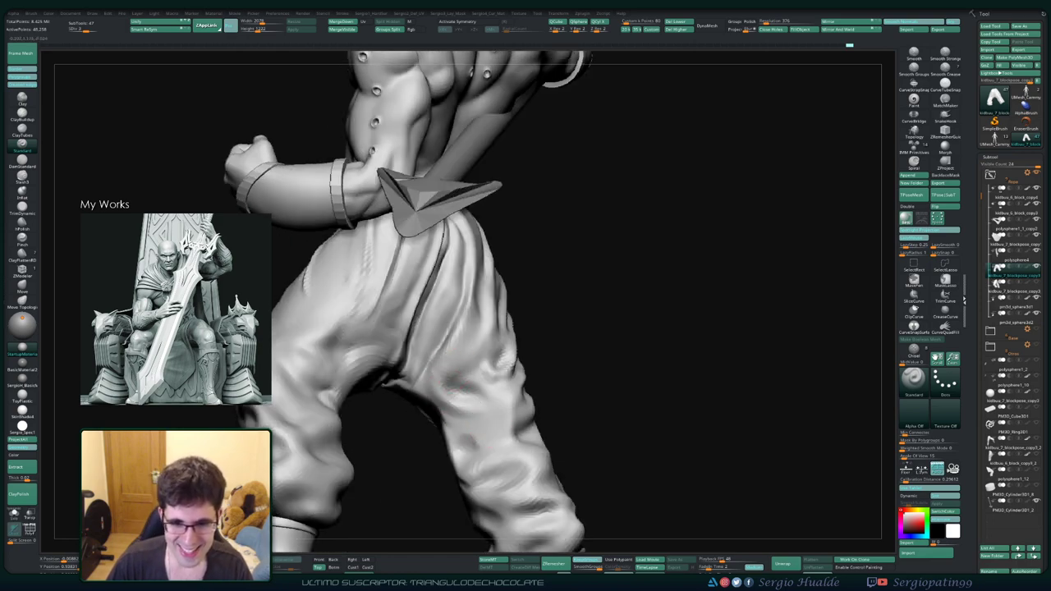
# Step: Shape creases below the belt on the front of the trousers, viewed from low angles
pyautogui.moveTo(493, 411); pyautogui.dragTo(462, 406, button='right')
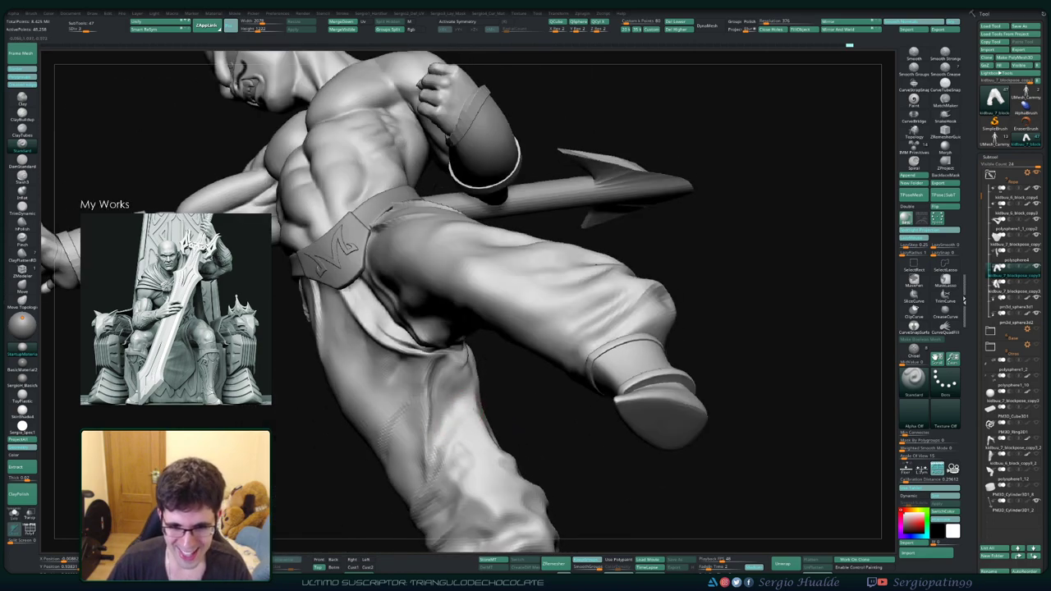
pyautogui.moveTo(447, 435)
pyautogui.mouseDown(button='right')
pyautogui.moveTo(445, 425)
pyautogui.moveTo(442, 435)
pyautogui.mouseUp(button='right')
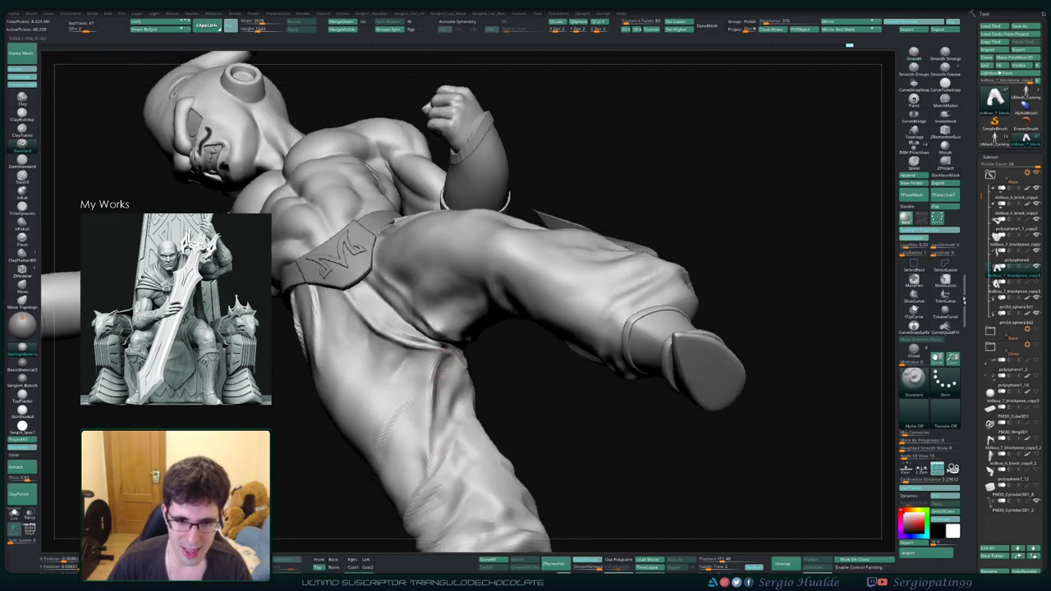
pyautogui.moveTo(430, 446)
pyautogui.mouseDown(button='right')
pyautogui.moveTo(450, 462)
pyautogui.moveTo(465, 390)
pyautogui.mouseUp(button='right')
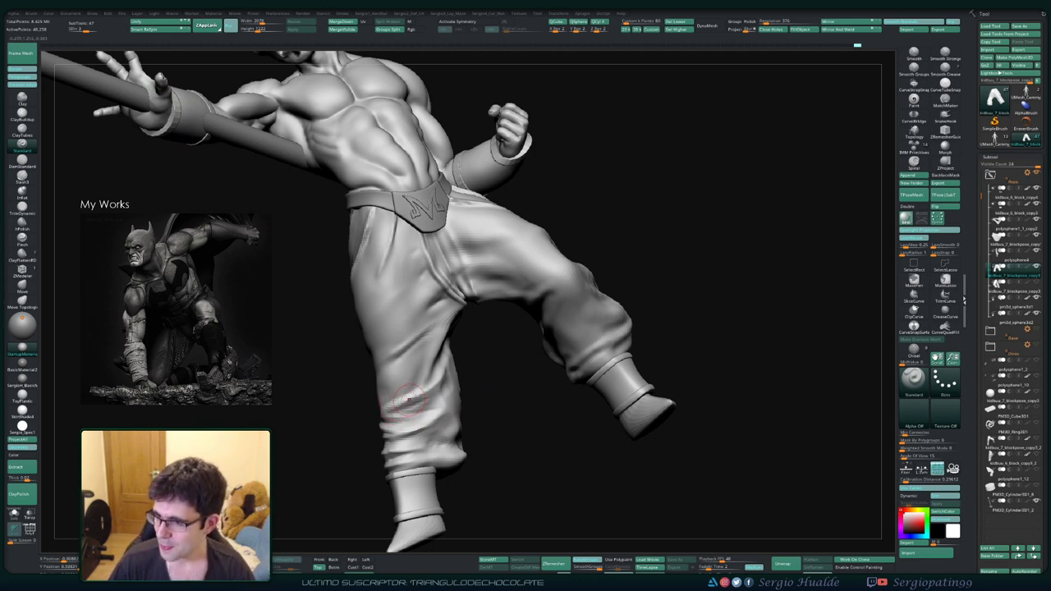
pyautogui.moveTo(417, 382); pyautogui.dragTo(414, 386, button='right')
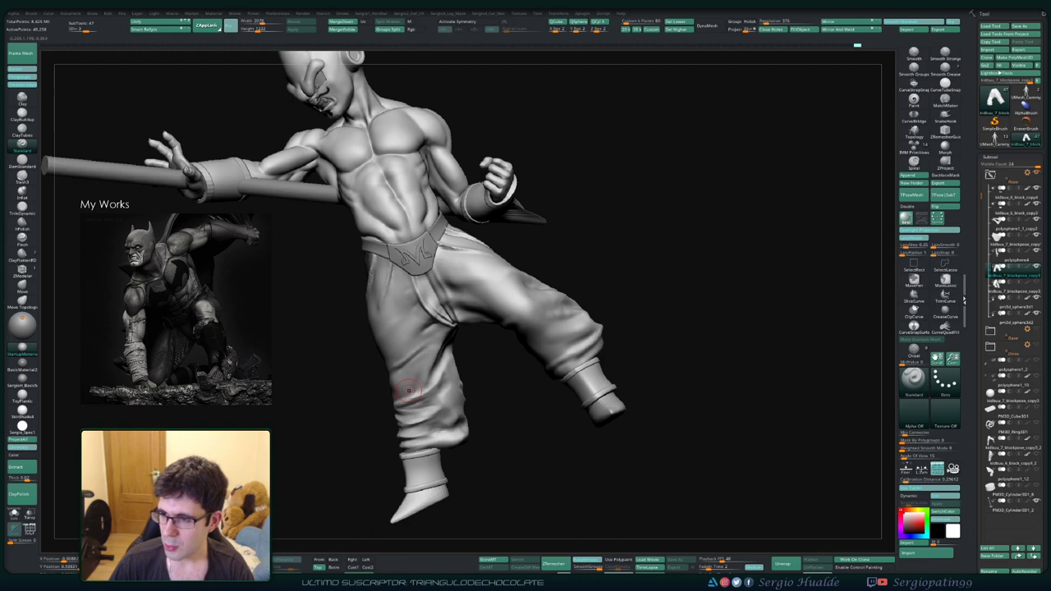
pyautogui.moveTo(396, 397)
pyautogui.mouseDown(button='right')
pyautogui.moveTo(488, 355)
pyautogui.moveTo(493, 315)
pyautogui.moveTo(457, 306)
pyautogui.moveTo(420, 401)
pyautogui.mouseUp(button='right')
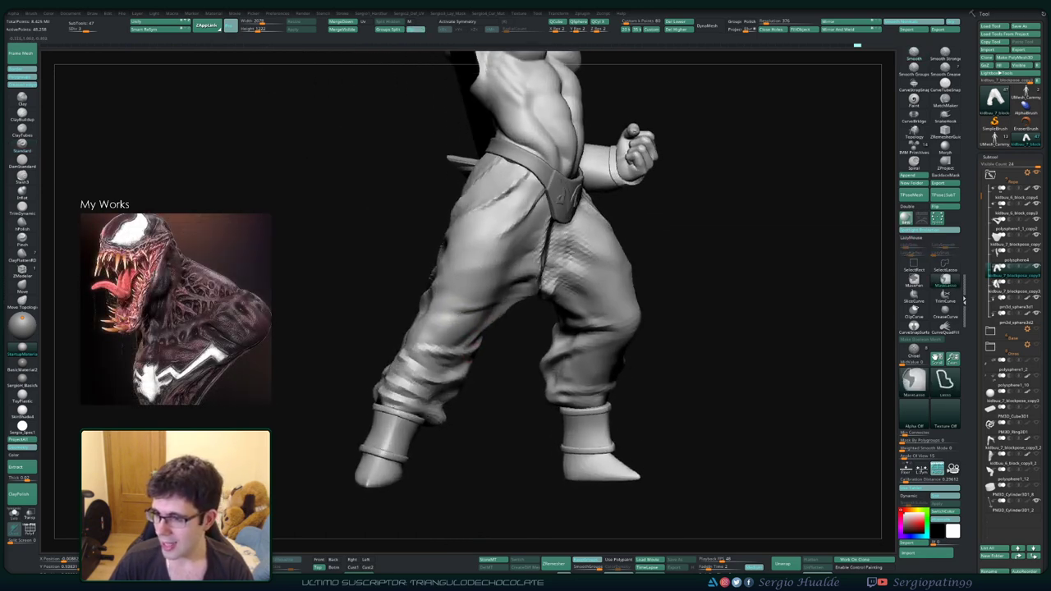
# Step: Build up folds around the crotch from frontal and lower views
pyautogui.moveTo(493, 320)
pyautogui.mouseDown(button='right')
pyautogui.moveTo(492, 347)
pyautogui.moveTo(510, 330)
pyautogui.mouseUp(button='right')
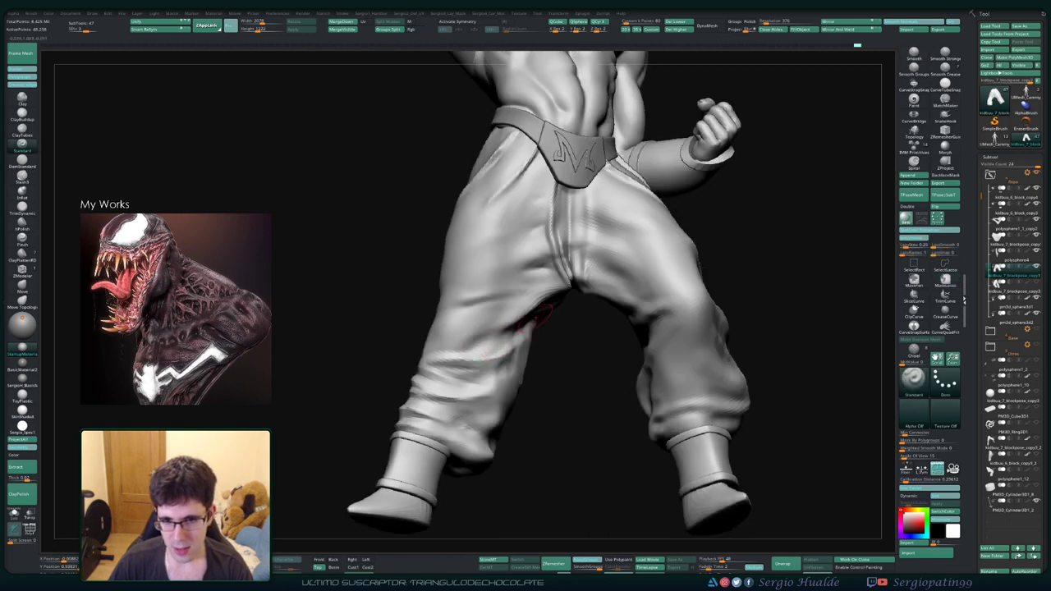
pyautogui.moveTo(485, 345); pyautogui.dragTo(475, 329, button='right')
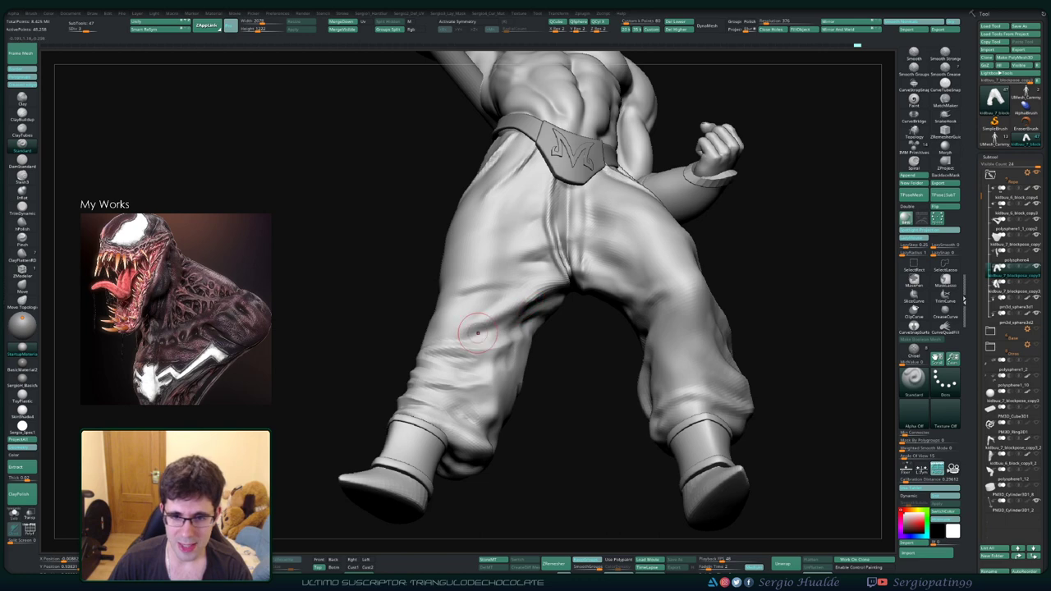
pyautogui.moveTo(486, 336)
pyautogui.mouseDown(button='right')
pyautogui.moveTo(513, 283)
pyautogui.moveTo(456, 336)
pyautogui.moveTo(509, 304)
pyautogui.moveTo(490, 306)
pyautogui.mouseUp(button='right')
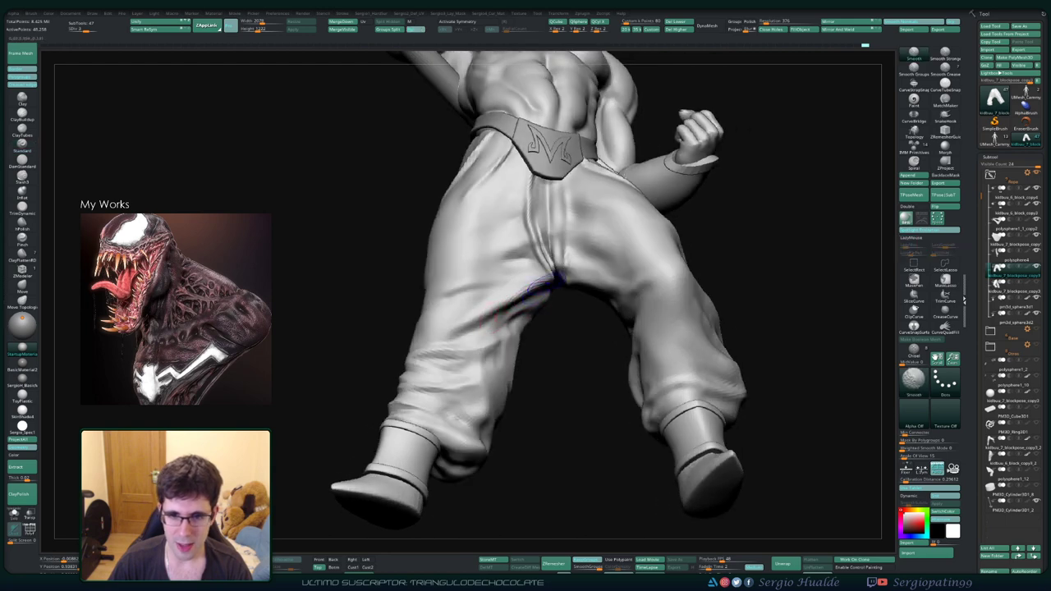
pyautogui.moveTo(449, 336)
pyautogui.mouseDown(button='right')
pyautogui.moveTo(460, 349)
pyautogui.moveTo(448, 365)
pyautogui.mouseUp(button='right')
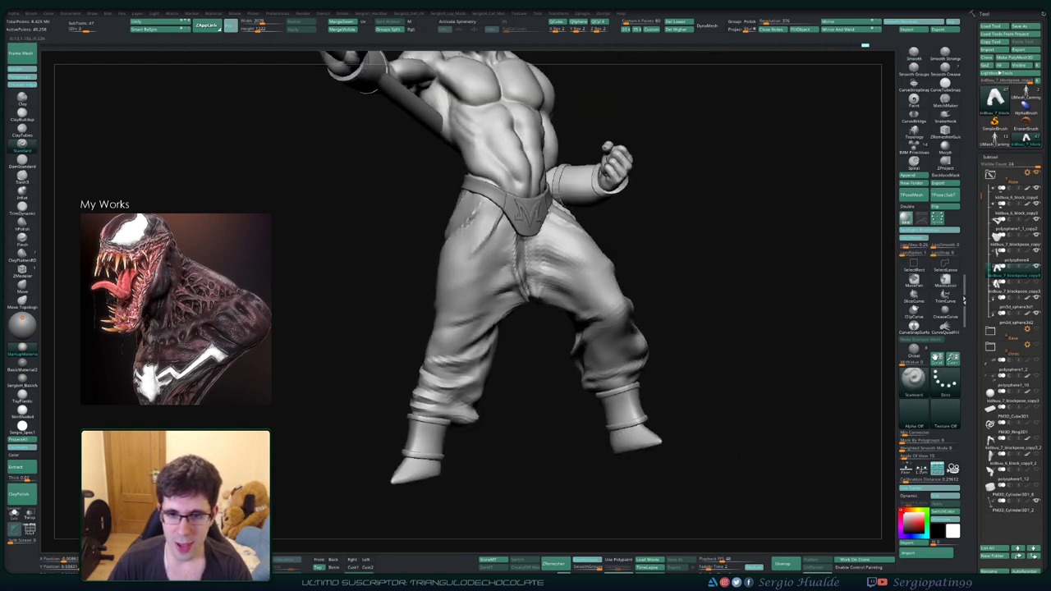
pyautogui.moveTo(513, 304)
pyautogui.mouseDown(button='right')
pyautogui.moveTo(542, 316)
pyautogui.moveTo(538, 308)
pyautogui.moveTo(553, 307)
pyautogui.moveTo(542, 300)
pyautogui.mouseUp(button='right')
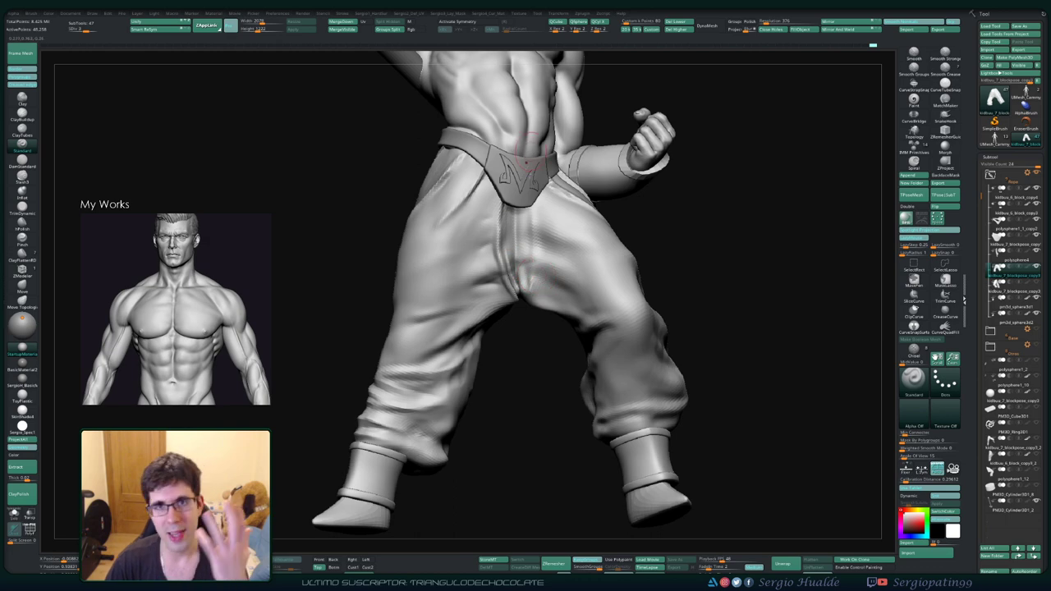
# Step: Soften and deepen the crotch creases, then zoom out to check the whole figure
pyautogui.press('d')
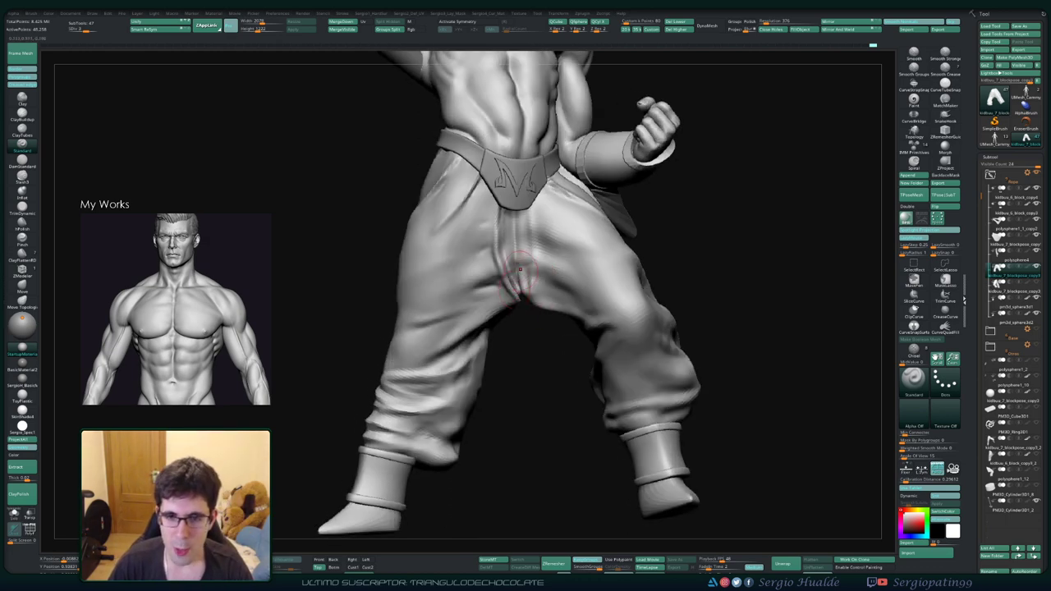
pyautogui.keyDown('alt'); pyautogui.moveTo(526, 328); pyautogui.dragTo(505, 270, button='right'); pyautogui.keyUp('alt')
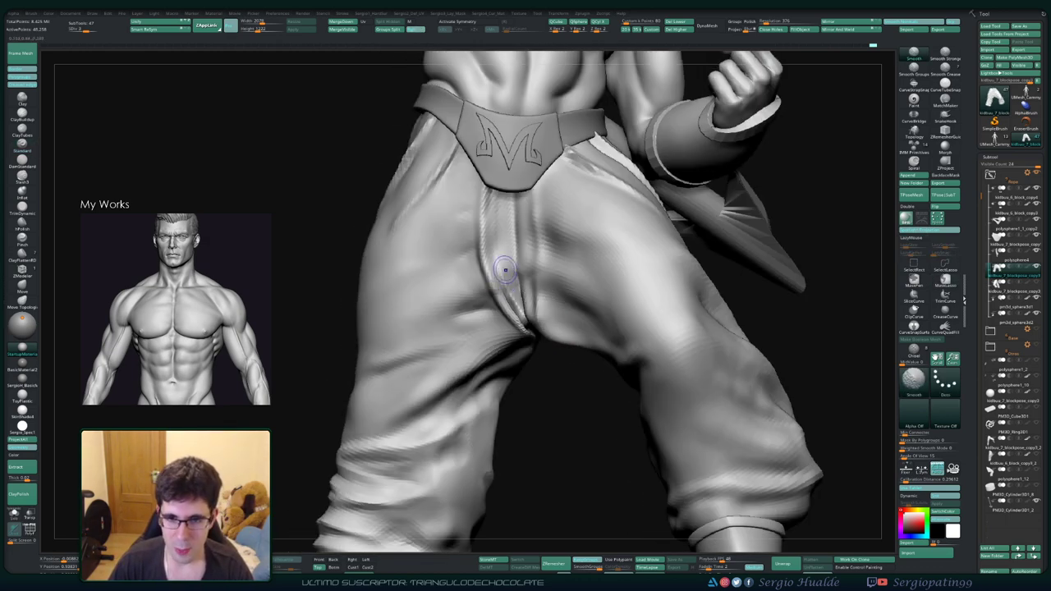
pyautogui.moveTo(522, 321); pyautogui.dragTo(526, 306, button='right')
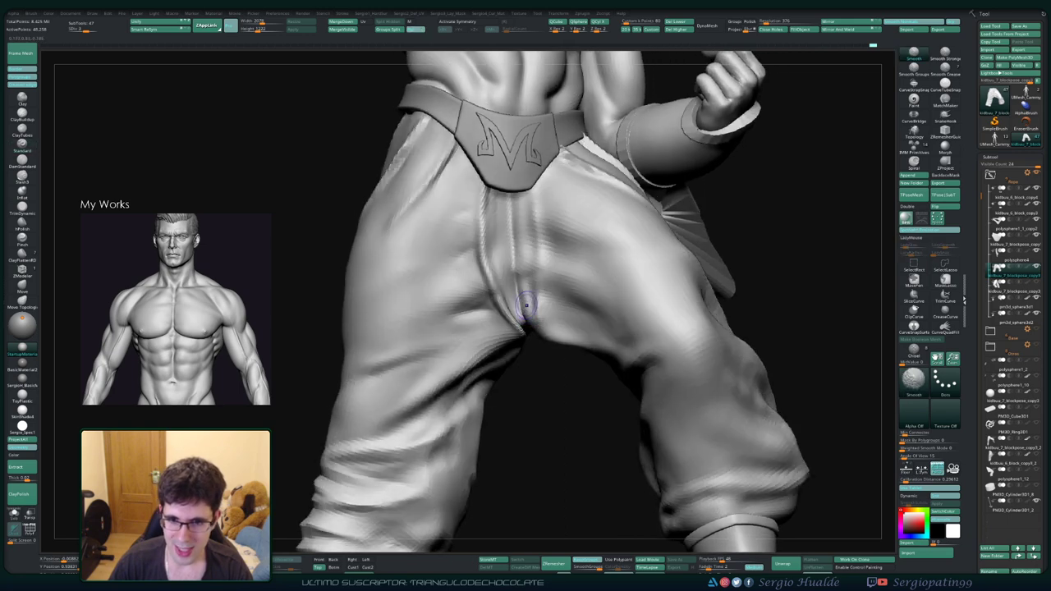
pyautogui.moveTo(521, 215)
pyautogui.keyDown('alt'); pyautogui.mouseDown(button='right')
pyautogui.moveTo(544, 324)
pyautogui.moveTo(491, 341)
pyautogui.moveTo(525, 298)
pyautogui.mouseUp(button='right'); pyautogui.keyUp('alt')
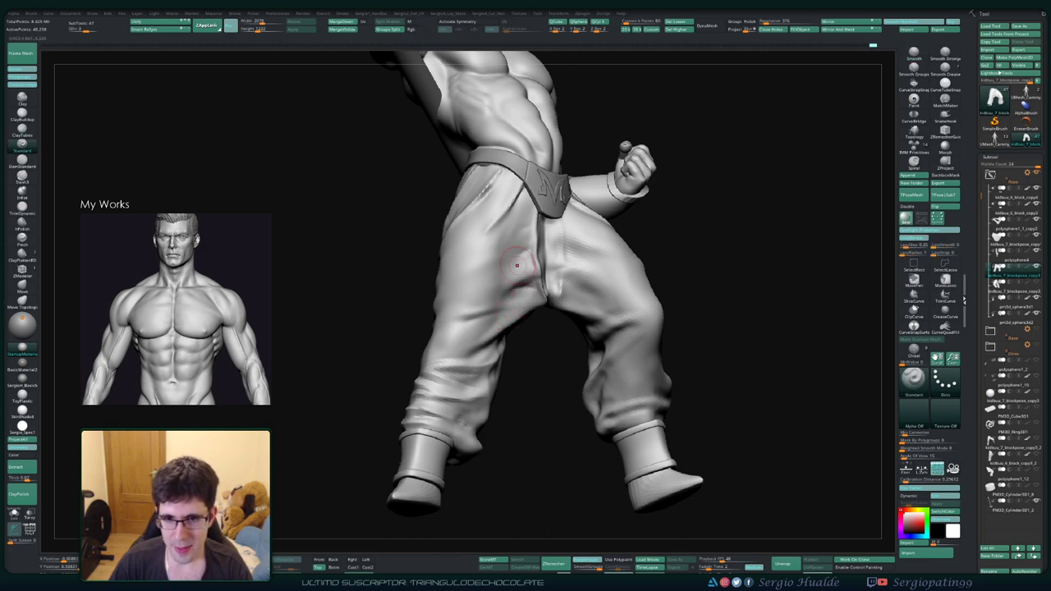
pyautogui.moveTo(502, 336); pyautogui.dragTo(505, 287, button='right')
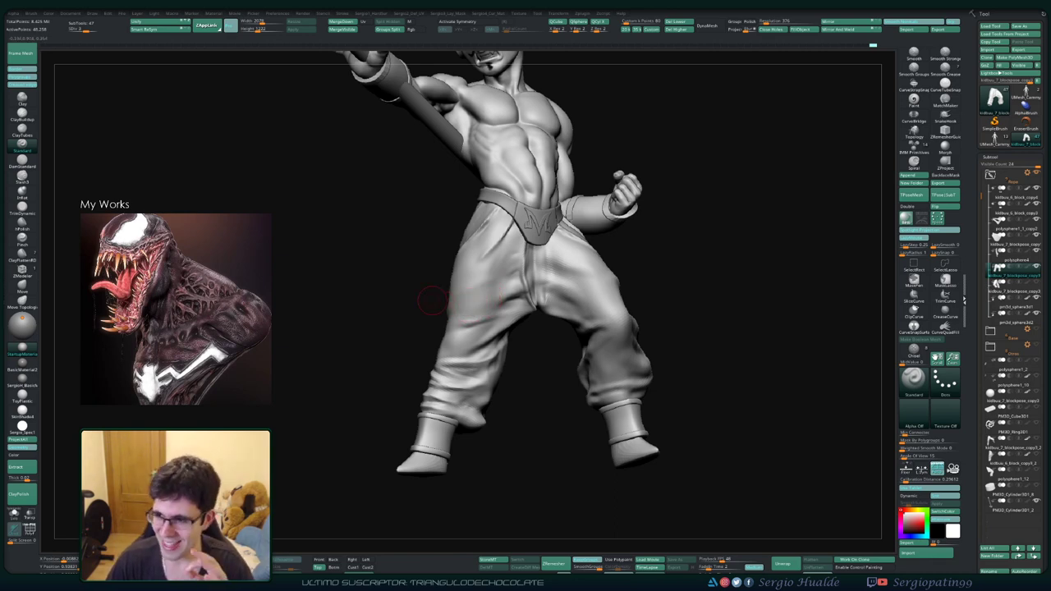
pyautogui.moveTo(477, 307)
pyautogui.mouseDown(button='right')
pyautogui.moveTo(492, 306)
pyautogui.moveTo(485, 298)
pyautogui.moveTo(495, 286)
pyautogui.mouseUp(button='right')
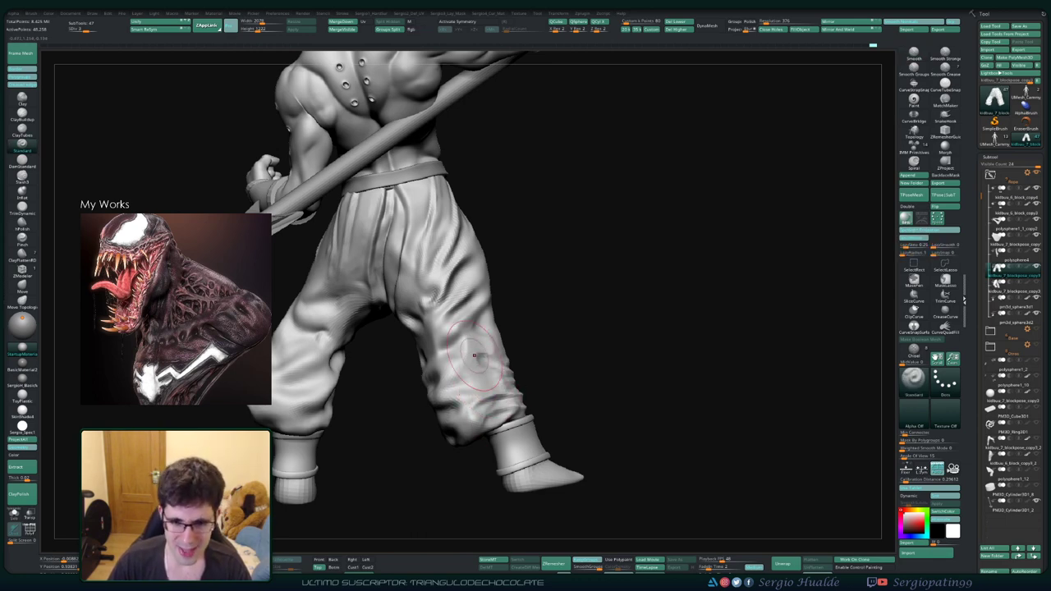
pyautogui.moveTo(474, 355)
pyautogui.mouseDown(button='right')
pyautogui.moveTo(503, 378)
pyautogui.moveTo(483, 378)
pyautogui.moveTo(487, 395)
pyautogui.moveTo(507, 391)
pyautogui.mouseUp(button='right')
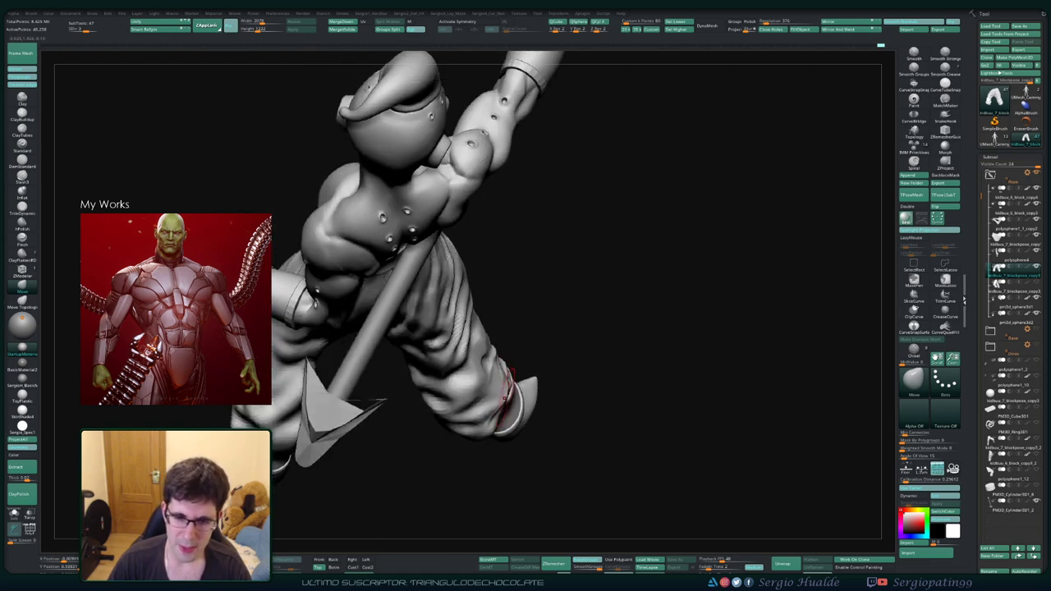
pyautogui.moveTo(508, 390)
pyautogui.mouseDown(button='right')
pyautogui.moveTo(575, 386)
pyautogui.moveTo(551, 361)
pyautogui.moveTo(503, 353)
pyautogui.moveTo(525, 337)
pyautogui.moveTo(466, 329)
pyautogui.mouseUp(button='right')
# Step: Carve a series of deep fold creases into the lower trouser leg above the boot
pyautogui.moveTo(472, 313)
pyautogui.mouseDown()
pyautogui.moveTo(460, 279)
pyautogui.moveTo(513, 320)
pyautogui.mouseUp()
pyautogui.moveTo(517, 275); pyautogui.dragTo(514, 328)
pyautogui.moveTo(460, 247); pyautogui.dragTo(453, 361)
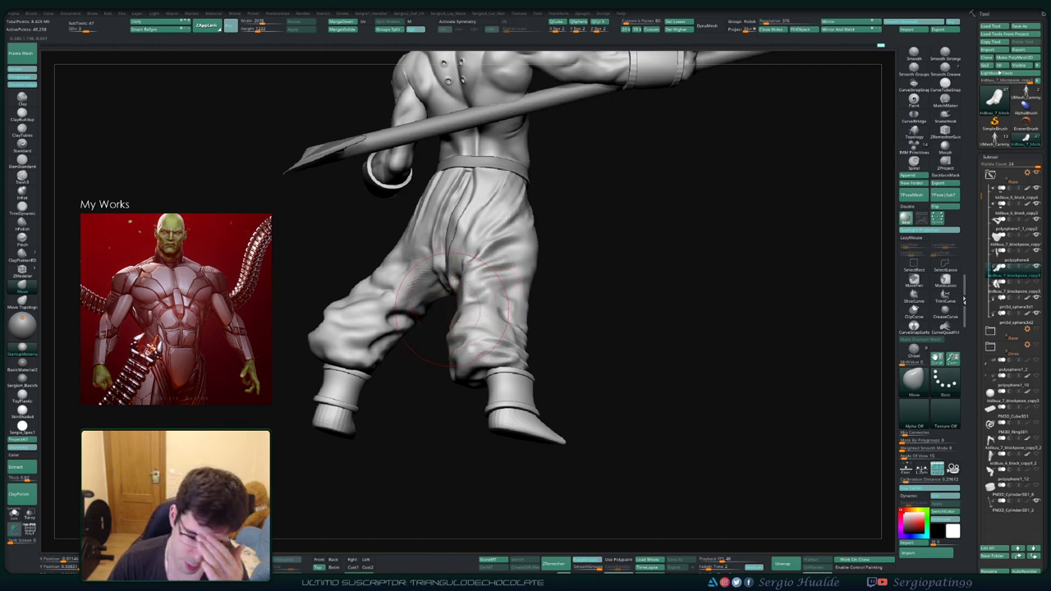
pyautogui.moveTo(403, 308); pyautogui.dragTo(396, 273)
pyautogui.moveTo(496, 289); pyautogui.dragTo(466, 261)
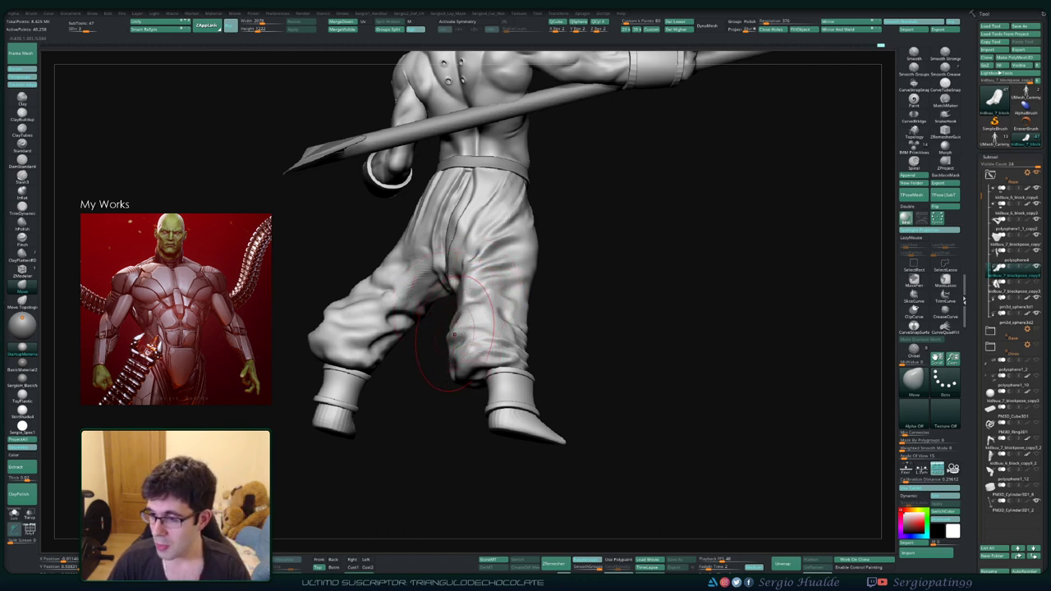
# Step: Pinch more folds into the trouser leg from back and side angles
pyautogui.moveTo(454, 334); pyautogui.dragTo(468, 361, button='right')
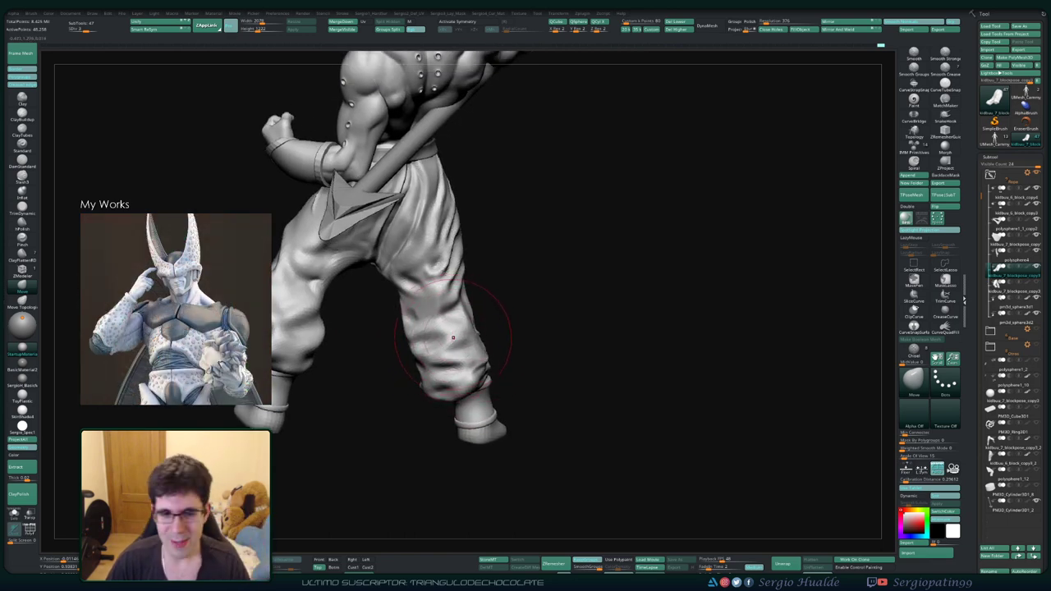
pyautogui.moveTo(493, 386); pyautogui.dragTo(525, 390, button='right')
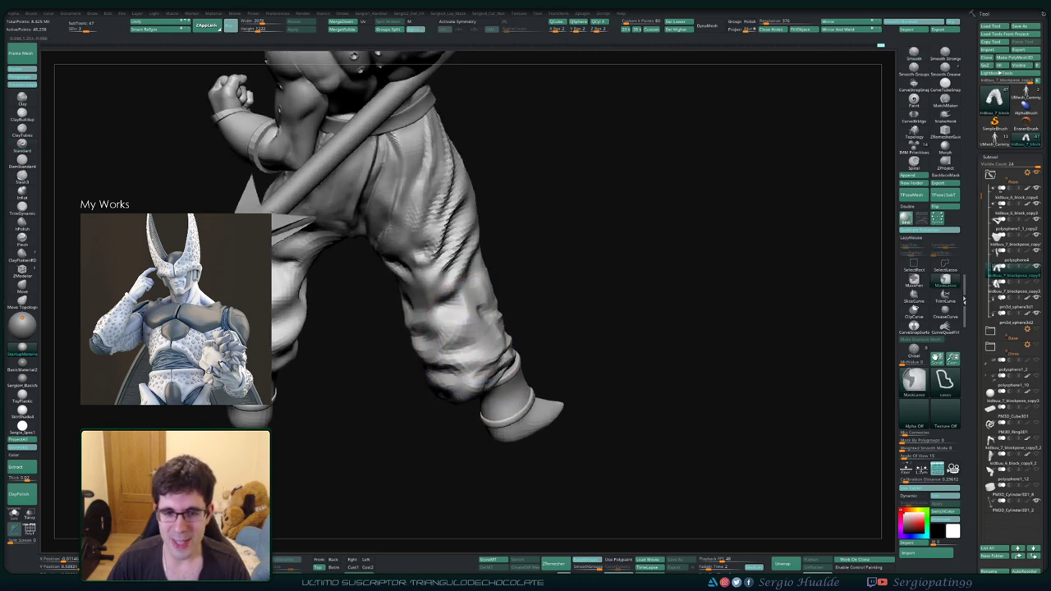
pyautogui.moveTo(460, 337); pyautogui.dragTo(473, 349, button='right')
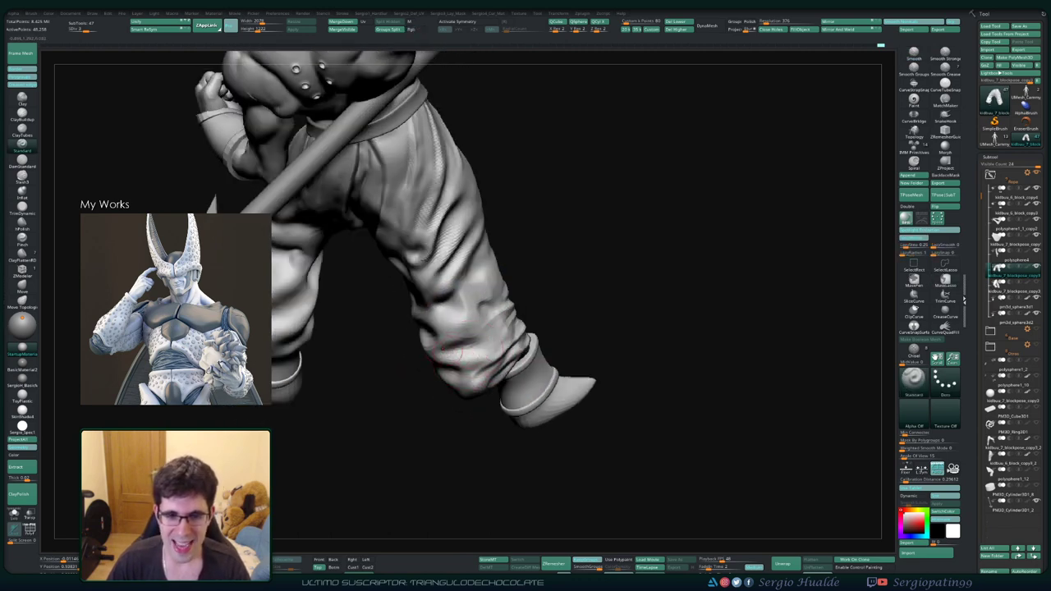
pyautogui.moveTo(472, 333)
pyautogui.mouseDown(button='right')
pyautogui.moveTo(460, 338)
pyautogui.moveTo(470, 339)
pyautogui.mouseUp(button='right')
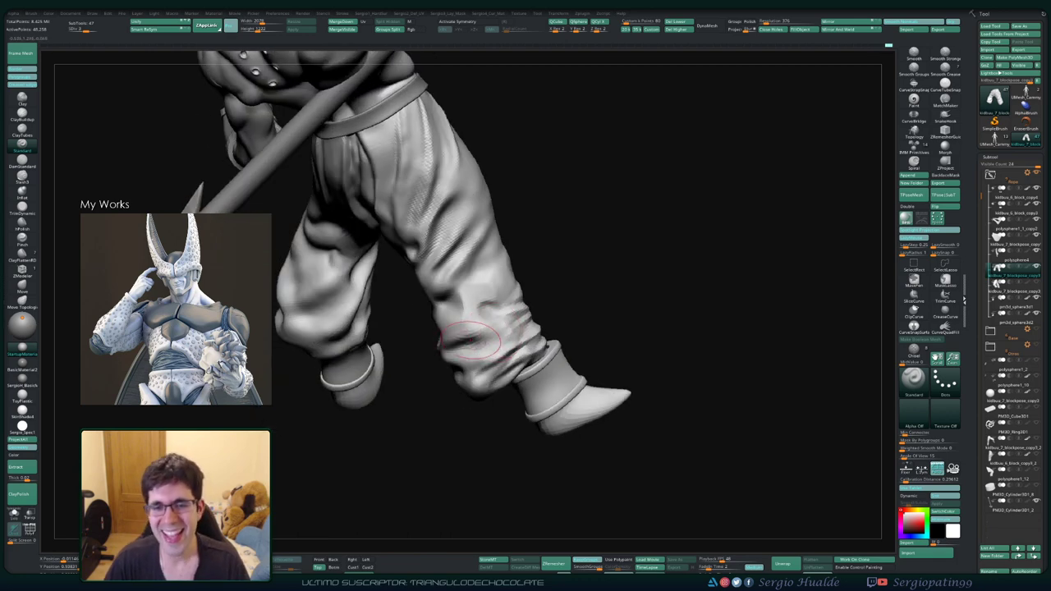
pyautogui.moveTo(456, 345); pyautogui.dragTo(435, 355, button='right')
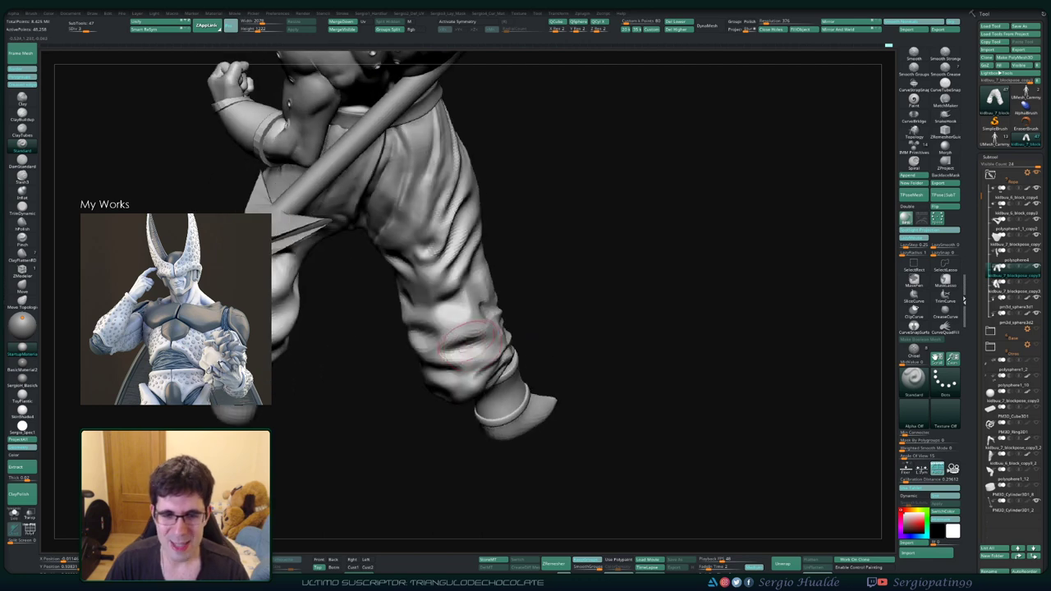
# Step: Bunch wrinkles around the ankle cuff and leg opening
pyautogui.moveTo(496, 341)
pyautogui.mouseDown(button='right')
pyautogui.moveTo(460, 361)
pyautogui.moveTo(533, 315)
pyautogui.moveTo(538, 324)
pyautogui.mouseUp(button='right')
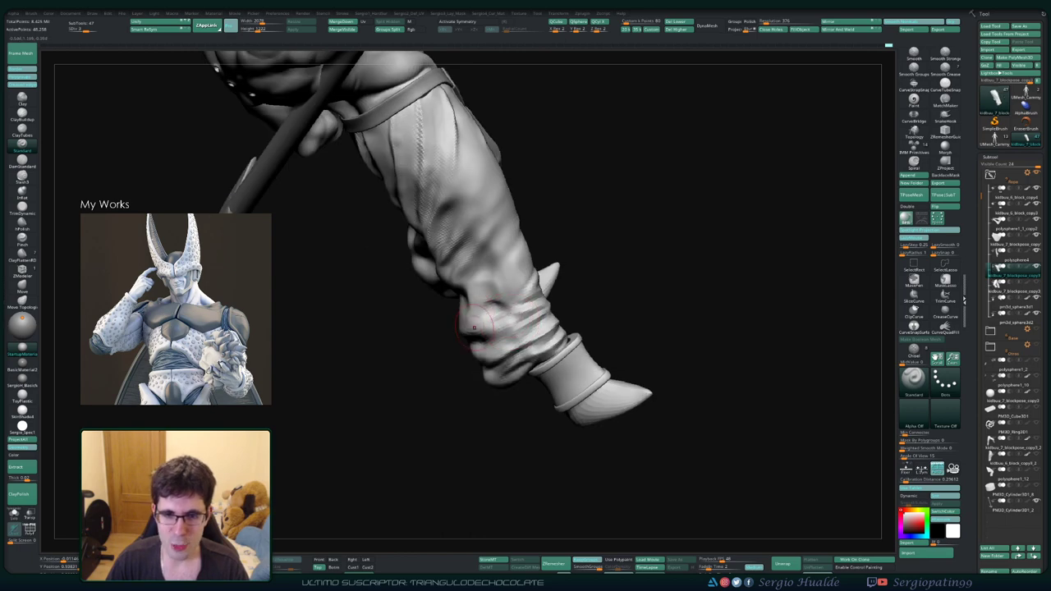
pyautogui.moveTo(479, 307)
pyautogui.mouseDown(button='right')
pyautogui.moveTo(488, 302)
pyautogui.moveTo(483, 312)
pyautogui.mouseUp(button='right')
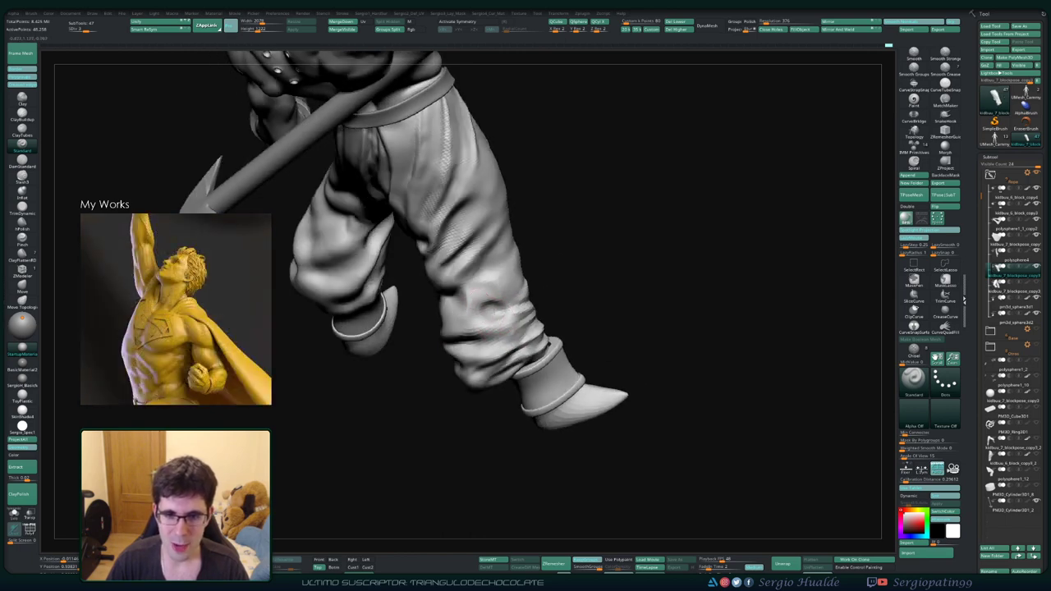
pyautogui.moveTo(476, 300)
pyautogui.mouseDown(button='right')
pyautogui.moveTo(515, 331)
pyautogui.moveTo(511, 358)
pyautogui.moveTo(492, 353)
pyautogui.mouseUp(button='right')
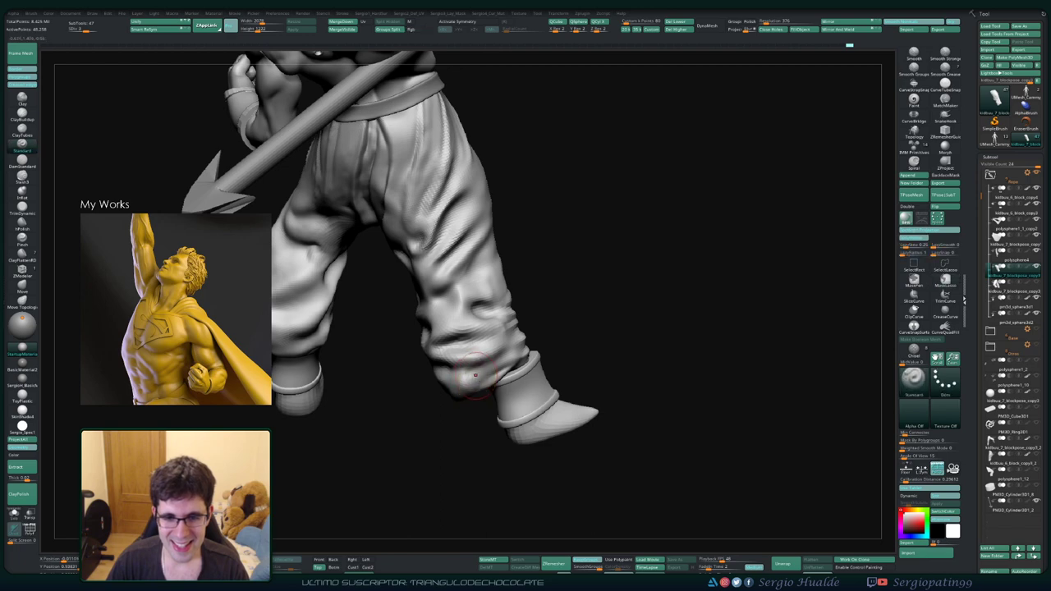
pyautogui.moveTo(495, 367); pyautogui.dragTo(469, 354, button='right')
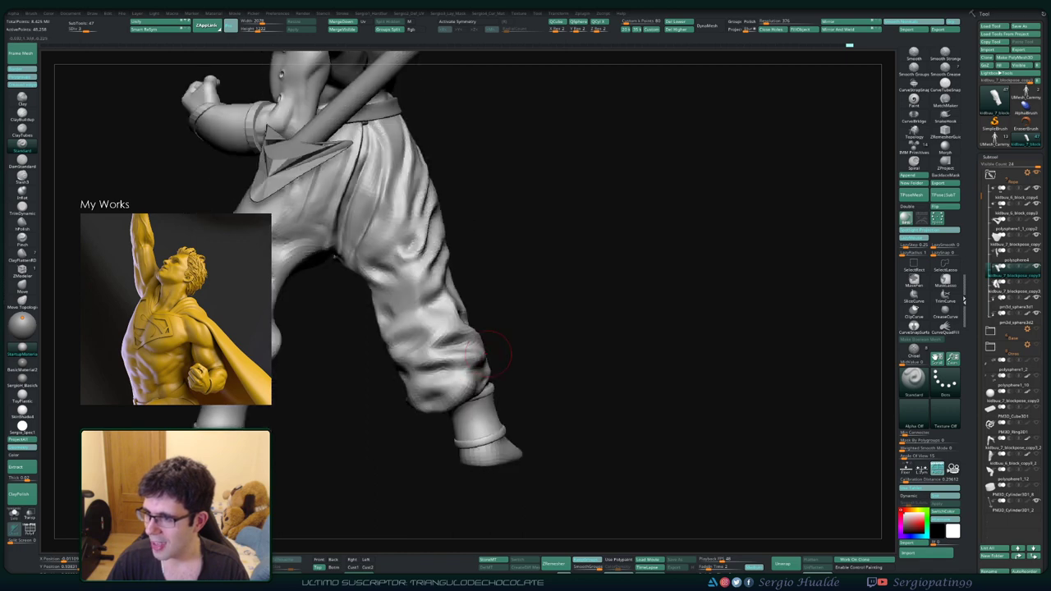
pyautogui.moveTo(471, 355)
pyautogui.mouseDown(button='right')
pyautogui.moveTo(445, 408)
pyautogui.moveTo(405, 433)
pyautogui.moveTo(426, 441)
pyautogui.moveTo(444, 424)
pyautogui.moveTo(437, 418)
pyautogui.moveTo(456, 414)
pyautogui.mouseUp(button='right')
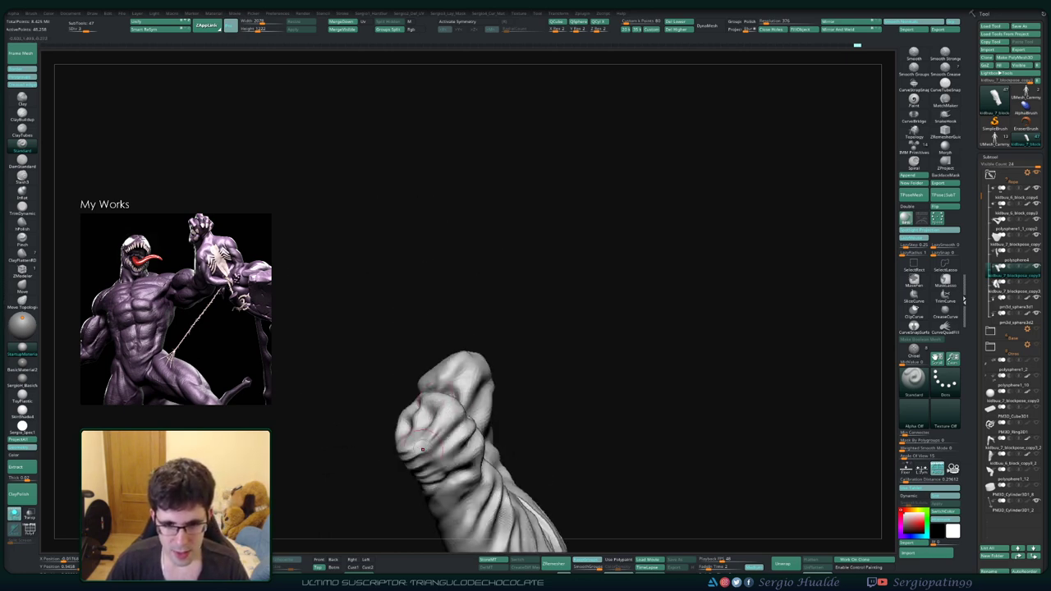
pyautogui.moveTo(422, 450)
pyautogui.mouseDown(button='right')
pyautogui.moveTo(437, 418)
pyautogui.moveTo(430, 488)
pyautogui.moveTo(448, 440)
pyautogui.moveTo(460, 448)
pyautogui.moveTo(417, 435)
pyautogui.mouseUp(button='right')
pyautogui.press('f')
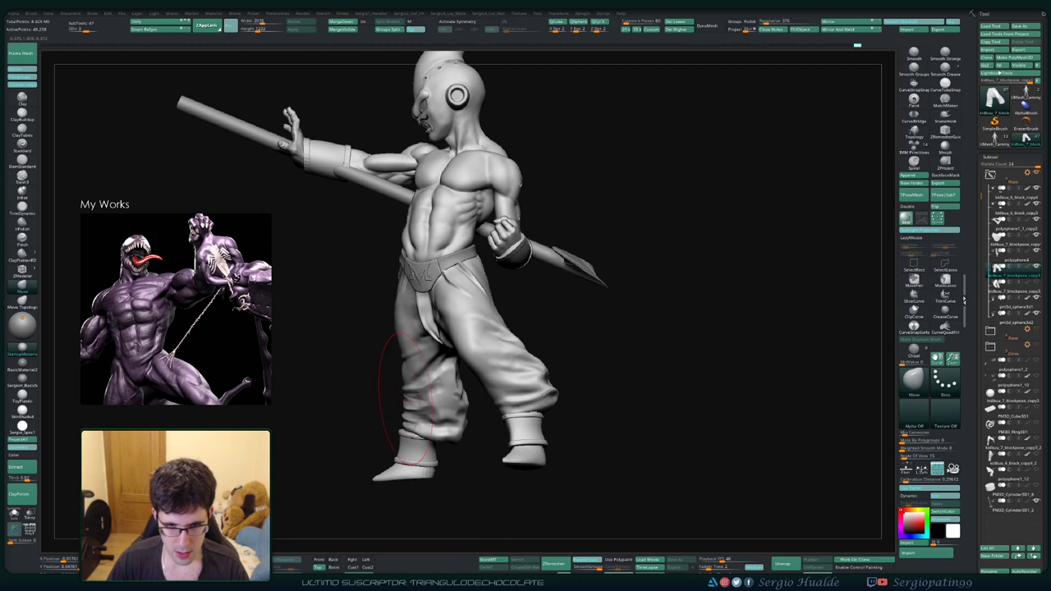
pyautogui.moveTo(407, 398); pyautogui.dragTo(394, 460, button='right')
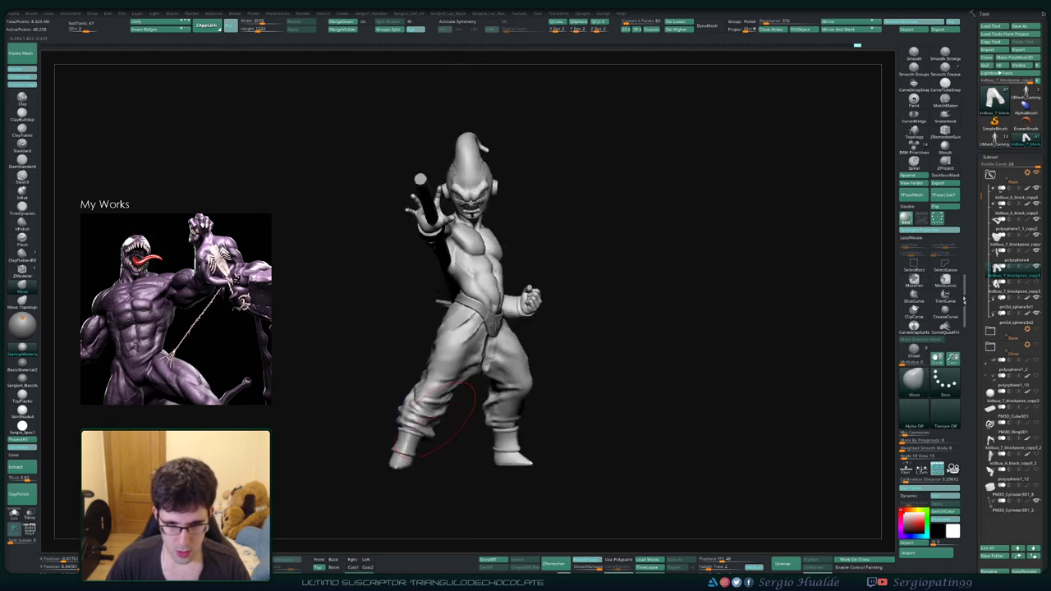
pyautogui.moveTo(435, 415)
pyautogui.mouseDown(button='right')
pyautogui.moveTo(403, 419)
pyautogui.moveTo(435, 428)
pyautogui.mouseUp(button='right')
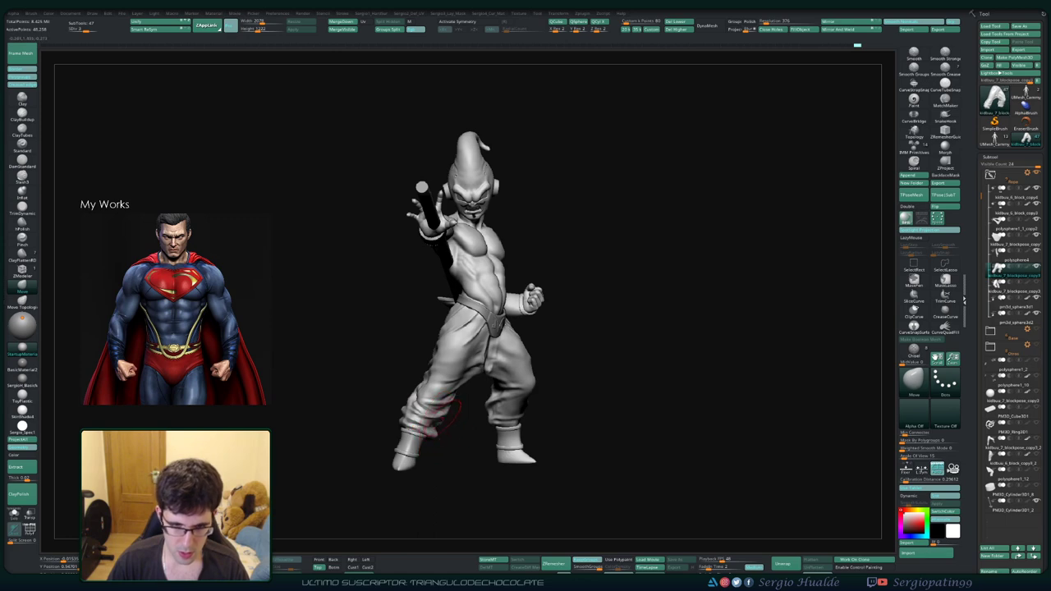
pyautogui.moveTo(413, 480)
pyautogui.mouseDown(button='right')
pyautogui.moveTo(423, 482)
pyautogui.moveTo(452, 436)
pyautogui.moveTo(443, 408)
pyautogui.moveTo(504, 435)
pyautogui.moveTo(464, 452)
pyautogui.moveTo(471, 463)
pyautogui.moveTo(421, 471)
pyautogui.moveTo(470, 446)
pyautogui.moveTo(493, 454)
pyautogui.moveTo(480, 415)
pyautogui.moveTo(457, 422)
pyautogui.mouseUp(button='right')
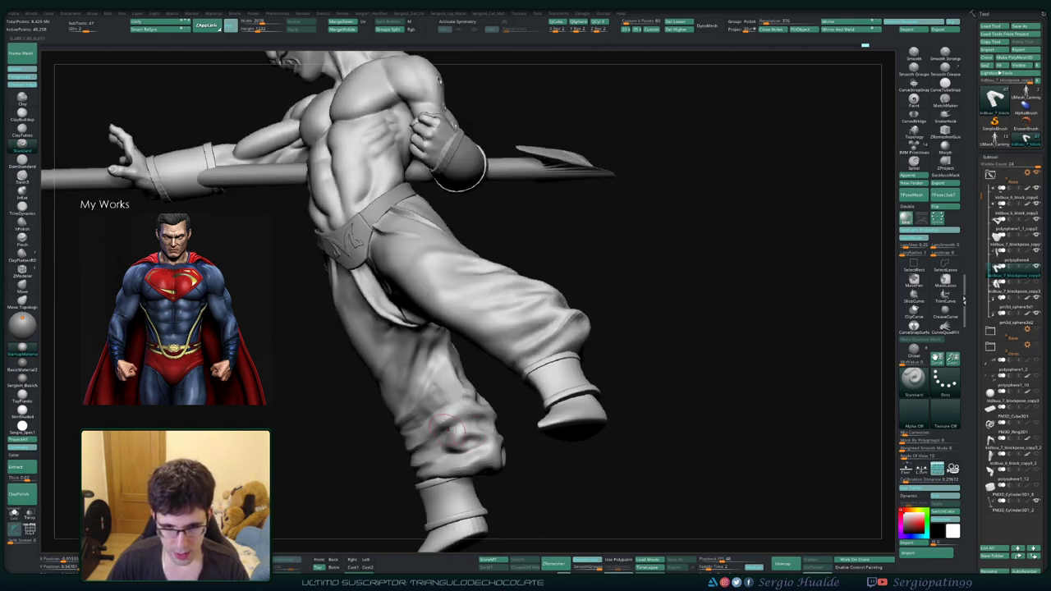
# Step: Smooth the knee folds with Shift, then add creasing above the opposite ankle cuff
pyautogui.moveTo(449, 466)
pyautogui.mouseDown(button='right')
pyautogui.moveTo(513, 450)
pyautogui.moveTo(507, 439)
pyautogui.moveTo(471, 443)
pyautogui.moveTo(497, 423)
pyautogui.mouseUp(button='right')
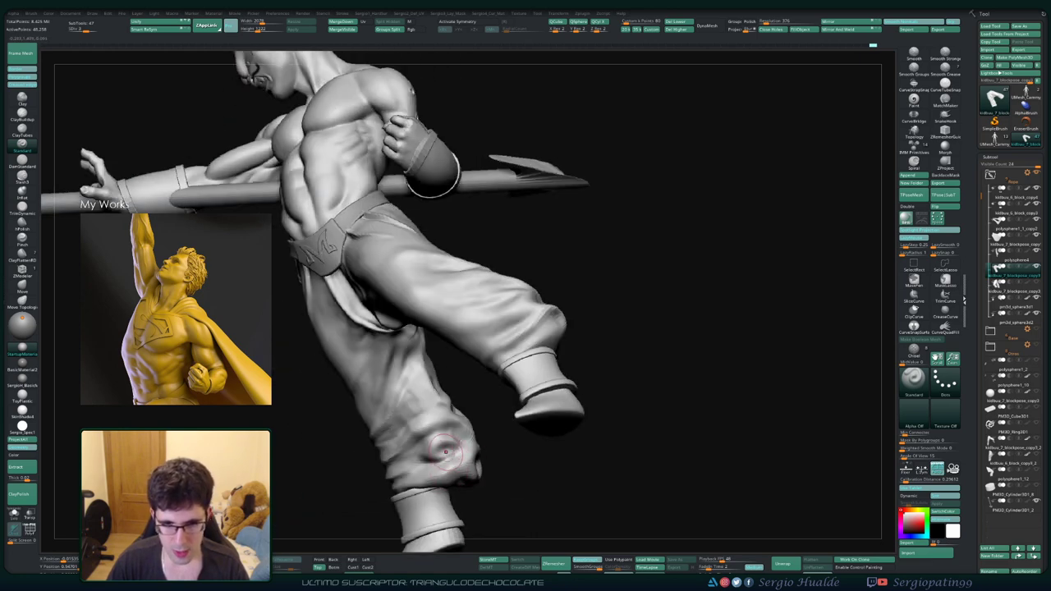
pyautogui.press('shift')
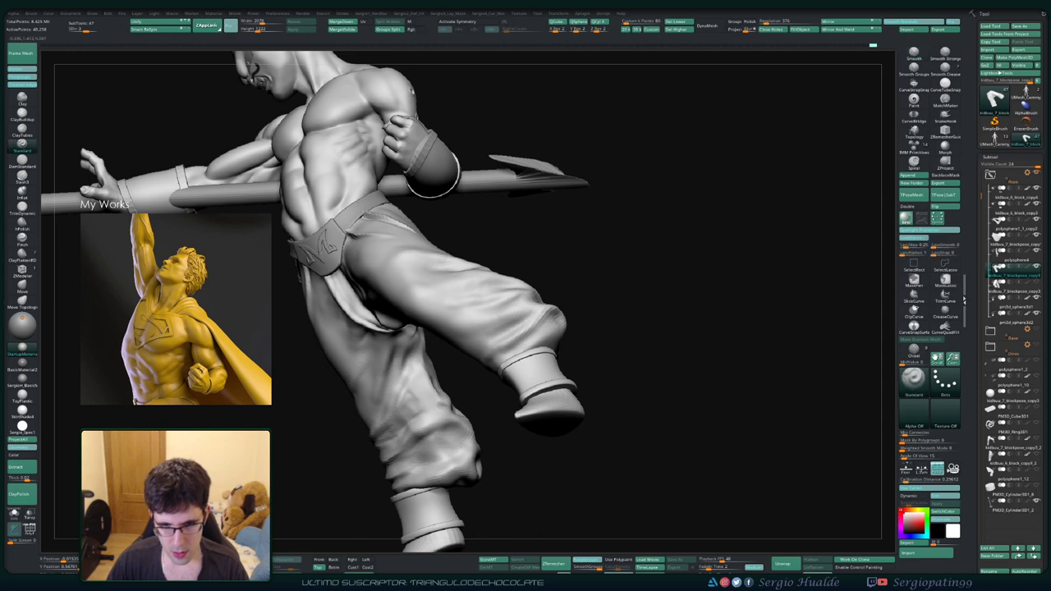
pyautogui.moveTo(411, 472); pyautogui.dragTo(485, 448, button='right')
pyautogui.moveTo(474, 285)
pyautogui.mouseDown(button='right')
pyautogui.moveTo(449, 440)
pyautogui.moveTo(414, 462)
pyautogui.moveTo(409, 312)
pyautogui.moveTo(386, 176)
pyautogui.moveTo(452, 435)
pyautogui.moveTo(414, 431)
pyautogui.moveTo(413, 451)
pyautogui.moveTo(371, 476)
pyautogui.moveTo(398, 471)
pyautogui.moveTo(391, 452)
pyautogui.moveTo(427, 416)
pyautogui.moveTo(438, 433)
pyautogui.moveTo(436, 409)
pyautogui.moveTo(386, 366)
pyautogui.moveTo(321, 394)
pyautogui.moveTo(392, 427)
pyautogui.mouseUp(button='right')
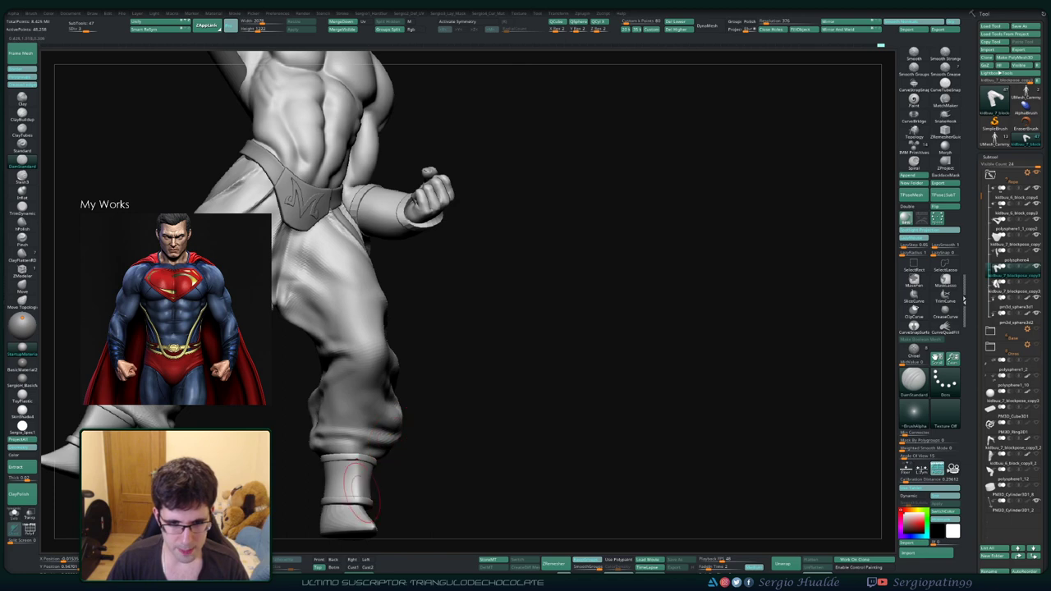
pyautogui.moveTo(357, 488); pyautogui.dragTo(360, 415, button='right')
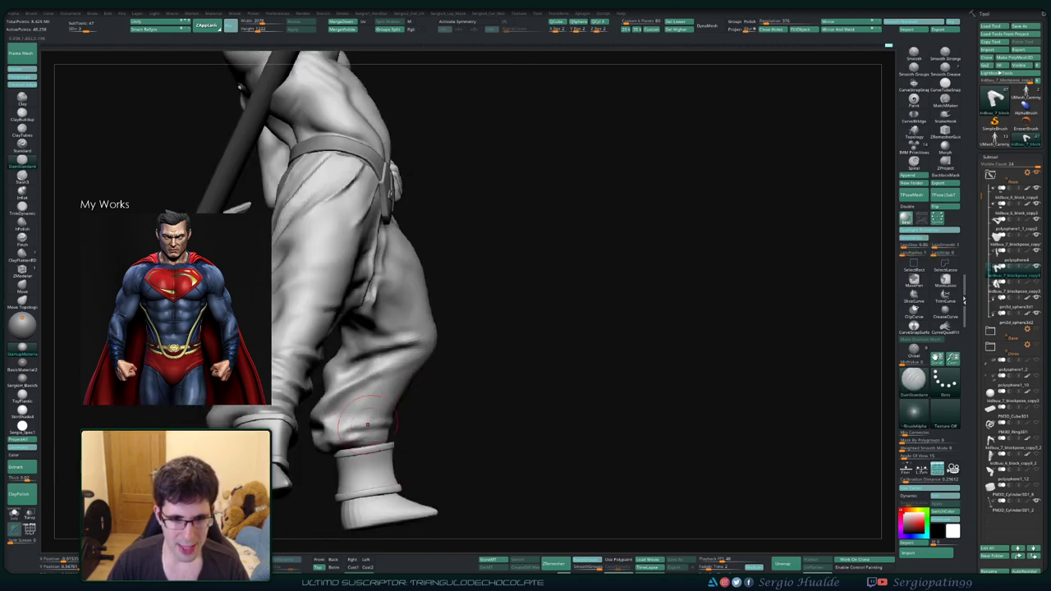
pyautogui.moveTo(357, 467); pyautogui.dragTo(377, 381, button='right')
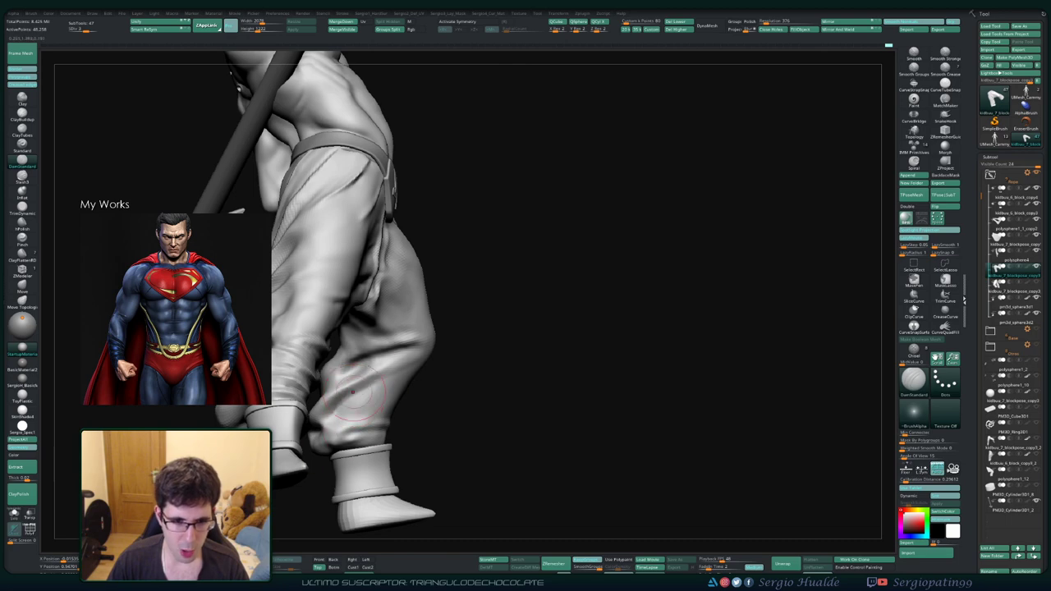
pyautogui.moveTo(376, 431); pyautogui.dragTo(352, 428, button='right')
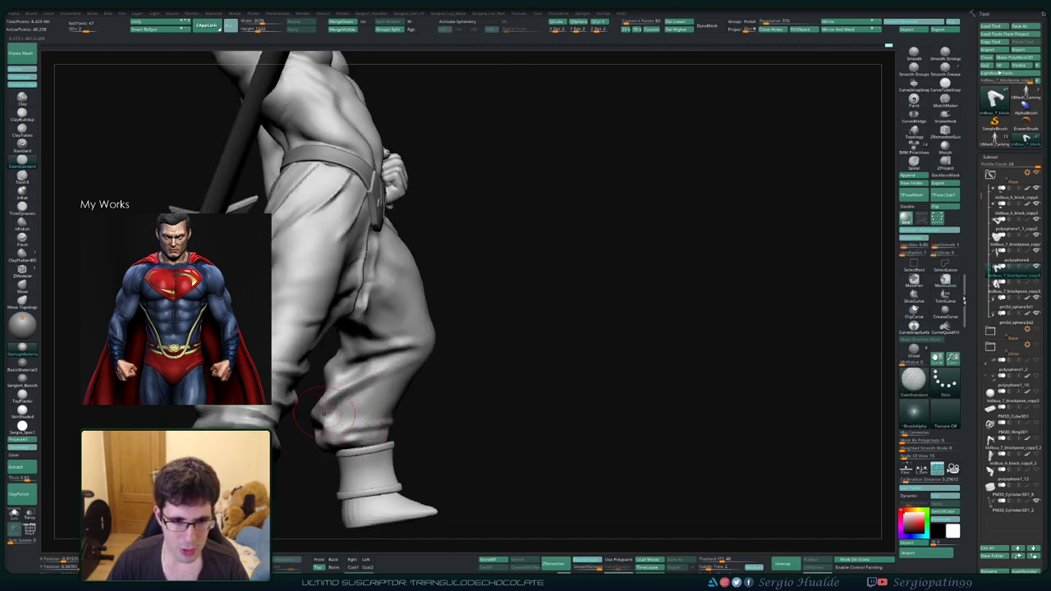
pyautogui.press('f')
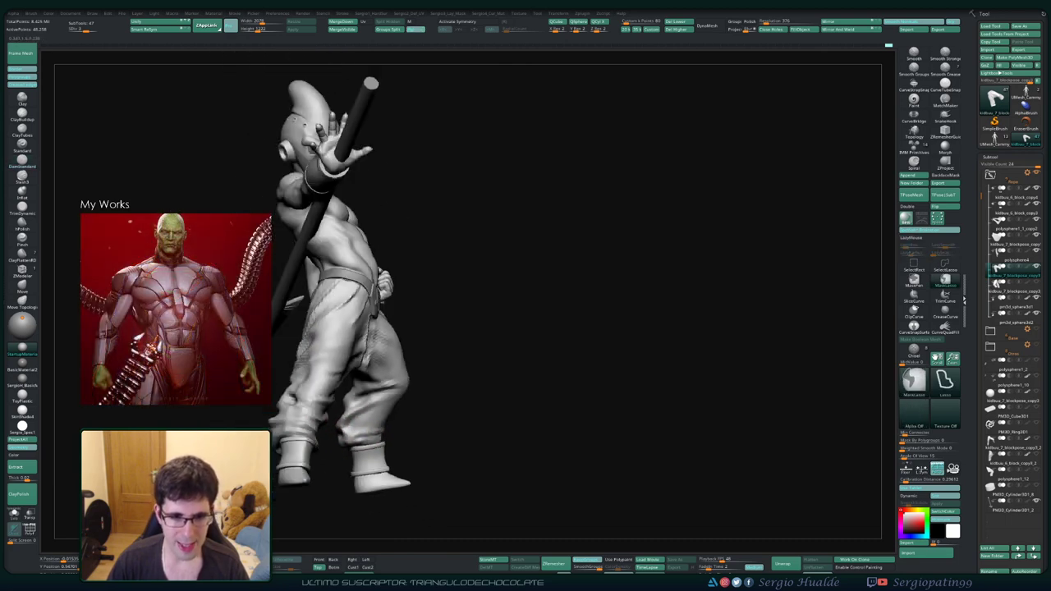
pyautogui.moveTo(368, 421)
pyautogui.mouseDown(button='right')
pyautogui.moveTo(415, 396)
pyautogui.moveTo(381, 397)
pyautogui.moveTo(392, 397)
pyautogui.mouseUp(button='right')
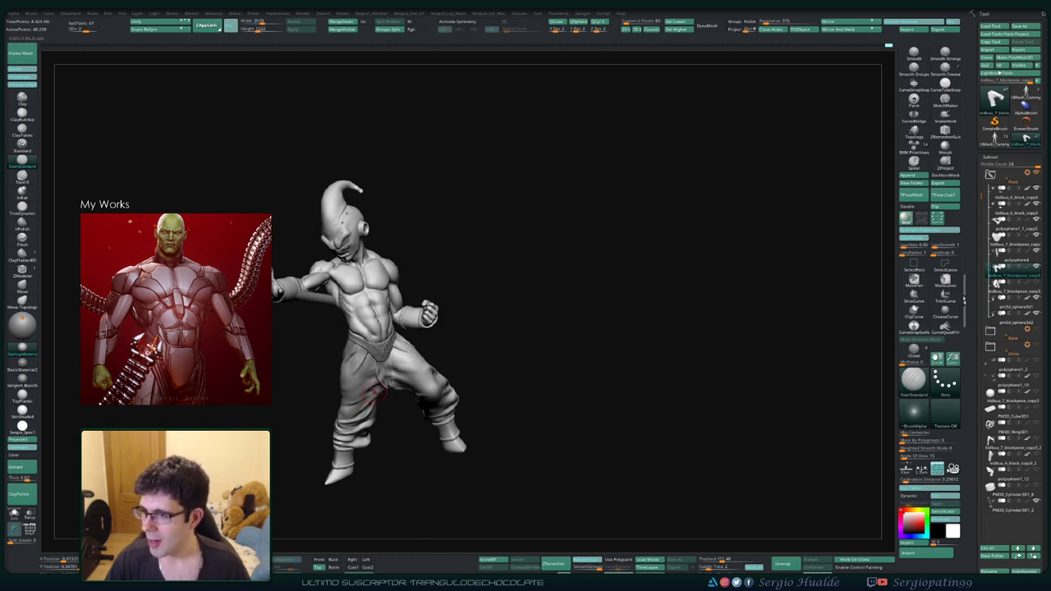
pyautogui.moveTo(376, 392)
pyautogui.mouseDown()
pyautogui.moveTo(456, 387)
pyautogui.moveTo(408, 313)
pyautogui.moveTo(441, 407)
pyautogui.mouseUp()
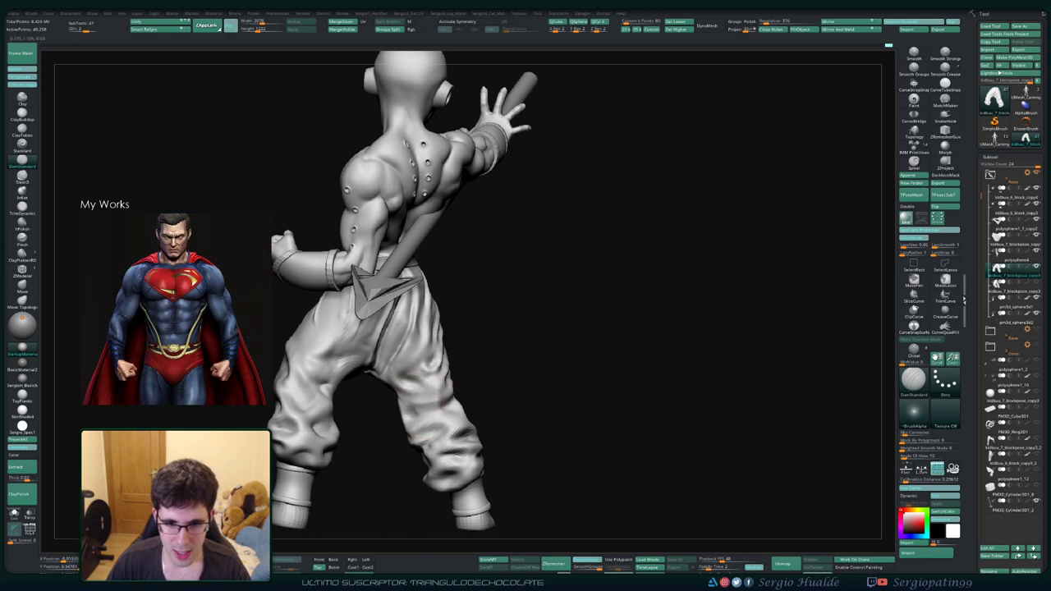
pyautogui.moveTo(416, 428)
pyautogui.mouseDown()
pyautogui.moveTo(419, 413)
pyautogui.moveTo(370, 442)
pyautogui.mouseUp()
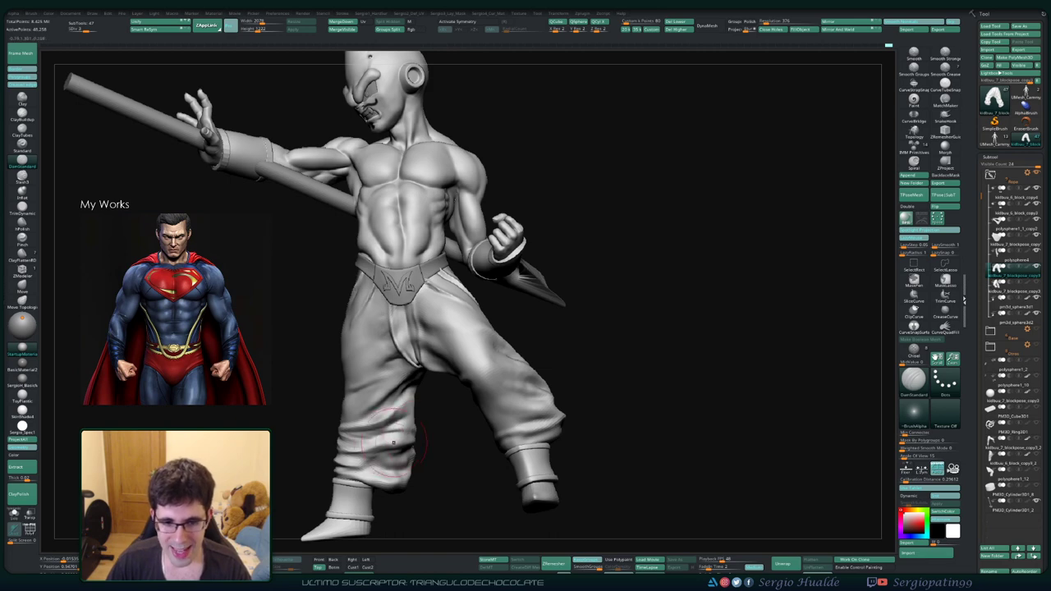
pyautogui.moveTo(492, 460)
pyautogui.mouseDown()
pyautogui.moveTo(435, 460)
pyautogui.moveTo(438, 408)
pyautogui.mouseUp()
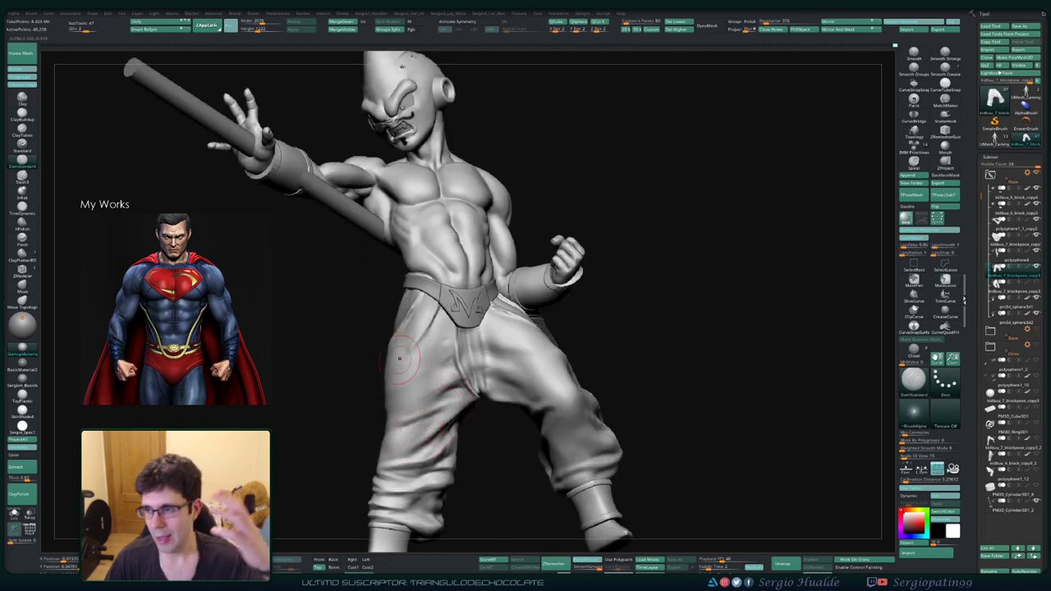
pyautogui.moveTo(344, 427); pyautogui.dragTo(312, 427)
pyautogui.moveTo(361, 389)
pyautogui.mouseDown()
pyautogui.moveTo(428, 389)
pyautogui.moveTo(444, 369)
pyautogui.moveTo(411, 305)
pyautogui.moveTo(402, 419)
pyautogui.moveTo(382, 448)
pyautogui.mouseUp()
# Step: Isolate the trousers subtool and carve folds around the crotch
pyautogui.keyDown('ctrl'); pyautogui.keyDown('shift'); pyautogui.click(410, 306); pyautogui.keyUp('shift'); pyautogui.keyUp('ctrl')
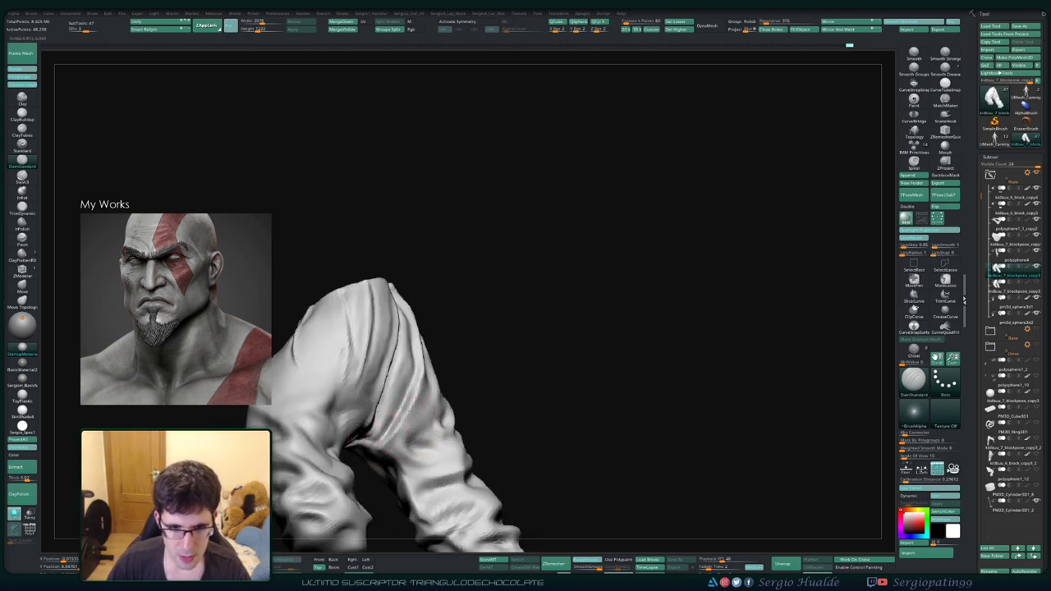
pyautogui.moveTo(411, 406)
pyautogui.mouseDown()
pyautogui.moveTo(382, 438)
pyautogui.moveTo(403, 426)
pyautogui.moveTo(371, 384)
pyautogui.moveTo(391, 423)
pyautogui.moveTo(550, 327)
pyautogui.mouseUp()
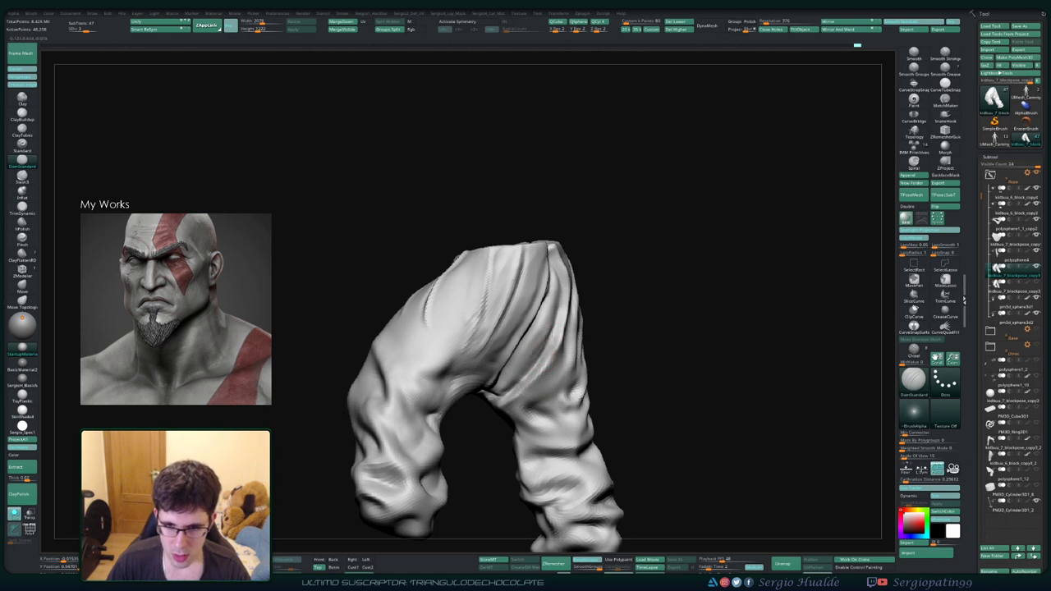
pyautogui.moveTo(521, 370); pyautogui.dragTo(534, 353)
# Step: Build up folds with ClayBuildup and cut the inner-seam crotch crease deeper
pyautogui.press('b')
pyautogui.press('c')
pyautogui.press('l')
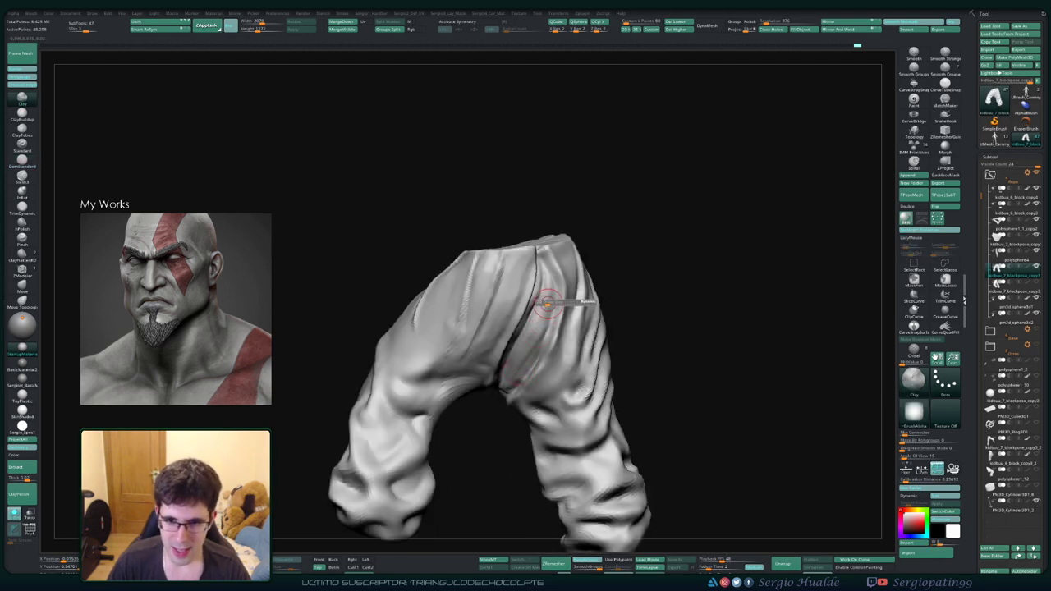
pyautogui.moveTo(544, 301); pyautogui.dragTo(539, 276)
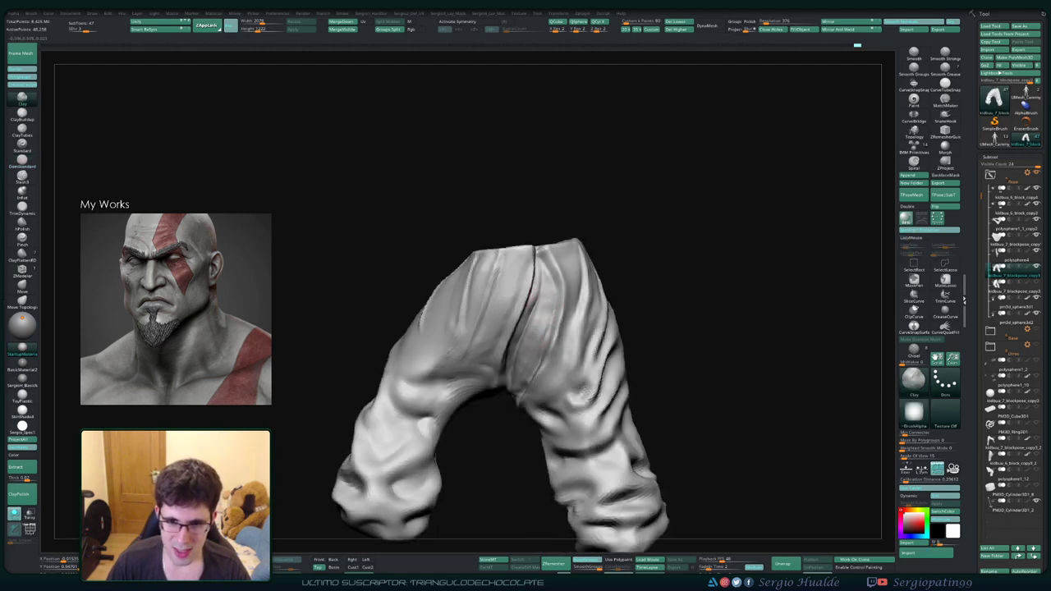
pyautogui.moveTo(528, 346)
pyautogui.mouseDown(button='right')
pyautogui.moveTo(535, 351)
pyautogui.moveTo(530, 301)
pyautogui.mouseUp(button='right')
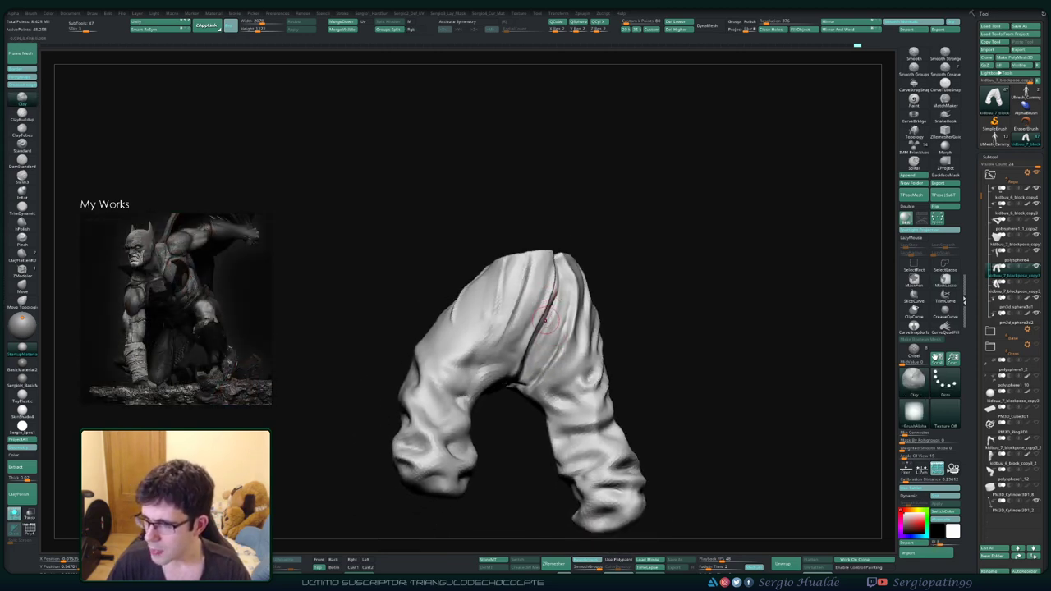
pyautogui.moveTo(549, 328); pyautogui.dragTo(558, 279, button='right')
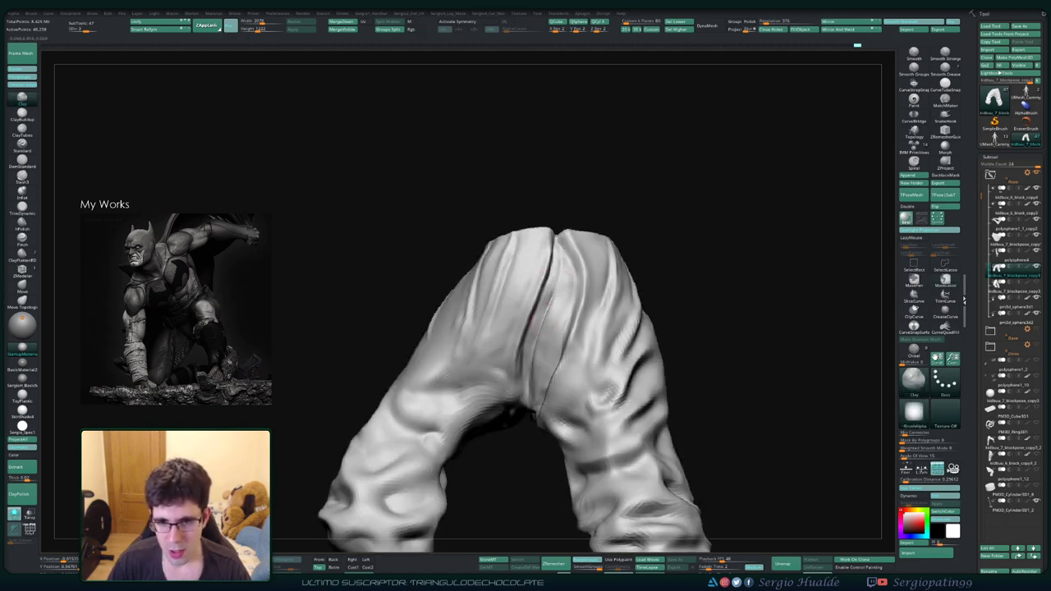
pyautogui.moveTo(552, 316); pyautogui.dragTo(544, 357, button='right')
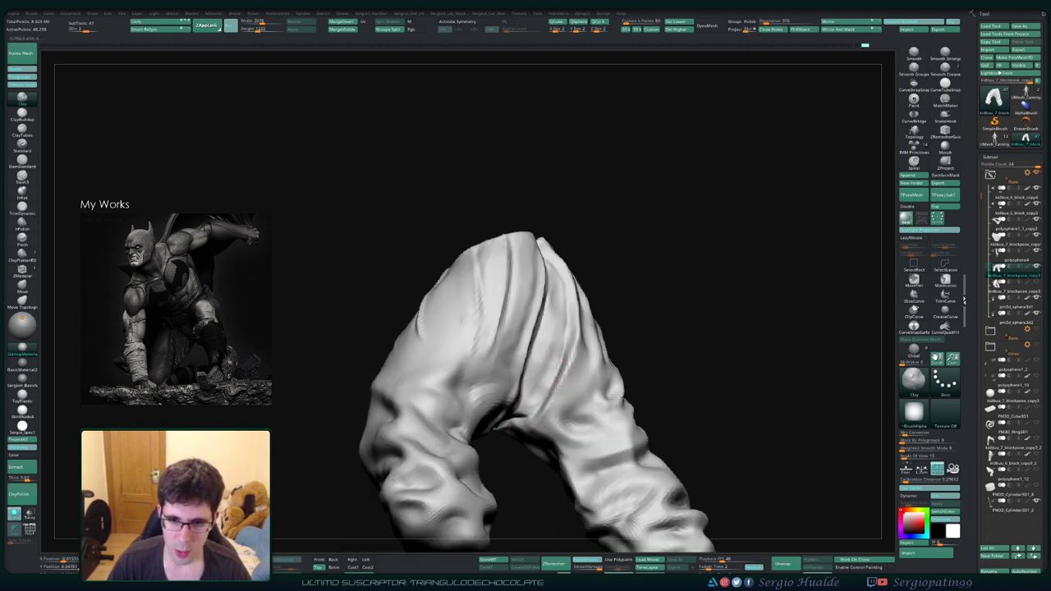
pyautogui.keyDown('shift'); pyautogui.moveTo(538, 316); pyautogui.dragTo(563, 329, button='right'); pyautogui.keyUp('shift')
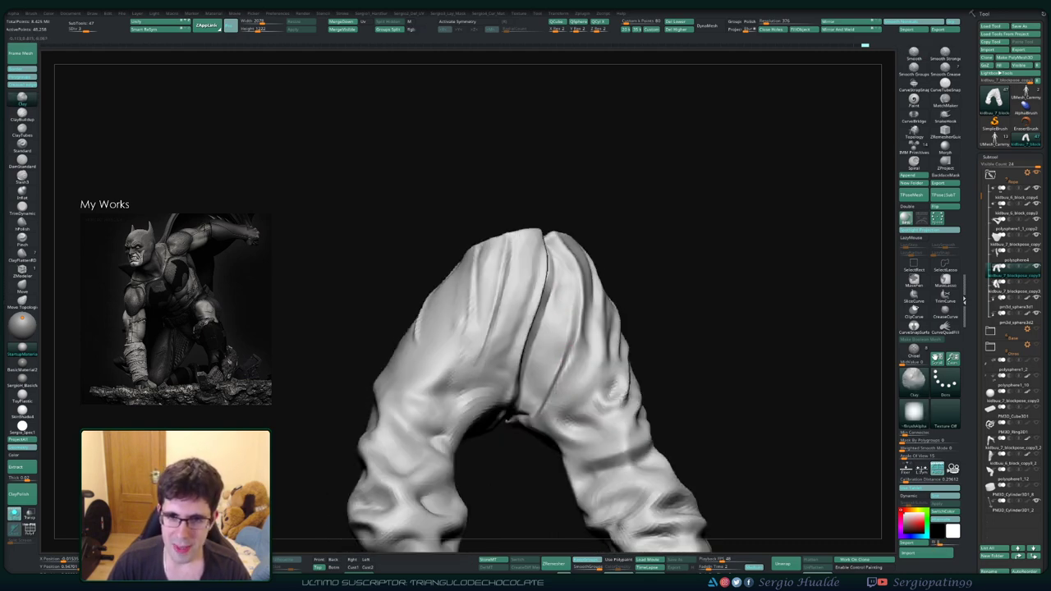
pyautogui.moveTo(547, 363)
pyautogui.keyDown('shift'); pyautogui.mouseDown(button='right')
pyautogui.moveTo(542, 345)
pyautogui.moveTo(534, 401)
pyautogui.mouseUp(button='right'); pyautogui.keyUp('shift')
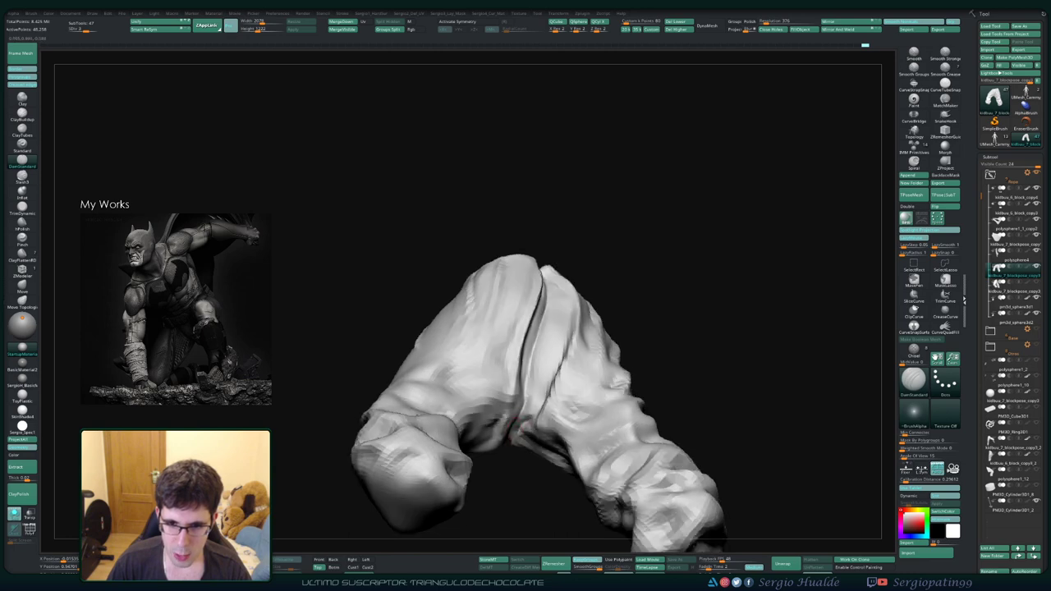
# Step: Carve crease lines across both pant legs, then zoom out to frame the full character
pyautogui.moveTo(509, 439)
pyautogui.mouseDown(button='right')
pyautogui.moveTo(501, 447)
pyautogui.moveTo(509, 411)
pyautogui.mouseUp(button='right')
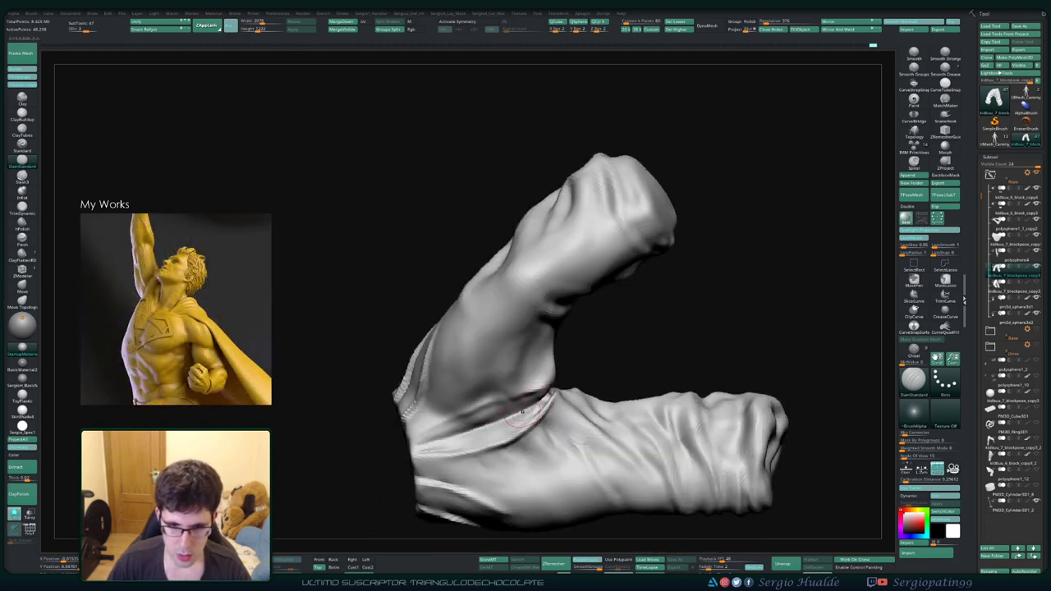
pyautogui.moveTo(415, 459); pyautogui.dragTo(396, 454, button='right')
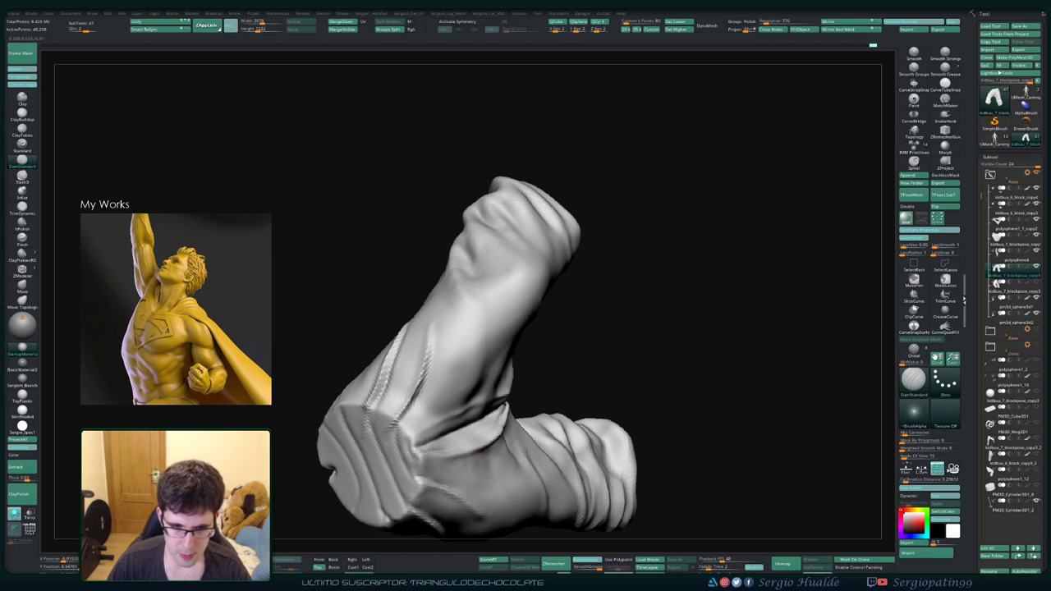
pyautogui.moveTo(365, 491)
pyautogui.mouseDown(button='right')
pyautogui.moveTo(378, 454)
pyautogui.moveTo(402, 453)
pyautogui.mouseUp(button='right')
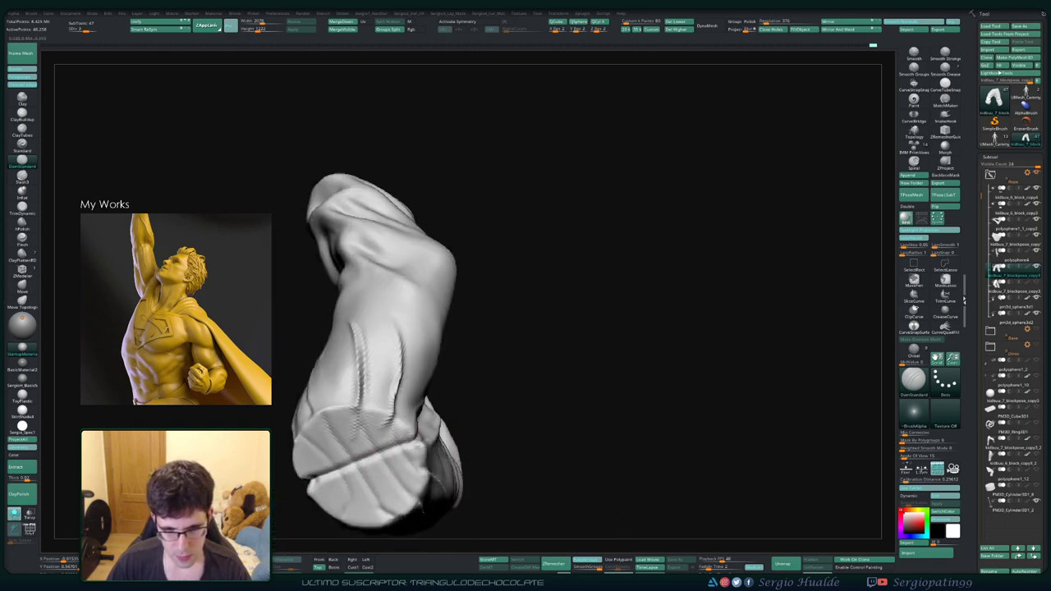
pyautogui.moveTo(358, 488)
pyautogui.mouseDown(button='right')
pyautogui.moveTo(460, 394)
pyautogui.moveTo(415, 404)
pyautogui.mouseUp(button='right')
pyautogui.moveTo(420, 447)
pyautogui.mouseDown(button='right')
pyautogui.moveTo(407, 420)
pyautogui.moveTo(448, 418)
pyautogui.moveTo(455, 432)
pyautogui.moveTo(453, 364)
pyautogui.mouseUp(button='right')
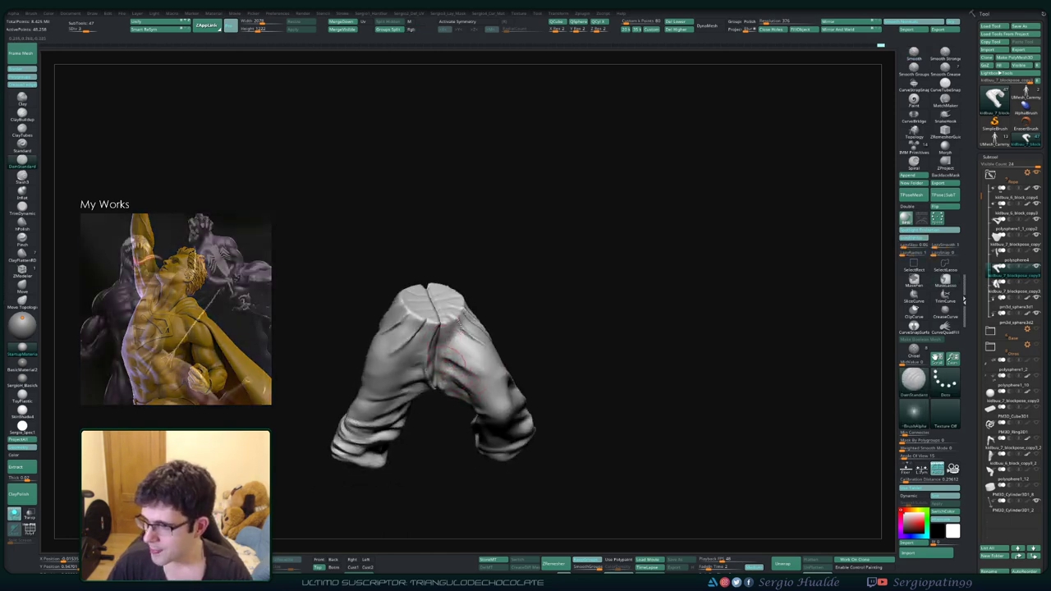
pyautogui.moveTo(452, 357)
pyautogui.mouseDown(button='right')
pyautogui.moveTo(475, 394)
pyautogui.moveTo(483, 345)
pyautogui.moveTo(518, 355)
pyautogui.moveTo(503, 383)
pyautogui.moveTo(485, 340)
pyautogui.moveTo(480, 354)
pyautogui.mouseUp(button='right')
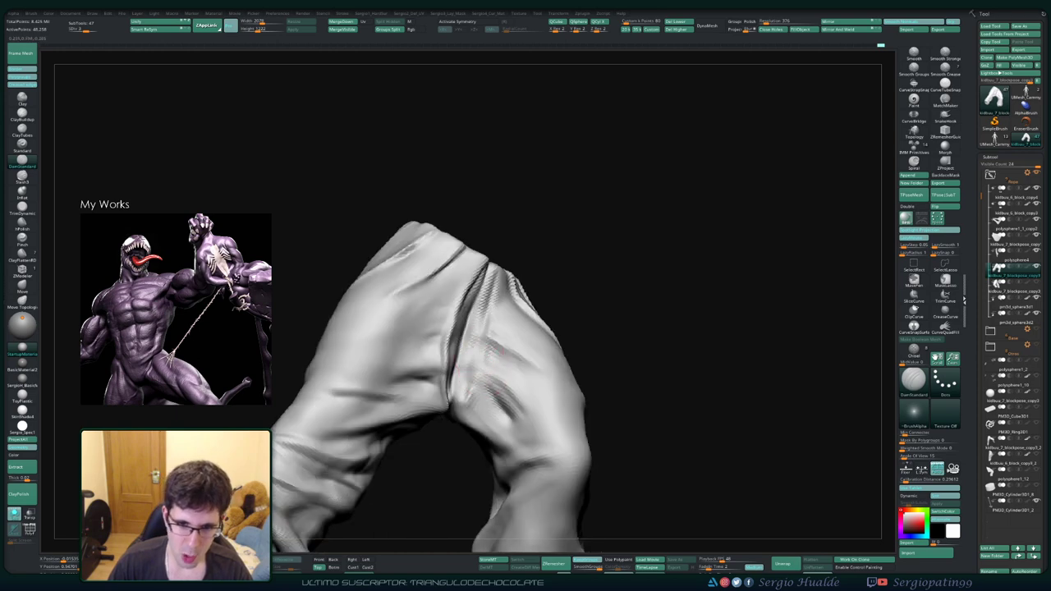
pyautogui.moveTo(452, 416)
pyautogui.mouseDown(button='right')
pyautogui.moveTo(454, 392)
pyautogui.moveTo(459, 403)
pyautogui.moveTo(433, 444)
pyautogui.mouseUp(button='right')
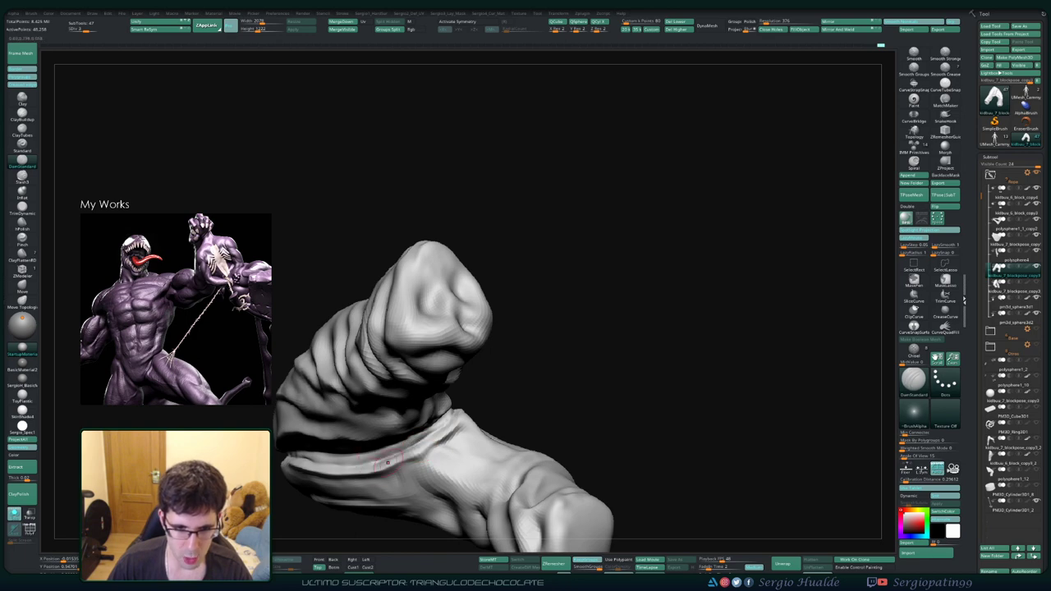
pyautogui.moveTo(391, 471)
pyautogui.mouseDown(button='right')
pyautogui.moveTo(460, 394)
pyautogui.moveTo(460, 344)
pyautogui.moveTo(402, 411)
pyautogui.moveTo(439, 410)
pyautogui.moveTo(391, 415)
pyautogui.moveTo(421, 410)
pyautogui.mouseUp(button='right')
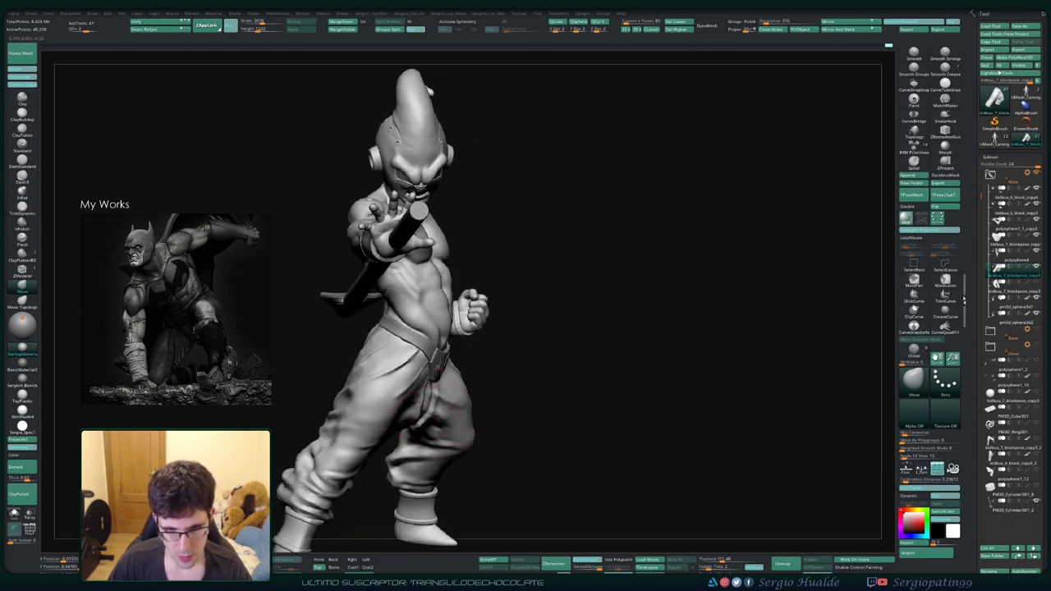
# Step: Zoom and orbit around to a back view of the pants
pyautogui.scroll(-3, 411, 312)
pyautogui.moveTo(375, 211); pyautogui.dragTo(383, 282, button='right')
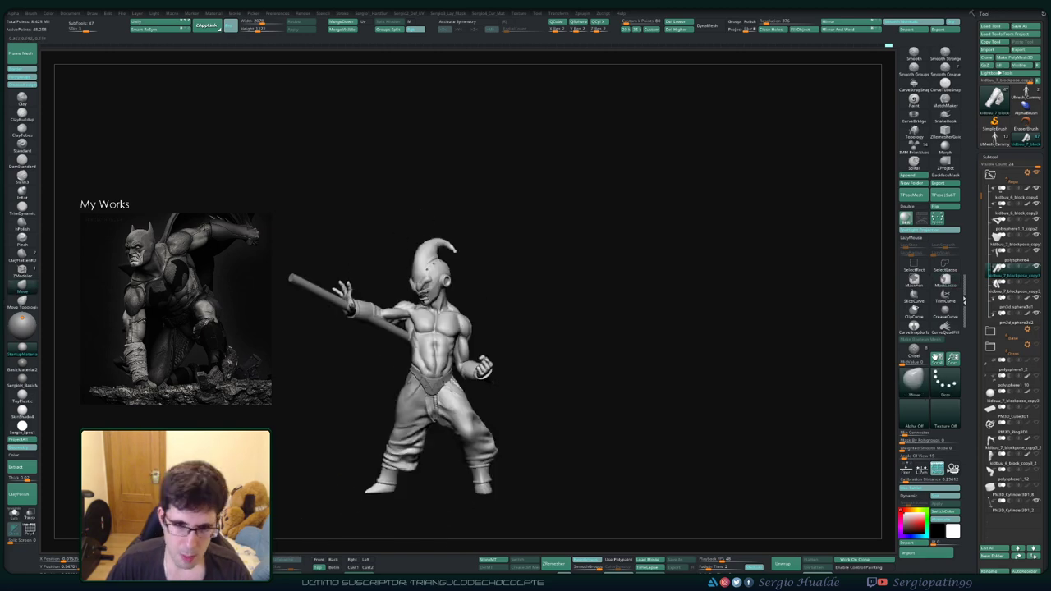
pyautogui.moveTo(480, 376)
pyautogui.mouseDown(button='right')
pyautogui.moveTo(497, 380)
pyautogui.moveTo(459, 363)
pyautogui.mouseUp(button='right')
pyautogui.scroll(3, 458, 363)
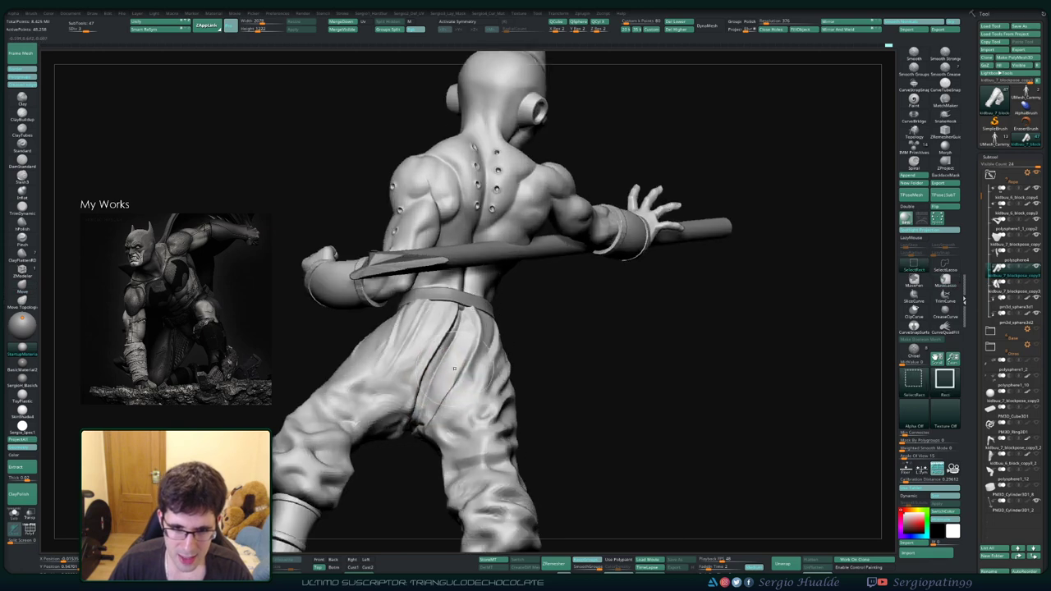
pyautogui.moveTo(422, 402)
pyautogui.mouseDown(button='right')
pyautogui.moveTo(386, 399)
pyautogui.moveTo(449, 337)
pyautogui.mouseUp(button='right')
pyautogui.moveTo(431, 391)
pyautogui.mouseDown(button='right')
pyautogui.moveTo(441, 343)
pyautogui.moveTo(469, 335)
pyautogui.mouseUp(button='right')
# Step: Carve and push rear folds below the belt with DamStandard and Move
pyautogui.press('b')
pyautogui.press('d')
pyautogui.press('s')
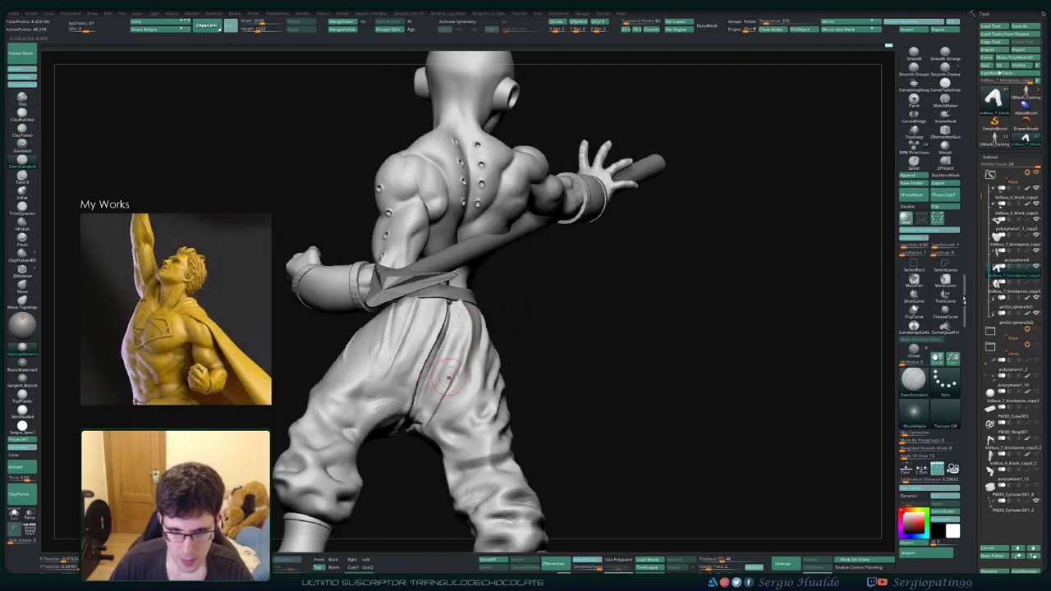
pyautogui.press('b')
pyautogui.press('m')
pyautogui.press('v')
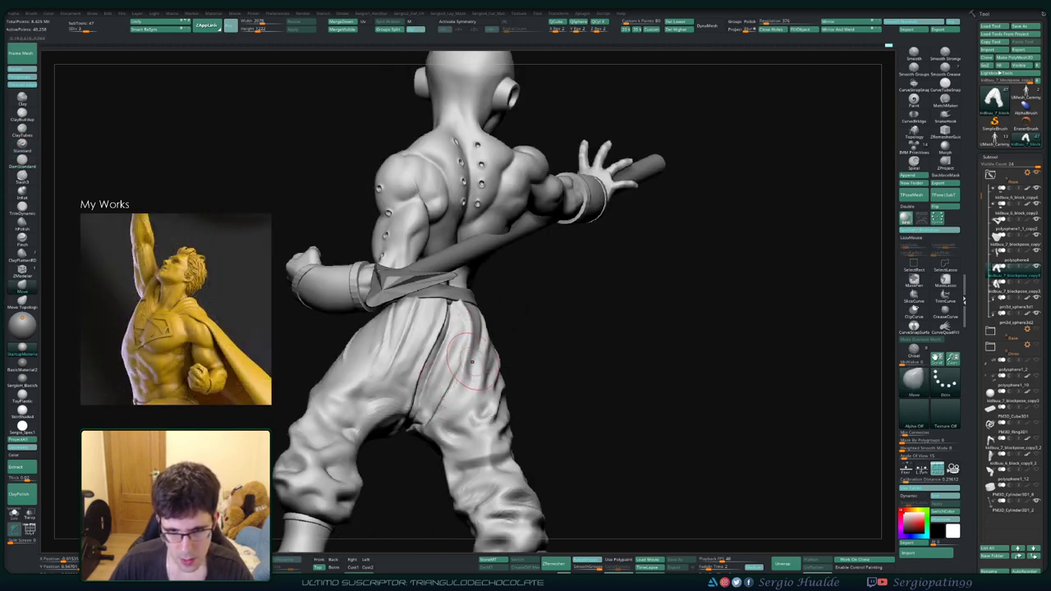
pyautogui.moveTo(474, 363); pyautogui.dragTo(481, 336, button='right')
# Step: Add extra folds to the back of the trouser thigh with DamStandard and Standard
pyautogui.press('b')
pyautogui.press('d')
pyautogui.press('s')
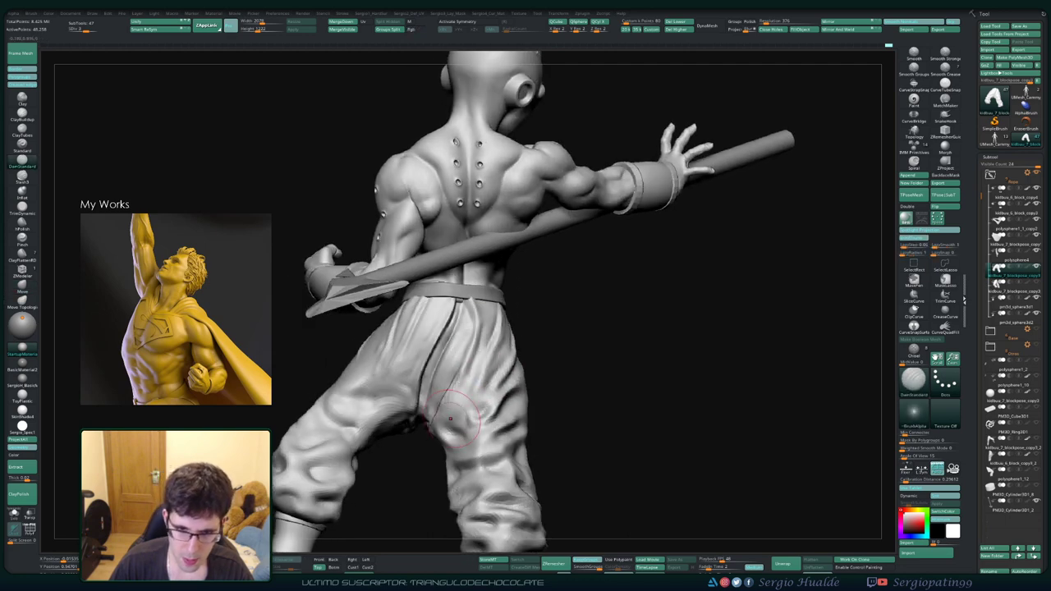
pyautogui.moveTo(472, 394)
pyautogui.mouseDown(button='right')
pyautogui.moveTo(443, 415)
pyautogui.moveTo(484, 430)
pyautogui.moveTo(471, 418)
pyautogui.mouseUp(button='right')
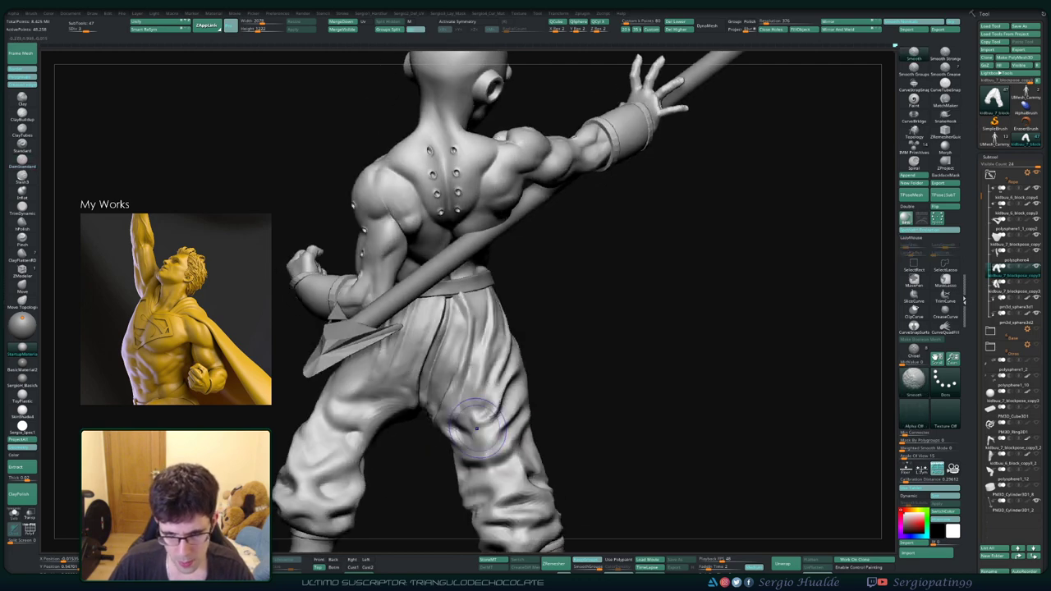
pyautogui.press('b')
pyautogui.press('s')
pyautogui.press('t')
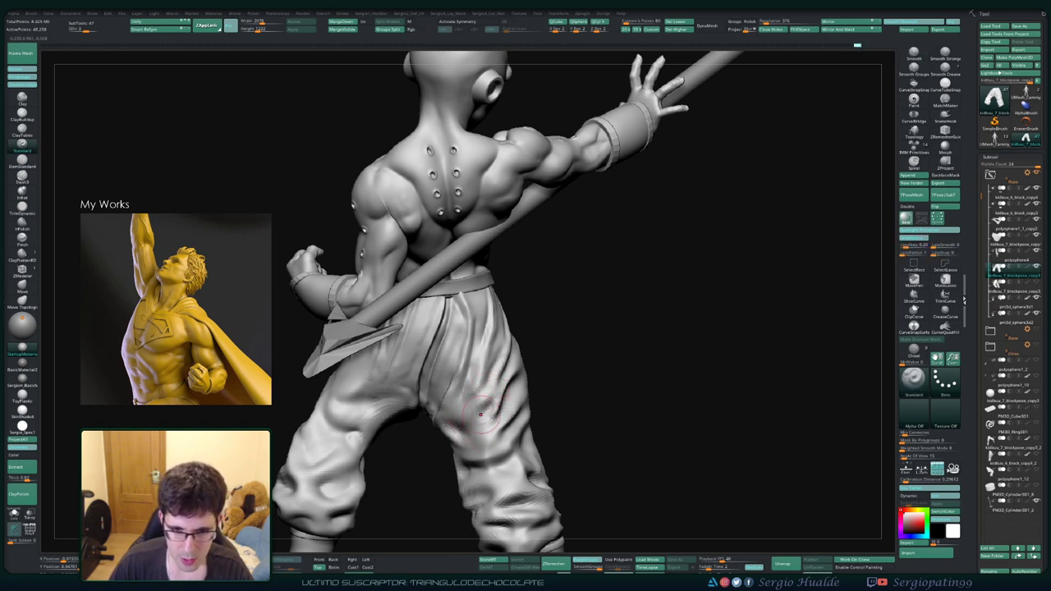
# Step: Frame the model and sharpen lower pant-leg folds with DamStandard, orbiting from back to front
pyautogui.press('f')
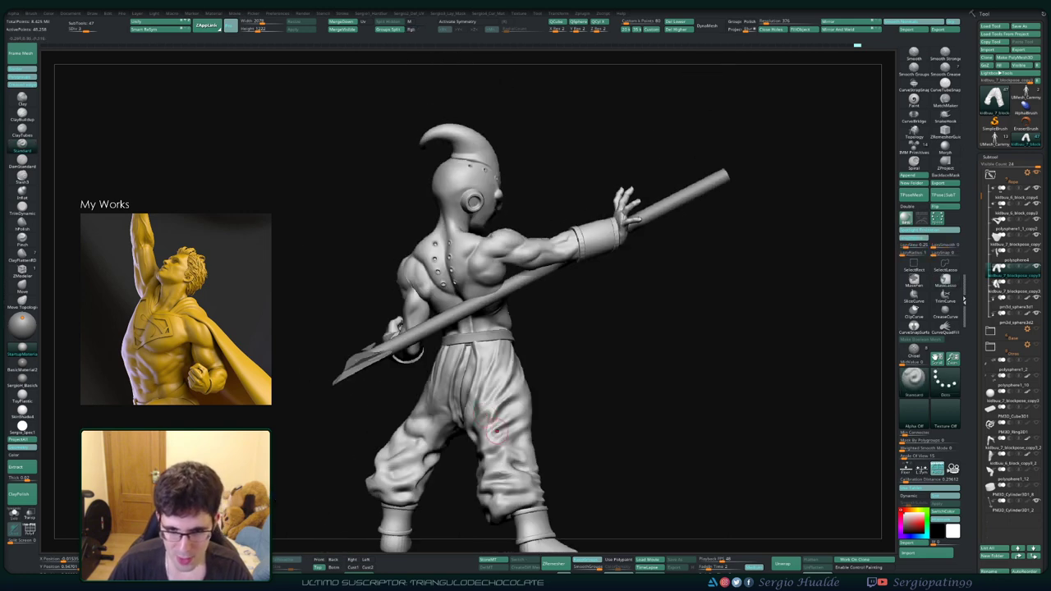
pyautogui.moveTo(488, 377); pyautogui.dragTo(472, 394, button='right')
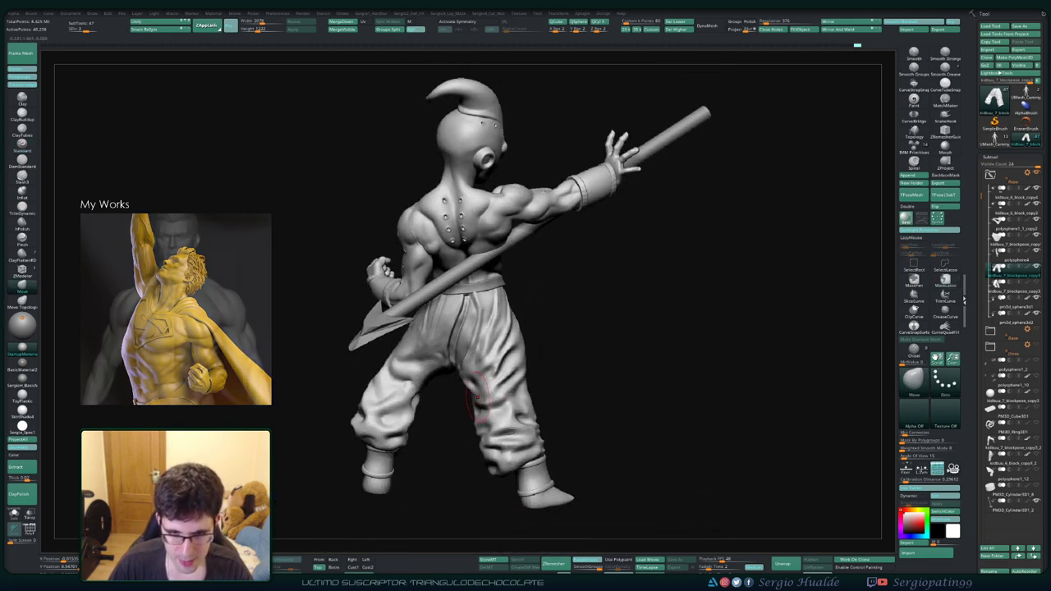
pyautogui.moveTo(477, 412)
pyautogui.mouseDown(button='right')
pyautogui.moveTo(496, 422)
pyautogui.moveTo(493, 445)
pyautogui.mouseUp(button='right')
pyautogui.press('d')
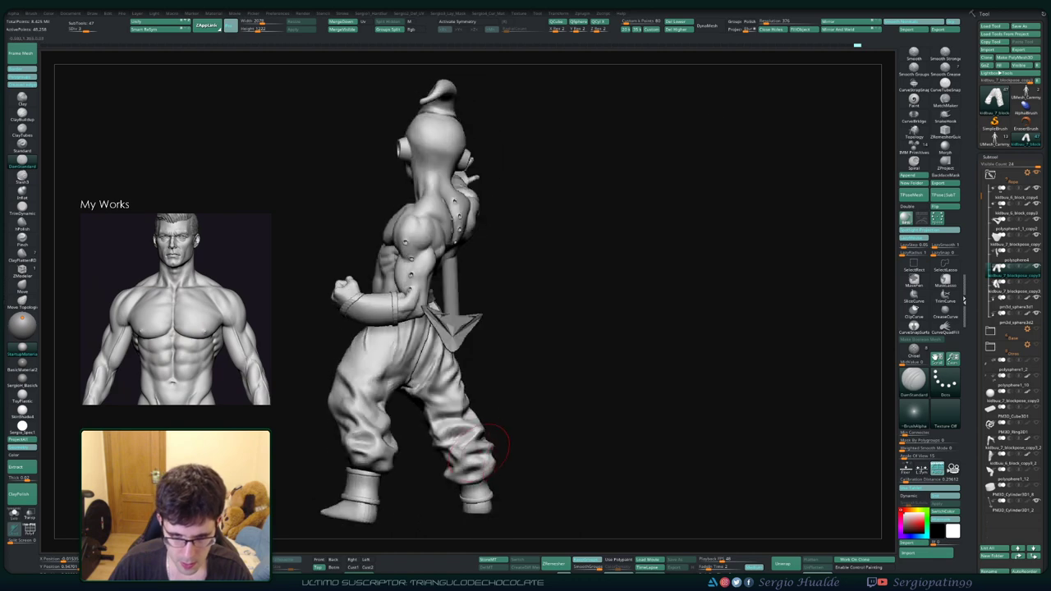
pyautogui.moveTo(469, 463)
pyautogui.mouseDown(button='right')
pyautogui.moveTo(457, 404)
pyautogui.moveTo(454, 424)
pyautogui.moveTo(395, 407)
pyautogui.mouseUp(button='right')
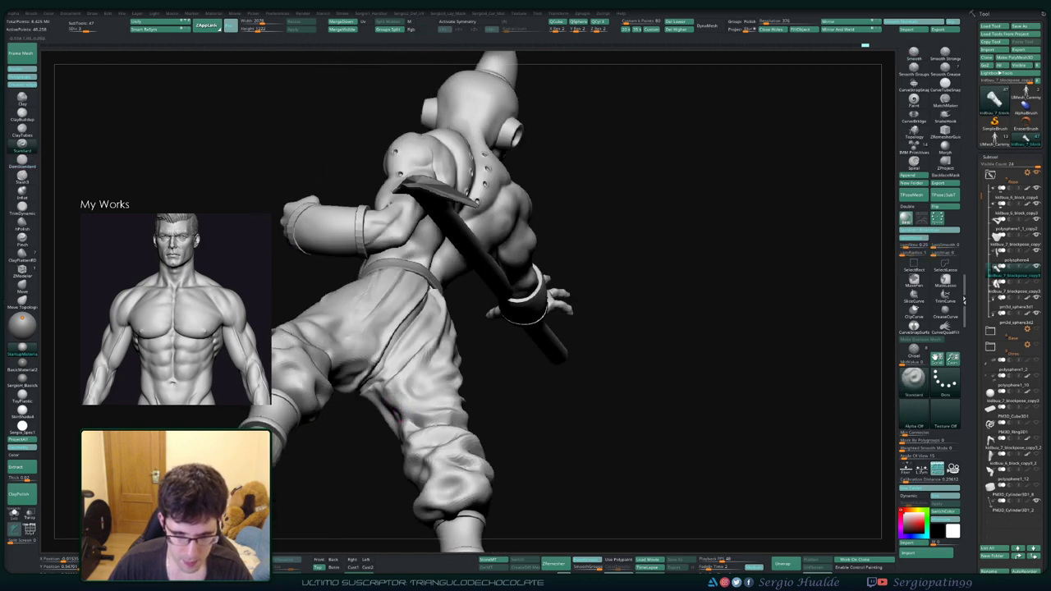
pyautogui.moveTo(441, 414)
pyautogui.mouseDown(button='right')
pyautogui.moveTo(413, 388)
pyautogui.moveTo(378, 390)
pyautogui.moveTo(434, 409)
pyautogui.moveTo(462, 439)
pyautogui.moveTo(443, 460)
pyautogui.moveTo(460, 460)
pyautogui.moveTo(462, 423)
pyautogui.moveTo(544, 427)
pyautogui.moveTo(530, 447)
pyautogui.mouseUp(button='right')
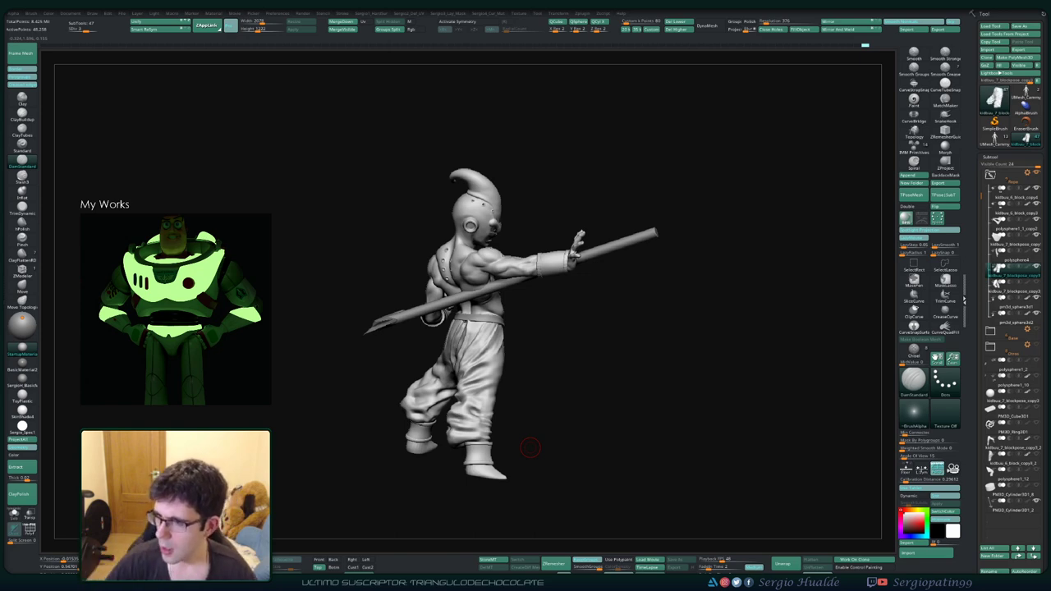
# Step: Turn to the raised leg and build up folds beside the belt with the Standard brush
pyautogui.moveTo(726, 377); pyautogui.dragTo(647, 385)
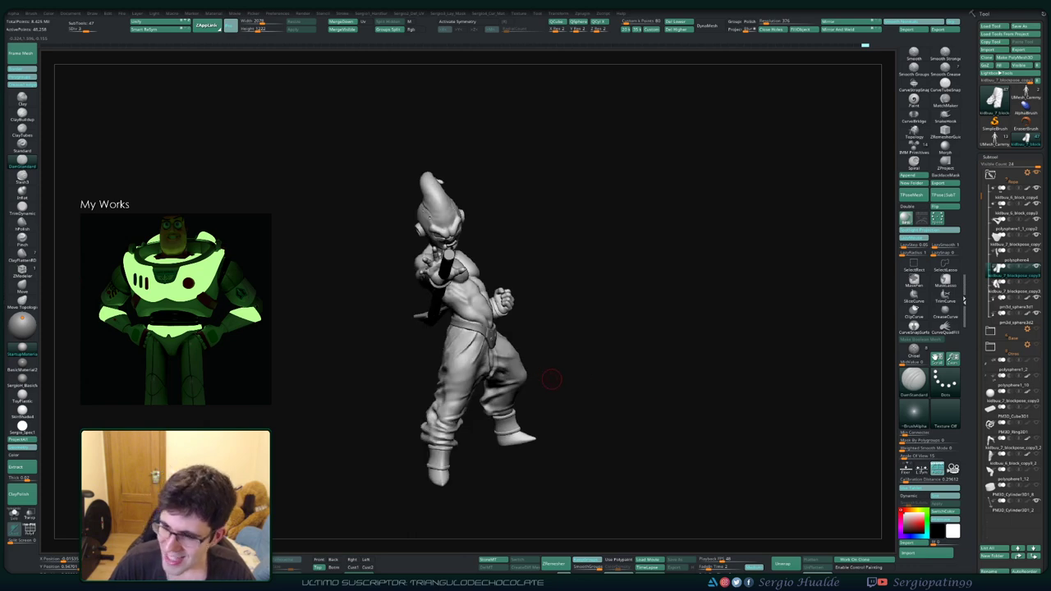
pyautogui.moveTo(567, 370)
pyautogui.mouseDown()
pyautogui.moveTo(565, 357)
pyautogui.moveTo(475, 401)
pyautogui.moveTo(450, 428)
pyautogui.mouseUp()
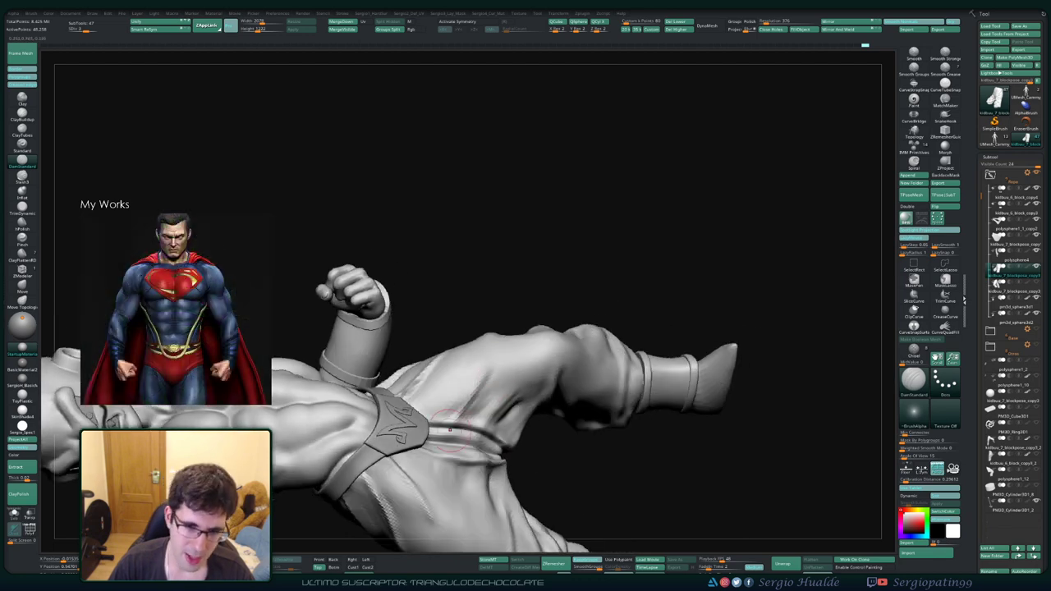
pyautogui.press('b')
pyautogui.press('s')
pyautogui.press('t')
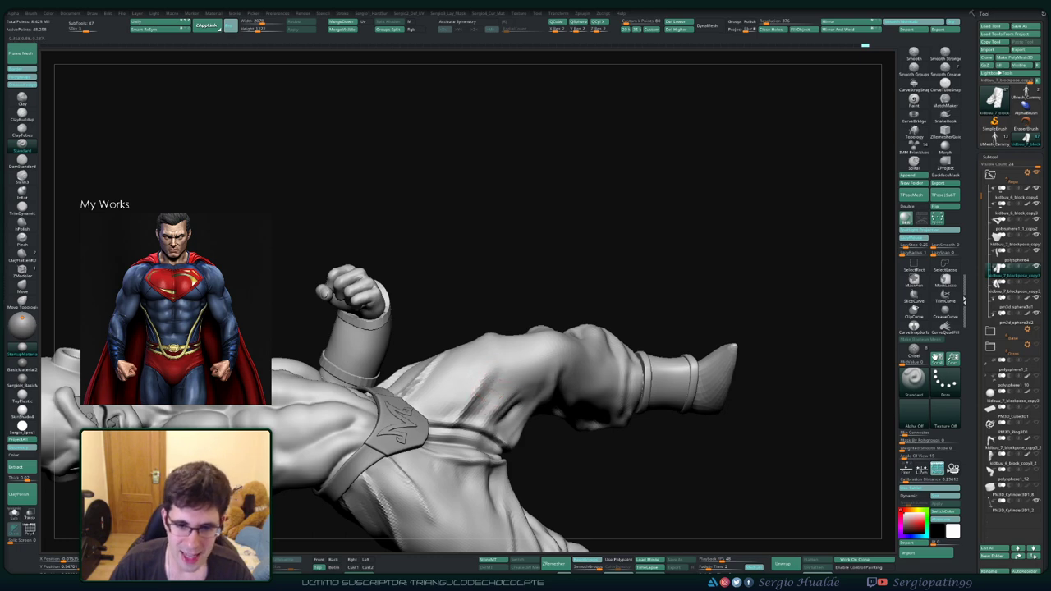
pyautogui.moveTo(489, 378); pyautogui.dragTo(486, 386, button='right')
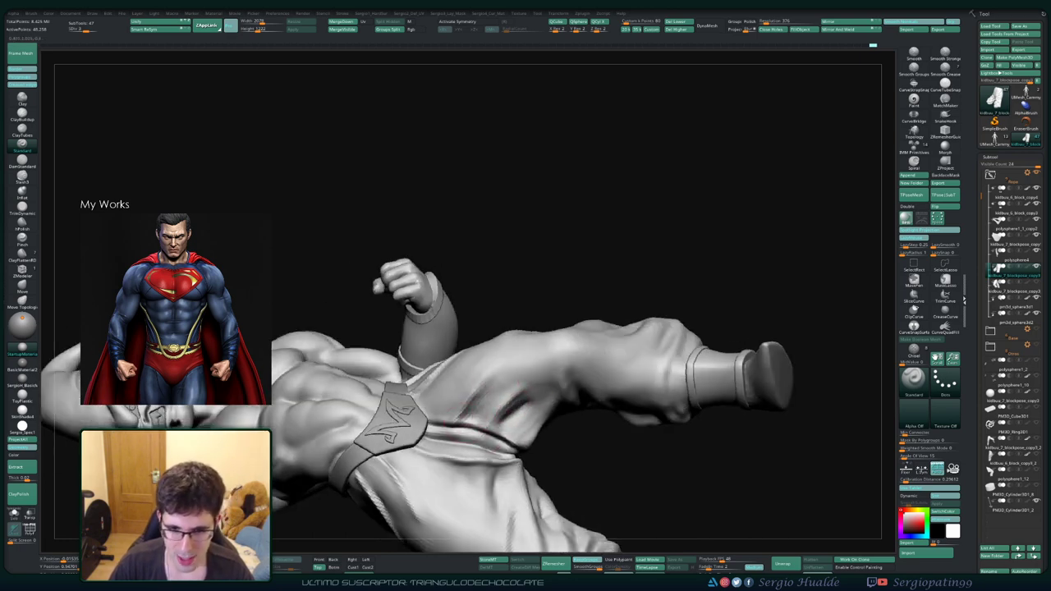
pyautogui.moveTo(493, 393); pyautogui.dragTo(509, 403, button='right')
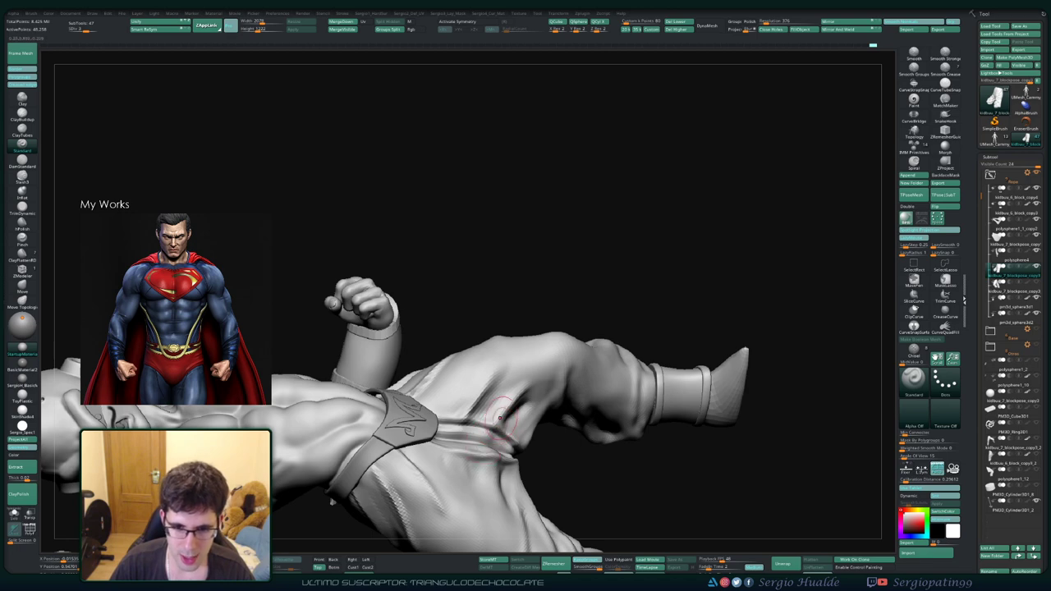
pyautogui.moveTo(516, 390); pyautogui.dragTo(508, 386, button='right')
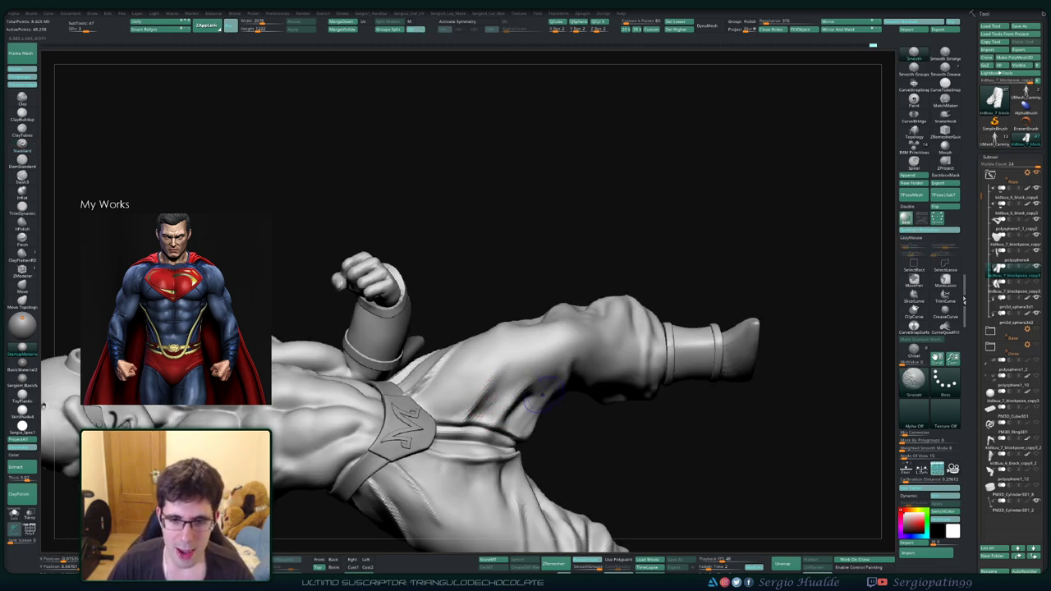
pyautogui.moveTo(500, 411); pyautogui.dragTo(536, 376, button='right')
# Step: Smooth the fold beside the belt and reorient the raised leg upward
pyautogui.keyDown('shift'); pyautogui.moveTo(515, 414); pyautogui.dragTo(541, 379); pyautogui.keyUp('shift')
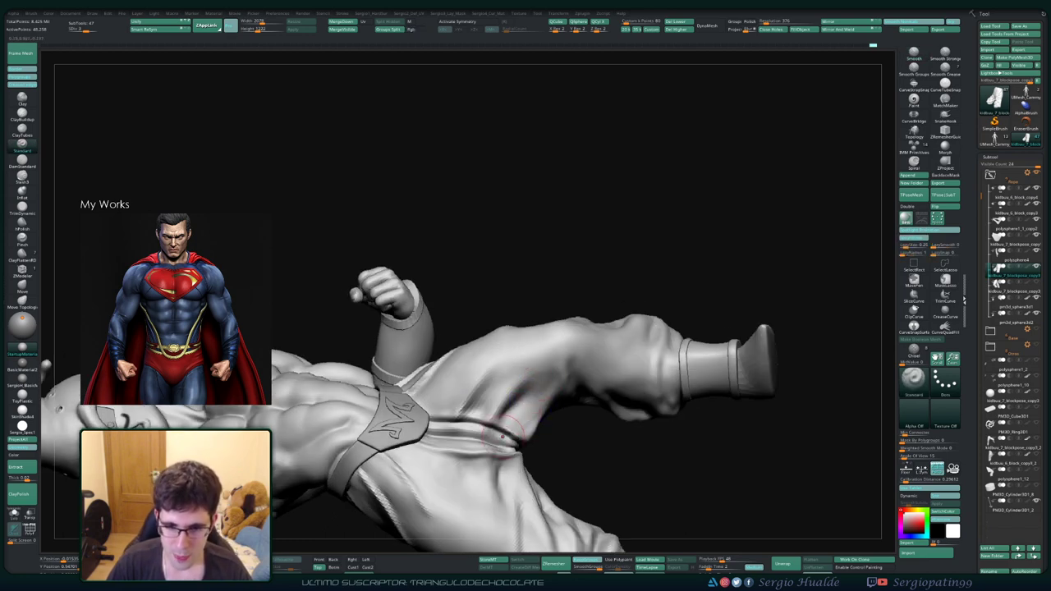
pyautogui.moveTo(502, 436)
pyautogui.mouseDown(button='right')
pyautogui.moveTo(520, 414)
pyautogui.moveTo(530, 434)
pyautogui.mouseUp(button='right')
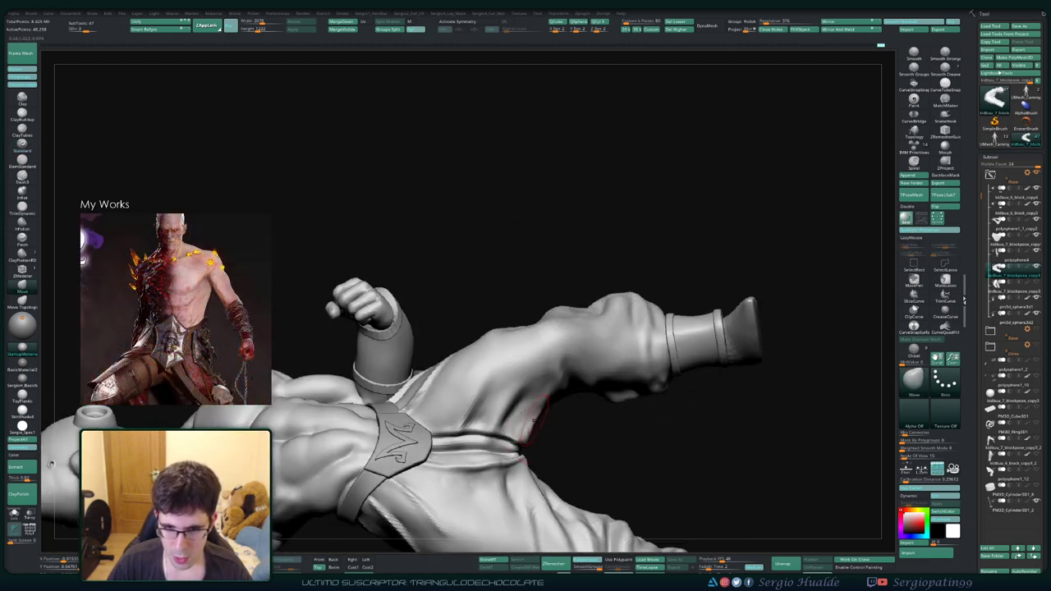
pyautogui.moveTo(534, 415)
pyautogui.mouseDown(button='right')
pyautogui.moveTo(492, 384)
pyautogui.moveTo(552, 403)
pyautogui.moveTo(564, 391)
pyautogui.moveTo(538, 422)
pyautogui.moveTo(549, 432)
pyautogui.mouseUp(button='right')
pyautogui.press('b')
pyautogui.press('s')
pyautogui.press('t')
# Step: Deepen the fold below the belt at the back of the hip, alternating Move and Standard
pyautogui.press('b')
pyautogui.press('m')
pyautogui.press('v')
pyautogui.press('b')
pyautogui.press('s')
pyautogui.press('t')
pyautogui.press('b')
pyautogui.press('m')
pyautogui.press('v')
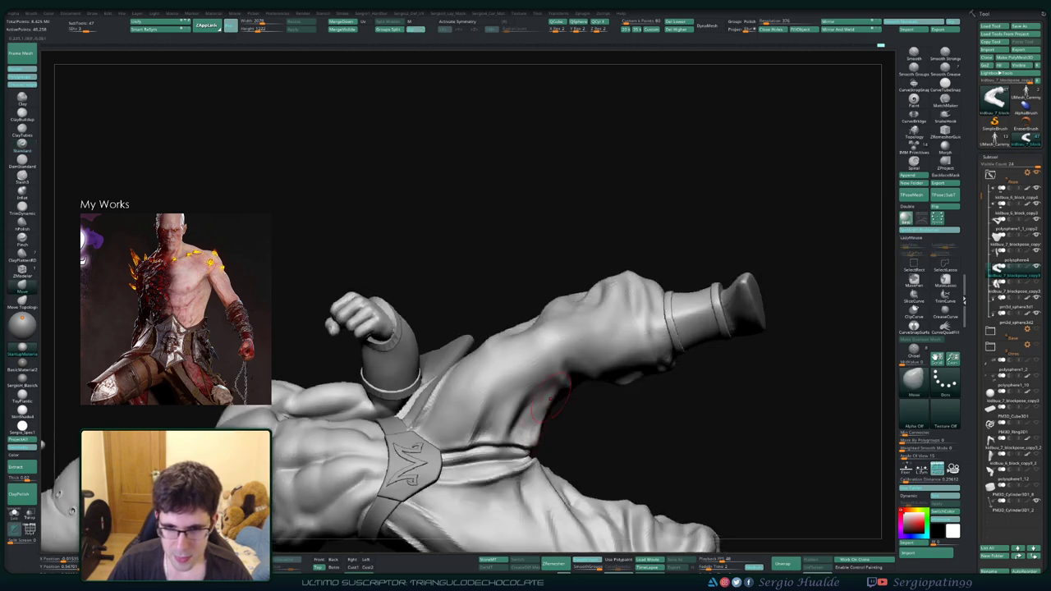
pyautogui.moveTo(559, 411)
pyautogui.mouseDown(button='right')
pyautogui.moveTo(540, 450)
pyautogui.moveTo(524, 440)
pyautogui.moveTo(538, 328)
pyautogui.mouseUp(button='right')
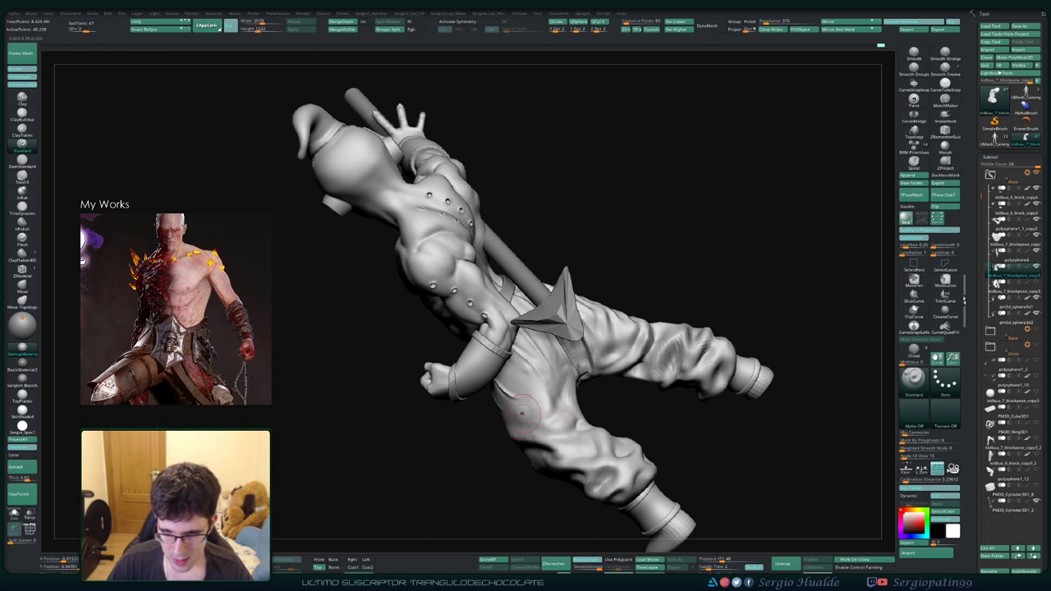
# Step: Push a crease along the lower pant leg with the Move brush, orbiting to the back
pyautogui.moveTo(538, 428)
pyautogui.mouseDown(button='right')
pyautogui.moveTo(505, 402)
pyautogui.moveTo(564, 336)
pyautogui.moveTo(582, 450)
pyautogui.mouseUp(button='right')
pyautogui.keyDown('ctrl'); pyautogui.moveTo(584, 447); pyautogui.dragTo(611, 425); pyautogui.keyUp('ctrl')
pyautogui.moveTo(593, 451)
pyautogui.mouseDown(button='right')
pyautogui.moveTo(575, 444)
pyautogui.moveTo(574, 460)
pyautogui.mouseUp(button='right')
pyautogui.moveTo(604, 415)
pyautogui.mouseDown(button='right')
pyautogui.moveTo(641, 411)
pyautogui.moveTo(591, 411)
pyautogui.moveTo(579, 394)
pyautogui.mouseUp(button='right')
pyautogui.moveTo(570, 456); pyautogui.dragTo(589, 414, button='right')
pyautogui.moveTo(569, 457)
pyautogui.mouseDown(button='right')
pyautogui.moveTo(562, 427)
pyautogui.moveTo(593, 428)
pyautogui.mouseUp(button='right')
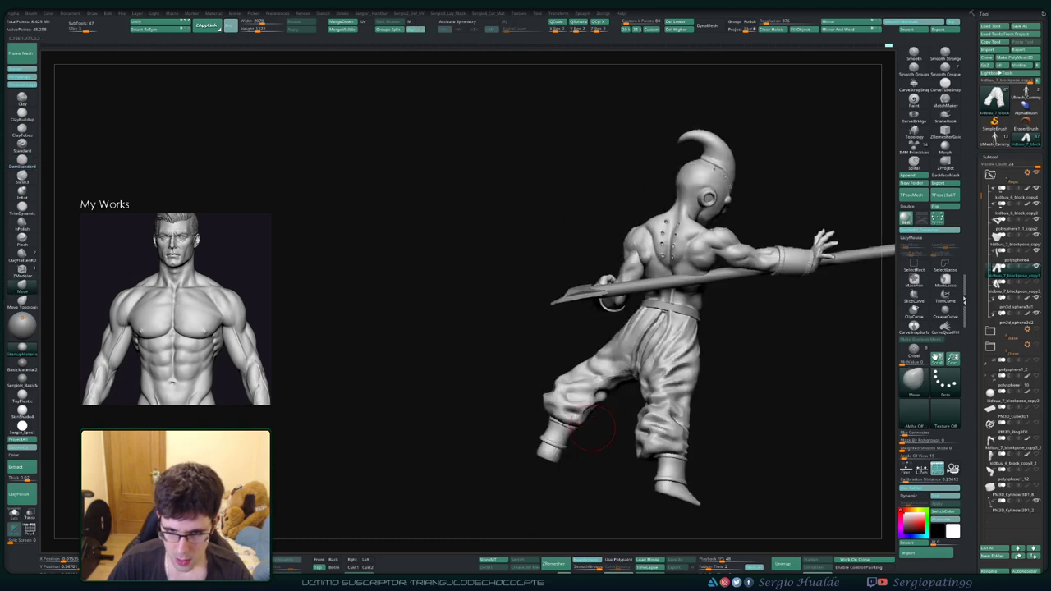
# Step: Raise the Draw Size and reshape the right leg's lower folds from front and back
pyautogui.moveTo(581, 408); pyautogui.dragTo(572, 411)
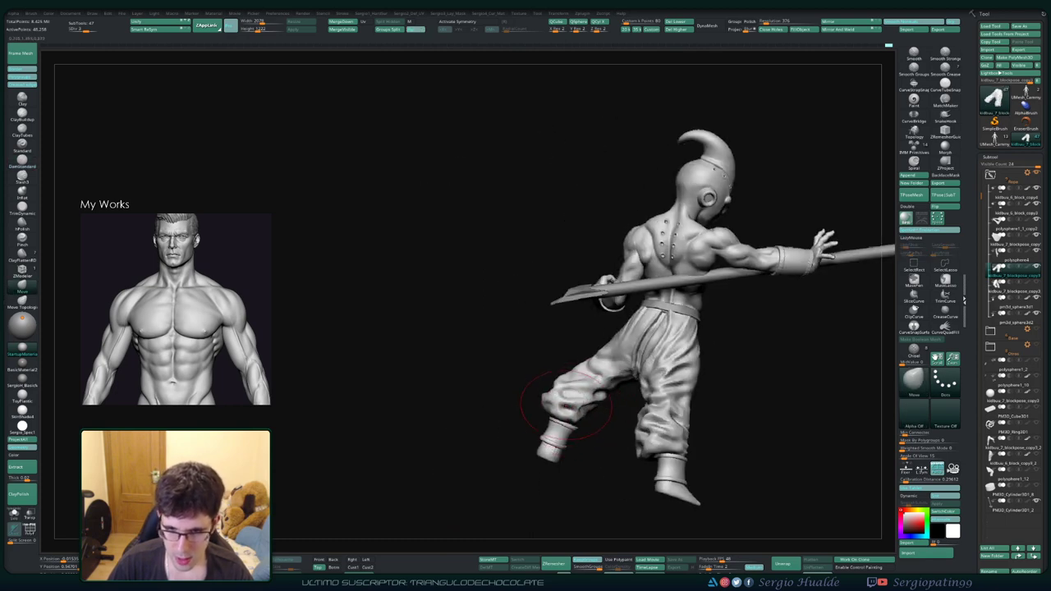
pyautogui.moveTo(567, 439)
pyautogui.mouseDown(button='right')
pyautogui.moveTo(620, 456)
pyautogui.moveTo(585, 415)
pyautogui.moveTo(602, 407)
pyautogui.moveTo(605, 427)
pyautogui.moveTo(633, 402)
pyautogui.mouseUp(button='right')
pyautogui.press('s')
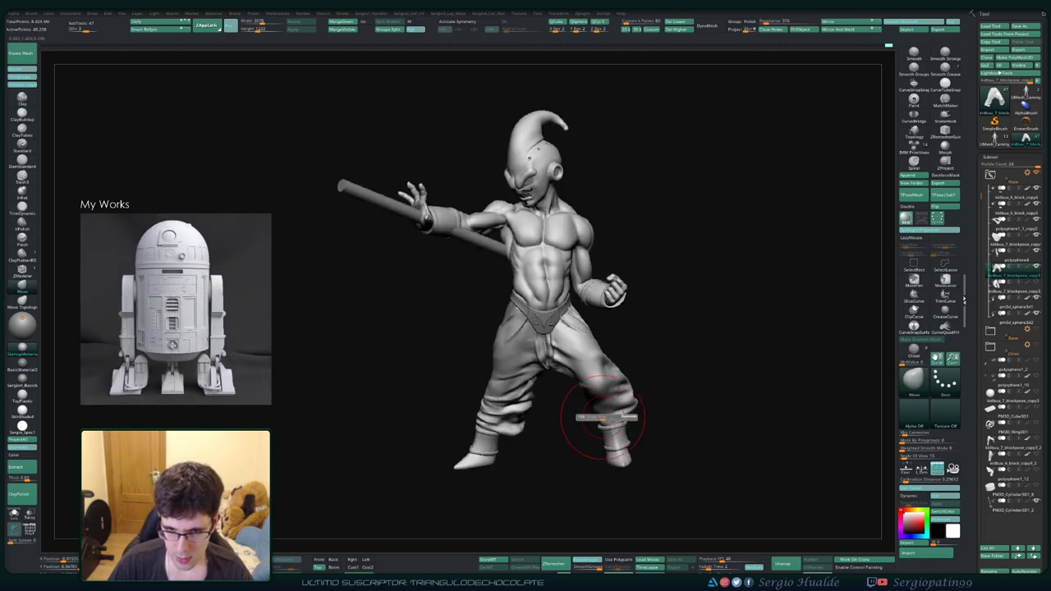
pyautogui.moveTo(558, 429); pyautogui.dragTo(625, 390, button='right')
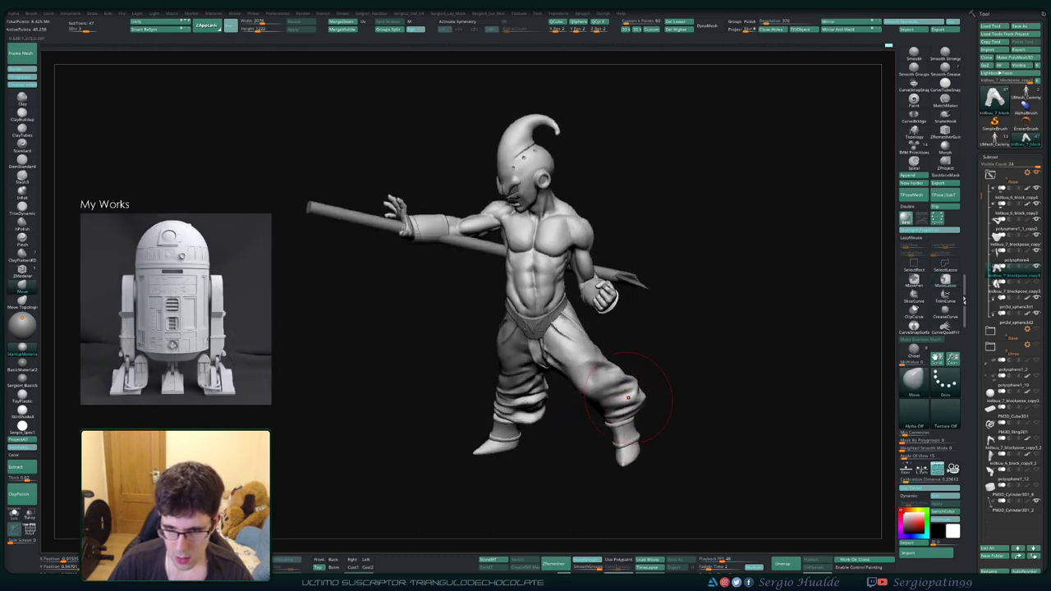
pyautogui.moveTo(628, 444)
pyautogui.mouseDown(button='right')
pyautogui.moveTo(545, 404)
pyautogui.moveTo(618, 447)
pyautogui.mouseUp(button='right')
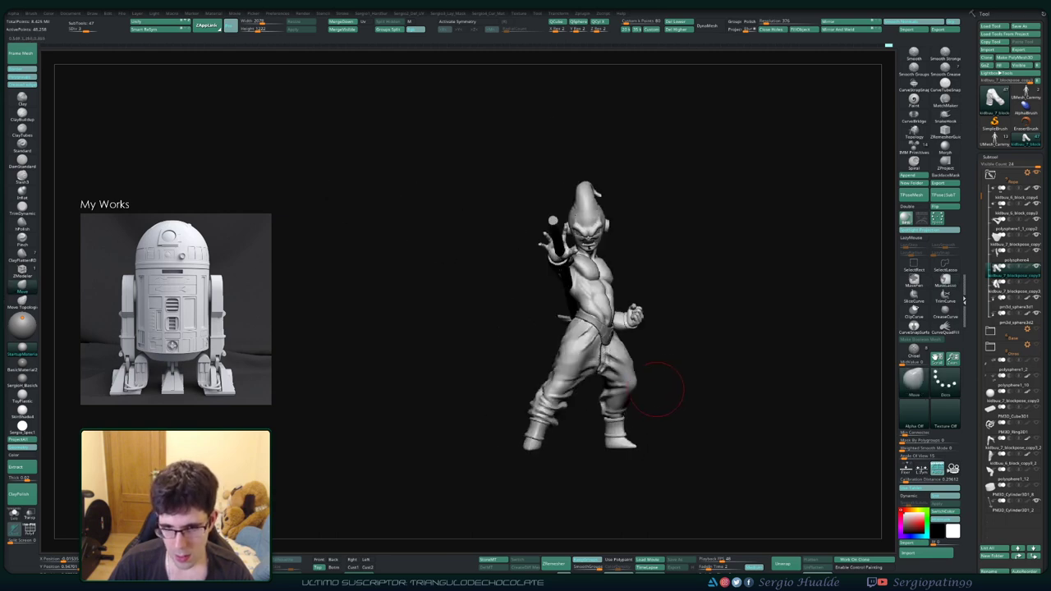
pyautogui.moveTo(669, 399)
pyautogui.mouseDown(button='right')
pyautogui.moveTo(649, 409)
pyautogui.moveTo(691, 402)
pyautogui.moveTo(629, 395)
pyautogui.moveTo(673, 413)
pyautogui.moveTo(632, 420)
pyautogui.mouseUp(button='right')
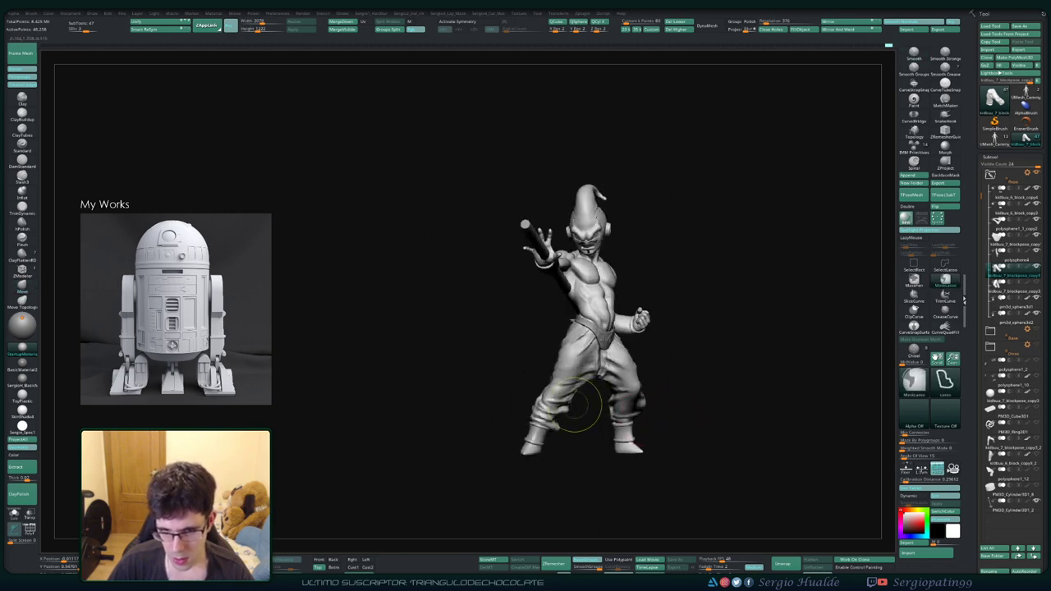
pyautogui.moveTo(566, 410)
pyautogui.keyDown('ctrl'); pyautogui.mouseDown(button='right')
pyautogui.moveTo(532, 436)
pyautogui.moveTo(538, 401)
pyautogui.moveTo(497, 430)
pyautogui.moveTo(493, 367)
pyautogui.mouseUp(button='right'); pyautogui.keyUp('ctrl')
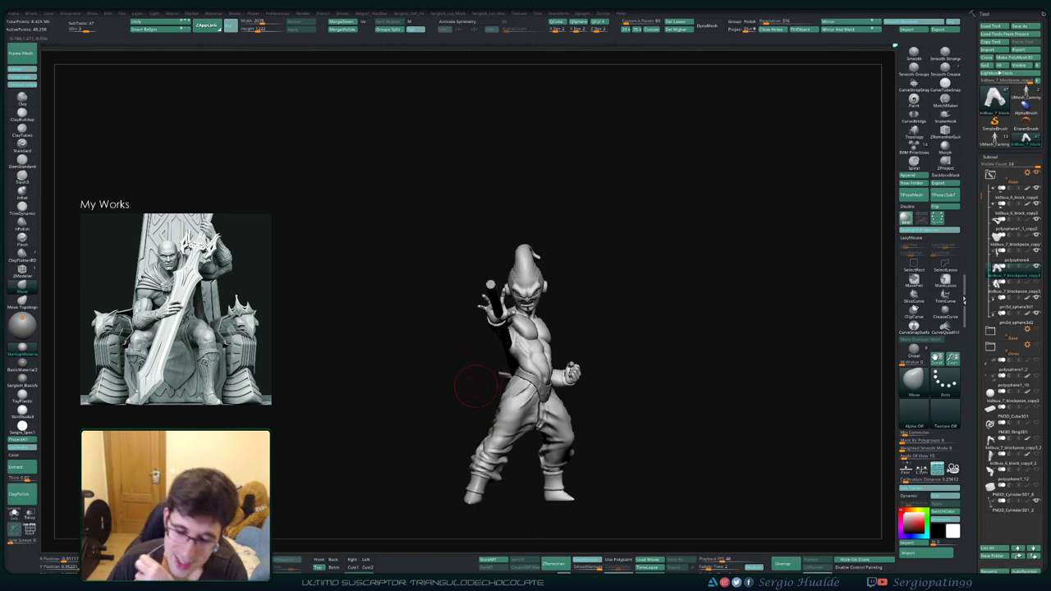
# Step: Carve a deep DamStandard crease along the pants fabric
pyautogui.moveTo(476, 391)
pyautogui.mouseDown(button='right')
pyautogui.moveTo(427, 386)
pyautogui.moveTo(507, 409)
pyautogui.mouseUp(button='right')
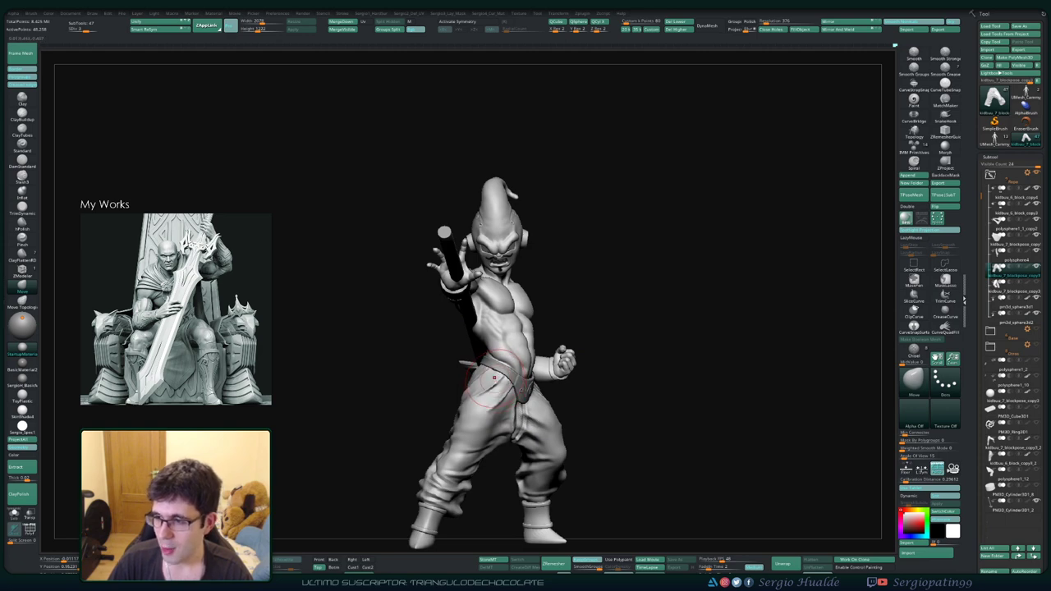
pyautogui.moveTo(487, 372)
pyautogui.keyDown('ctrl'); pyautogui.mouseDown(button='right')
pyautogui.moveTo(503, 402)
pyautogui.moveTo(500, 429)
pyautogui.moveTo(517, 406)
pyautogui.moveTo(497, 414)
pyautogui.mouseUp(button='right'); pyautogui.keyUp('ctrl')
pyautogui.press('b')
pyautogui.press('d')
pyautogui.press('s')
pyautogui.moveTo(496, 415); pyautogui.dragTo(534, 379)
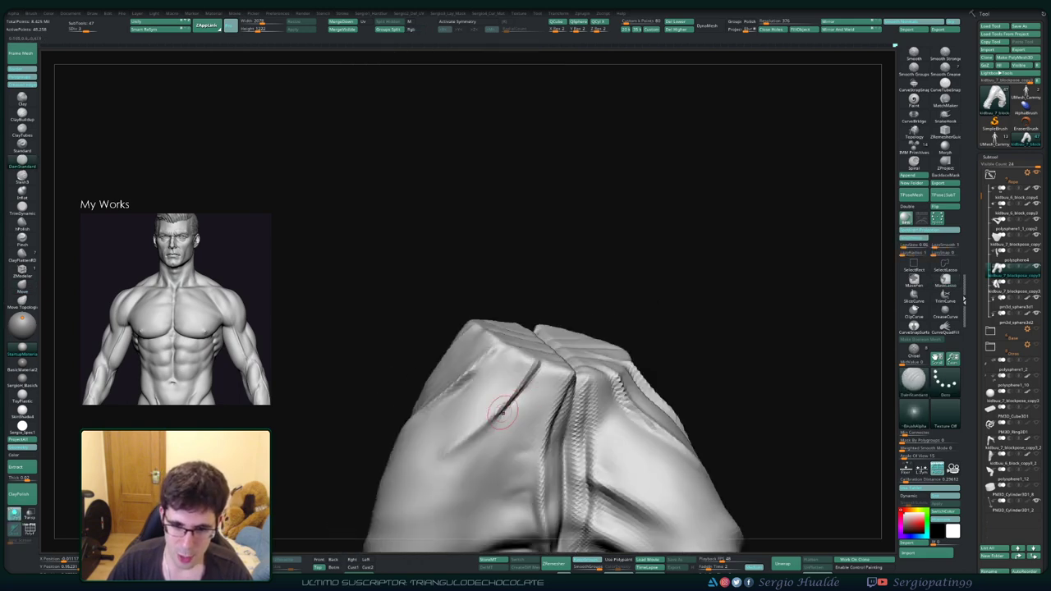
pyautogui.moveTo(502, 411); pyautogui.dragTo(483, 437)
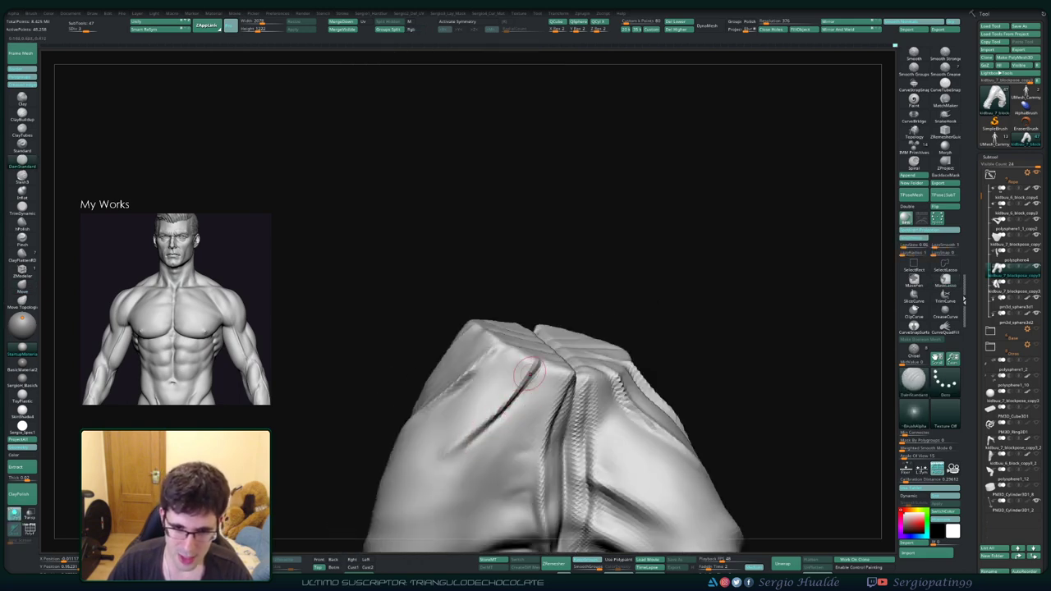
# Step: Frame the whole figure and make the Base folder's cloud and star-ball pedestal visible
pyautogui.moveTo(530, 374)
pyautogui.mouseDown(button='right')
pyautogui.moveTo(460, 386)
pyautogui.moveTo(464, 431)
pyautogui.moveTo(483, 409)
pyautogui.mouseUp(button='right')
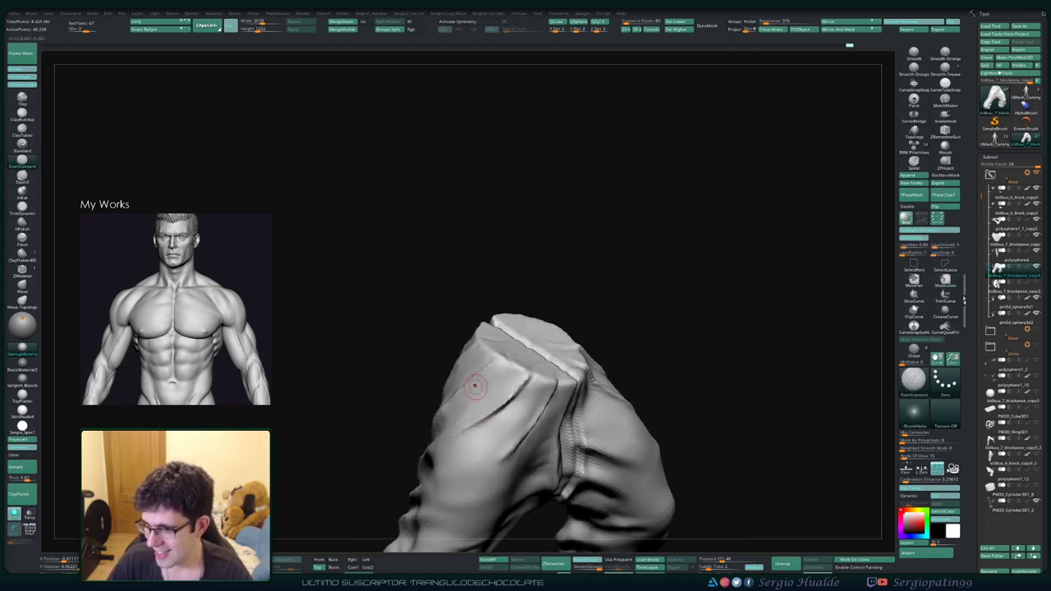
pyautogui.moveTo(482, 415)
pyautogui.keyDown('ctrl'); pyautogui.mouseDown(button='right')
pyautogui.moveTo(507, 422)
pyautogui.moveTo(512, 364)
pyautogui.mouseUp(button='right'); pyautogui.keyUp('ctrl')
pyautogui.press('f')
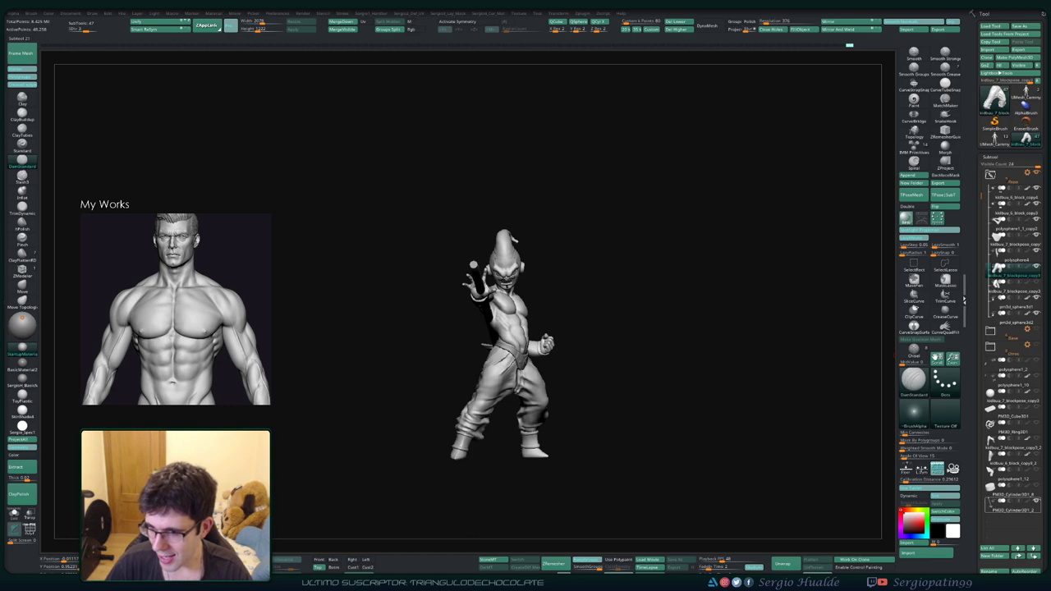
pyautogui.click(1035, 455)
pyautogui.click(1036, 337)
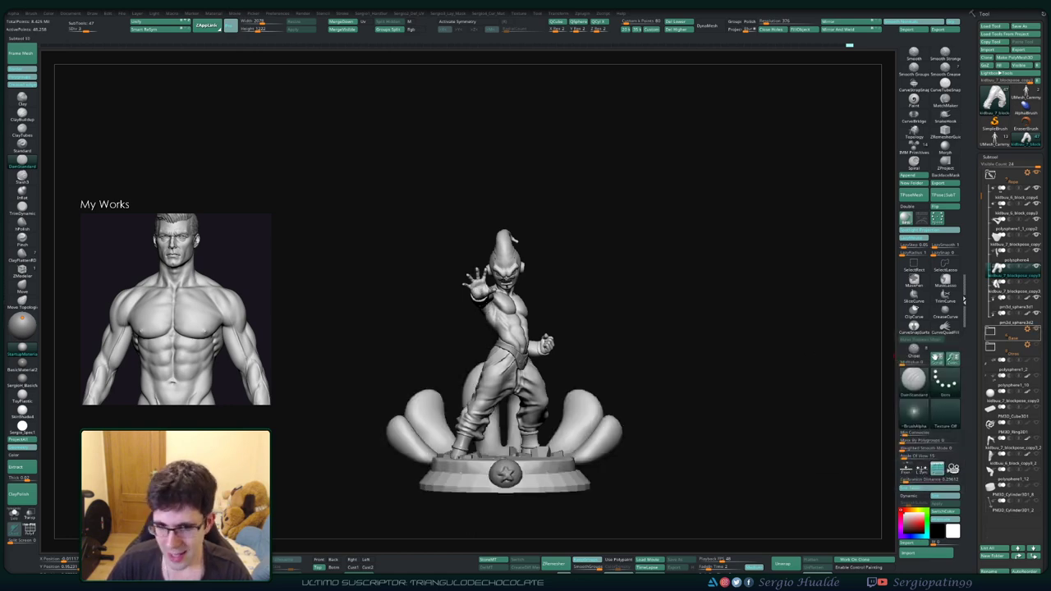
pyautogui.moveTo(534, 394)
pyautogui.mouseDown(button='right')
pyautogui.moveTo(561, 398)
pyautogui.moveTo(561, 436)
pyautogui.mouseUp(button='right')
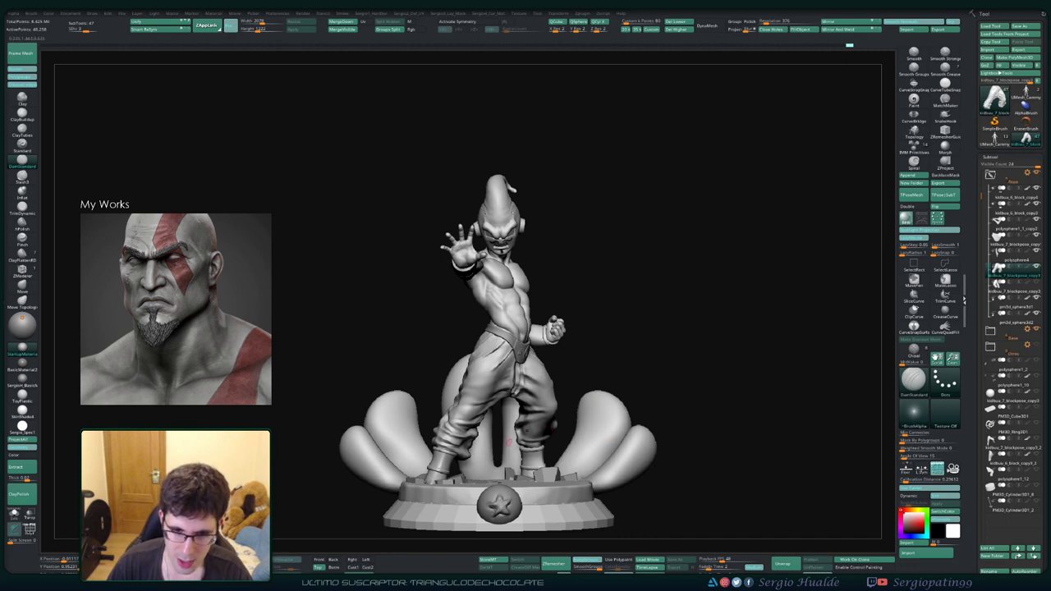
pyautogui.moveTo(558, 365)
pyautogui.keyDown('alt'); pyautogui.mouseDown(button='right')
pyautogui.moveTo(585, 366)
pyautogui.moveTo(454, 378)
pyautogui.mouseUp(button='right'); pyautogui.keyUp('alt')
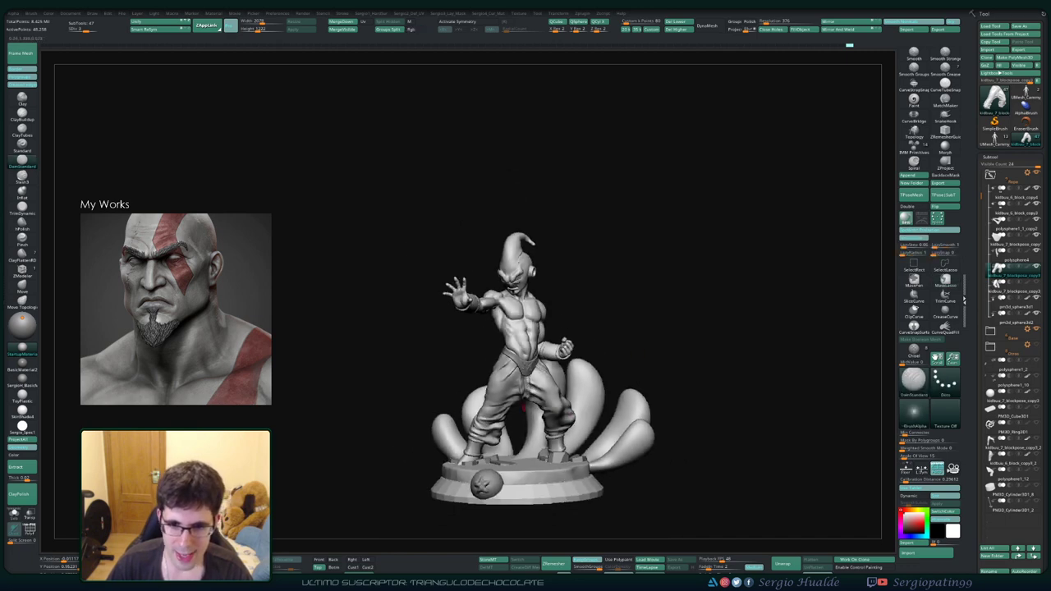
pyautogui.moveTo(556, 358); pyautogui.dragTo(483, 371, button='right')
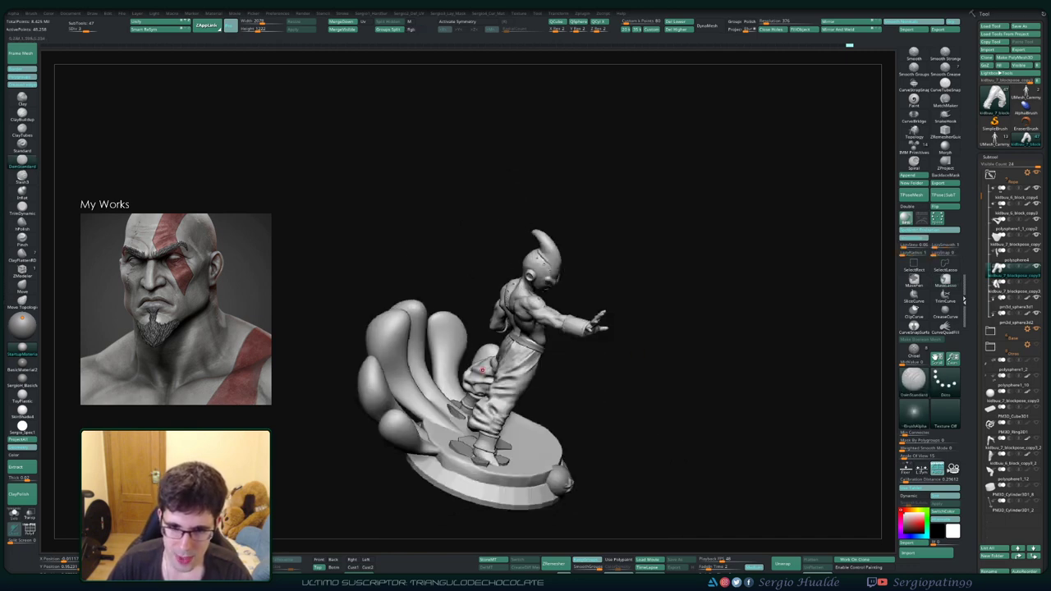
pyautogui.moveTo(618, 365); pyautogui.dragTo(456, 349, button='right')
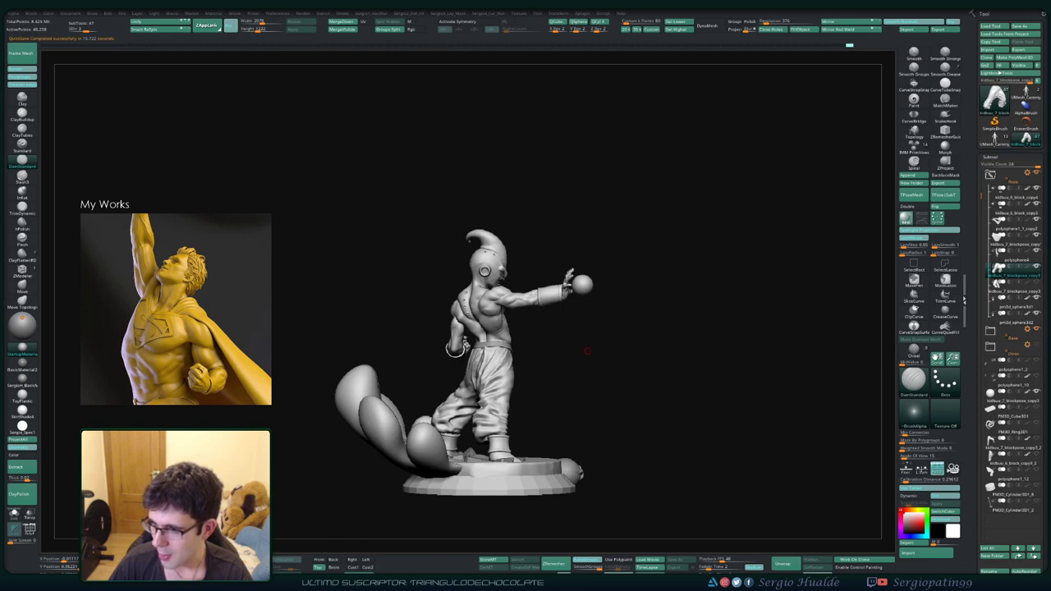
pyautogui.moveTo(621, 359)
pyautogui.mouseDown()
pyautogui.moveTo(706, 359)
pyautogui.moveTo(624, 358)
pyautogui.mouseUp()
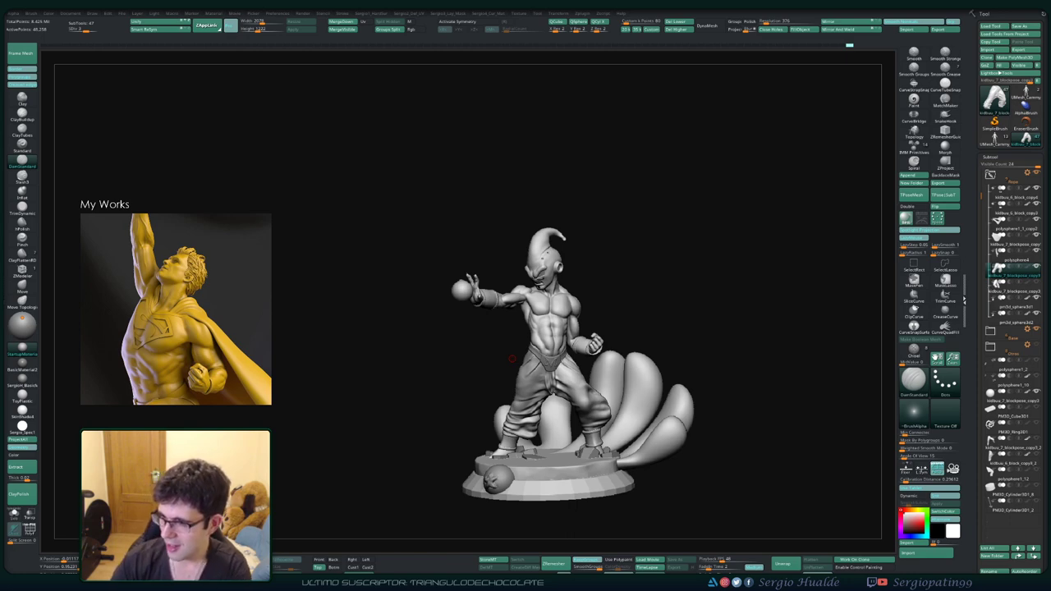
pyautogui.moveTo(669, 293)
pyautogui.mouseDown()
pyautogui.moveTo(545, 292)
pyautogui.moveTo(536, 327)
pyautogui.moveTo(548, 333)
pyautogui.mouseUp()
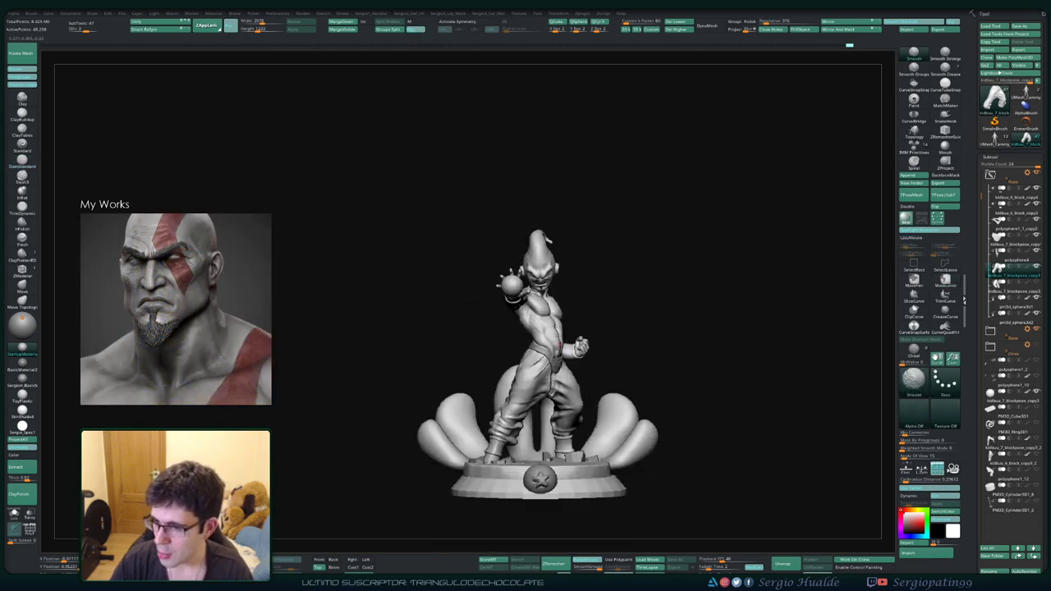
pyautogui.keyDown('alt'); pyautogui.moveTo(557, 323); pyautogui.dragTo(560, 301); pyautogui.keyUp('alt')
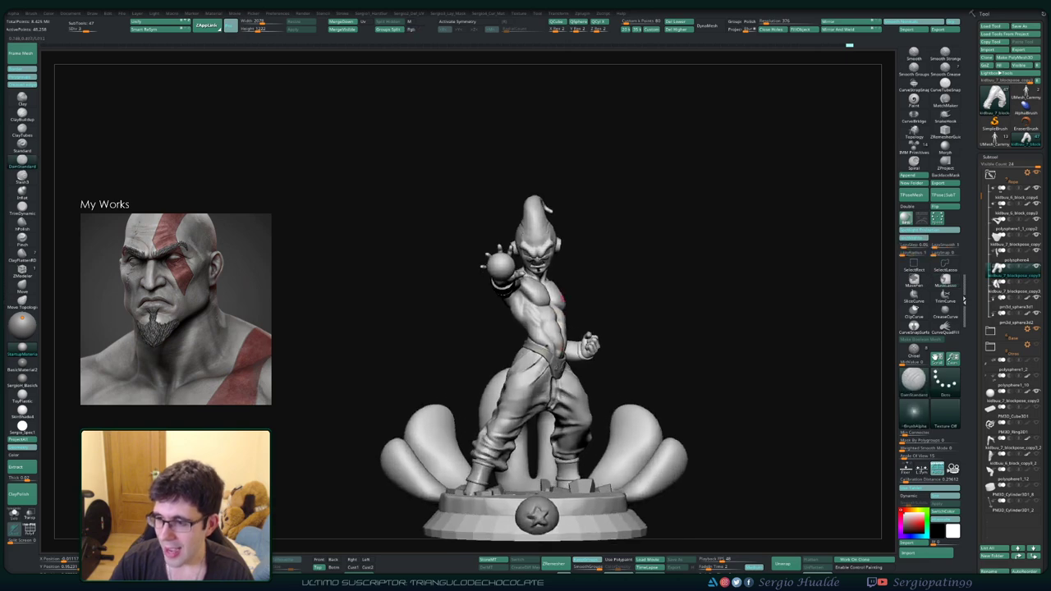
pyautogui.keyDown('alt'); pyautogui.moveTo(648, 288); pyautogui.dragTo(610, 302); pyautogui.keyUp('alt')
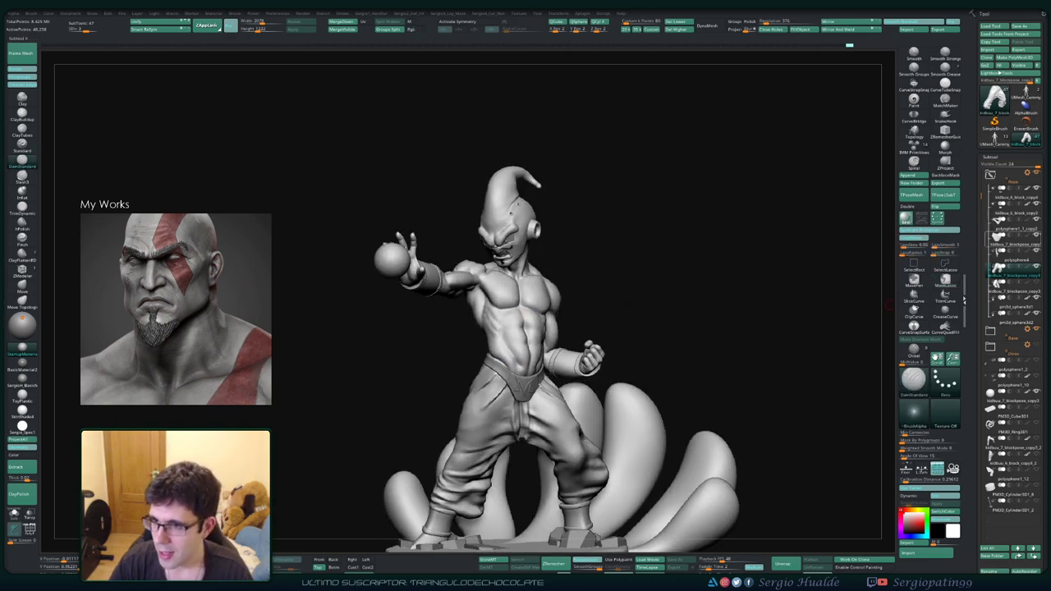
# Step: Make kidbuu_6_block_copy1, the pants, the active subtool and view its cloth up close
pyautogui.scroll(1, 1014, 329)
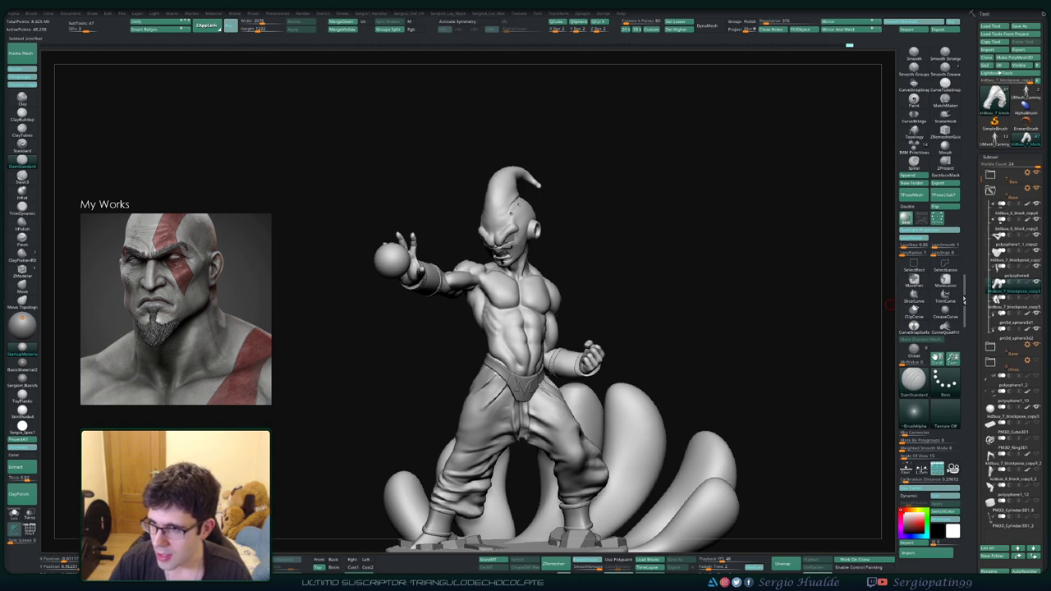
pyautogui.scroll(1, 1014, 329)
pyautogui.scroll(2, 995, 300)
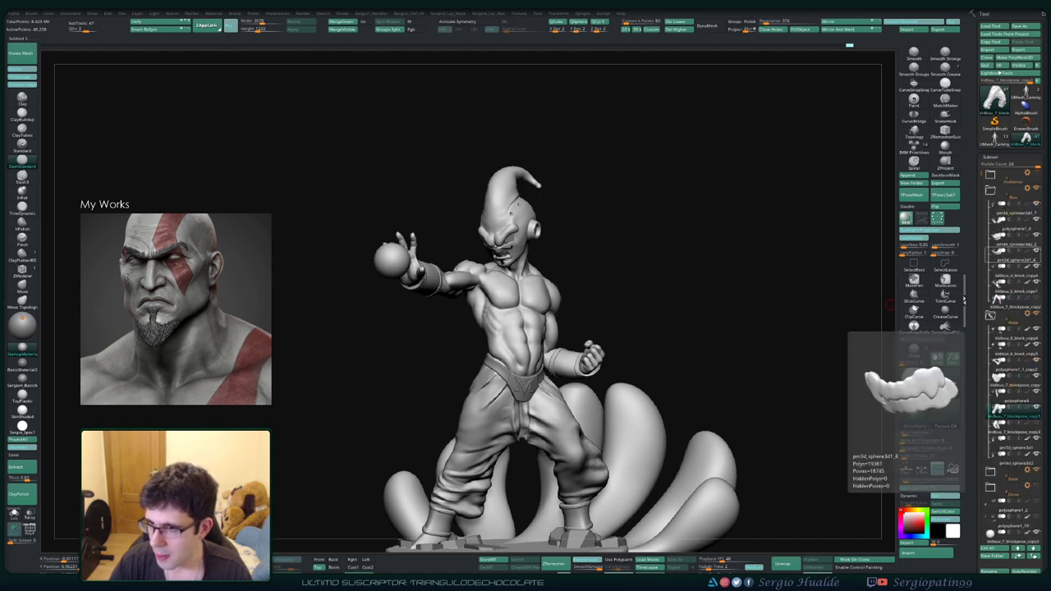
pyautogui.scroll(2, 995, 300)
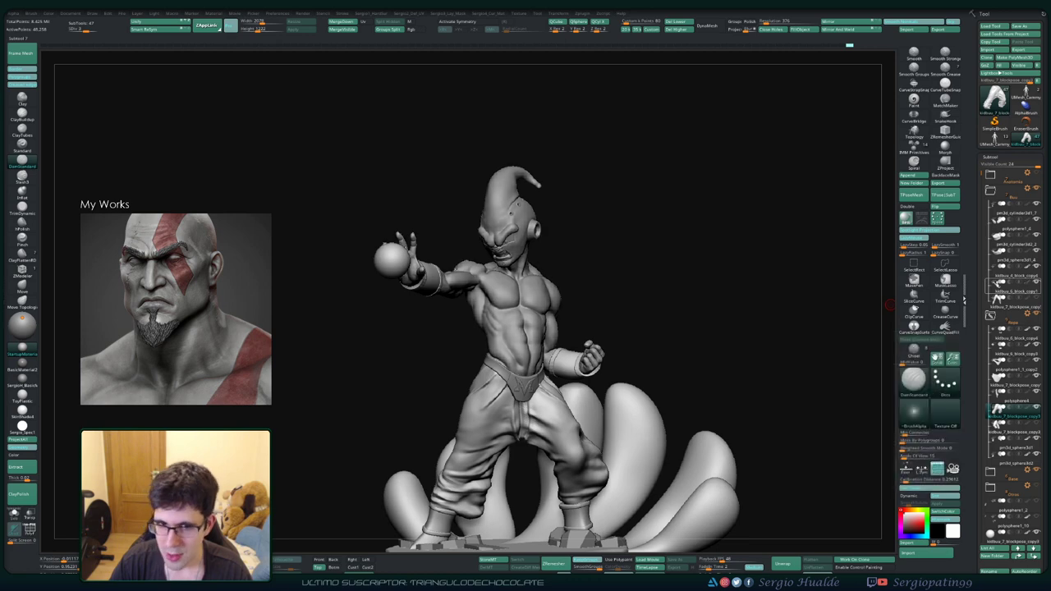
pyautogui.click(997, 285)
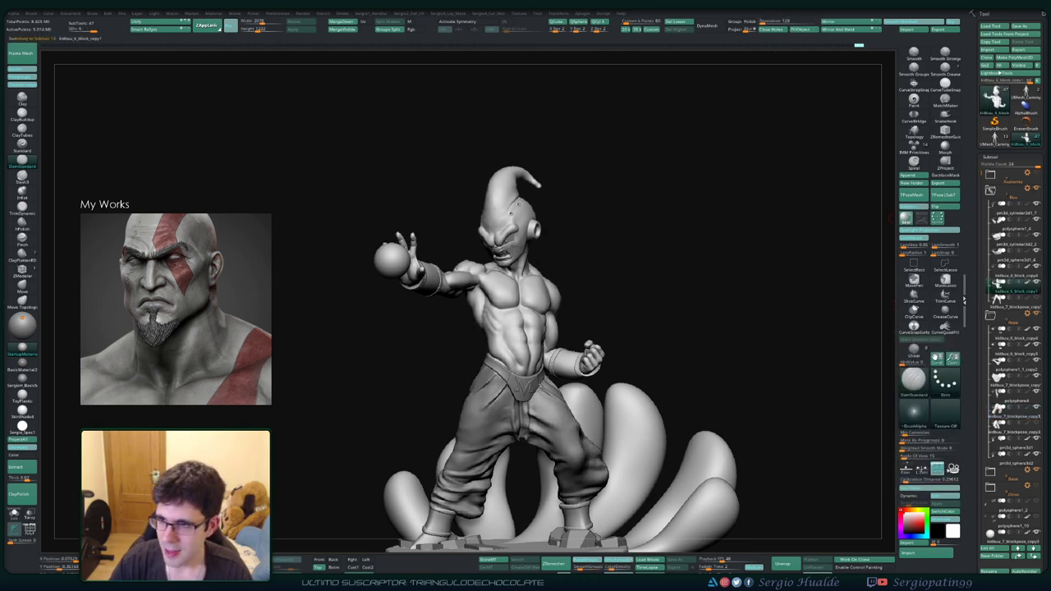
pyautogui.scroll(-3, 993, 328)
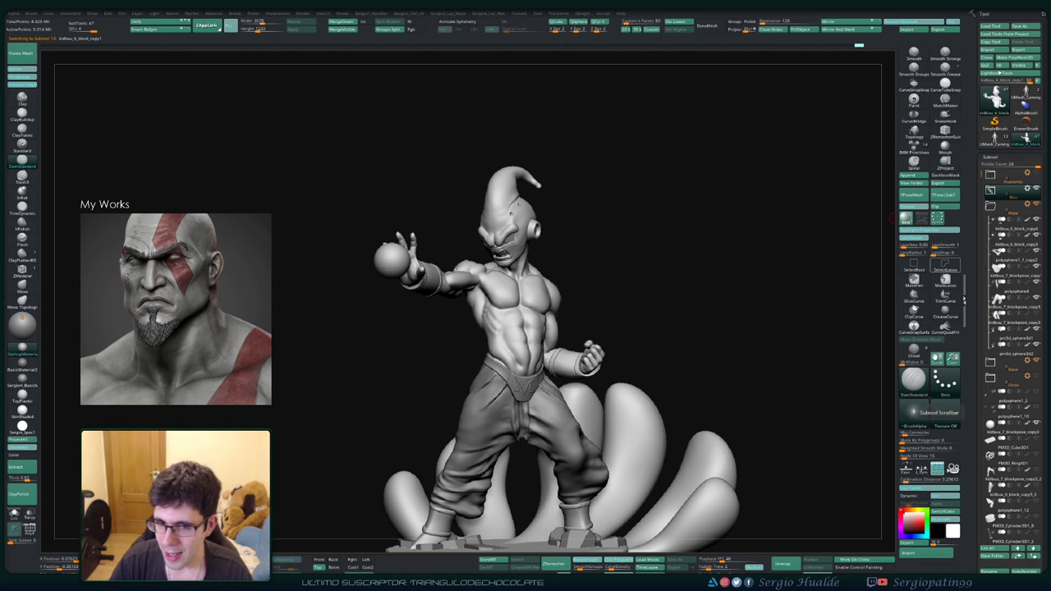
pyautogui.moveTo(692, 293); pyautogui.dragTo(649, 295)
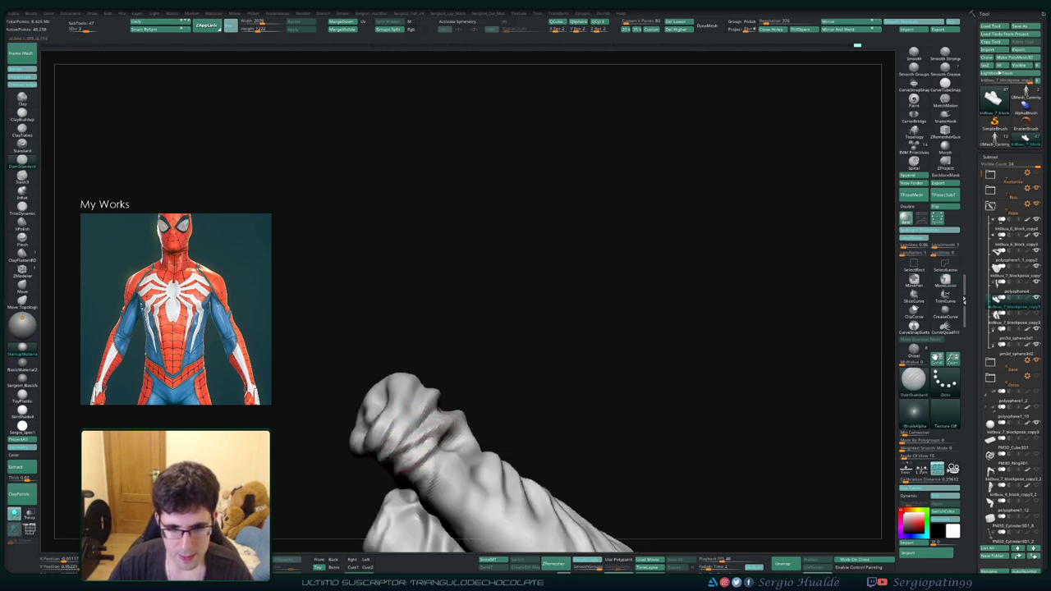
# Step: Orbit the trousers to a front view, zoom out, and toggle Solo display with Ctrl+Shift+S
pyautogui.moveTo(493, 460); pyautogui.dragTo(439, 465)
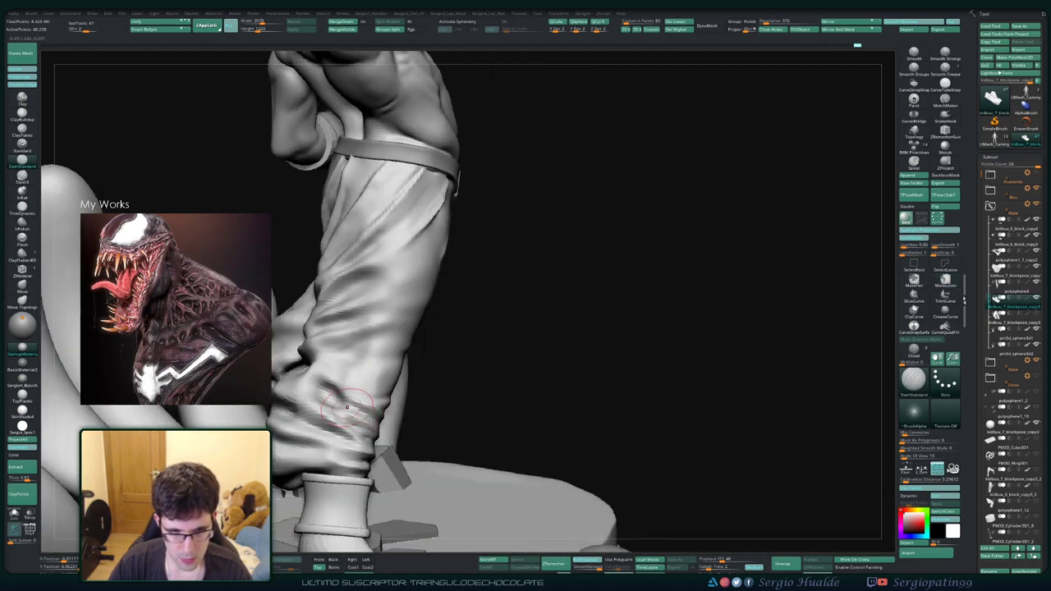
pyautogui.press('f')
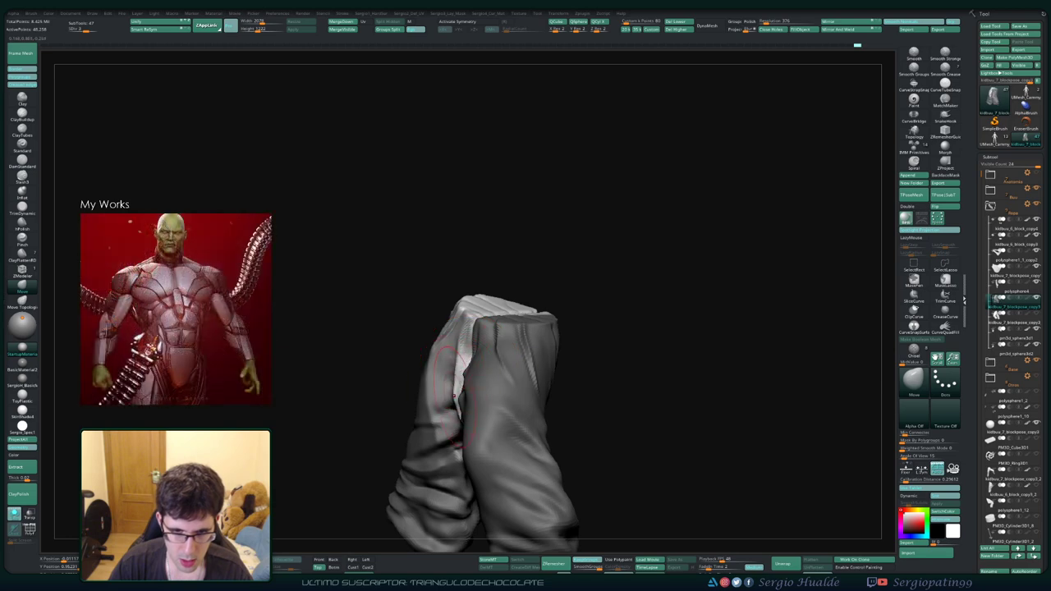
pyautogui.moveTo(466, 351); pyautogui.dragTo(436, 397, button='right')
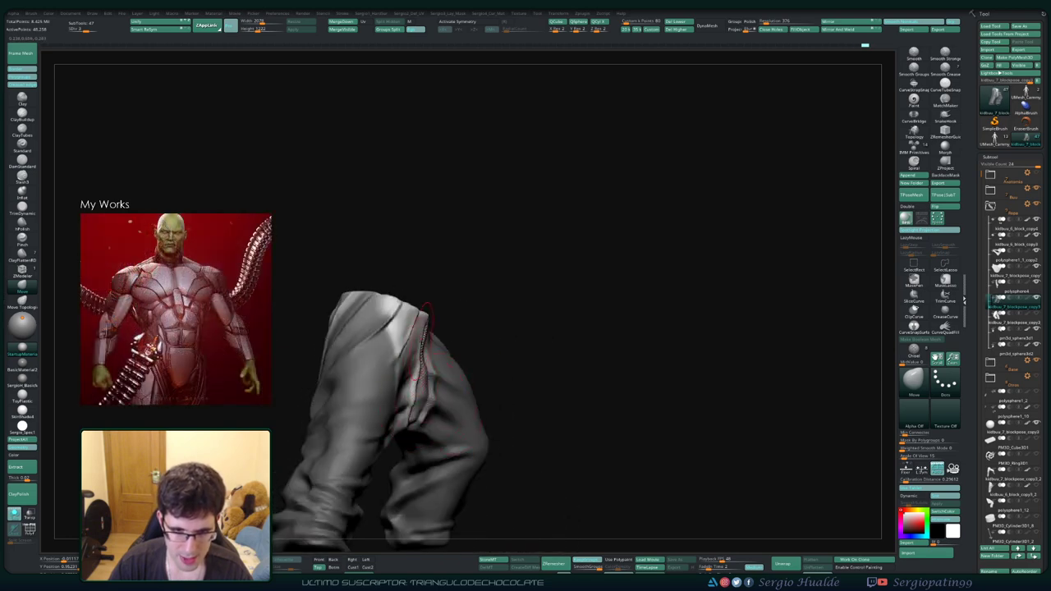
pyautogui.moveTo(423, 337)
pyautogui.mouseDown(button='right')
pyautogui.moveTo(419, 400)
pyautogui.moveTo(426, 381)
pyautogui.mouseUp(button='right')
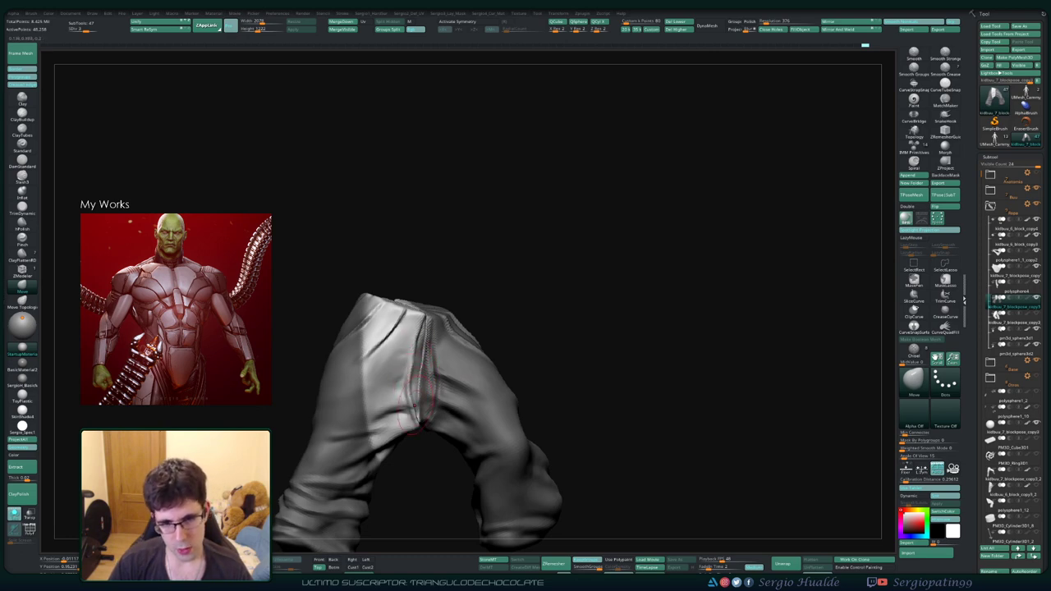
pyautogui.moveTo(526, 310)
pyautogui.keyDown('alt'); pyautogui.mouseDown(button='right')
pyautogui.moveTo(443, 394)
pyautogui.moveTo(426, 384)
pyautogui.moveTo(443, 393)
pyautogui.moveTo(436, 358)
pyautogui.mouseUp(button='right'); pyautogui.keyUp('alt')
pyautogui.hotkey('ctrl', 'shift', 's')
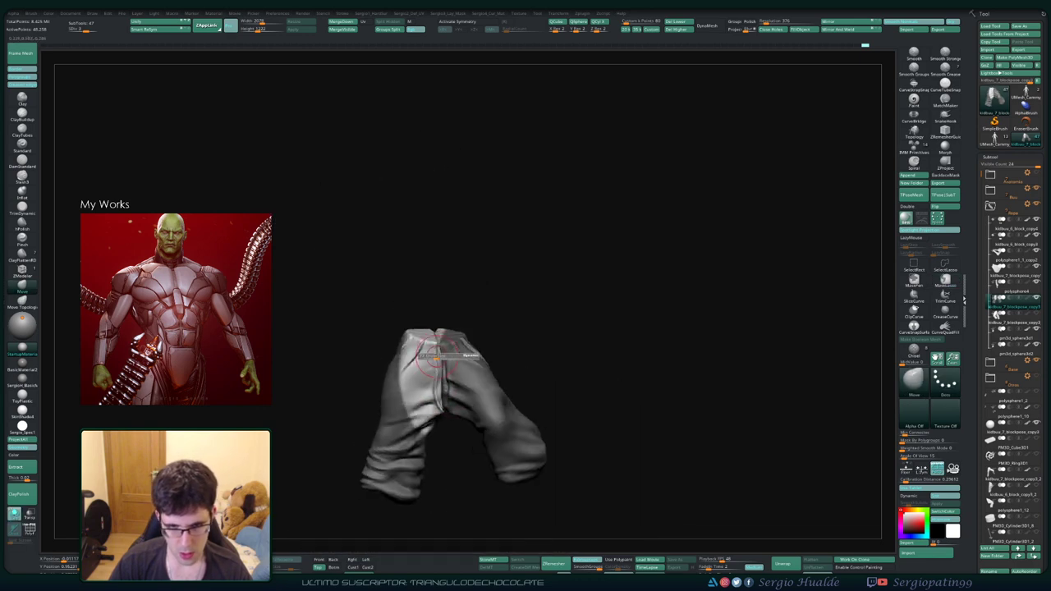
pyautogui.hotkey('ctrl', 'shift', 's')
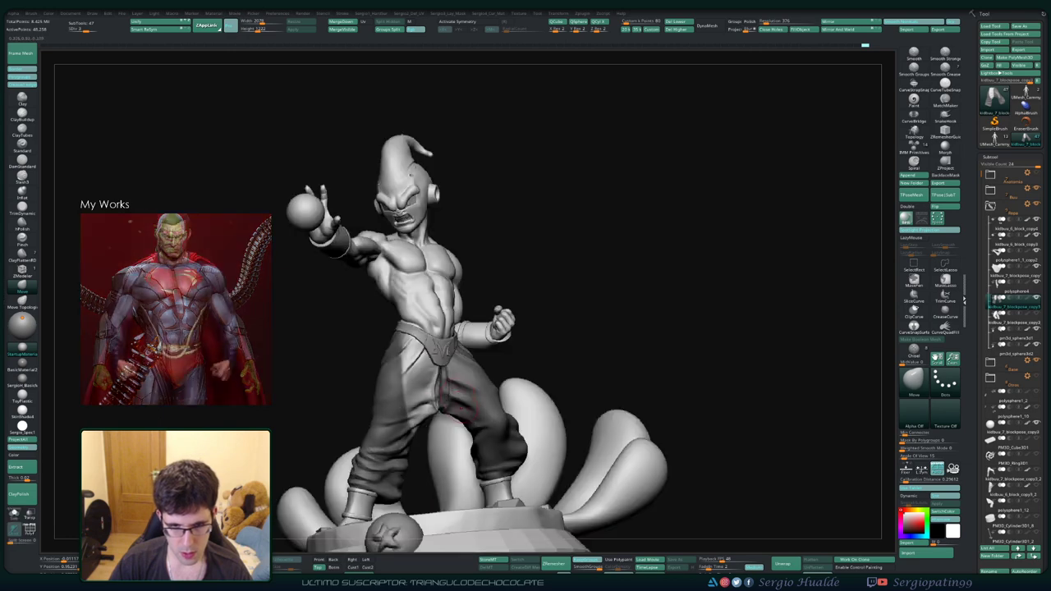
pyautogui.moveTo(430, 380)
pyautogui.mouseDown(button='right')
pyautogui.moveTo(488, 393)
pyautogui.moveTo(449, 403)
pyautogui.moveTo(453, 368)
pyautogui.mouseUp(button='right')
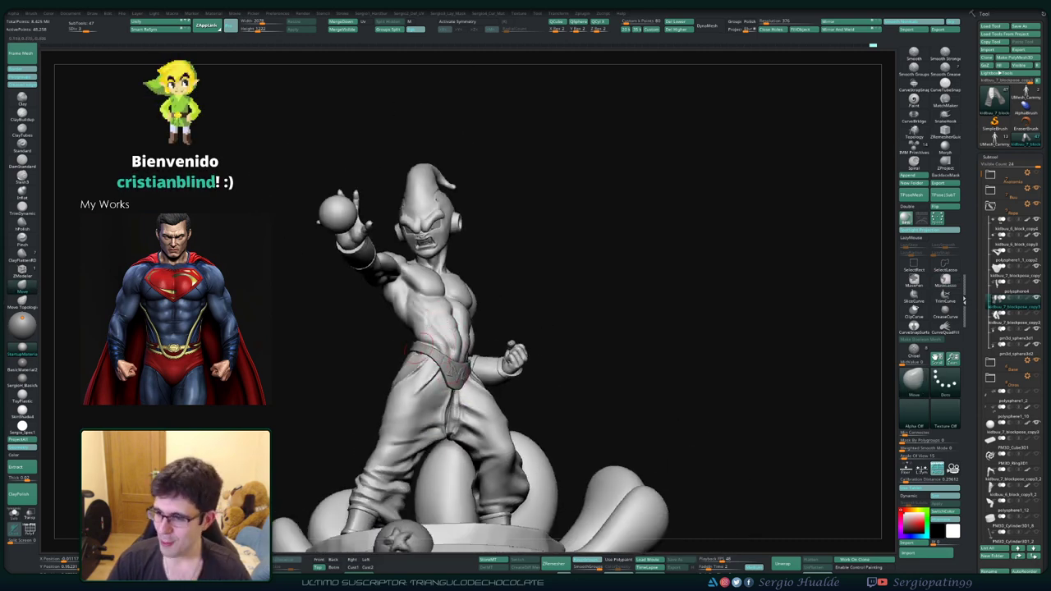
pyautogui.moveTo(438, 334)
pyautogui.mouseDown(button='right')
pyautogui.moveTo(430, 370)
pyautogui.moveTo(493, 374)
pyautogui.mouseUp(button='right')
pyautogui.keyDown('ctrl'); pyautogui.keyDown('shift'); pyautogui.click(395, 423); pyautogui.keyUp('shift'); pyautogui.keyUp('ctrl')
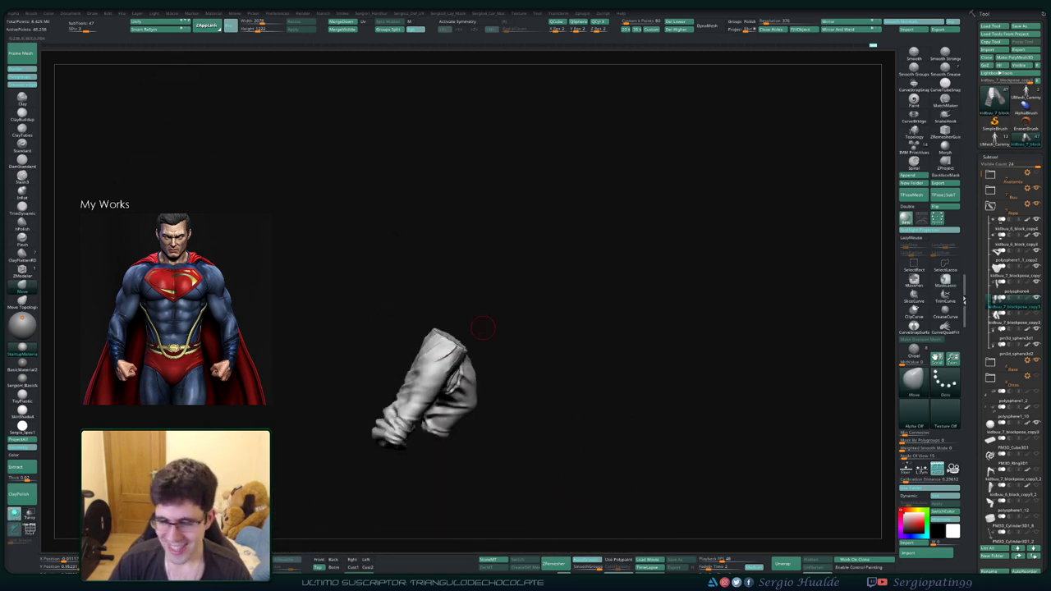
pyautogui.moveTo(394, 423)
pyautogui.mouseDown(button='right')
pyautogui.moveTo(521, 305)
pyautogui.moveTo(485, 308)
pyautogui.moveTo(517, 306)
pyautogui.mouseUp(button='right')
pyautogui.keyDown('ctrl'); pyautogui.keyDown('shift'); pyautogui.click(447, 365); pyautogui.keyUp('shift'); pyautogui.keyUp('ctrl')
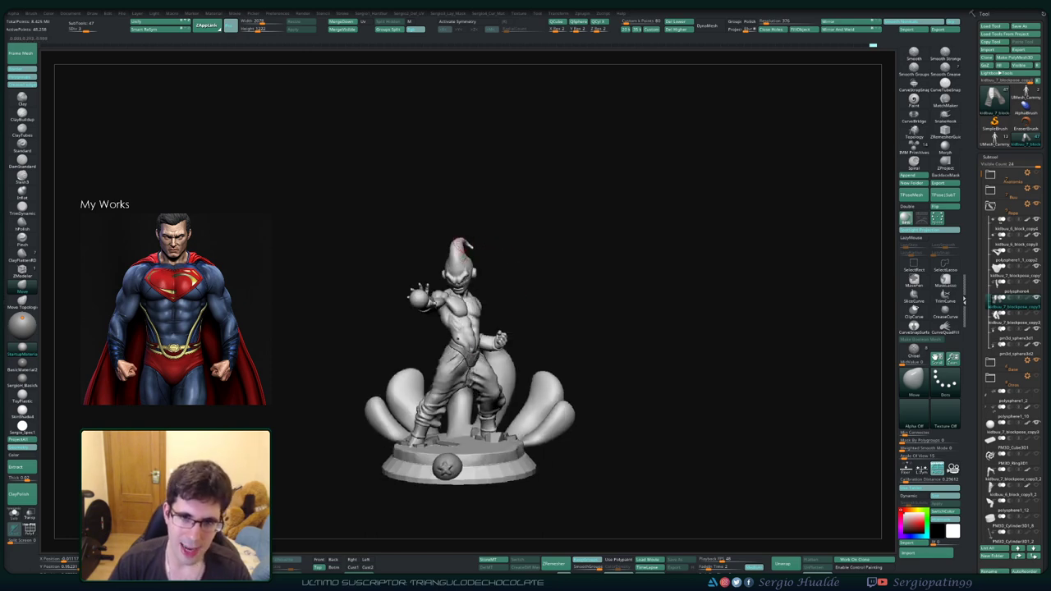
pyautogui.keyDown('alt'); pyautogui.moveTo(460, 246); pyautogui.dragTo(488, 320, button='right'); pyautogui.keyUp('alt')
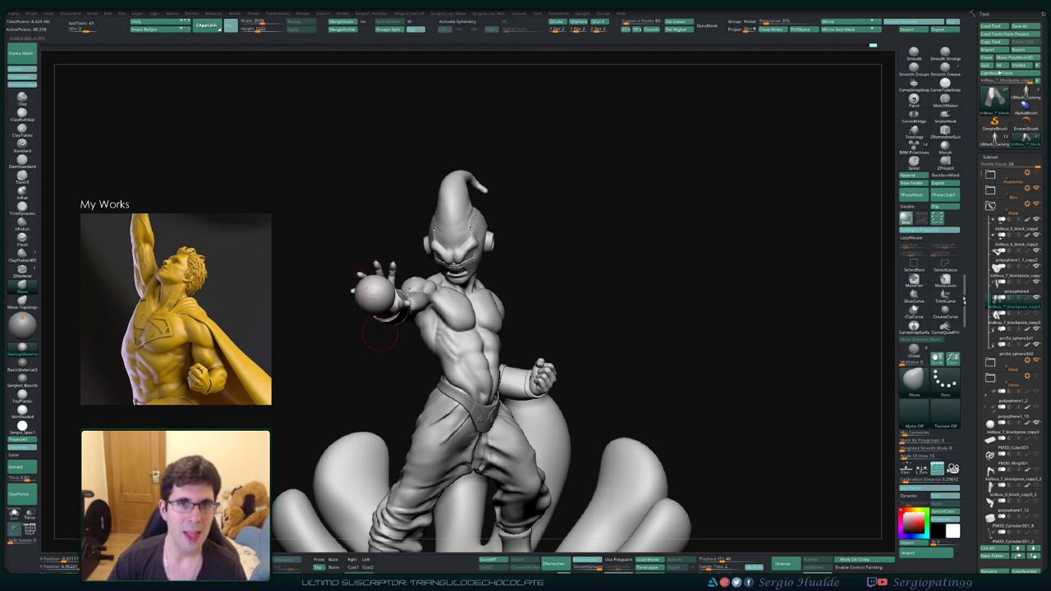
pyautogui.press('ctrl')
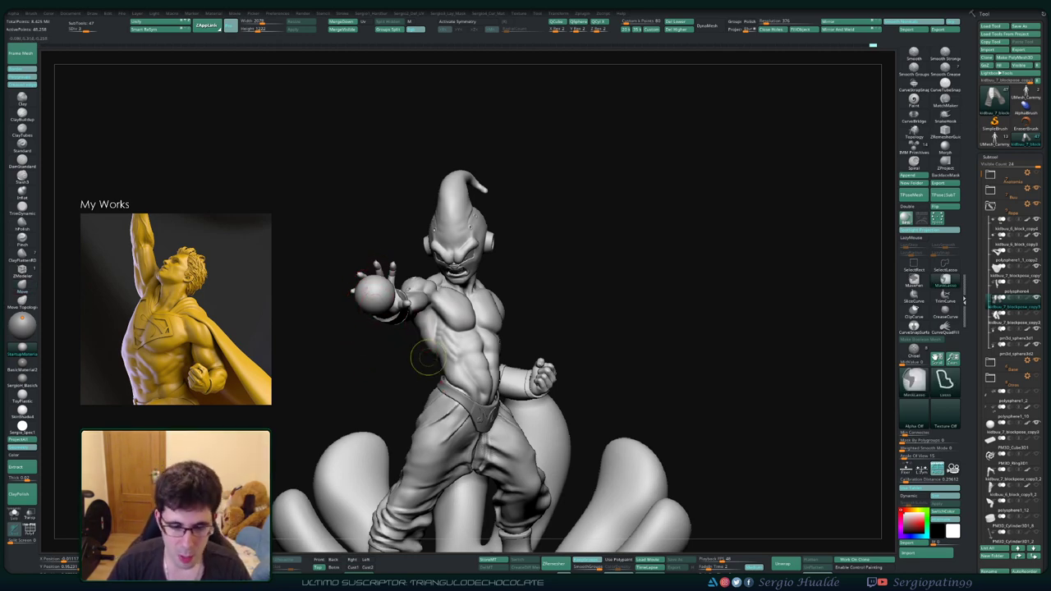
pyautogui.moveTo(427, 357); pyautogui.dragTo(478, 341, button='right')
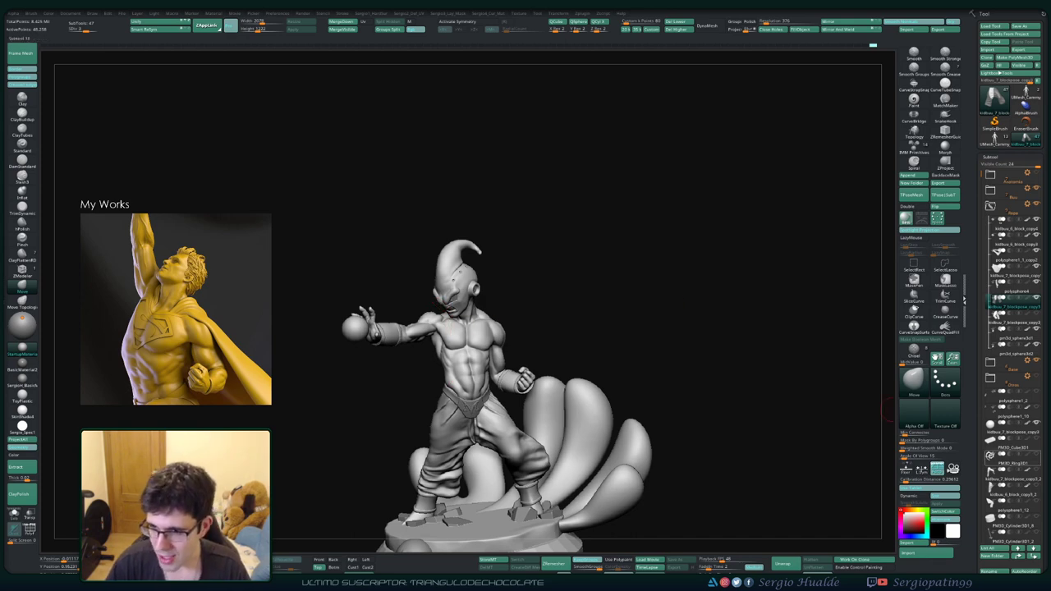
pyautogui.moveTo(435, 354)
pyautogui.mouseDown(button='right')
pyautogui.moveTo(534, 345)
pyautogui.moveTo(589, 239)
pyautogui.moveTo(408, 345)
pyautogui.moveTo(513, 322)
pyautogui.moveTo(326, 407)
pyautogui.mouseUp(button='right')
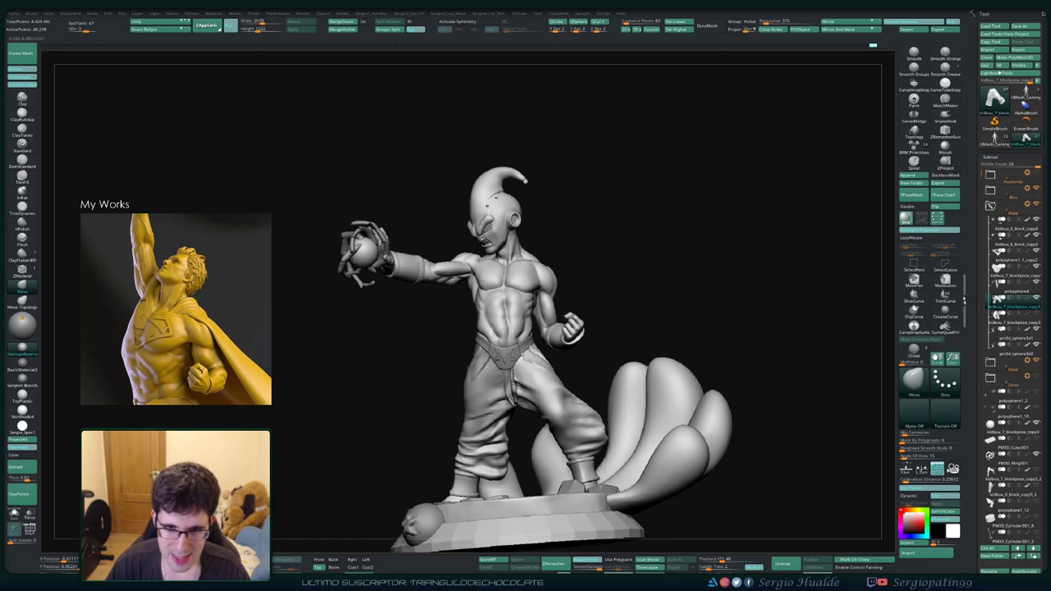
pyautogui.keyDown('alt'); pyautogui.moveTo(551, 358); pyautogui.dragTo(597, 355, button='right'); pyautogui.keyUp('alt')
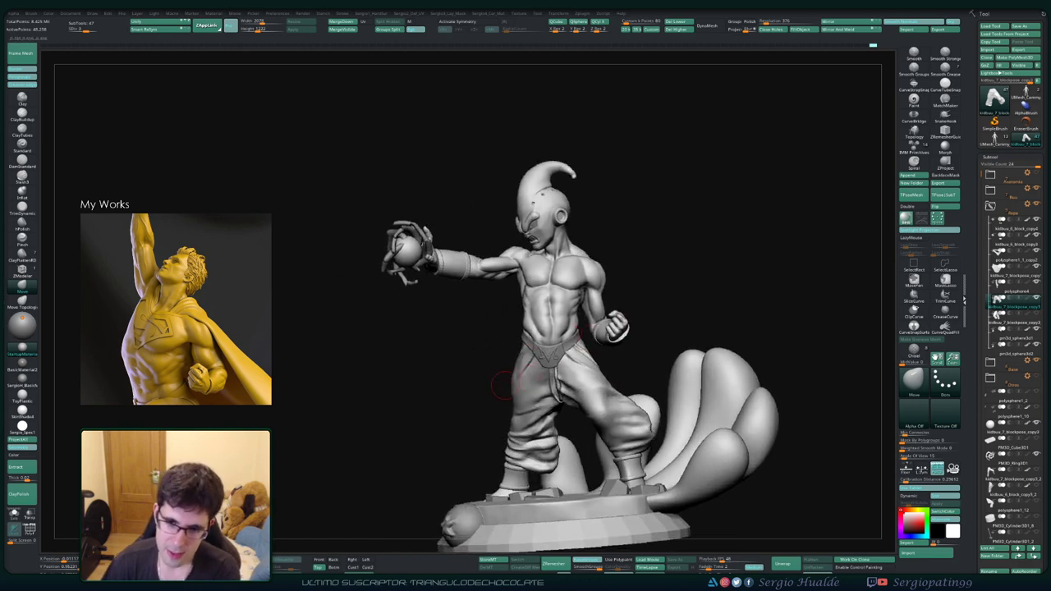
pyautogui.moveTo(506, 383); pyautogui.dragTo(610, 394, button='right')
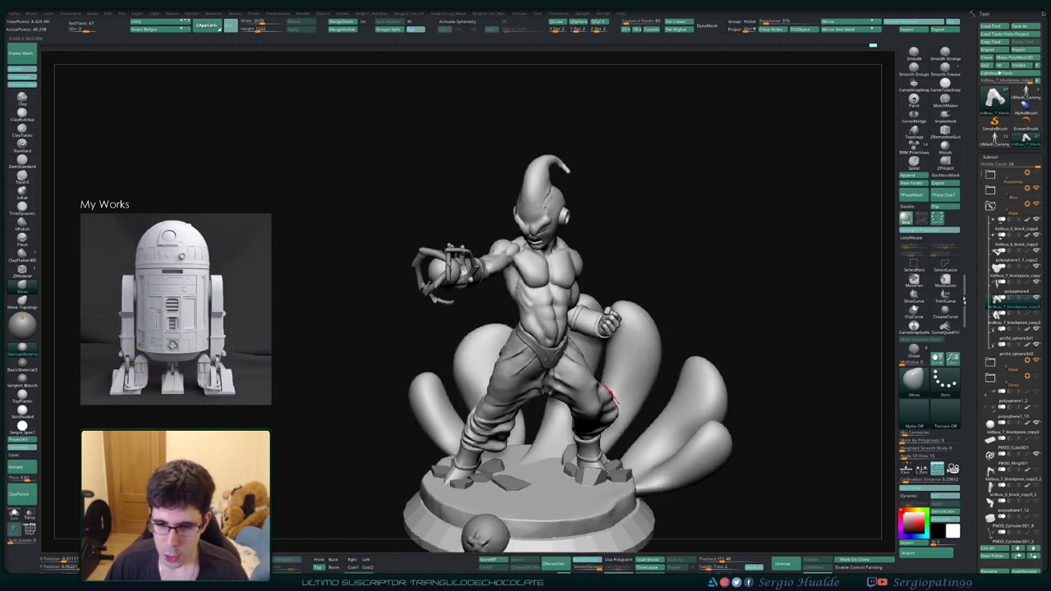
pyautogui.moveTo(570, 472)
pyautogui.mouseDown(button='right')
pyautogui.moveTo(540, 385)
pyautogui.moveTo(550, 386)
pyautogui.moveTo(540, 376)
pyautogui.moveTo(544, 352)
pyautogui.moveTo(492, 427)
pyautogui.moveTo(513, 408)
pyautogui.mouseUp(button='right')
pyautogui.keyDown('ctrl'); pyautogui.keyDown('shift'); pyautogui.click(540, 364); pyautogui.keyUp('shift'); pyautogui.keyUp('ctrl')
pyautogui.press('f')
pyautogui.keyDown('ctrl'); pyautogui.keyDown('shift'); pyautogui.click(499, 406); pyautogui.keyUp('shift'); pyautogui.keyUp('ctrl')
# Step: Briefly isolate the rock blocks, then bring back and frame the whole statue
pyautogui.keyDown('ctrl'); pyautogui.keyDown('shift'); pyautogui.click(513, 386); pyautogui.keyUp('shift'); pyautogui.keyUp('ctrl')
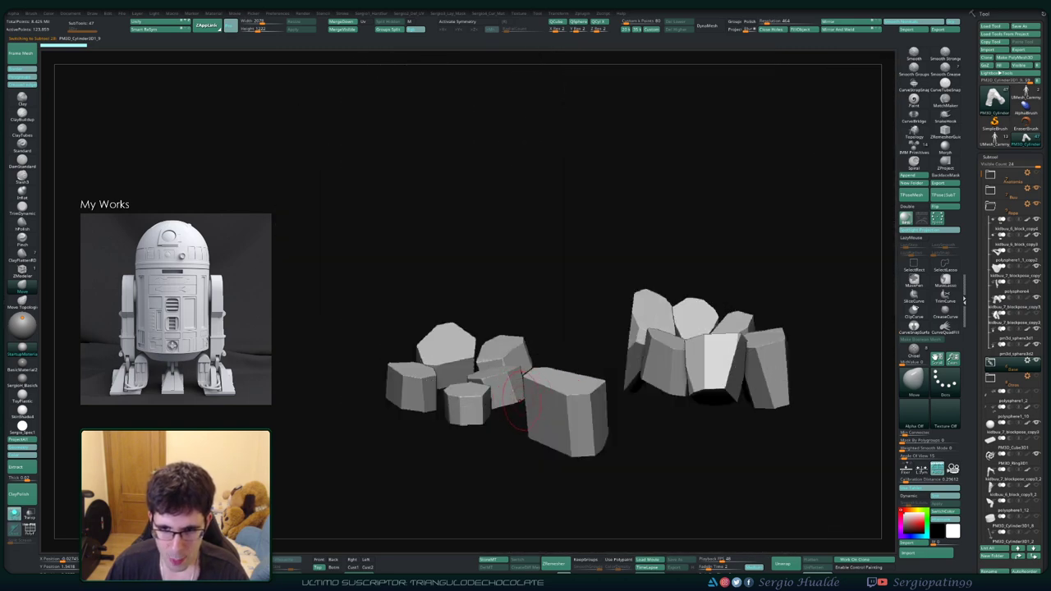
pyautogui.keyDown('ctrl'); pyautogui.keyDown('shift'); pyautogui.click(519, 402); pyautogui.keyUp('shift'); pyautogui.keyUp('ctrl')
pyautogui.press('f')
pyautogui.moveTo(534, 394)
pyautogui.mouseDown(button='right')
pyautogui.moveTo(493, 386)
pyautogui.moveTo(526, 395)
pyautogui.moveTo(542, 368)
pyautogui.moveTo(559, 365)
pyautogui.mouseUp(button='right')
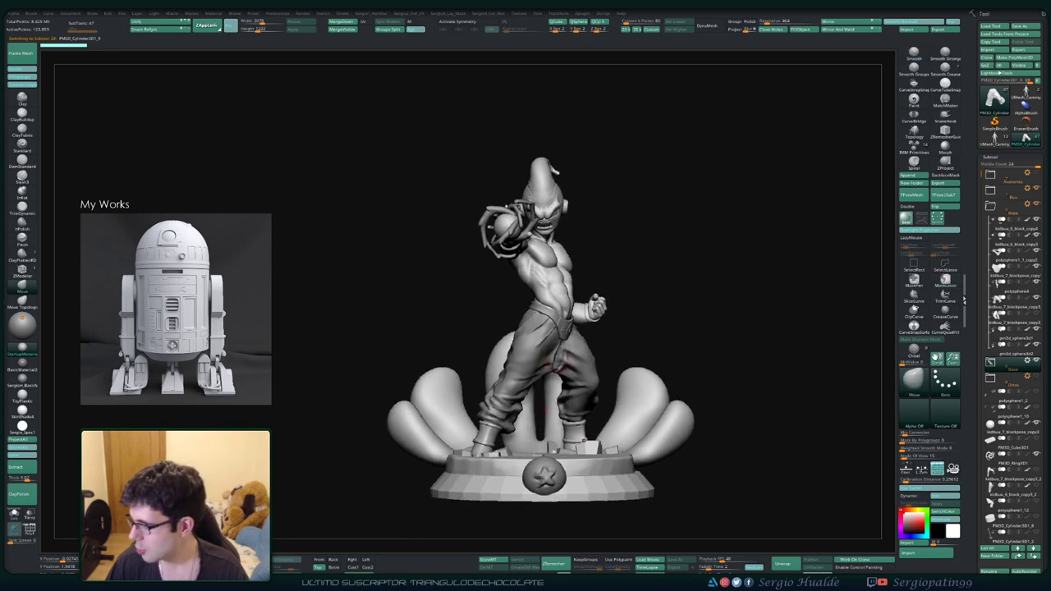
pyautogui.moveTo(695, 325)
pyautogui.mouseDown(button='right')
pyautogui.moveTo(632, 339)
pyautogui.moveTo(682, 345)
pyautogui.moveTo(661, 349)
pyautogui.mouseUp(button='right')
pyautogui.keyDown('ctrl'); pyautogui.moveTo(558, 447); pyautogui.dragTo(490, 367, button='right'); pyautogui.keyUp('ctrl')
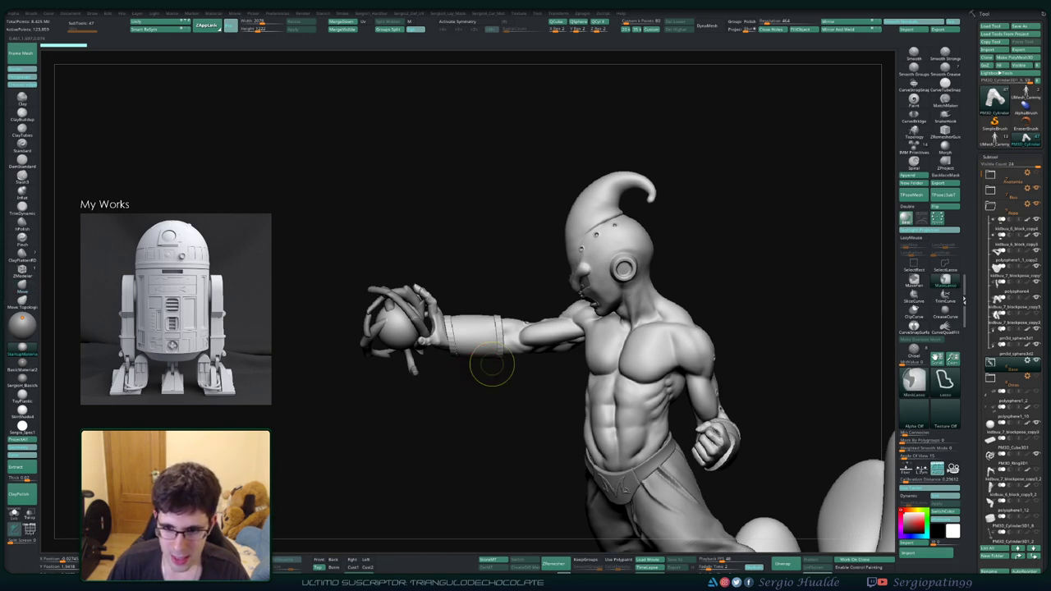
# Step: Save the project with Ctrl+S and review the whole statue from several angles
pyautogui.hotkey('ctrl', 's')
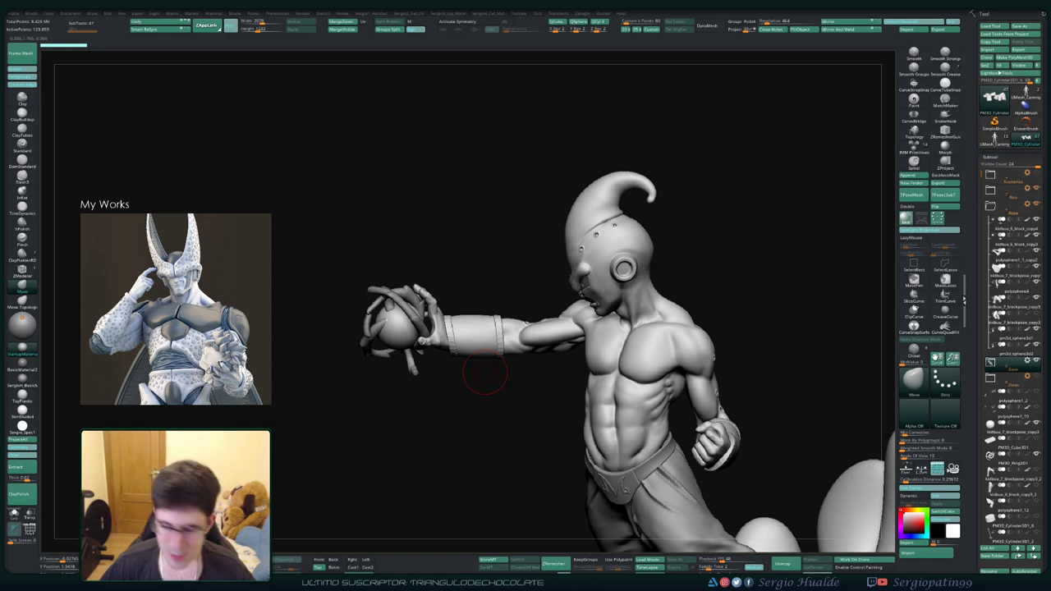
pyautogui.moveTo(670, 290)
pyautogui.mouseDown()
pyautogui.moveTo(684, 268)
pyautogui.moveTo(649, 279)
pyautogui.mouseUp()
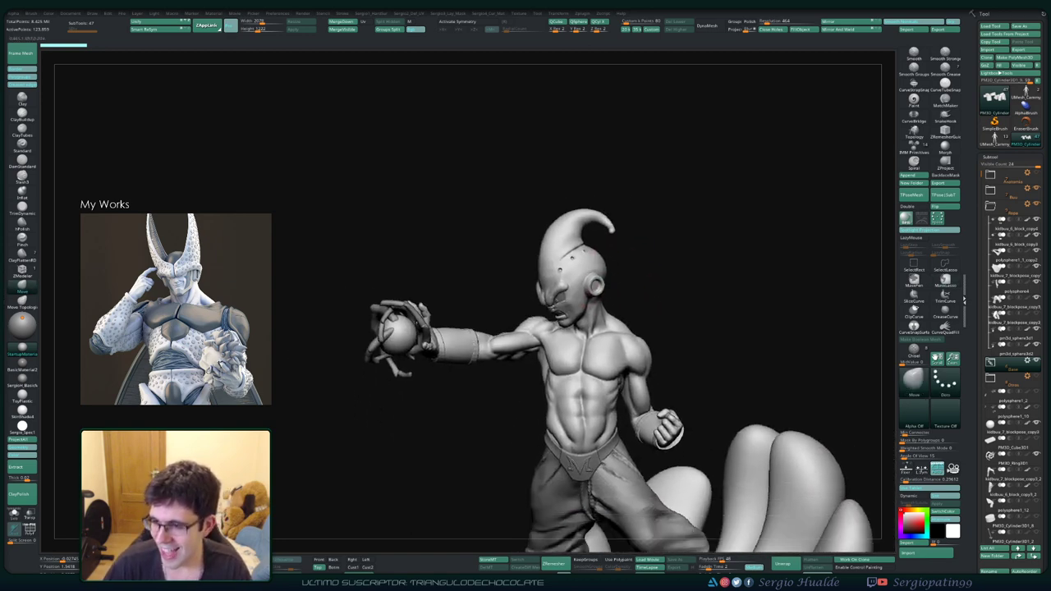
pyautogui.moveTo(578, 315); pyautogui.dragTo(567, 317)
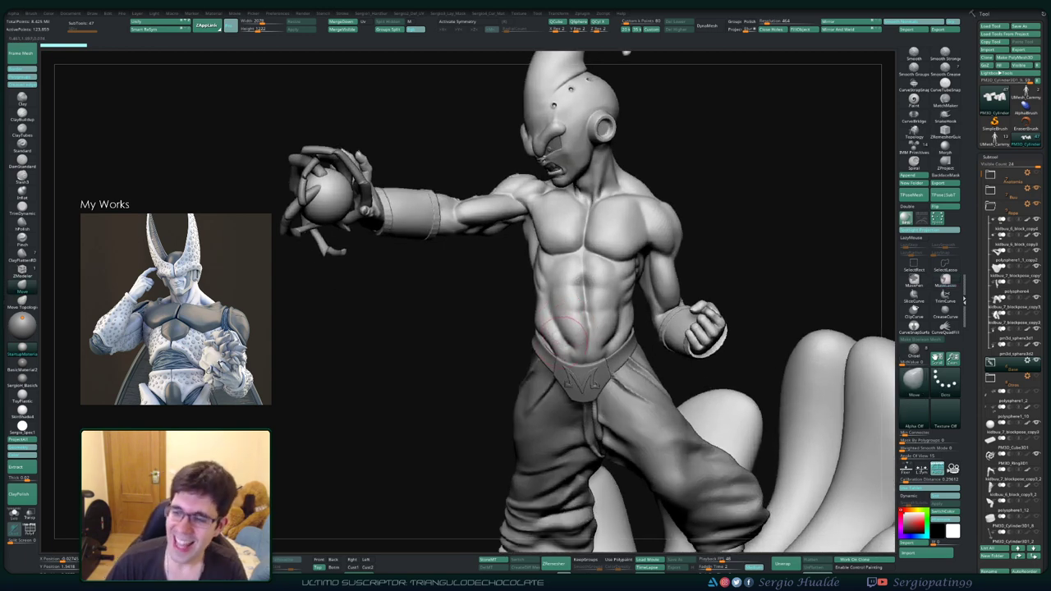
pyautogui.moveTo(734, 267); pyautogui.dragTo(722, 271)
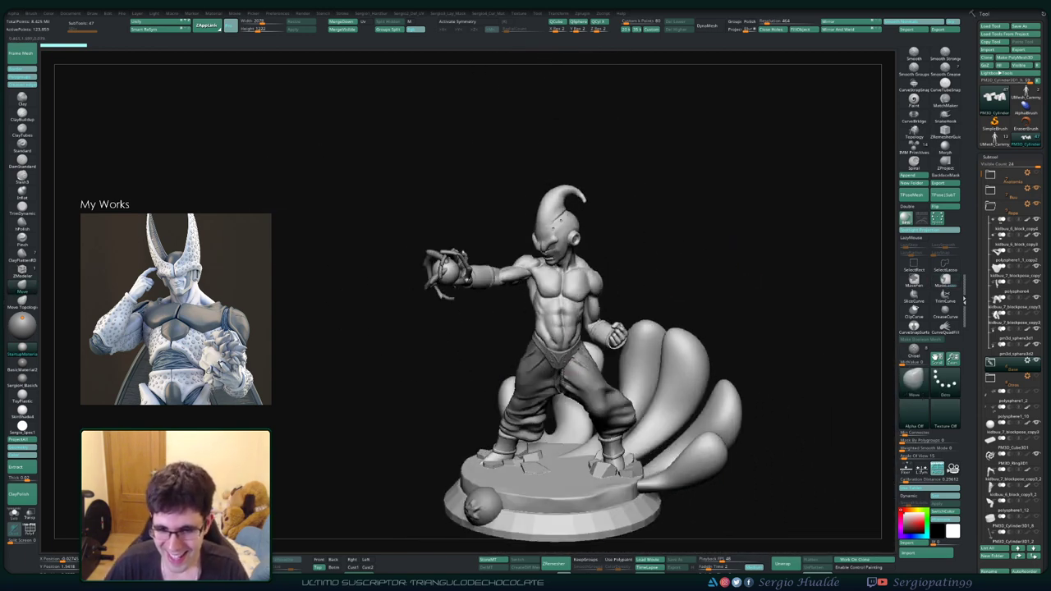
pyautogui.moveTo(722, 271); pyautogui.dragTo(565, 374)
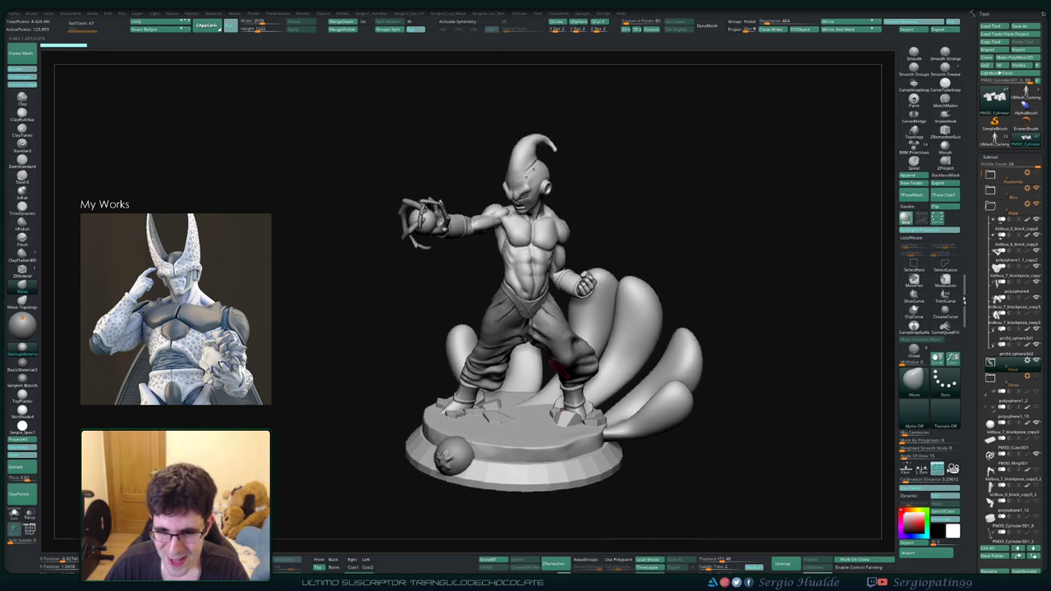
# Step: Isolate the cloud piece and carve DamStandard creases into its middle petals
pyautogui.keyDown('ctrl'); pyautogui.keyDown('shift'); pyautogui.click(595, 382); pyautogui.keyUp('shift'); pyautogui.keyUp('ctrl')
pyautogui.press('f')
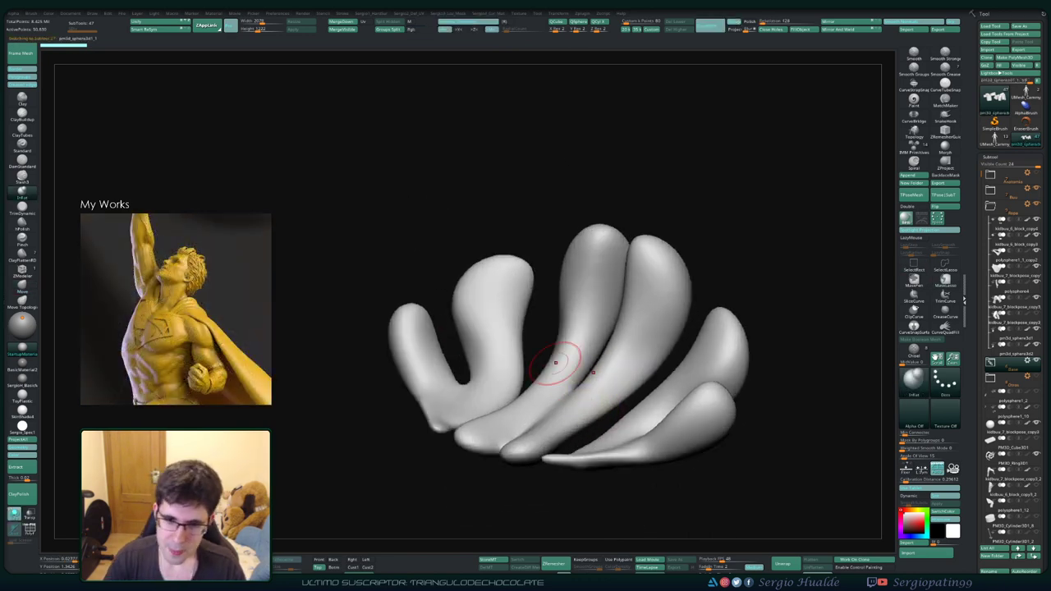
pyautogui.moveTo(574, 422)
pyautogui.mouseDown()
pyautogui.moveTo(536, 420)
pyautogui.moveTo(566, 382)
pyautogui.mouseUp()
pyautogui.press('b')
pyautogui.press('d')
pyautogui.press('s')
pyautogui.moveTo(518, 338); pyautogui.dragTo(527, 303)
pyautogui.moveTo(593, 373)
pyautogui.mouseDown()
pyautogui.moveTo(587, 345)
pyautogui.moveTo(612, 329)
pyautogui.mouseUp()
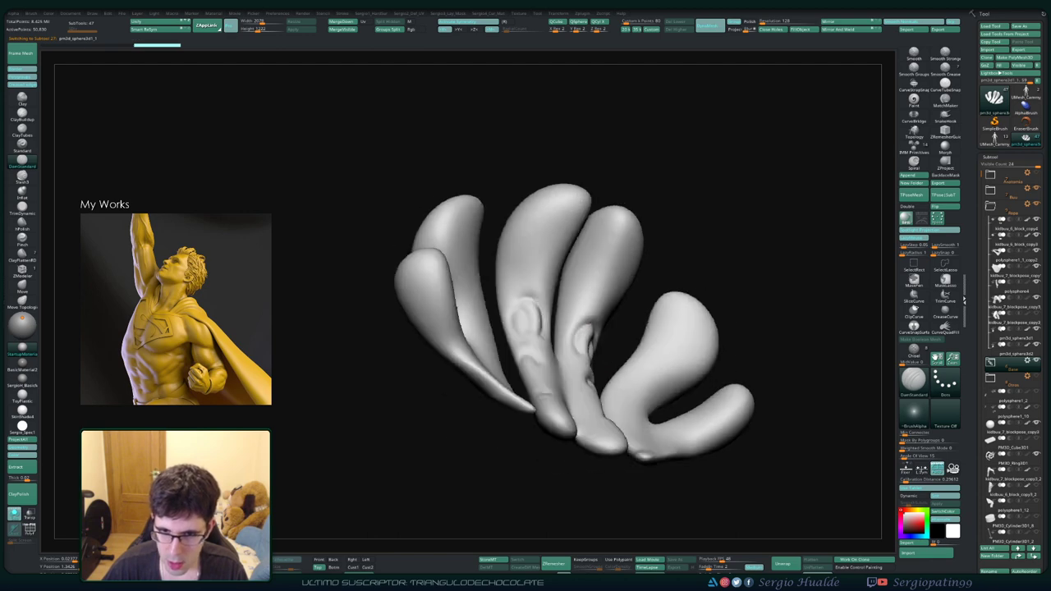
# Step: Rotate the cloud petals and carve grooves into the upper lobe
pyautogui.moveTo(591, 308)
pyautogui.mouseDown(button='right')
pyautogui.moveTo(630, 284)
pyautogui.moveTo(648, 287)
pyautogui.mouseUp(button='right')
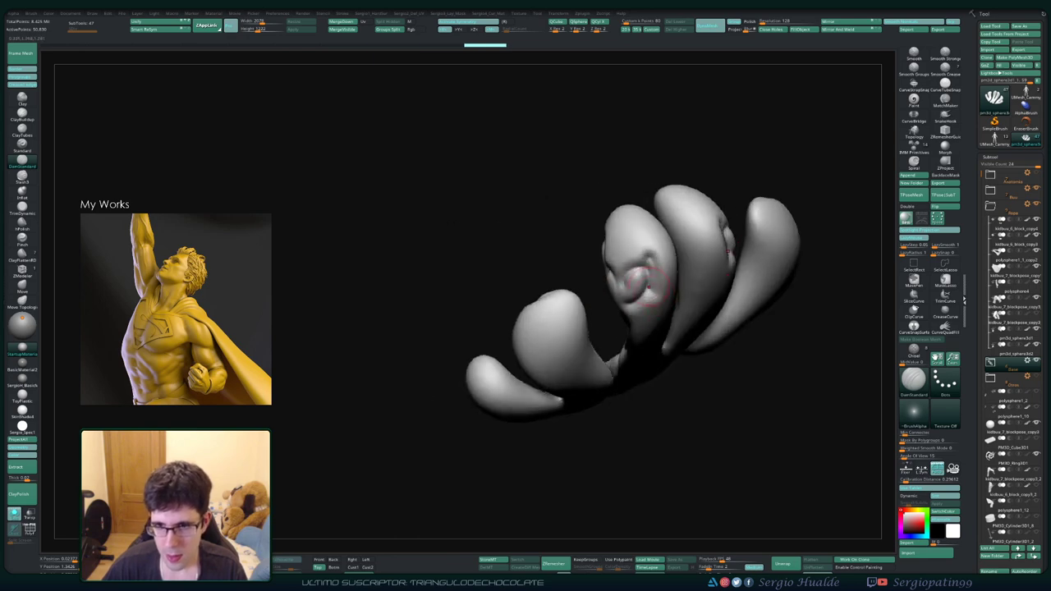
pyautogui.moveTo(635, 248); pyautogui.dragTo(681, 288, button='right')
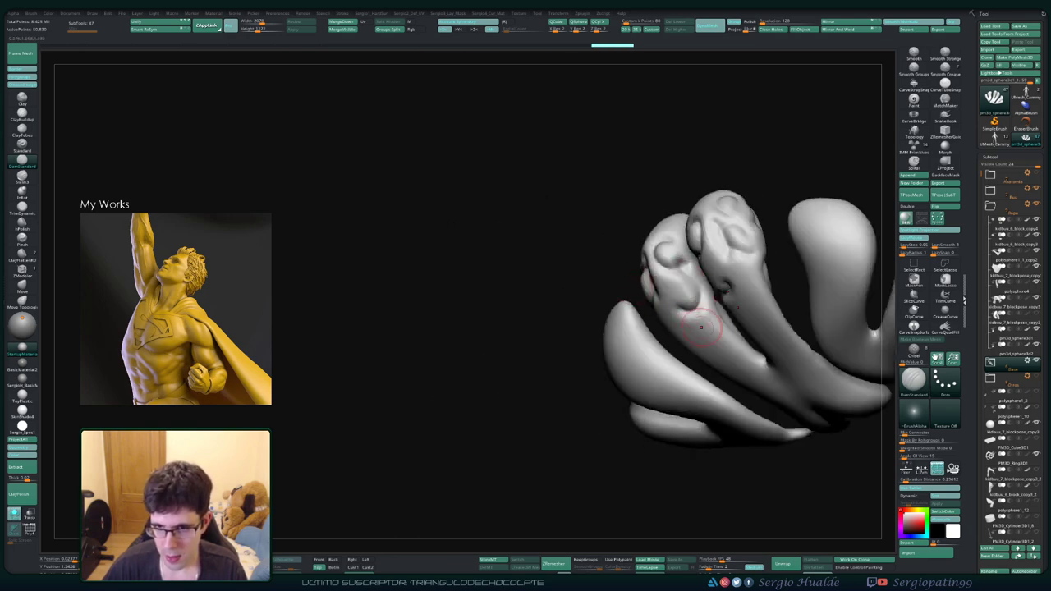
pyautogui.moveTo(700, 326); pyautogui.dragTo(698, 343, button='right')
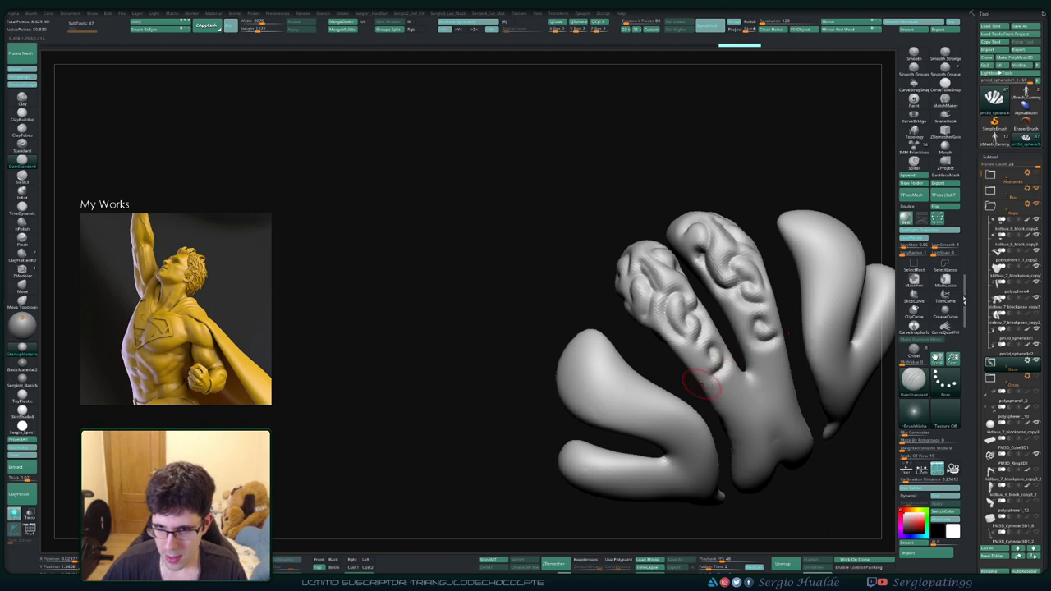
pyautogui.moveTo(702, 381)
pyautogui.mouseDown()
pyautogui.moveTo(713, 407)
pyautogui.moveTo(779, 394)
pyautogui.moveTo(694, 436)
pyautogui.moveTo(682, 427)
pyautogui.moveTo(686, 382)
pyautogui.moveTo(702, 374)
pyautogui.moveTo(731, 384)
pyautogui.moveTo(726, 332)
pyautogui.moveTo(784, 320)
pyautogui.mouseUp()
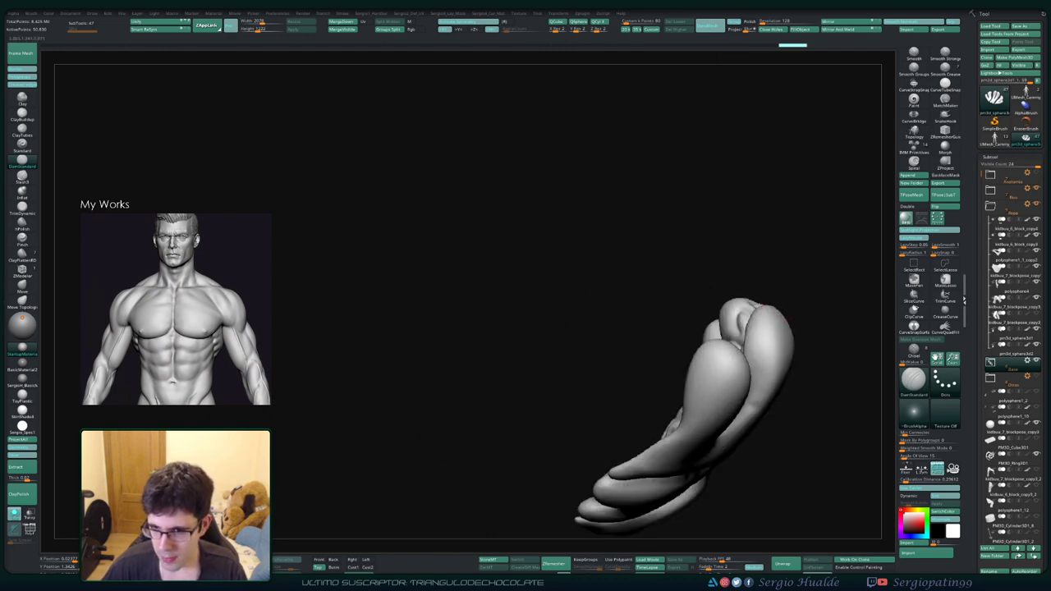
pyautogui.moveTo(780, 368)
pyautogui.mouseDown()
pyautogui.moveTo(764, 341)
pyautogui.moveTo(776, 394)
pyautogui.mouseUp()
pyautogui.moveTo(768, 341); pyautogui.dragTo(786, 399)
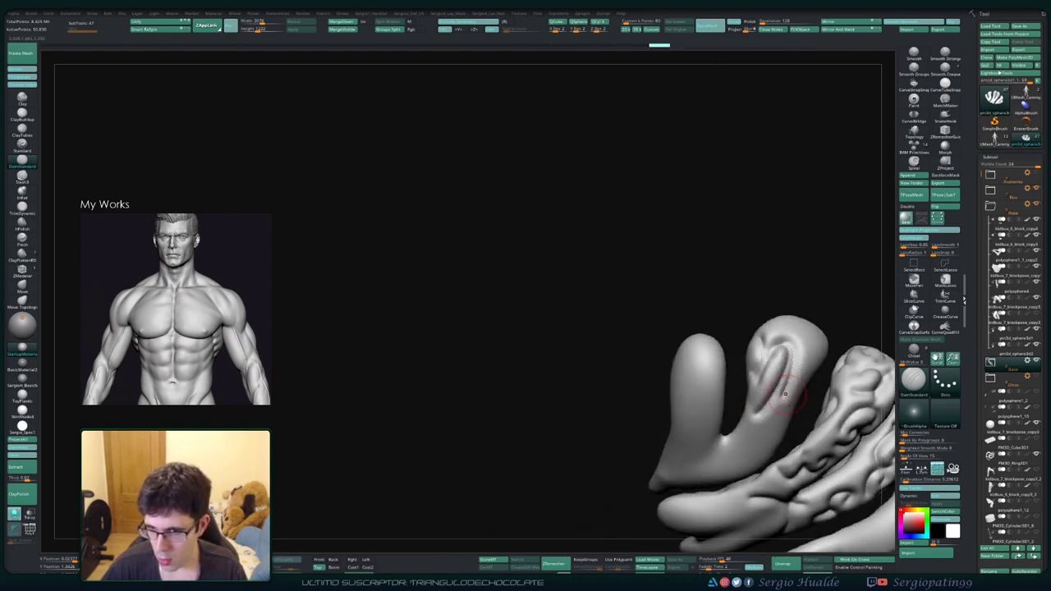
pyautogui.moveTo(673, 386)
pyautogui.mouseDown()
pyautogui.moveTo(707, 374)
pyautogui.moveTo(694, 362)
pyautogui.moveTo(673, 378)
pyautogui.moveTo(739, 435)
pyautogui.mouseUp()
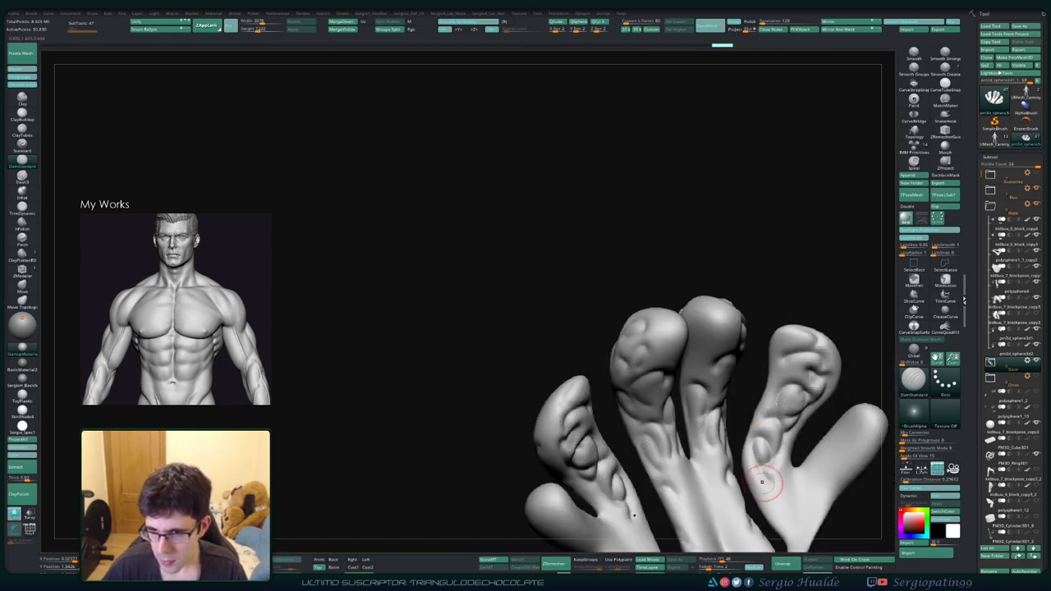
pyautogui.moveTo(806, 483)
pyautogui.mouseDown()
pyautogui.moveTo(764, 448)
pyautogui.moveTo(789, 411)
pyautogui.mouseUp()
# Step: Inflate the middle lobes of the cloud with the Inflat brush
pyautogui.press('b')
pyautogui.press('i')
pyautogui.press('n')
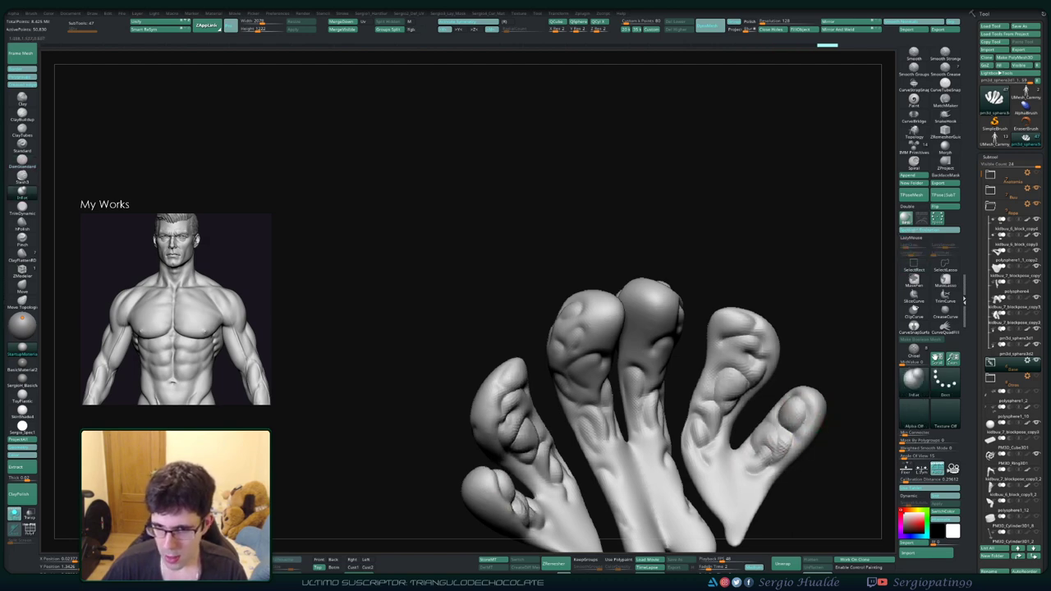
pyautogui.moveTo(846, 493); pyautogui.dragTo(846, 460)
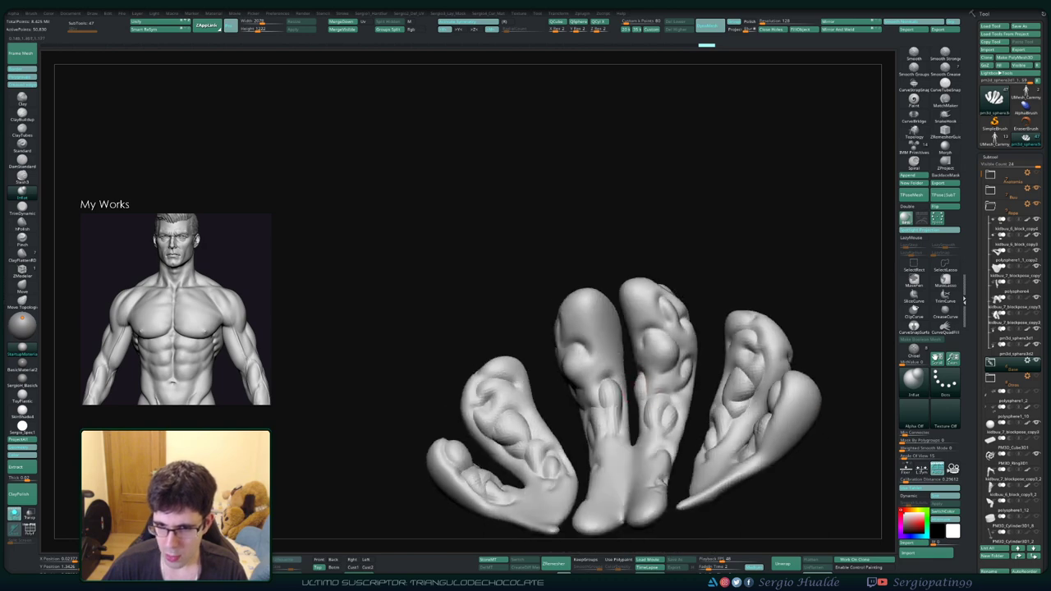
pyautogui.moveTo(583, 328)
pyautogui.mouseDown()
pyautogui.moveTo(640, 321)
pyautogui.moveTo(575, 361)
pyautogui.mouseUp()
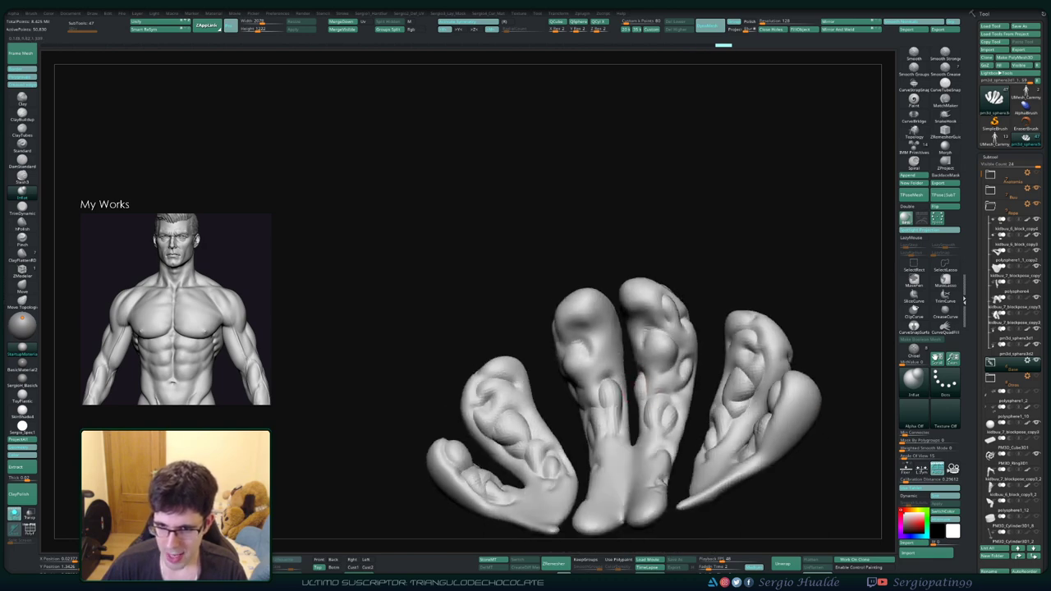
pyautogui.moveTo(666, 353); pyautogui.dragTo(624, 386)
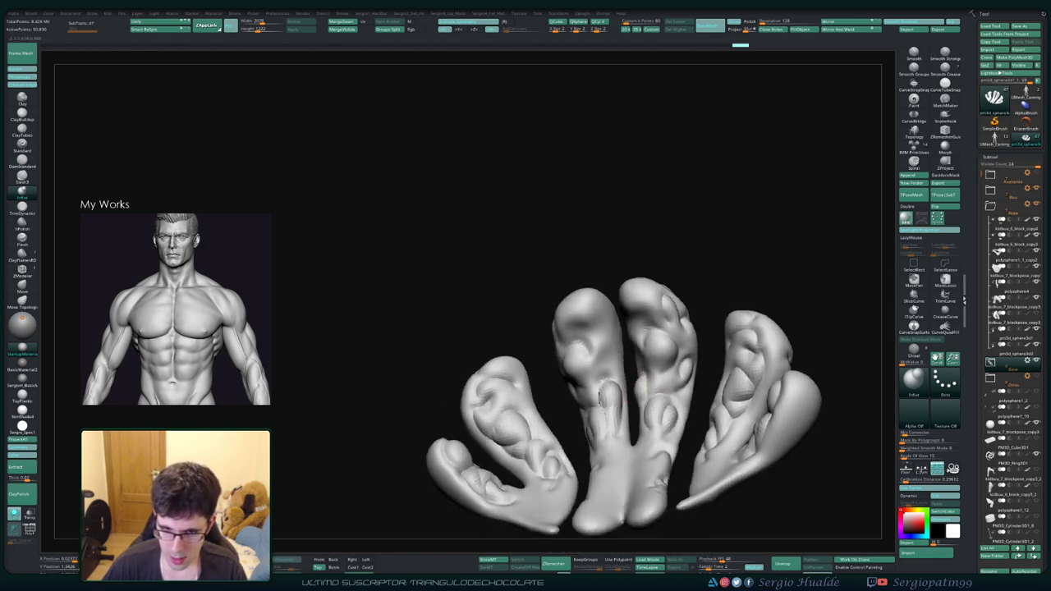
# Step: Bring back the full figure and orbit to a lower side view
pyautogui.scroll(-3, 573, 433)
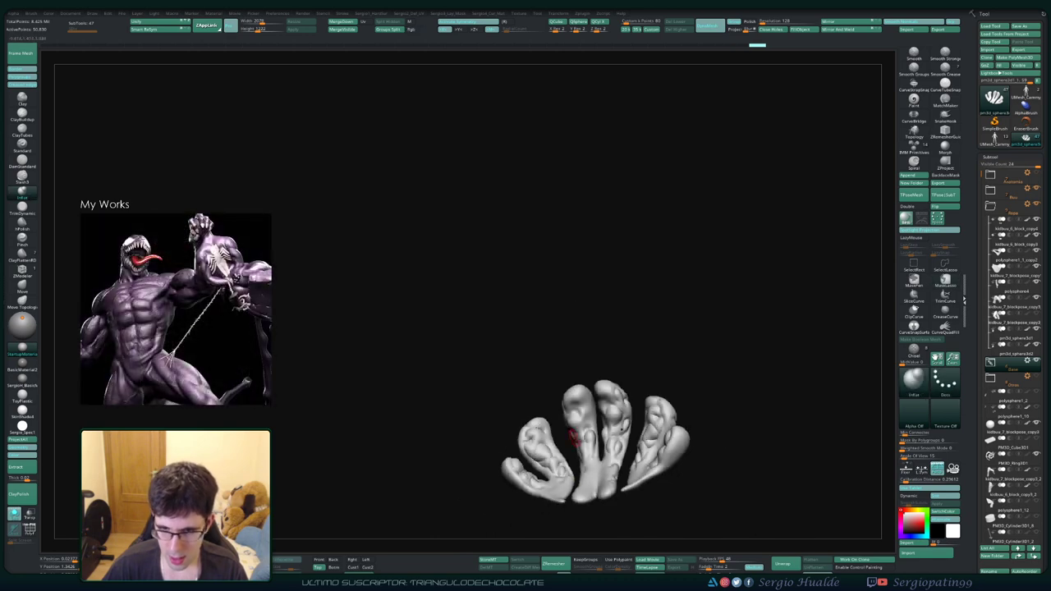
pyautogui.moveTo(739, 328); pyautogui.dragTo(616, 328)
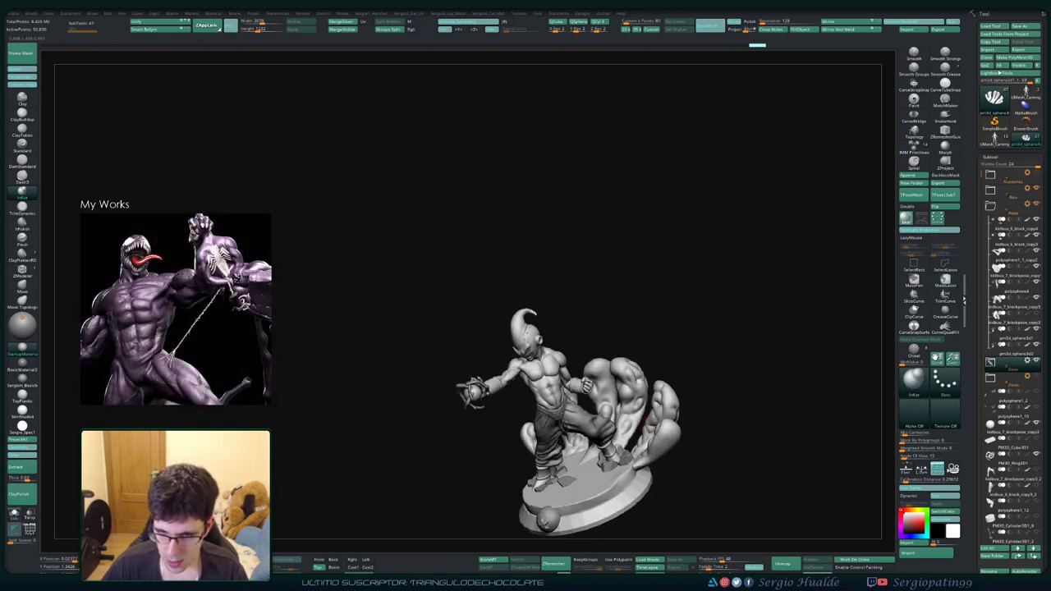
pyautogui.scroll(3, 662, 428)
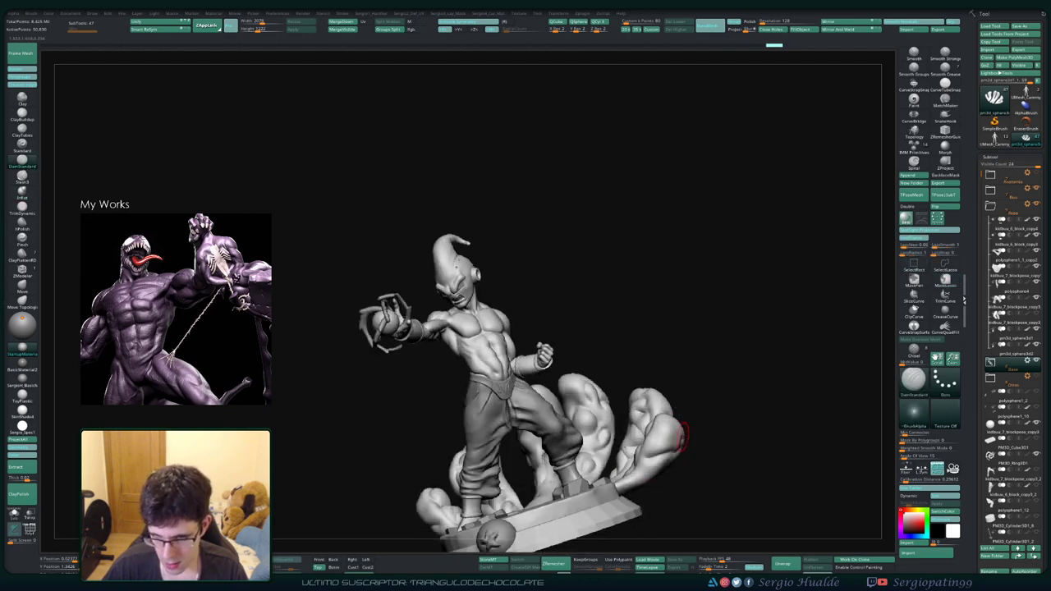
pyautogui.moveTo(688, 431); pyautogui.dragTo(678, 451)
pyautogui.press('b')
pyautogui.press('i')
pyautogui.press('n')
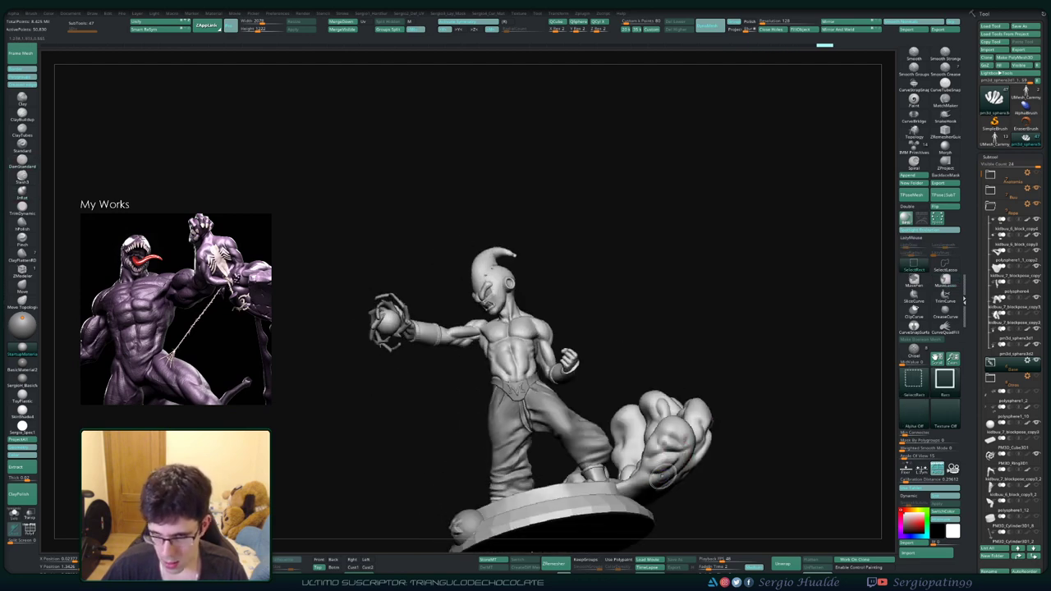
pyautogui.moveTo(692, 464); pyautogui.dragTo(675, 473, button='right')
# Step: Toggle between the DamStandard and Inflat brushes and frame the whole figure
pyautogui.press('b')
pyautogui.press('d')
pyautogui.press('s')
pyautogui.press('b')
pyautogui.press('i')
pyautogui.press('n')
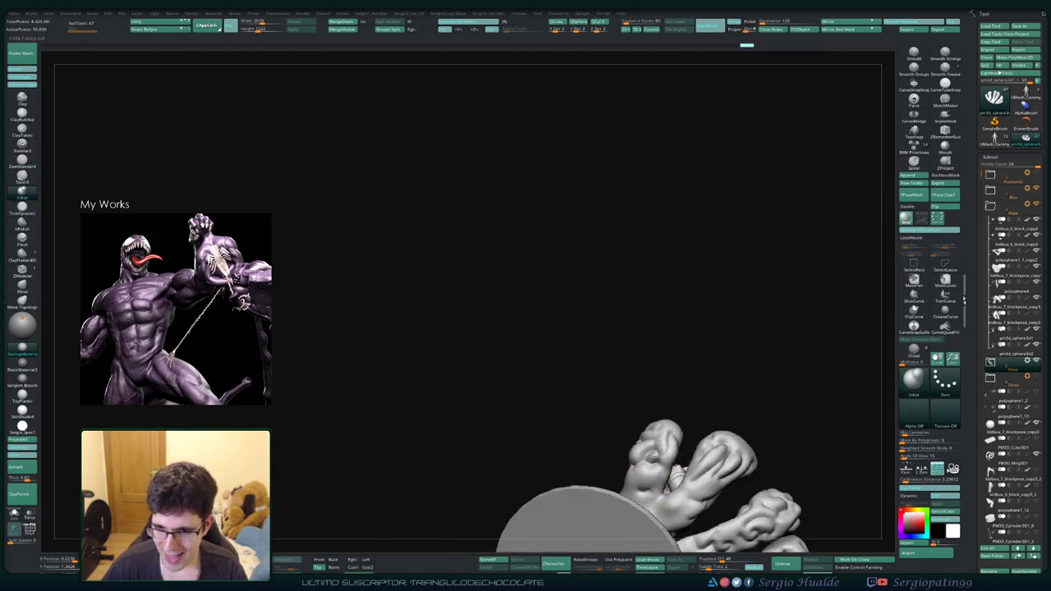
pyautogui.press('f')
# Step: Orbit to a rear three-quarter view and pull the leftmost cloud blob upward
pyautogui.moveTo(711, 493); pyautogui.dragTo(731, 484, button='right')
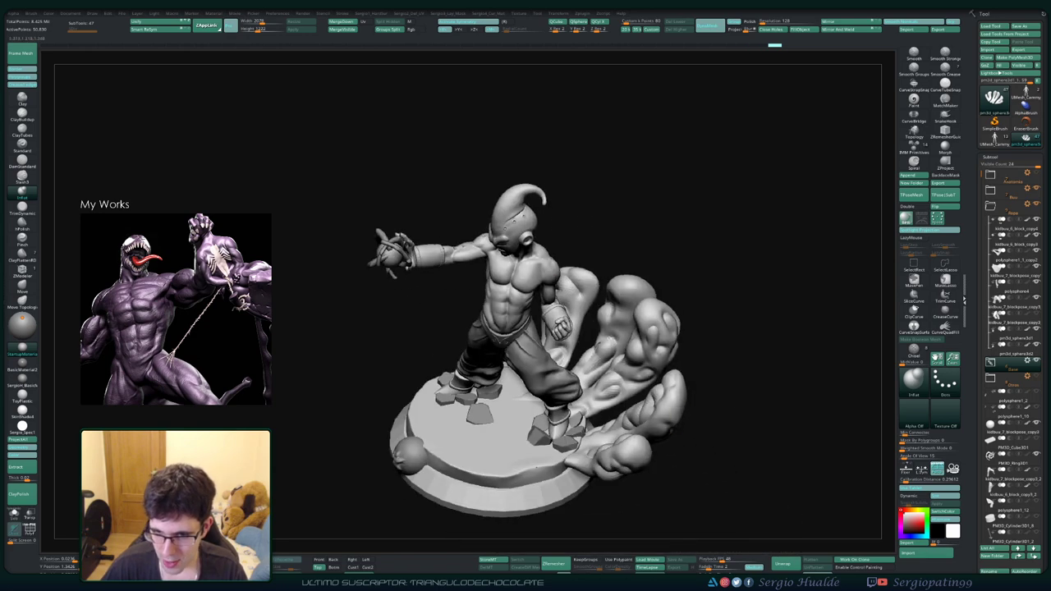
pyautogui.moveTo(699, 421)
pyautogui.mouseDown(button='right')
pyautogui.moveTo(693, 394)
pyautogui.moveTo(737, 389)
pyautogui.moveTo(778, 402)
pyautogui.mouseUp(button='right')
pyautogui.moveTo(670, 460); pyautogui.dragTo(698, 454, button='right')
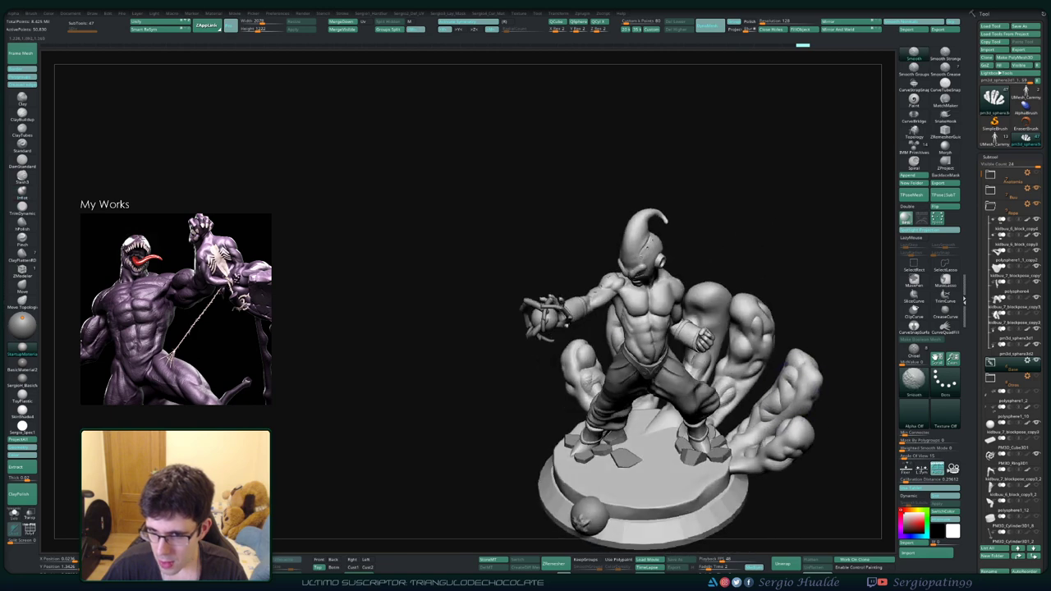
pyautogui.moveTo(779, 410); pyautogui.dragTo(743, 407, button='right')
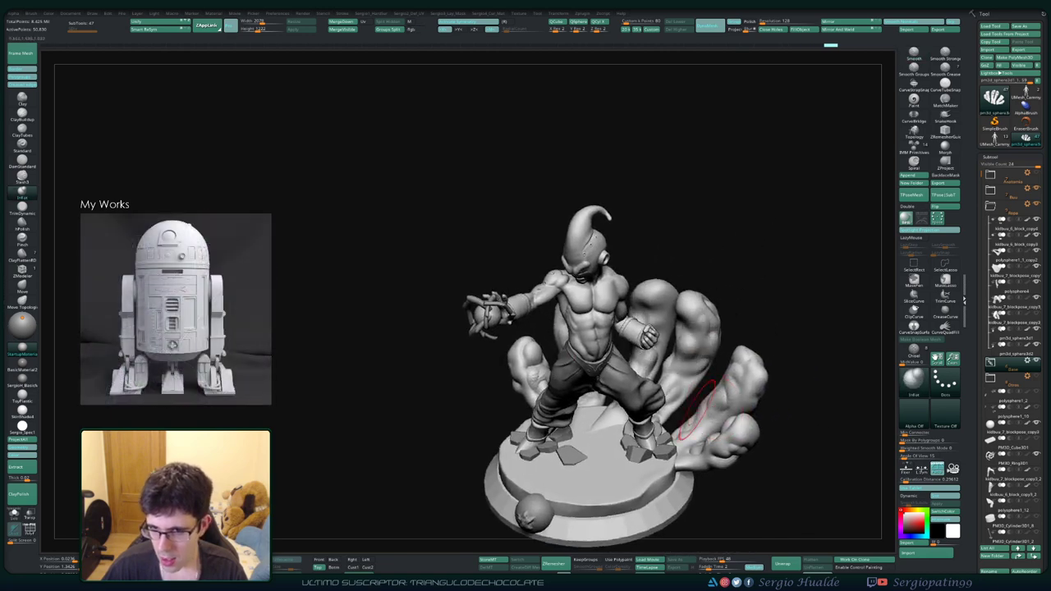
pyautogui.moveTo(681, 364)
pyautogui.mouseDown(button='right')
pyautogui.moveTo(727, 461)
pyautogui.moveTo(681, 415)
pyautogui.moveTo(708, 454)
pyautogui.moveTo(755, 414)
pyautogui.mouseUp(button='right')
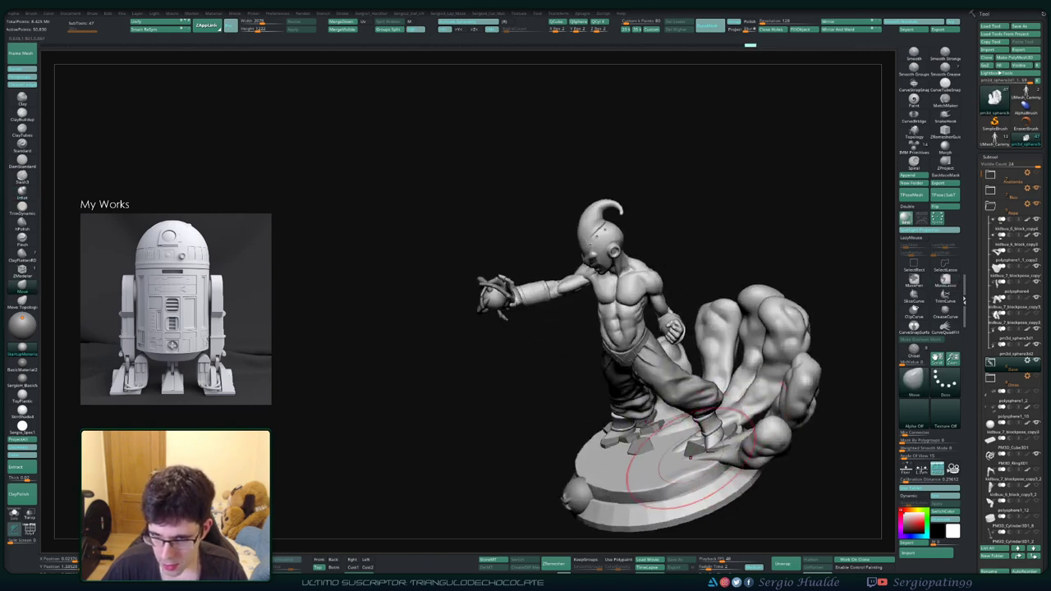
pyautogui.moveTo(690, 457); pyautogui.dragTo(694, 448, button='right')
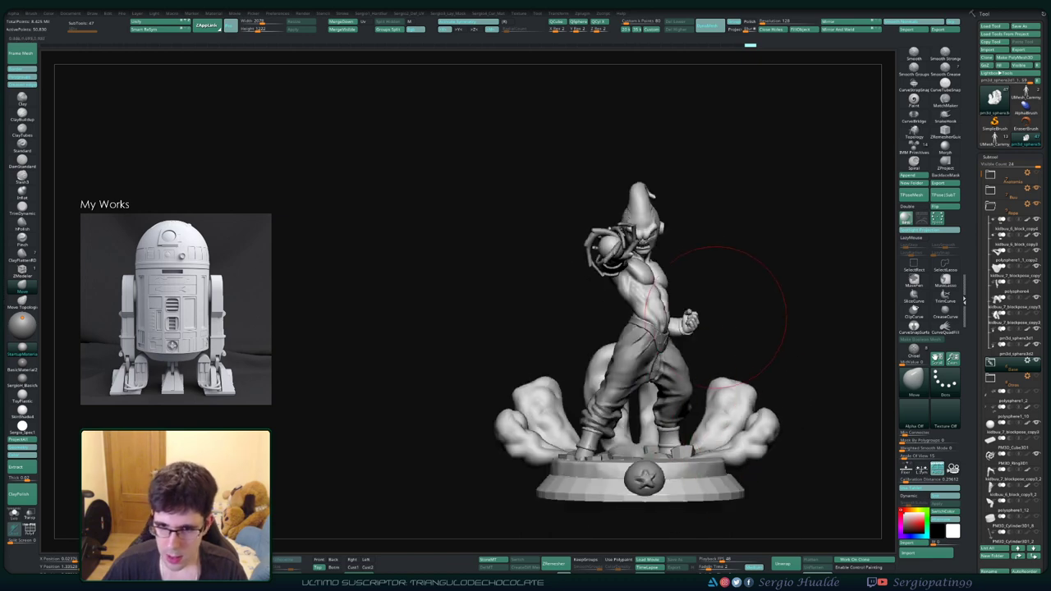
pyautogui.moveTo(723, 318); pyautogui.dragTo(591, 374, button='right')
pyautogui.moveTo(507, 391); pyautogui.dragTo(505, 371)
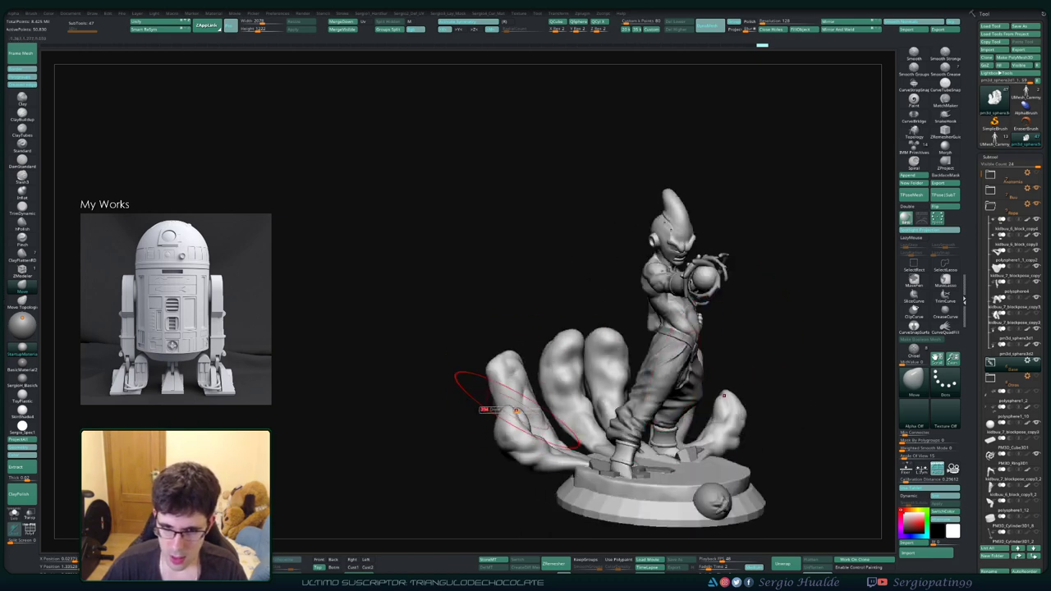
# Step: Orbit back near the front, centre the figure, and select another subtool
pyautogui.moveTo(488, 409)
pyautogui.mouseDown(button='right')
pyautogui.moveTo(528, 469)
pyautogui.moveTo(608, 460)
pyautogui.moveTo(575, 492)
pyautogui.moveTo(542, 460)
pyautogui.moveTo(554, 398)
pyautogui.moveTo(681, 254)
pyautogui.moveTo(648, 321)
pyautogui.moveTo(665, 305)
pyautogui.mouseUp(button='right')
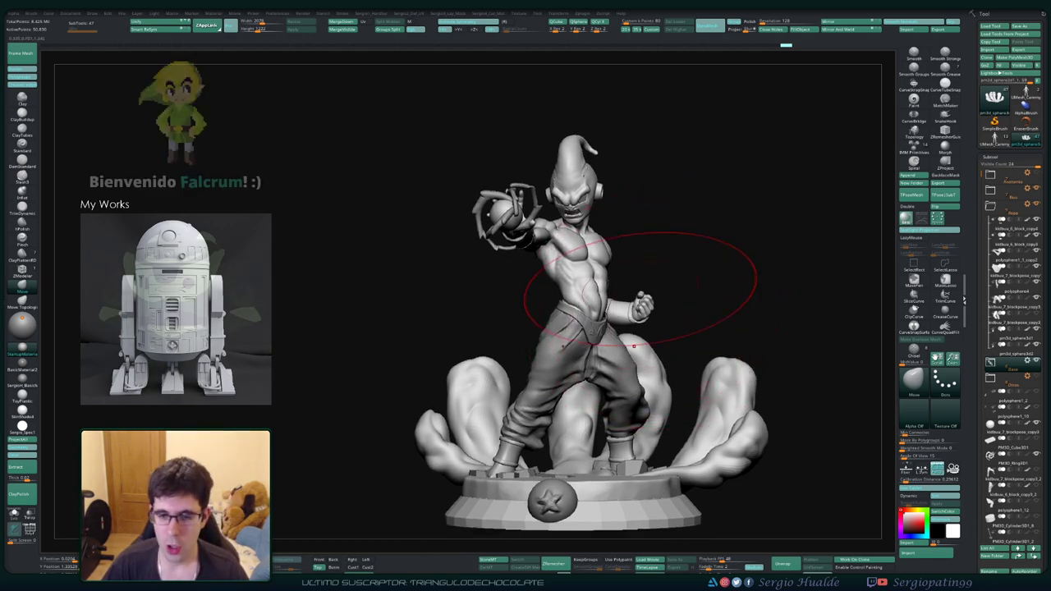
pyautogui.moveTo(641, 279); pyautogui.dragTo(682, 255, button='right')
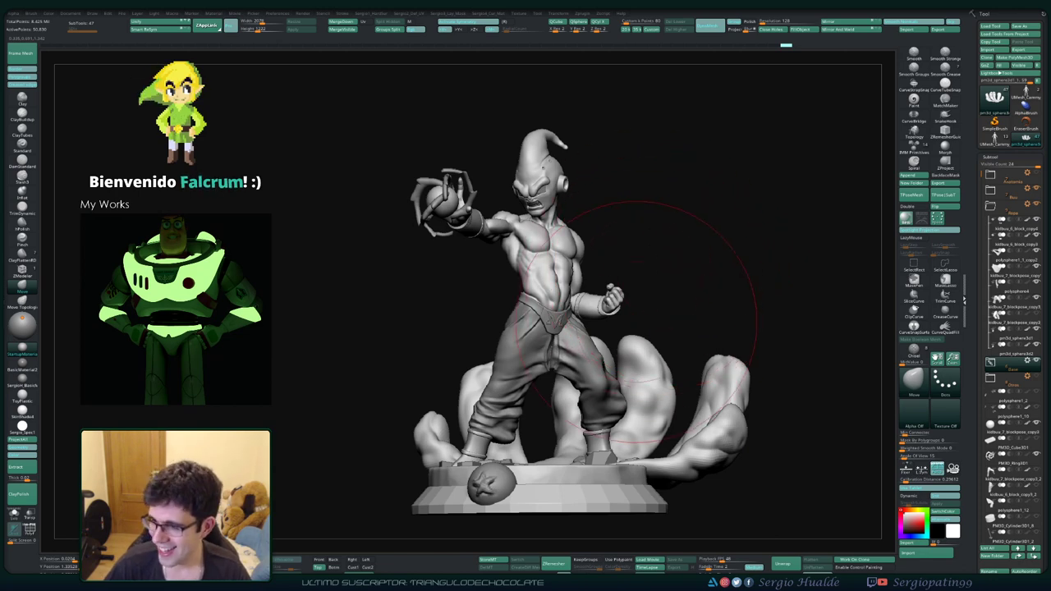
pyautogui.moveTo(641, 321)
pyautogui.mouseDown(button='right')
pyautogui.moveTo(632, 353)
pyautogui.moveTo(640, 332)
pyautogui.moveTo(622, 258)
pyautogui.moveTo(575, 353)
pyautogui.moveTo(575, 329)
pyautogui.moveTo(575, 361)
pyautogui.moveTo(641, 328)
pyautogui.moveTo(605, 371)
pyautogui.mouseUp(button='right')
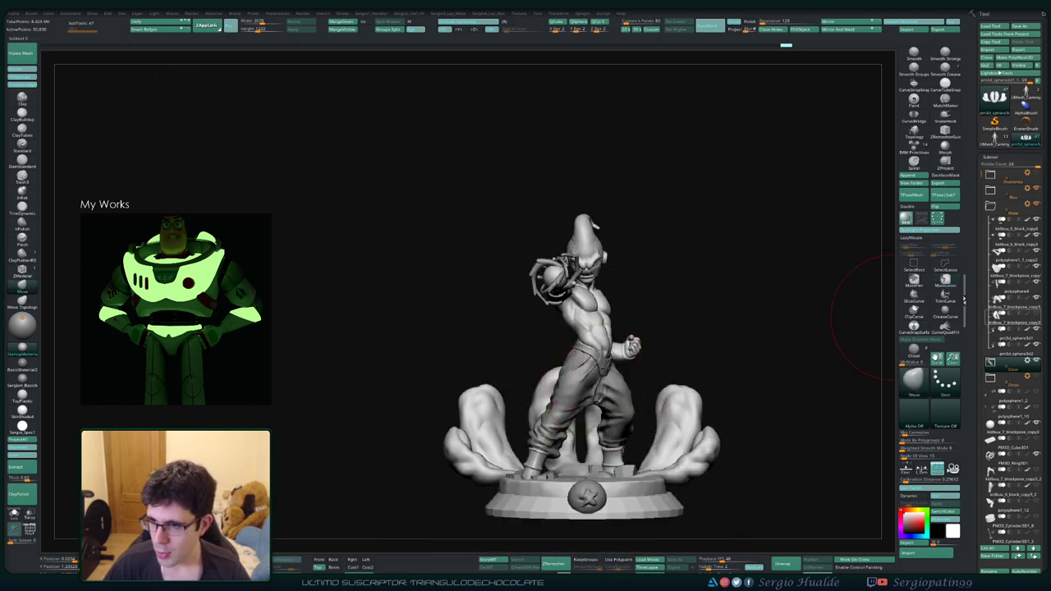
pyautogui.click(1014, 306)
# Step: Zoom to the upper body, briefly hiding the pants subtool and restoring it
pyautogui.moveTo(763, 317); pyautogui.dragTo(739, 328, button='right')
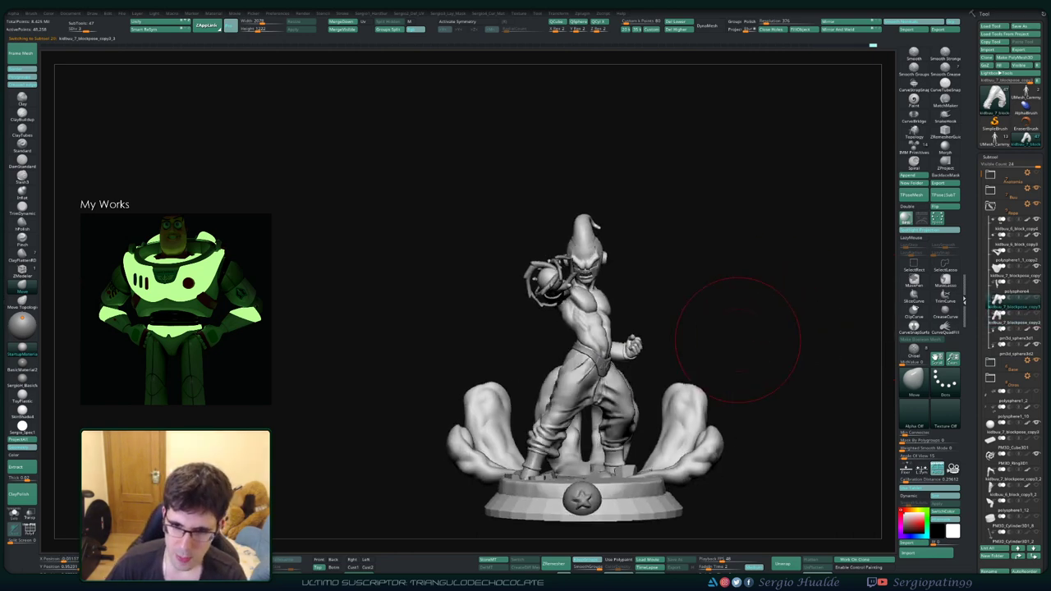
pyautogui.keyDown('ctrl'); pyautogui.moveTo(672, 344); pyautogui.dragTo(708, 353, button='right'); pyautogui.keyUp('ctrl')
pyautogui.keyDown('ctrl'); pyautogui.keyDown('shift'); pyautogui.click(743, 316); pyautogui.keyUp('shift'); pyautogui.keyUp('ctrl')
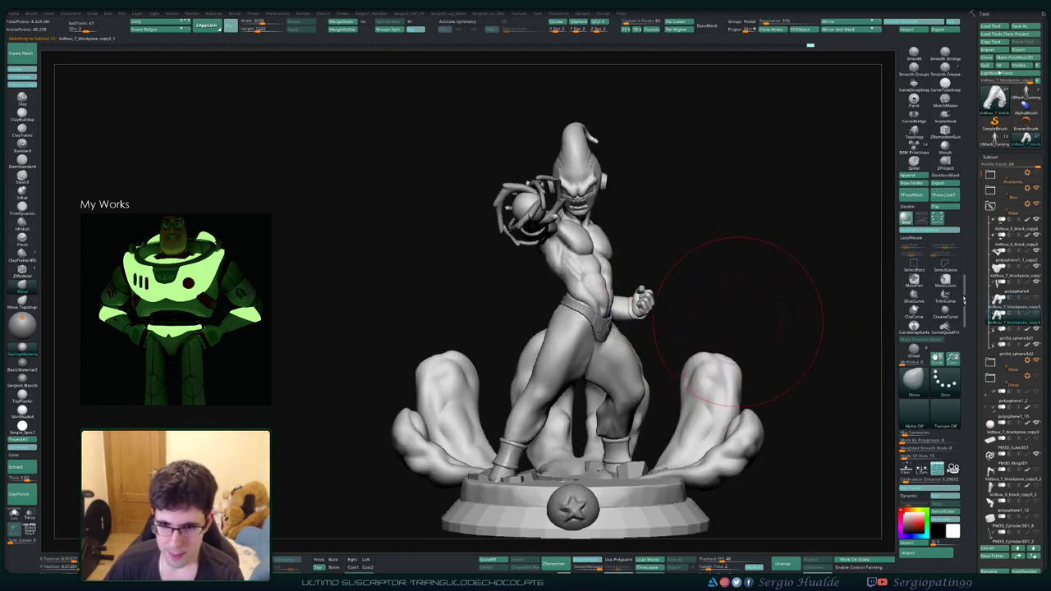
pyautogui.moveTo(756, 322); pyautogui.dragTo(753, 318, button='right')
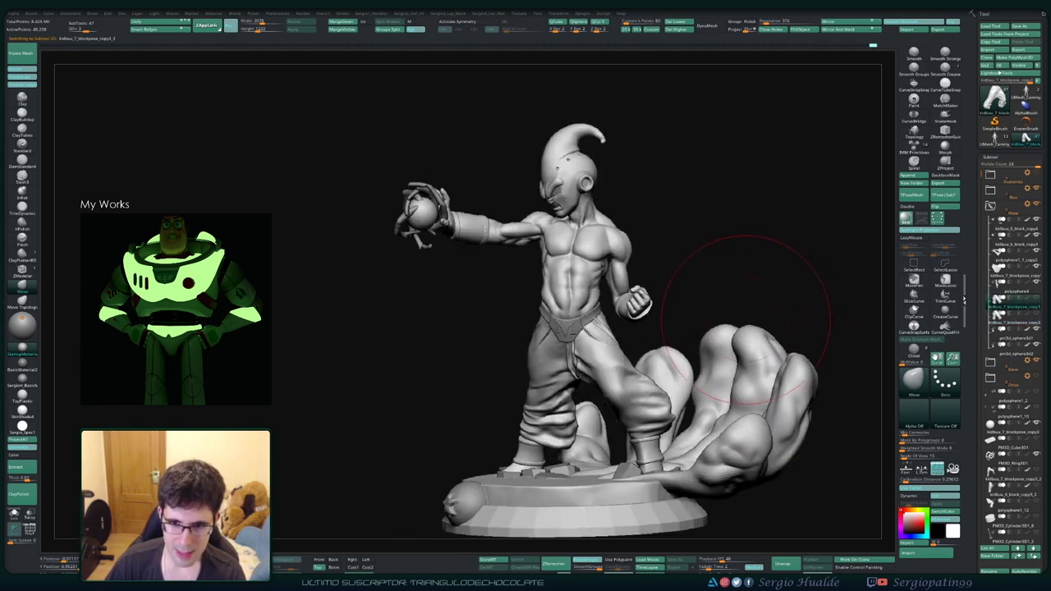
pyautogui.keyDown('ctrl'); pyautogui.keyDown('shift'); pyautogui.click(743, 314); pyautogui.keyUp('shift'); pyautogui.keyUp('ctrl')
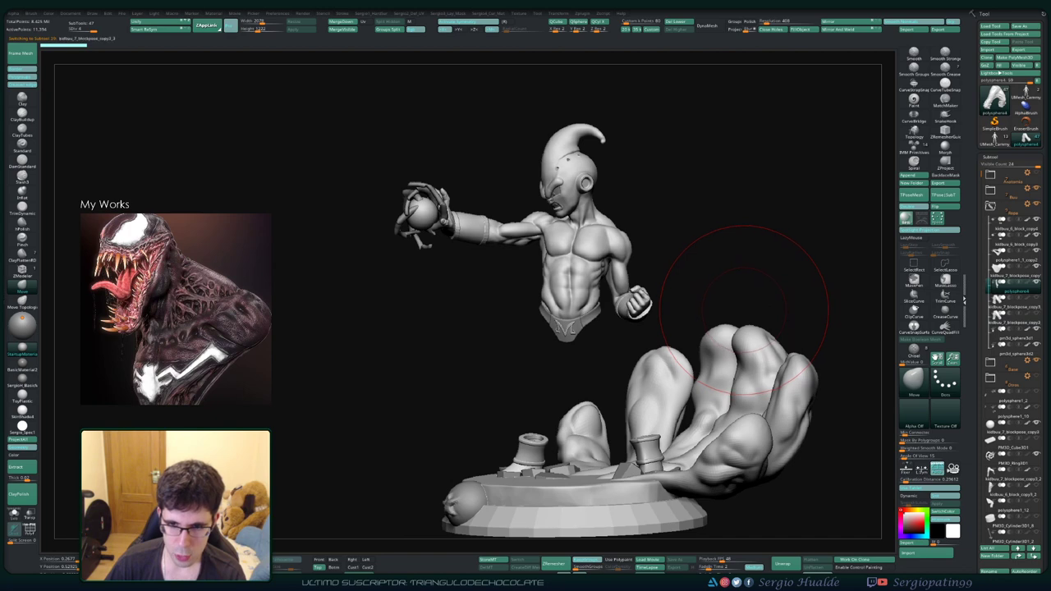
pyautogui.keyDown('ctrl'); pyautogui.keyDown('shift'); pyautogui.click(744, 309); pyautogui.keyUp('shift'); pyautogui.keyUp('ctrl')
pyautogui.moveTo(743, 310)
pyautogui.mouseDown(button='right')
pyautogui.moveTo(739, 300)
pyautogui.moveTo(703, 328)
pyautogui.moveTo(723, 321)
pyautogui.moveTo(703, 351)
pyautogui.moveTo(714, 320)
pyautogui.moveTo(626, 377)
pyautogui.moveTo(715, 293)
pyautogui.moveTo(581, 338)
pyautogui.moveTo(586, 324)
pyautogui.moveTo(548, 380)
pyautogui.moveTo(552, 334)
pyautogui.moveTo(711, 298)
pyautogui.mouseUp(button='right')
pyautogui.keyDown('ctrl'); pyautogui.keyDown('shift'); pyautogui.click(714, 321); pyautogui.keyUp('shift'); pyautogui.keyUp('ctrl')
# Step: Turn on Polyframe with Shift+F to show the polygroup colours
pyautogui.press('s')
pyautogui.hotkey('shift', 'f')
pyautogui.click(945, 269)
# Step: Lasso-isolate the head and turn off the polygroup colour display
pyautogui.keyDown('ctrl'); pyautogui.keyDown('shift'); pyautogui.moveTo(706, 267); pyautogui.dragTo(451, 174); pyautogui.keyUp('shift'); pyautogui.keyUp('ctrl')
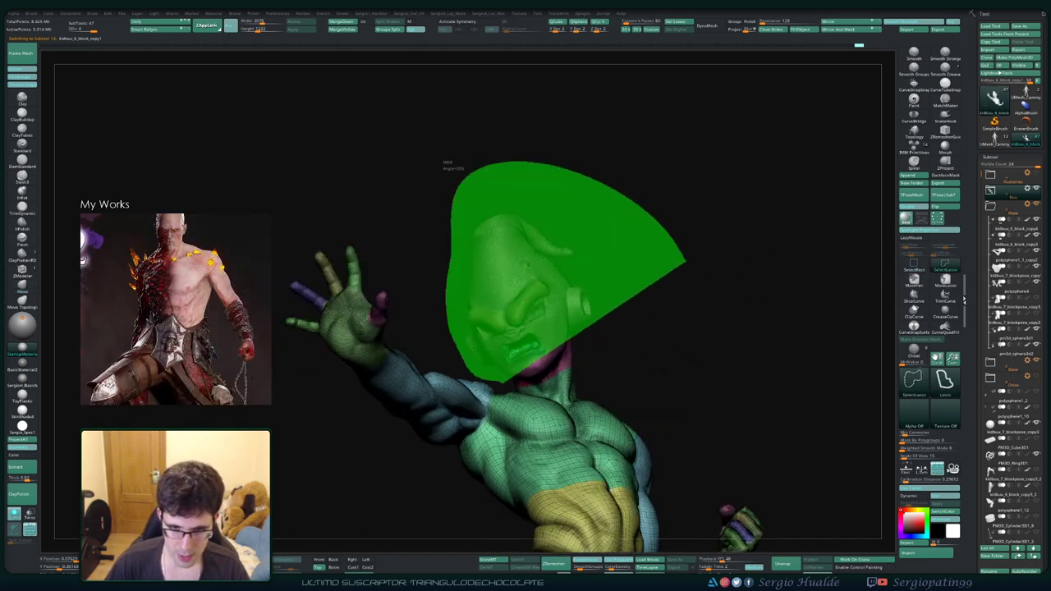
pyautogui.keyDown('ctrl'); pyautogui.keyDown('shift'); pyautogui.moveTo(538, 385); pyautogui.dragTo(538, 384); pyautogui.keyUp('shift'); pyautogui.keyUp('ctrl')
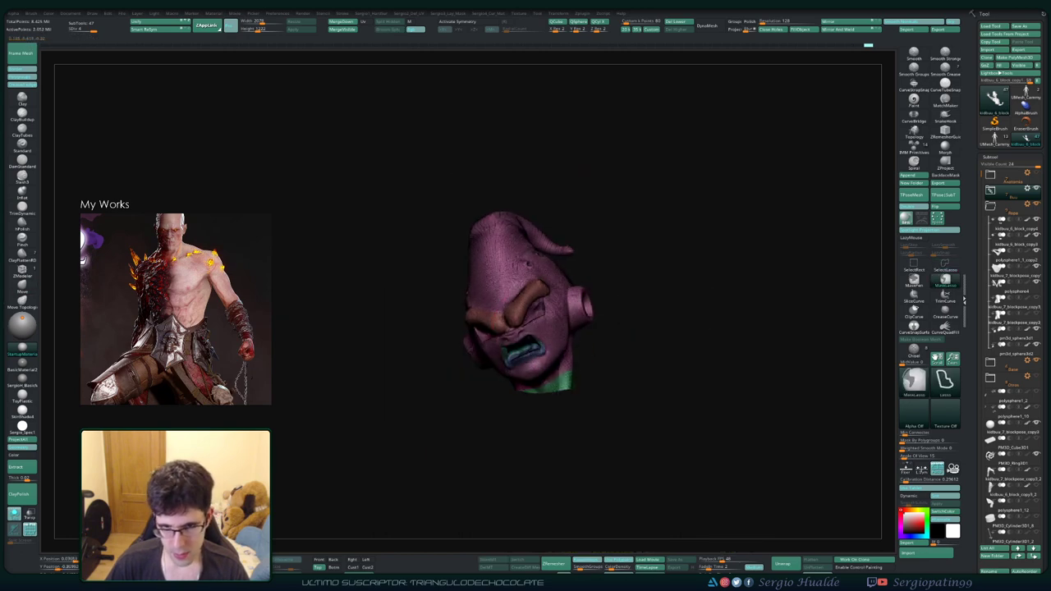
pyautogui.hotkey('shift', 'f')
pyautogui.moveTo(538, 384)
pyautogui.mouseDown(button='right')
pyautogui.moveTo(530, 339)
pyautogui.moveTo(535, 427)
pyautogui.mouseUp(button='right')
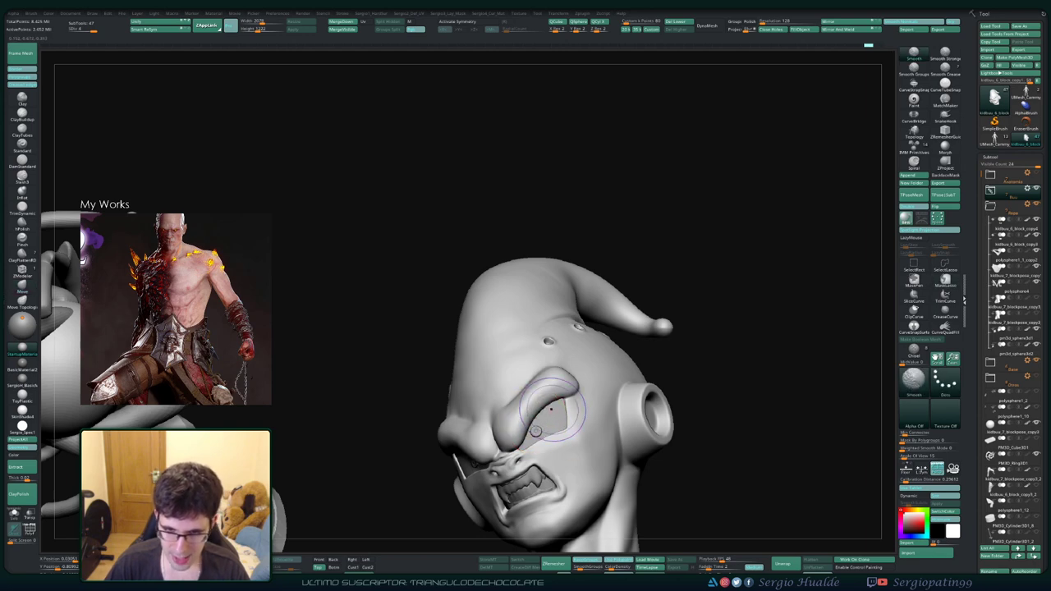
# Step: Switch to the Move brush and mask the head so only the eyelid is free
pyautogui.press('b')
pyautogui.press('m')
pyautogui.press('v')
pyautogui.moveTo(535, 430); pyautogui.dragTo(517, 403, button='right')
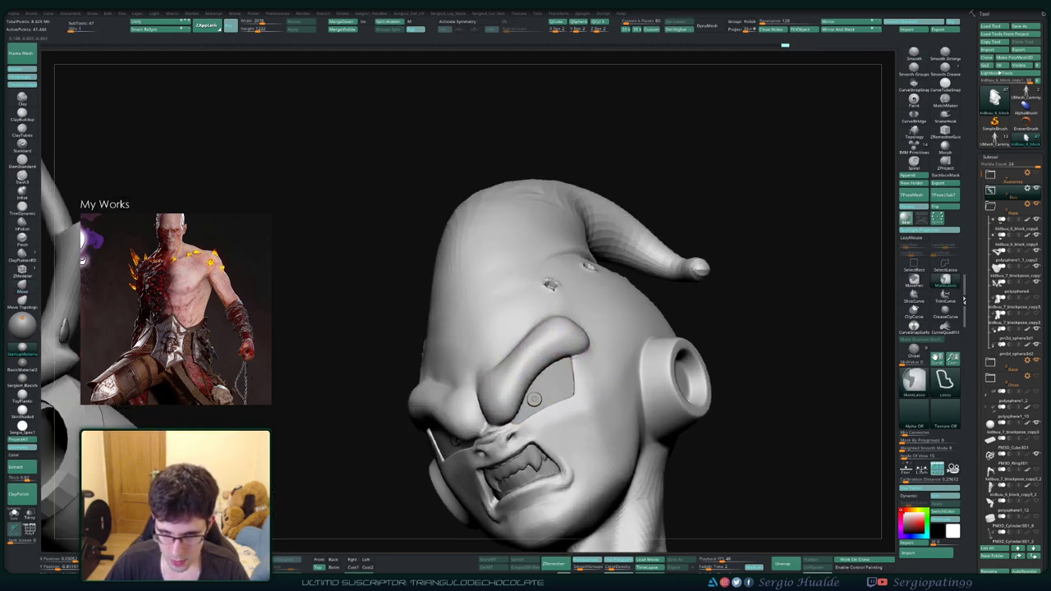
pyautogui.press('w')
pyautogui.keyDown('ctrl'); pyautogui.click(534, 353); pyautogui.keyUp('ctrl')
pyautogui.press('q')
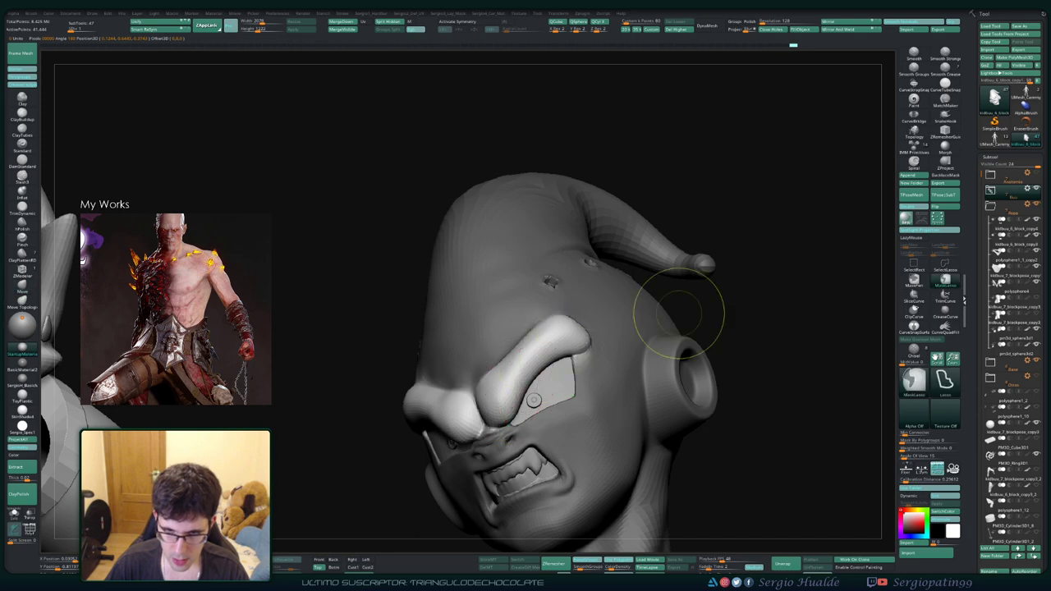
pyautogui.hotkey('ctrl', 'i')
pyautogui.keyDown('ctrl'); pyautogui.click(723, 298); pyautogui.keyUp('ctrl')
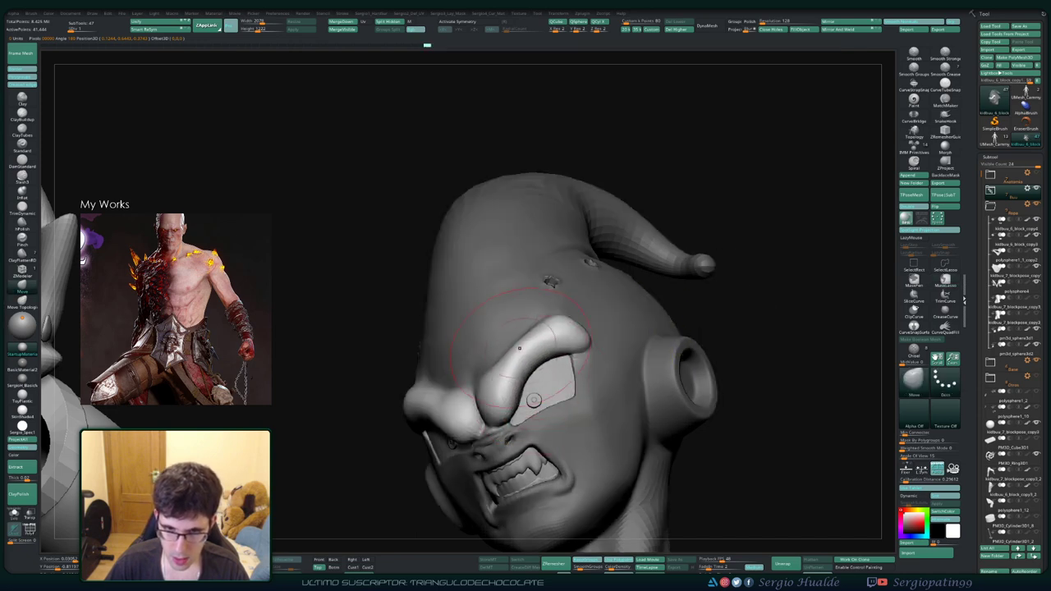
# Step: Orbit around the head and smooth the brow and eyelid area
pyautogui.moveTo(550, 349); pyautogui.dragTo(516, 347, button='right')
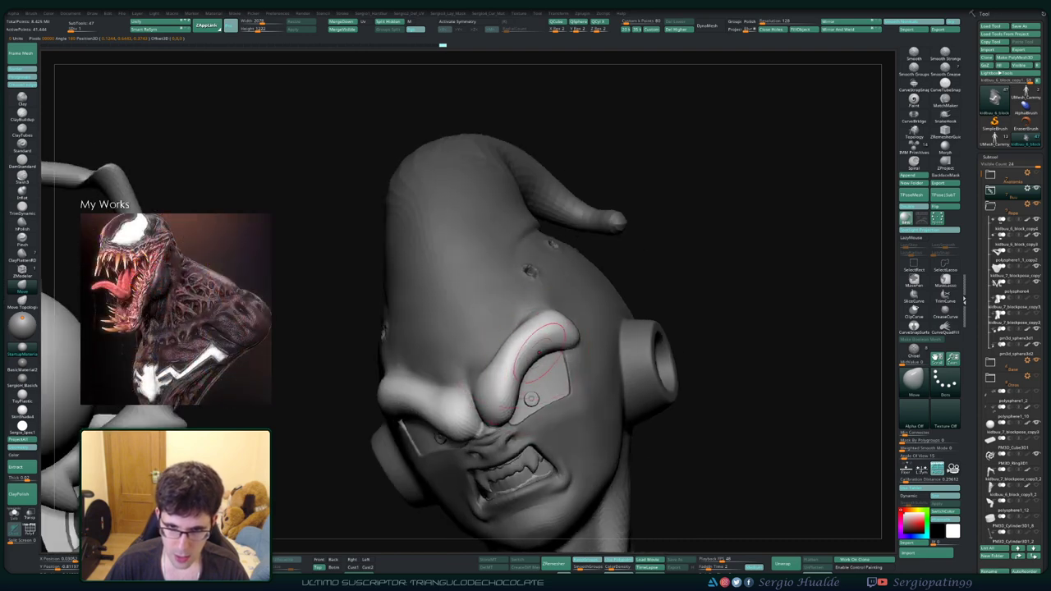
pyautogui.moveTo(542, 349)
pyautogui.mouseDown(button='right')
pyautogui.moveTo(555, 367)
pyautogui.moveTo(549, 393)
pyautogui.moveTo(525, 392)
pyautogui.mouseUp(button='right')
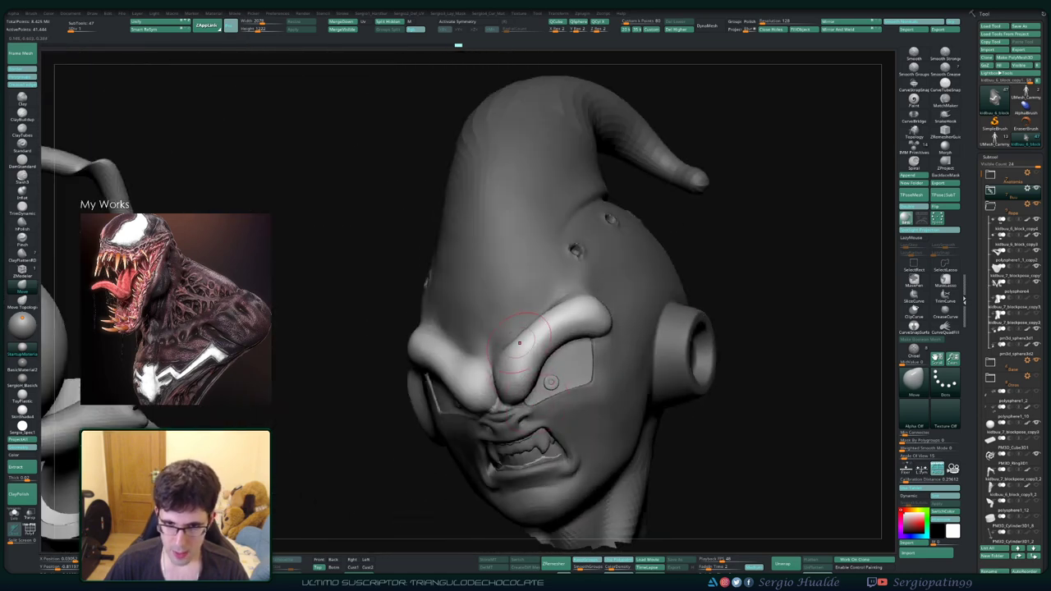
pyautogui.moveTo(550, 381); pyautogui.dragTo(544, 379, button='right')
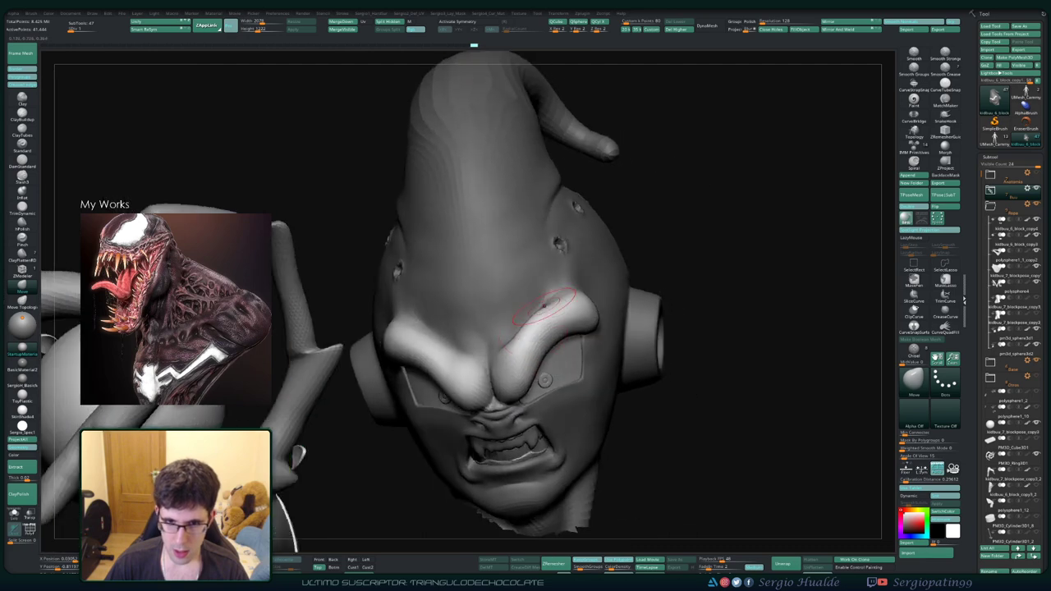
pyautogui.keyDown('shift'); pyautogui.moveTo(572, 323); pyautogui.dragTo(527, 366); pyautogui.keyUp('shift')
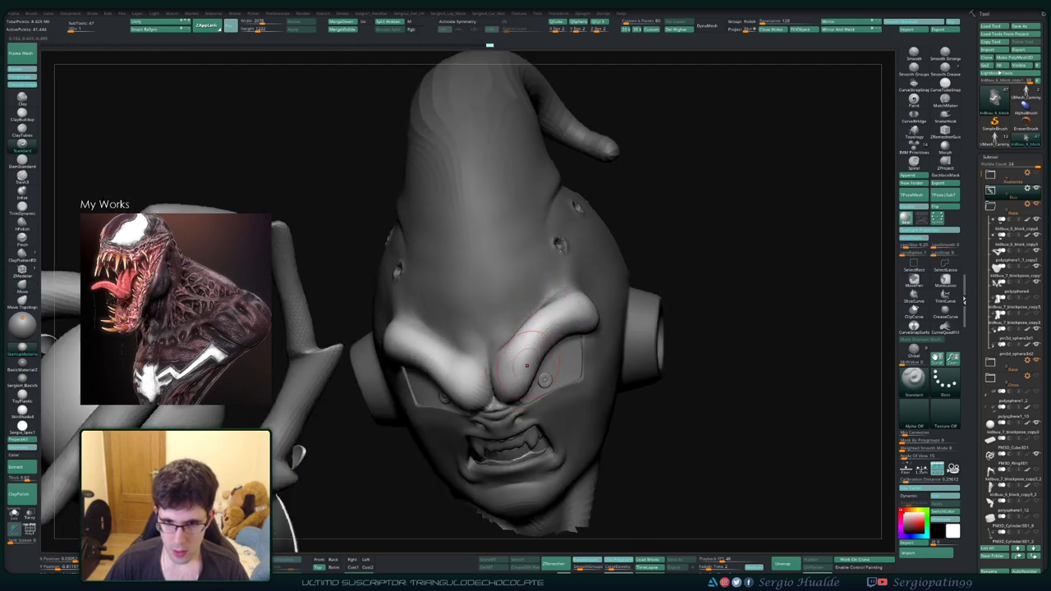
pyautogui.press('shift')
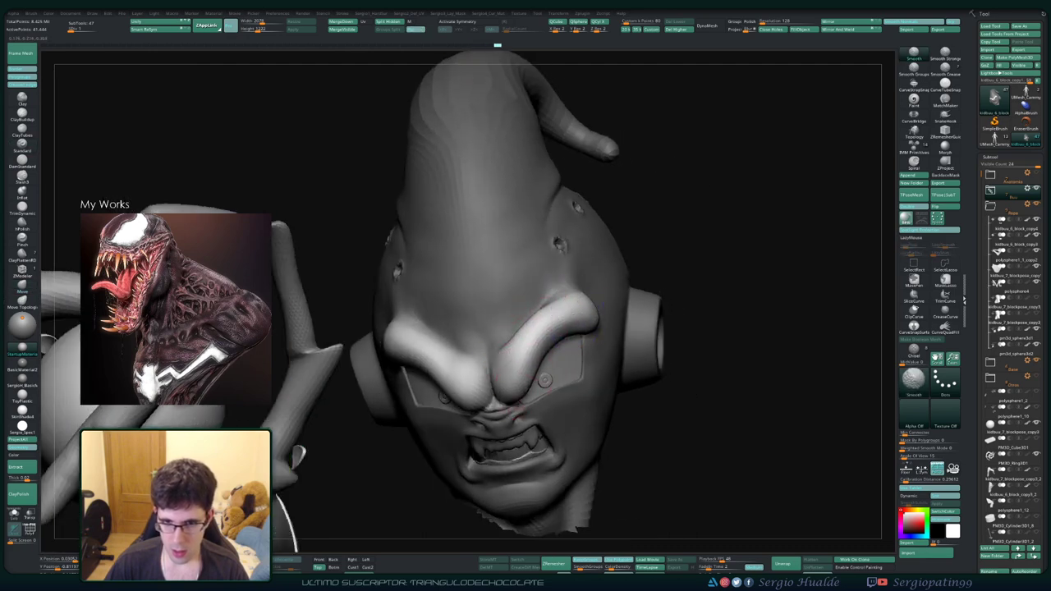
pyautogui.moveTo(544, 379)
pyautogui.mouseDown(button='right')
pyautogui.moveTo(528, 355)
pyautogui.moveTo(582, 352)
pyautogui.mouseUp(button='right')
# Step: Turn the head to a side profile, switching from Move to the Clay brush
pyautogui.press('ctrl')
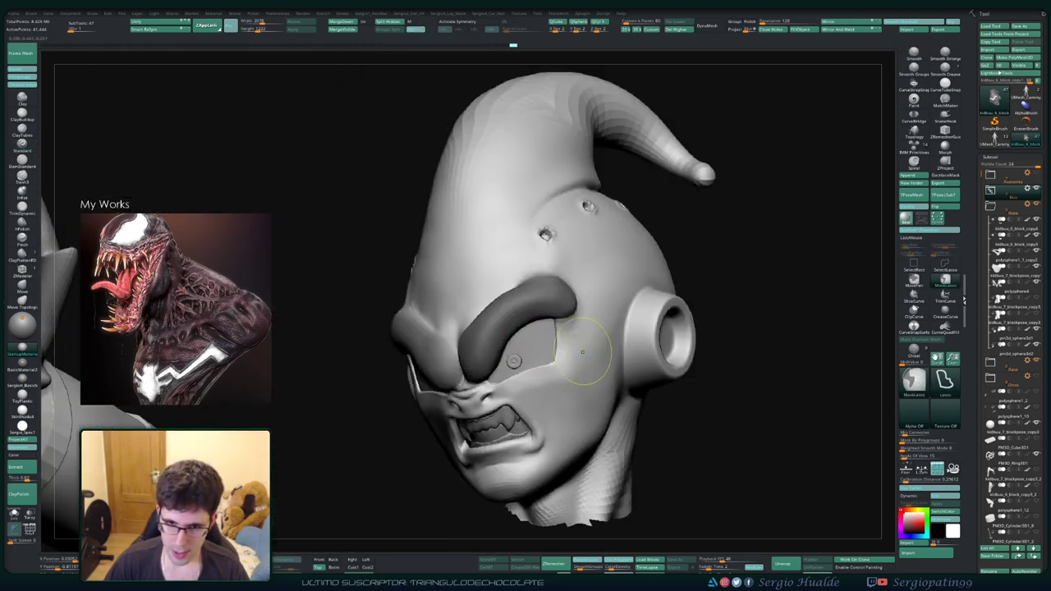
pyautogui.press('b')
pyautogui.press('m')
pyautogui.press('v')
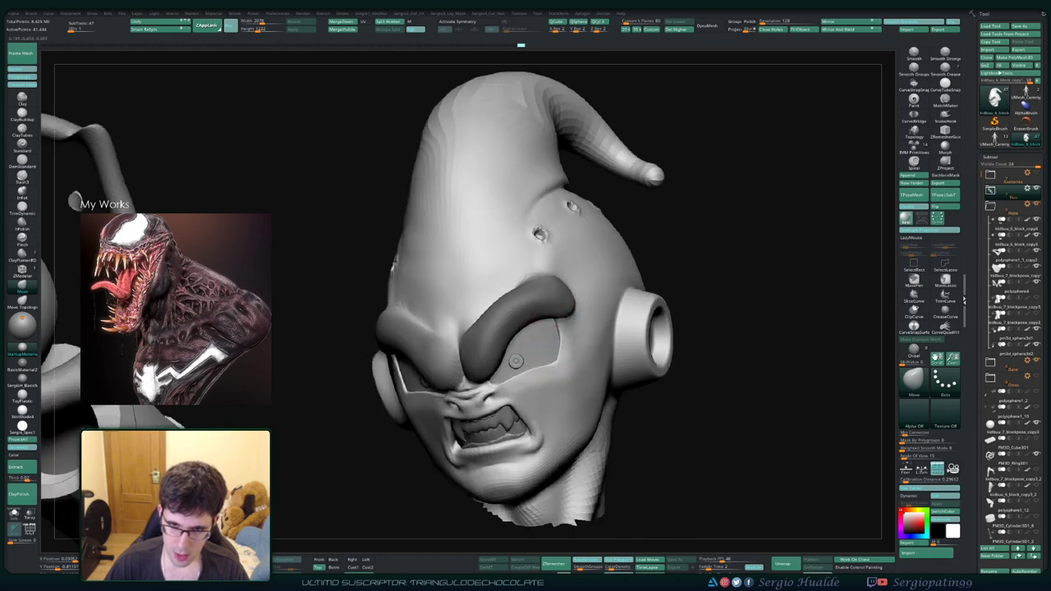
pyautogui.moveTo(559, 328); pyautogui.dragTo(571, 318, button='right')
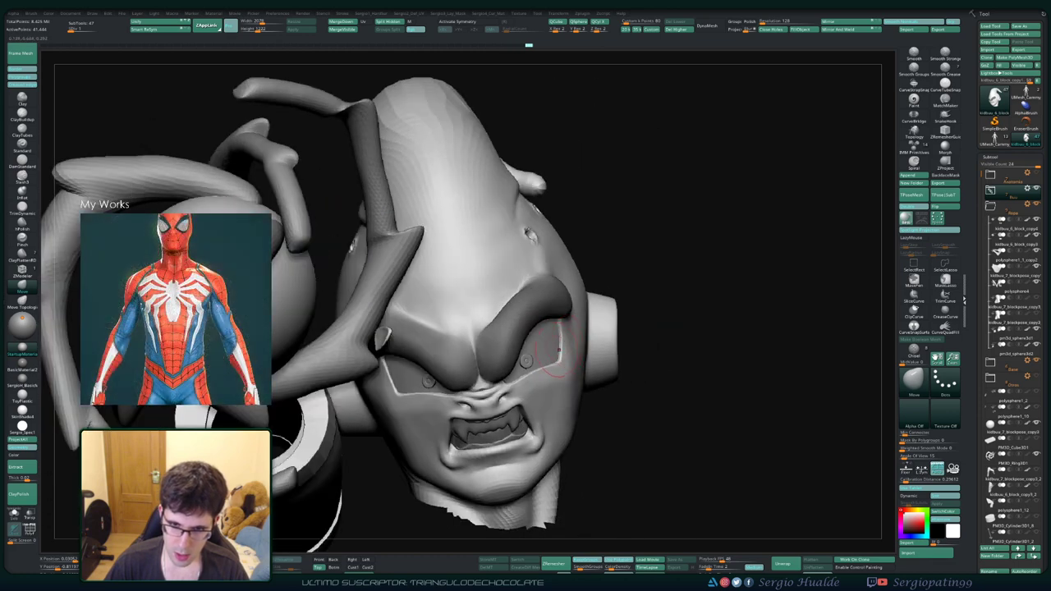
pyautogui.moveTo(525, 359); pyautogui.dragTo(559, 352, button='right')
pyautogui.press('b')
pyautogui.press('c')
pyautogui.press('l')
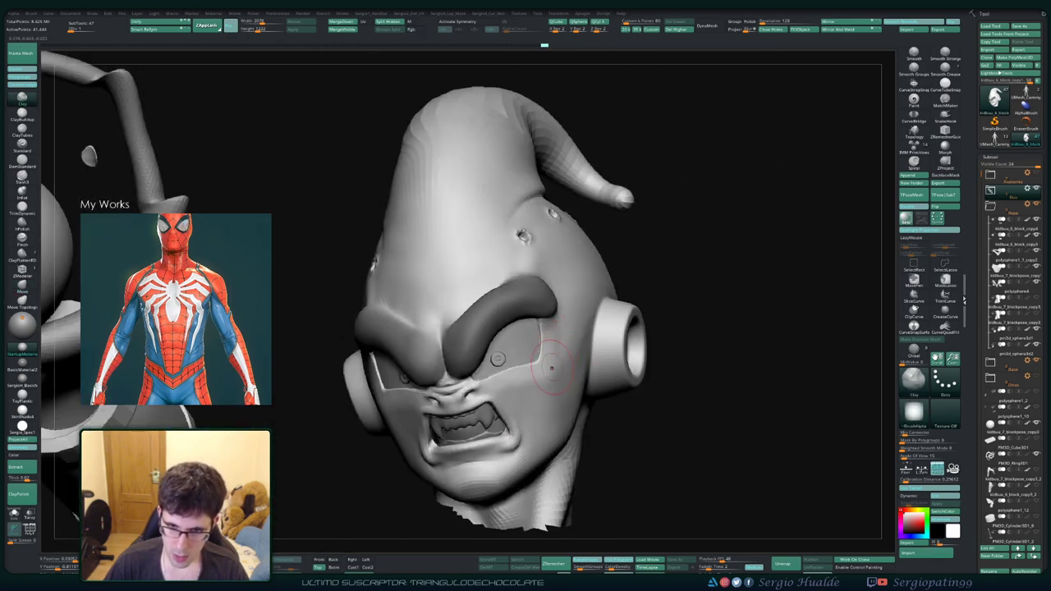
# Step: Mask a band across the cheek beside the eye and toggle its inversion
pyautogui.press('b')
pyautogui.press('c')
pyautogui.press('b')
pyautogui.moveTo(573, 343)
pyautogui.mouseDown(button='right')
pyautogui.moveTo(567, 313)
pyautogui.moveTo(586, 254)
pyautogui.mouseUp(button='right')
pyautogui.keyDown('ctrl'); pyautogui.moveTo(555, 216); pyautogui.dragTo(567, 340); pyautogui.keyUp('ctrl')
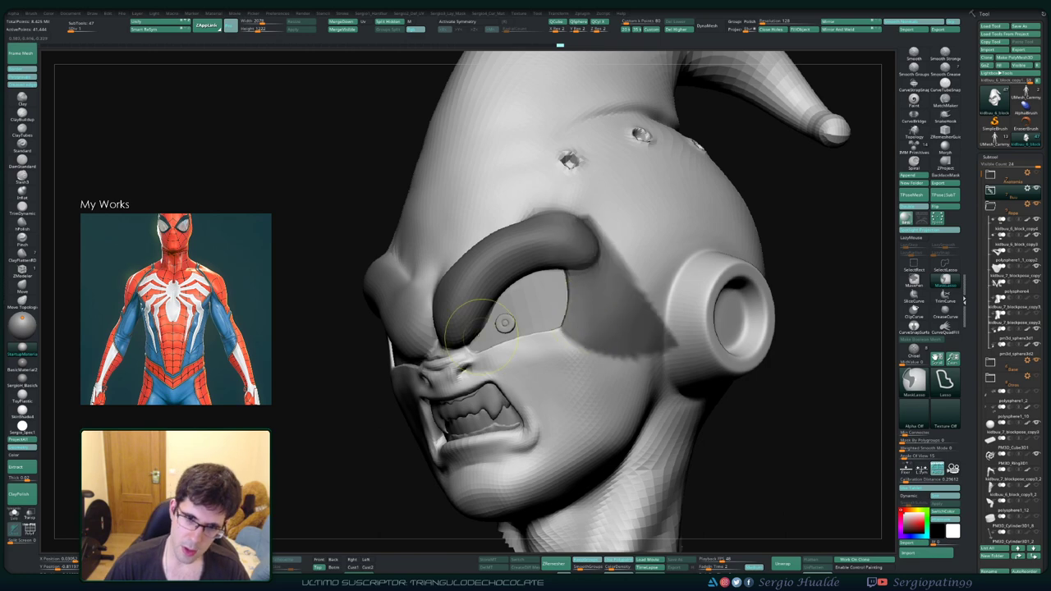
pyautogui.moveTo(528, 340); pyautogui.dragTo(530, 341, button='right')
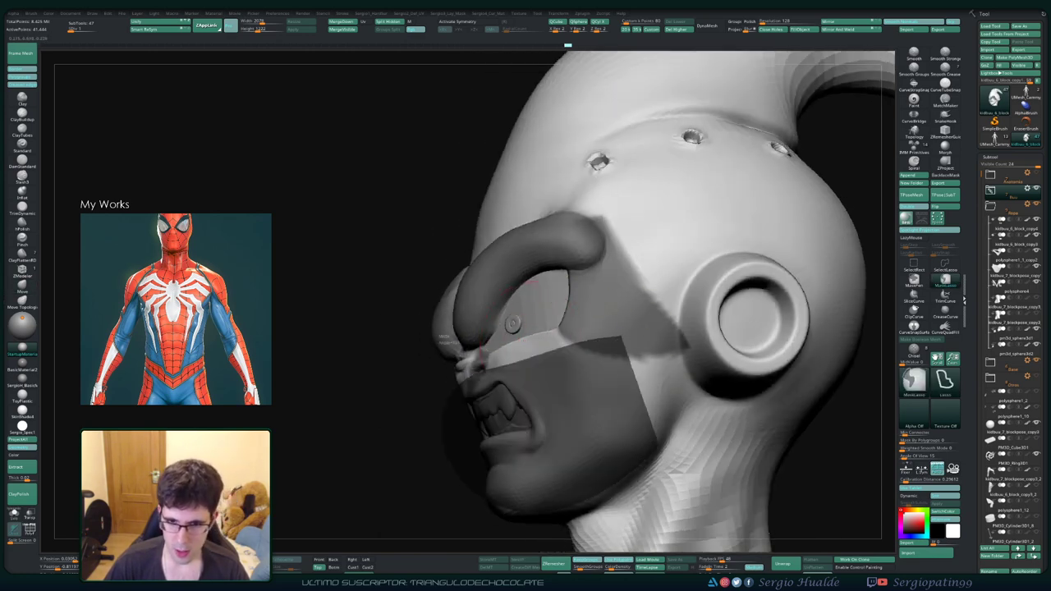
pyautogui.keyDown('ctrl'); pyautogui.moveTo(493, 336); pyautogui.dragTo(567, 370); pyautogui.keyUp('ctrl')
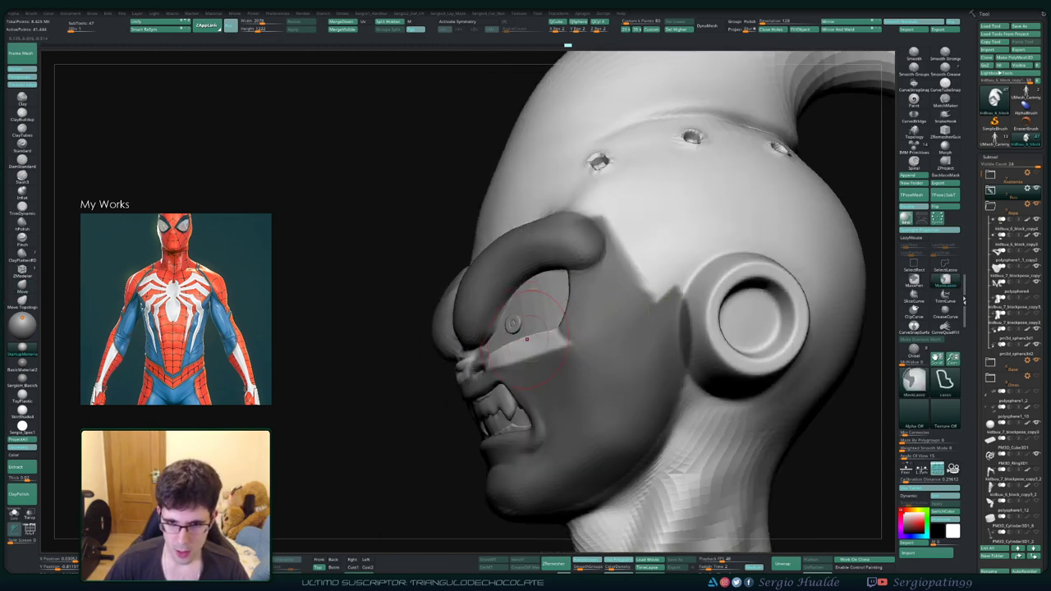
pyautogui.keyDown('ctrl'); pyautogui.click(454, 394); pyautogui.keyUp('ctrl')
pyautogui.keyDown('ctrl'); pyautogui.click(446, 399); pyautogui.keyUp('ctrl')
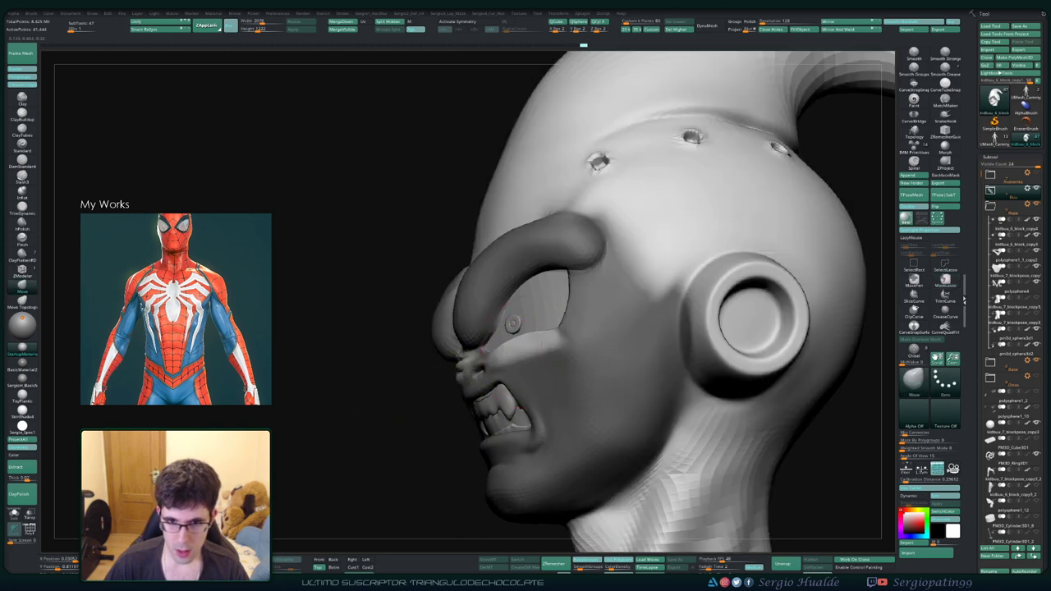
# Step: Turn the head to face the front and zoom out
pyautogui.moveTo(394, 329)
pyautogui.mouseDown()
pyautogui.moveTo(530, 359)
pyautogui.moveTo(534, 350)
pyautogui.moveTo(435, 431)
pyautogui.mouseUp()
pyautogui.scroll(2, 475, 395)
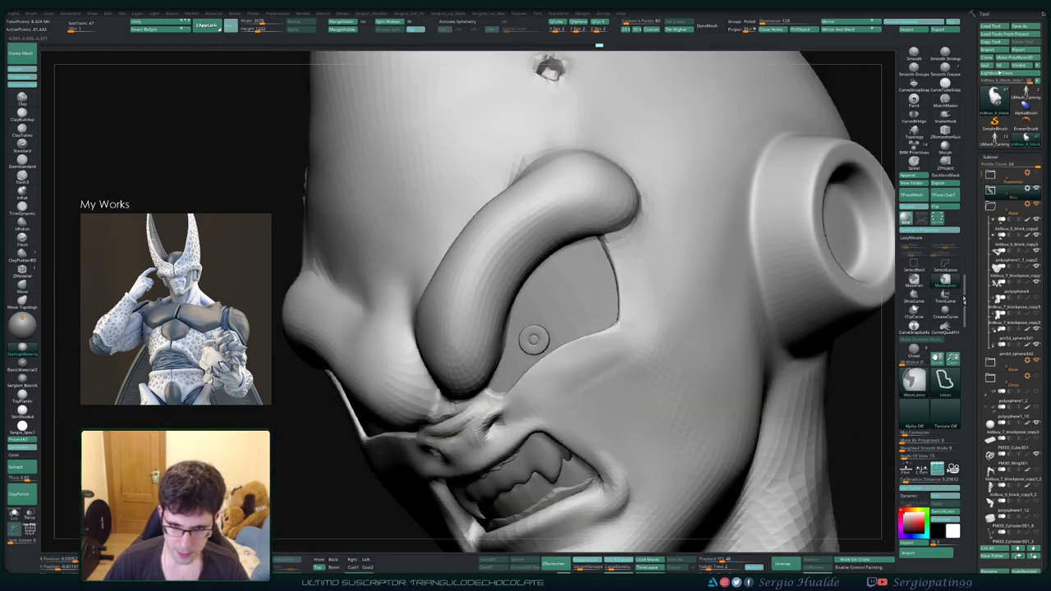
pyautogui.scroll(3, 475, 394)
pyautogui.scroll(2, 474, 394)
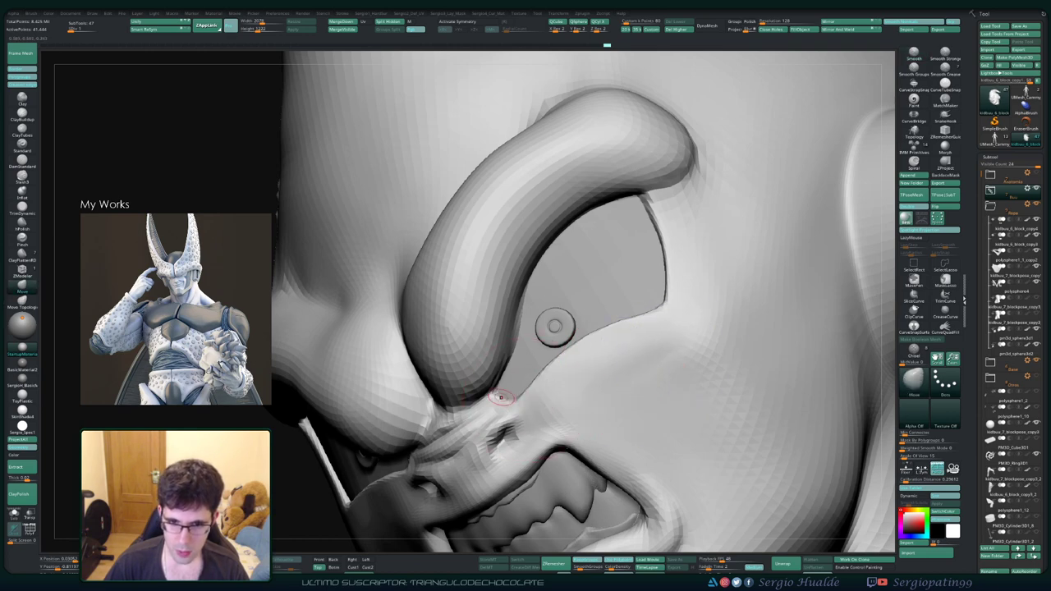
# Step: Turn the head toward the viewer and pick the ClayBuildup brush with Shift smoothing
pyautogui.moveTo(525, 295); pyautogui.dragTo(624, 296)
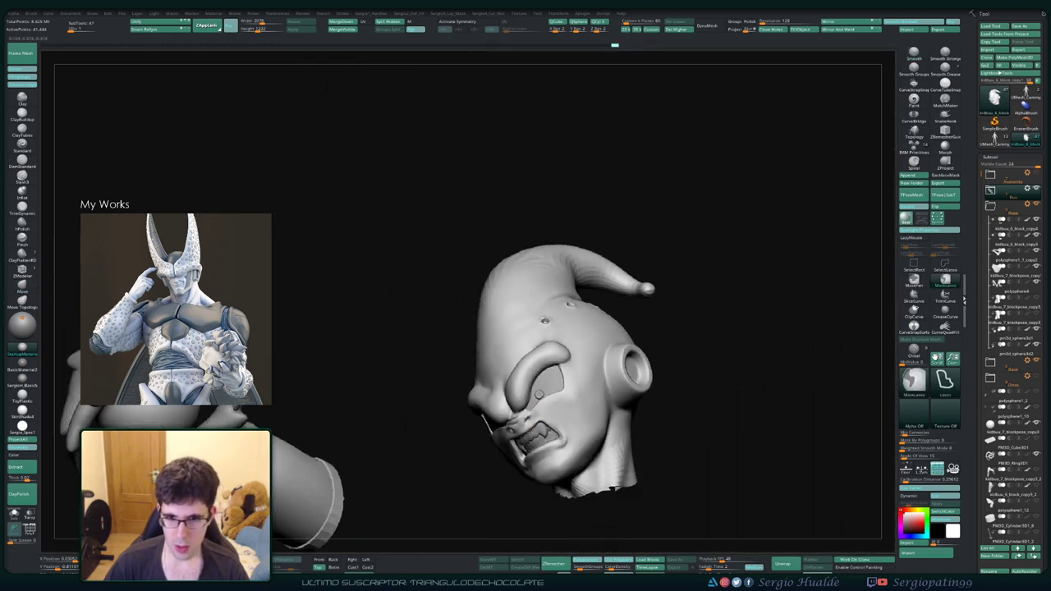
pyautogui.moveTo(509, 353); pyautogui.dragTo(544, 346)
pyautogui.scroll(3, 545, 345)
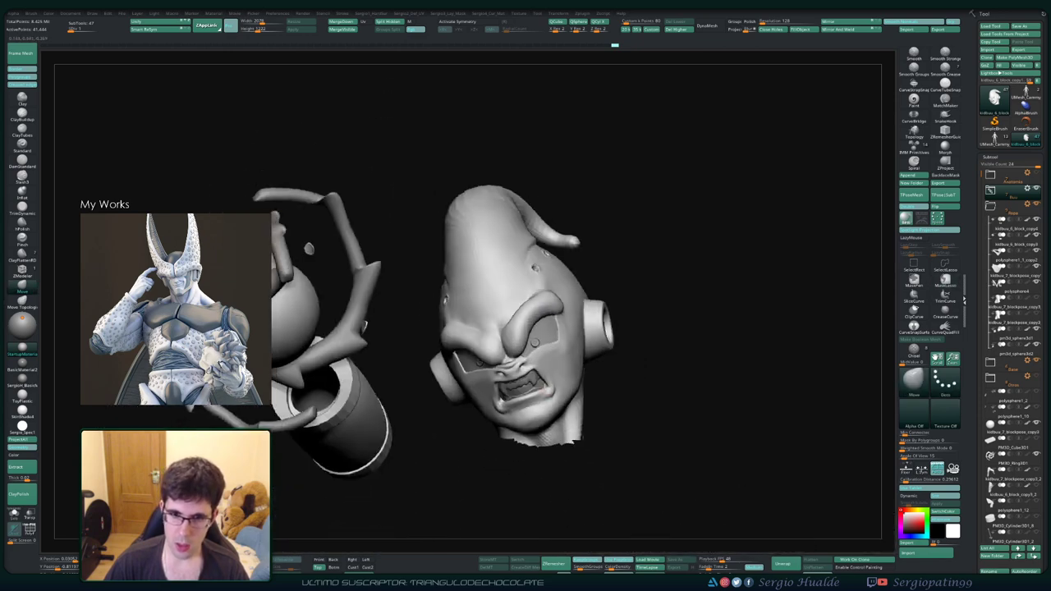
pyautogui.scroll(3, 545, 346)
pyautogui.press('b')
pyautogui.press('c')
pyautogui.press('l')
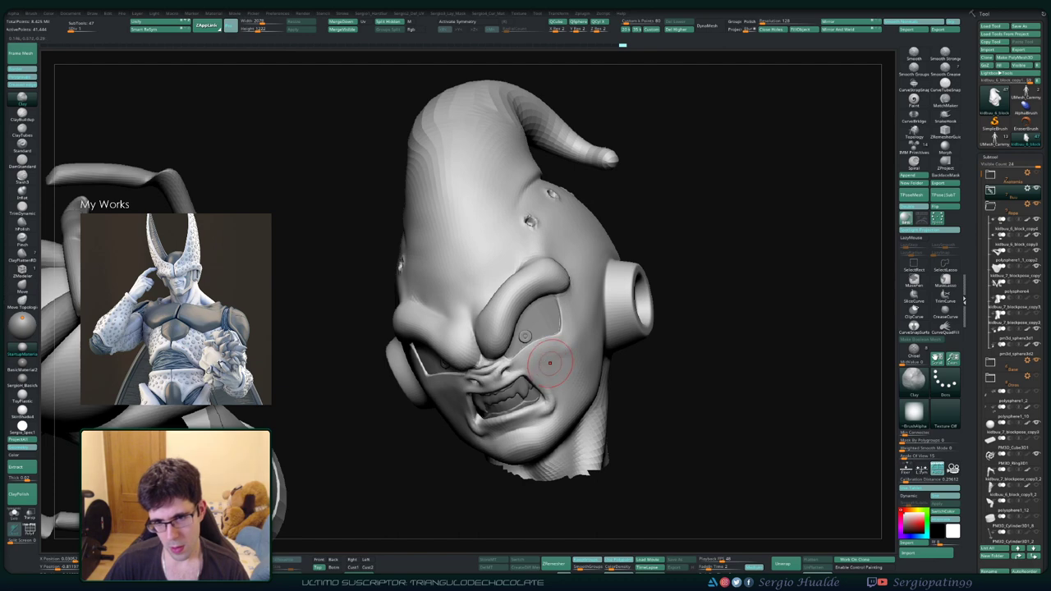
pyautogui.press('shift')
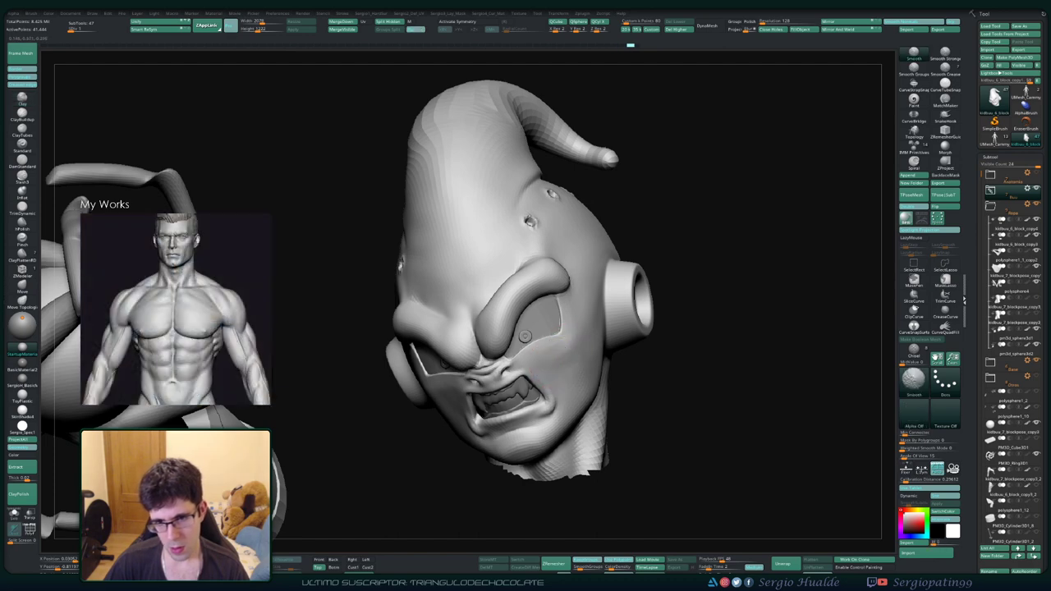
# Step: Orbit to a close side view of the head, zoomed in on the nose
pyautogui.moveTo(592, 341)
pyautogui.mouseDown(button='right')
pyautogui.moveTo(548, 381)
pyautogui.moveTo(544, 425)
pyautogui.mouseUp(button='right')
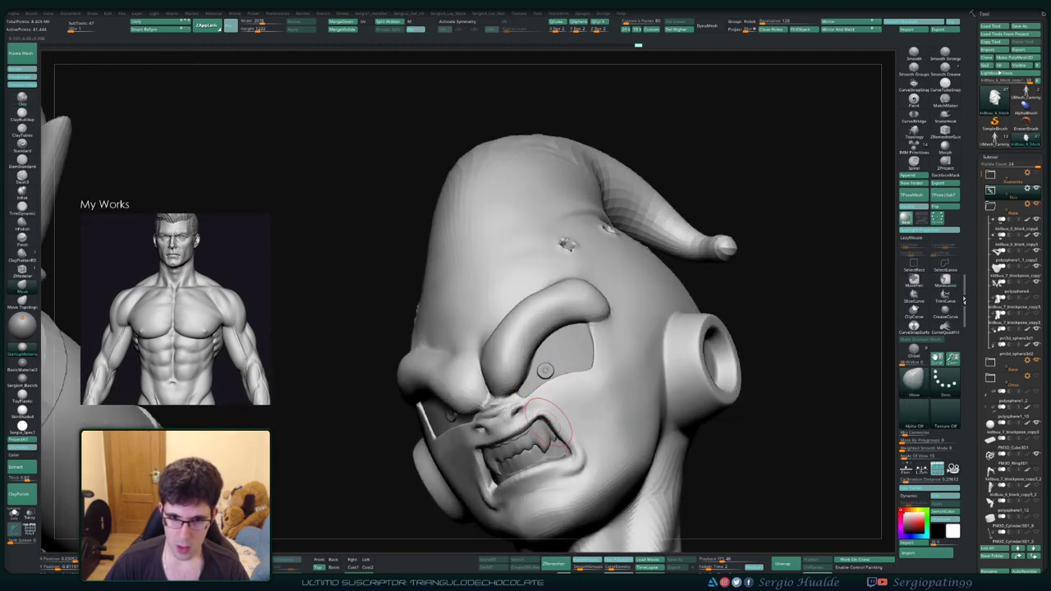
pyautogui.moveTo(546, 428); pyautogui.dragTo(544, 423, button='right')
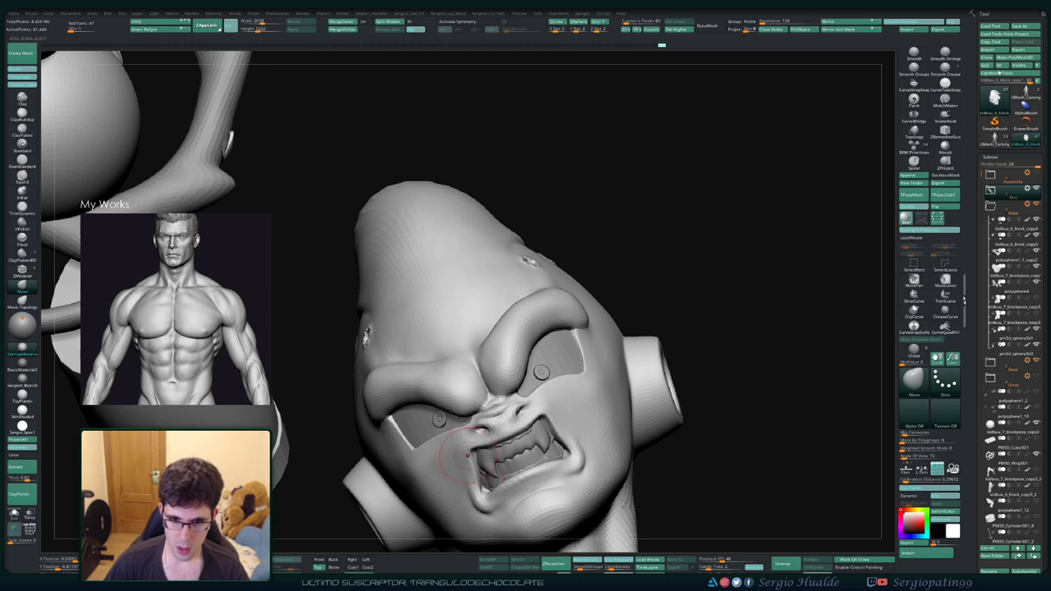
pyautogui.moveTo(542, 423); pyautogui.dragTo(575, 411, button='right')
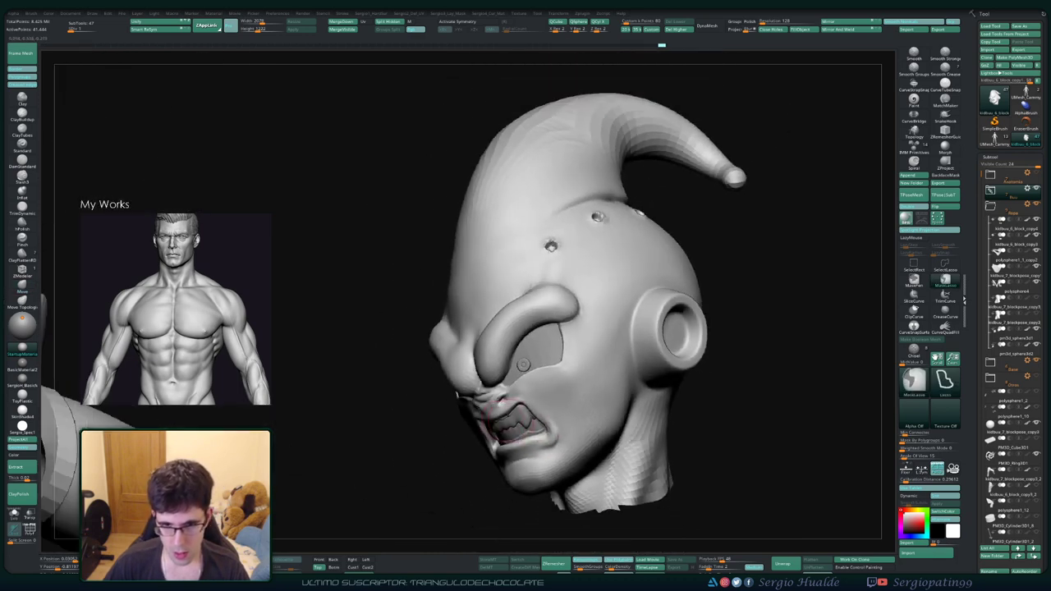
pyautogui.moveTo(524, 367); pyautogui.dragTo(444, 373, button='right')
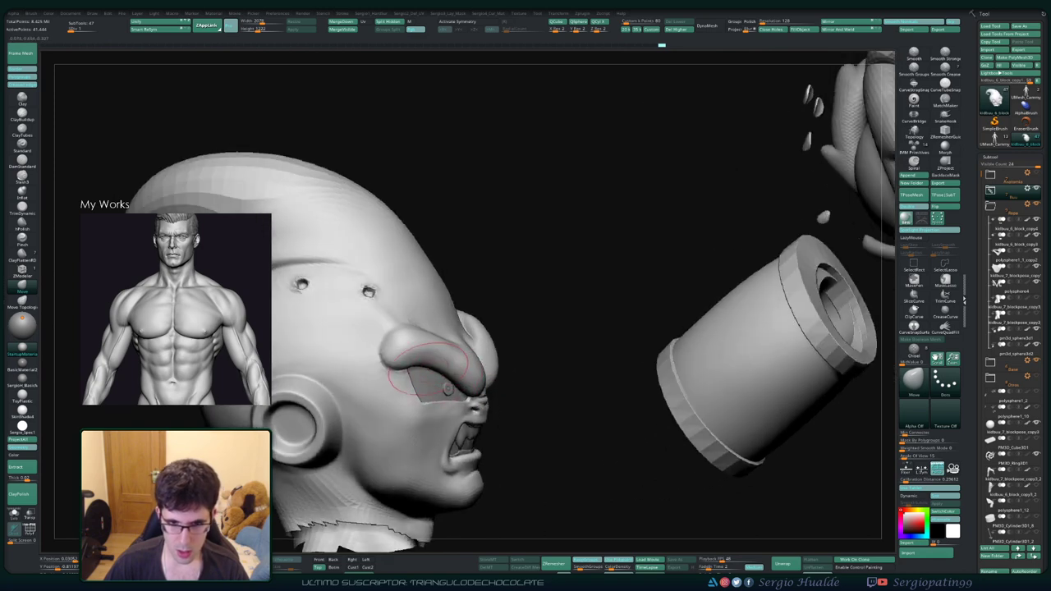
pyautogui.keyDown('ctrl'); pyautogui.moveTo(427, 370); pyautogui.dragTo(460, 377, button='right'); pyautogui.keyUp('ctrl')
# Step: Isolate the nose with the Gizmo and an inverted mask, then pick the Move brush
pyautogui.press('w')
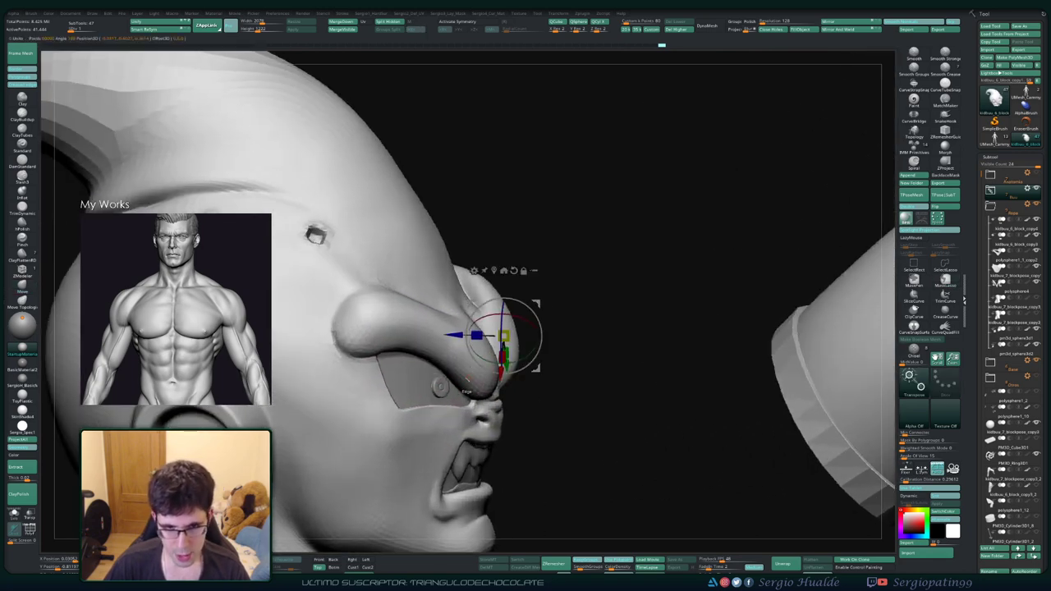
pyautogui.keyDown('ctrl'); pyautogui.click(466, 386); pyautogui.keyUp('ctrl')
pyautogui.press('q')
pyautogui.keyDown('ctrl'); pyautogui.click(558, 361); pyautogui.keyUp('ctrl')
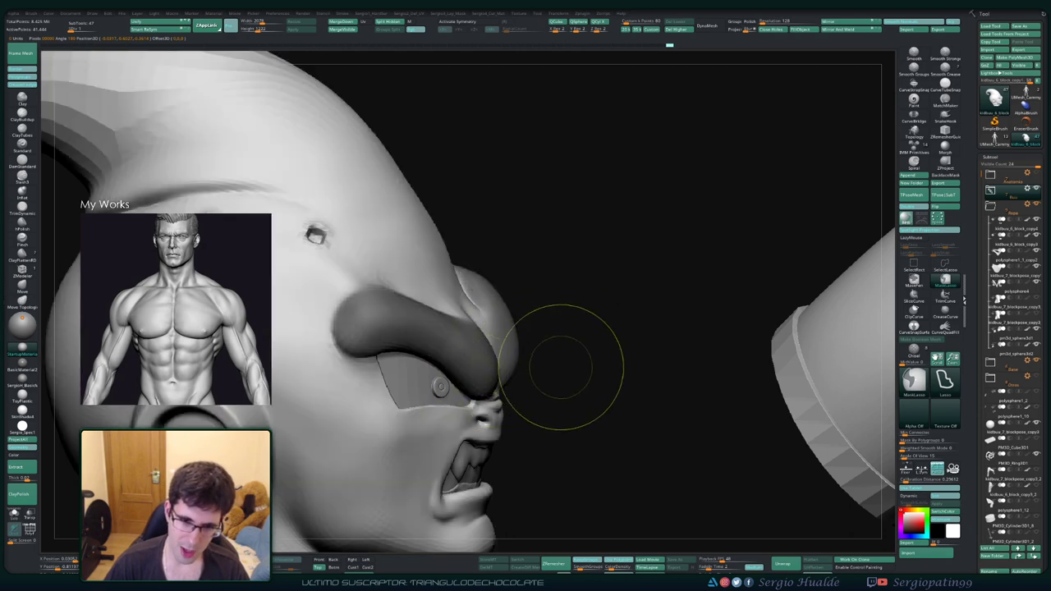
pyautogui.press('b')
pyautogui.press('m')
pyautogui.press('v')
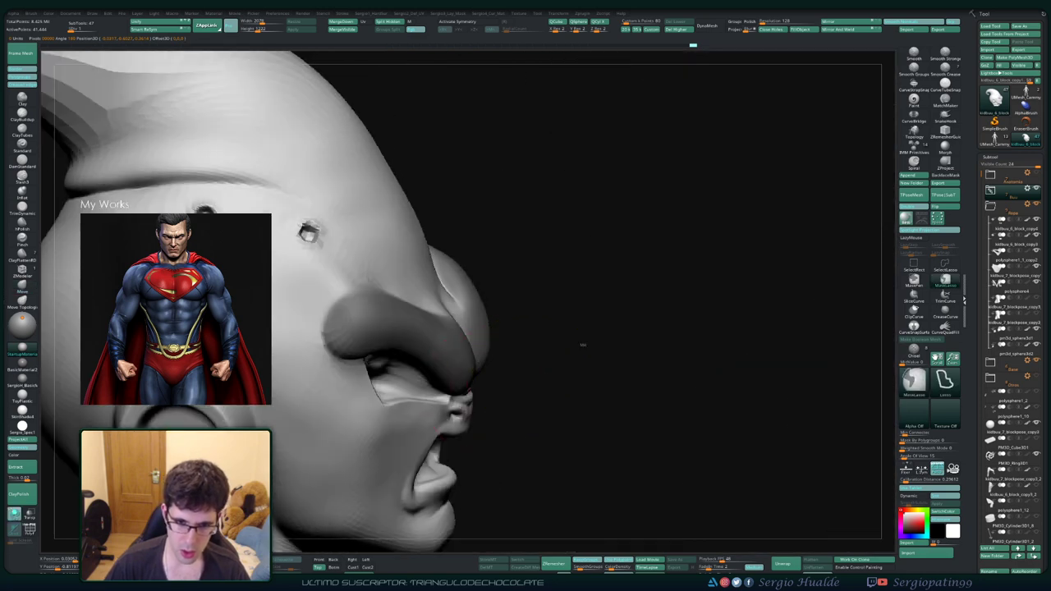
pyautogui.keyDown('ctrl'); pyautogui.click(542, 361); pyautogui.keyUp('ctrl')
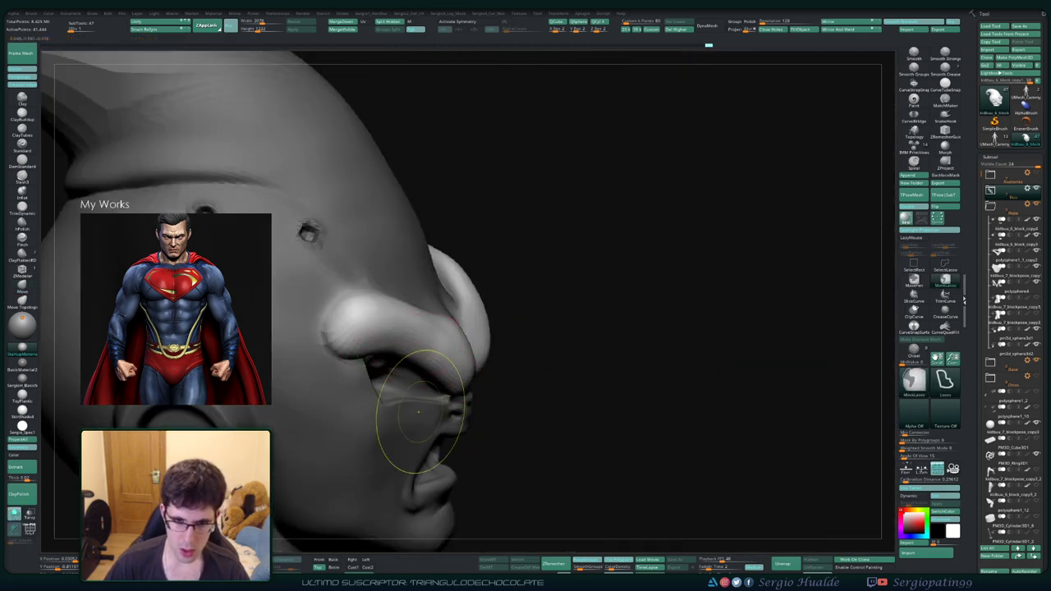
# Step: Make the head the active subtool with a smaller brush and review it in profile
pyautogui.moveTo(402, 345)
pyautogui.keyDown('ctrl'); pyautogui.mouseDown(button='right')
pyautogui.moveTo(503, 400)
pyautogui.moveTo(460, 370)
pyautogui.moveTo(410, 386)
pyautogui.moveTo(312, 380)
pyautogui.moveTo(502, 405)
pyautogui.moveTo(444, 398)
pyautogui.moveTo(454, 392)
pyautogui.mouseUp(button='right'); pyautogui.keyUp('ctrl')
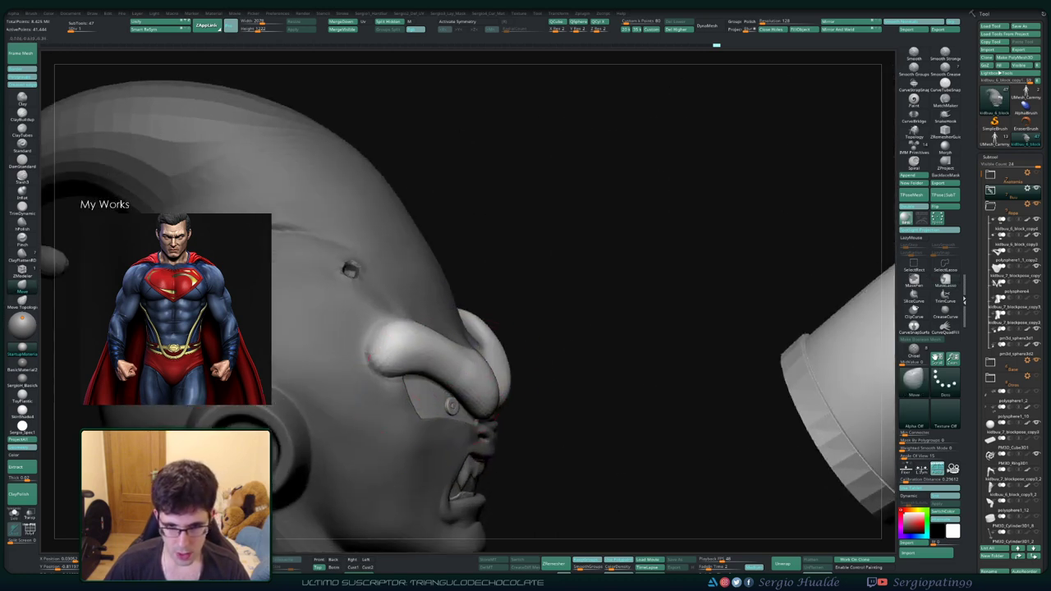
pyautogui.keyDown('alt'); pyautogui.click(450, 423); pyautogui.keyUp('alt')
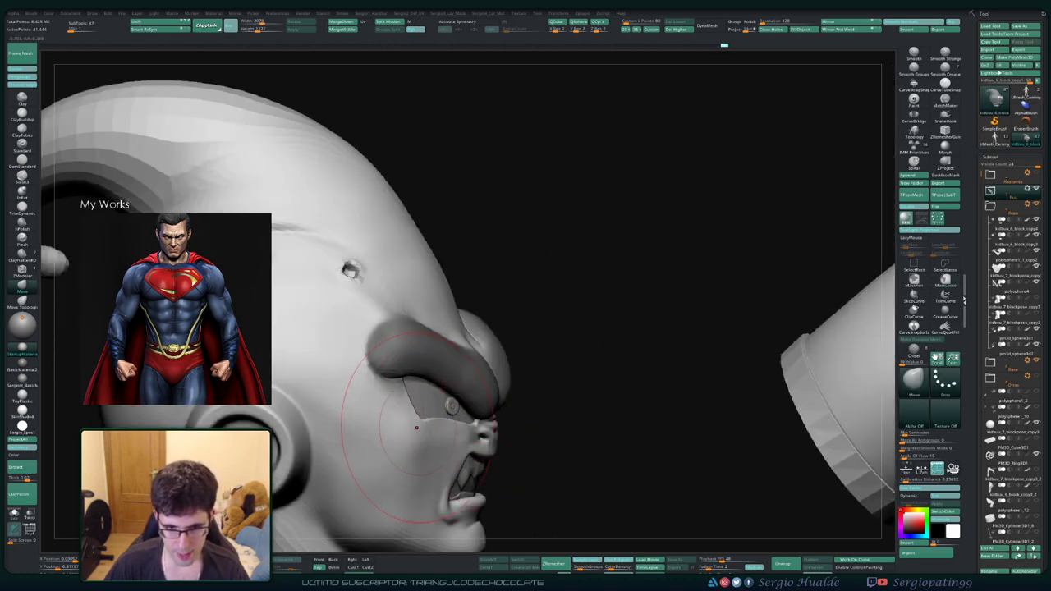
pyautogui.press('[')
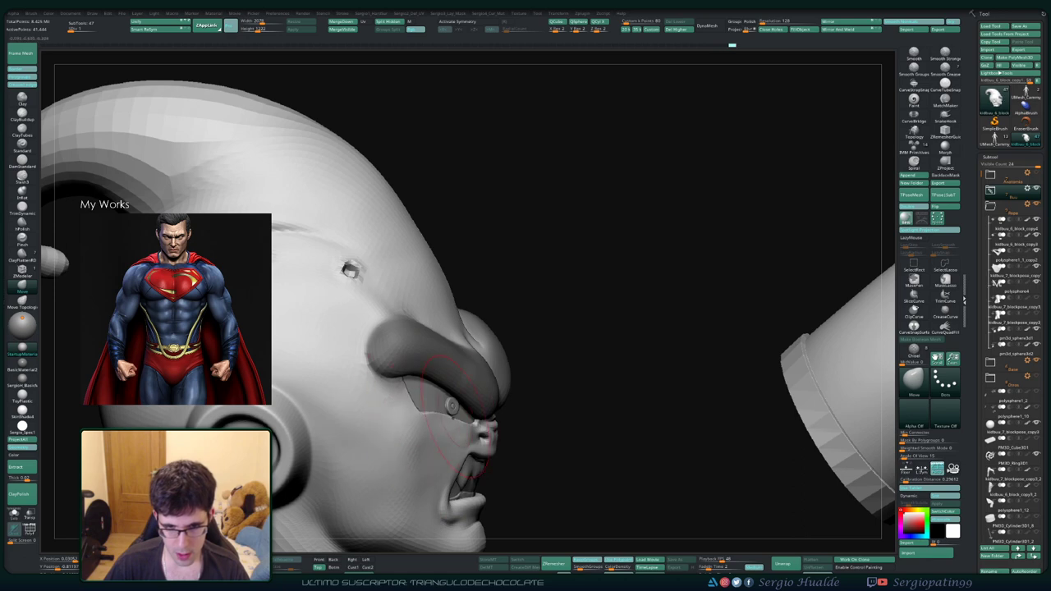
pyautogui.moveTo(451, 405); pyautogui.dragTo(454, 408, button='right')
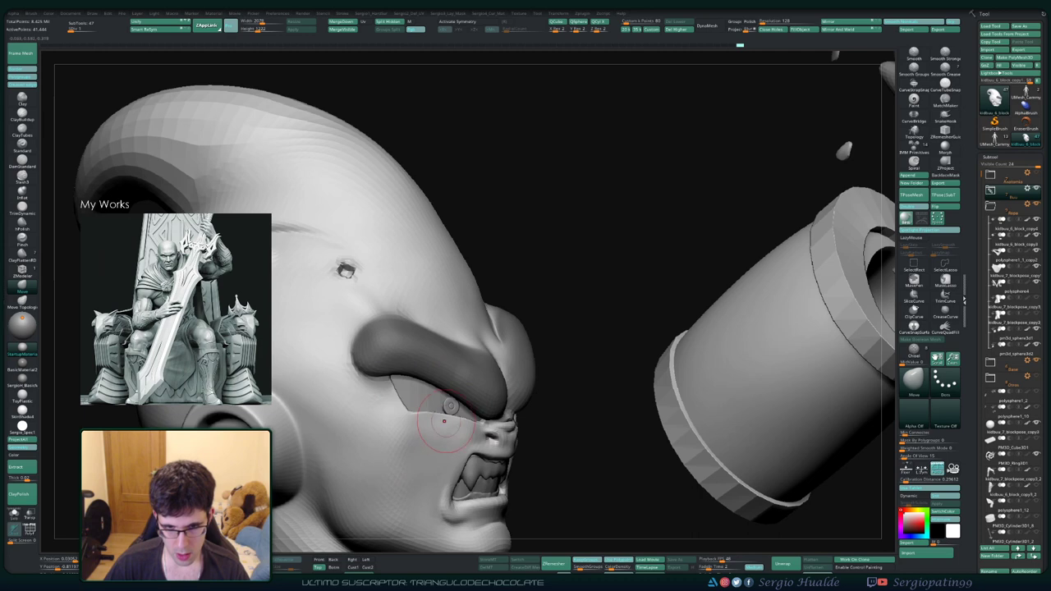
pyautogui.moveTo(449, 426)
pyautogui.mouseDown(button='right')
pyautogui.moveTo(505, 415)
pyautogui.moveTo(480, 411)
pyautogui.mouseUp(button='right')
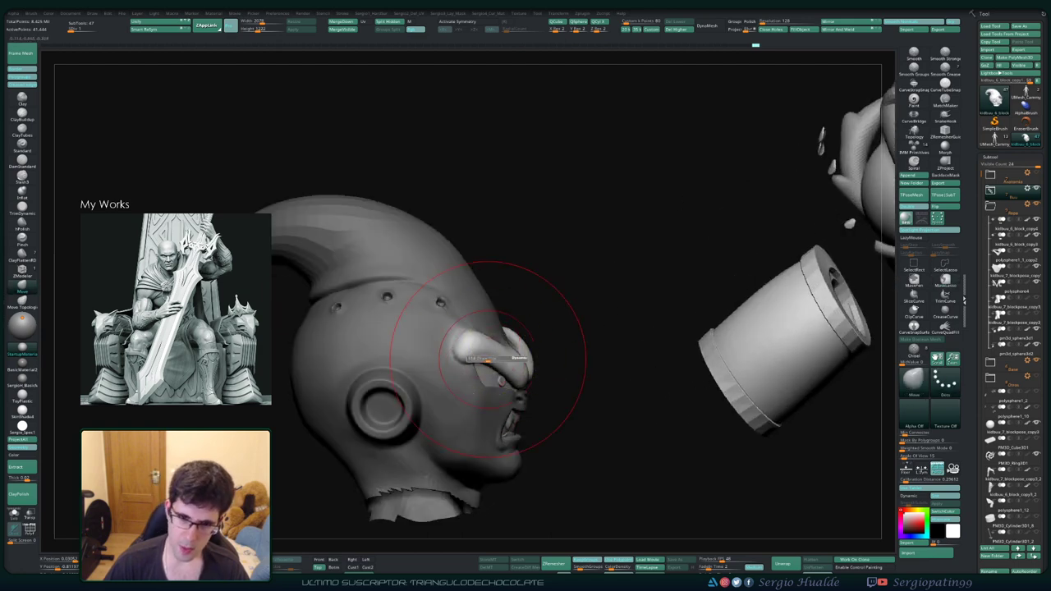
pyautogui.moveTo(479, 390)
pyautogui.mouseDown()
pyautogui.moveTo(558, 374)
pyautogui.moveTo(488, 312)
pyautogui.moveTo(498, 346)
pyautogui.moveTo(484, 338)
pyautogui.moveTo(501, 343)
pyautogui.moveTo(367, 354)
pyautogui.mouseUp()
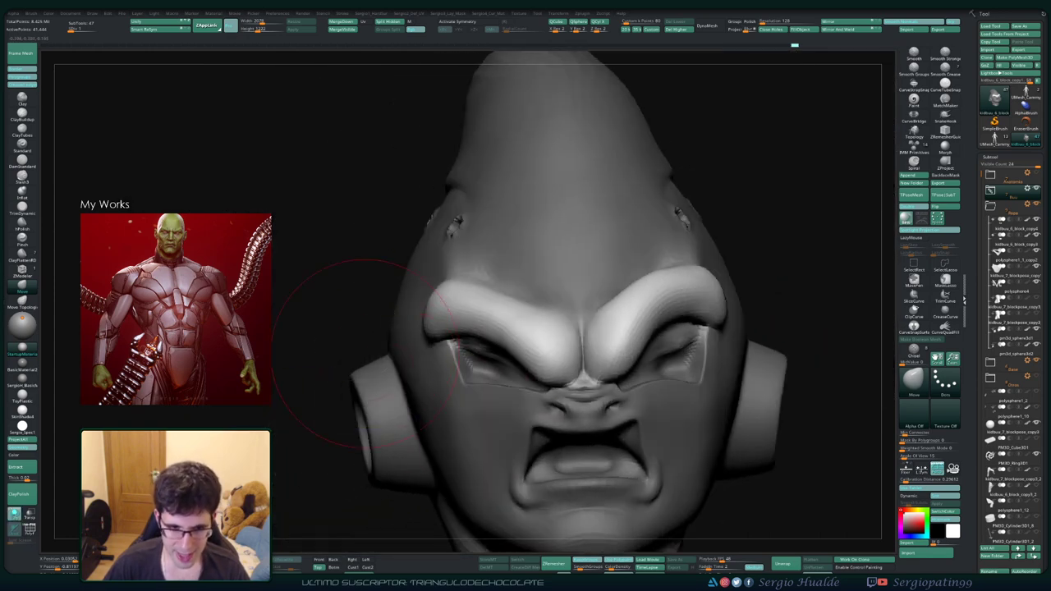
pyautogui.keyDown('ctrl'); pyautogui.click(345, 303); pyautogui.keyUp('ctrl')
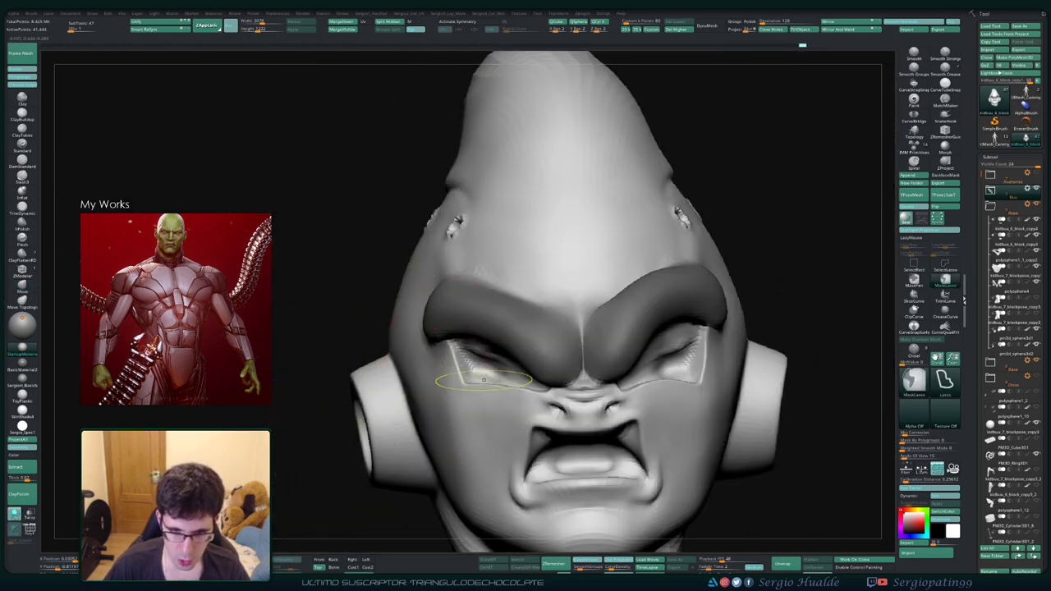
pyautogui.moveTo(460, 394)
pyautogui.keyDown('ctrl'); pyautogui.mouseDown()
pyautogui.moveTo(464, 378)
pyautogui.moveTo(435, 354)
pyautogui.moveTo(459, 362)
pyautogui.moveTo(469, 402)
pyautogui.moveTo(476, 391)
pyautogui.moveTo(583, 394)
pyautogui.moveTo(483, 352)
pyautogui.moveTo(449, 450)
pyautogui.moveTo(479, 405)
pyautogui.moveTo(466, 374)
pyautogui.moveTo(436, 386)
pyautogui.mouseUp(); pyautogui.keyUp('ctrl')
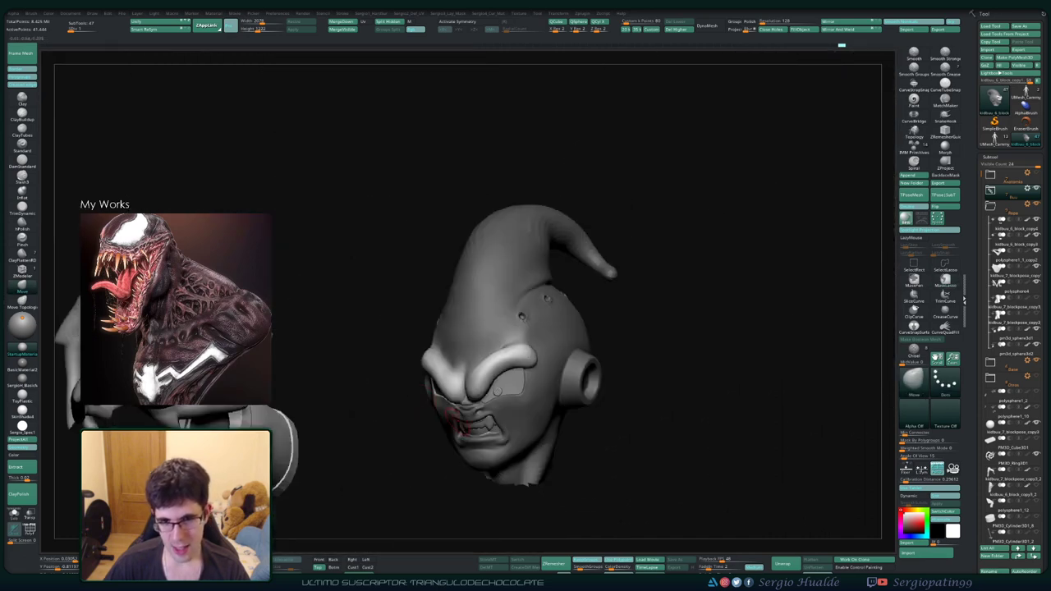
pyautogui.moveTo(545, 383)
pyautogui.keyDown('alt'); pyautogui.mouseDown()
pyautogui.moveTo(447, 353)
pyautogui.moveTo(487, 353)
pyautogui.moveTo(492, 336)
pyautogui.moveTo(487, 360)
pyautogui.mouseUp(); pyautogui.keyUp('alt')
pyautogui.press('w')
pyautogui.click(483, 347)
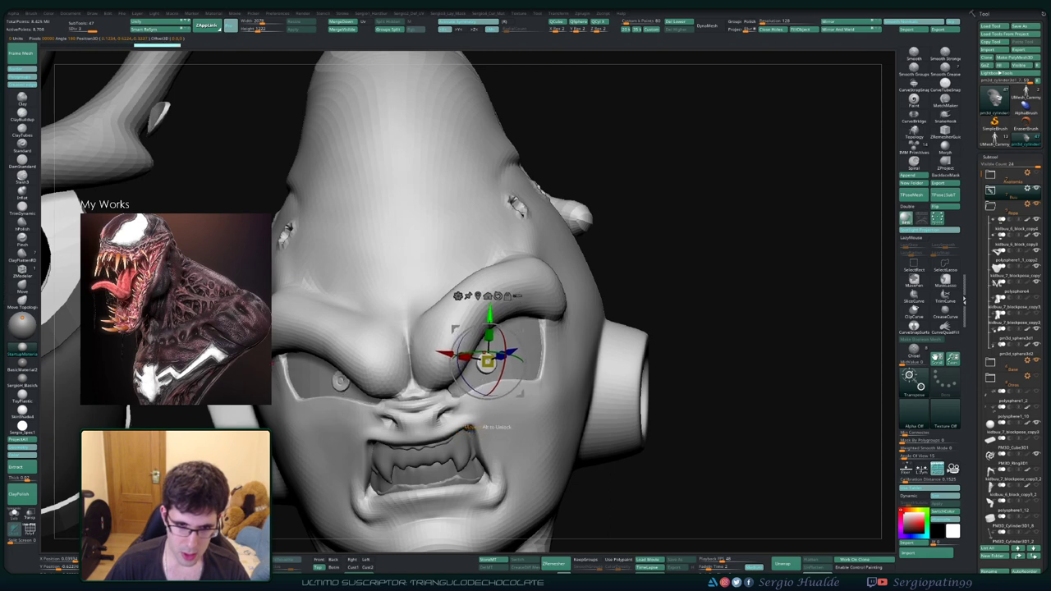
pyautogui.press('q')
pyautogui.press('f')
pyautogui.moveTo(483, 386)
pyautogui.mouseDown(button='right')
pyautogui.moveTo(488, 373)
pyautogui.moveTo(353, 387)
pyautogui.moveTo(534, 365)
pyautogui.moveTo(486, 369)
pyautogui.moveTo(486, 427)
pyautogui.moveTo(493, 271)
pyautogui.moveTo(559, 271)
pyautogui.moveTo(510, 271)
pyautogui.mouseUp(button='right')
pyautogui.moveTo(564, 358)
pyautogui.keyDown('ctrl'); pyautogui.mouseDown(button='right')
pyautogui.moveTo(468, 399)
pyautogui.moveTo(558, 341)
pyautogui.mouseUp(button='right'); pyautogui.keyUp('ctrl')
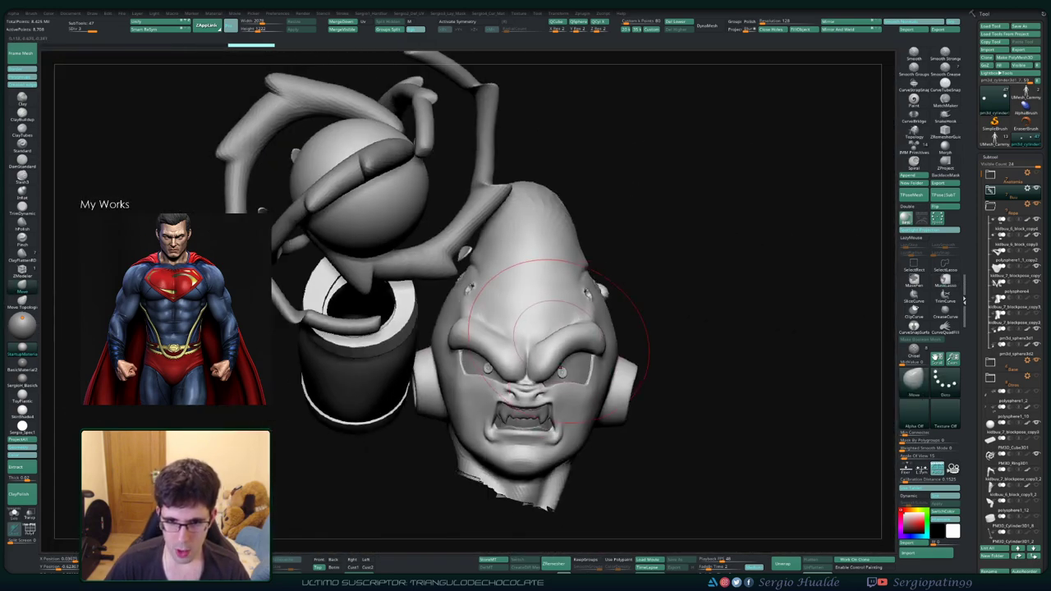
# Step: Activate the eyebrow subtool and orbit to a three-quarter view showing all parts
pyautogui.moveTo(591, 288); pyautogui.dragTo(637, 287, button='right')
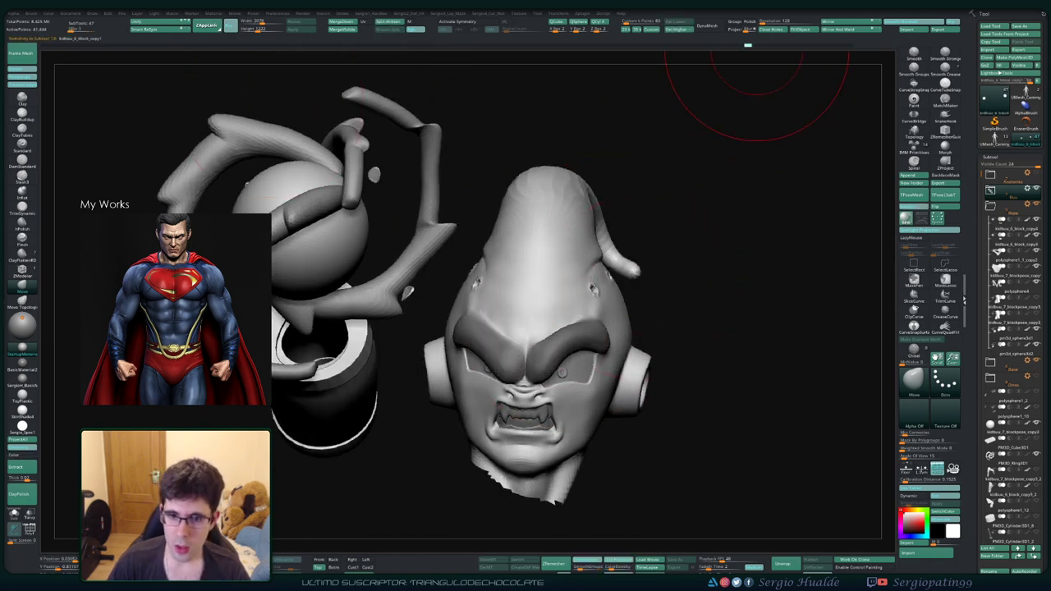
pyautogui.hotkey('ctrl', 'i')
pyautogui.hotkey('ctrl', 'i')
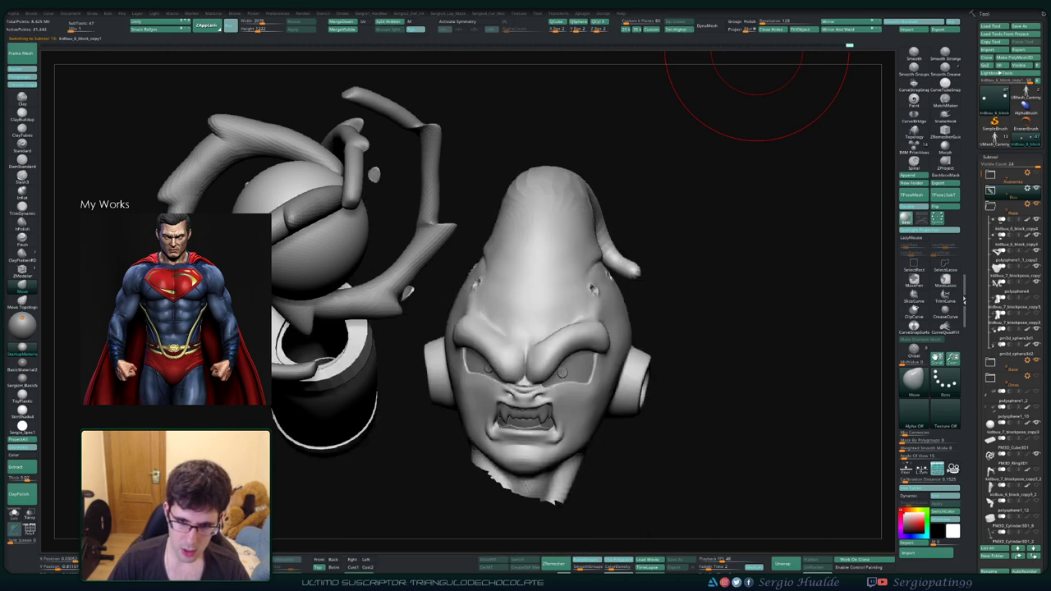
pyautogui.moveTo(681, 304); pyautogui.dragTo(566, 296)
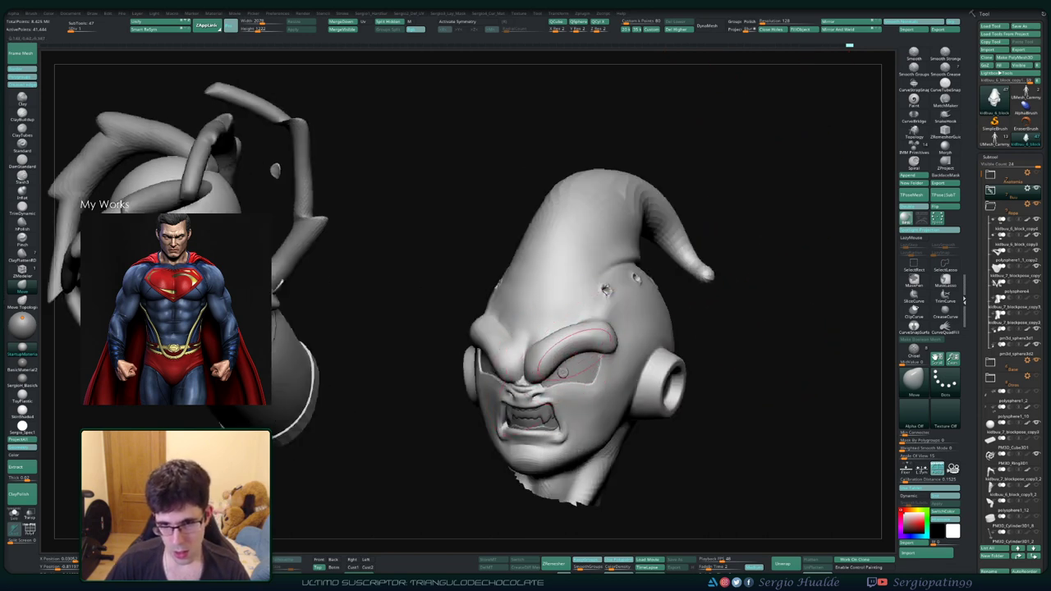
pyautogui.moveTo(723, 329); pyautogui.dragTo(640, 386)
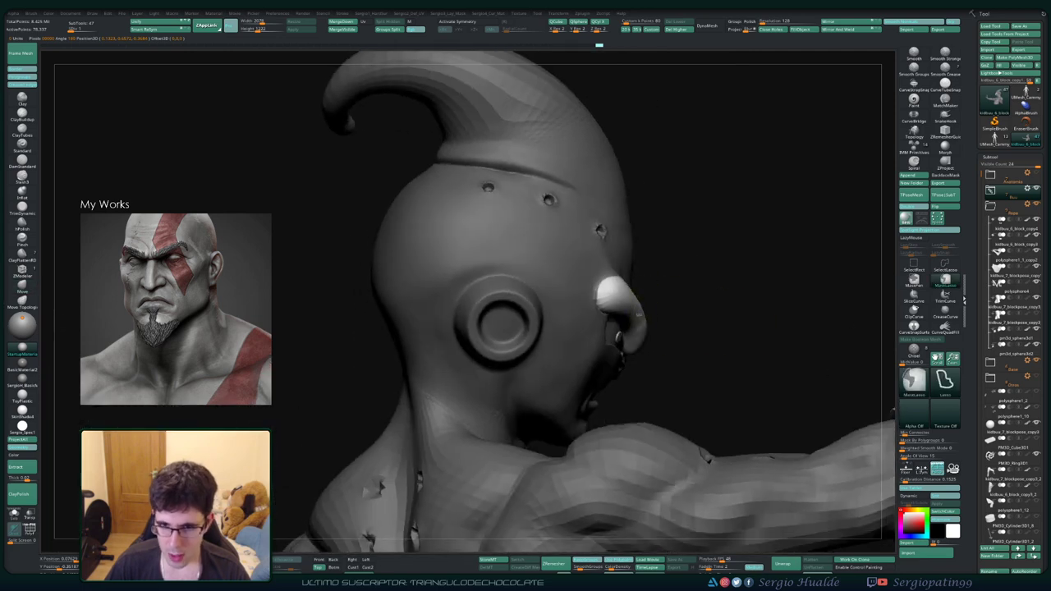
# Step: Shift-smooth the chin from a front three-quarter view of the face
pyautogui.press('shift')
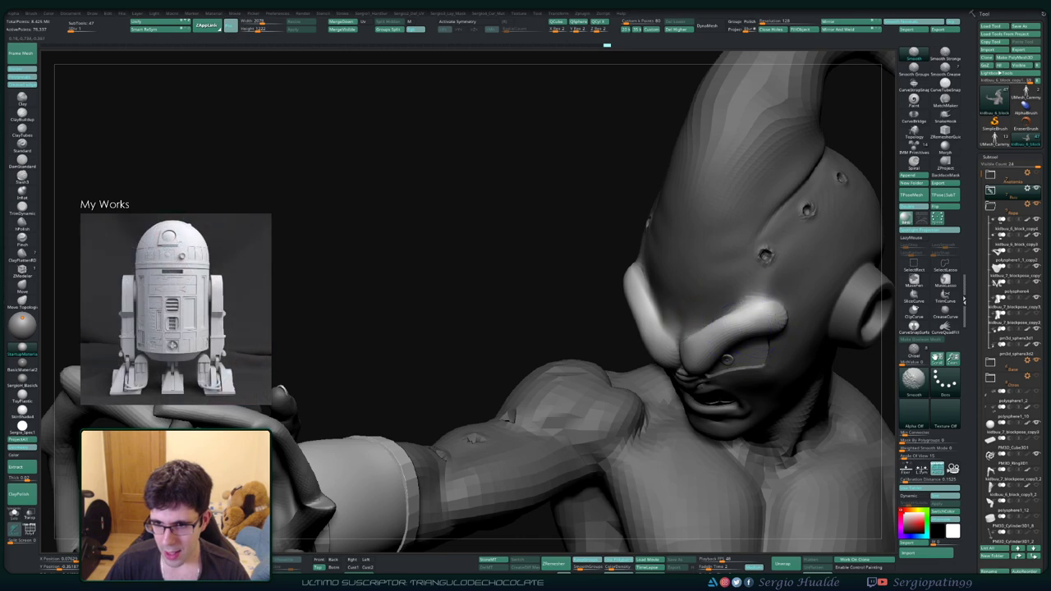
pyautogui.moveTo(682, 374); pyautogui.dragTo(756, 361)
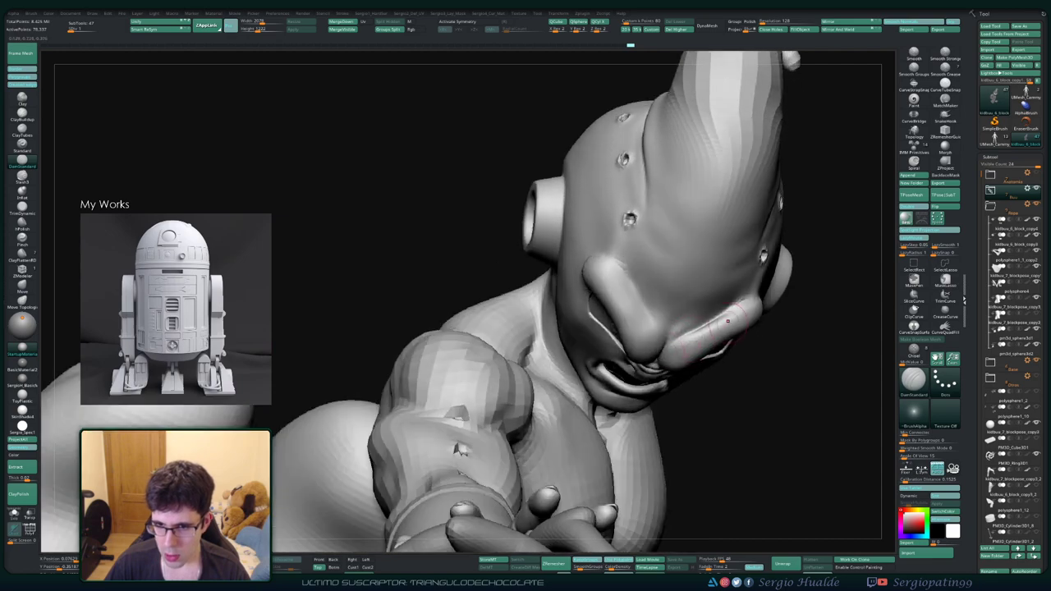
pyautogui.keyDown('shift'); pyautogui.moveTo(728, 321); pyautogui.dragTo(671, 344); pyautogui.keyUp('shift')
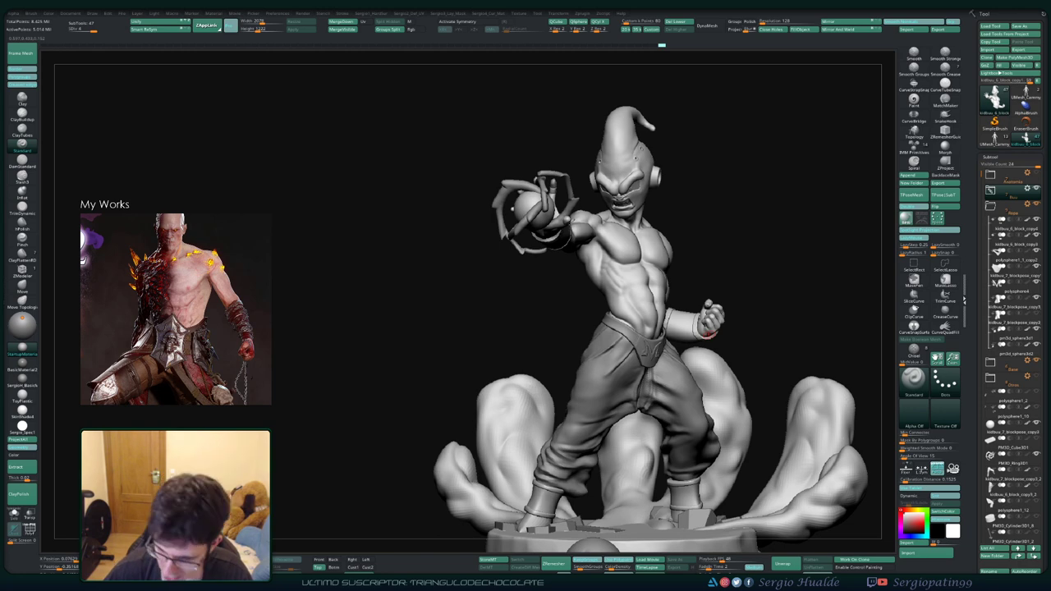
# Step: Select the wristband rings subtool and show it alone with Solo
pyautogui.moveTo(675, 279); pyautogui.dragTo(744, 382)
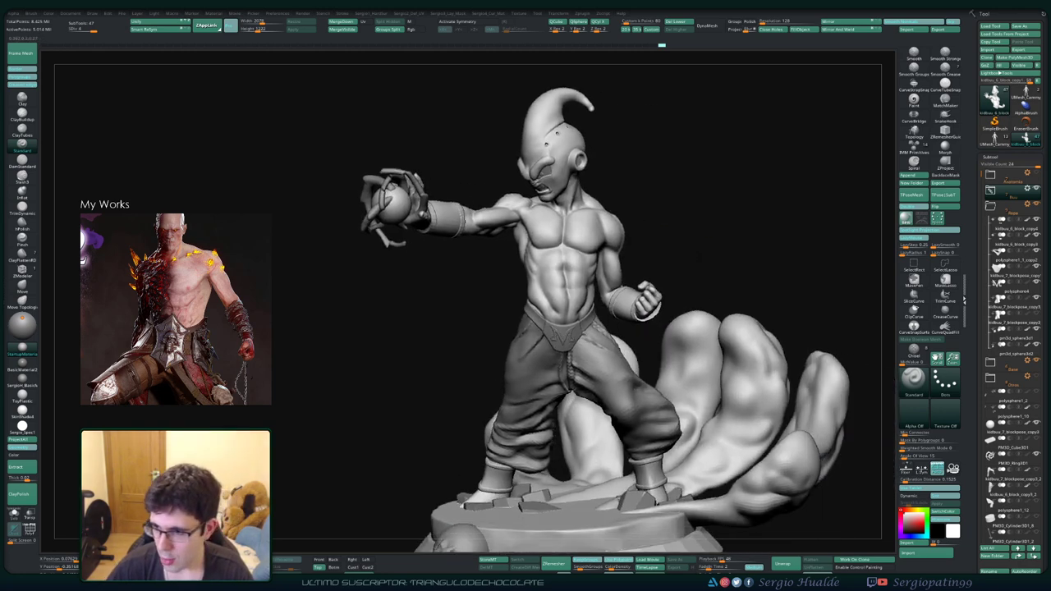
pyautogui.keyDown('ctrl'); pyautogui.moveTo(603, 256); pyautogui.dragTo(633, 351, button='right'); pyautogui.keyUp('ctrl')
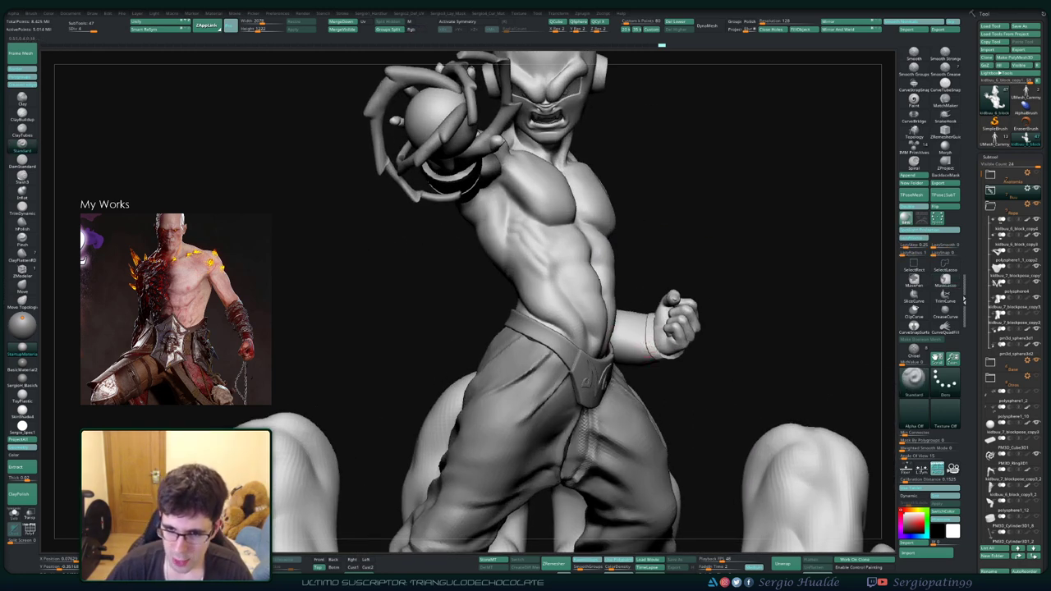
pyautogui.keyDown('alt'); pyautogui.click(447, 169); pyautogui.keyUp('alt')
pyautogui.moveTo(575, 246); pyautogui.dragTo(605, 288)
# Step: Turn on Polyframe, frame the rings, and set ZModeler to the Bevel edge action
pyautogui.hotkey('shift', 'f')
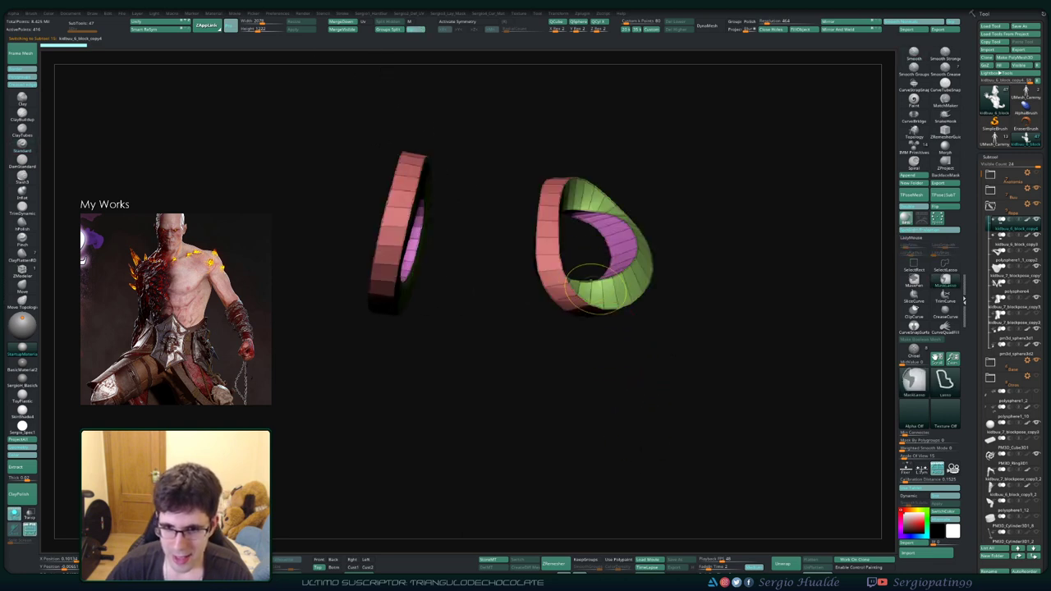
pyautogui.press('f')
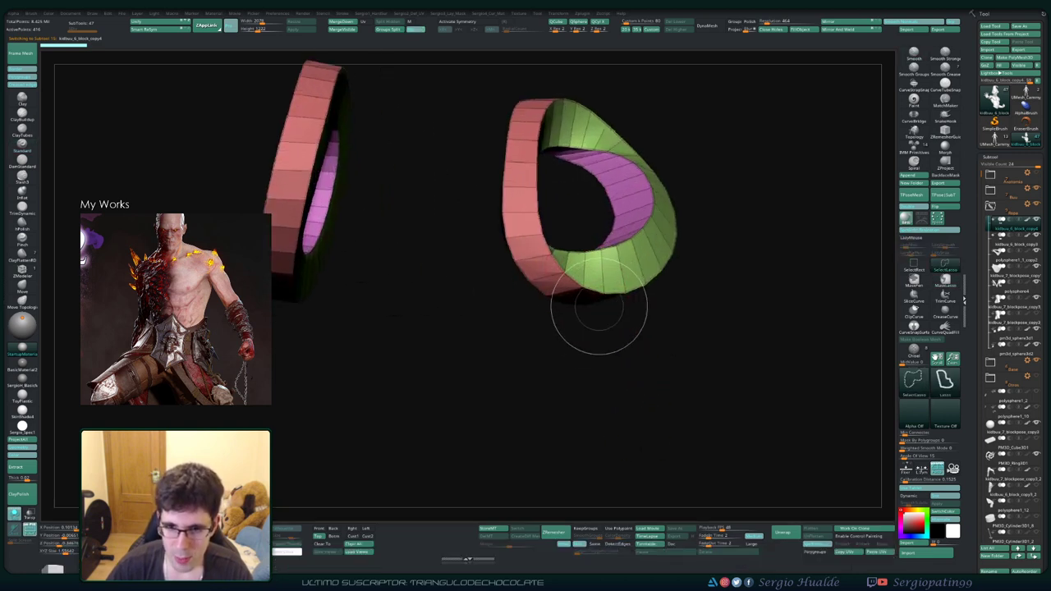
pyautogui.press('b')
pyautogui.press('z')
pyautogui.press('m')
pyautogui.keyDown('ctrl'); pyautogui.moveTo(599, 305); pyautogui.dragTo(612, 265, button='right'); pyautogui.keyUp('ctrl')
pyautogui.press('space')
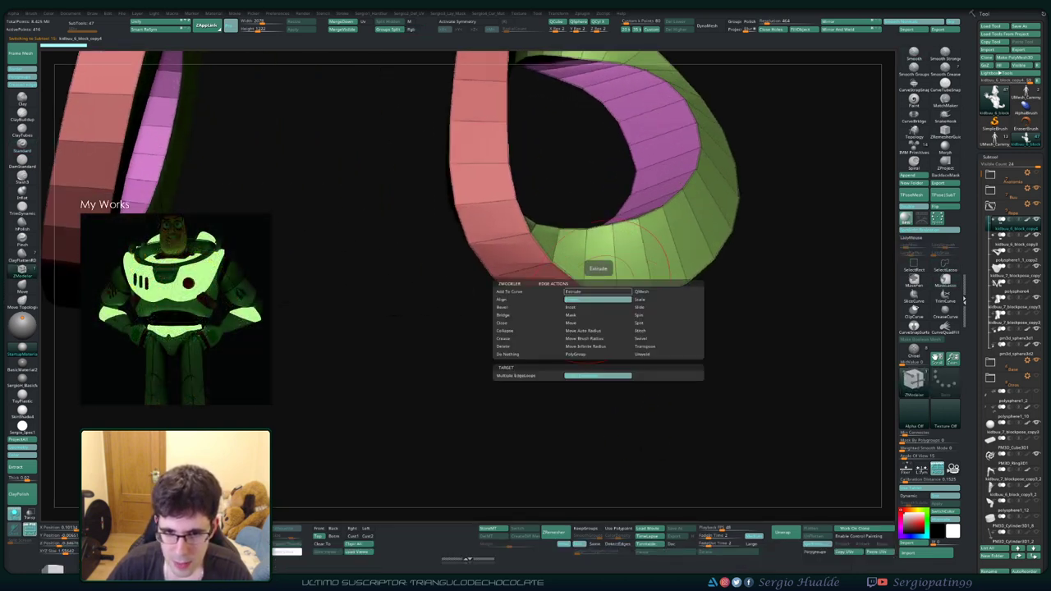
pyautogui.click(526, 307)
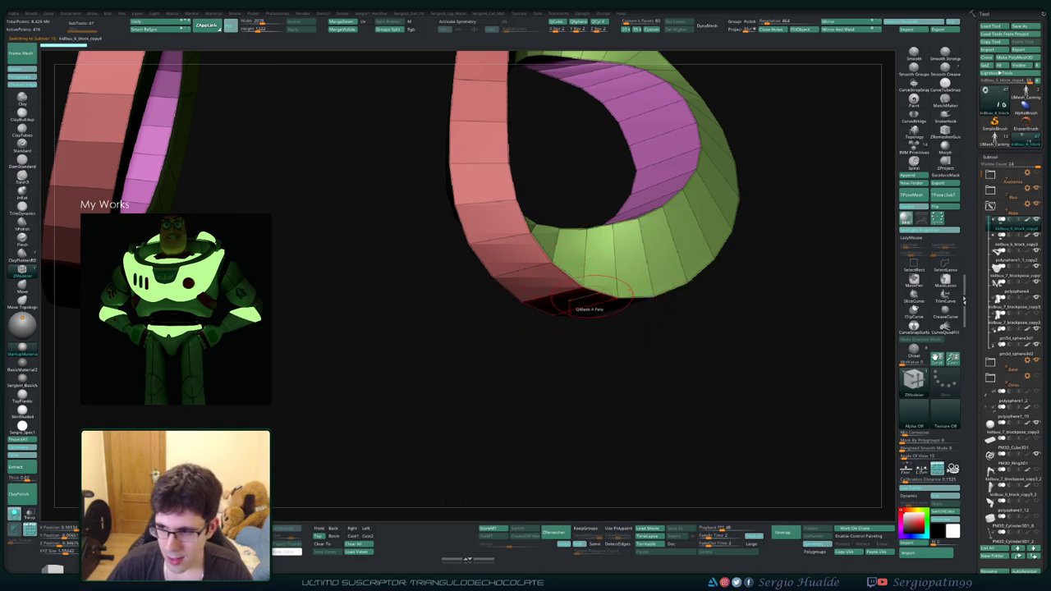
pyautogui.moveTo(589, 304)
pyautogui.mouseDown(button='middle')
pyautogui.moveTo(595, 283)
pyautogui.moveTo(645, 263)
pyautogui.moveTo(607, 267)
pyautogui.moveTo(598, 300)
pyautogui.moveTo(534, 265)
pyautogui.moveTo(534, 327)
pyautogui.moveTo(463, 253)
pyautogui.moveTo(418, 280)
pyautogui.moveTo(641, 353)
pyautogui.moveTo(673, 345)
pyautogui.moveTo(690, 394)
pyautogui.moveTo(685, 403)
pyautogui.moveTo(501, 361)
pyautogui.moveTo(534, 377)
pyautogui.moveTo(562, 353)
pyautogui.mouseUp(button='middle')
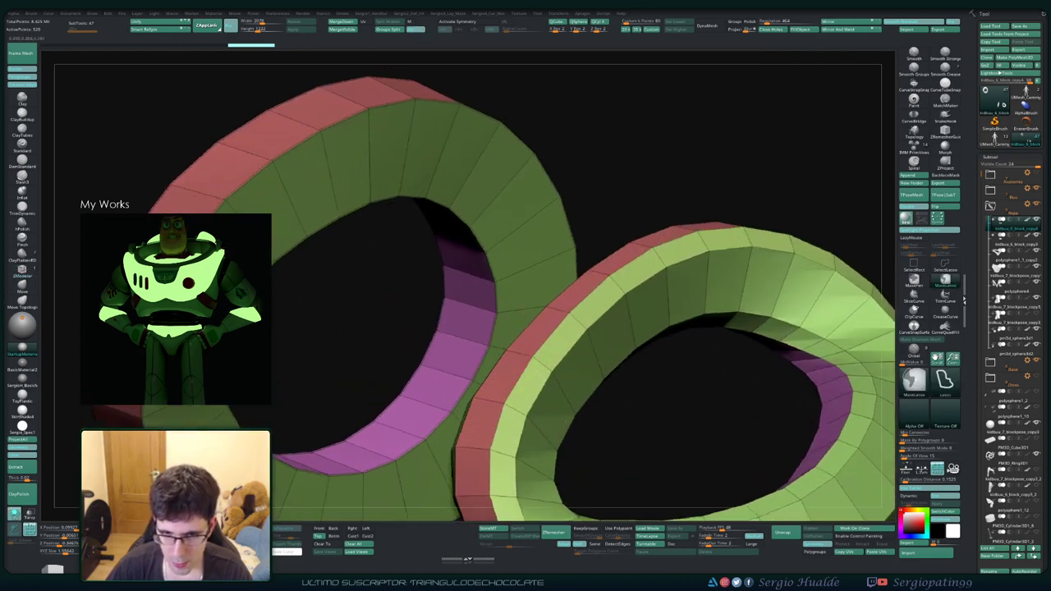
# Step: Bevel the rim edge loops of the left and right rings, then unsolo the figure
pyautogui.press('b')
pyautogui.press('z')
pyautogui.press('m')
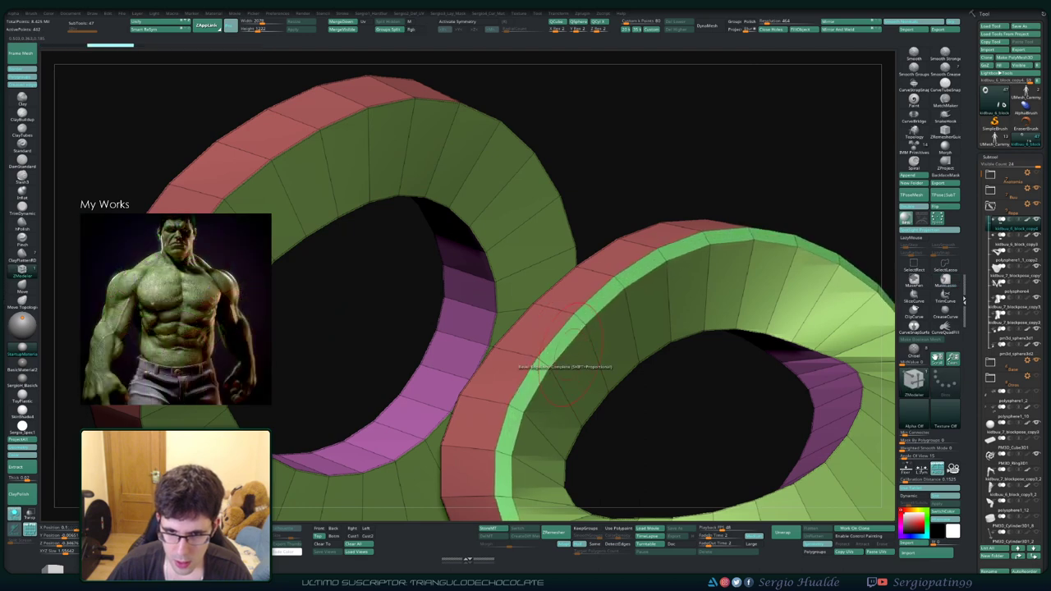
pyautogui.moveTo(542, 366)
pyautogui.mouseDown(button='middle')
pyautogui.moveTo(489, 337)
pyautogui.moveTo(364, 351)
pyautogui.moveTo(505, 369)
pyautogui.moveTo(507, 397)
pyautogui.moveTo(441, 364)
pyautogui.moveTo(537, 368)
pyautogui.moveTo(425, 299)
pyautogui.moveTo(443, 328)
pyautogui.moveTo(432, 317)
pyautogui.mouseUp(button='middle')
pyautogui.click(490, 350)
pyautogui.moveTo(431, 316); pyautogui.dragTo(505, 304)
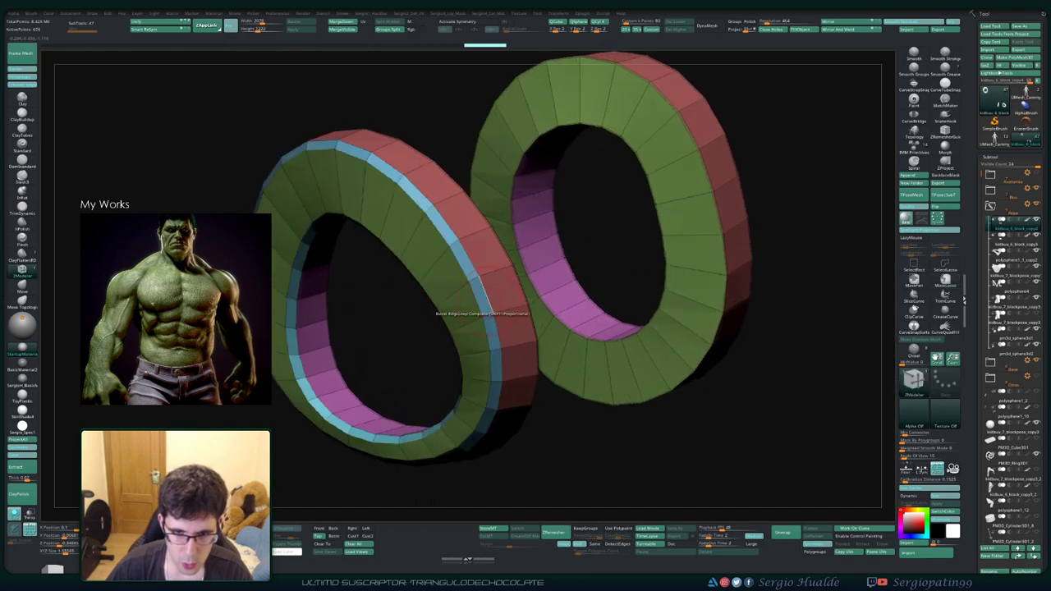
pyautogui.moveTo(501, 304); pyautogui.dragTo(540, 301, button='middle')
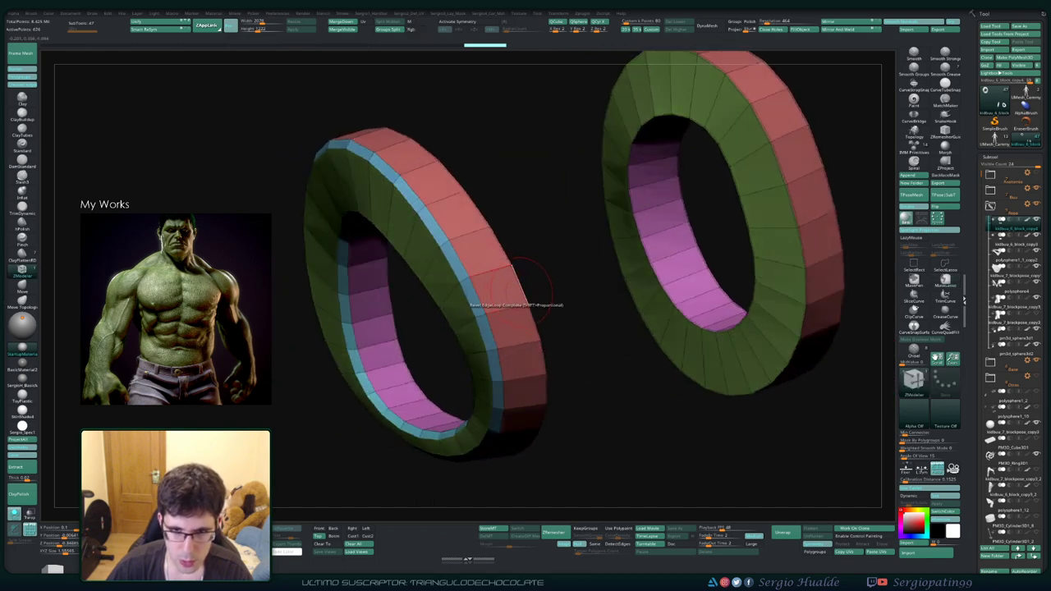
pyautogui.moveTo(615, 288); pyautogui.dragTo(817, 263)
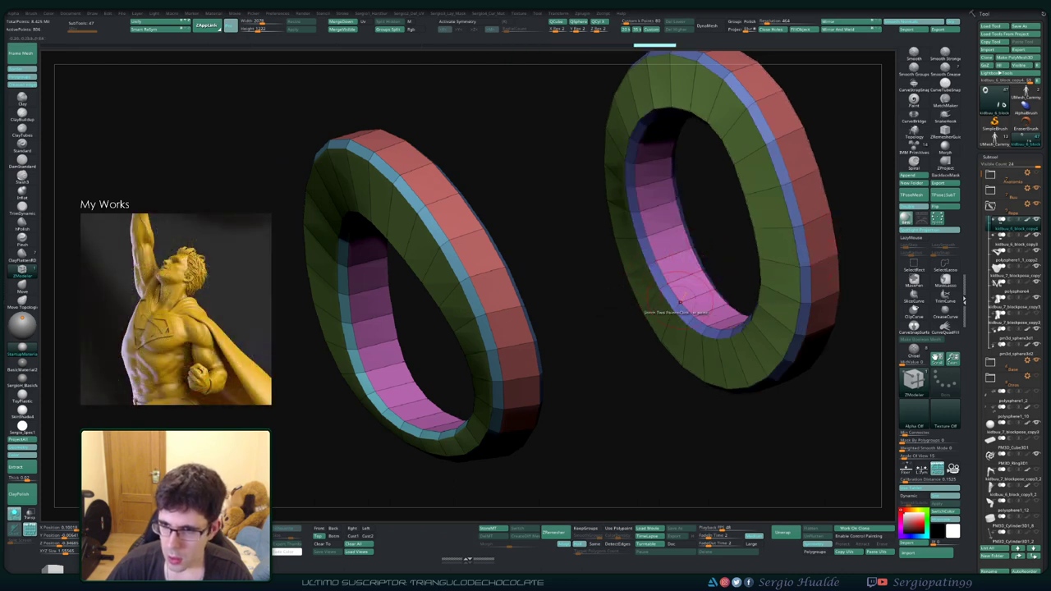
pyautogui.moveTo(669, 301); pyautogui.dragTo(603, 349, button='middle')
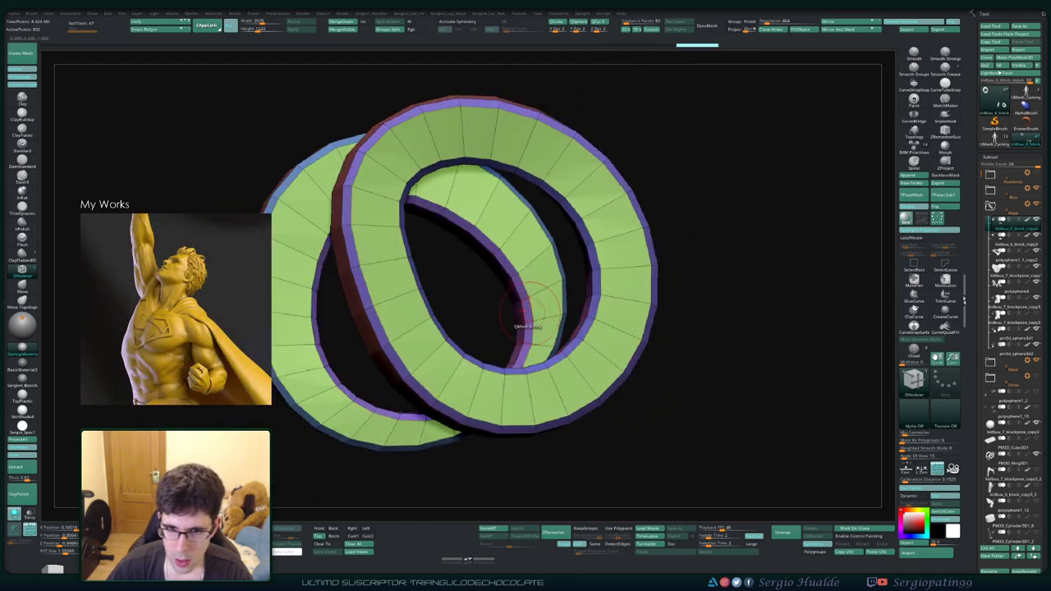
pyautogui.moveTo(528, 294)
pyautogui.keyDown('ctrl'); pyautogui.mouseDown(button='middle')
pyautogui.moveTo(504, 317)
pyautogui.moveTo(607, 304)
pyautogui.mouseUp(button='middle'); pyautogui.keyUp('ctrl')
pyautogui.hotkey('shift', 'alt', 's')
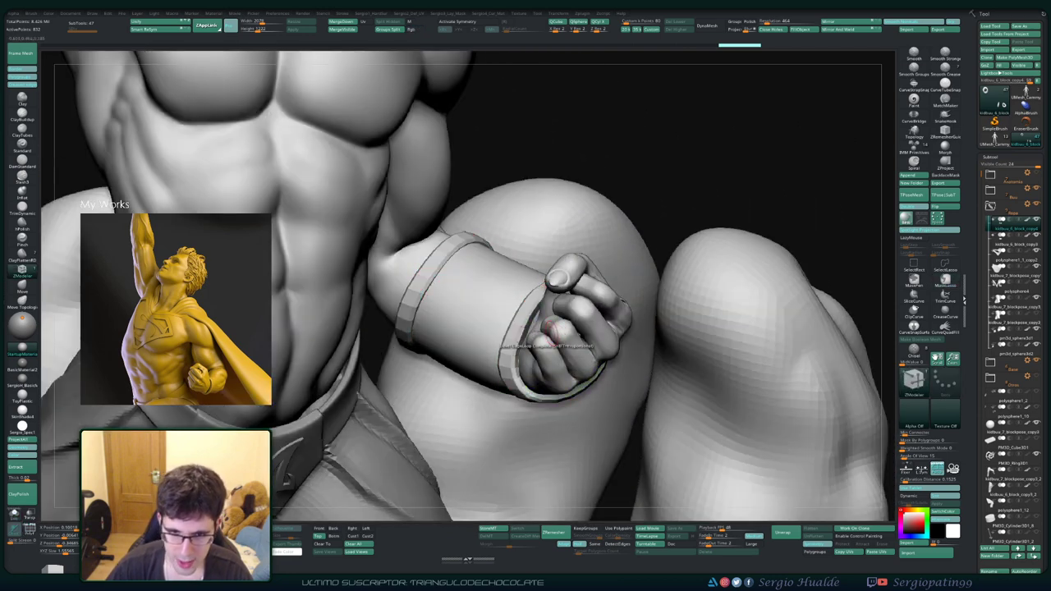
# Step: Turn off Polyframe, briefly solo the shoe soles, return to a front view and save with Ctrl+S
pyautogui.press('space')
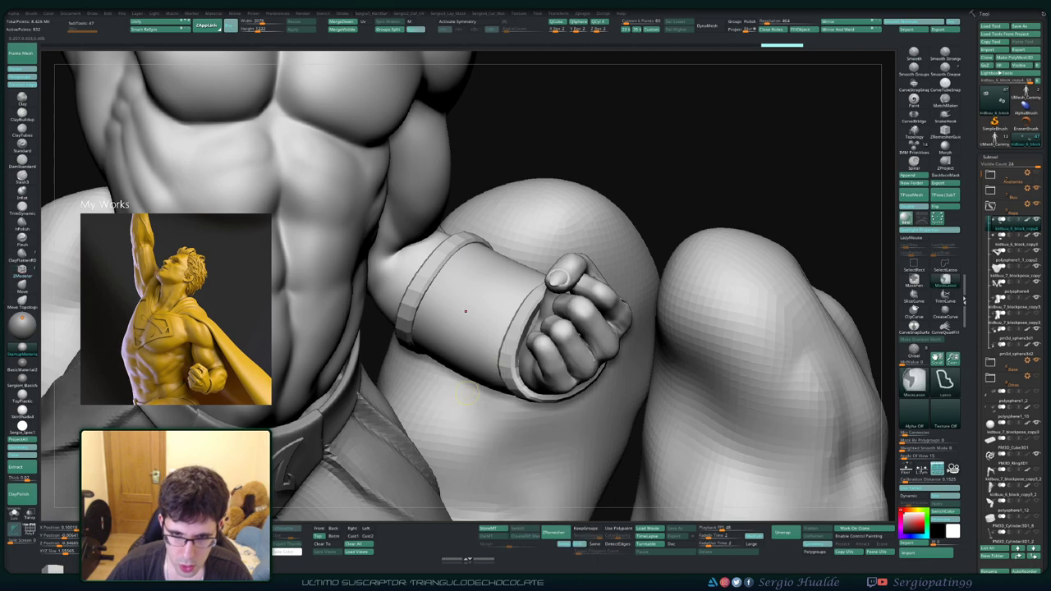
pyautogui.moveTo(510, 376)
pyautogui.mouseDown(button='right')
pyautogui.moveTo(526, 409)
pyautogui.moveTo(505, 414)
pyautogui.moveTo(527, 395)
pyautogui.moveTo(493, 378)
pyautogui.moveTo(513, 354)
pyautogui.moveTo(542, 386)
pyautogui.moveTo(525, 386)
pyautogui.moveTo(485, 329)
pyautogui.moveTo(538, 353)
pyautogui.moveTo(518, 397)
pyautogui.mouseUp(button='right')
pyautogui.keyDown('ctrl'); pyautogui.keyDown('shift'); pyautogui.click(505, 392); pyautogui.keyUp('shift'); pyautogui.keyUp('ctrl')
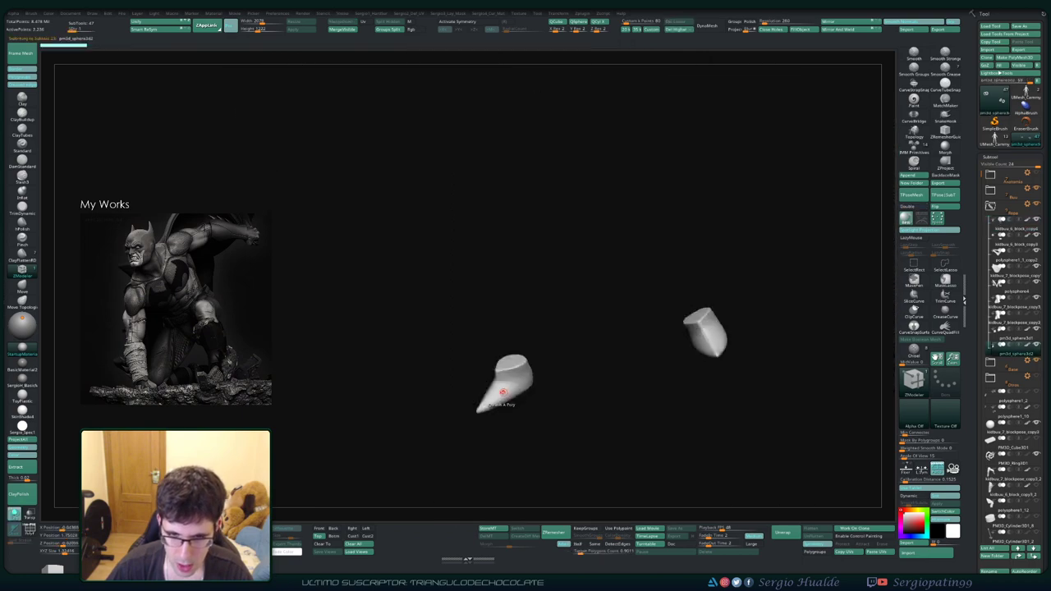
pyautogui.keyDown('ctrl'); pyautogui.keyDown('shift'); pyautogui.click(504, 399); pyautogui.keyUp('shift'); pyautogui.keyUp('ctrl')
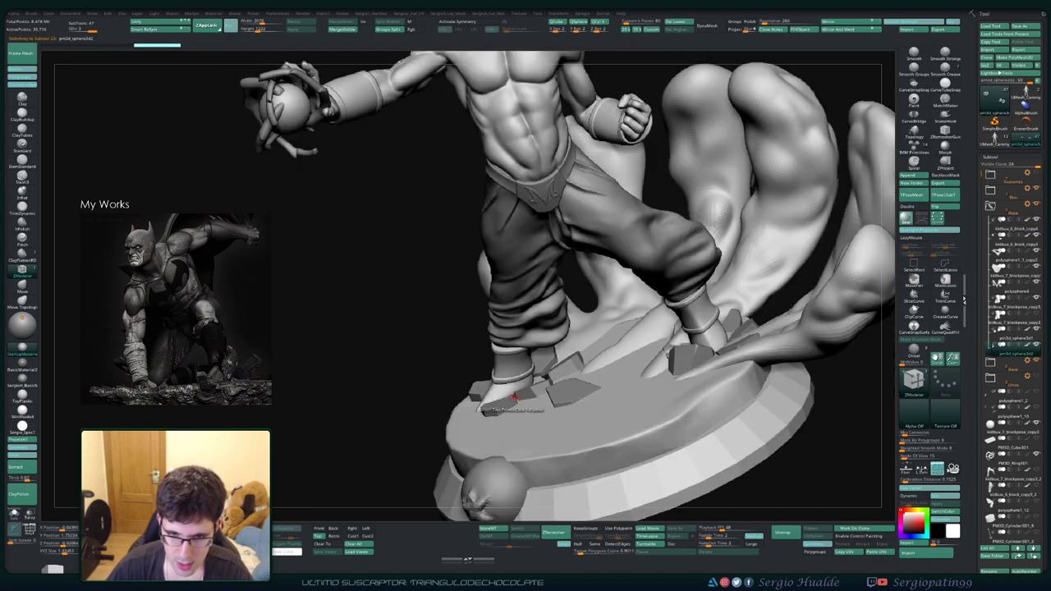
pyautogui.moveTo(518, 397)
pyautogui.mouseDown(button='right')
pyautogui.moveTo(624, 399)
pyautogui.moveTo(625, 345)
pyautogui.moveTo(562, 323)
pyautogui.mouseUp(button='right')
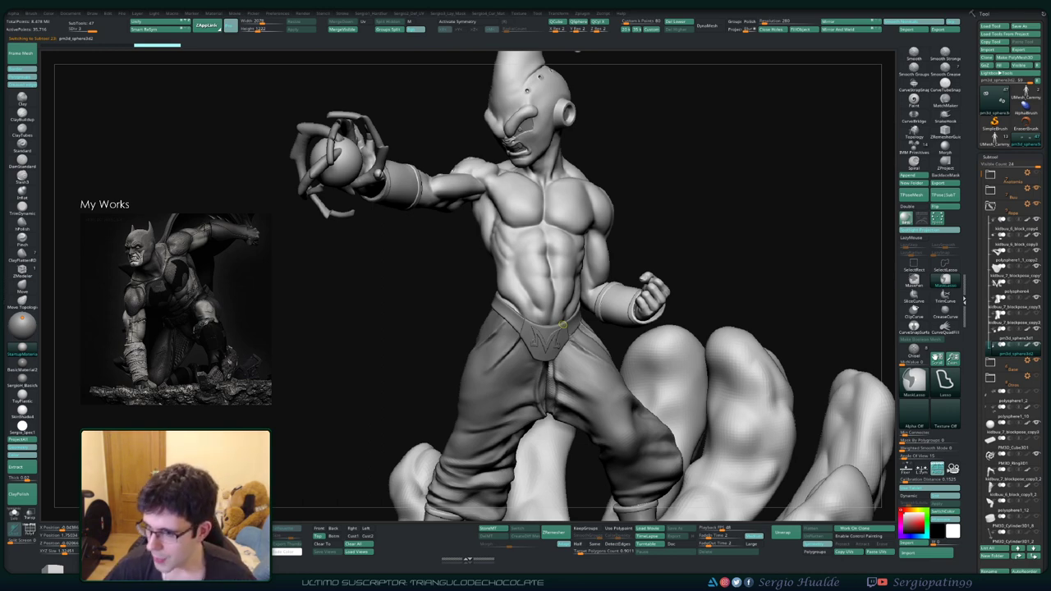
pyautogui.hotkey('ctrl', 's')
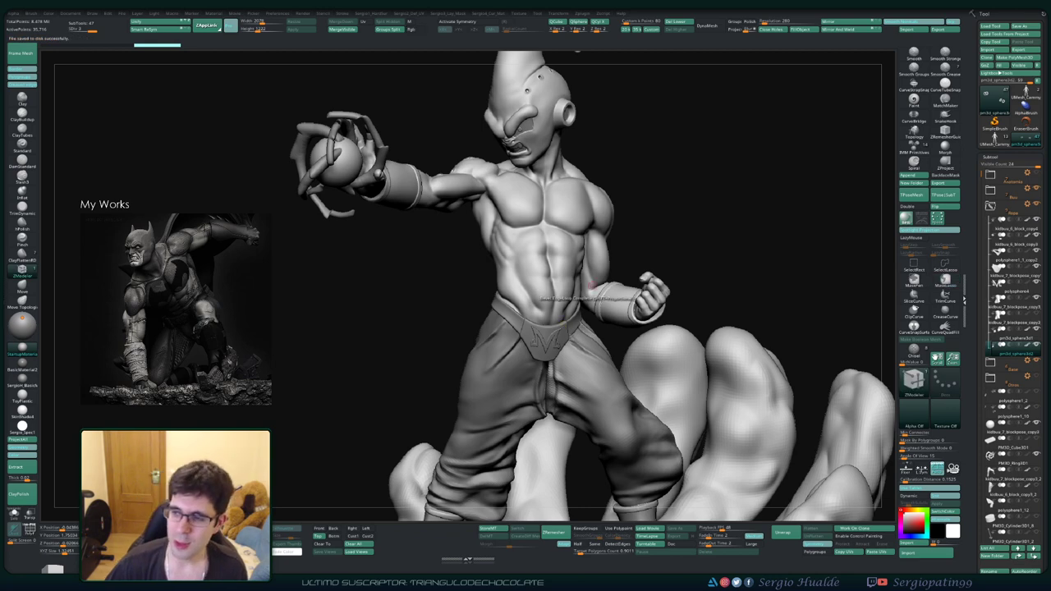